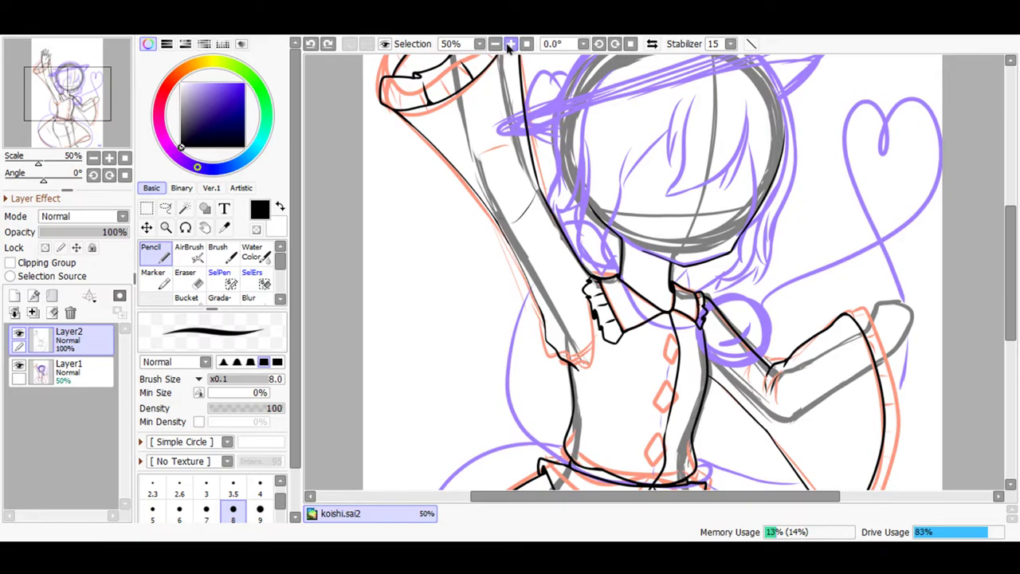
- Ink two curved ruffle segments along the outer upper edge of the raised sleeve's cuff, over the sketch
left_click_drag(590, 499, 541, 500)
left_click_drag(1002, 293, 1004, 201)
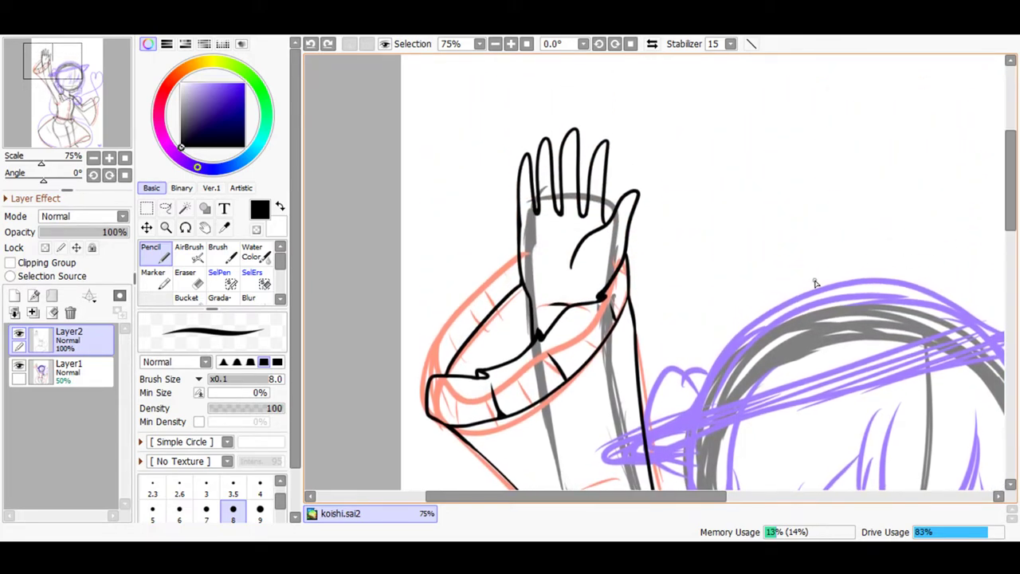
left_click(511, 44)
left_click(511, 44)
left_click(510, 44)
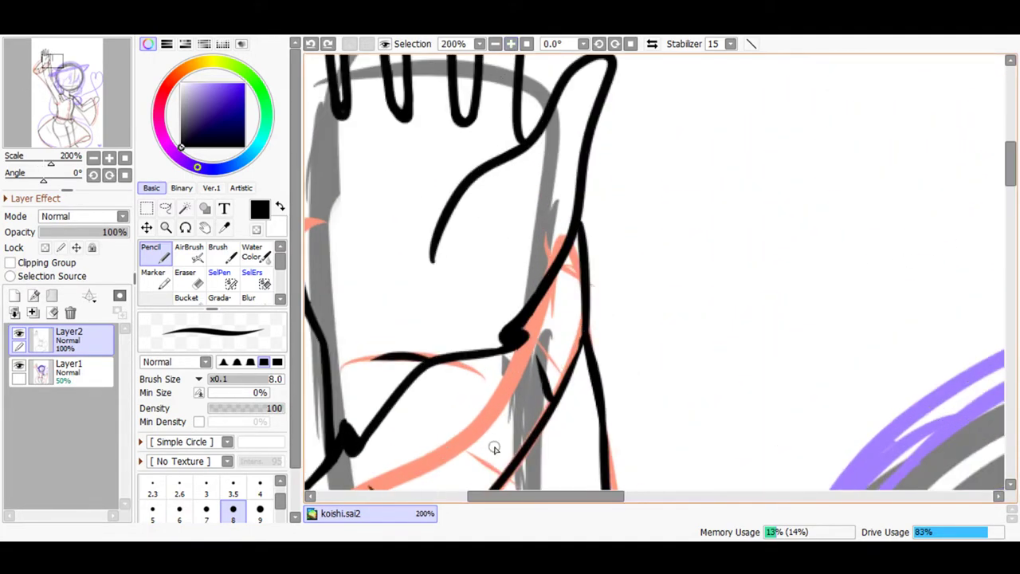
left_click_drag(513, 502, 417, 488)
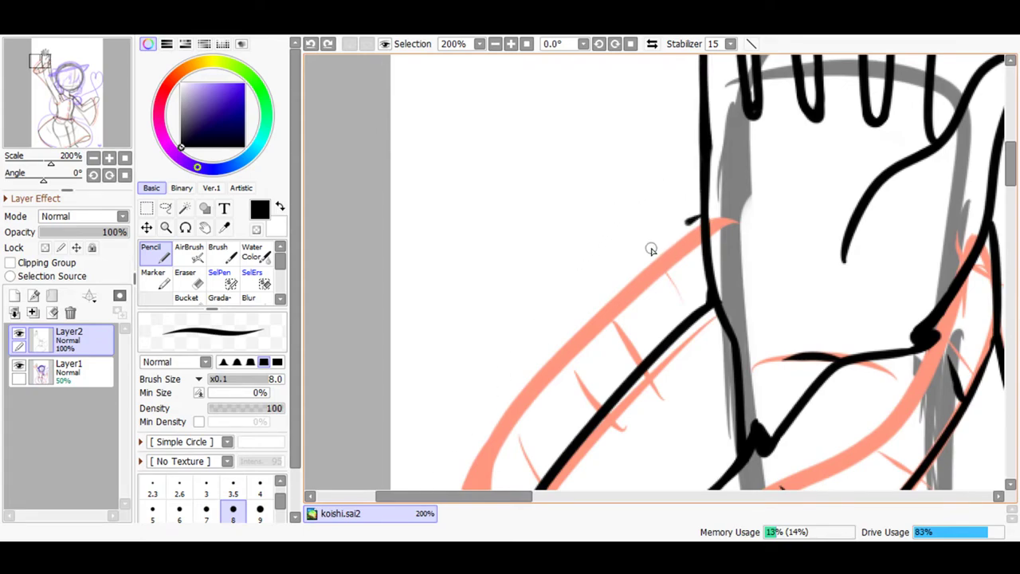
left_click_drag(651, 250, 690, 219)
left_click(312, 44)
mouse_move(668, 253)
left_mouse_down()
mouse_move(599, 290)
mouse_move(575, 314)
mouse_move(560, 364)
mouse_move(545, 359)
mouse_move(506, 413)
mouse_move(458, 435)
left_mouse_up()
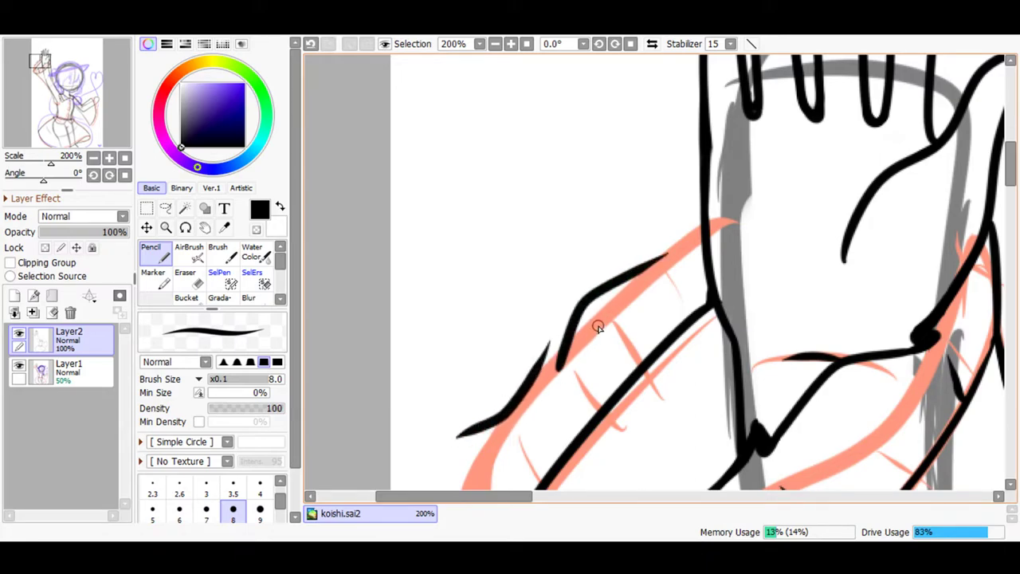
- Extend the raised cuff's ruffle outline with a short segment up to the wrist and a rounded one around its lower corner
scroll(980, 208, "down", 3)
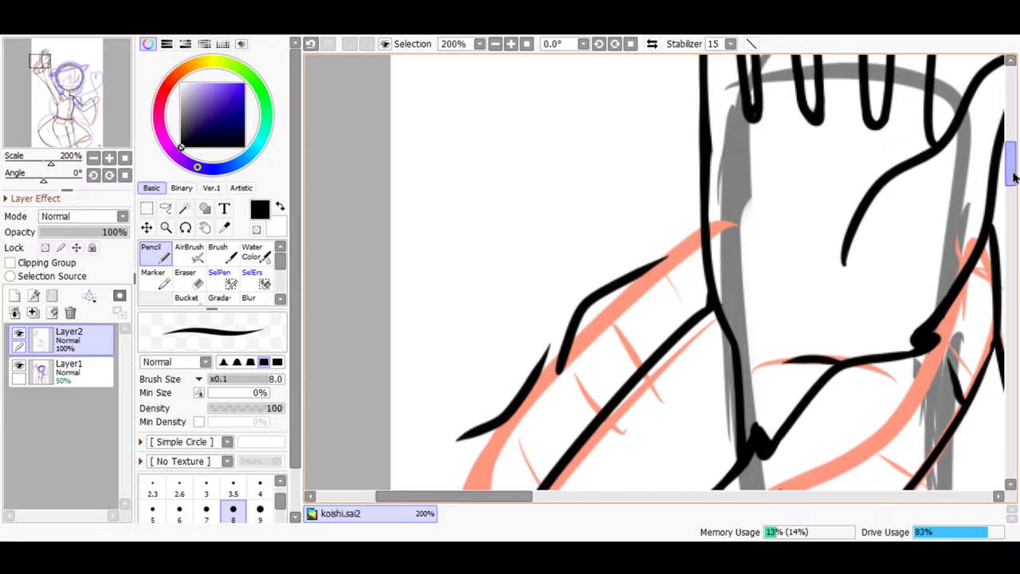
mouse_move(664, 150)
left_mouse_down()
mouse_move(695, 129)
mouse_move(661, 153)
mouse_move(679, 165)
mouse_move(631, 194)
left_mouse_up()
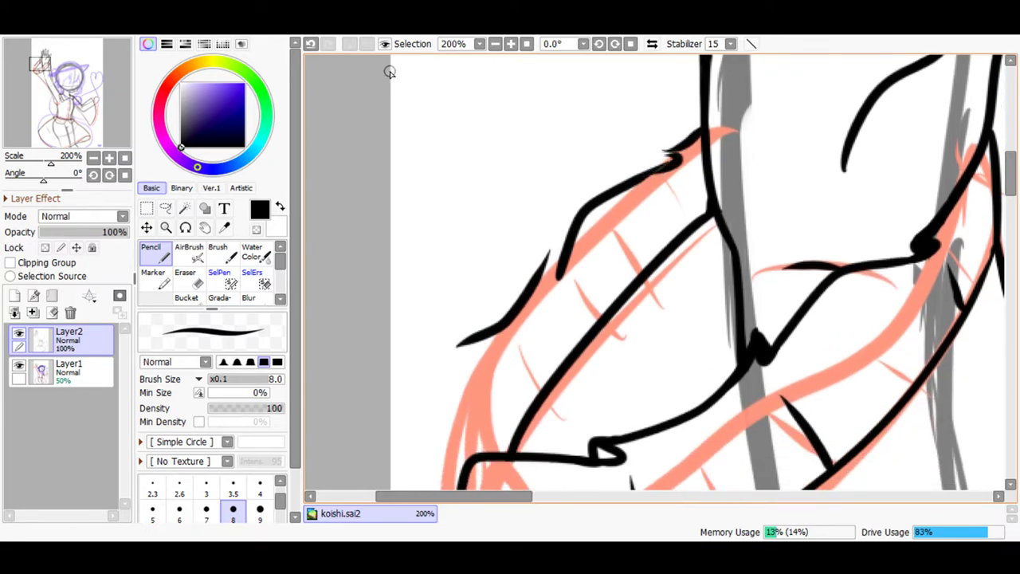
left_click(310, 44)
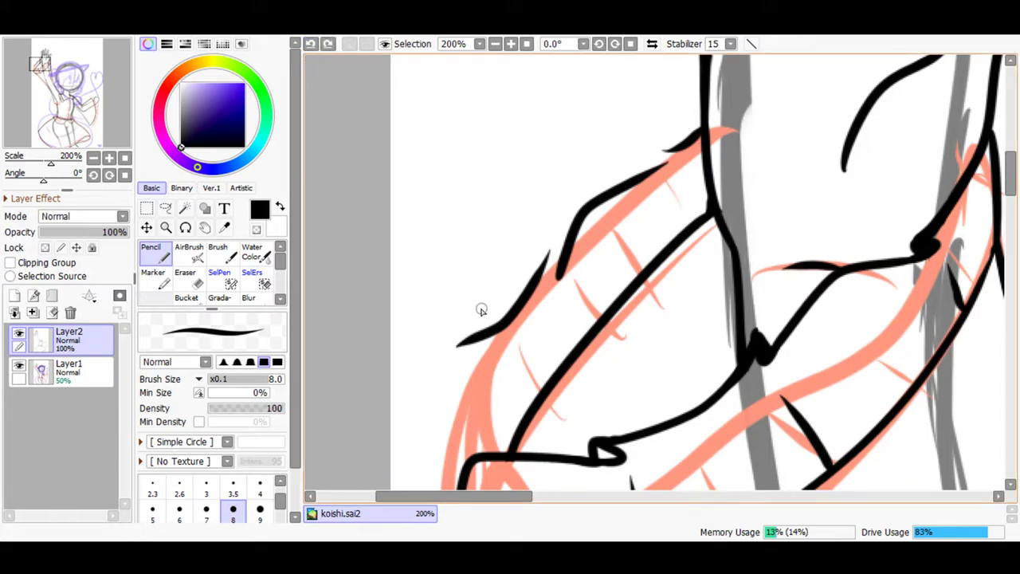
mouse_move(466, 361)
left_mouse_down()
mouse_move(434, 382)
mouse_move(425, 407)
mouse_move(448, 484)
left_mouse_up()
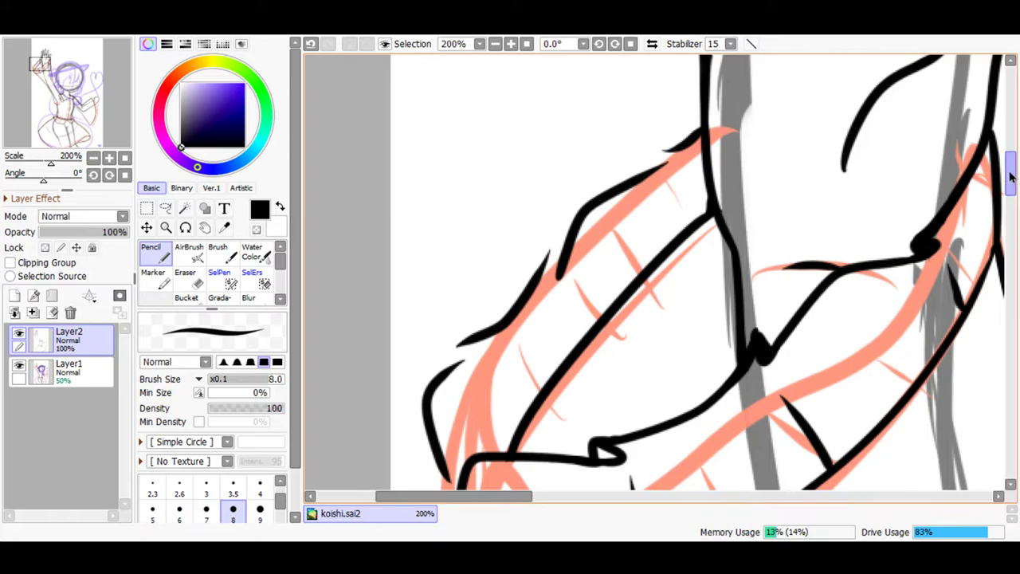
left_click_drag(1010, 172, 983, 204)
left_click_drag(455, 366, 434, 286)
left_click(312, 45)
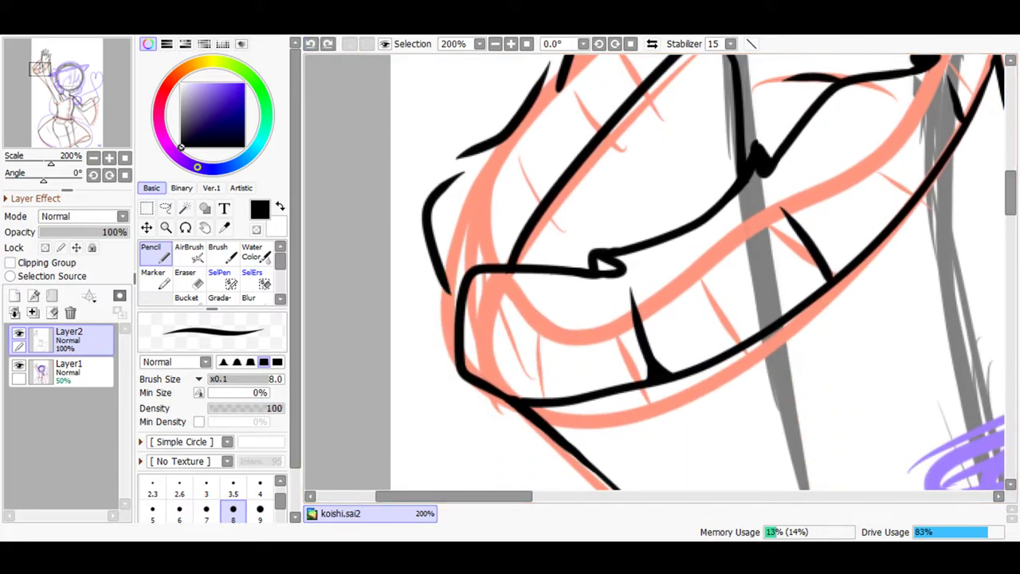
- Join the lower end of the ruffle outline to the corner of the raised sleeve's cuff
left_click(511, 44)
left_click(511, 44)
left_click_drag(460, 496, 421, 500)
left_click_drag(469, 264, 494, 411)
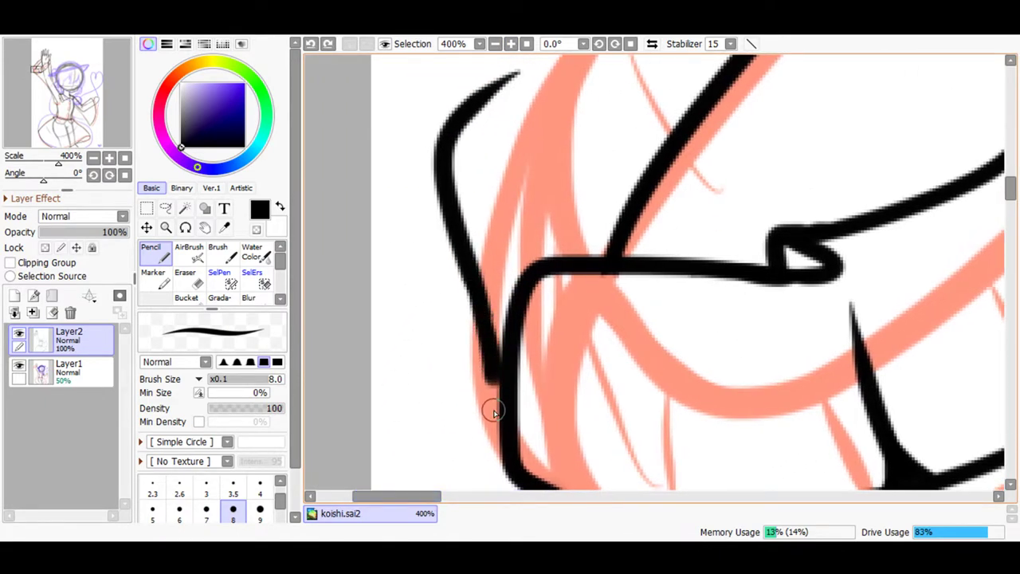
left_click(312, 44)
mouse_move(502, 366)
left_mouse_down()
mouse_move(469, 274)
mouse_move(501, 372)
mouse_move(479, 296)
mouse_move(492, 348)
left_mouse_up()
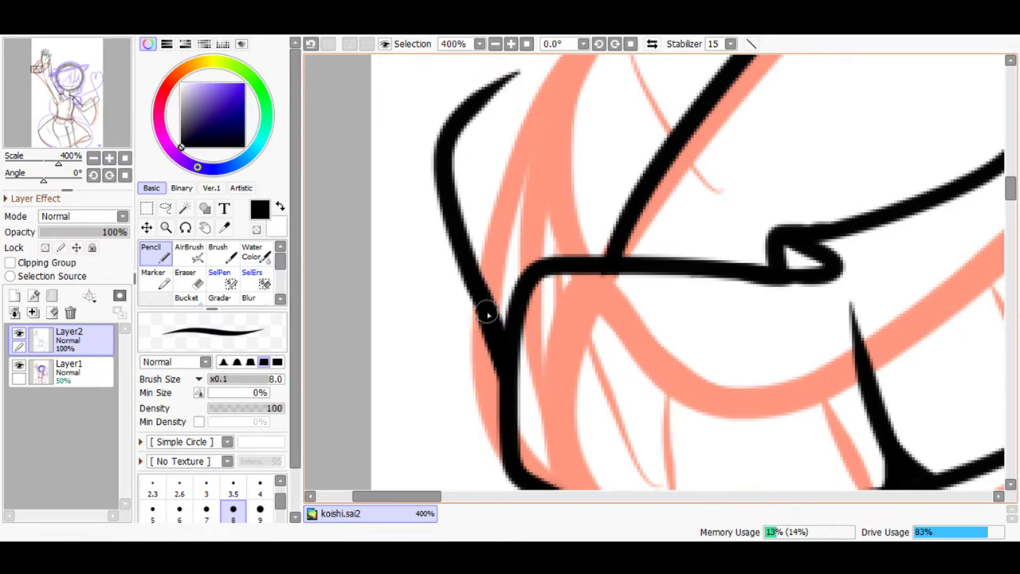
- Close the two lower gaps in the raised cuff's ruffle with small dark folds and ink a crease line beside each
scroll(1005, 191, "up", 5)
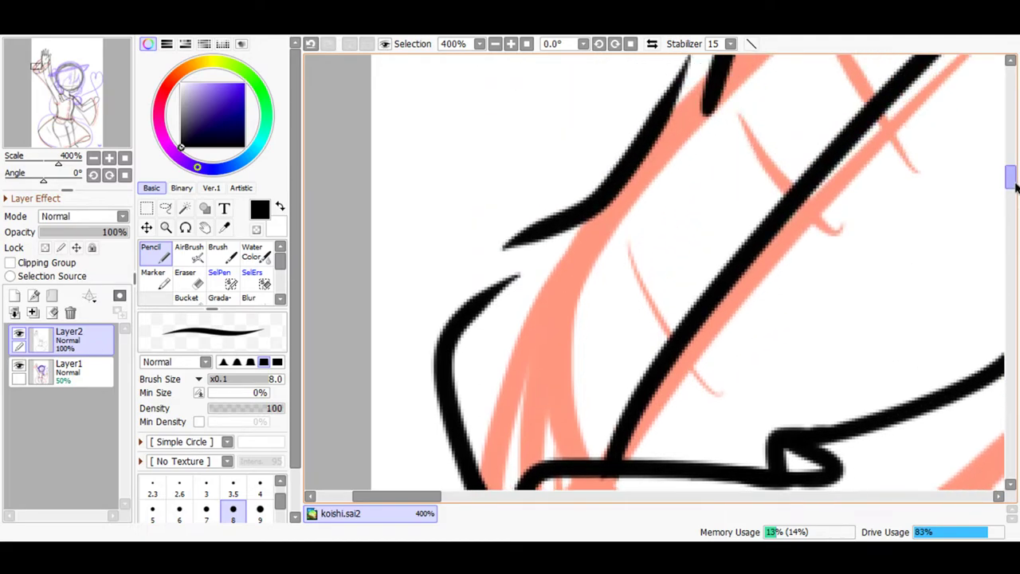
mouse_move(486, 319)
left_mouse_down()
mouse_move(538, 304)
mouse_move(535, 281)
mouse_move(498, 276)
mouse_move(496, 286)
mouse_move(500, 271)
mouse_move(510, 309)
mouse_move(498, 295)
mouse_move(508, 308)
mouse_move(500, 284)
mouse_move(519, 270)
mouse_move(499, 279)
mouse_move(522, 291)
mouse_move(521, 305)
mouse_move(558, 310)
mouse_move(628, 412)
left_mouse_up()
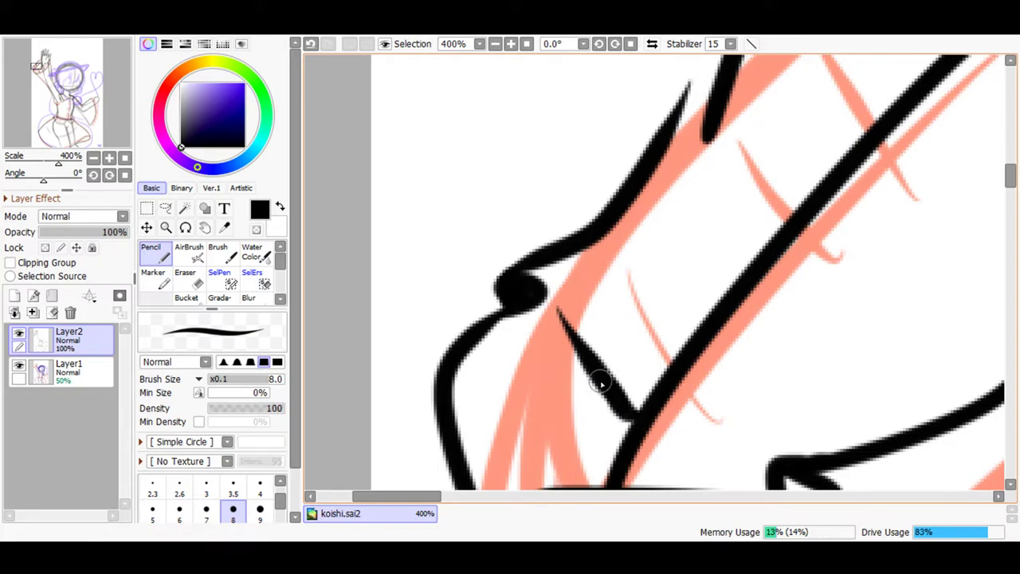
left_click_drag(402, 496, 428, 496)
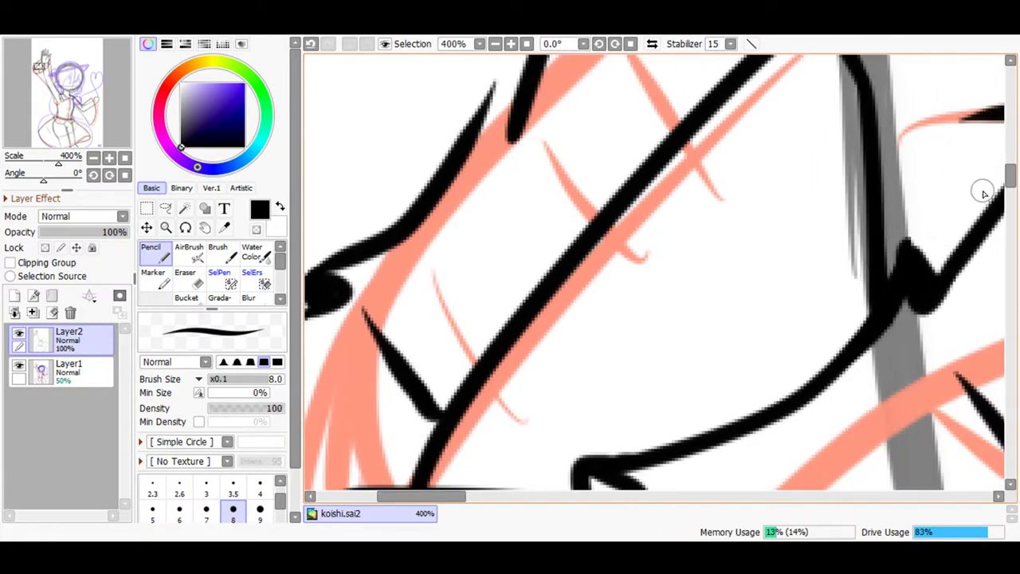
scroll(979, 194, "up", 2)
mouse_move(510, 228)
left_mouse_down()
mouse_move(500, 259)
mouse_move(486, 198)
left_mouse_up()
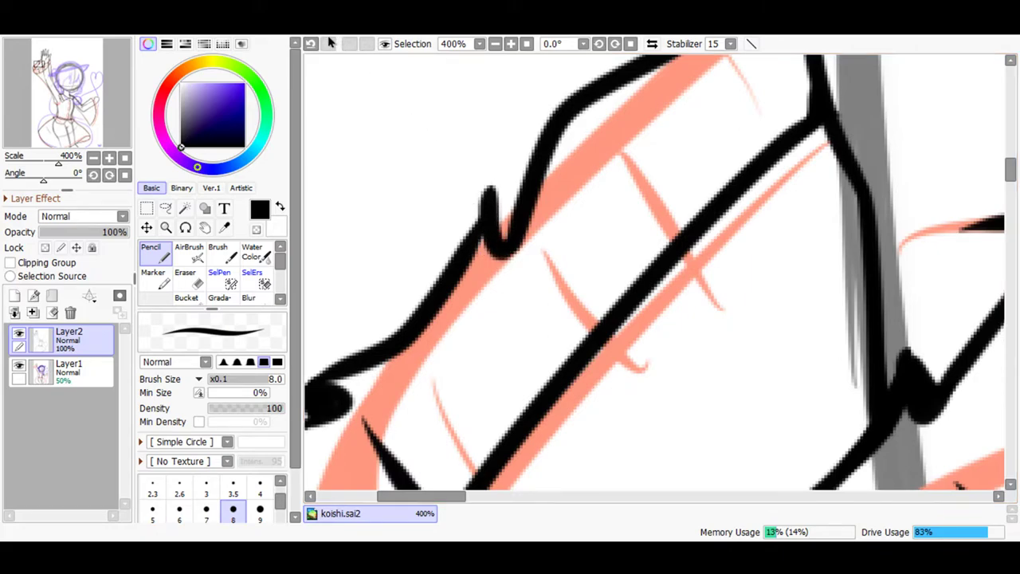
key("ctrl+z")
mouse_move(512, 239)
left_mouse_down()
mouse_move(491, 201)
mouse_move(489, 229)
mouse_move(494, 207)
mouse_move(504, 247)
left_mouse_up()
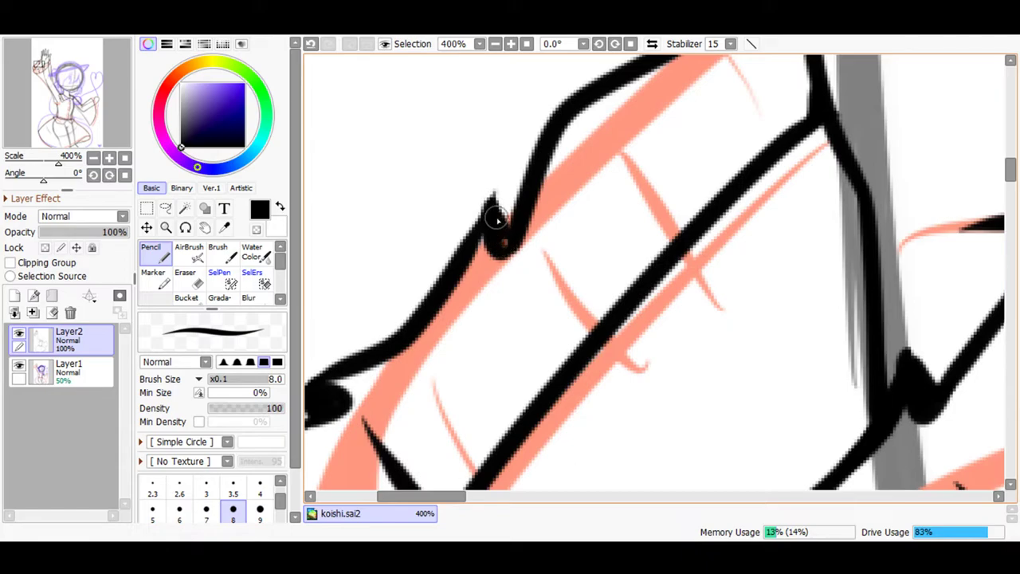
mouse_move(500, 289)
left_mouse_down()
mouse_move(565, 326)
mouse_move(563, 350)
left_mouse_up()
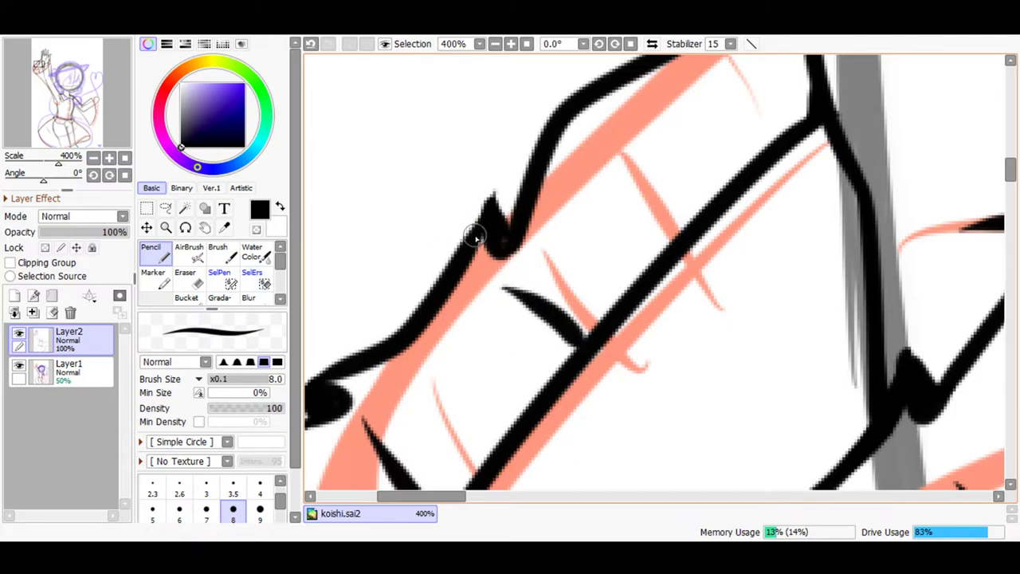
left_click_drag(519, 222, 488, 206)
left_click(311, 44)
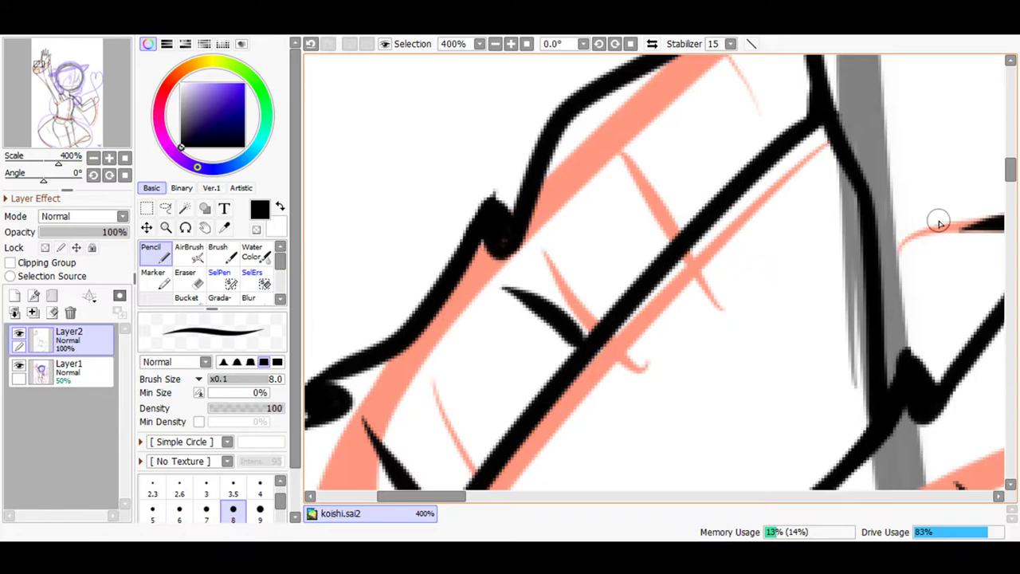
- Close the ruffle gap nearest the wrist with a small filled fold and ink a crease line below it
scroll(1009, 171, "up", 5)
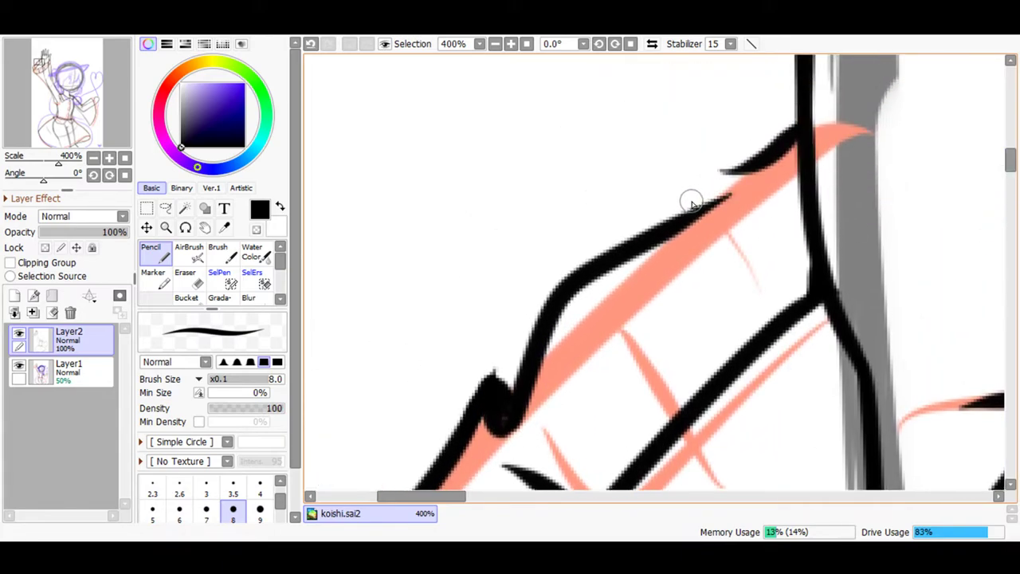
mouse_move(676, 221)
left_mouse_down()
mouse_move(743, 185)
mouse_move(709, 173)
mouse_move(777, 160)
mouse_move(716, 169)
mouse_move(779, 141)
mouse_move(807, 99)
left_mouse_up()
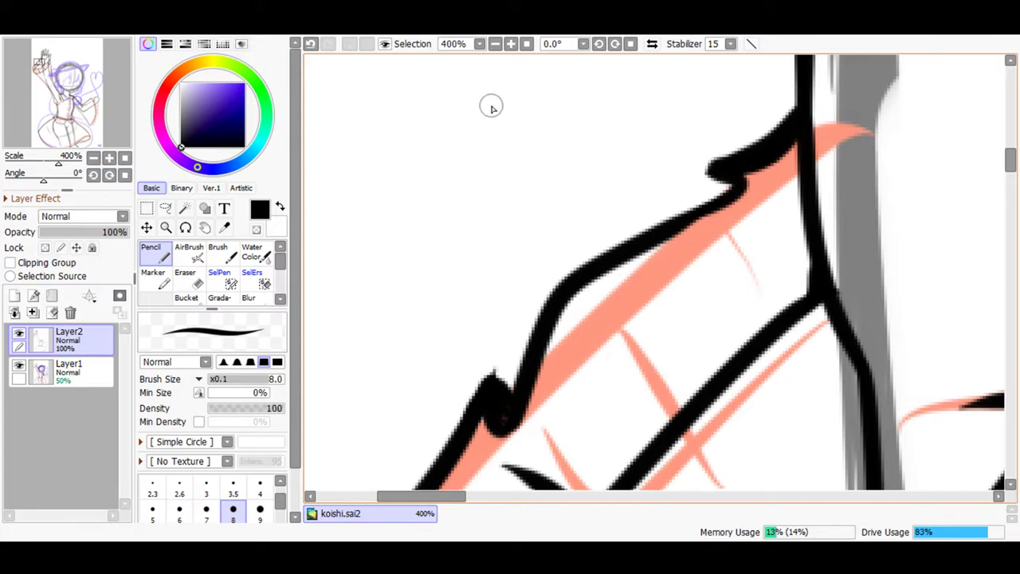
left_click(311, 44)
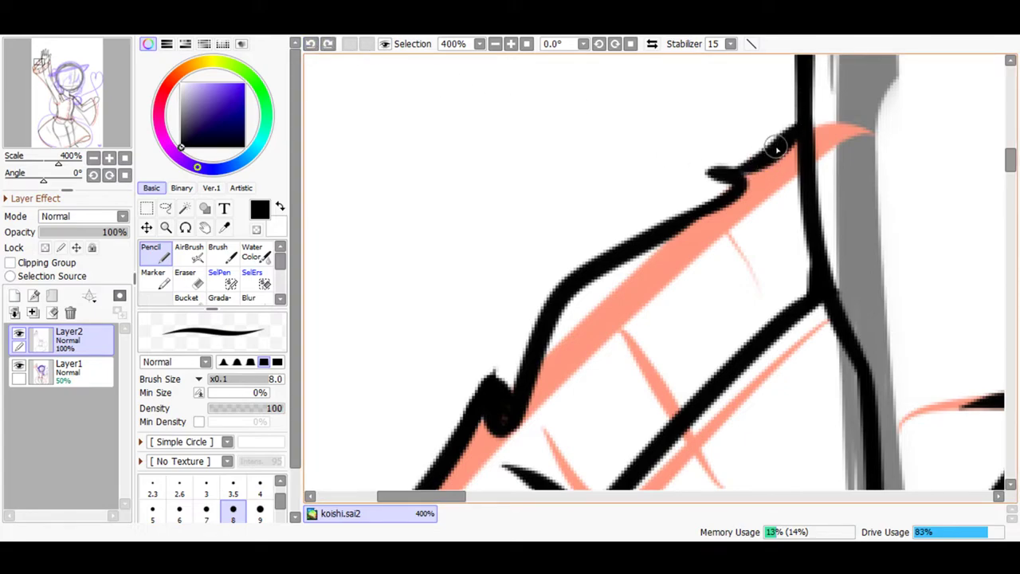
left_click_drag(759, 153, 709, 167)
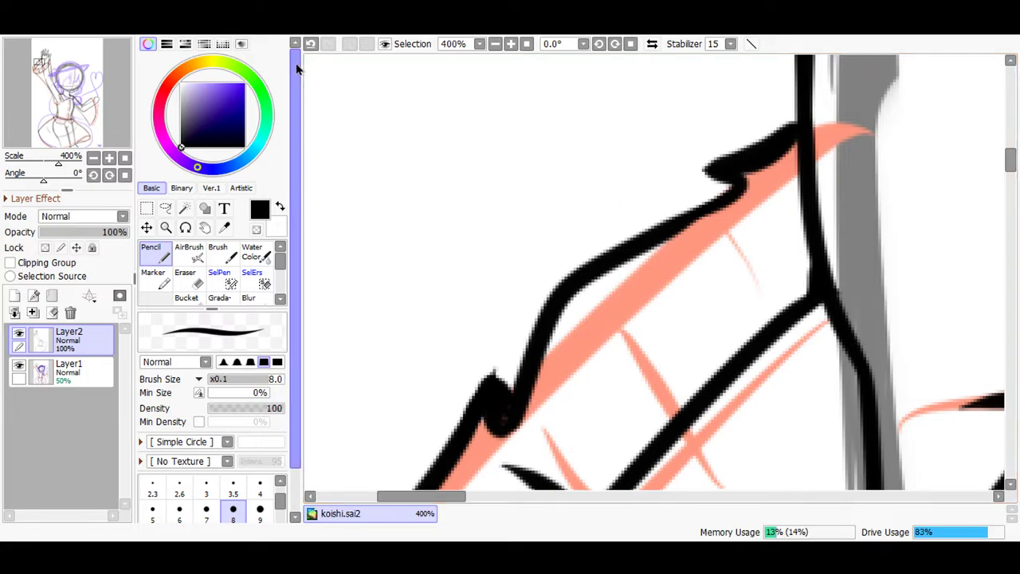
left_click(312, 45)
mouse_move(789, 127)
left_mouse_down()
mouse_move(802, 125)
mouse_move(749, 166)
mouse_move(717, 170)
mouse_move(713, 197)
mouse_move(719, 170)
mouse_move(728, 188)
mouse_move(717, 189)
mouse_move(797, 303)
mouse_move(774, 295)
mouse_move(774, 279)
left_mouse_up()
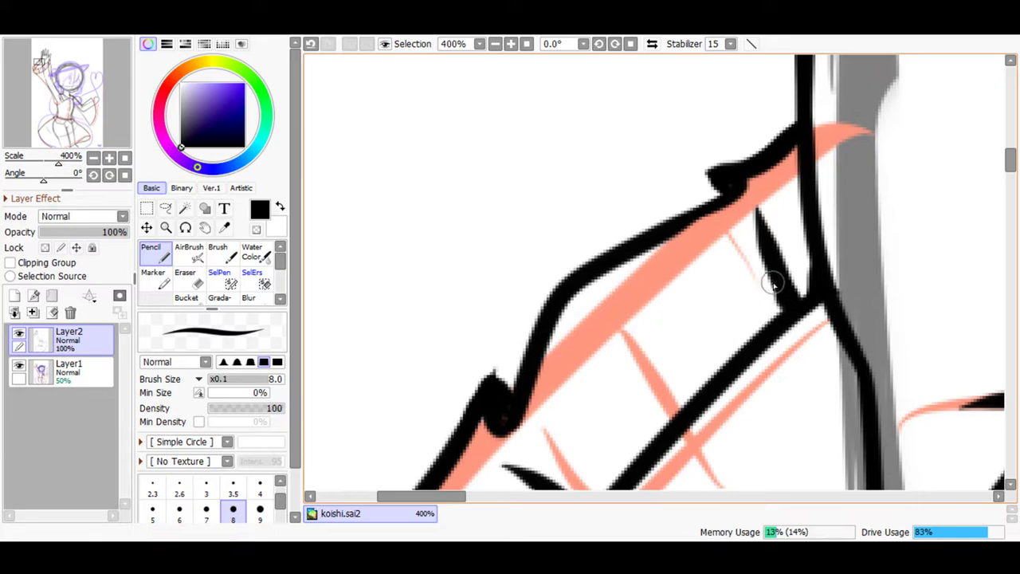
- Ink the short top edge of the ruffle trim on the bent arm's sleeve
left_click_drag(465, 496, 531, 496)
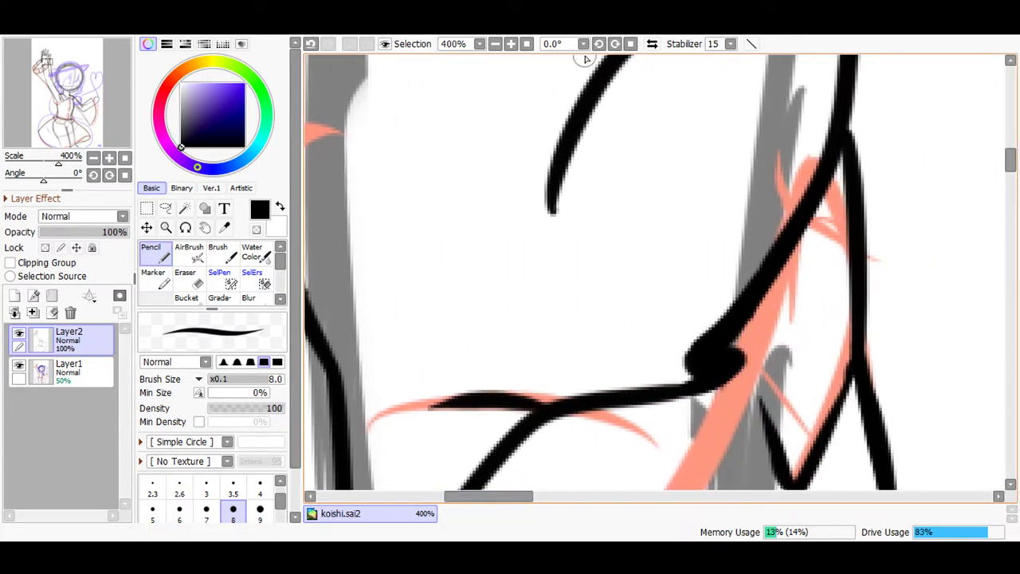
left_click(513, 44)
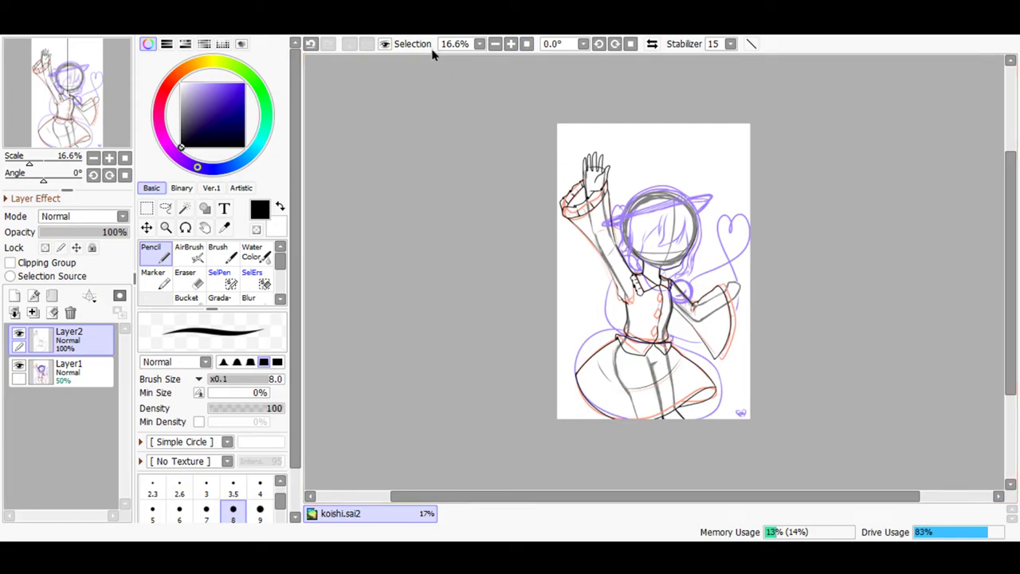
left_click(511, 44)
left_click(510, 43)
left_click(511, 44)
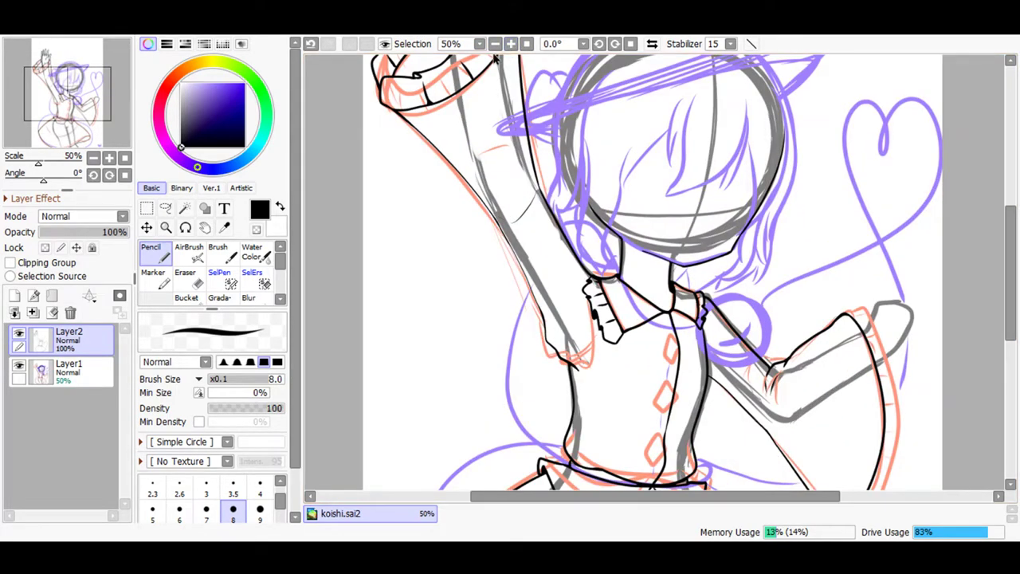
left_click(511, 44)
left_click_drag(587, 495, 751, 496)
left_click_drag(1009, 275, 1006, 311)
left_click(495, 44)
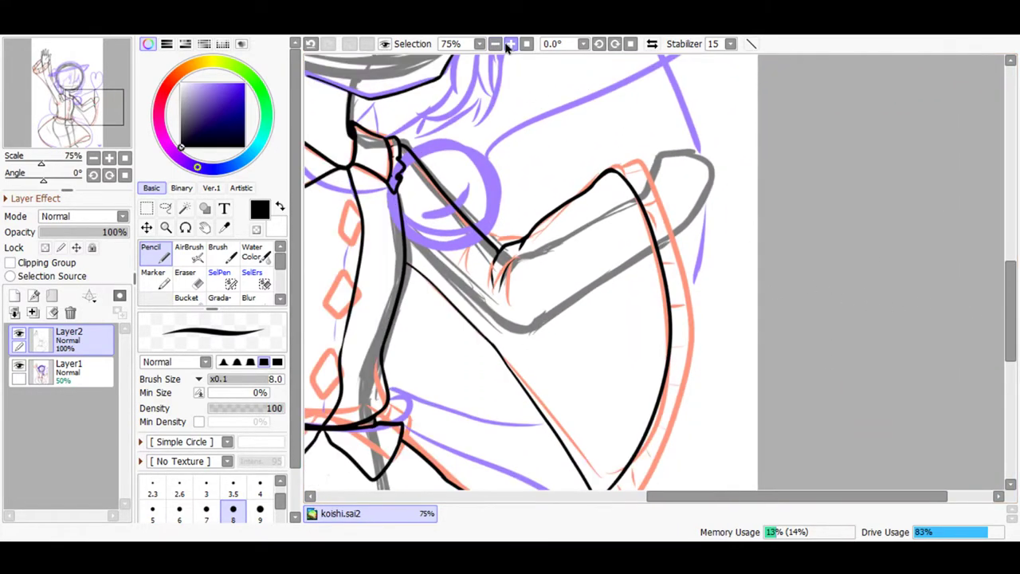
left_click(510, 44)
left_click(511, 44)
left_click(511, 44)
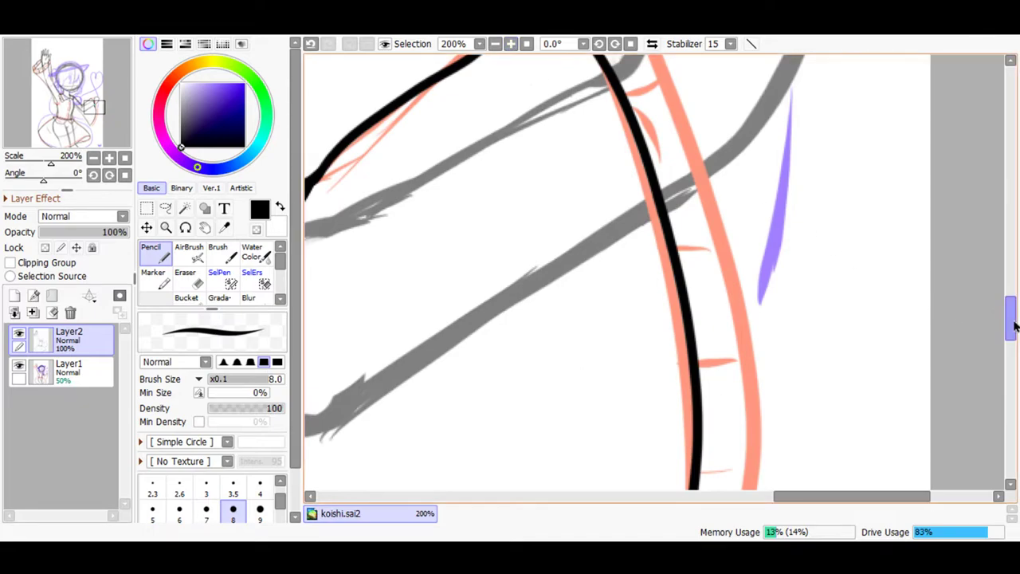
scroll(1010, 312, "up", 3)
left_click_drag(559, 157, 590, 134)
left_click(312, 44)
left_click(312, 44)
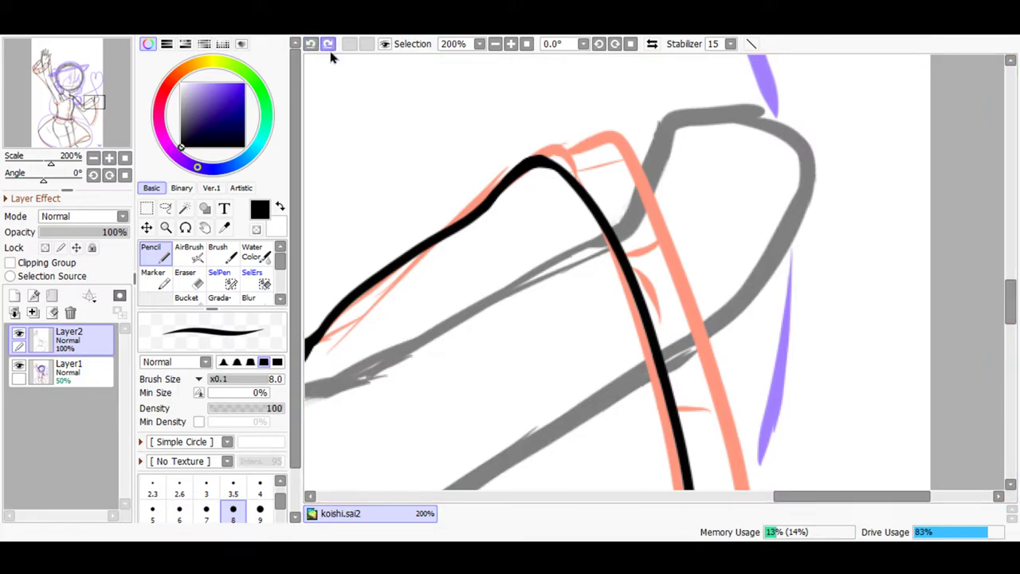
mouse_move(568, 159)
left_mouse_down()
mouse_move(600, 128)
mouse_move(663, 191)
left_mouse_up()
left_click(311, 44)
- Ink the first two curved ruffle segments down the outer edge of the bent arm's sleeve trim
left_click(526, 44)
left_click(511, 44)
left_click(511, 44)
left_click(511, 44)
left_click_drag(72, 103, 90, 110)
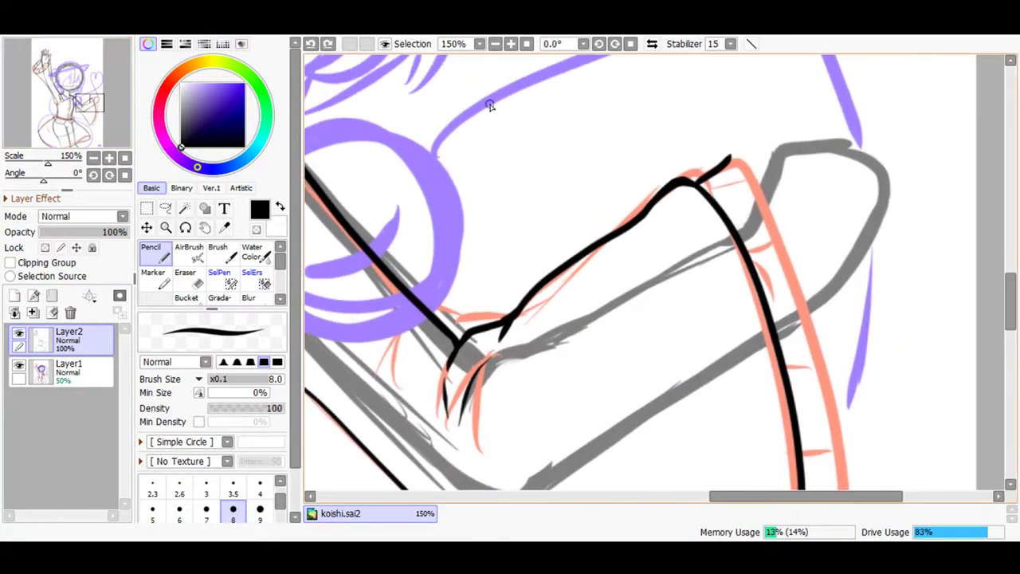
left_click(511, 43)
left_click_drag(1009, 304, 1011, 292)
mouse_move(803, 163)
left_mouse_down()
mouse_move(832, 182)
mouse_move(880, 285)
left_mouse_up()
left_click_drag(795, 496, 815, 508)
mouse_move(567, 300)
left_mouse_down()
mouse_move(624, 382)
mouse_move(615, 454)
left_mouse_up()
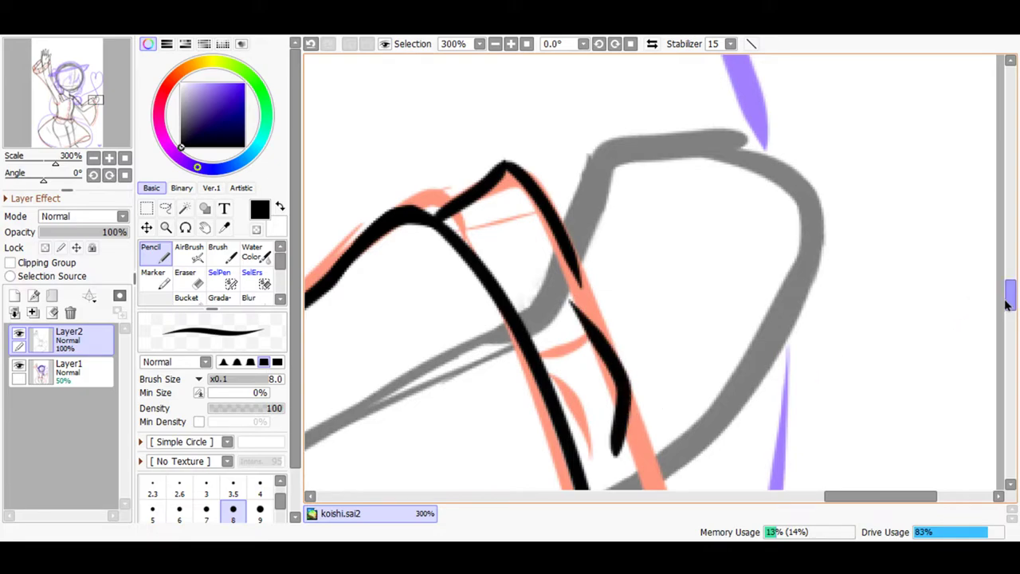
- Ink the next two curved ruffle segments down the outer edge of the bent arm's sleeve trim
left_click_drag(1008, 303, 1009, 325)
mouse_move(637, 112)
left_mouse_down()
mouse_move(635, 162)
mouse_move(651, 205)
mouse_move(687, 182)
left_mouse_up()
left_click(310, 44)
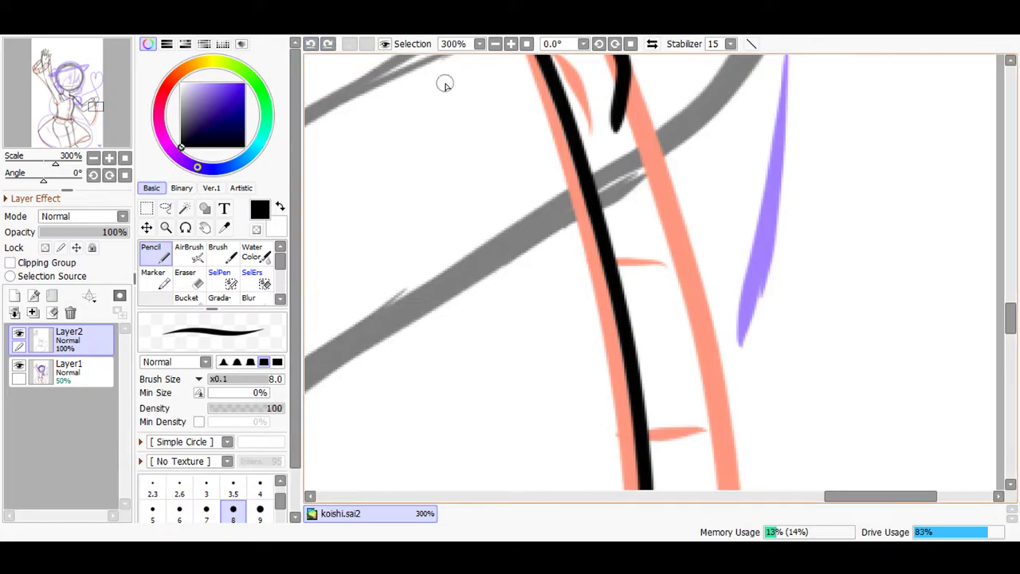
mouse_move(636, 123)
left_mouse_down()
mouse_move(644, 212)
mouse_move(685, 247)
mouse_move(739, 341)
mouse_move(716, 437)
left_mouse_up()
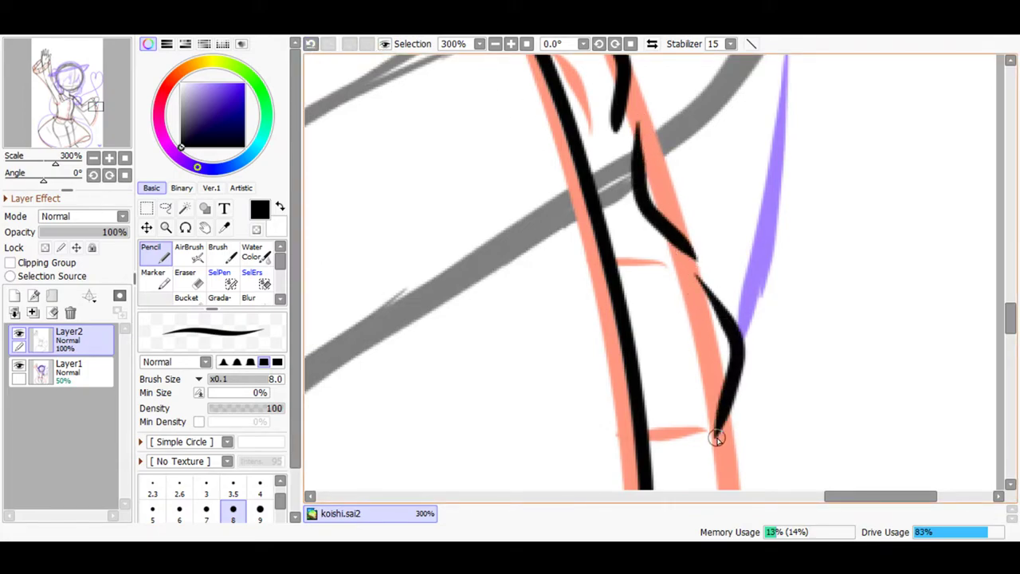
- Continue the ruffle past the middle of the bent arm's trim with a hooked segment and a curved segment below it
scroll(996, 328, "down", 3)
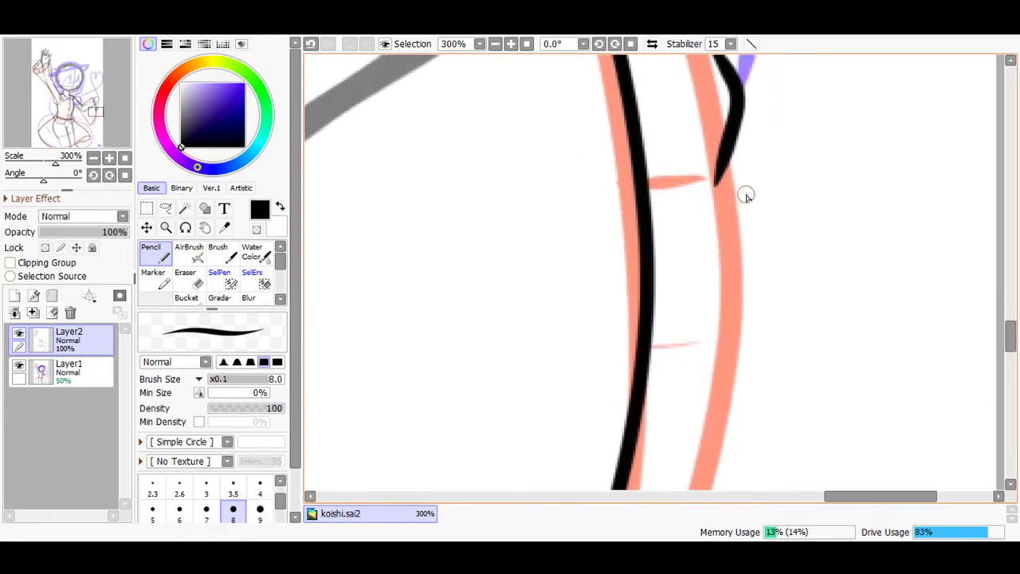
mouse_move(740, 171)
left_mouse_down()
mouse_move(715, 258)
mouse_move(714, 333)
mouse_move(738, 274)
mouse_move(714, 286)
left_mouse_up()
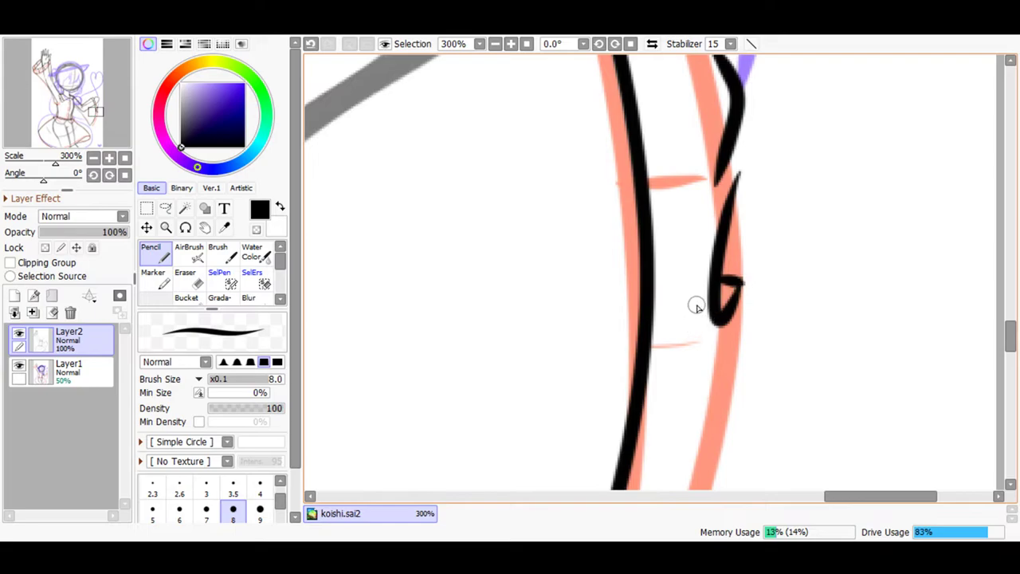
left_click(310, 44)
left_click_drag(1010, 337, 1008, 349)
mouse_move(741, 94)
left_mouse_down()
mouse_move(695, 236)
mouse_move(692, 295)
left_mouse_up()
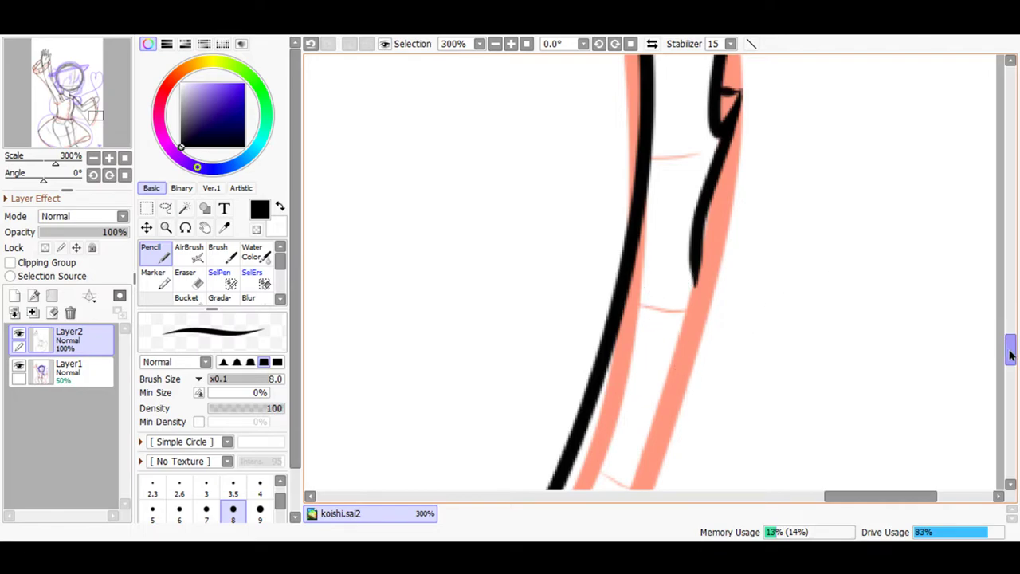
- Ink the remaining ruffle segments down to the trim's lower corner and outline the squared end below the sleeve tip
left_click_drag(1009, 346, 1008, 359)
mouse_move(685, 163)
left_mouse_down()
mouse_move(678, 189)
mouse_move(627, 231)
mouse_move(641, 252)
mouse_move(620, 287)
mouse_move(616, 351)
mouse_move(586, 455)
mouse_move(512, 477)
left_mouse_up()
left_click_drag(1009, 358, 1009, 372)
mouse_move(546, 325)
left_mouse_down()
mouse_move(489, 375)
mouse_move(475, 430)
left_mouse_up()
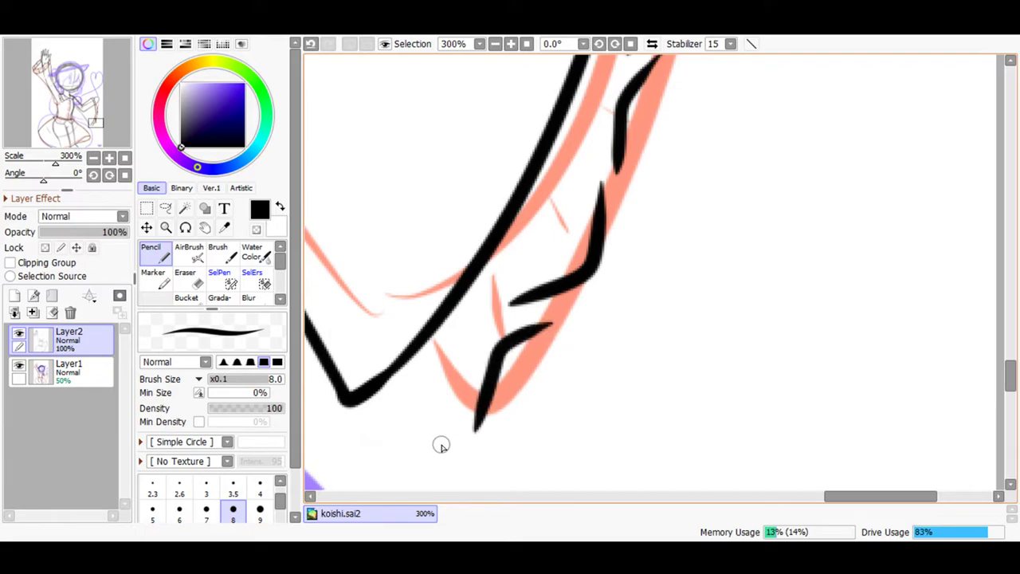
mouse_move(344, 408)
left_mouse_down()
mouse_move(333, 462)
mouse_move(378, 483)
mouse_move(446, 464)
mouse_move(439, 424)
mouse_move(479, 431)
mouse_move(467, 421)
left_mouse_up()
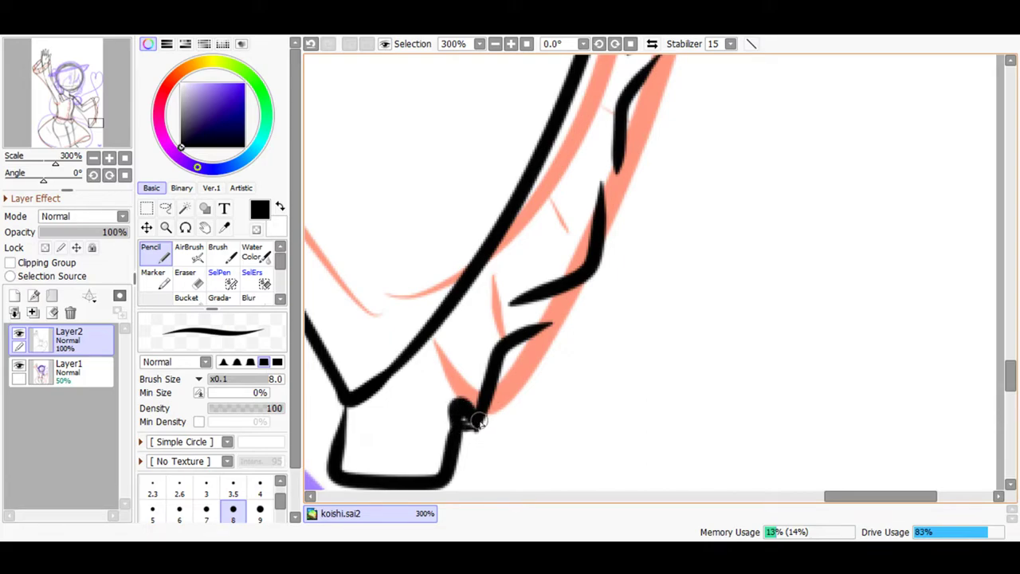
- Close the three lowest open gaps in the bent arm's ruffle with small filled black folds
mouse_move(530, 324)
left_mouse_down()
mouse_move(534, 305)
mouse_move(524, 311)
mouse_move(530, 327)
left_mouse_up()
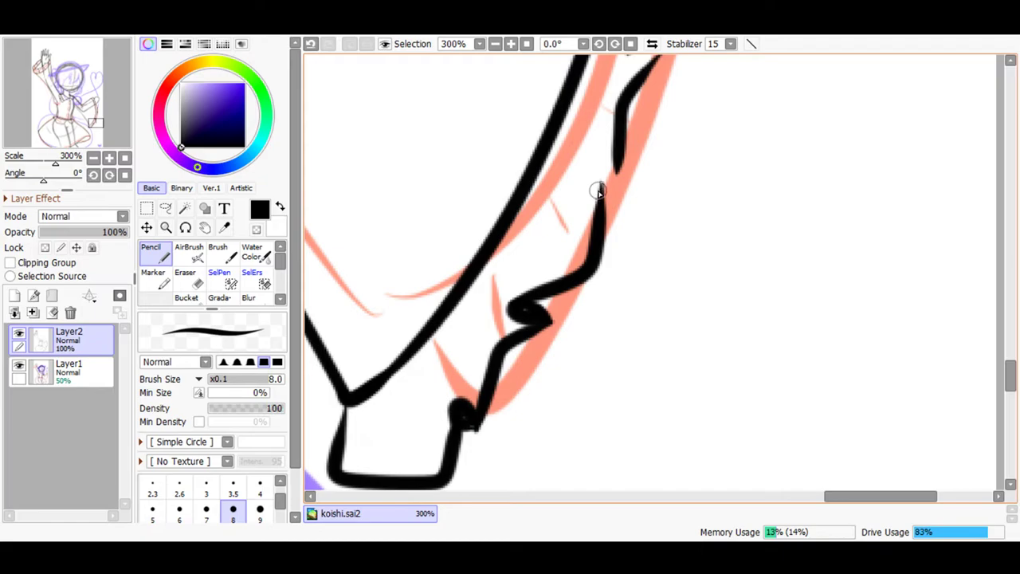
mouse_move(590, 164)
left_mouse_down()
mouse_move(612, 167)
mouse_move(598, 168)
left_mouse_up()
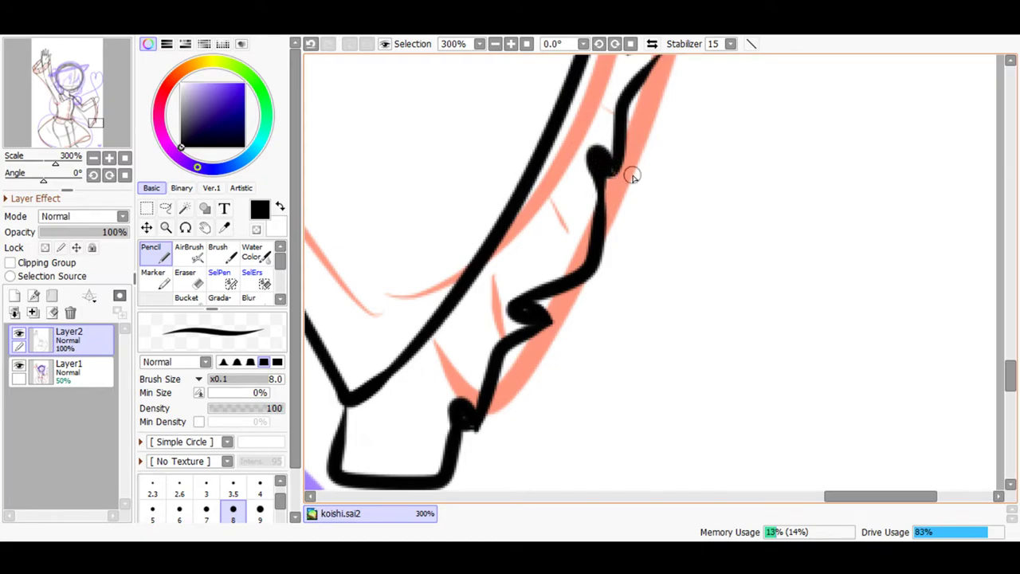
scroll(1006, 366, "up", 5)
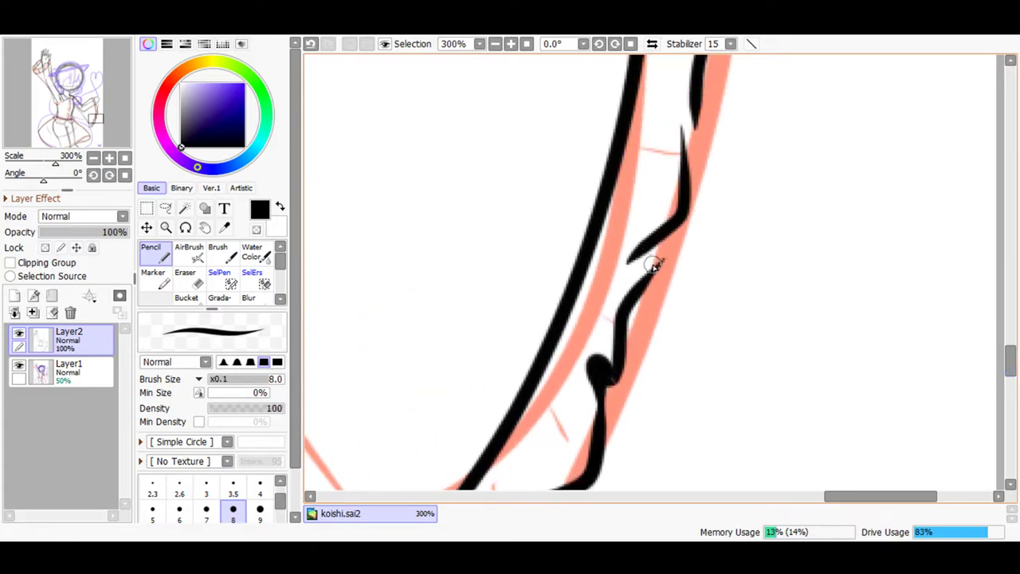
left_click_drag(658, 267, 629, 253)
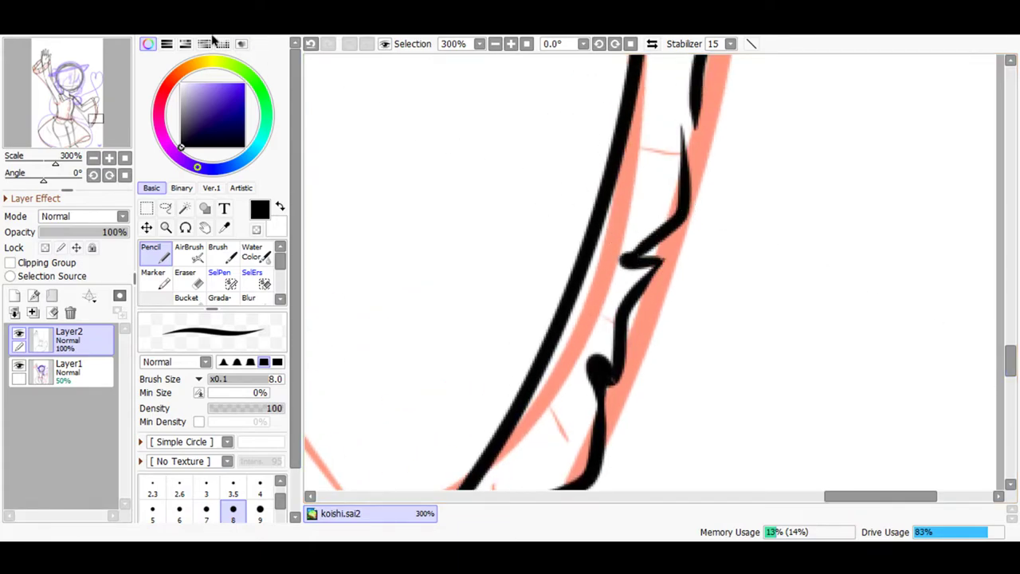
left_click(310, 44)
mouse_move(637, 288)
left_mouse_down()
mouse_move(663, 265)
mouse_move(634, 259)
left_mouse_up()
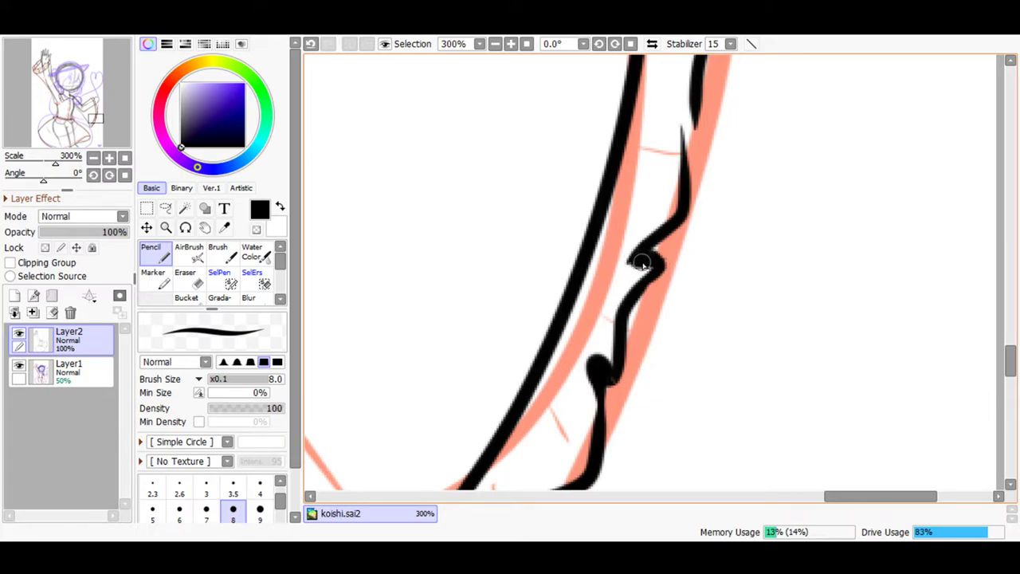
- Join the ruffle segments along the middle of the bent arm's trim with dark folds and fill in the open hook
scroll(1009, 353, "up", 4)
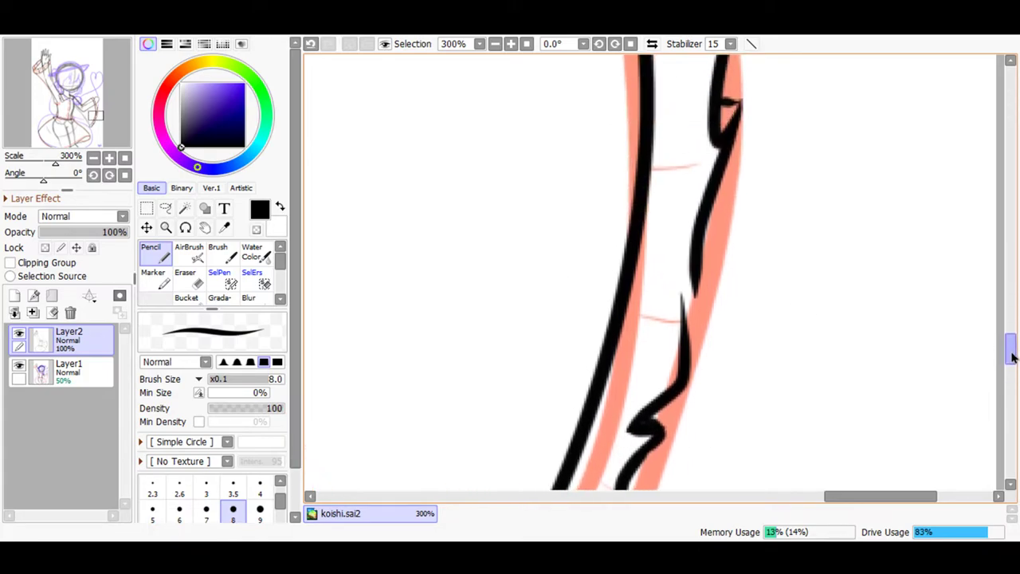
mouse_move(681, 338)
left_mouse_down()
mouse_move(674, 283)
mouse_move(687, 284)
left_mouse_up()
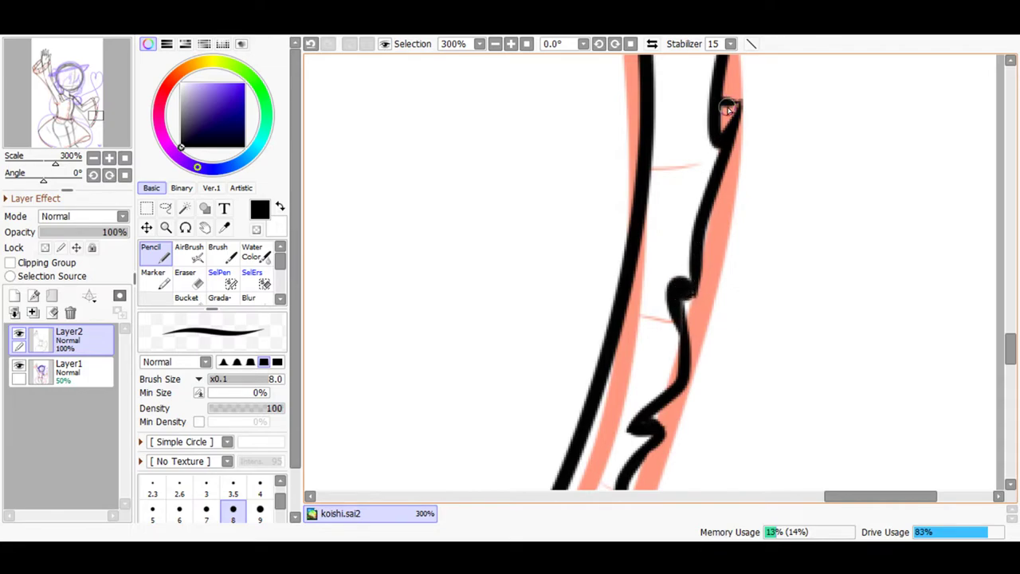
left_click_drag(724, 129, 724, 114)
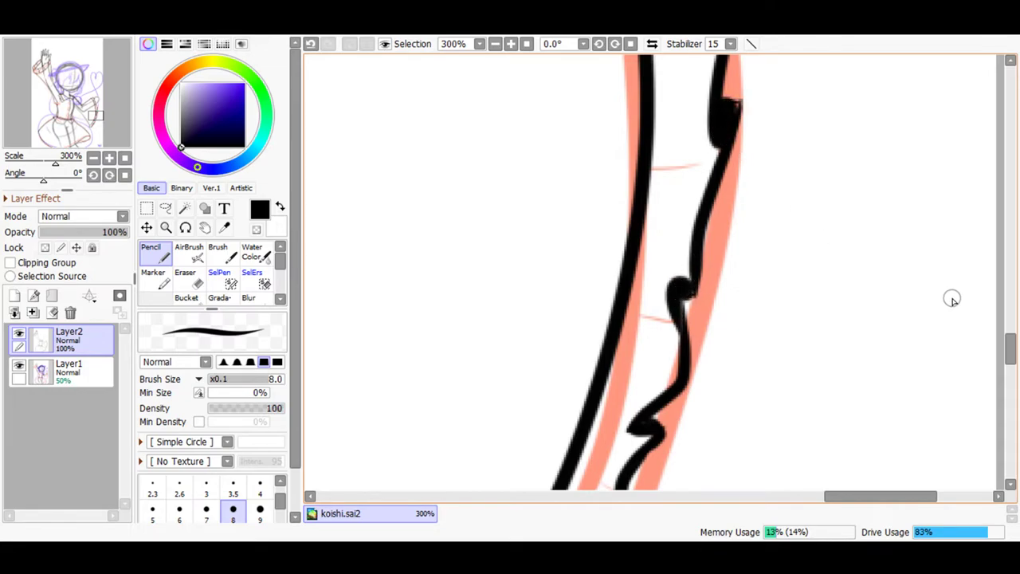
left_click_drag(1010, 352, 1010, 334)
mouse_move(737, 201)
left_mouse_down()
mouse_move(717, 205)
mouse_move(730, 209)
left_mouse_up()
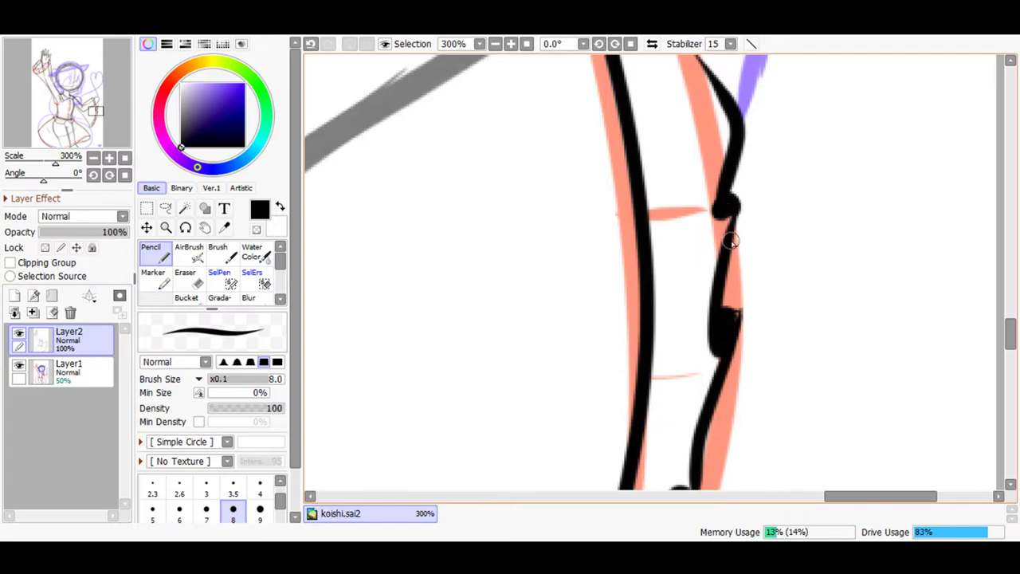
- Close the three upper gaps in the bent arm's ruffle with small filled black folds
left_click_drag(1009, 336, 1010, 328)
mouse_move(680, 212)
left_mouse_down()
mouse_move(695, 211)
mouse_move(685, 202)
left_mouse_up()
left_click_drag(1009, 319, 1009, 307)
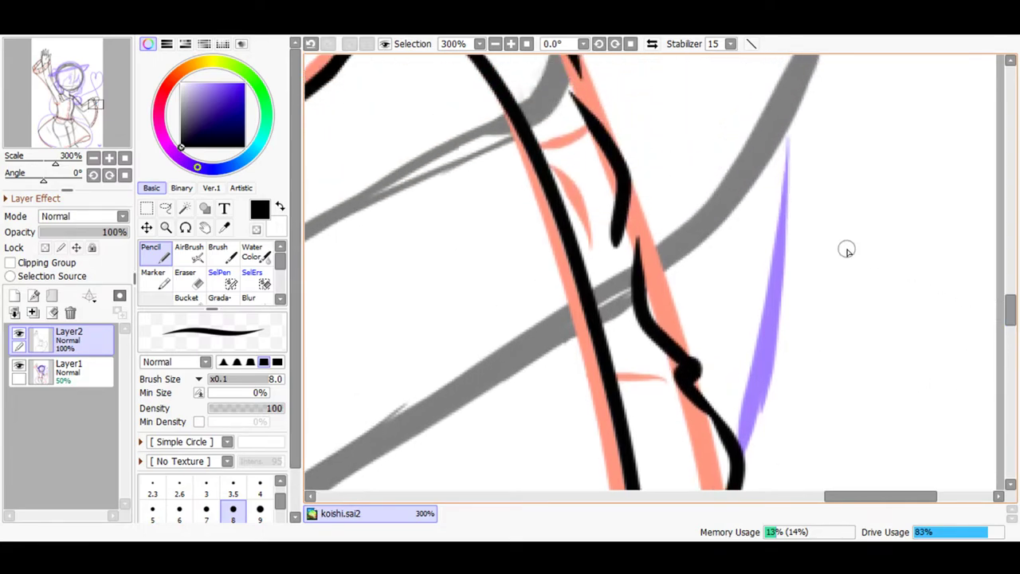
mouse_move(635, 240)
left_mouse_down()
mouse_move(620, 270)
mouse_move(622, 244)
left_mouse_up()
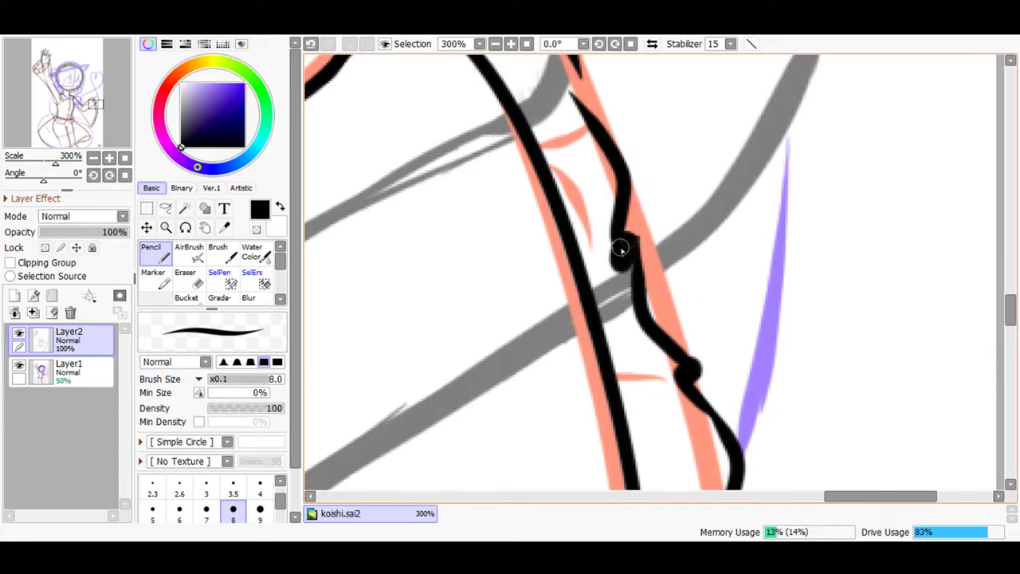
left_click_drag(1008, 316, 1008, 310)
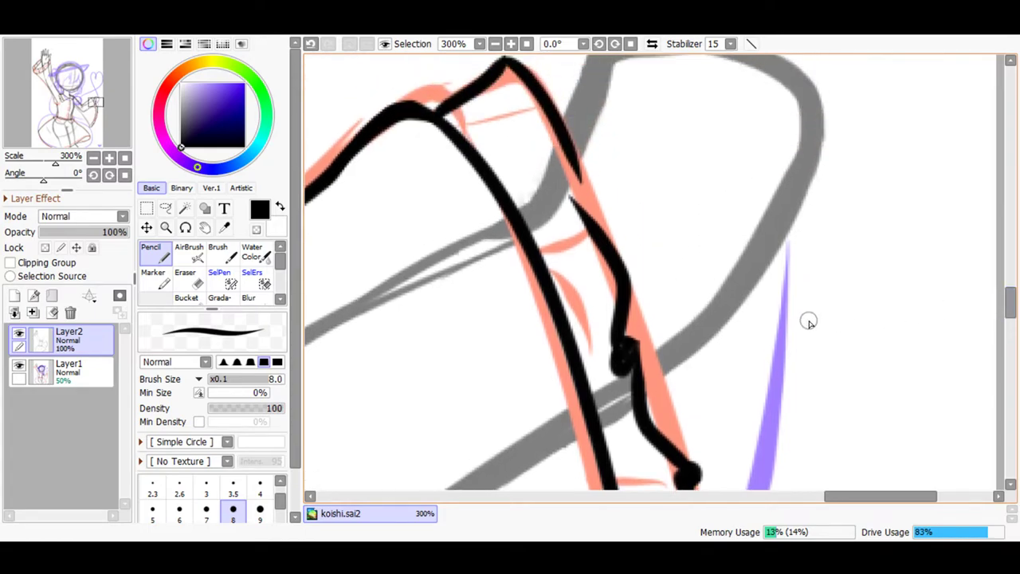
mouse_move(584, 221)
left_mouse_down()
mouse_move(556, 185)
mouse_move(581, 188)
mouse_move(569, 185)
left_mouse_up()
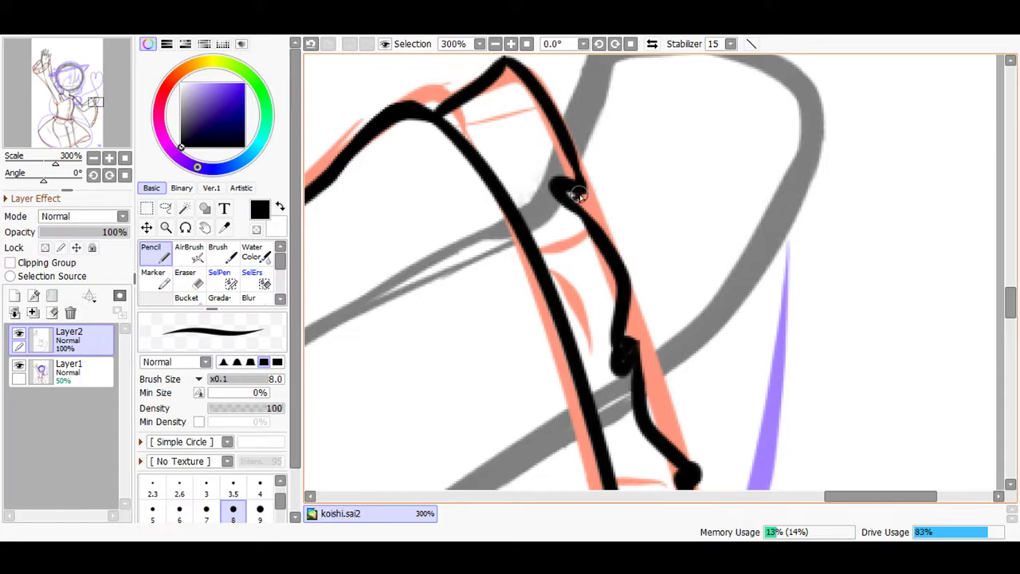
- Ink four short tapered crease marks along the upper part of the trim's inner line on the bent arm's sleeve
left_click_drag(537, 198, 519, 237)
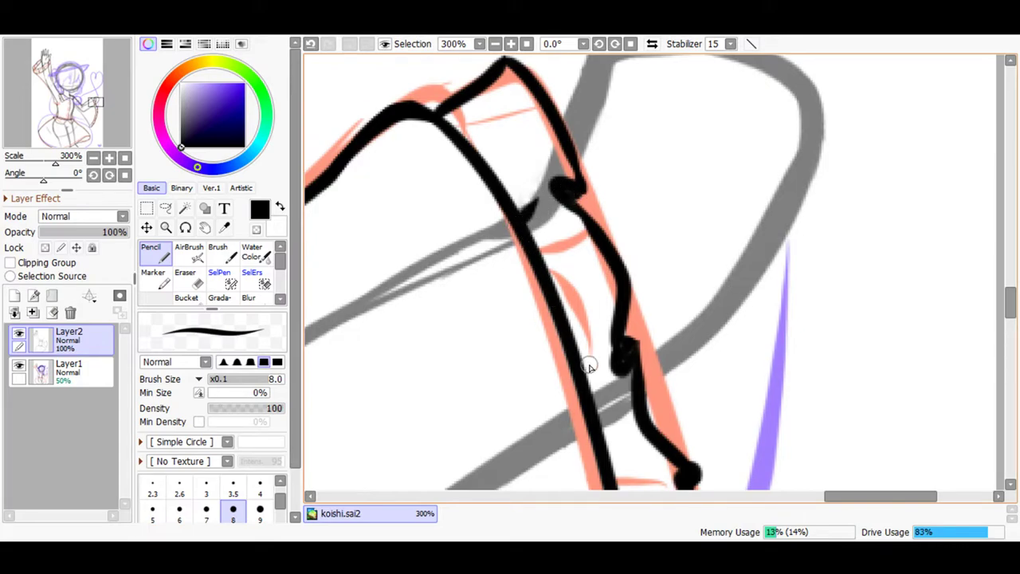
left_click_drag(606, 389, 589, 385)
left_click_drag(1012, 319, 1010, 341)
left_click_drag(647, 214, 642, 218)
left_click_drag(683, 382, 644, 372)
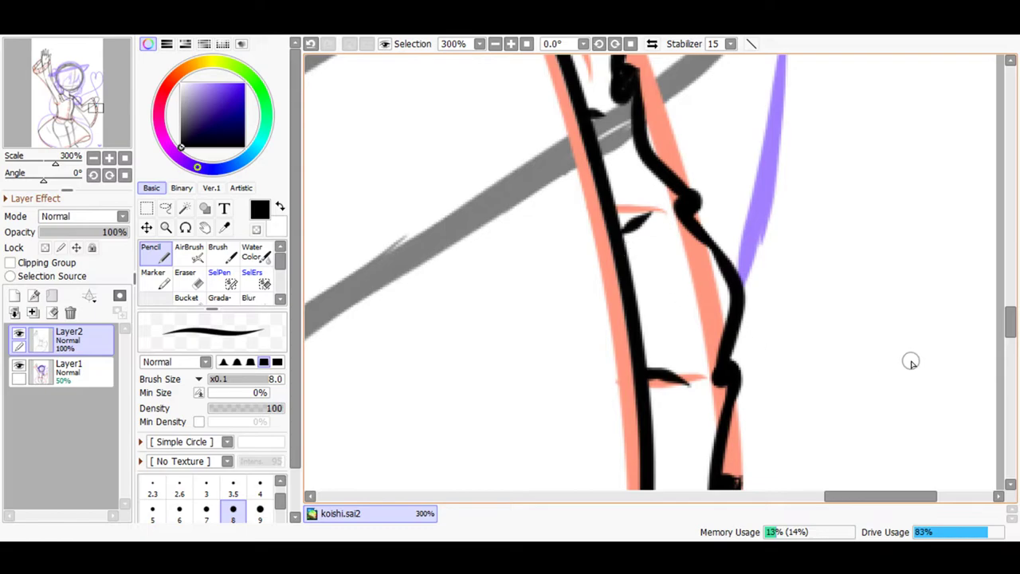
- Ink four more short crease marks from the middle down the lower curve of the trim's inner line
left_click_drag(1003, 335, 1008, 357)
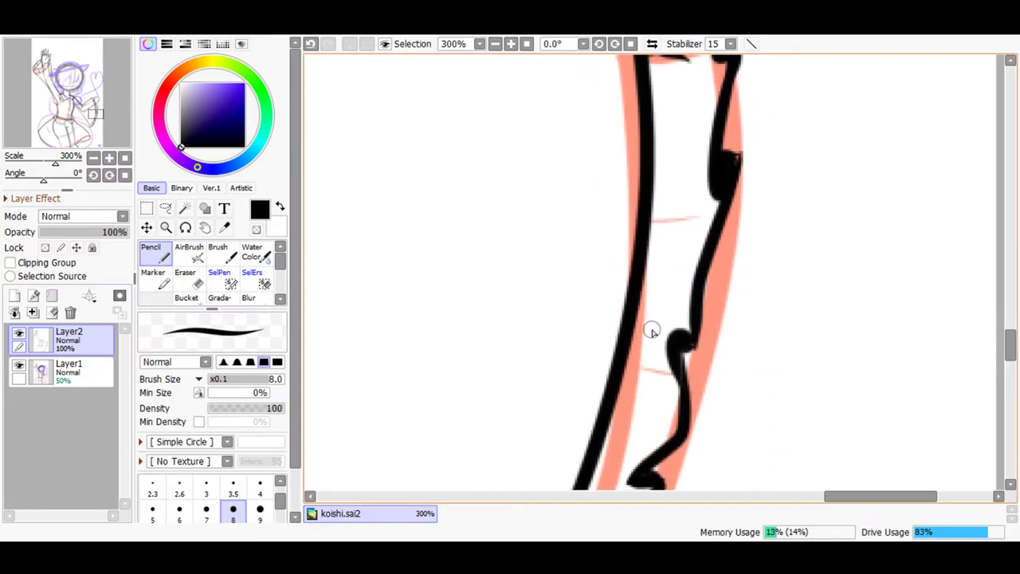
left_click_drag(690, 204, 650, 207)
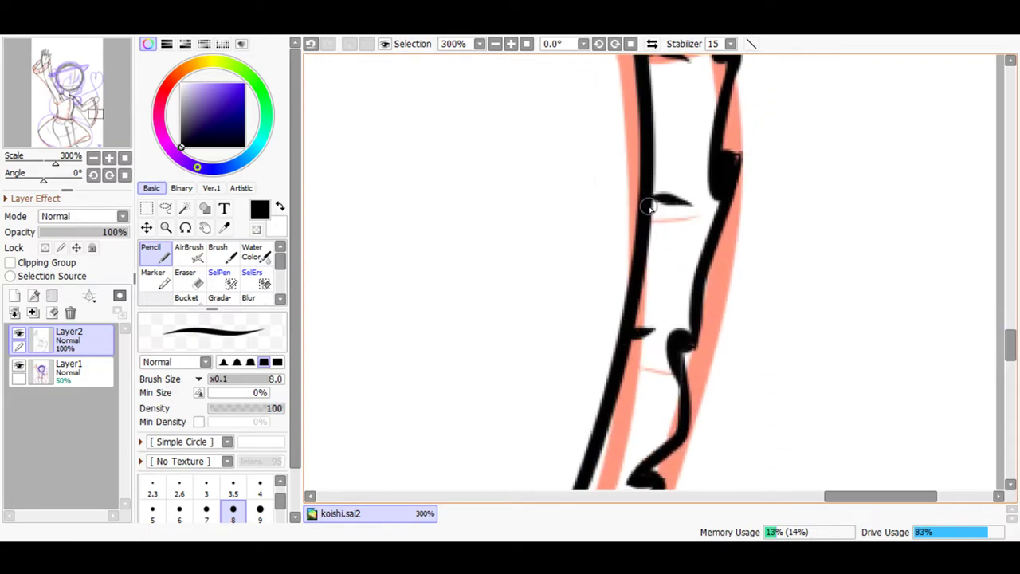
left_click_drag(1008, 345, 1008, 380)
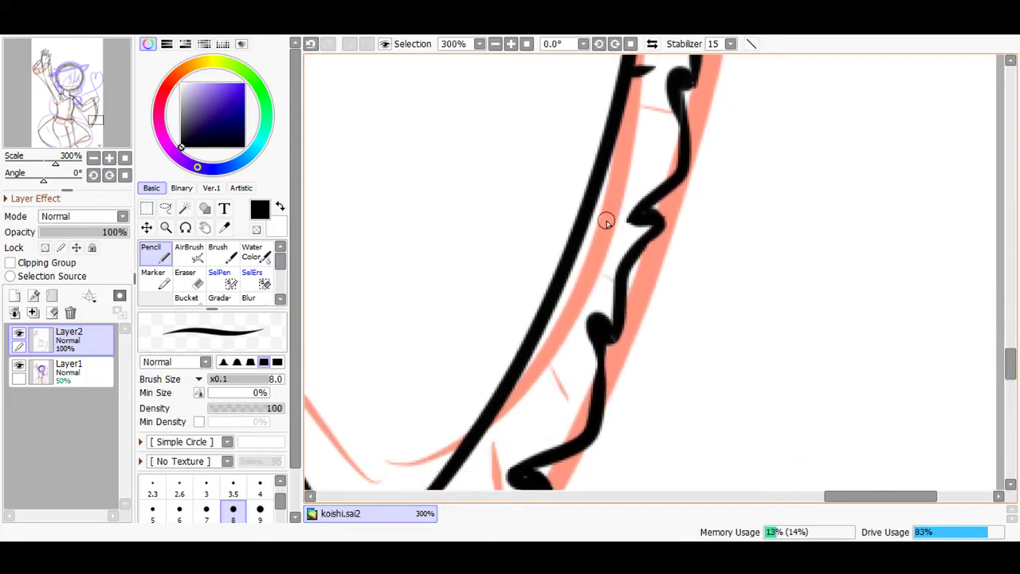
left_click_drag(587, 210, 607, 231)
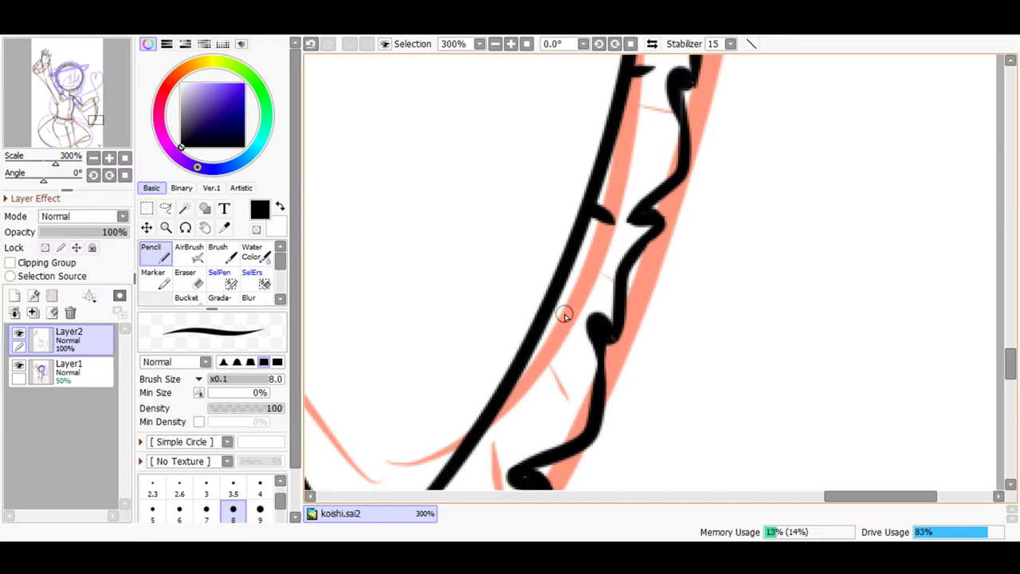
left_click_drag(572, 307, 553, 301)
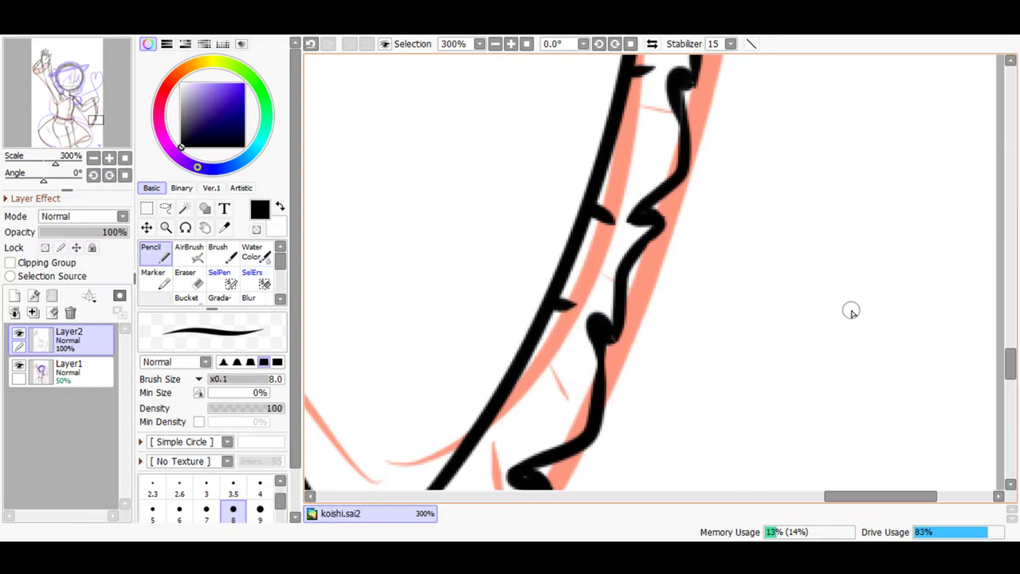
- Ink two crease marks near the sleeve's lower tip and thicken the inner side edge of the trim's squared end
left_click_drag(1008, 360, 1008, 383)
left_click_drag(494, 303, 470, 278)
left_click_drag(442, 378, 408, 356)
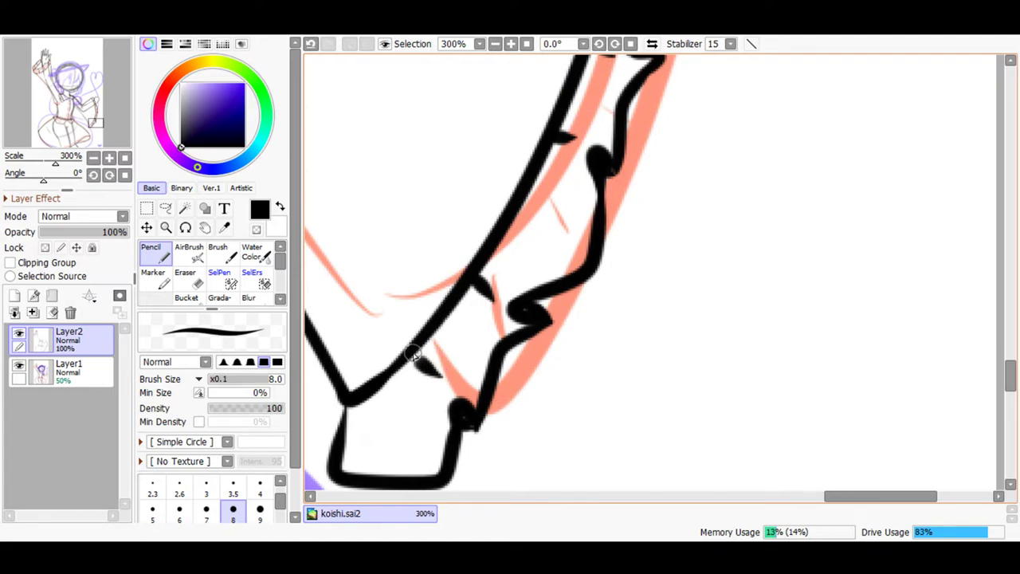
left_click_drag(344, 430, 337, 390)
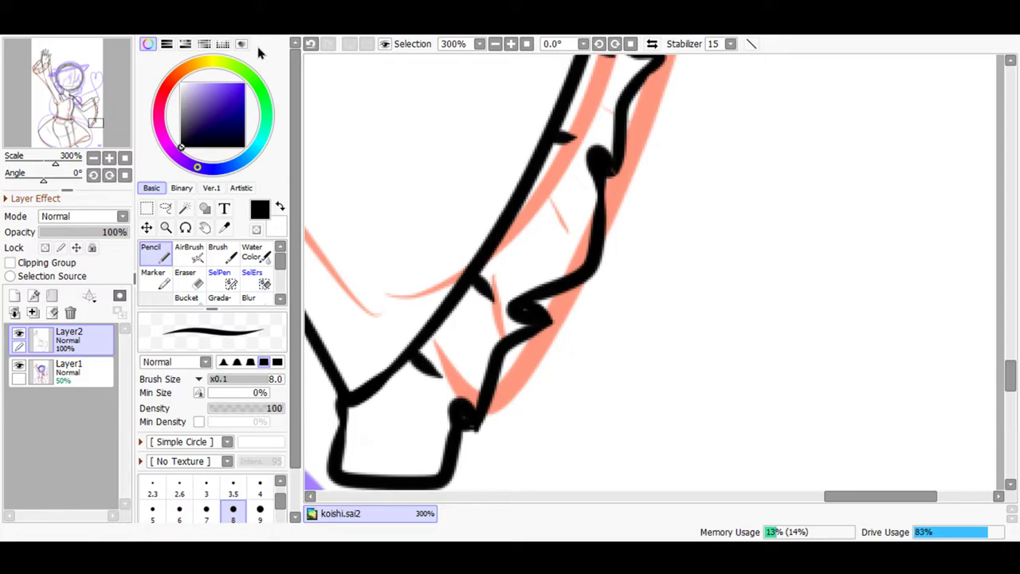
left_click(310, 43)
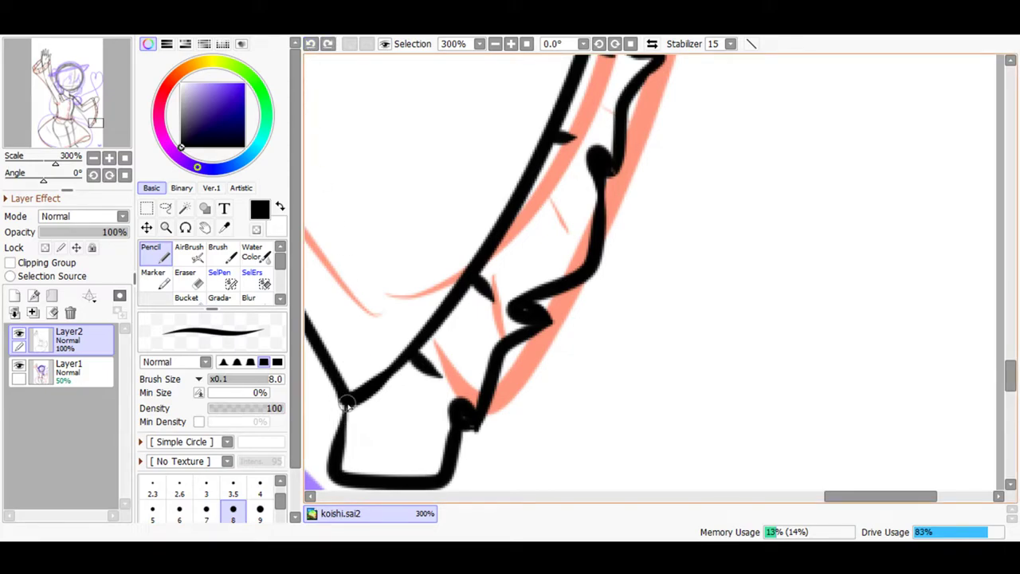
left_click_drag(347, 405, 341, 454)
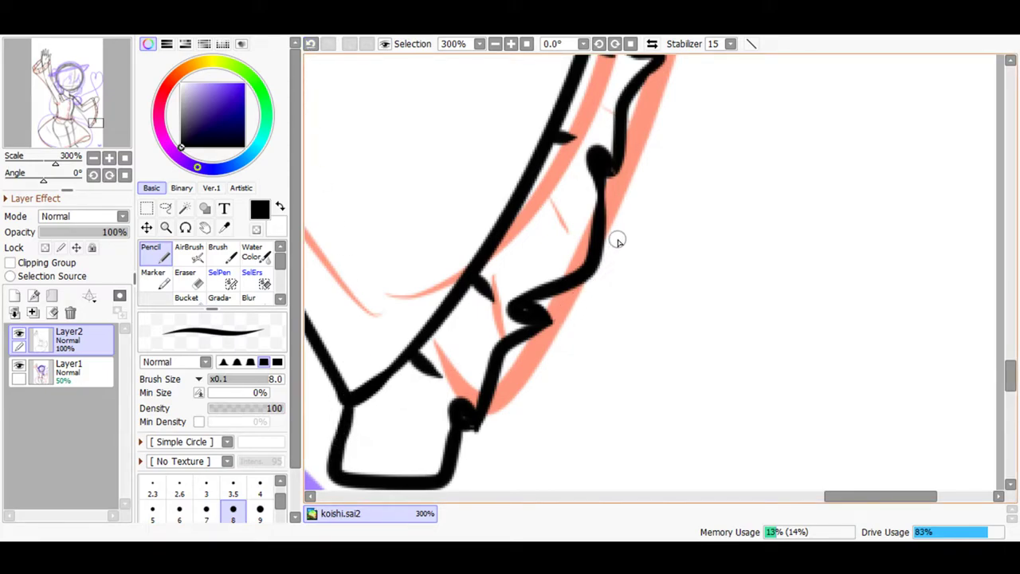
- Add a new layer between Layer2 and Layer1 for the bent arm's hand and set the drawing colour to bright green
left_click(526, 44)
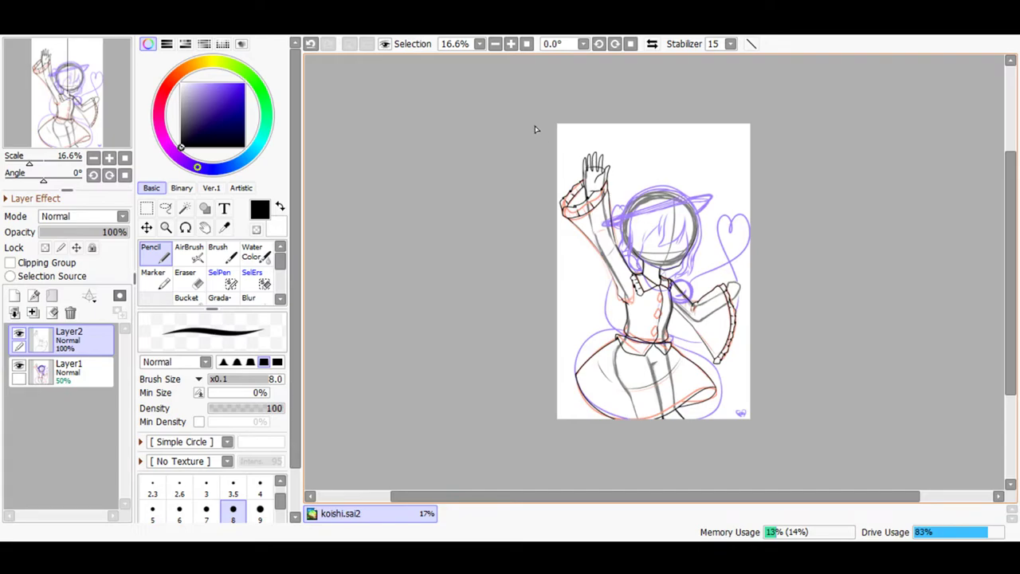
left_click(511, 44)
left_click(511, 44)
left_click_drag(68, 94, 102, 94)
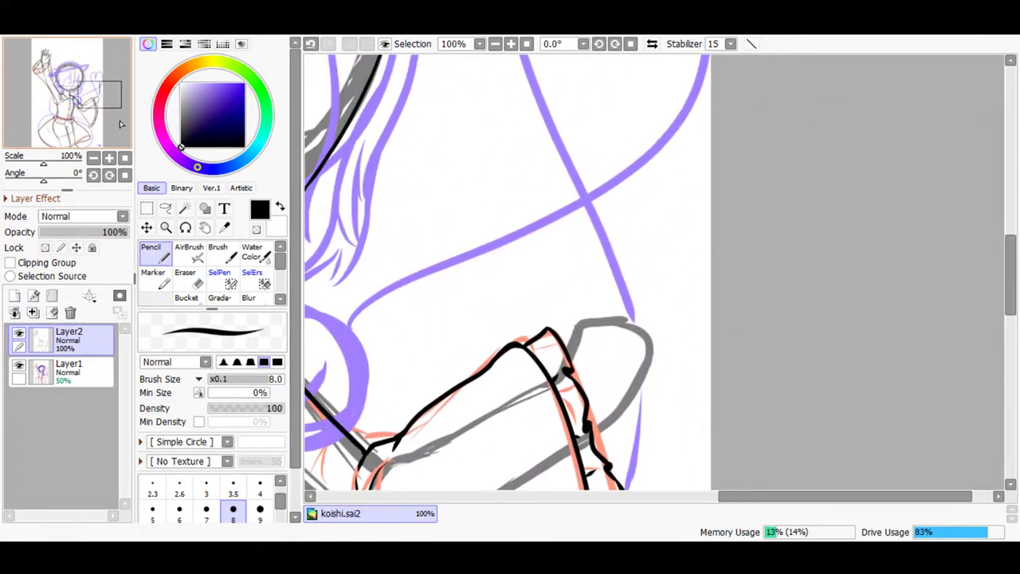
left_click(510, 44)
left_click(511, 44)
left_click_drag(1014, 276, 1011, 289)
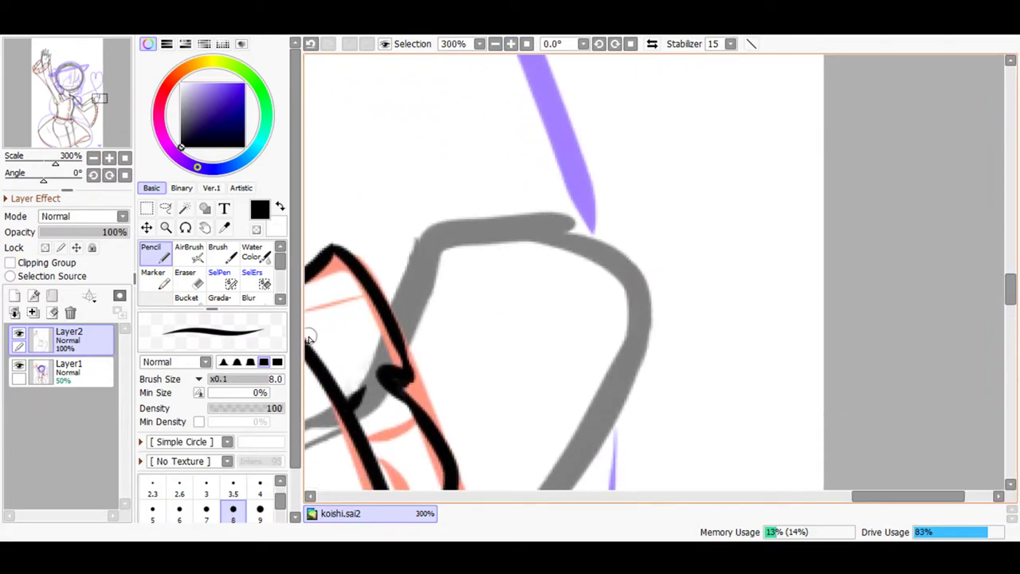
left_click(91, 366)
left_click(77, 350)
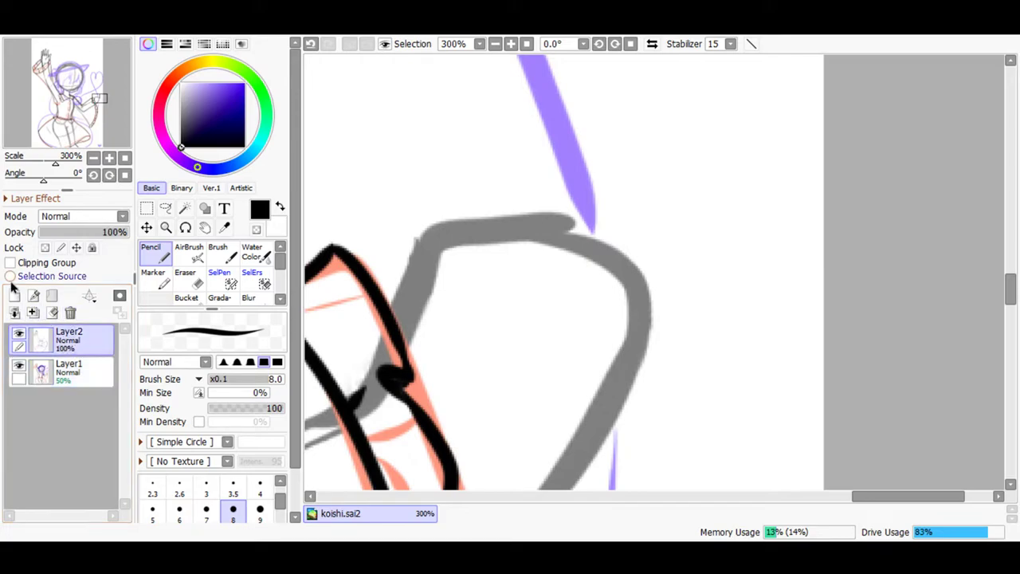
left_click(14, 296)
left_click_drag(77, 368, 77, 373)
left_click(257, 79)
left_click_drag(239, 90, 246, 83)
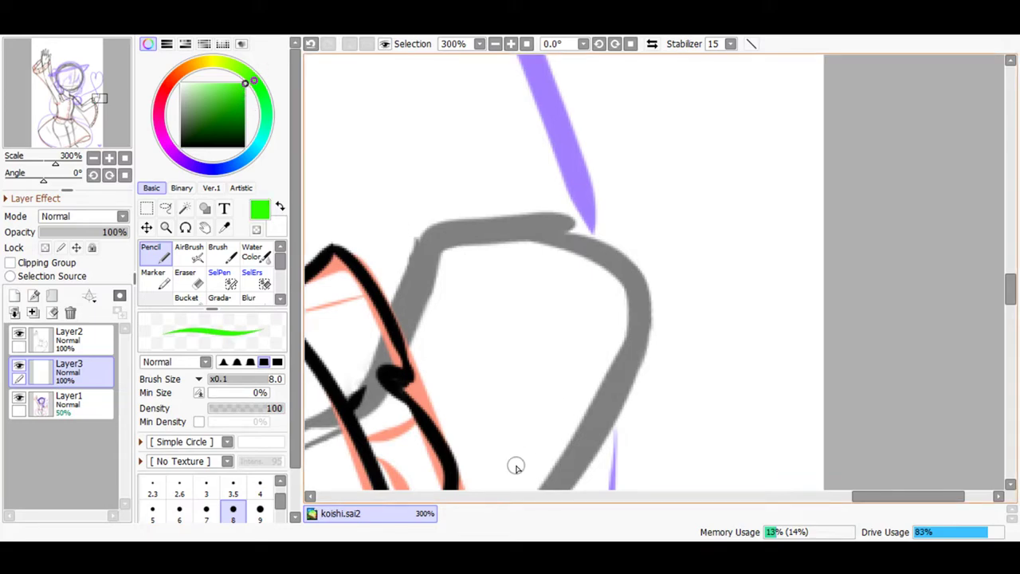
- Delete the empty middle layer, return to Layer2 and set the drawing colour back to black
left_click_drag(865, 506, 824, 505)
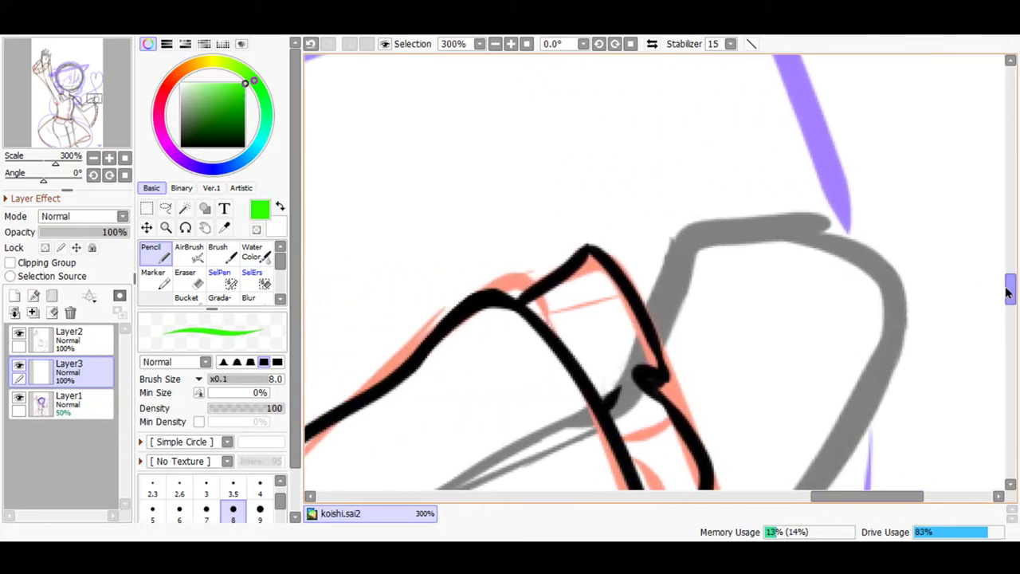
mouse_move(1012, 291)
left_mouse_down()
mouse_move(1011, 309)
mouse_move(1008, 286)
left_mouse_up()
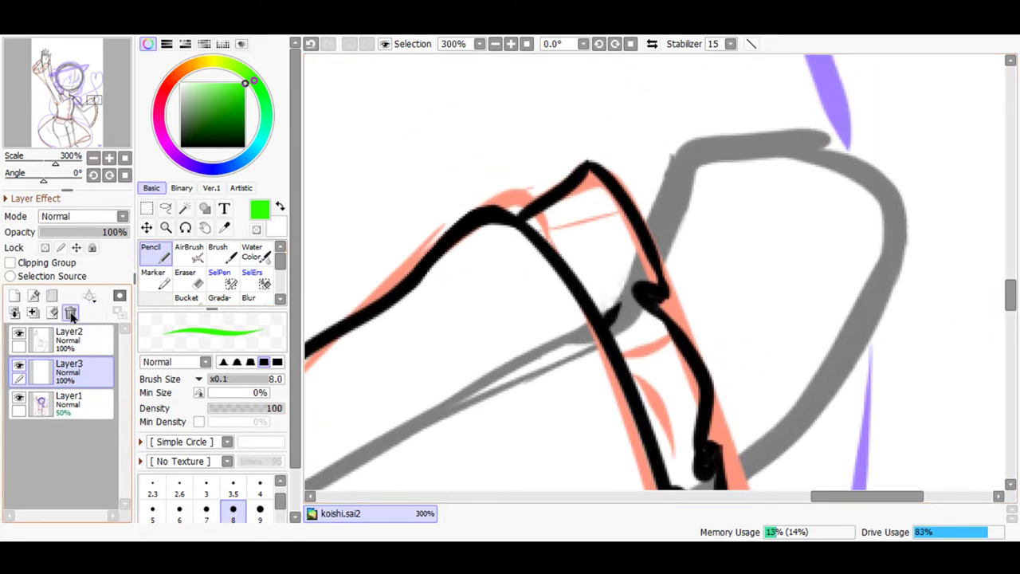
left_click(70, 312)
left_click(70, 341)
left_click(209, 118)
left_click_drag(209, 118, 180, 148)
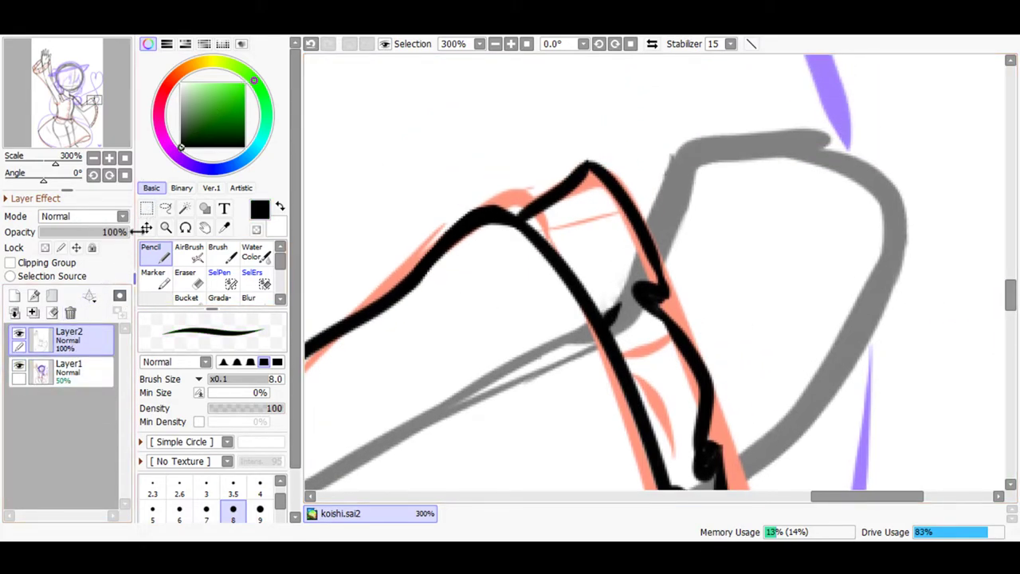
- Try to ink the bent arm's hand in black with a curled finger beside the cuff and a hooked outer edge, and undo the strokes
mouse_move(640, 205)
left_mouse_down()
mouse_move(689, 193)
mouse_move(728, 207)
mouse_move(735, 220)
mouse_move(755, 281)
mouse_move(743, 297)
mouse_move(716, 289)
mouse_move(686, 245)
mouse_move(700, 287)
mouse_move(704, 270)
mouse_move(701, 298)
left_mouse_up()
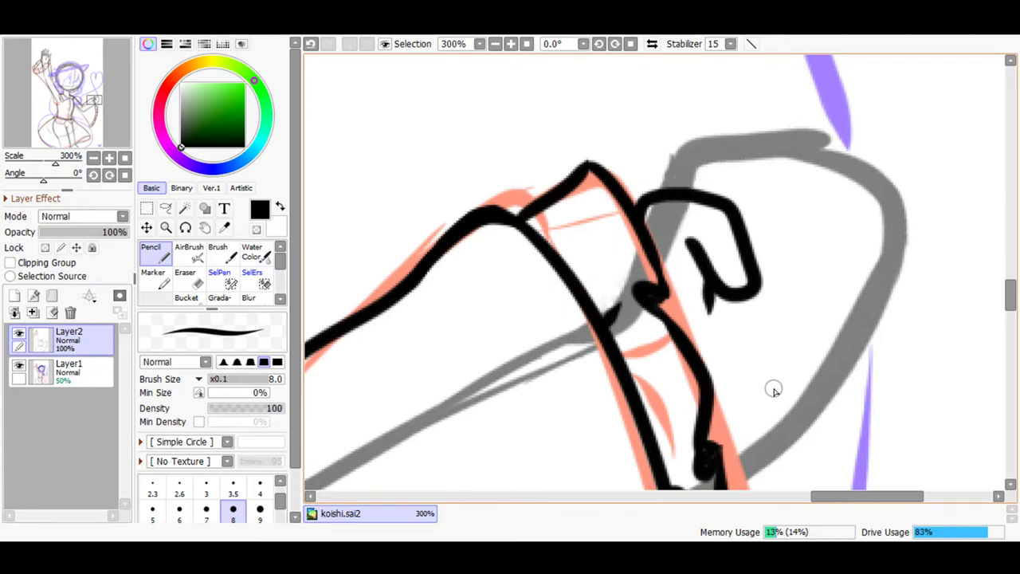
left_click_drag(721, 478, 777, 436)
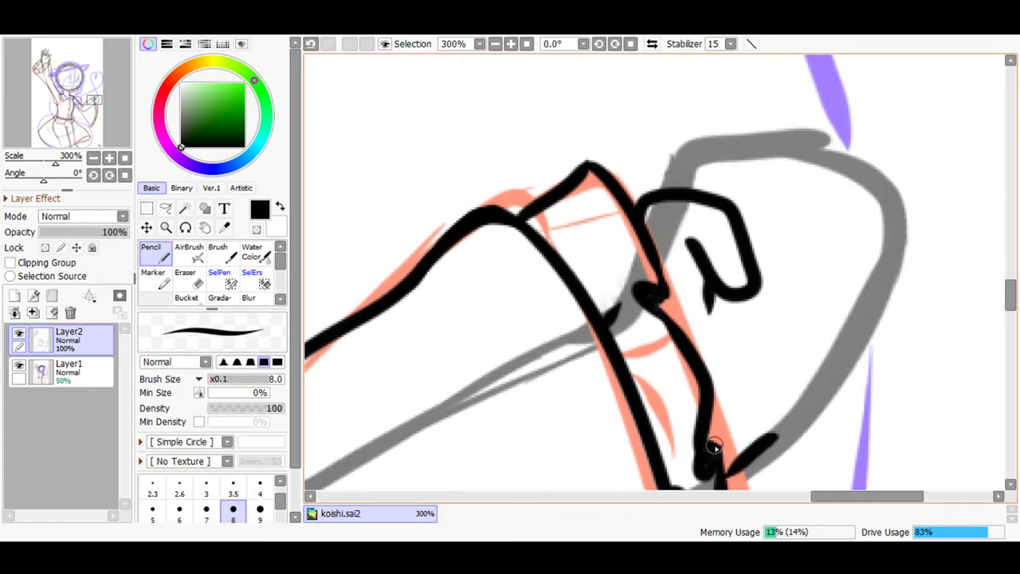
left_click(313, 43)
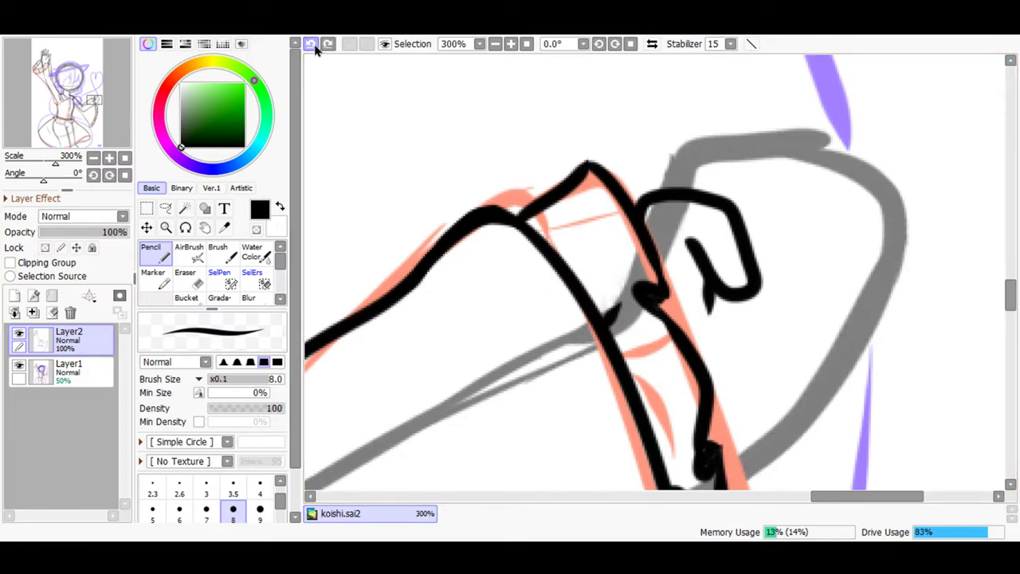
mouse_move(814, 420)
left_mouse_down()
mouse_move(858, 369)
mouse_move(886, 268)
mouse_move(851, 233)
mouse_move(817, 250)
mouse_move(795, 276)
mouse_move(793, 326)
mouse_move(844, 280)
left_mouse_up()
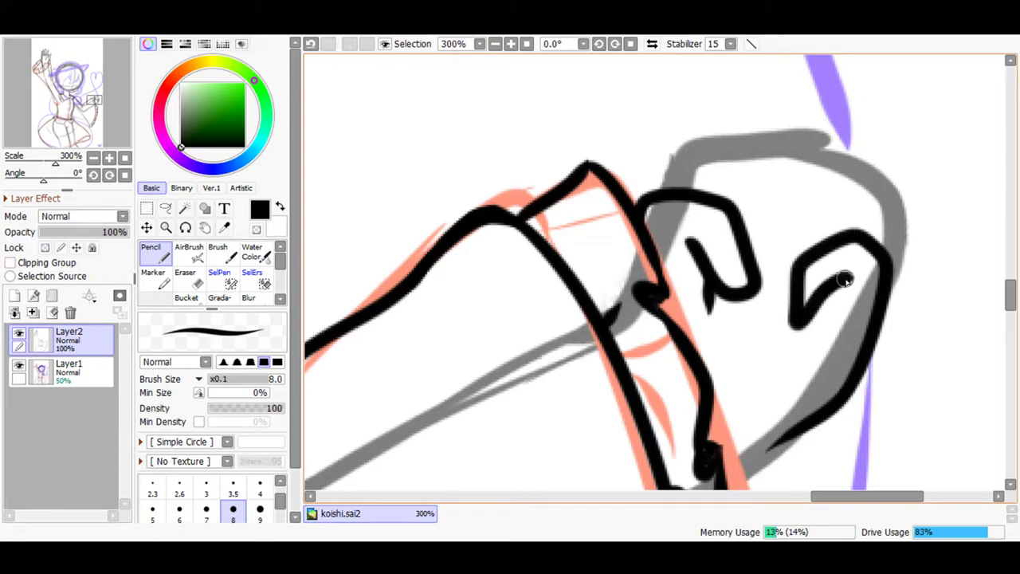
left_click(311, 44)
left_click(311, 44)
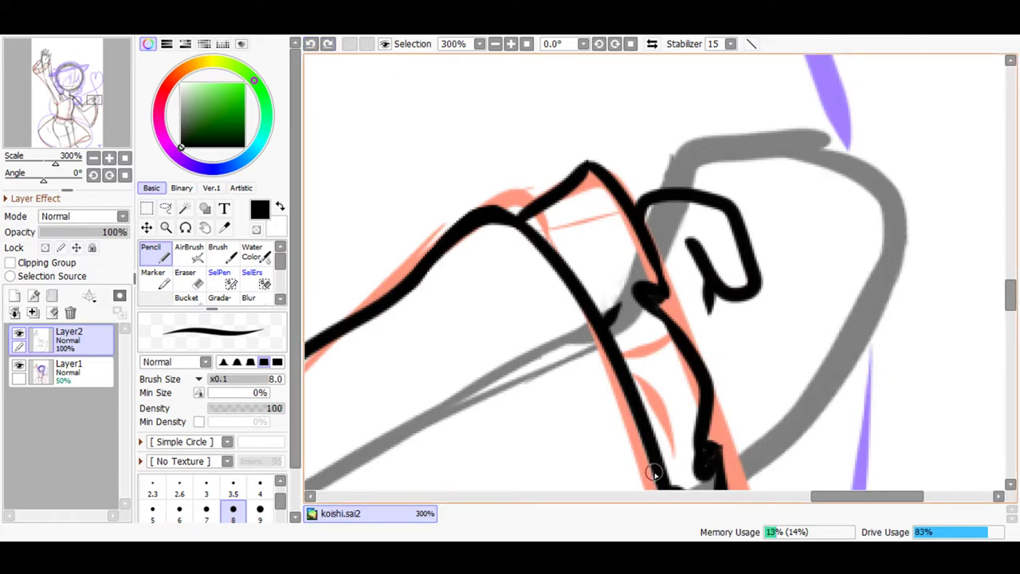
left_click(309, 44)
left_click(309, 44)
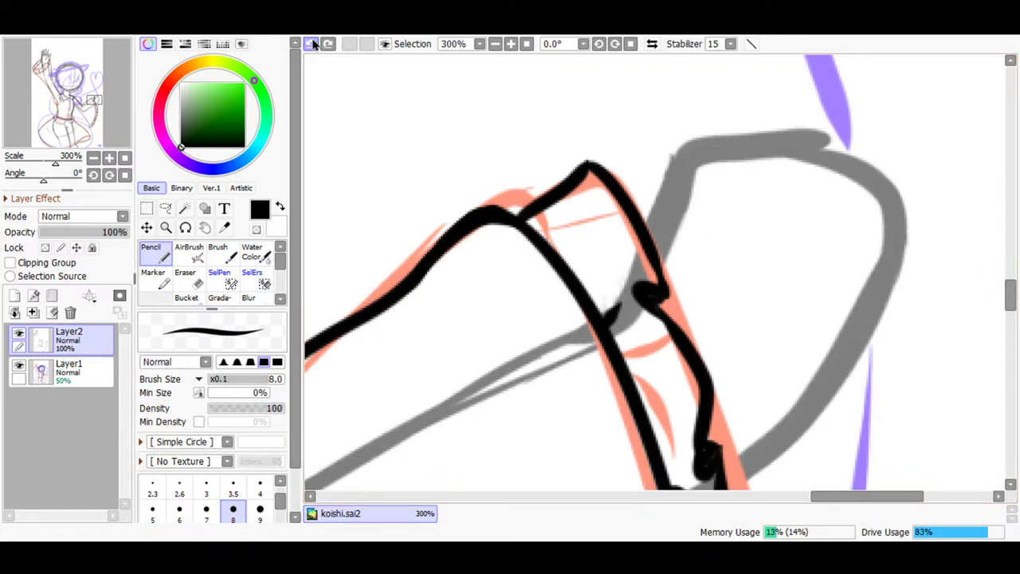
- Sketch a loosely closed hand in bright green on a new top layer, in the space above the bent forearm
left_click(496, 43)
left_click(496, 44)
left_click(496, 44)
left_click_drag(702, 497, 666, 498)
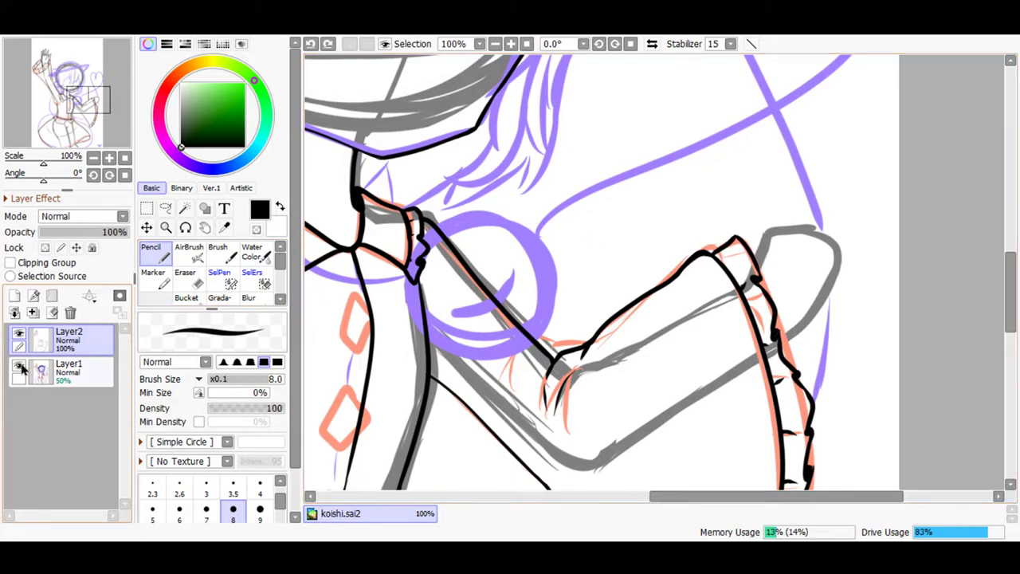
left_click(15, 295)
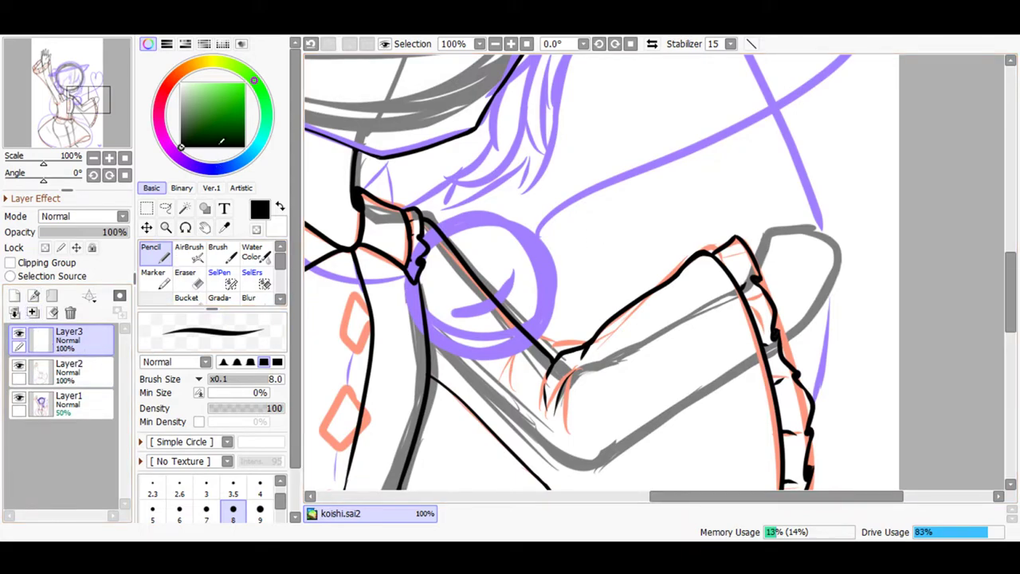
left_click(245, 83)
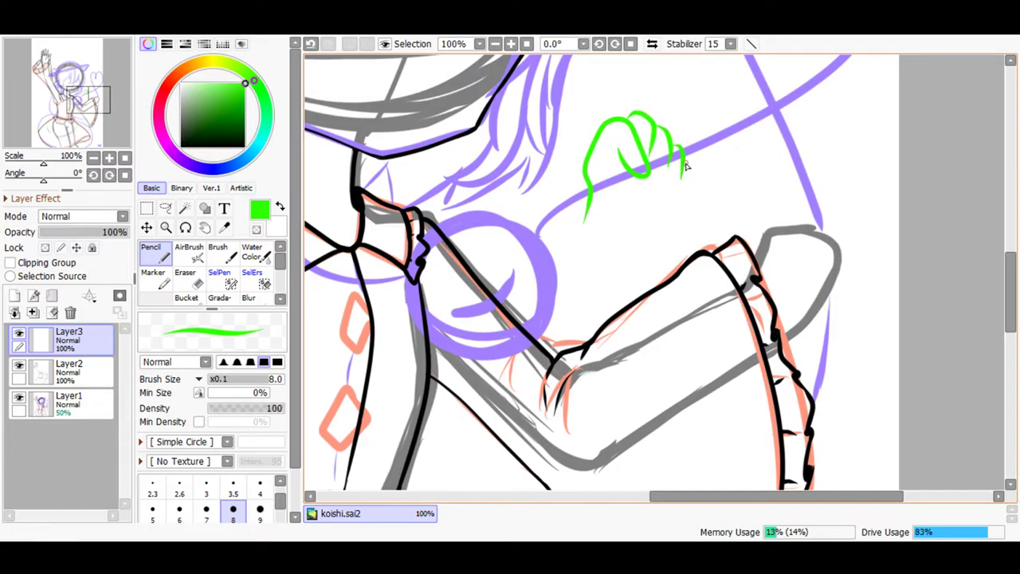
left_click_drag(686, 168, 650, 226)
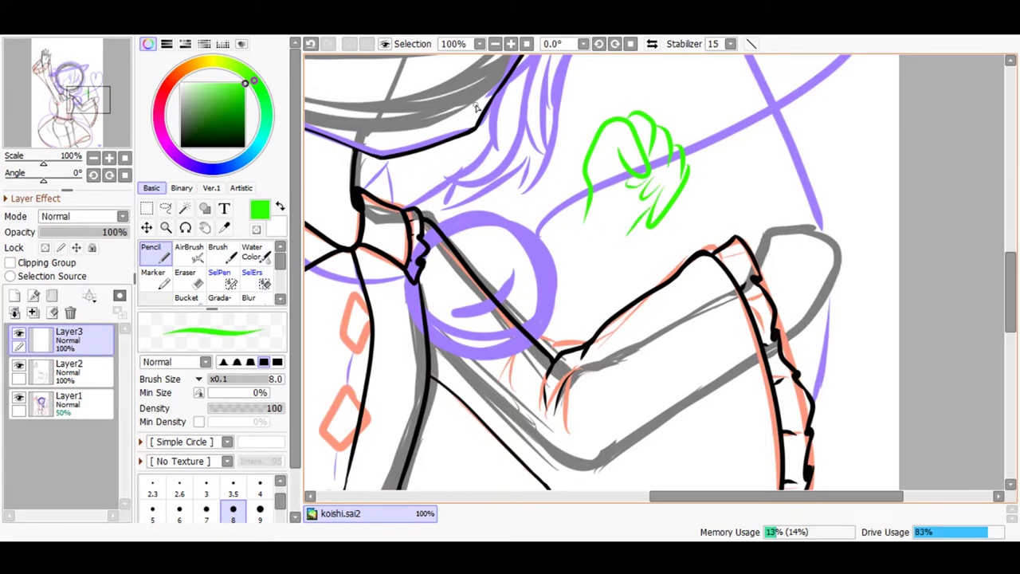
- Tilt the canvas view to 3.8°, select the green hand sketch with a freeform lasso and flip it horizontally
left_click(185, 228)
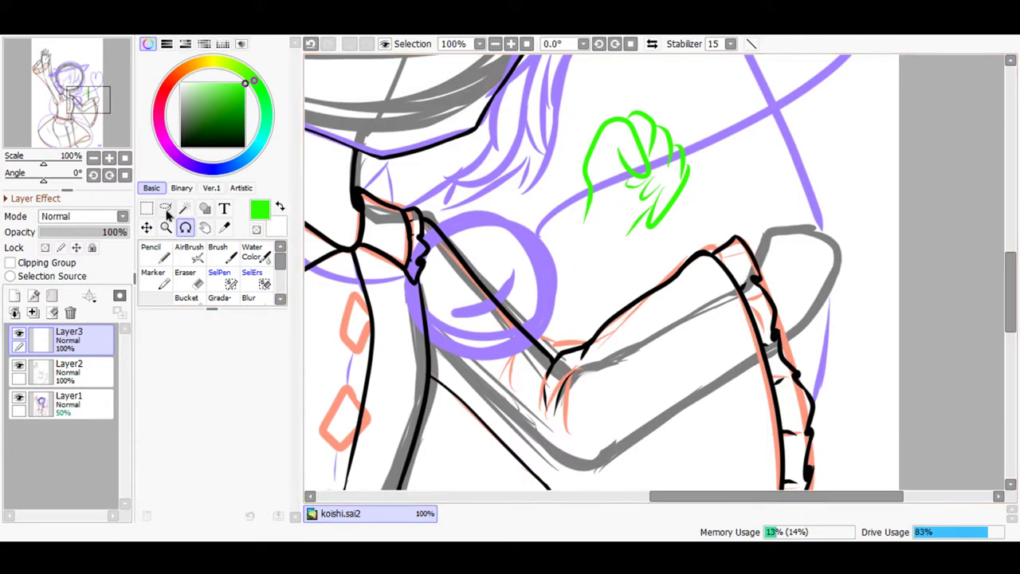
left_click_drag(604, 246, 562, 213)
left_click(166, 209)
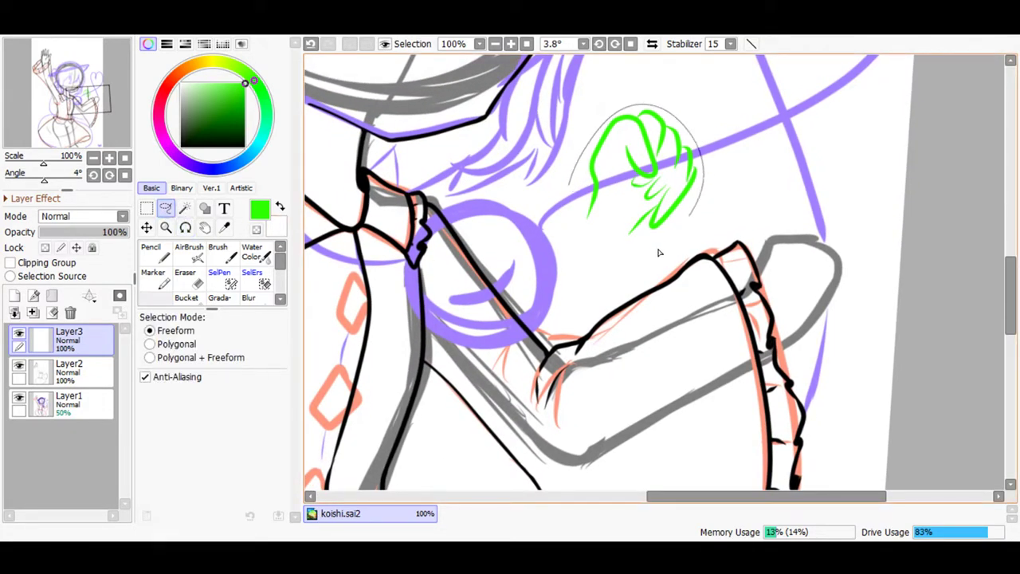
left_click_drag(549, 223, 561, 196)
left_click(150, 208)
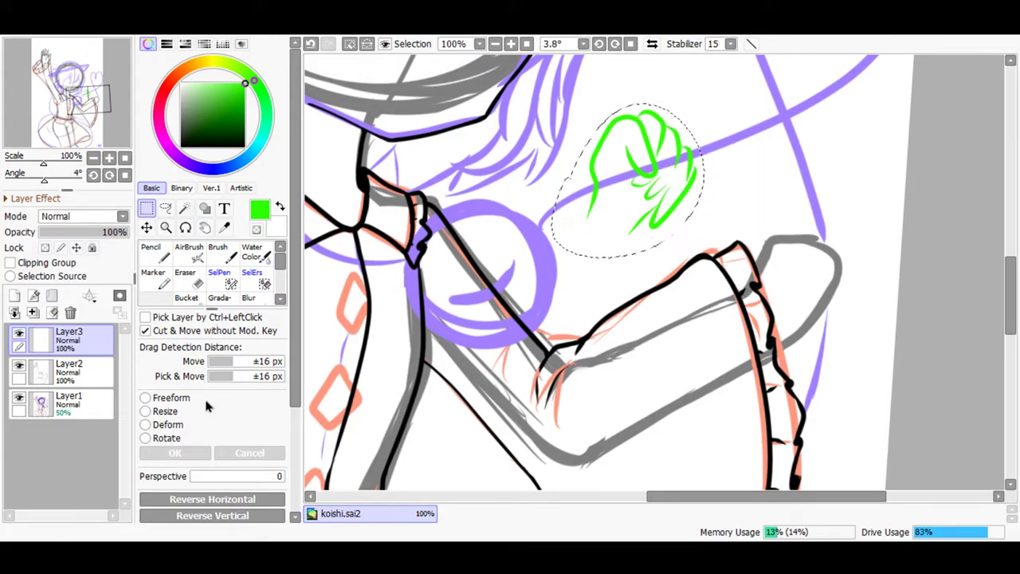
key("ctrl+t")
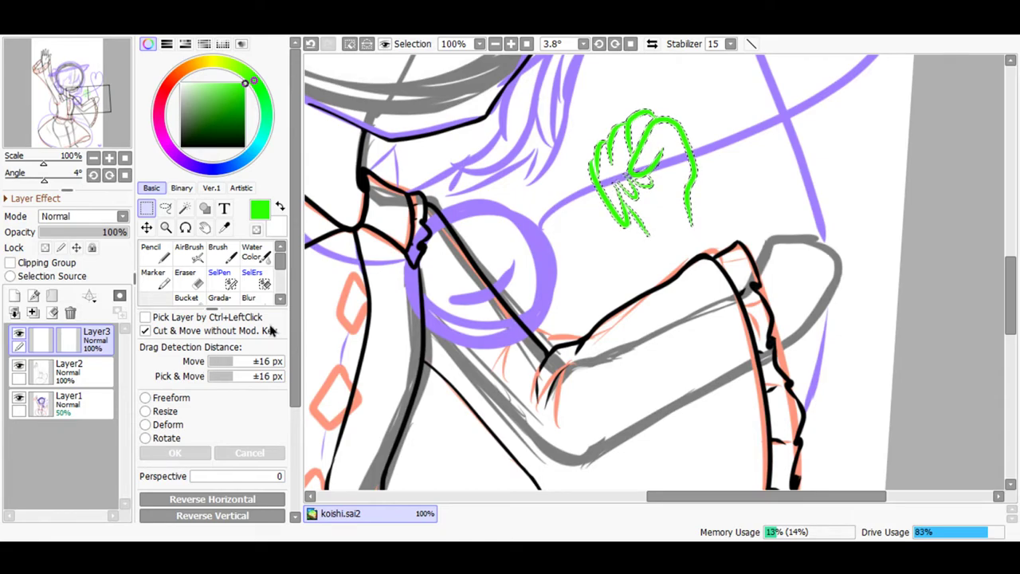
- Move and rotate the green hand sketch onto the grey hand shape beyond the ruffled cuff and apply the transformation
left_click(165, 208)
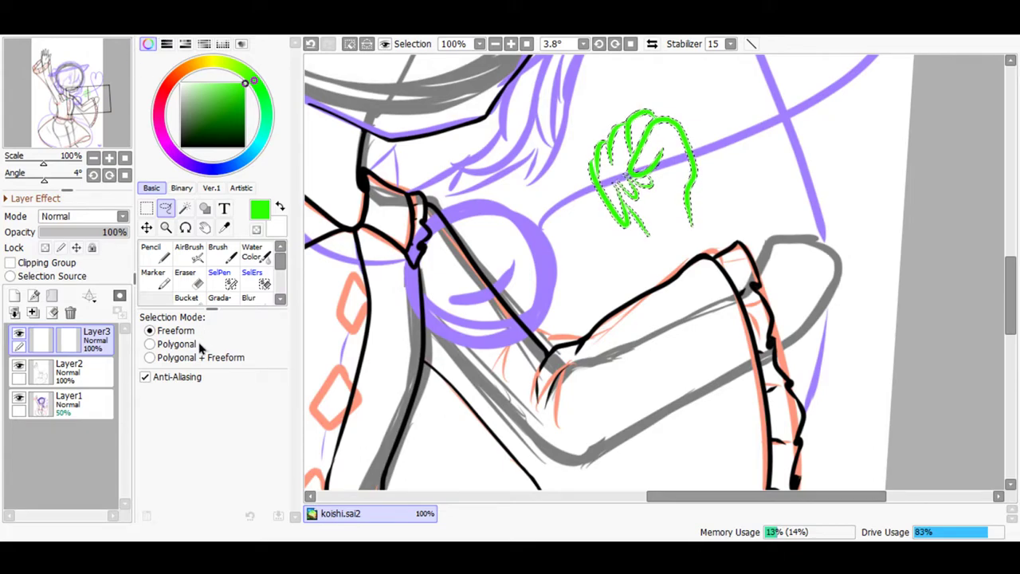
key("ctrl+t")
left_click_drag(563, 220, 725, 254)
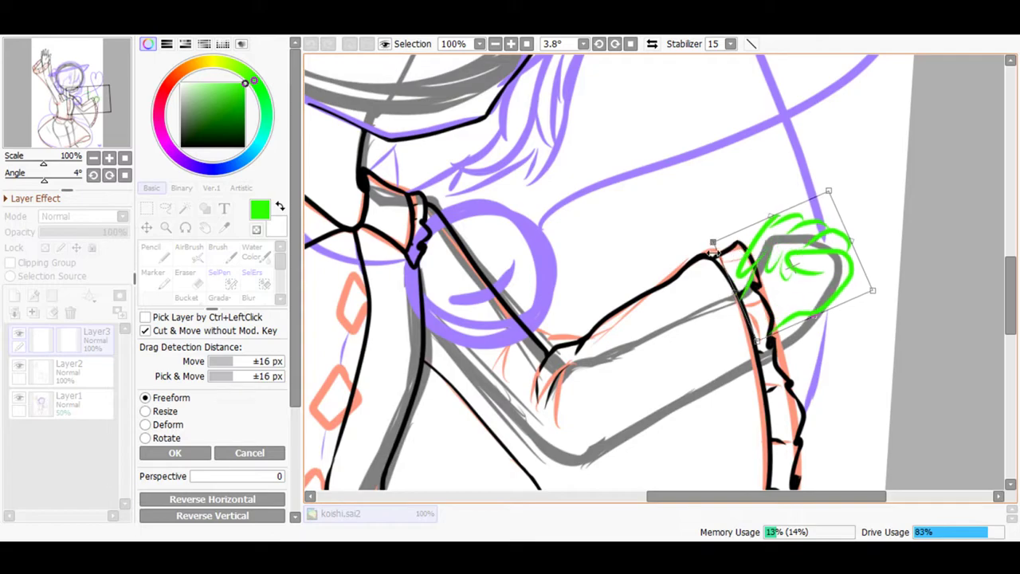
left_click(195, 452)
- Deselect the green hand sketch and lower its layer's opacity to about 49%
left_click_drag(80, 231, 75, 236)
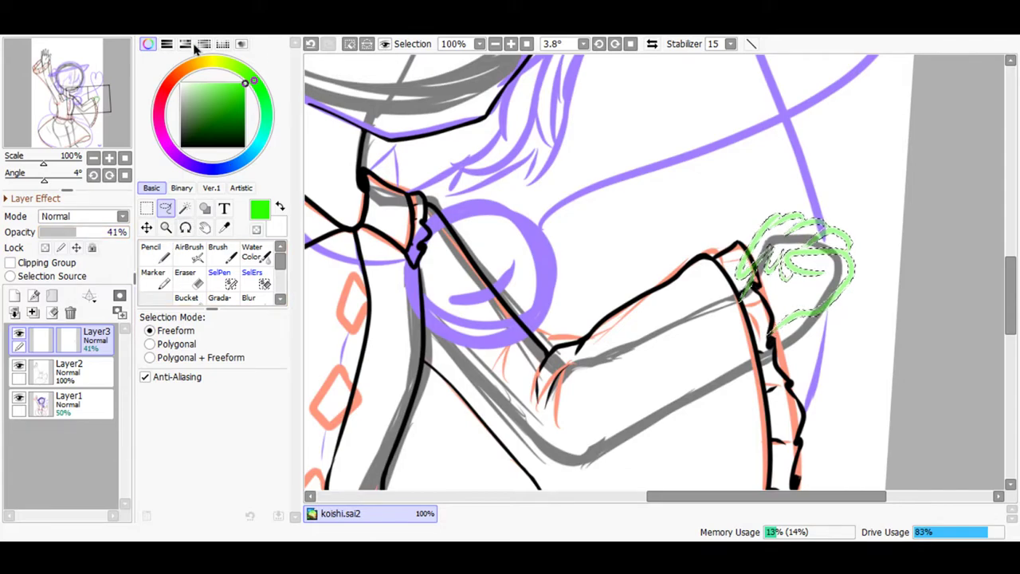
key("ctrl+d")
left_click(58, 232)
left_click_drag(72, 231, 82, 232)
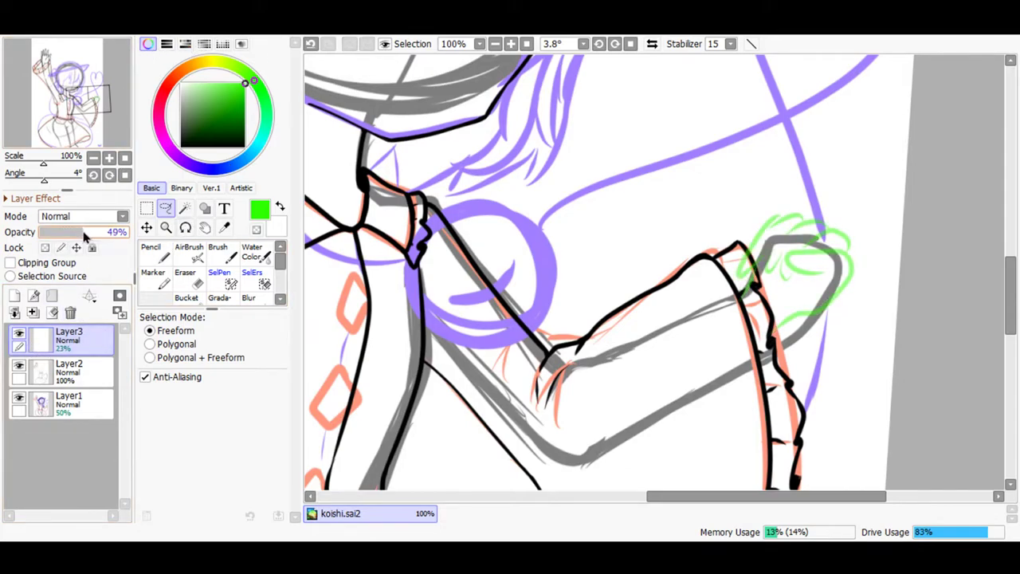
- Delete the green sketch layer and set up the Pencil in black on Layer2
left_click(72, 312)
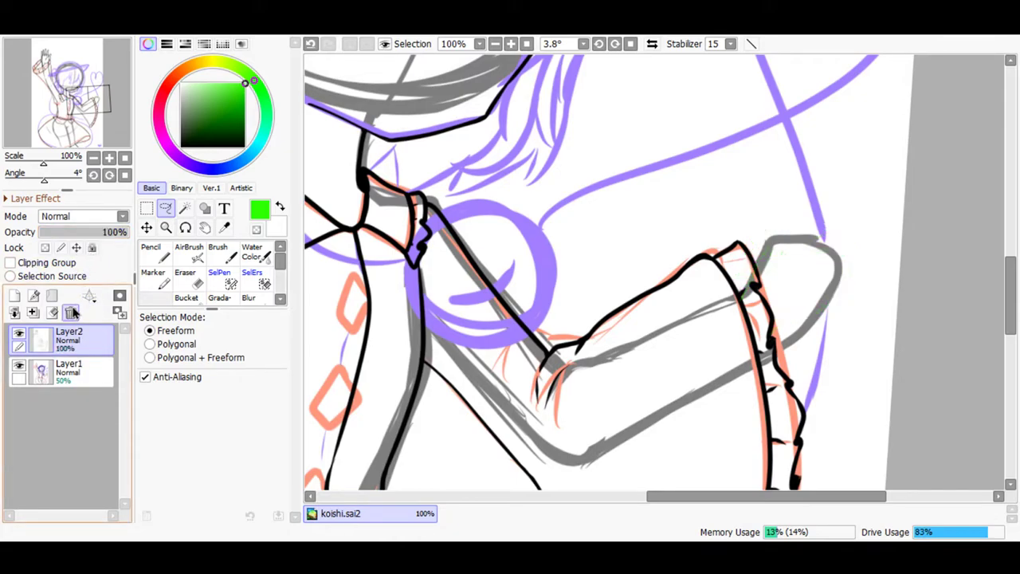
left_click(182, 147)
left_click(159, 255)
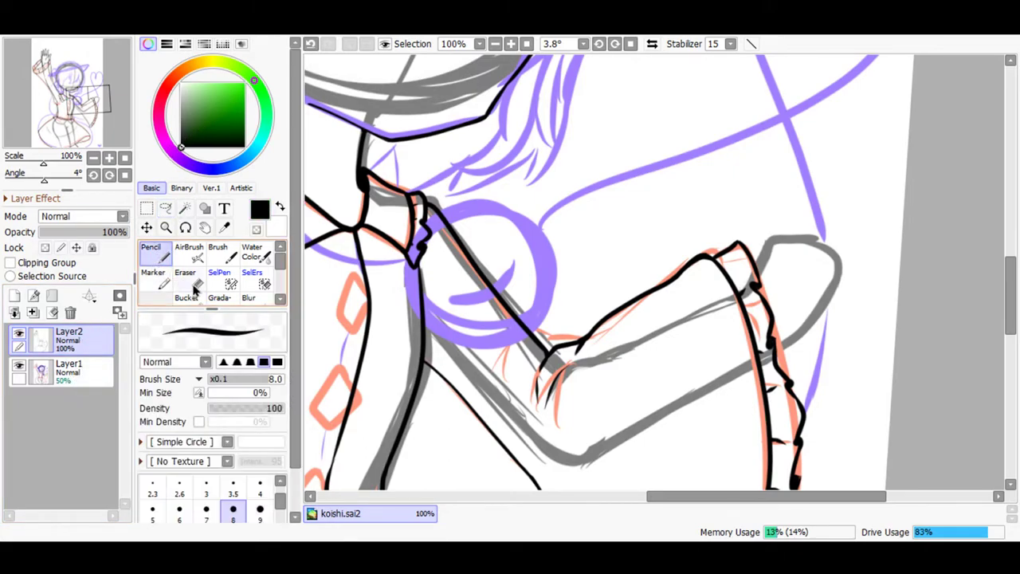
- Try to ink the hand's outer edge from the ruffled cuff up into a pointed, curled finger, and undo the strokes
left_click_drag(710, 496, 757, 496)
left_click(511, 44)
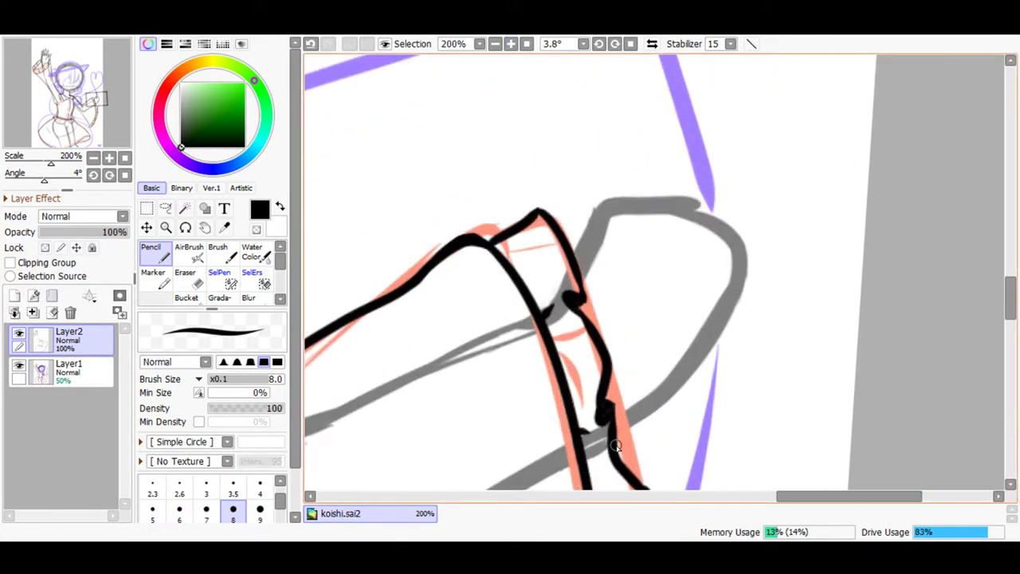
mouse_move(629, 430)
left_mouse_down()
mouse_move(698, 384)
mouse_move(725, 351)
mouse_move(735, 296)
mouse_move(714, 276)
mouse_move(674, 269)
mouse_move(629, 298)
mouse_move(628, 309)
mouse_move(685, 307)
left_mouse_up()
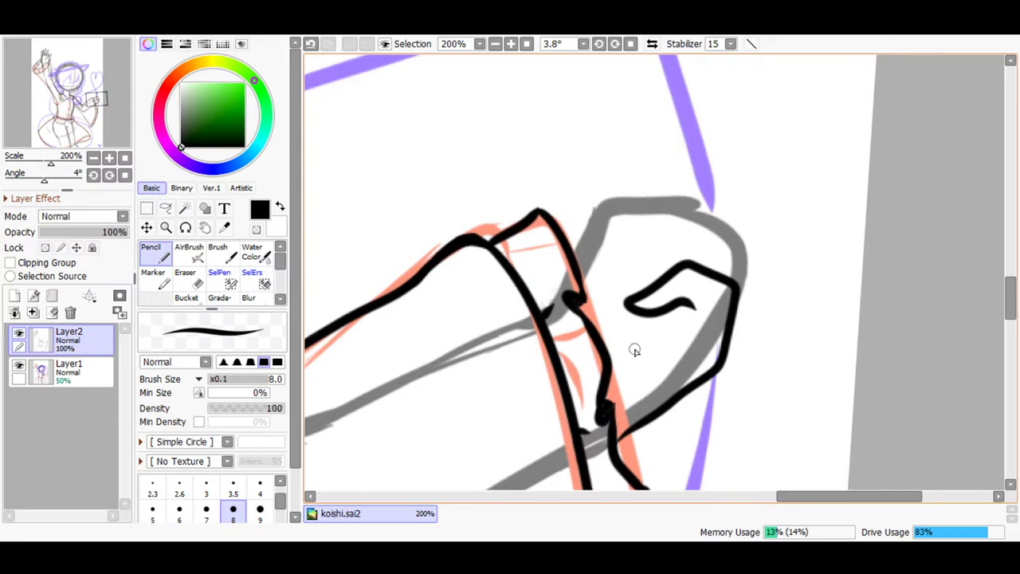
left_click_drag(635, 350, 682, 306)
left_click(312, 43)
left_click(311, 44)
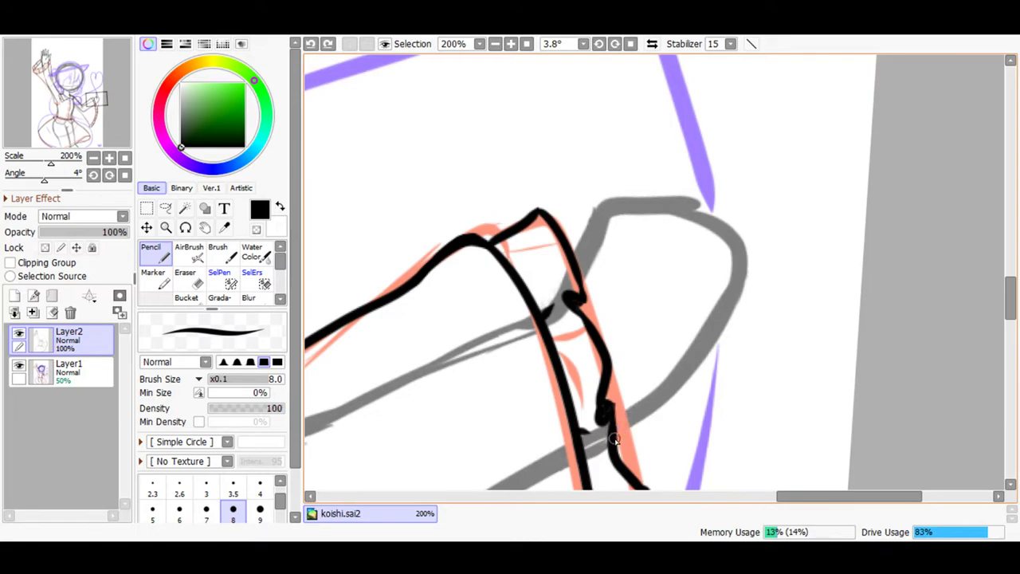
- Try to ink an open hand with a digit reaching past the grey sketch and a fingertip above it, and undo the strokes
mouse_move(658, 420)
left_mouse_down()
mouse_move(696, 405)
mouse_move(755, 300)
left_mouse_up()
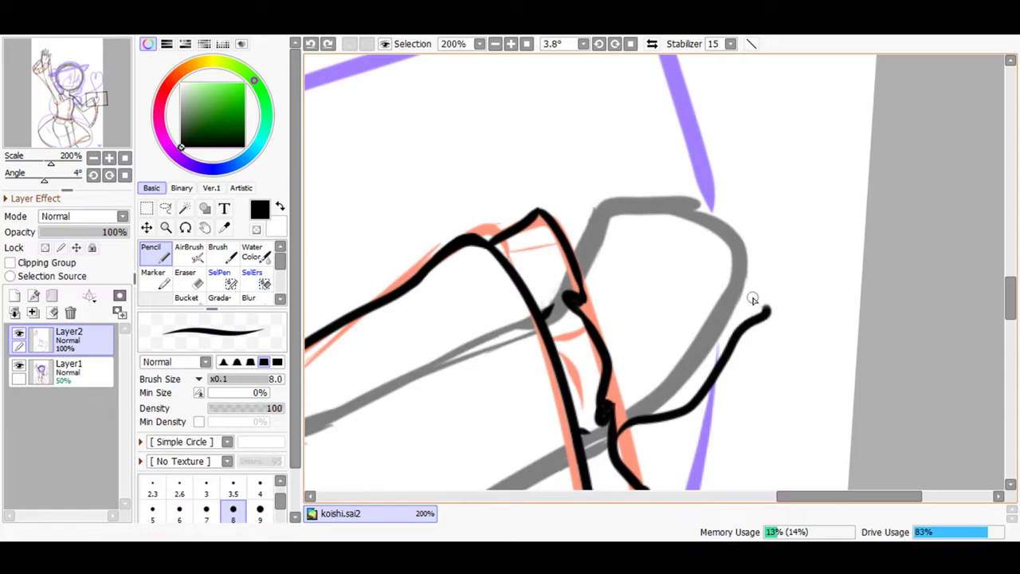
left_click_drag(667, 320, 617, 364)
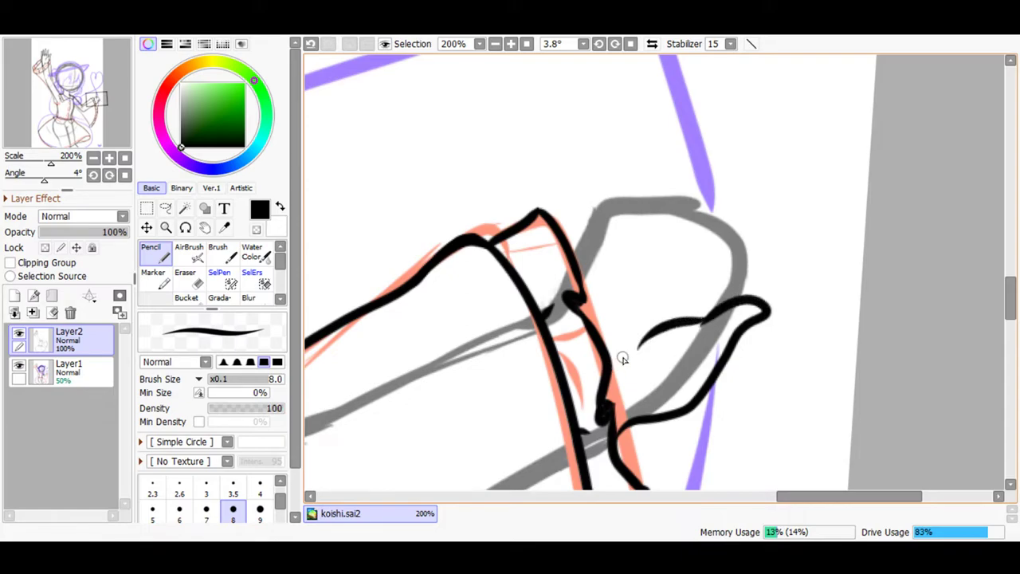
left_click_drag(732, 248, 630, 257)
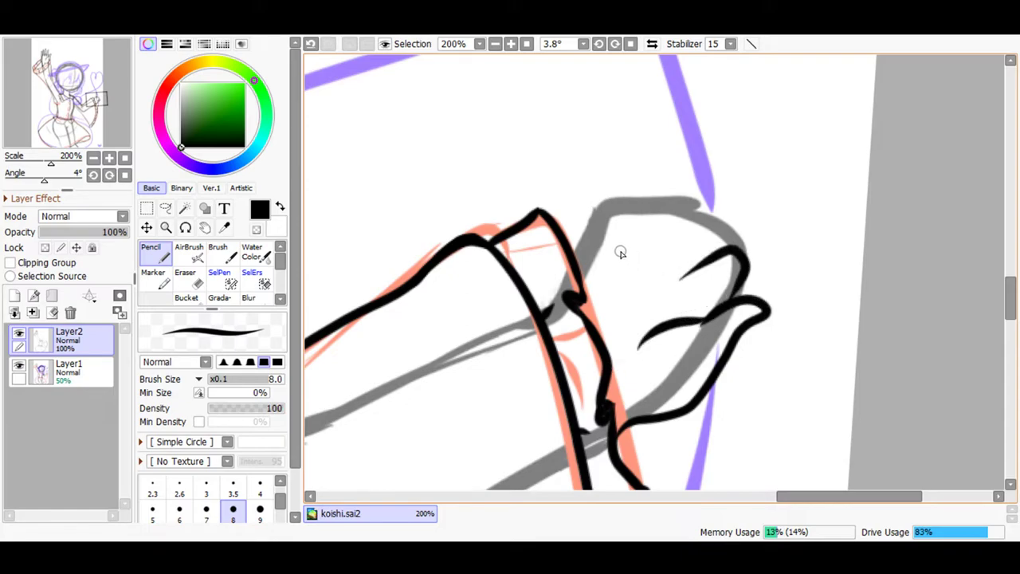
left_click(310, 44)
left_click(310, 44)
left_click(310, 44)
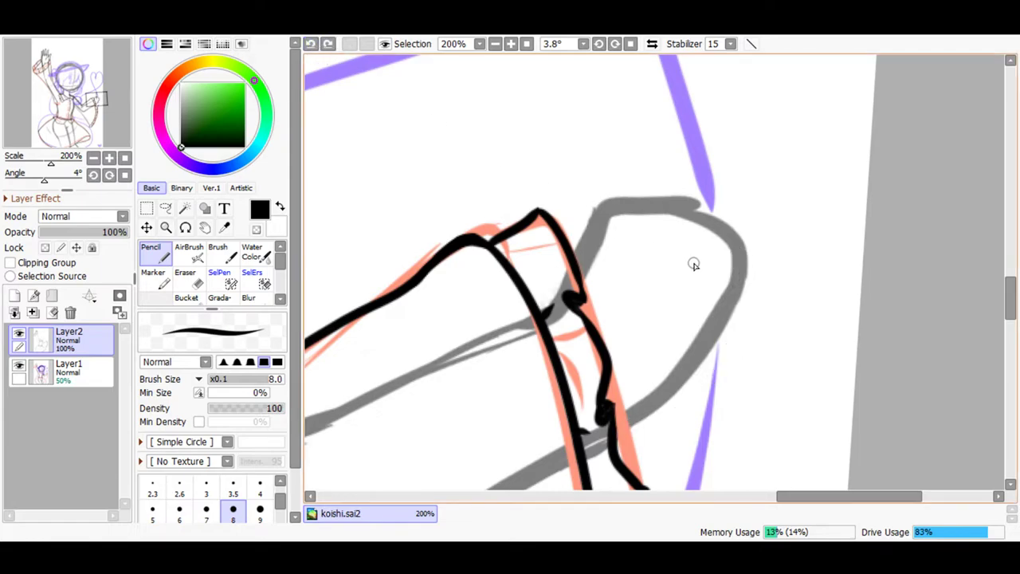
- Ink the hand's outer knuckle edge and the curled fingers in black over the grey hand sketch
mouse_move(741, 298)
left_mouse_down()
mouse_move(746, 221)
mouse_move(707, 216)
left_mouse_up()
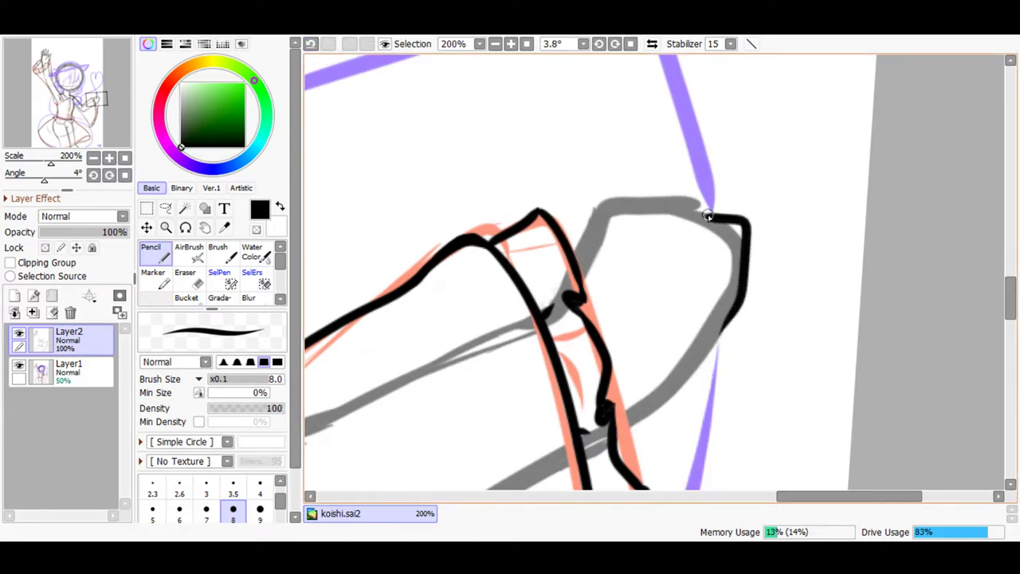
left_click(310, 44)
mouse_move(706, 352)
left_mouse_down()
mouse_move(750, 299)
mouse_move(751, 224)
mouse_move(712, 219)
mouse_move(635, 306)
mouse_move(649, 317)
mouse_move(689, 299)
mouse_move(711, 261)
left_mouse_up()
left_click_drag(684, 214, 629, 295)
left_click_drag(674, 188, 616, 273)
left_click_drag(635, 199, 593, 278)
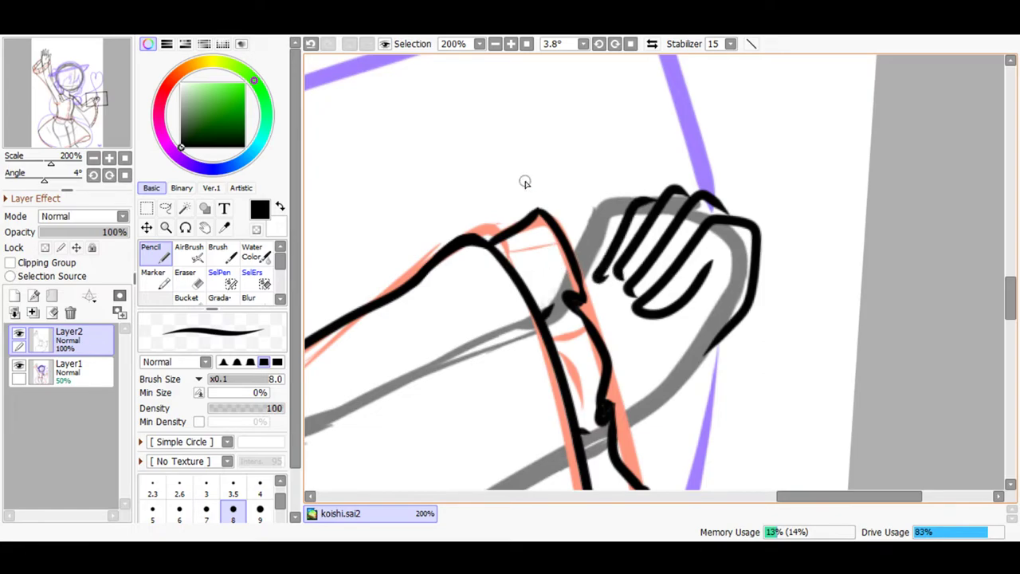
left_click(295, 44)
left_click(310, 44)
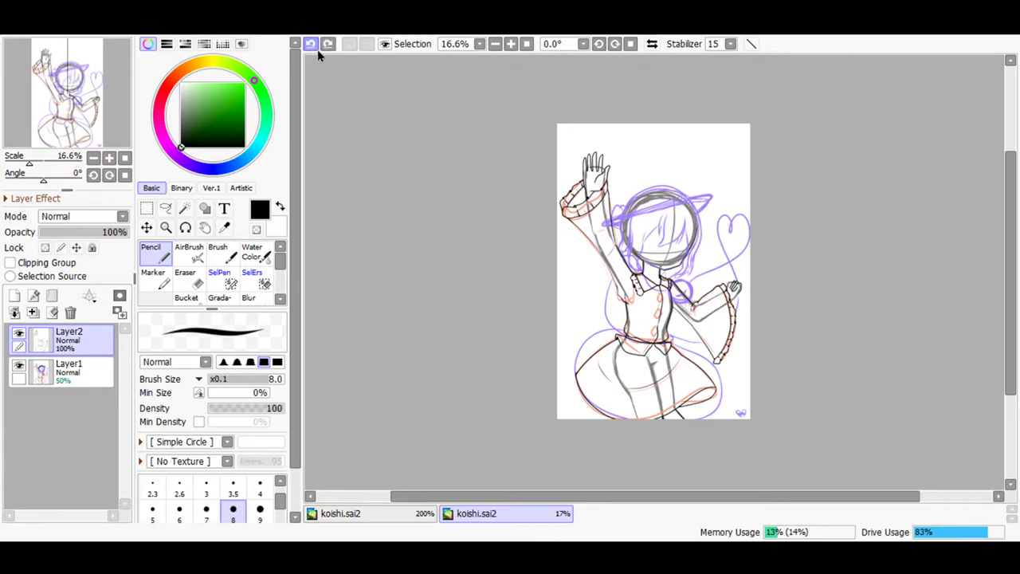
- Ink a narrow little finger beside the other curled fingers, on the side nearest the ruffled cuff
left_click(510, 44)
left_click(510, 44)
left_click(510, 44)
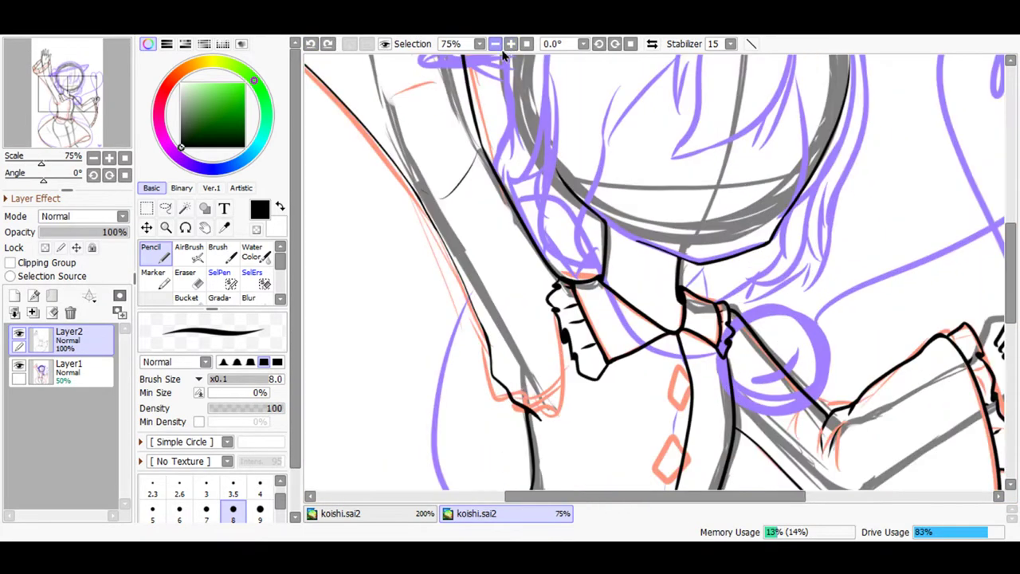
left_click_drag(120, 97, 126, 112)
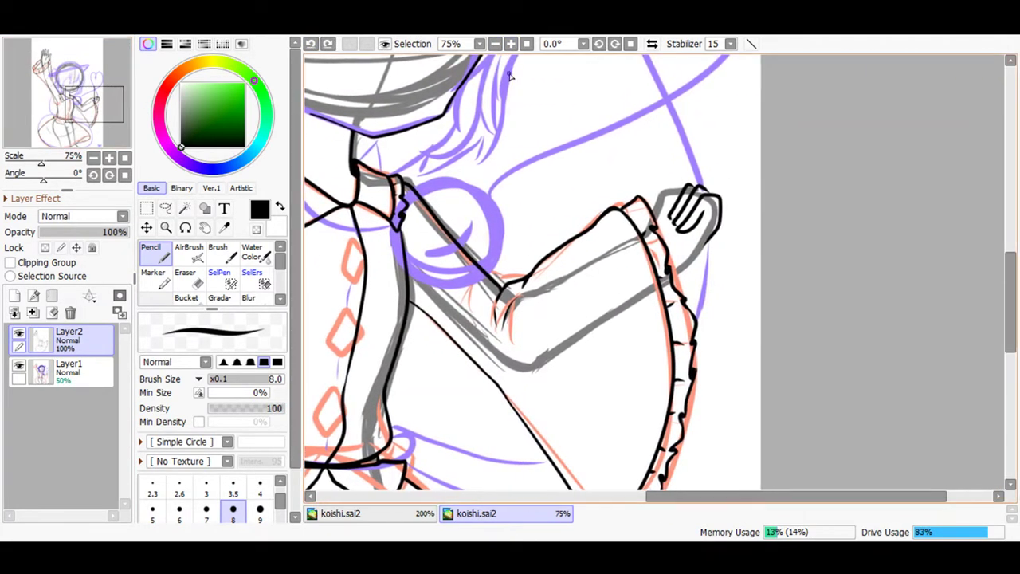
left_click(510, 44)
left_click(510, 44)
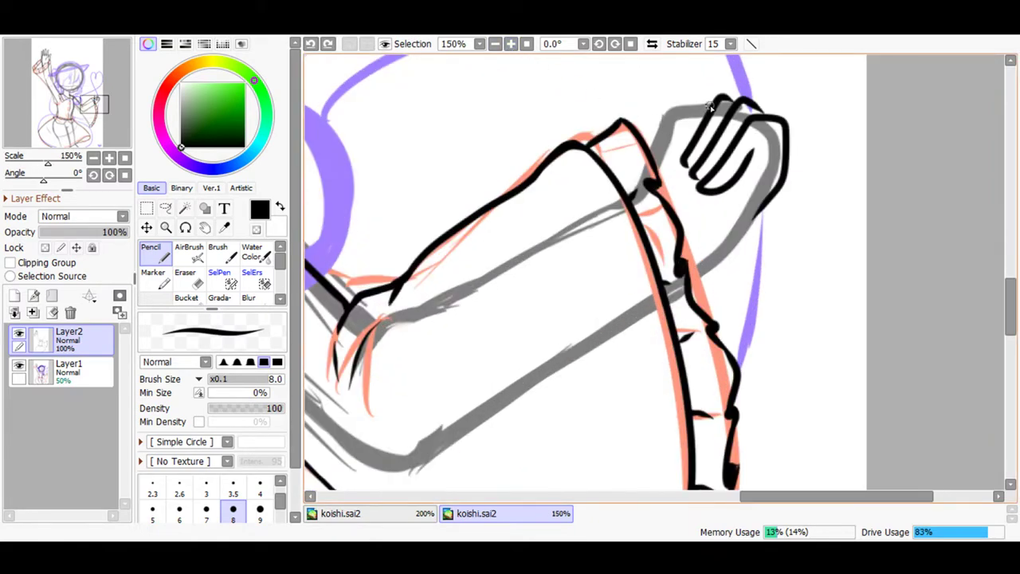
left_click_drag(683, 162, 688, 144)
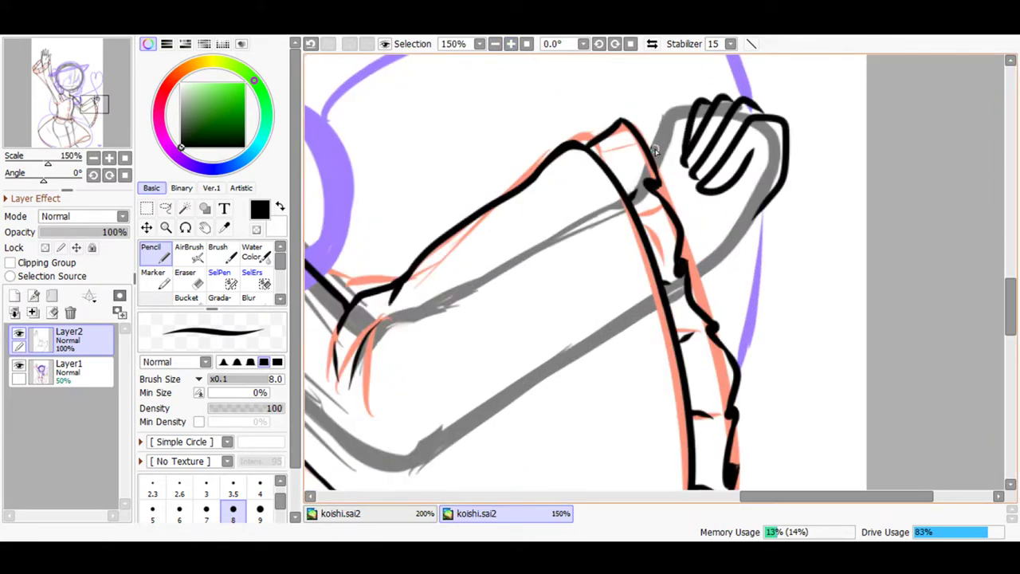
left_click(311, 44)
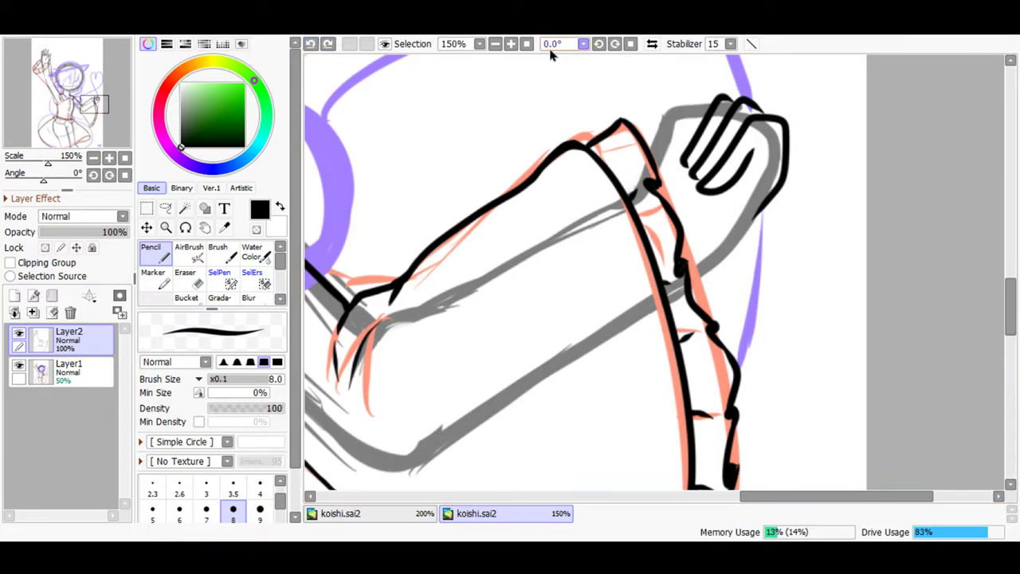
left_click(510, 44)
left_click_drag(1008, 307, 1008, 285)
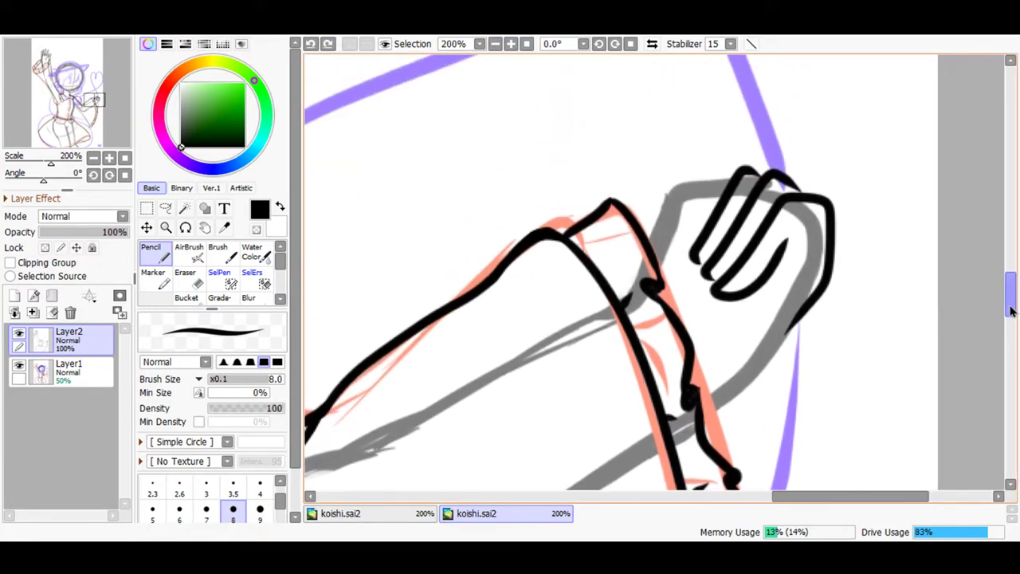
mouse_move(716, 177)
left_mouse_down()
mouse_move(683, 234)
mouse_move(684, 255)
left_mouse_up()
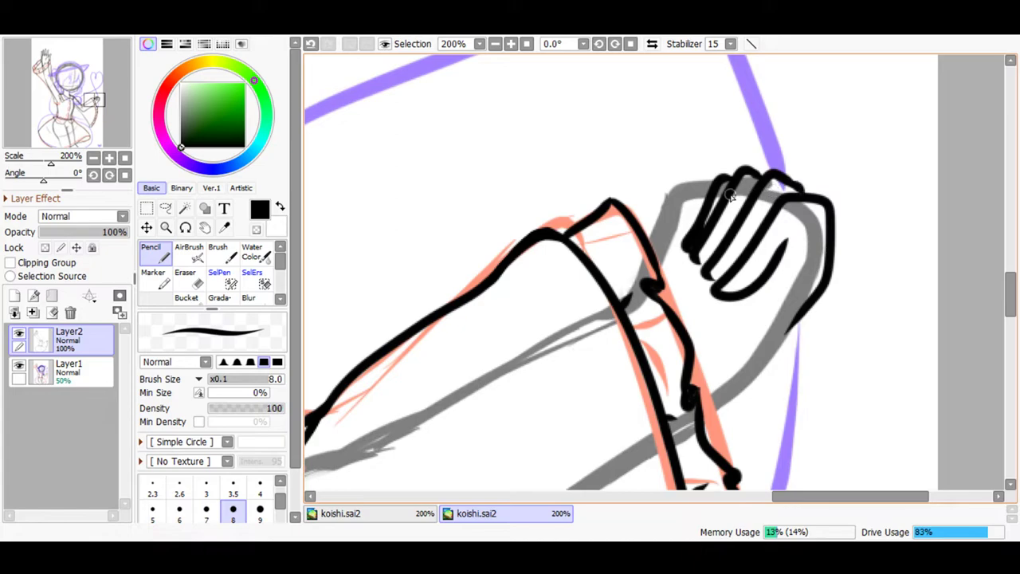
left_click(311, 44)
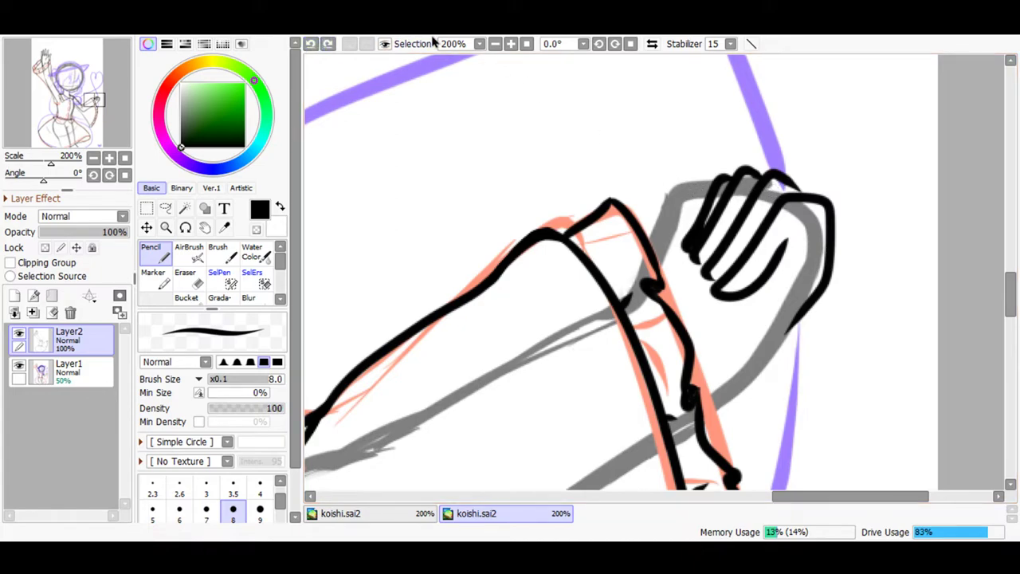
- Join the knuckle line to the index finger and ink the palm edge from the little finger down to the ruffled cuff
left_click(510, 44)
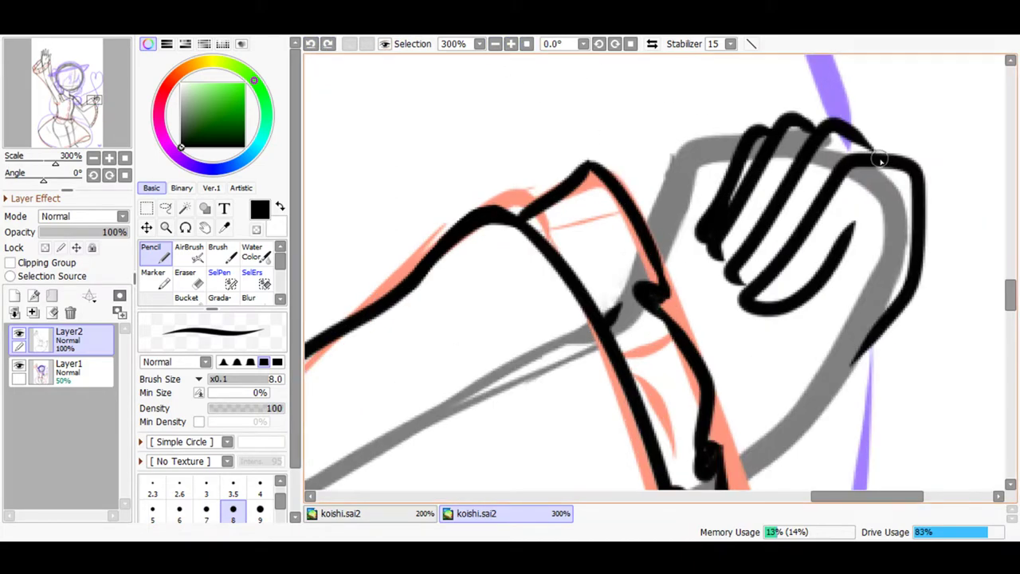
mouse_move(880, 160)
left_mouse_down()
mouse_move(861, 141)
mouse_move(837, 154)
left_mouse_up()
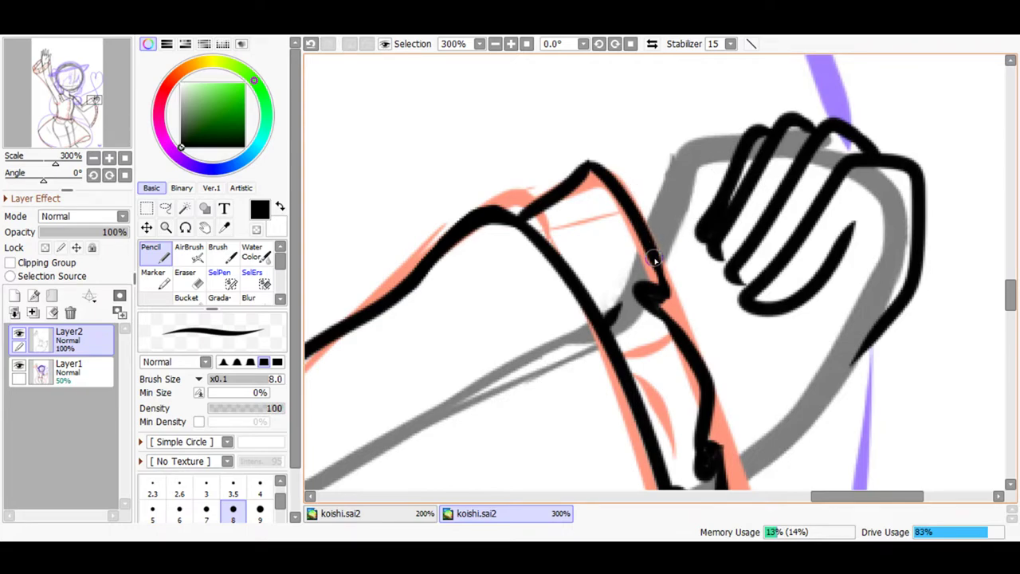
left_click_drag(698, 231, 664, 268)
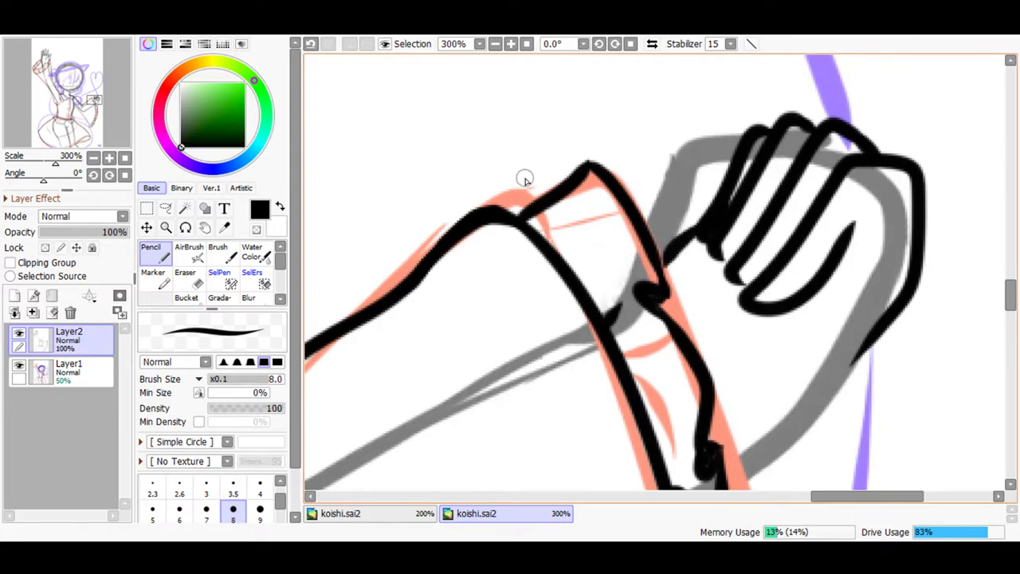
left_click(311, 45)
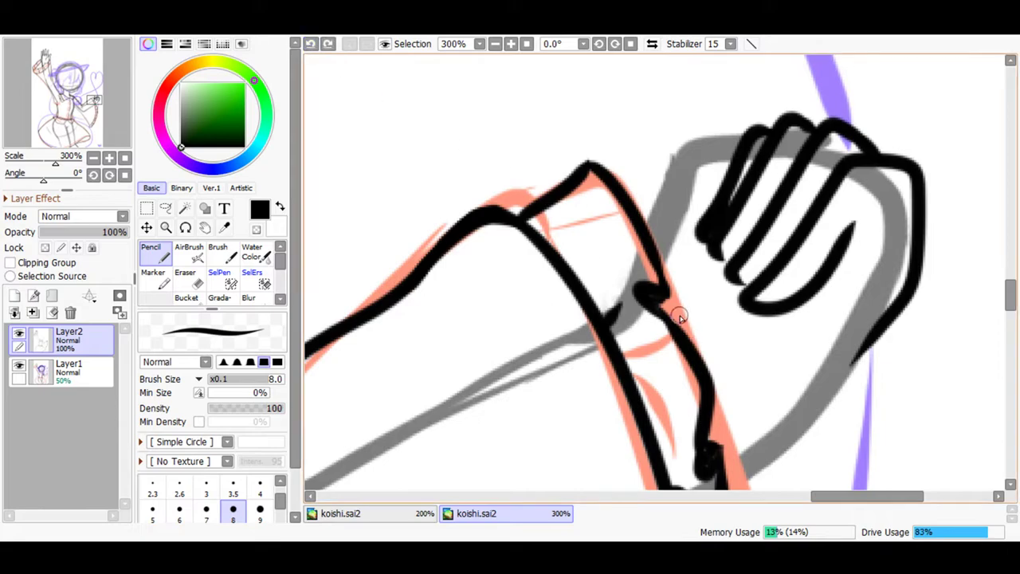
mouse_move(659, 299)
left_mouse_down()
mouse_move(642, 297)
mouse_move(700, 216)
left_mouse_up()
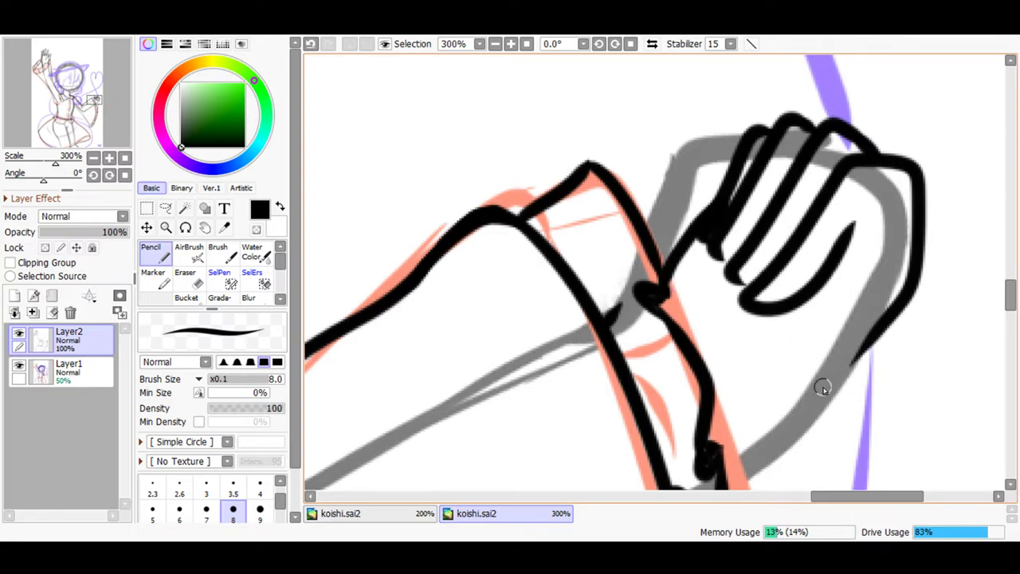
- Try to ink a rounded thumb reaching outward from the cuff past the grey sketch, and undo it
scroll(1011, 303, "down", 3)
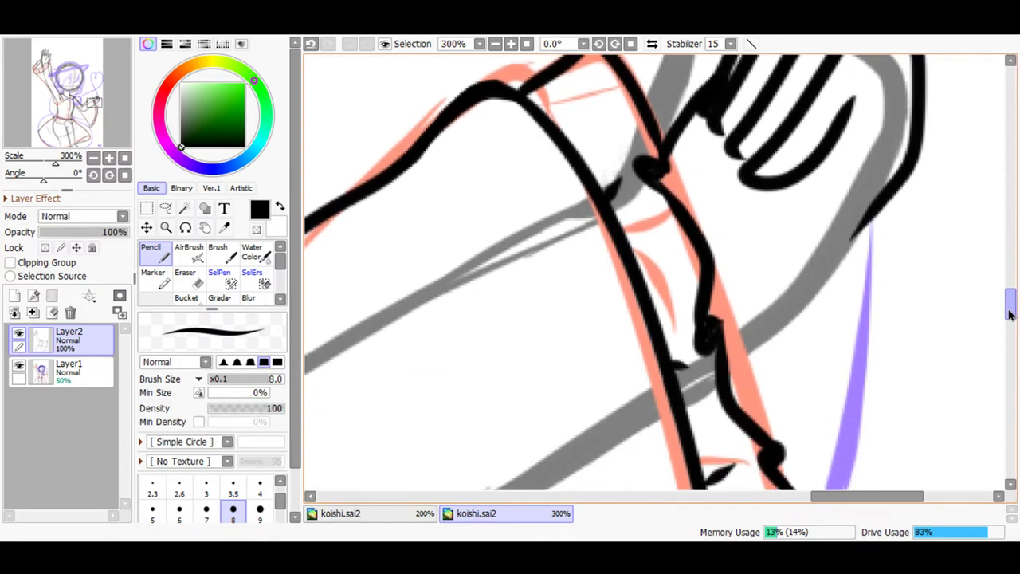
mouse_move(721, 441)
left_mouse_down()
mouse_move(940, 278)
mouse_move(812, 301)
left_mouse_up()
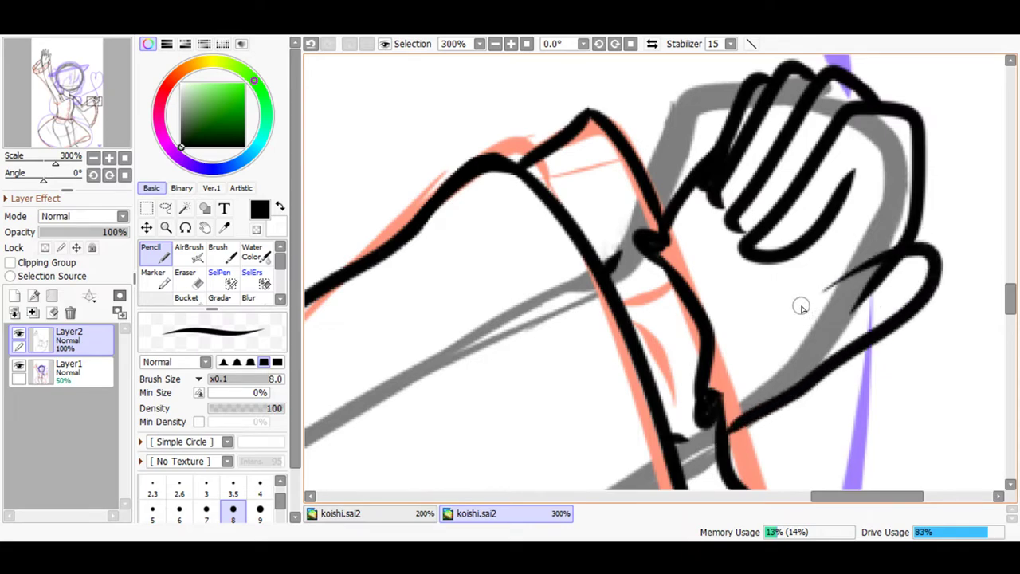
left_click(311, 44)
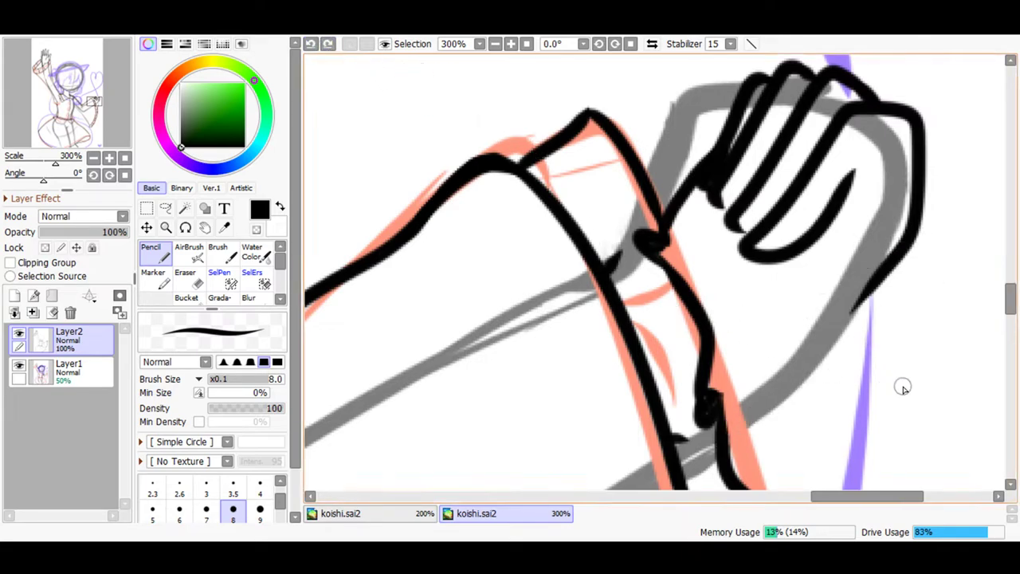
- Rotate the canvas to -44° and ink the thumb from the cuff up across the knuckle edge and down into a short palm crease
left_click(185, 227)
left_click_drag(449, 228, 586, 267)
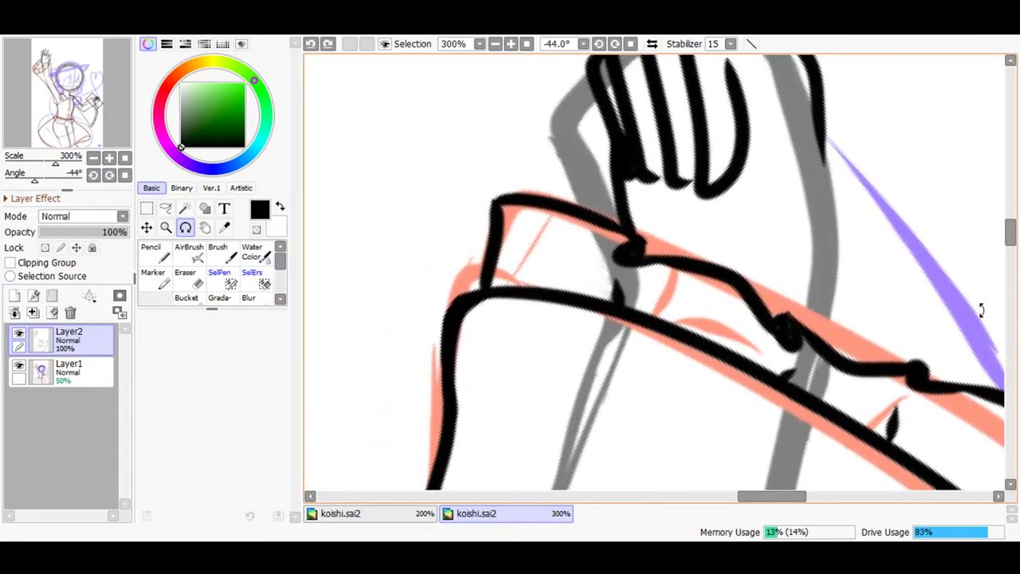
scroll(1014, 242, "up", 5)
scroll(1010, 231, "down", 3)
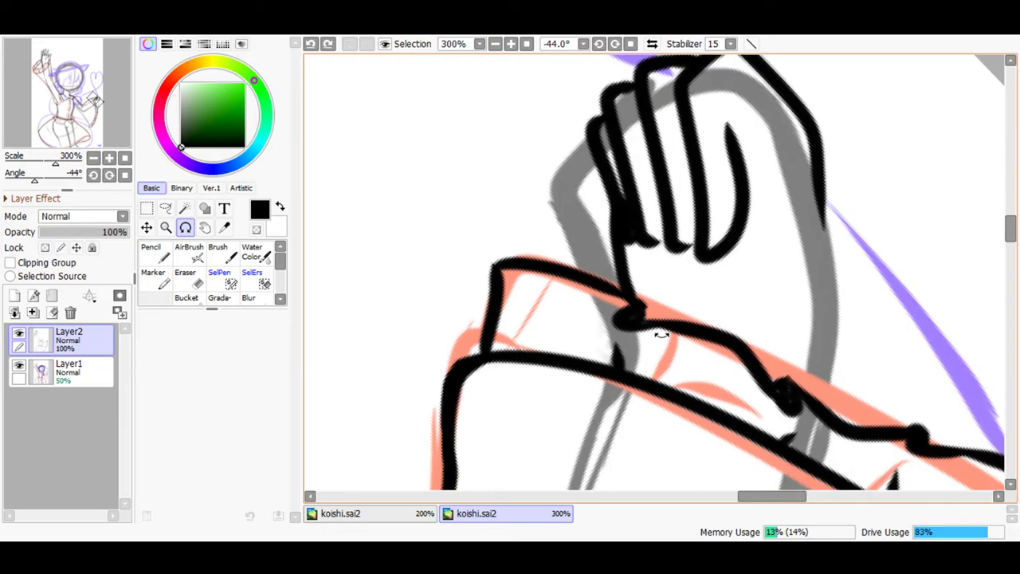
left_click(169, 257)
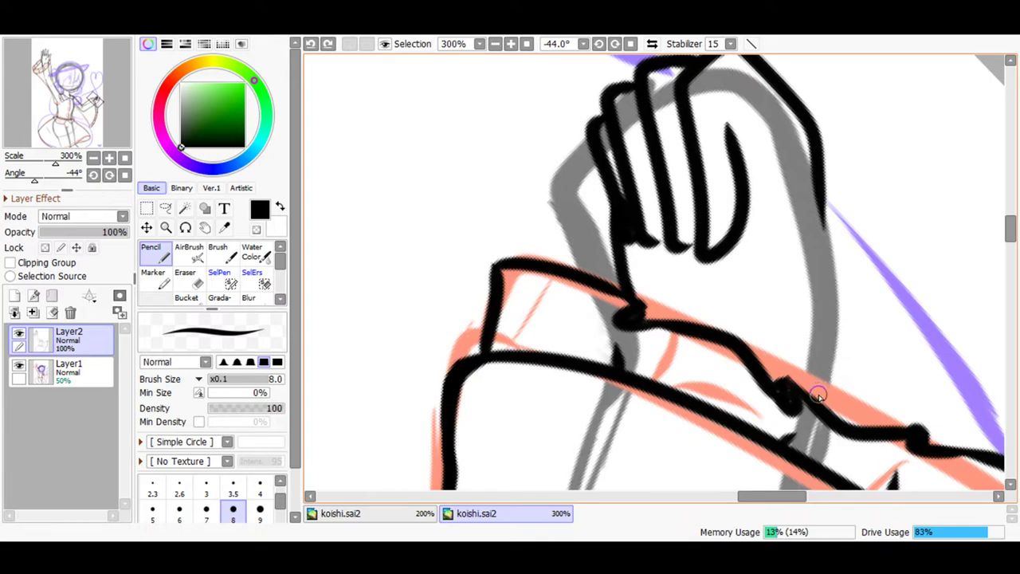
mouse_move(819, 404)
left_mouse_down()
mouse_move(851, 345)
mouse_move(866, 299)
mouse_move(855, 164)
mouse_move(867, 98)
mouse_move(824, 114)
mouse_move(804, 161)
mouse_move(801, 230)
mouse_move(749, 307)
left_mouse_up()
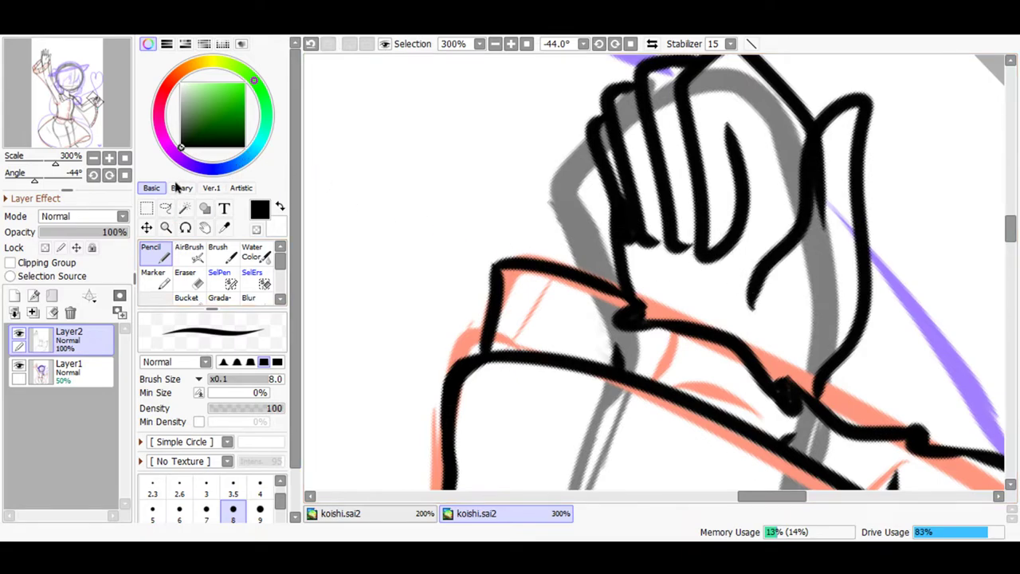
left_click(295, 44)
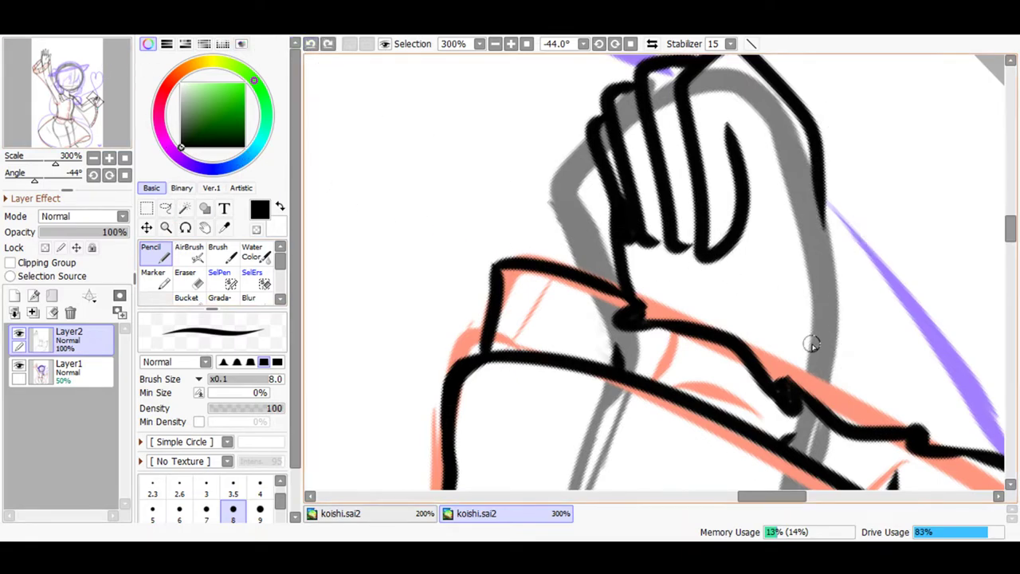
mouse_move(823, 385)
left_mouse_down()
mouse_move(858, 273)
mouse_move(821, 116)
mouse_move(830, 62)
mouse_move(803, 66)
mouse_move(768, 97)
mouse_move(752, 148)
mouse_move(773, 245)
mouse_move(756, 273)
mouse_move(730, 249)
mouse_move(722, 300)
mouse_move(707, 271)
left_mouse_up()
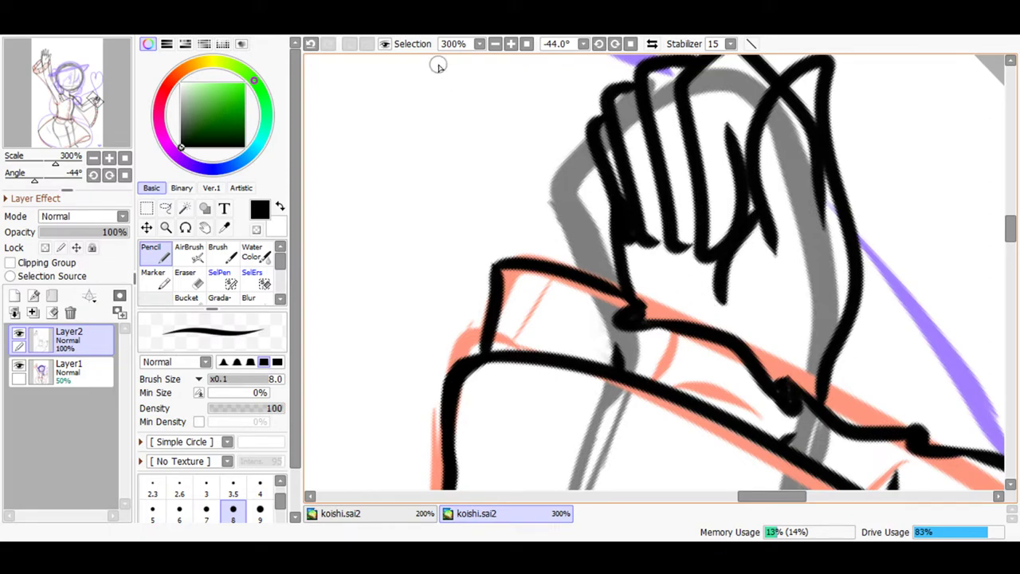
left_click(312, 45)
mouse_move(761, 213)
left_mouse_down()
mouse_move(721, 267)
mouse_move(717, 301)
left_mouse_up()
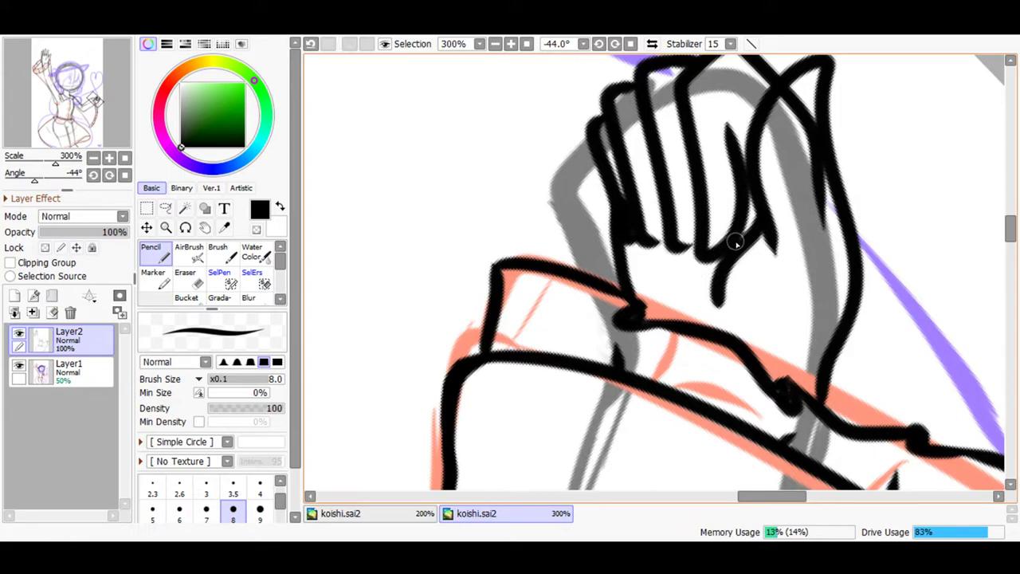
- Erase the hand outline running through the thumb, the thumb's lower inner line and the palm crease below the index finger
left_click(189, 252)
left_click(185, 277)
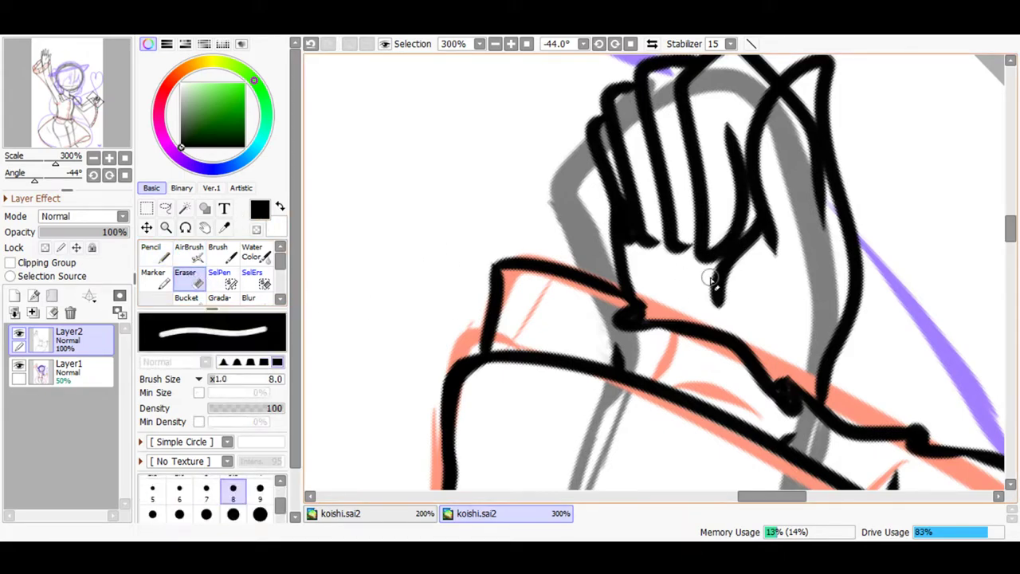
left_click_drag(793, 124, 812, 170)
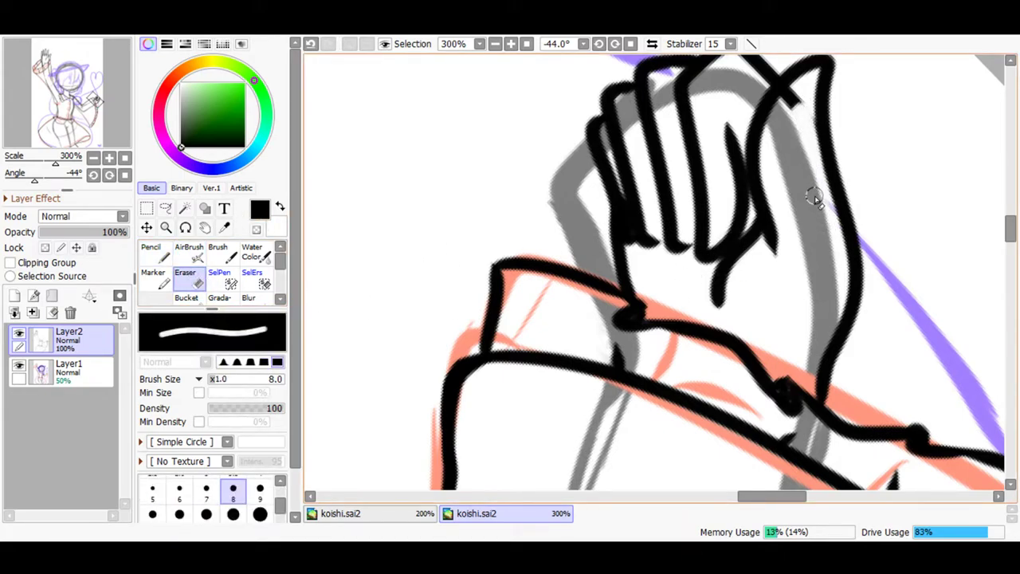
mouse_move(825, 221)
left_mouse_down()
mouse_move(793, 140)
mouse_move(797, 96)
left_mouse_up()
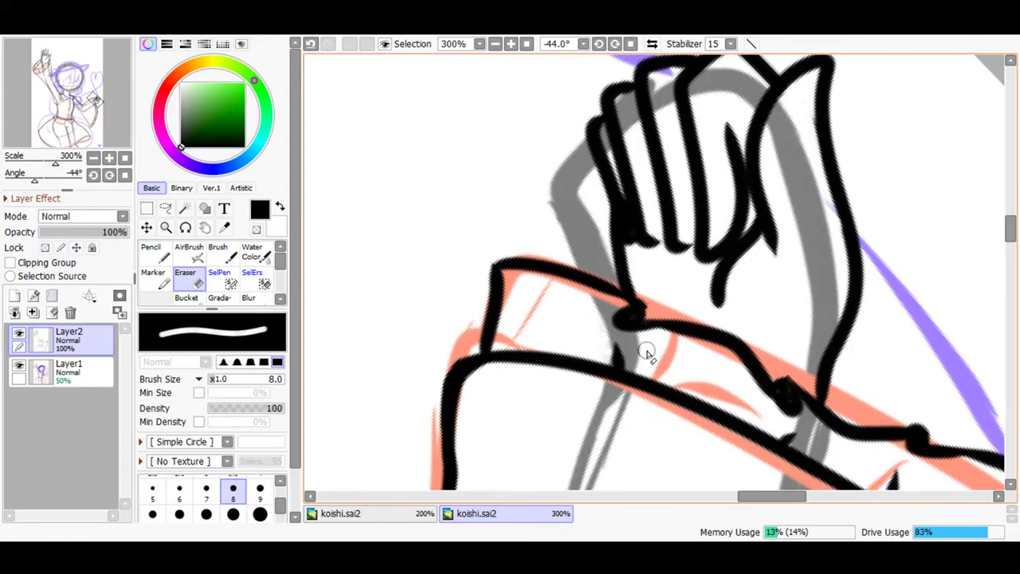
left_click_drag(759, 241, 757, 182)
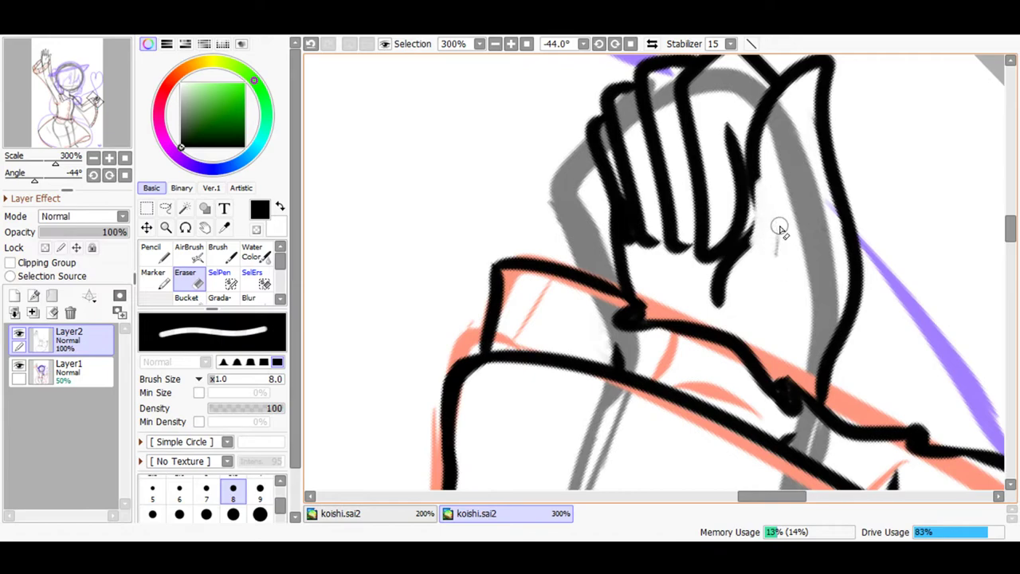
mouse_move(754, 216)
left_mouse_down()
mouse_move(732, 279)
mouse_move(751, 236)
mouse_move(712, 278)
mouse_move(708, 291)
mouse_move(723, 304)
mouse_move(728, 268)
mouse_move(724, 314)
left_mouse_up()
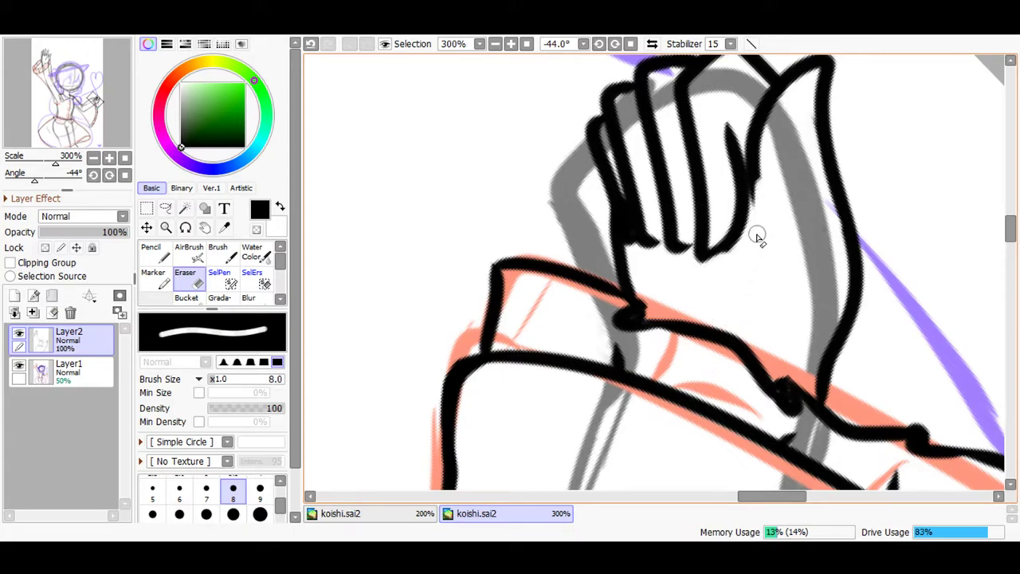
- Ink rounded fingertips with the Pencil, closing the lower ends of the curled fingers
left_click(164, 257)
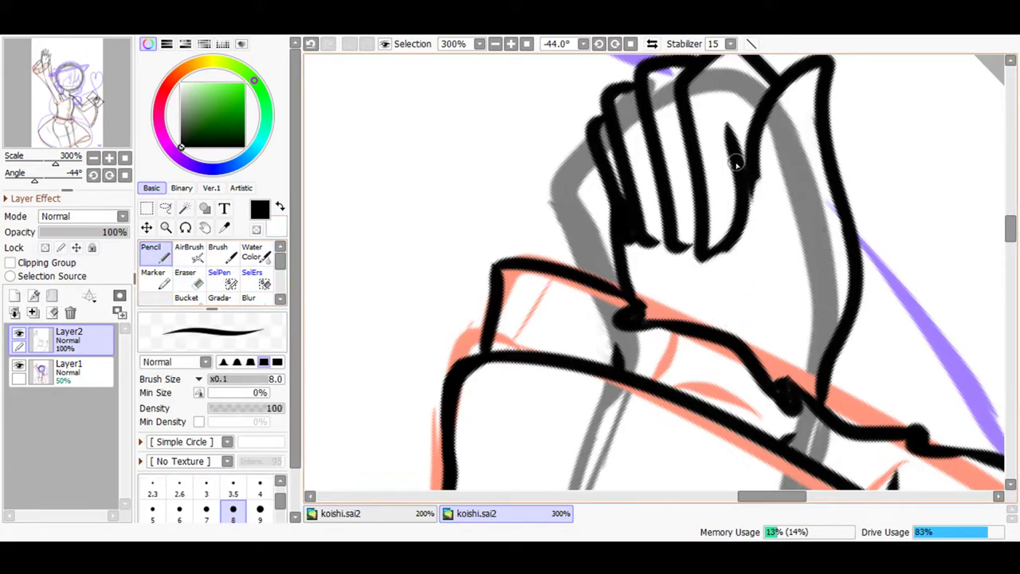
left_click_drag(745, 233, 703, 268)
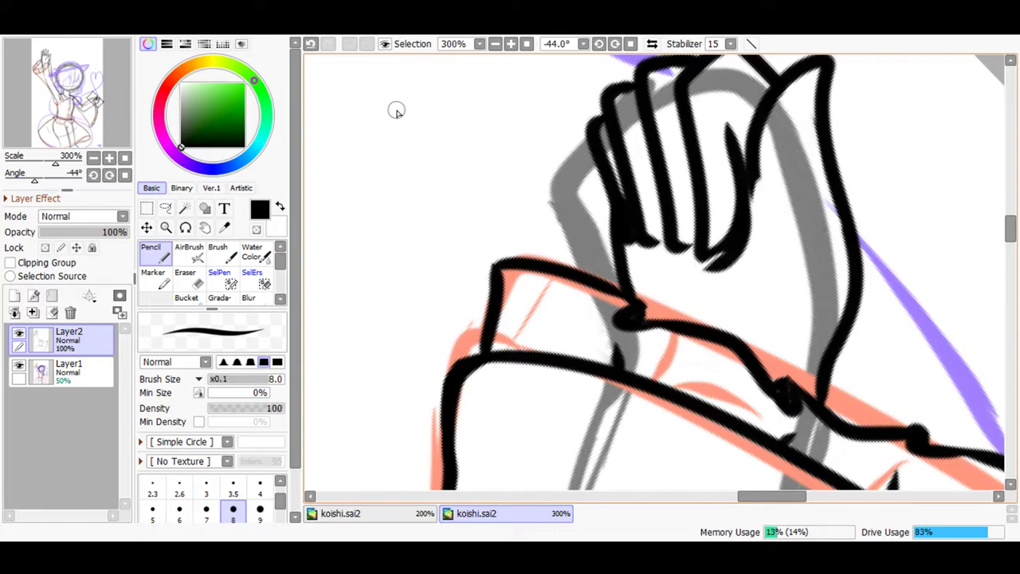
left_click(311, 44)
left_click(511, 44)
left_click(510, 44)
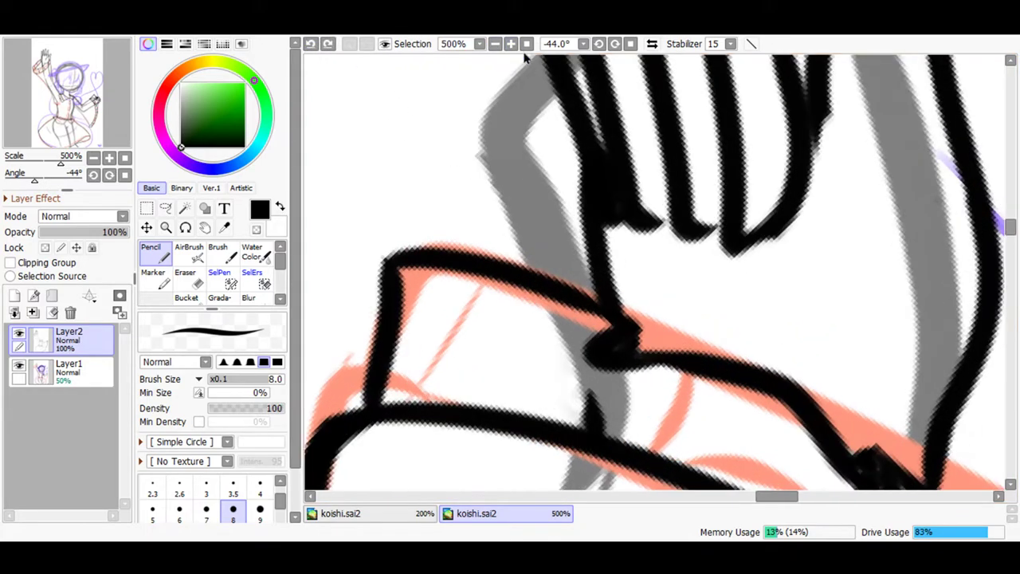
mouse_move(803, 177)
left_mouse_down()
mouse_move(794, 208)
mouse_move(769, 235)
mouse_move(699, 262)
mouse_move(685, 233)
mouse_move(723, 217)
mouse_move(688, 257)
mouse_move(756, 239)
mouse_move(744, 254)
mouse_move(645, 231)
mouse_move(681, 213)
mouse_move(655, 238)
mouse_move(614, 199)
left_mouse_up()
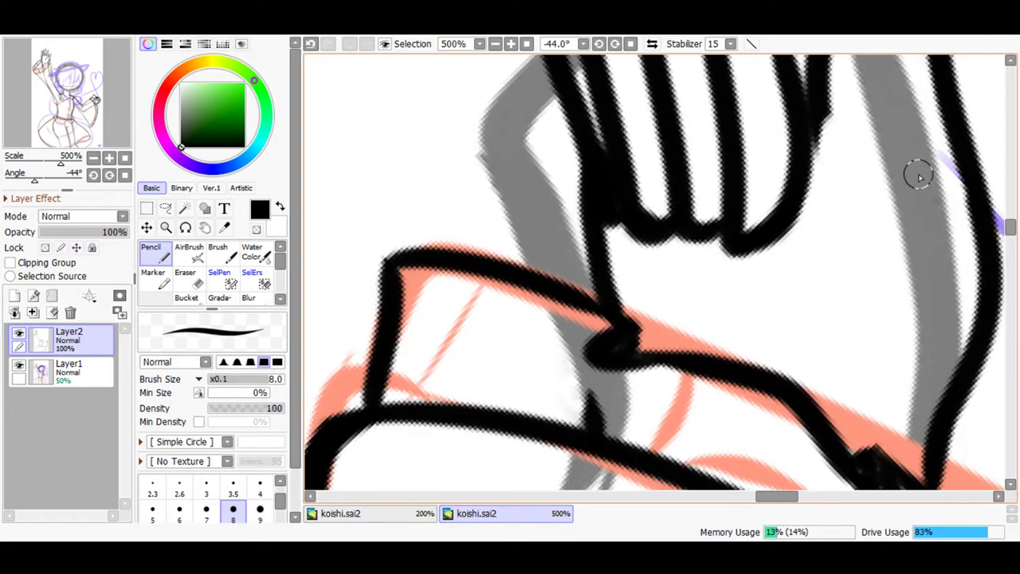
- Thicken the lines along the index finger, between the outer curled fingers and at the thumb tip, and add a short crease below the fingertips
left_click_drag(1009, 231, 1010, 223)
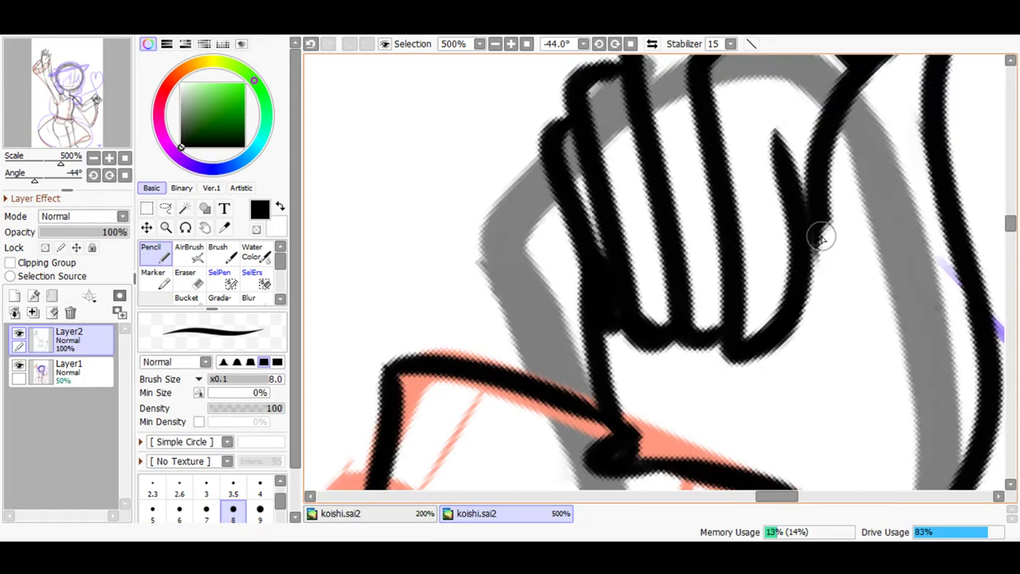
mouse_move(820, 212)
left_mouse_down()
mouse_move(826, 255)
mouse_move(818, 218)
mouse_move(823, 245)
mouse_move(823, 236)
mouse_move(806, 293)
mouse_move(821, 248)
mouse_move(729, 402)
mouse_move(749, 352)
mouse_move(729, 386)
mouse_move(743, 357)
mouse_move(727, 378)
mouse_move(725, 367)
mouse_move(742, 358)
mouse_move(732, 410)
mouse_move(701, 365)
left_mouse_up()
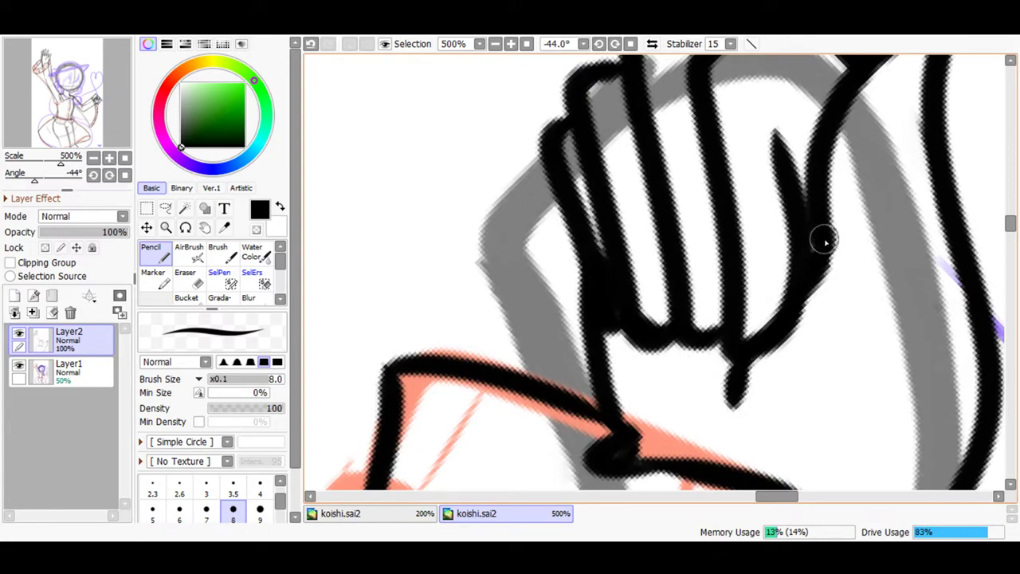
mouse_move(801, 207)
left_mouse_down()
mouse_move(770, 112)
mouse_move(763, 175)
mouse_move(775, 130)
mouse_move(781, 137)
mouse_move(770, 141)
mouse_move(786, 135)
mouse_move(775, 135)
mouse_move(805, 174)
left_mouse_up()
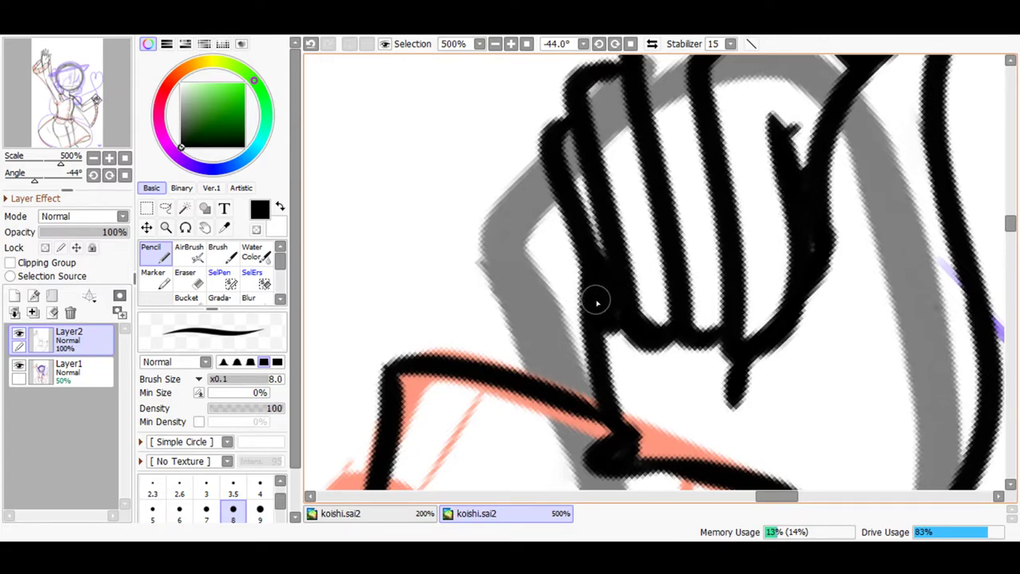
left_click_drag(597, 239, 596, 262)
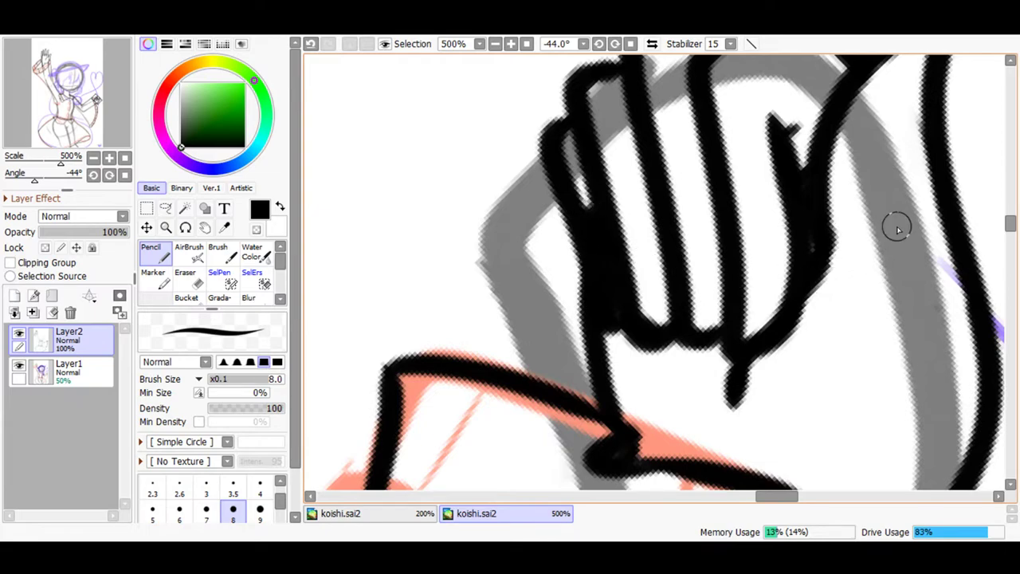
scroll(956, 219, "up", 3)
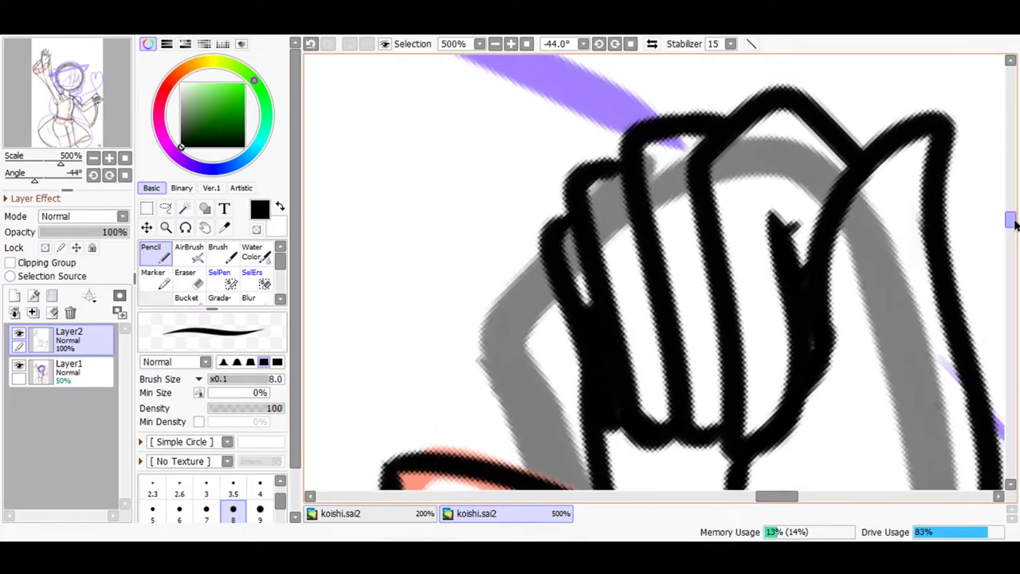
scroll(965, 221, "down", 2)
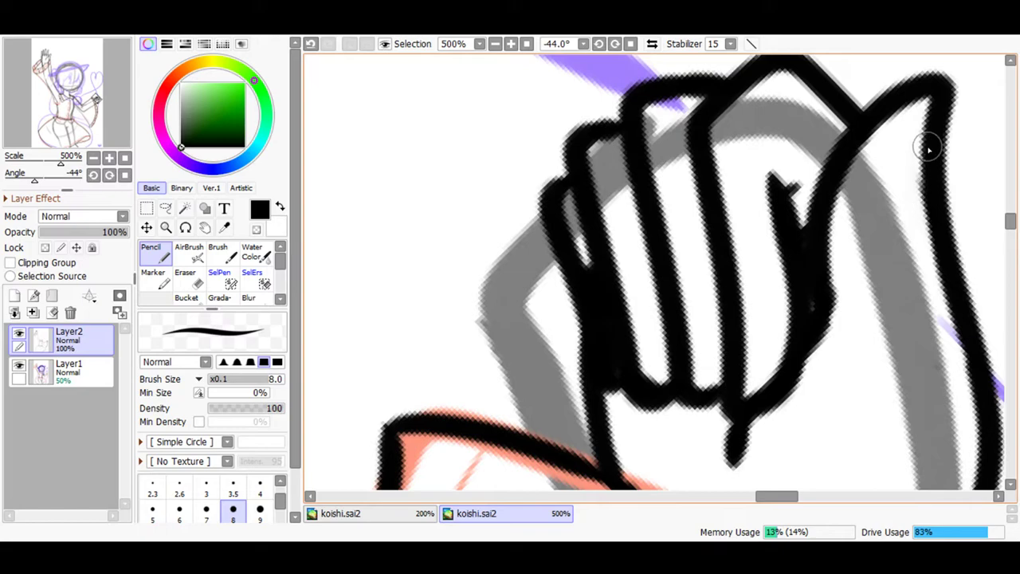
left_click(311, 44)
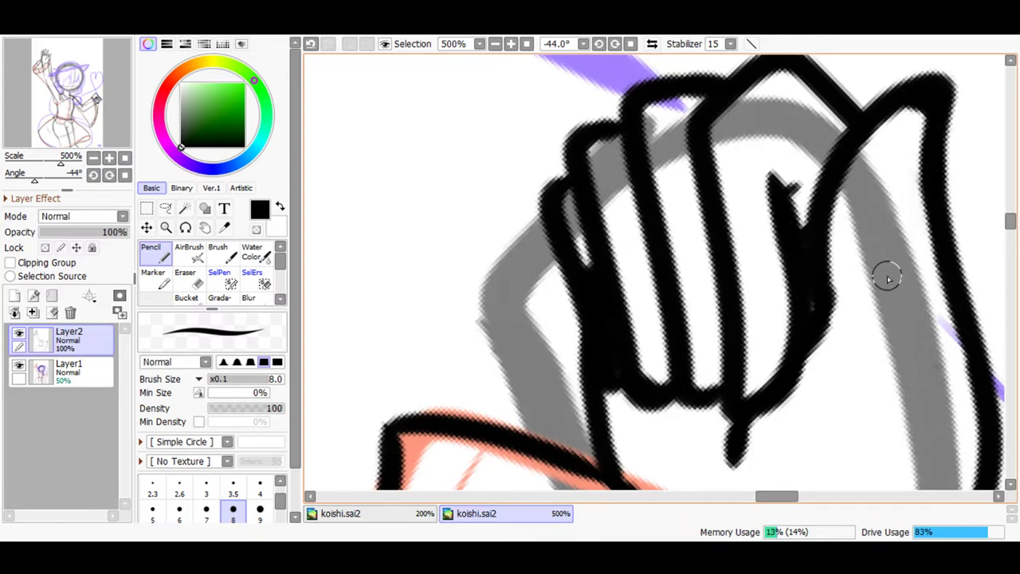
- Reset the canvas rotation to 0°, set Layer1's opacity to 0% to check the line art alone, and reselect Layer2
left_click(495, 44)
left_click(494, 44)
left_click(496, 44)
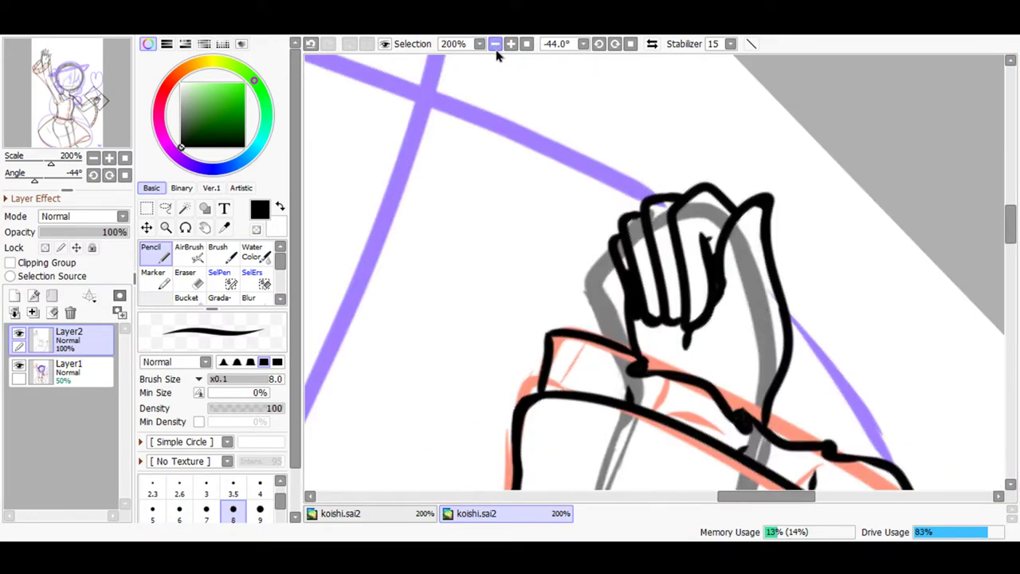
left_click(185, 229)
left_click_drag(423, 292, 606, 201)
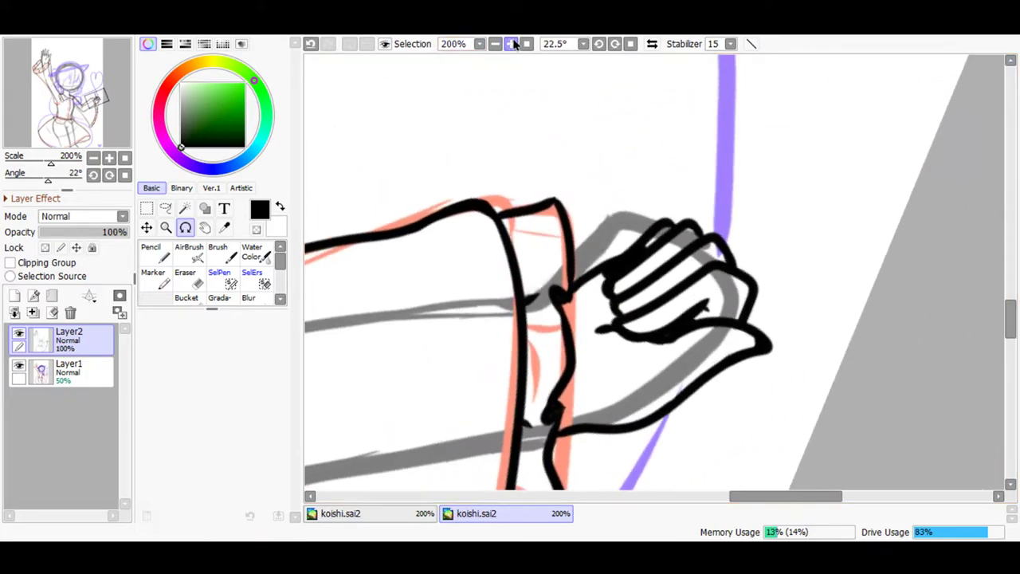
key("Home")
left_click(152, 253)
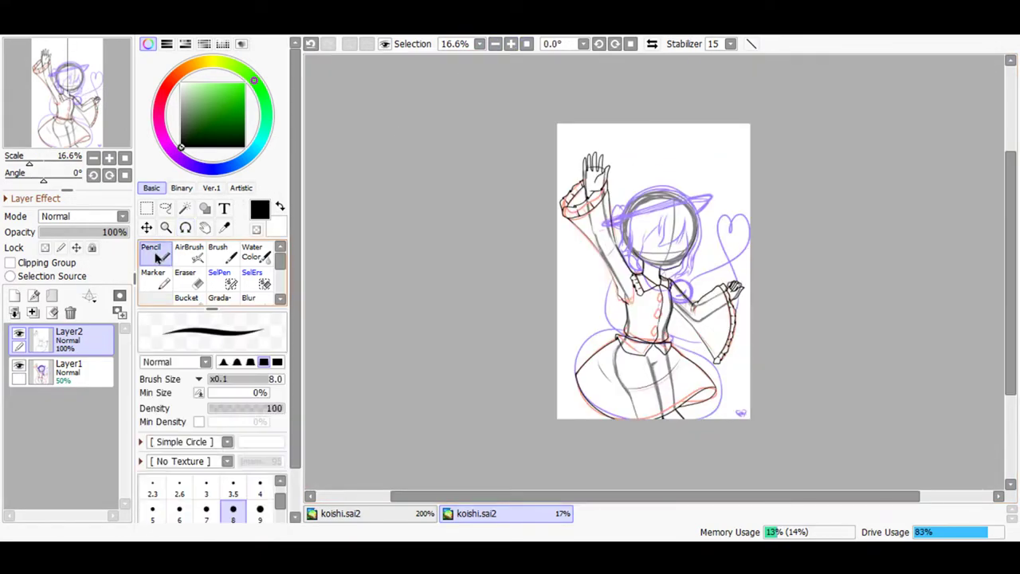
left_click(80, 370)
left_click_drag(64, 232, 40, 232)
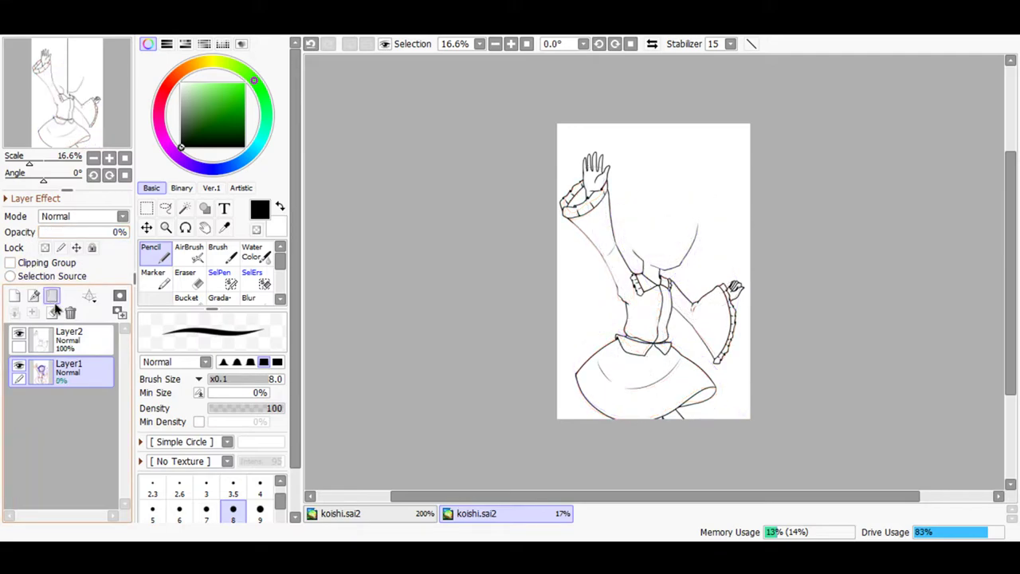
left_click(80, 339)
- Try scribbling across the curled fingers of the bent arm's hand, and undo it
left_click(510, 44)
left_click(512, 45)
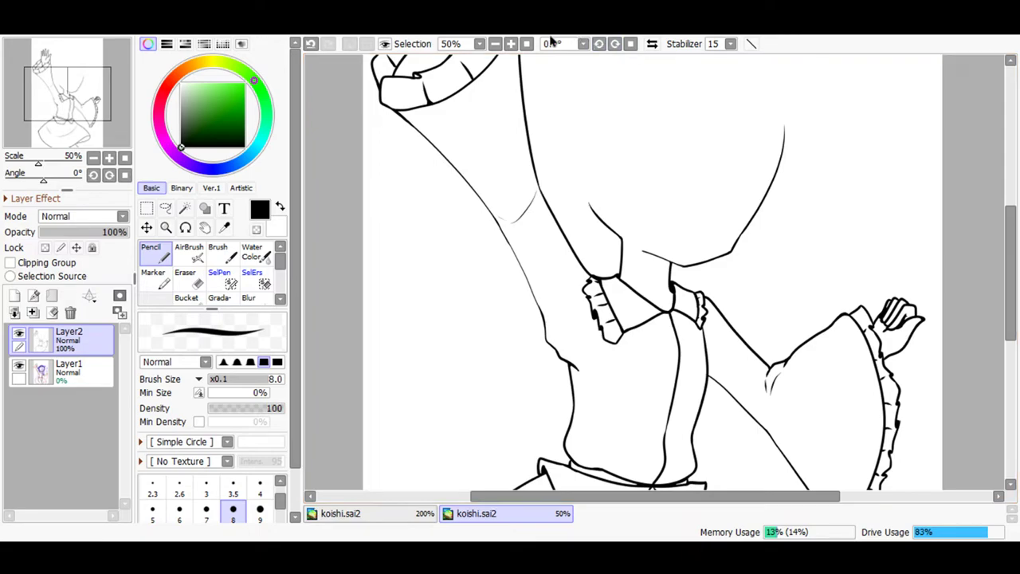
left_click(511, 44)
left_click_drag(667, 501, 824, 494)
scroll(979, 266, "down", 3)
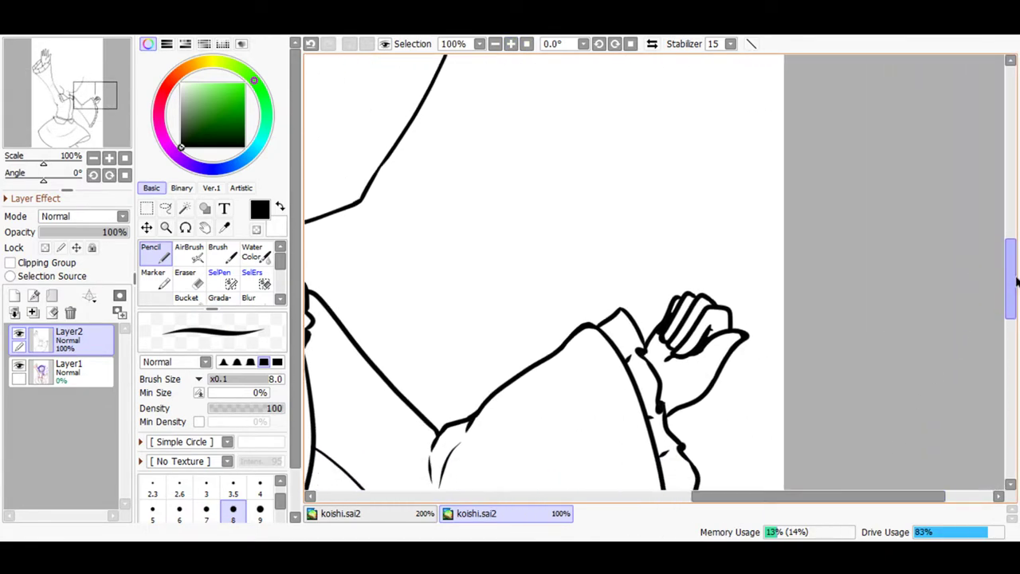
left_click(511, 44)
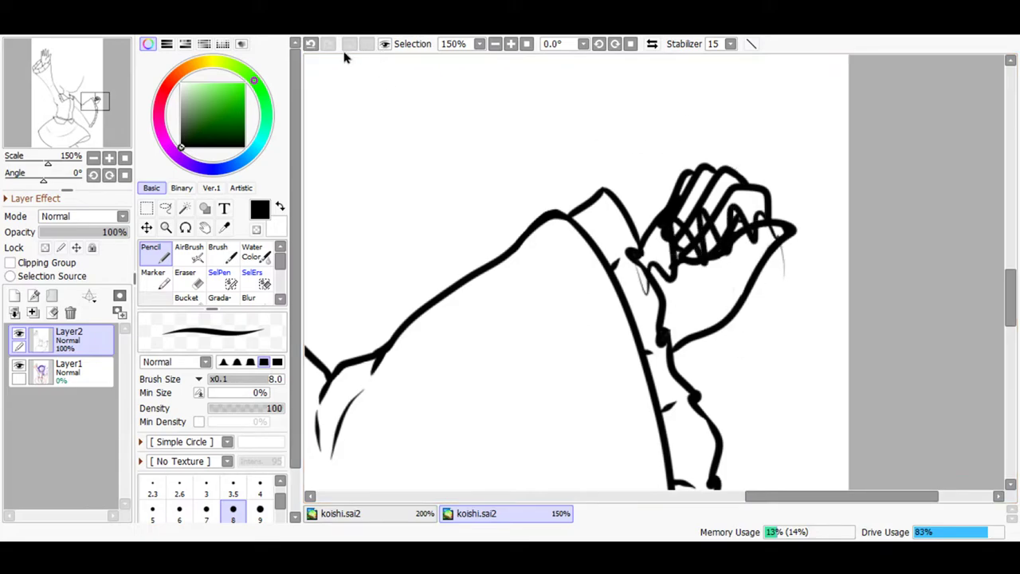
left_click(310, 44)
left_click(185, 275)
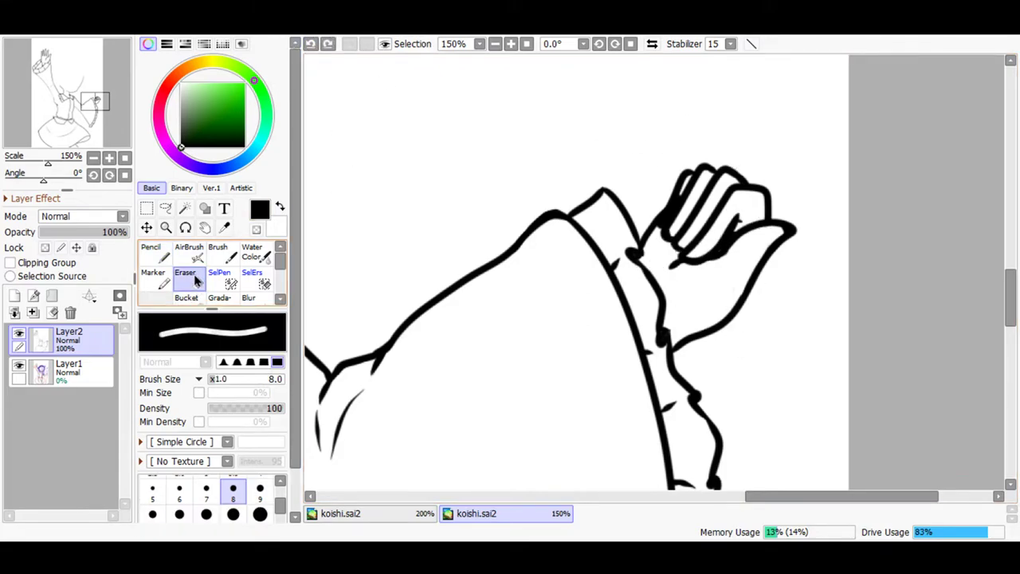
left_click(165, 208)
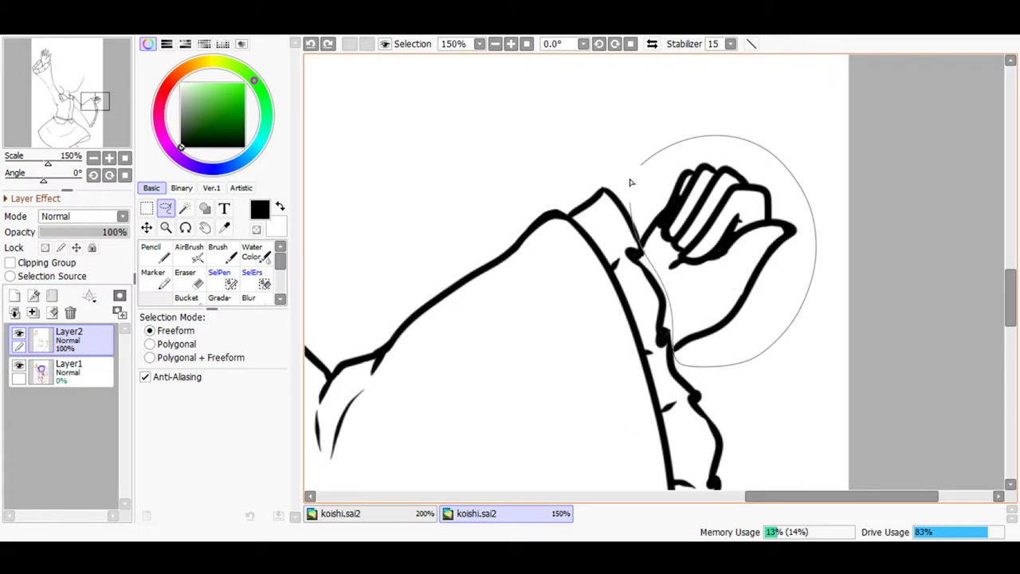
left_click_drag(630, 184, 631, 178)
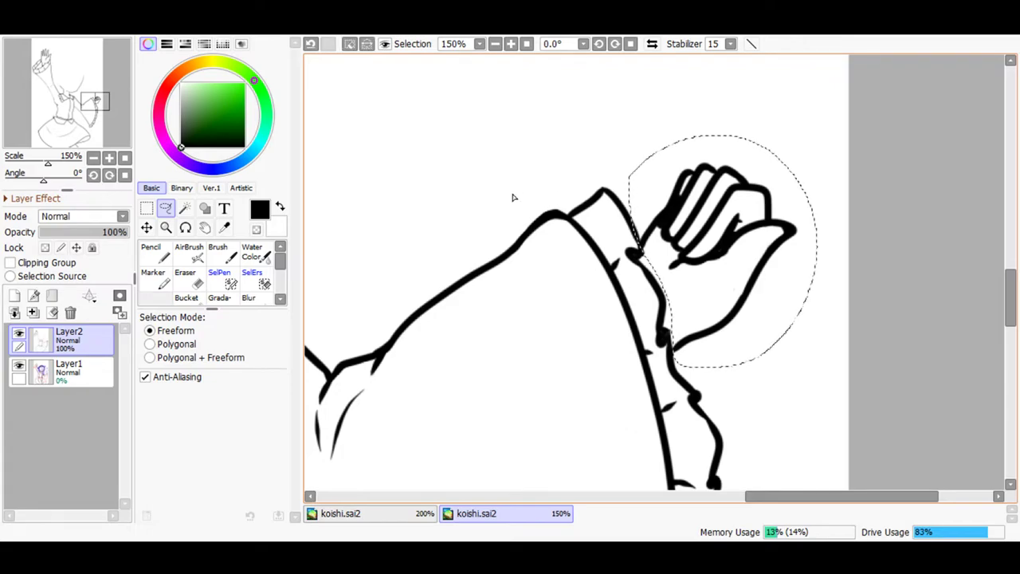
left_click(311, 44)
- Select the bent arm's hand with a freeform lasso along the cuff edge and flip it horizontally
left_click(511, 44)
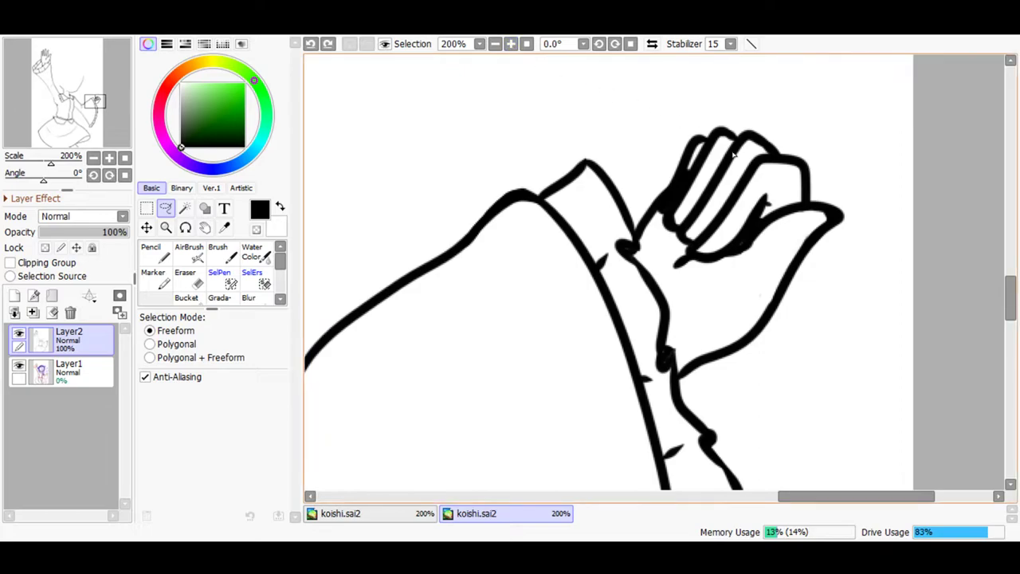
left_click(510, 43)
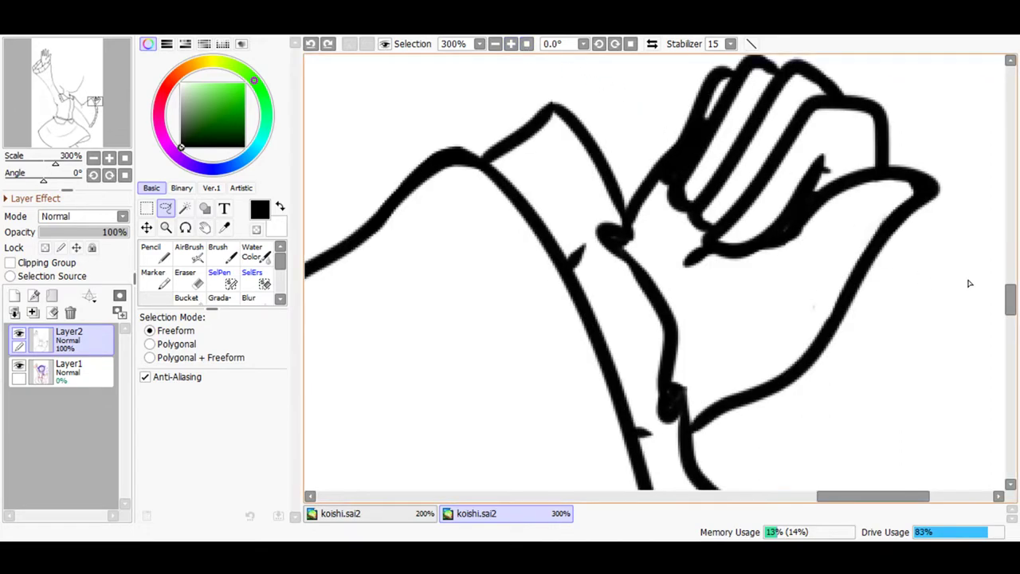
scroll(1012, 307, "up", 2)
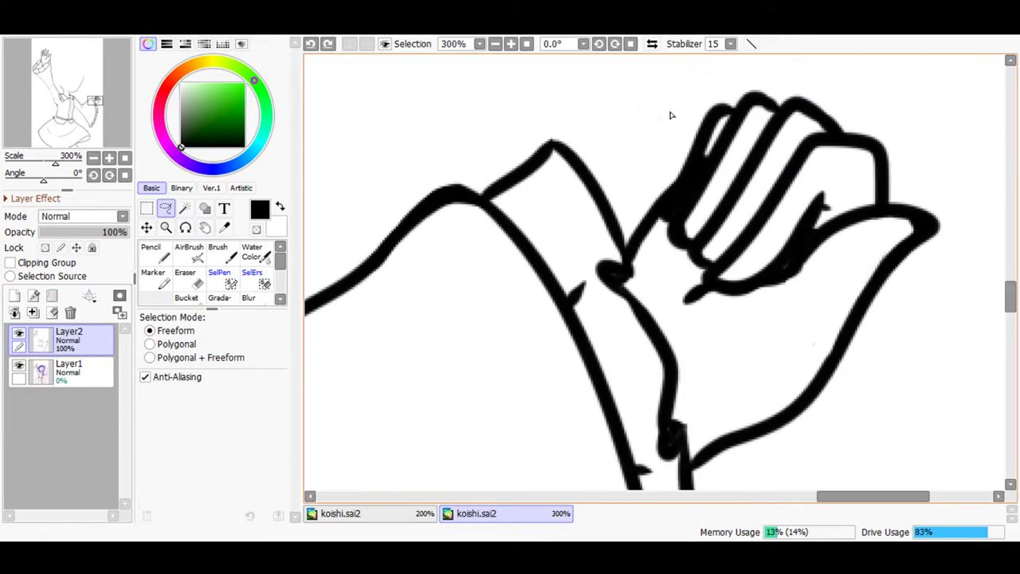
mouse_move(958, 158)
left_mouse_down()
mouse_move(985, 282)
mouse_move(958, 361)
left_mouse_up()
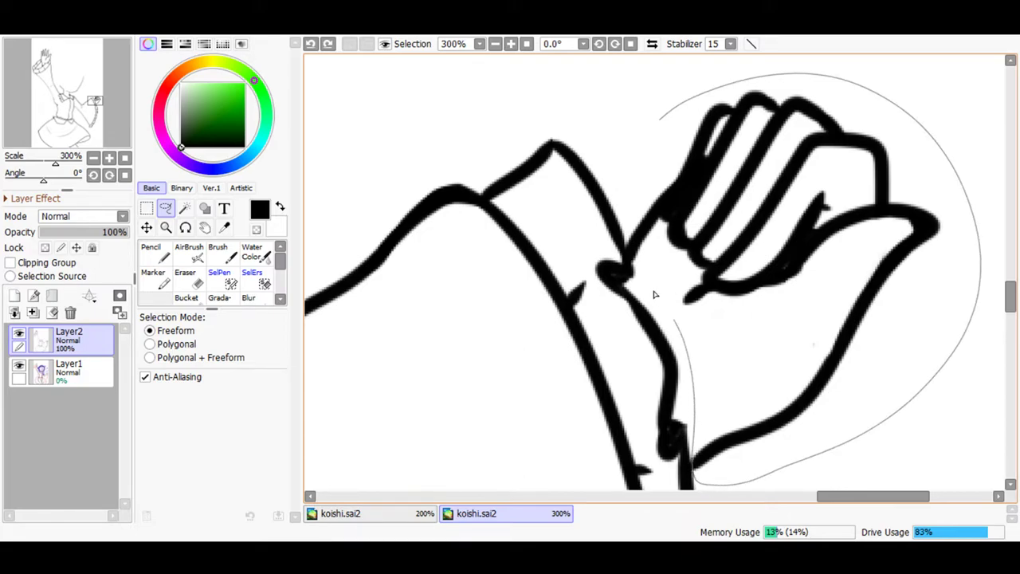
left_click_drag(656, 117, 645, 120)
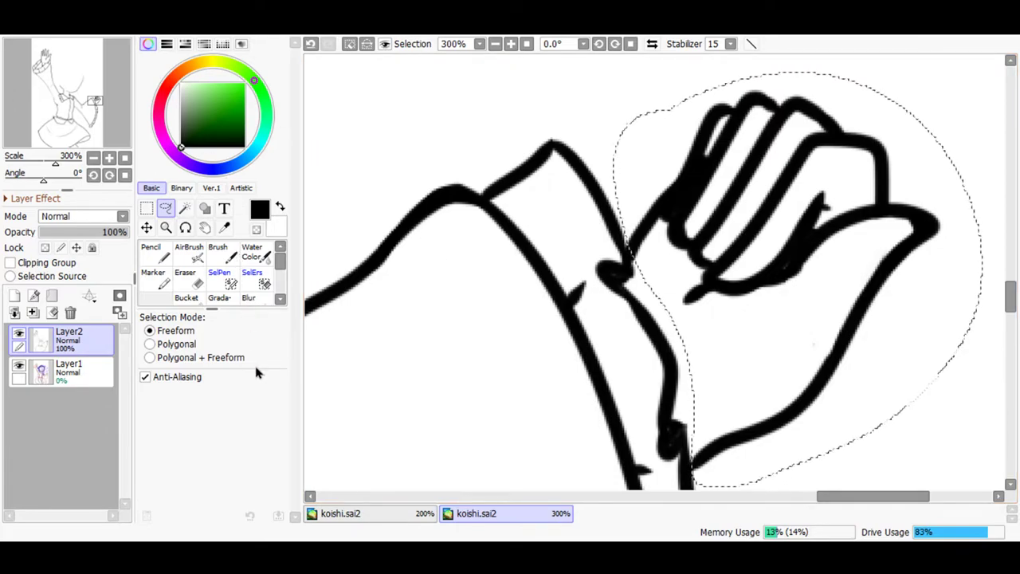
key("ctrl+t")
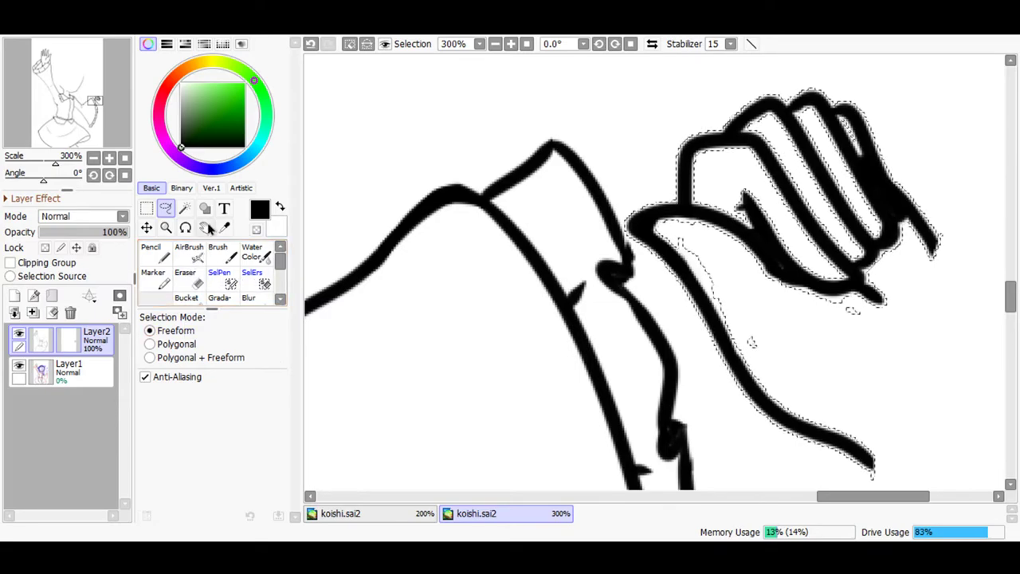
- Try to rotate the flipped hand clockwise and fit it onto the cuff, cancel the transform and undo the flip
left_click(495, 44)
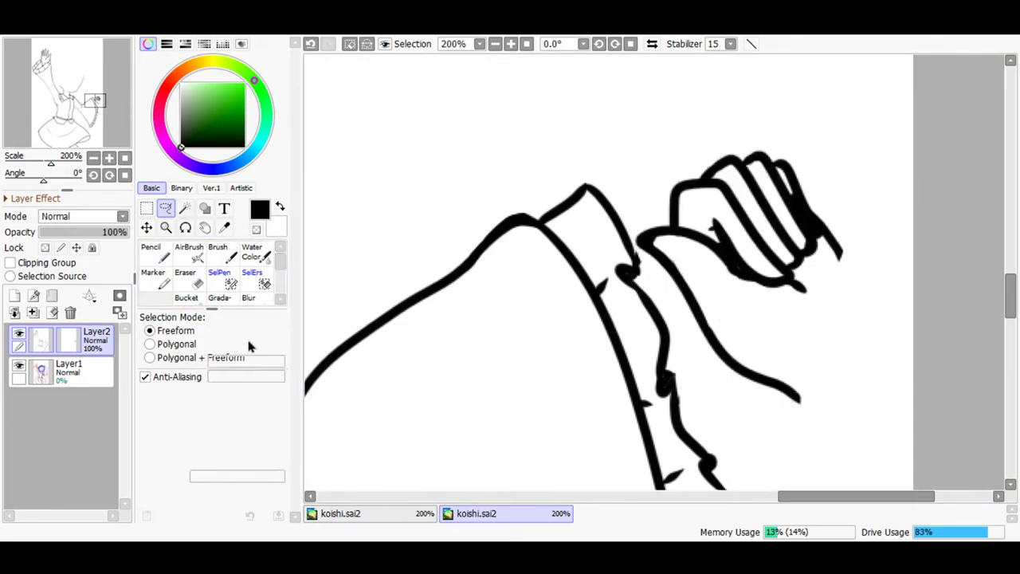
key("ctrl+t")
mouse_move(481, 371)
left_mouse_down()
mouse_move(662, 157)
mouse_move(728, 171)
mouse_move(661, 210)
mouse_move(688, 173)
mouse_move(590, 194)
mouse_move(638, 225)
mouse_move(648, 154)
left_mouse_up()
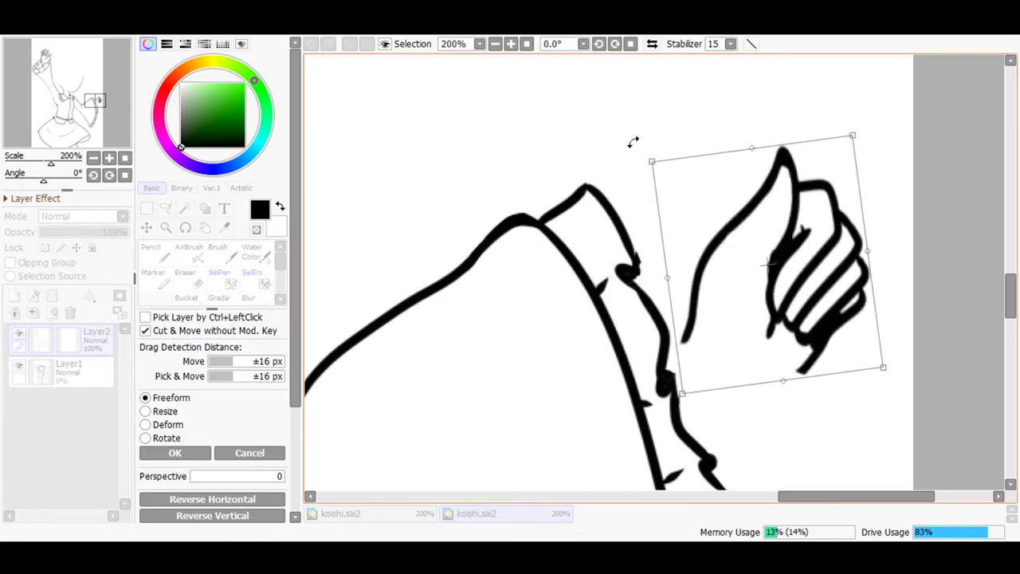
left_click(495, 45)
left_click_drag(576, 282, 573, 243)
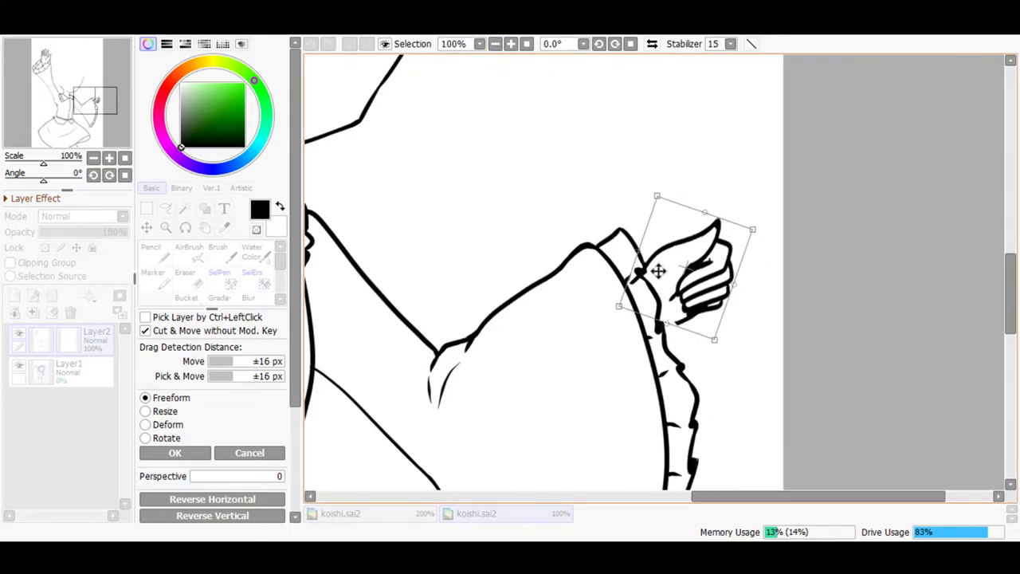
left_click_drag(658, 271, 656, 280)
left_click(494, 44)
left_click(495, 43)
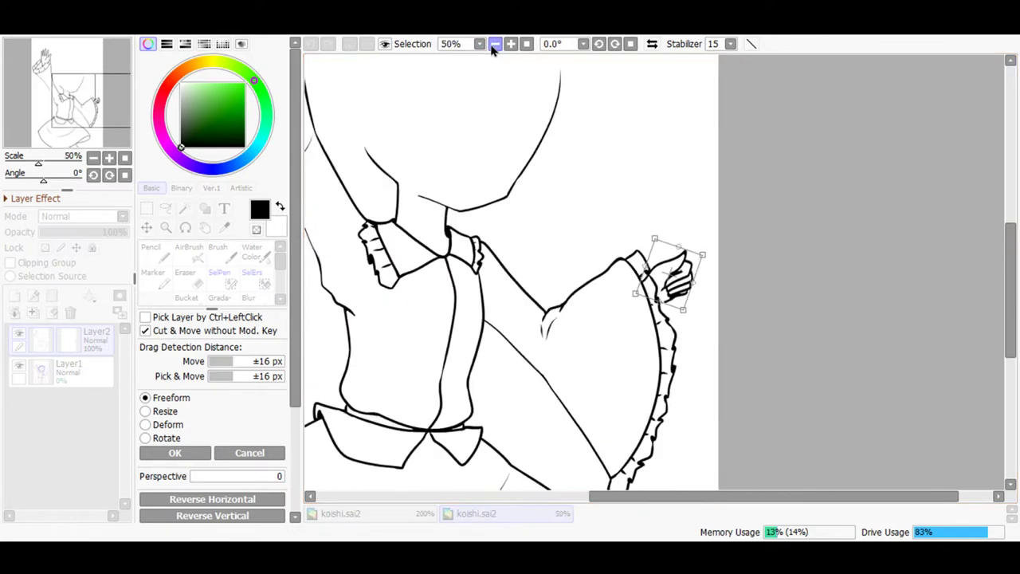
left_click(494, 44)
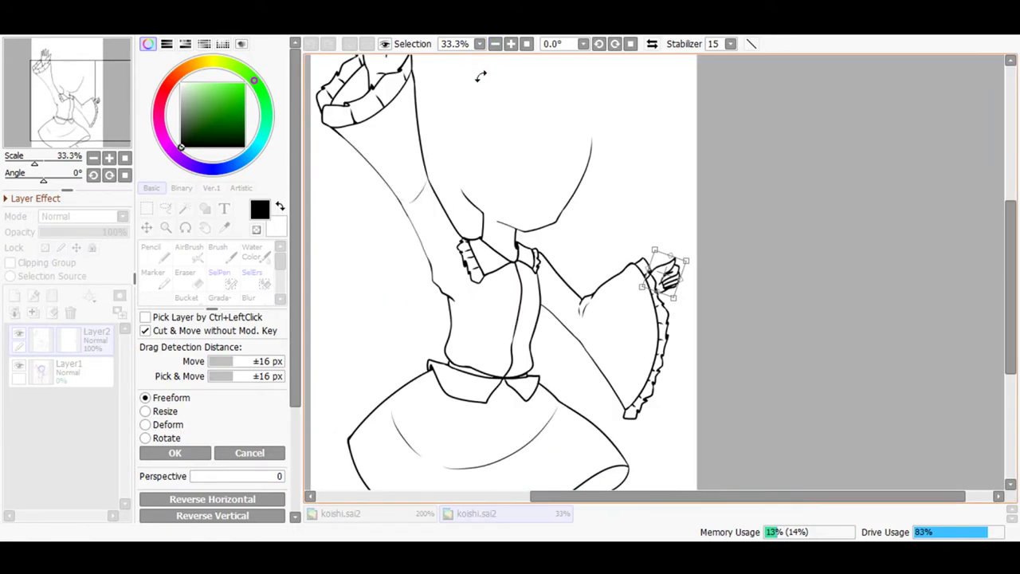
left_click(255, 452)
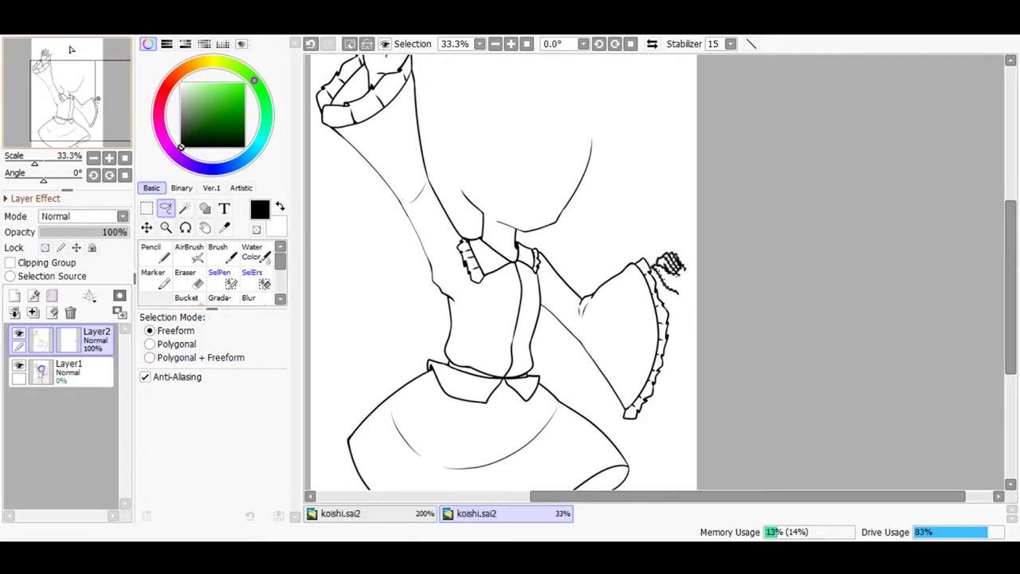
left_click(311, 44)
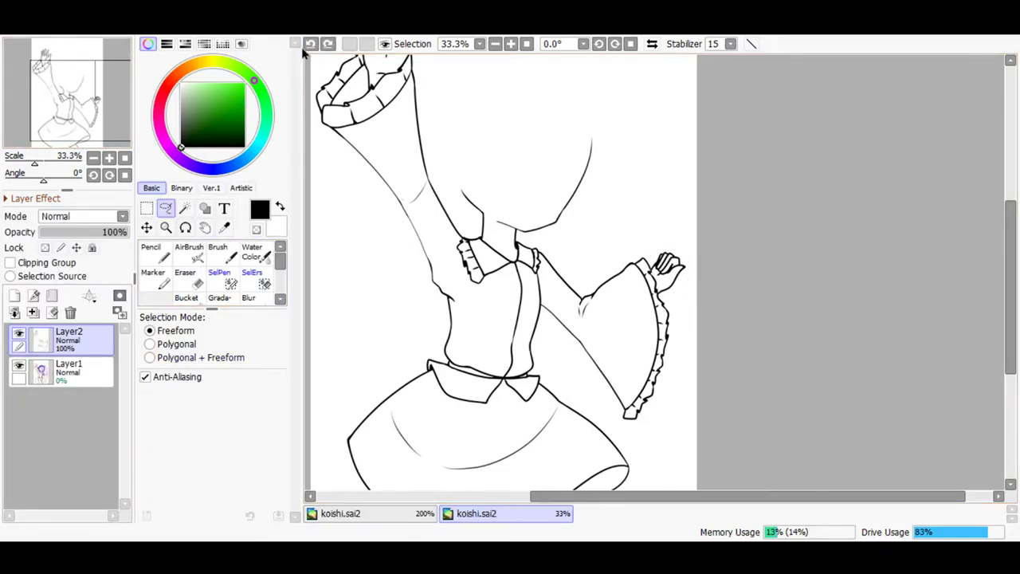
- Set Layer1's opacity to 32%, return to Layer2 with the Pencil, and close the second koishi.sai2 view
left_click(162, 255)
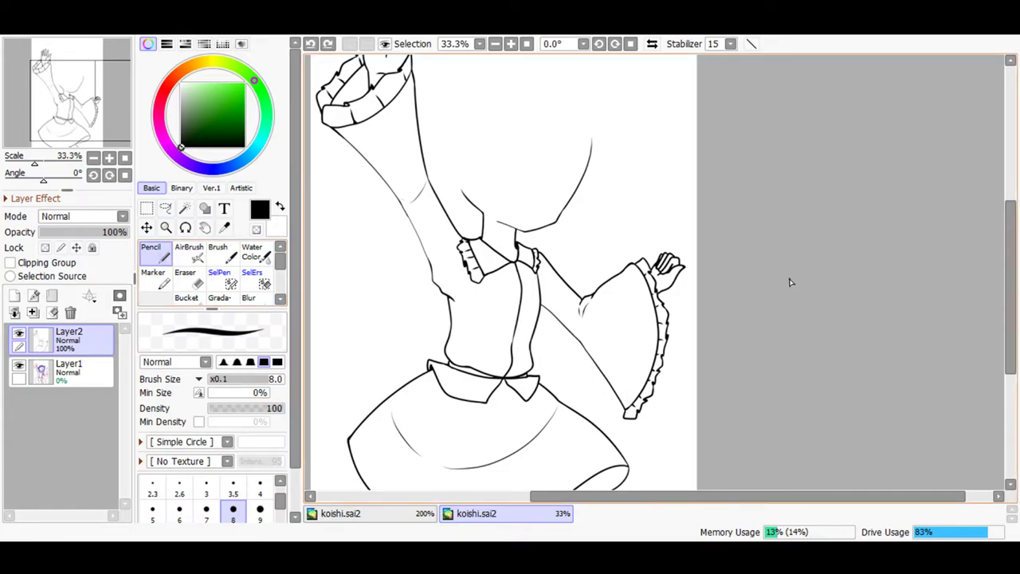
scroll(637, 263, "up", 2)
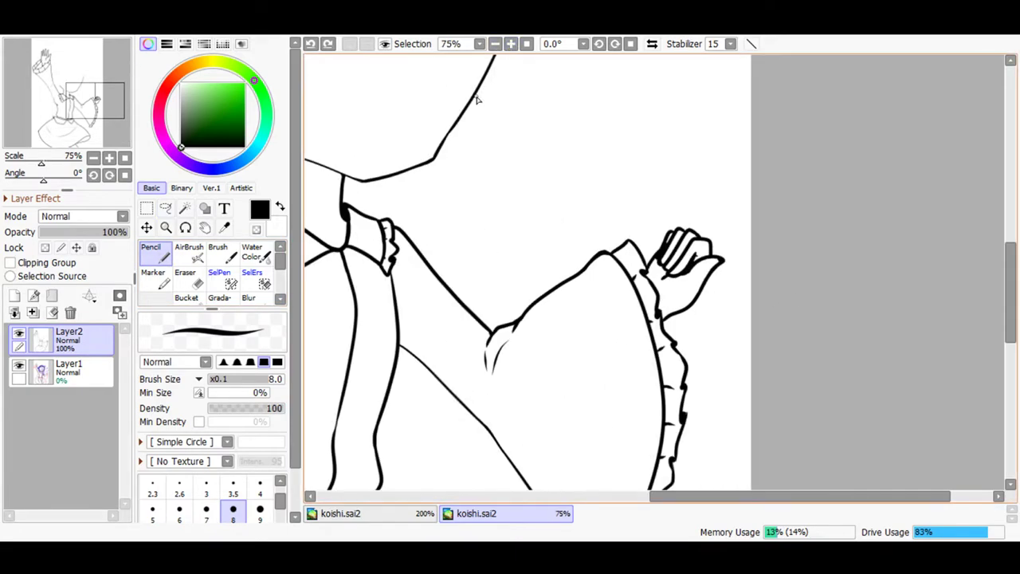
left_click(79, 373)
mouse_move(100, 233)
left_mouse_down()
mouse_move(129, 232)
mouse_move(68, 232)
left_mouse_up()
left_click(82, 232)
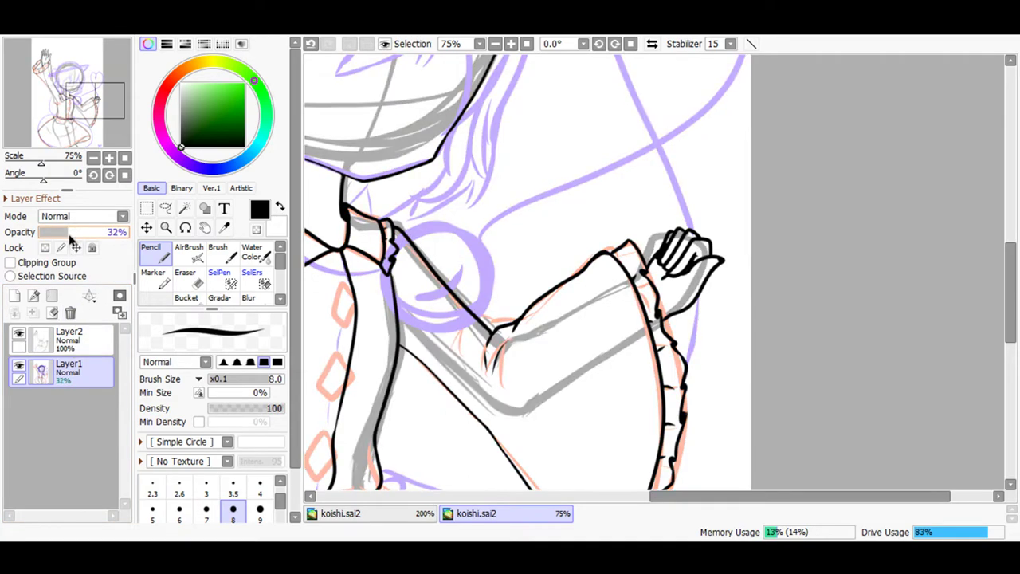
left_click(86, 333)
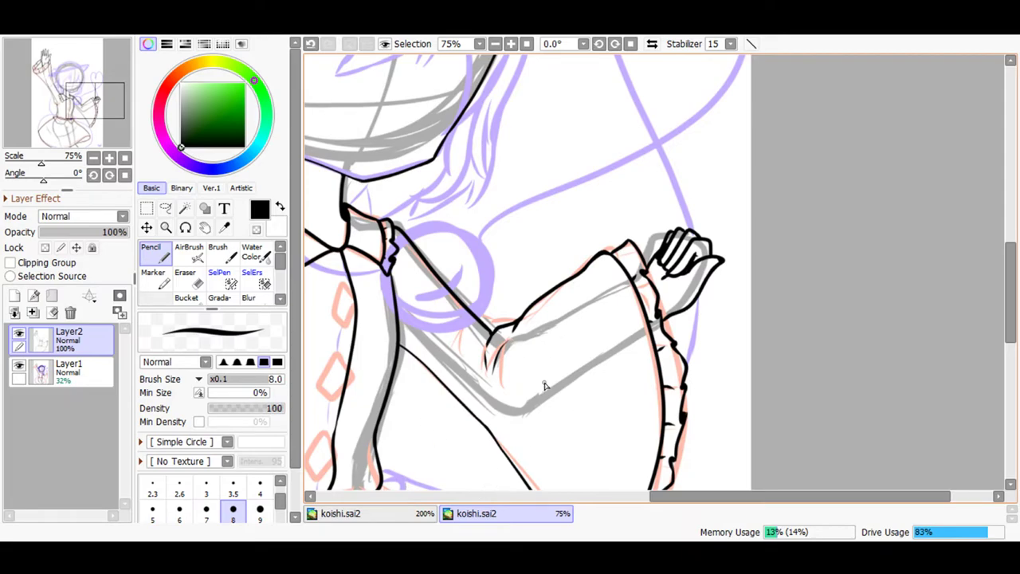
left_click(1007, 37)
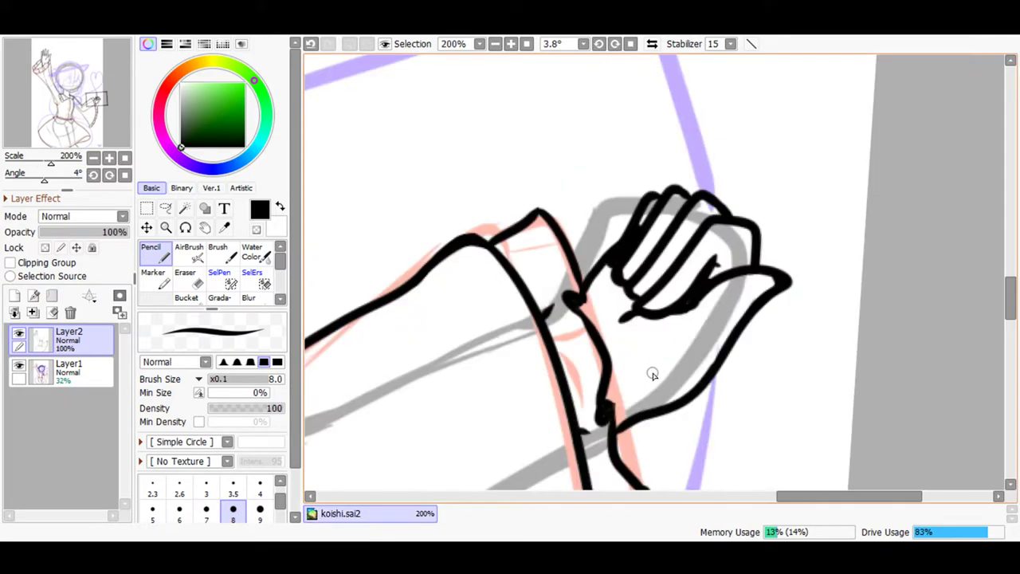
- Try to ink the long lower curve of the big fringe lock across the face, undoing each stroke
left_click(495, 44)
left_click(495, 44)
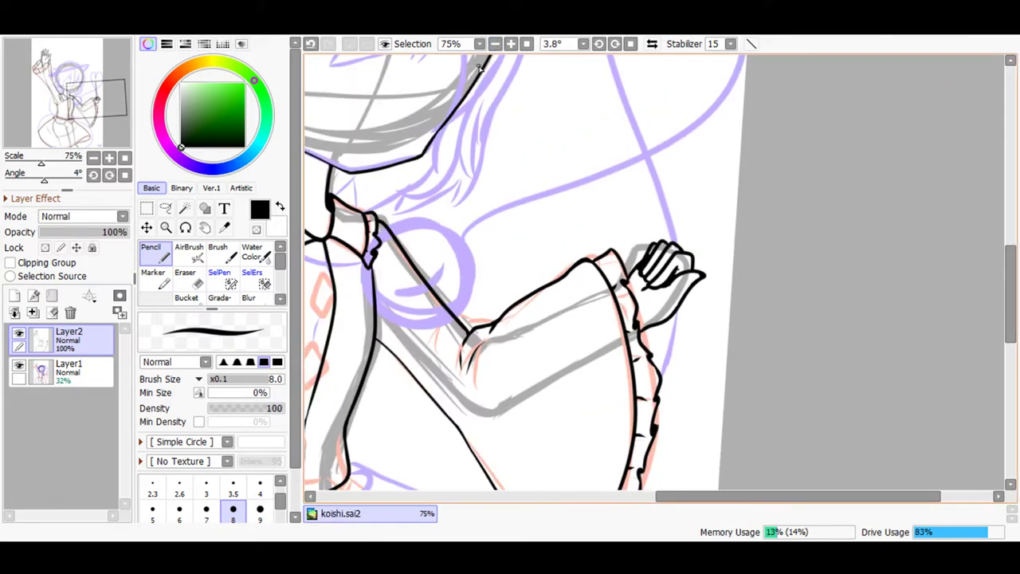
left_click_drag(701, 496, 608, 515)
left_click_drag(1002, 314, 779, 257)
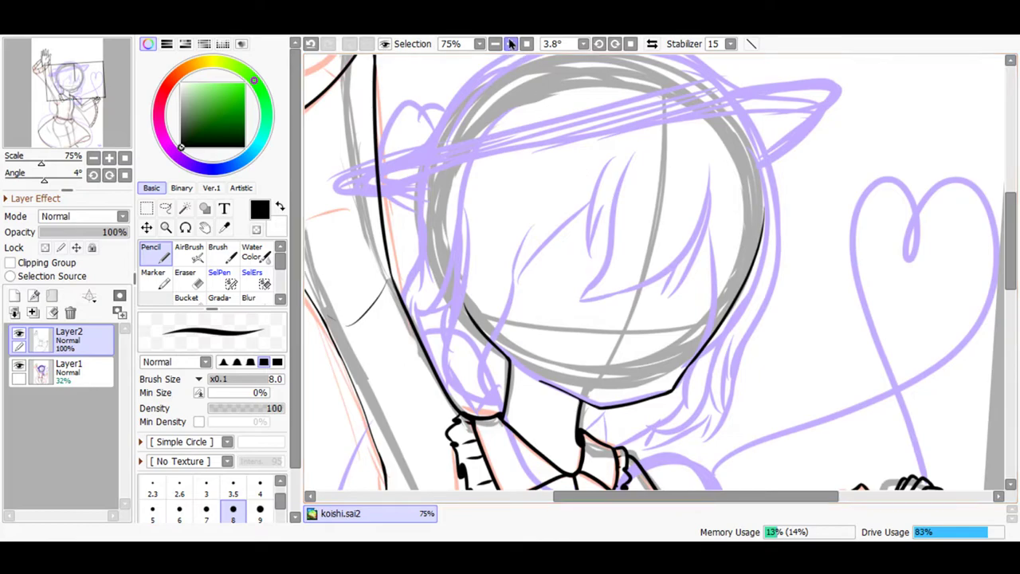
left_click(511, 43)
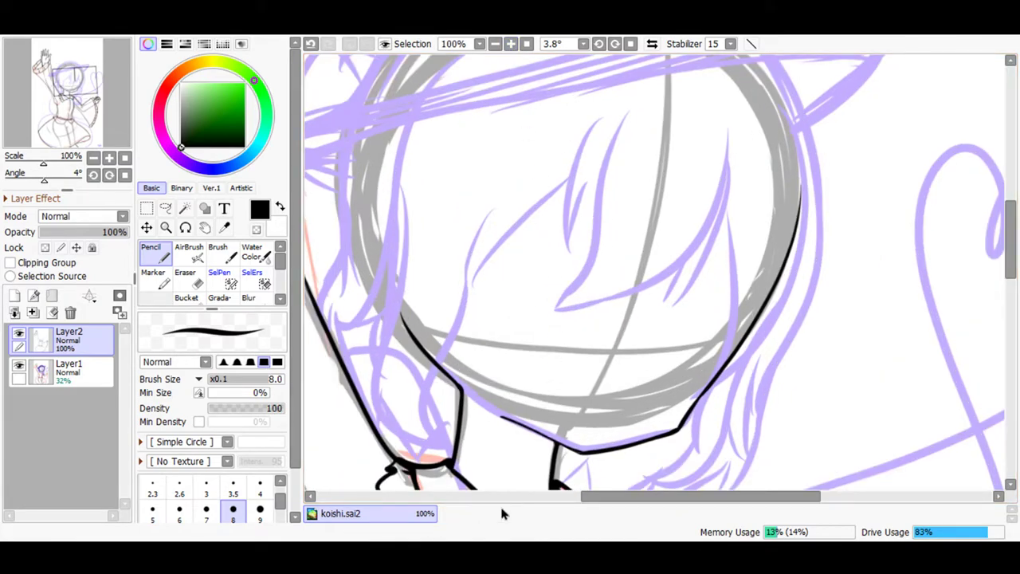
left_click(511, 43)
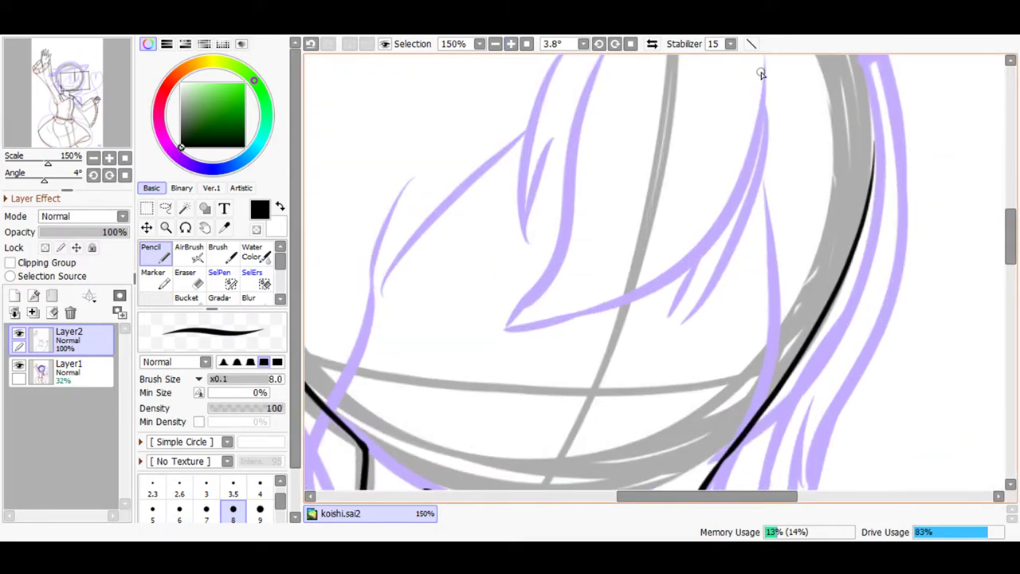
mouse_move(768, 151)
left_mouse_down()
mouse_move(631, 304)
mouse_move(580, 331)
mouse_move(495, 335)
mouse_move(455, 239)
left_mouse_up()
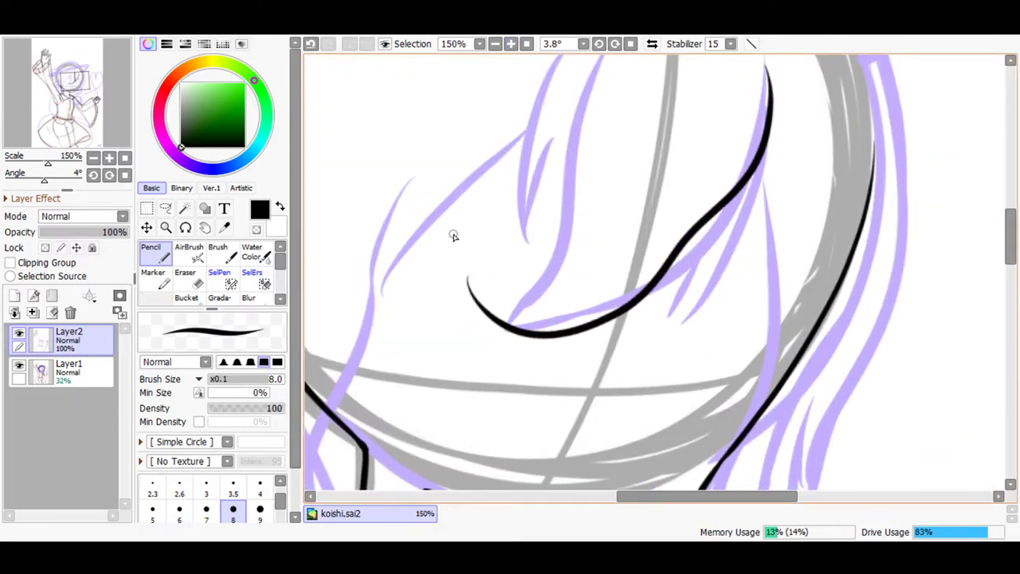
left_click(311, 44)
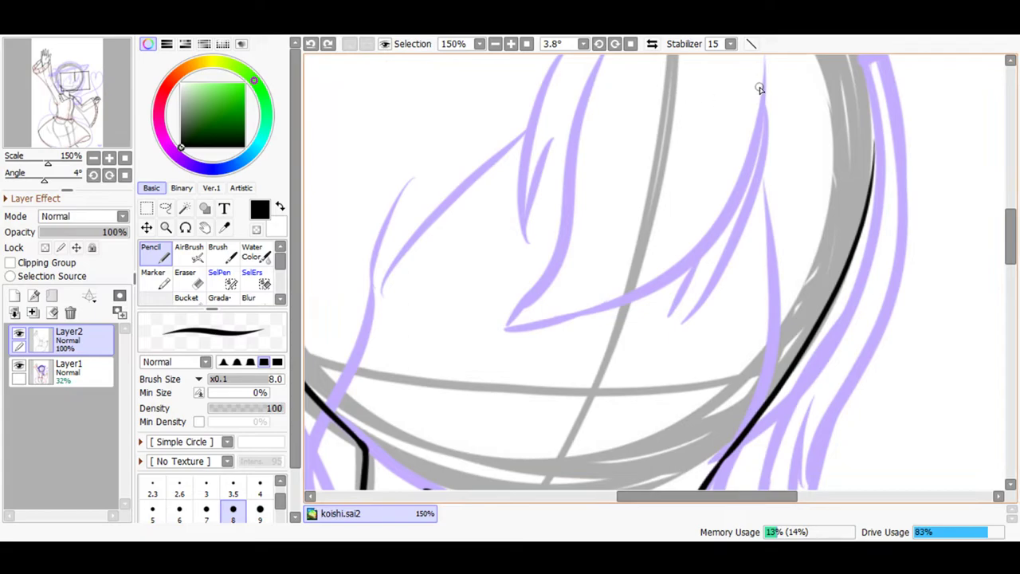
mouse_move(786, 117)
left_mouse_down()
mouse_move(698, 263)
mouse_move(576, 326)
mouse_move(463, 255)
left_mouse_up()
left_click(311, 44)
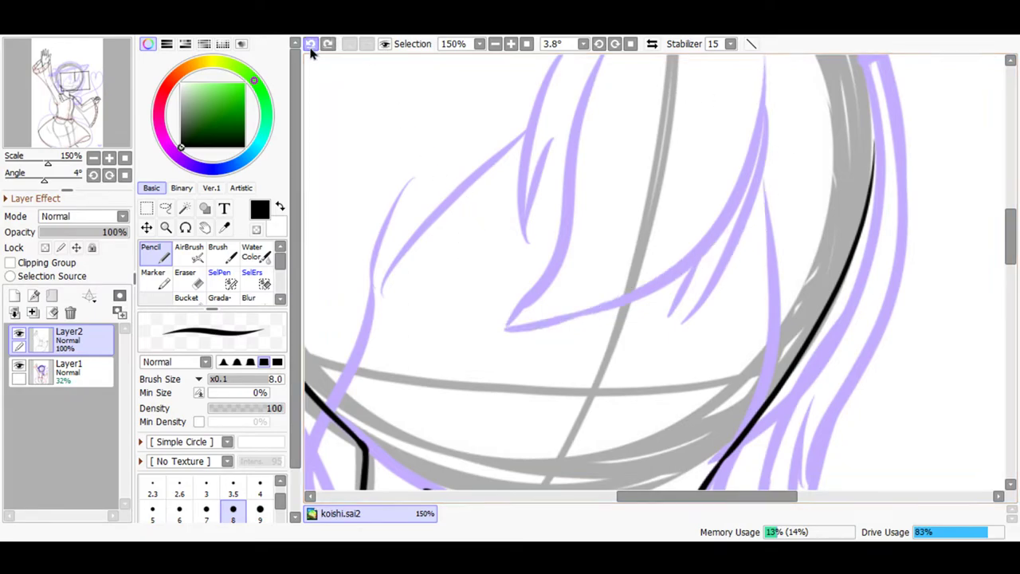
- Ink both edges of the big fringe lock over the face, running down to a shared point
scroll(1006, 250, "up", 3)
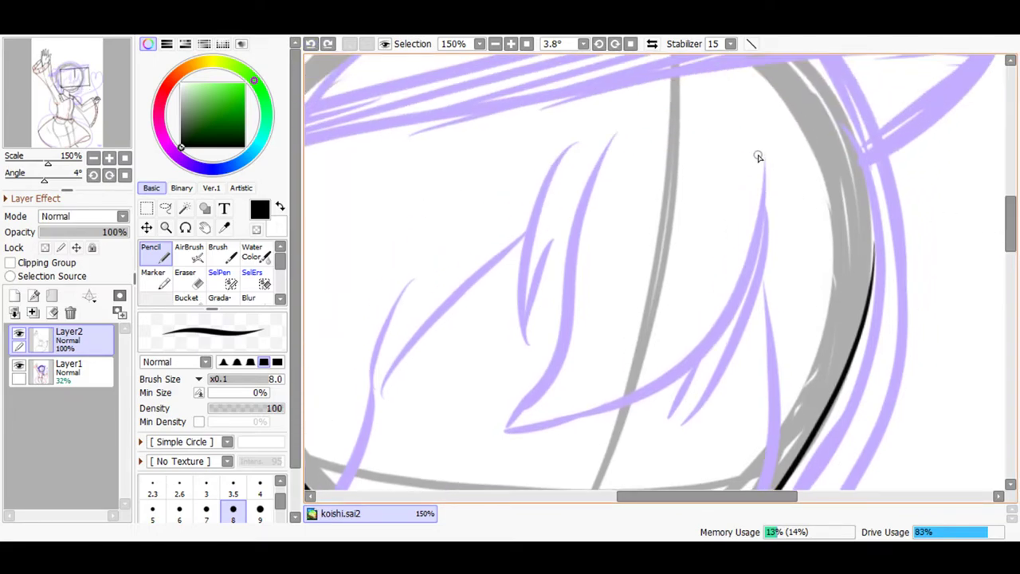
mouse_move(744, 304)
left_mouse_down()
mouse_move(630, 410)
mouse_move(501, 425)
mouse_move(440, 339)
left_mouse_up()
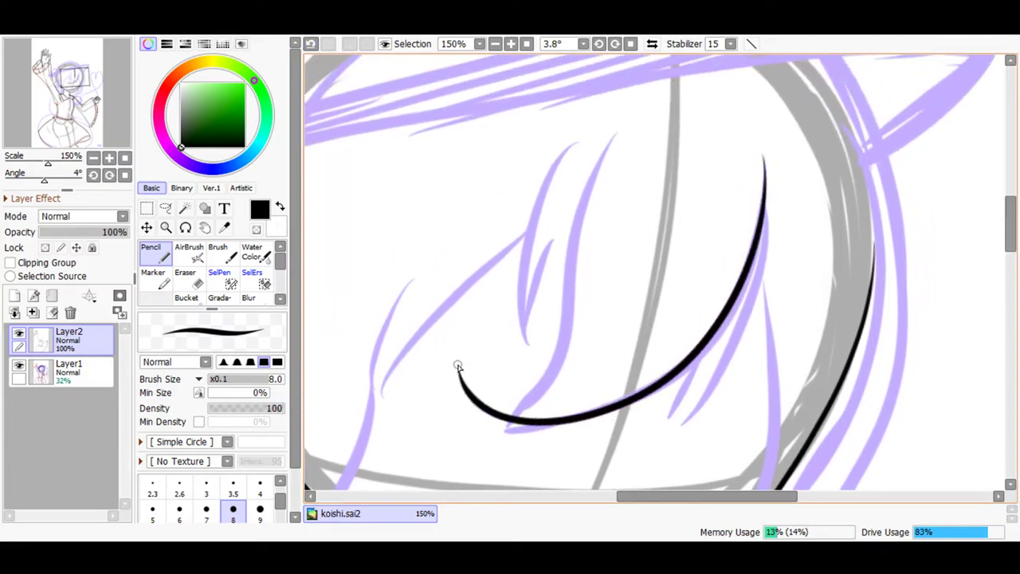
left_click(311, 44)
mouse_move(765, 213)
left_mouse_down()
mouse_move(702, 351)
mouse_move(592, 435)
mouse_move(486, 442)
left_mouse_up()
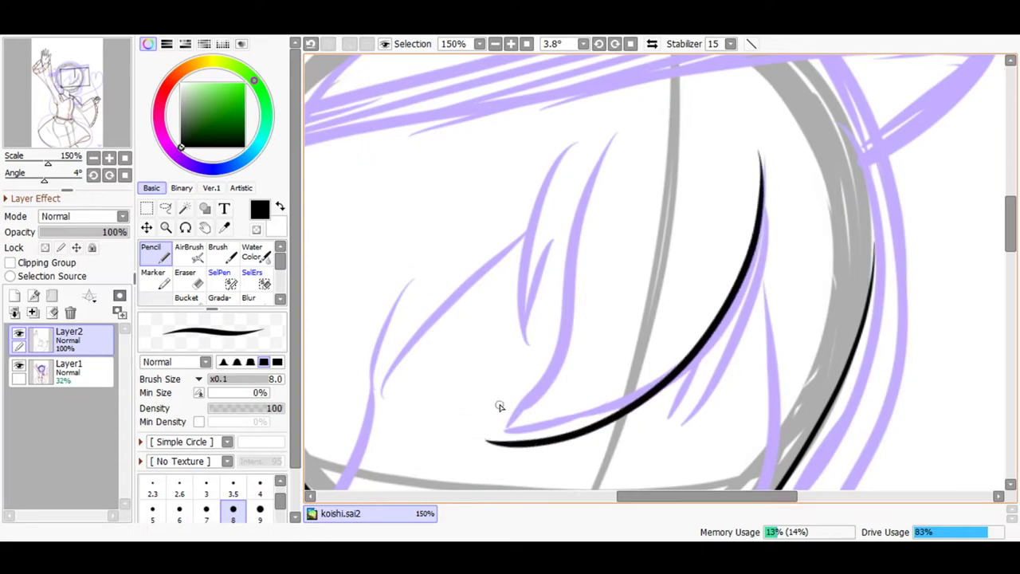
mouse_move(599, 140)
left_mouse_down()
mouse_move(531, 392)
mouse_move(475, 441)
left_mouse_up()
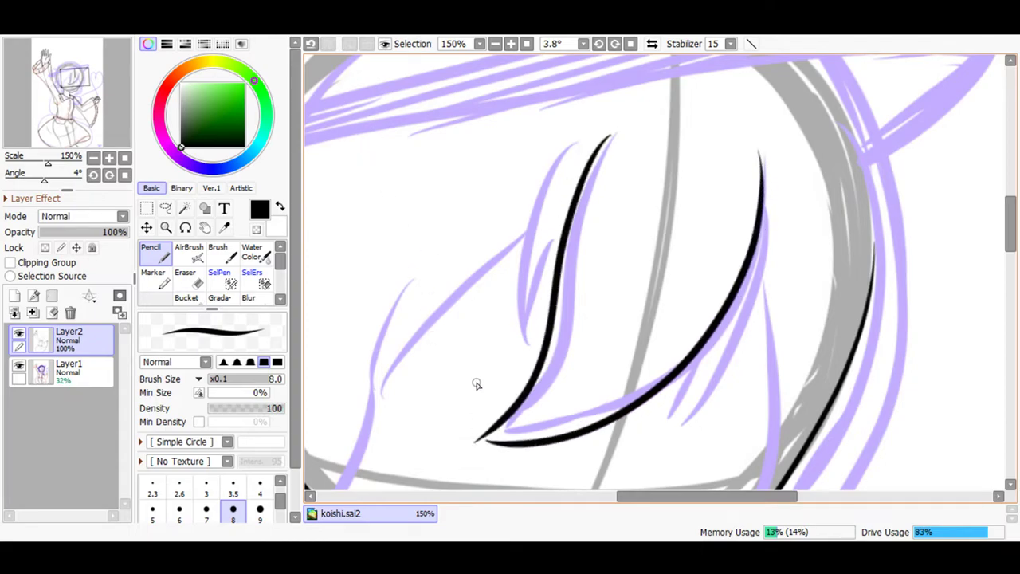
left_click(311, 44)
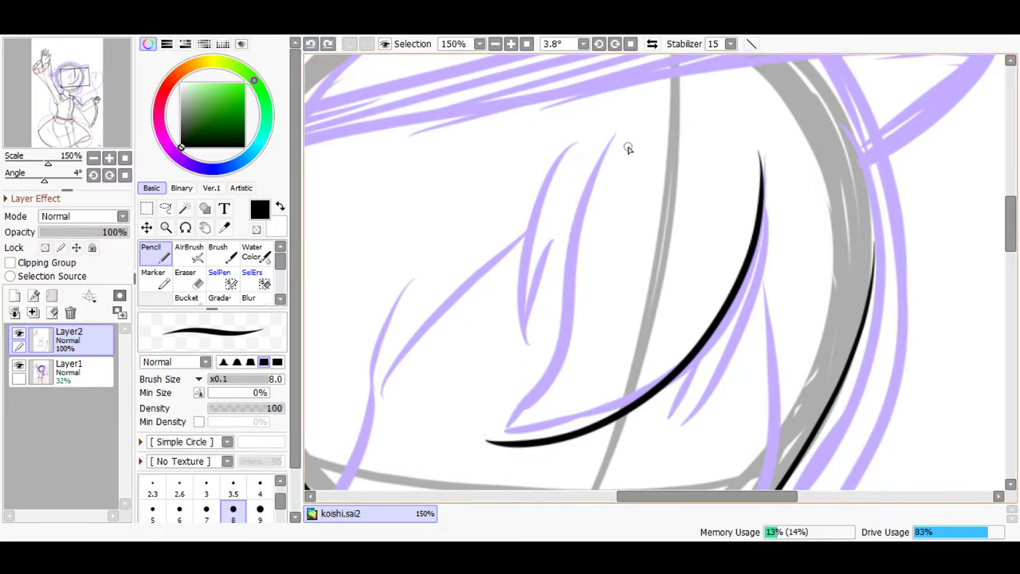
mouse_move(606, 148)
left_mouse_down()
mouse_move(565, 278)
mouse_move(559, 352)
mouse_move(539, 400)
mouse_move(475, 438)
left_mouse_up()
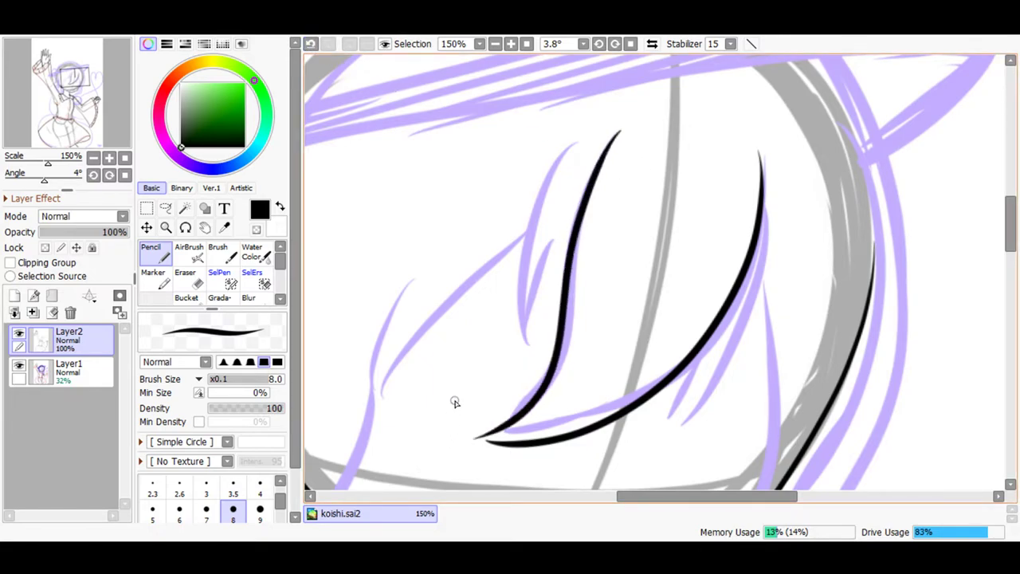
- Join the two edges at the big fringe lock's tip with the Pencil, trim the overshoot with the Eraser, and reshape the point
left_click(511, 43)
left_click_drag(1009, 223, 938, 248)
left_click_drag(376, 333, 315, 311)
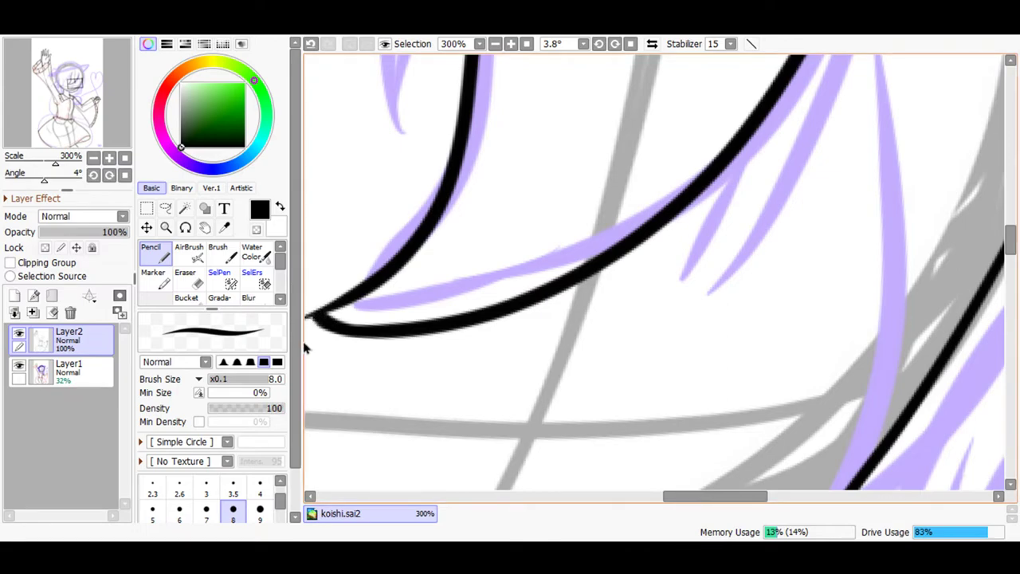
left_click_drag(695, 500, 658, 500)
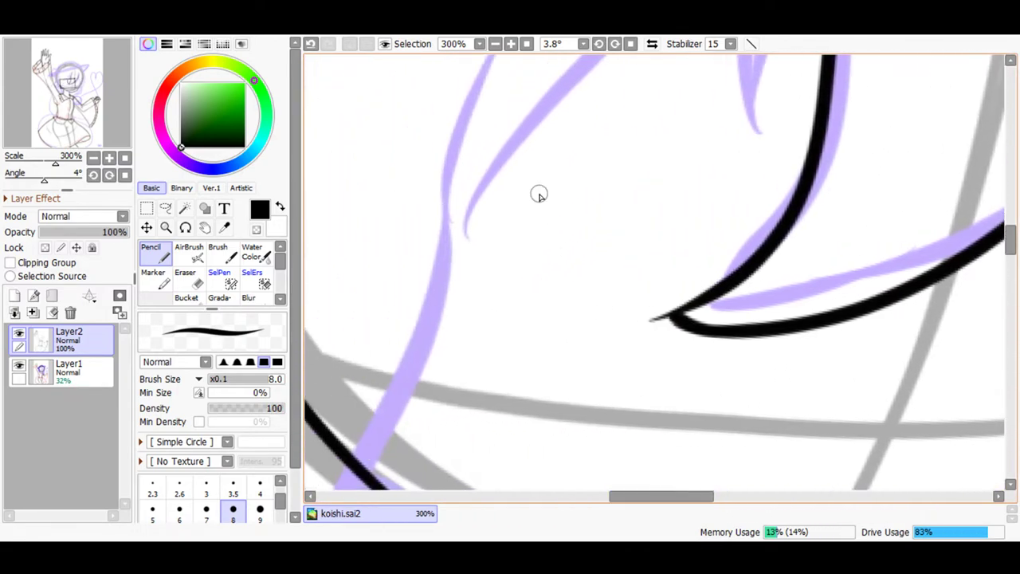
left_click(511, 44)
mouse_move(695, 351)
left_mouse_down()
mouse_move(658, 326)
mouse_move(717, 310)
mouse_move(667, 326)
mouse_move(660, 353)
left_mouse_up()
left_click(187, 279)
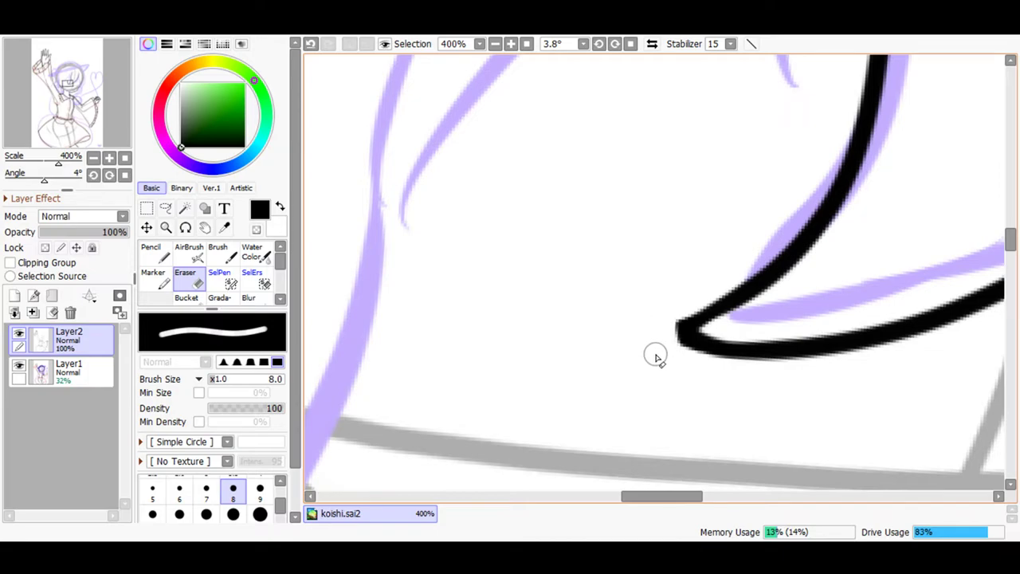
left_click(154, 253)
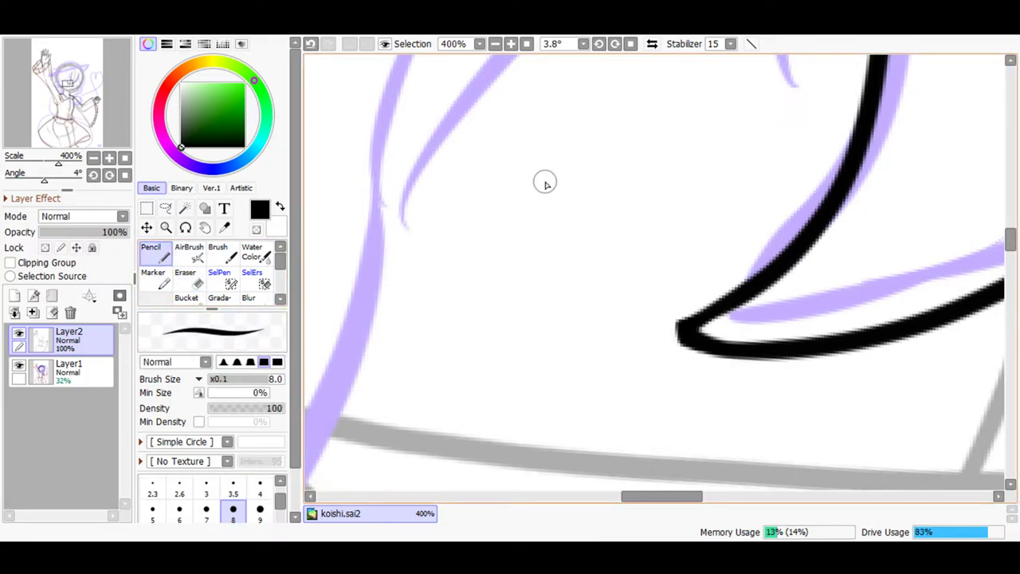
left_click(511, 44)
mouse_move(699, 360)
left_mouse_down()
mouse_move(671, 339)
mouse_move(694, 349)
mouse_move(674, 338)
mouse_move(696, 340)
mouse_move(671, 340)
mouse_move(690, 339)
mouse_move(669, 343)
mouse_move(698, 368)
left_mouse_up()
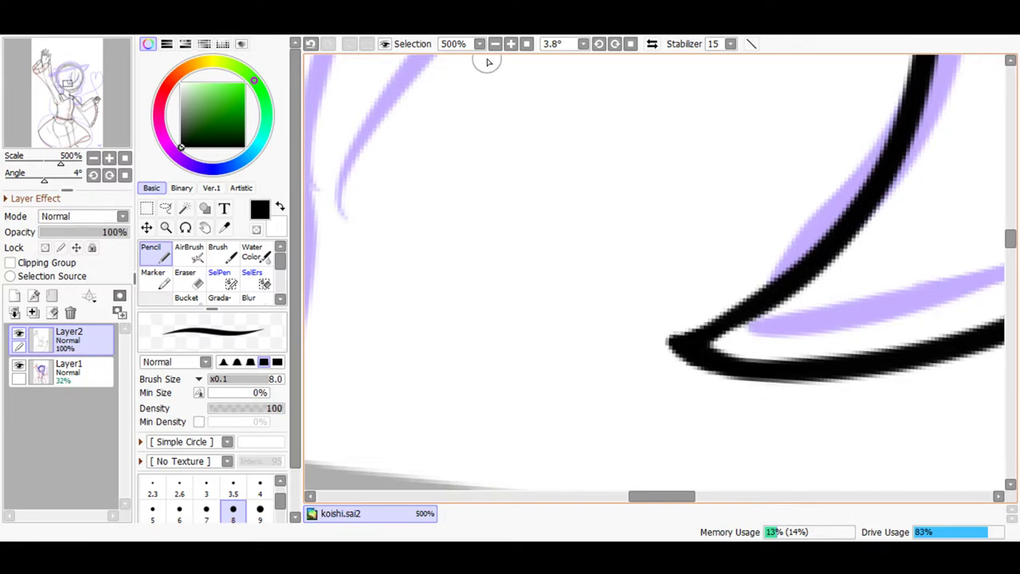
- Ink both edges of the thin pointed strand branching off the big fringe lock
left_click(495, 43)
left_click(495, 43)
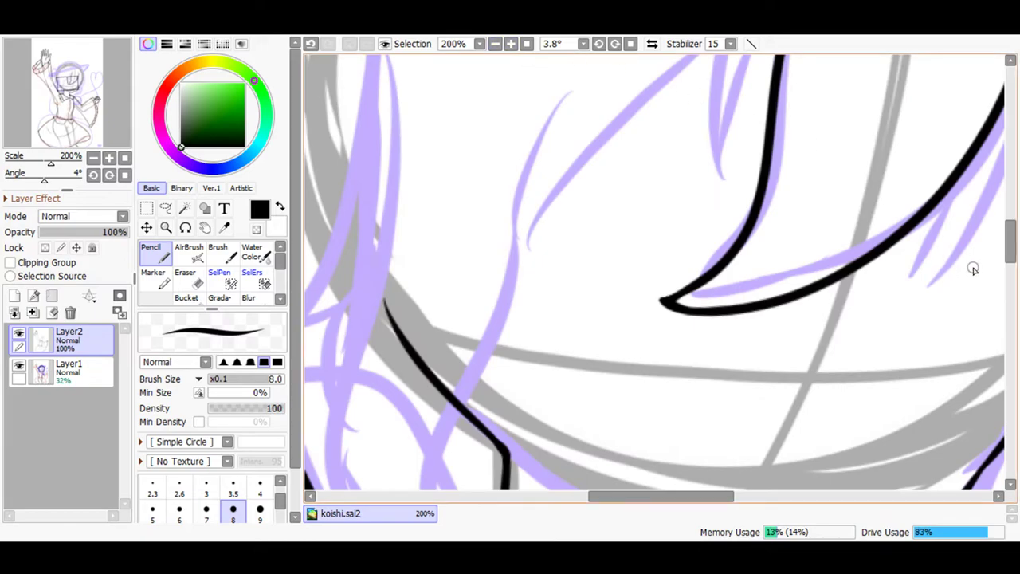
scroll(973, 272, "up", 5)
left_click_drag(705, 355, 724, 433)
scroll(980, 231, "down", 3)
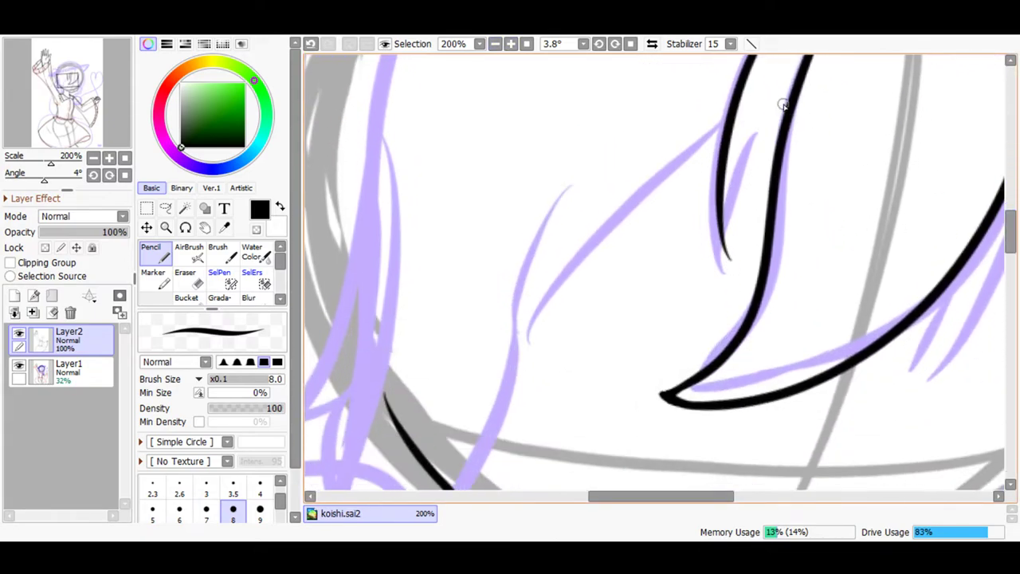
left_click_drag(734, 215, 730, 253)
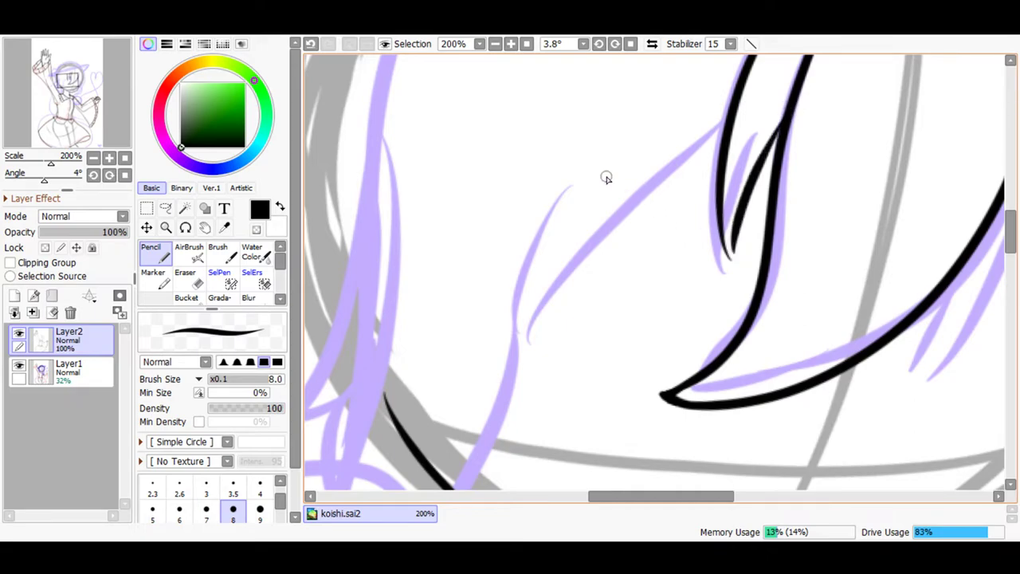
scroll(996, 219, "up", 3)
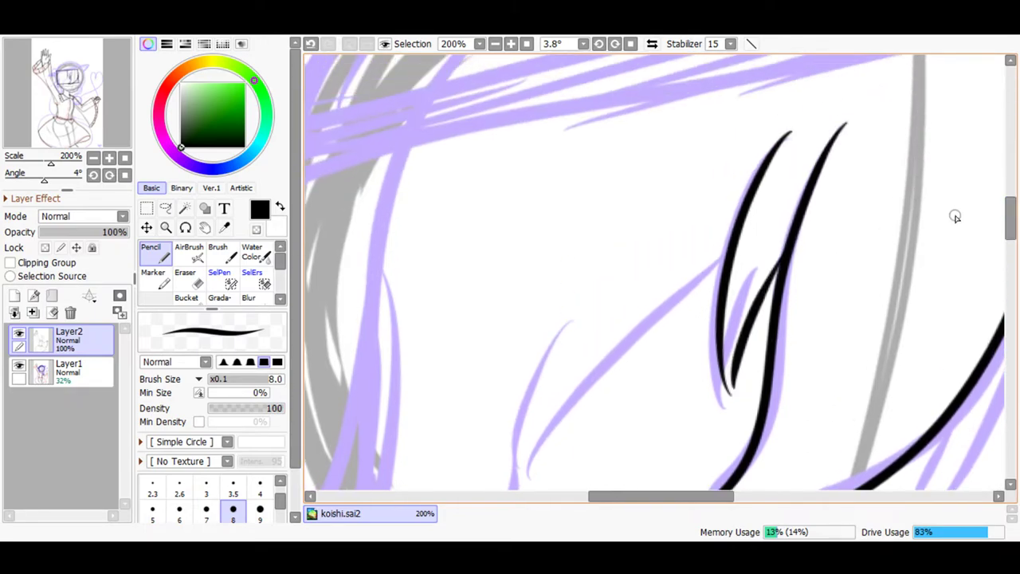
- Thicken the junction where the thin strand meets the big fringe lock and close the strand's pointed tip
left_click(511, 43)
left_click(510, 44)
left_click_drag(885, 285, 911, 261)
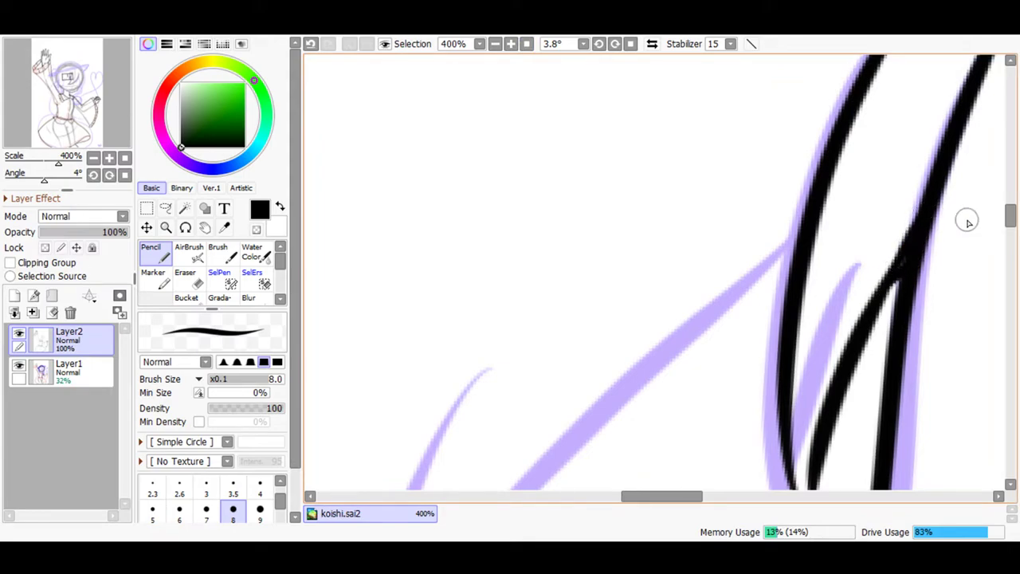
scroll(1007, 217, "down", 5)
mouse_move(810, 224)
left_mouse_down()
mouse_move(805, 255)
mouse_move(792, 195)
left_mouse_up()
left_click_drag(810, 237, 814, 209)
left_click_drag(801, 246, 783, 149)
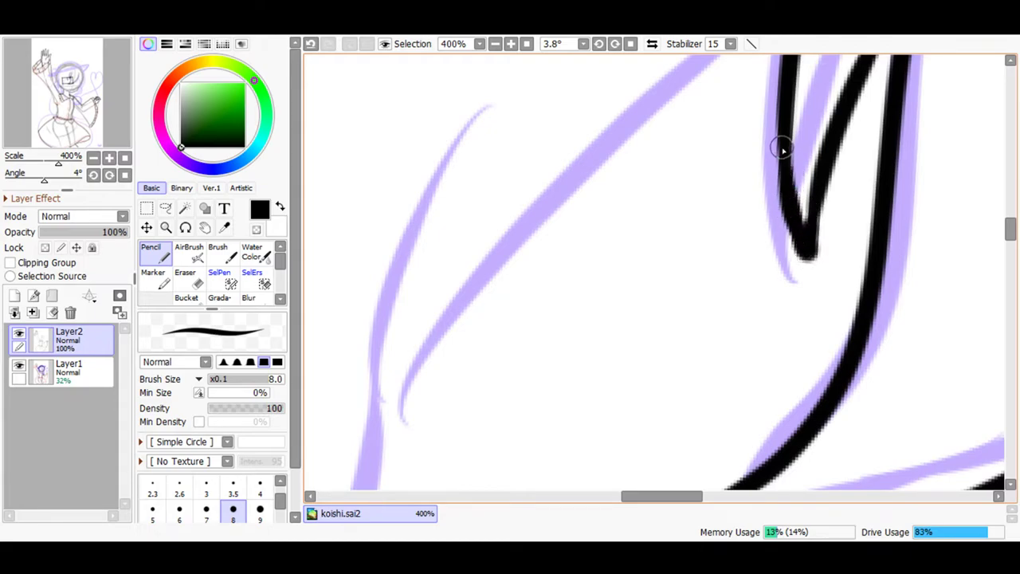
- Ink the inner edge of the next fringe lock, curving down from the thin strand, and discard the outer-edge attempts
left_click(495, 44)
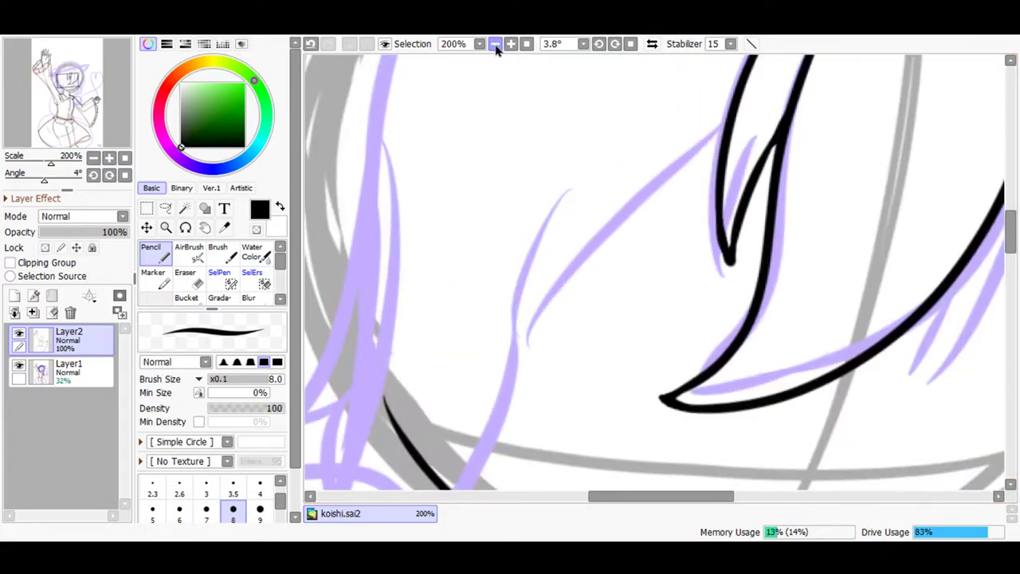
left_click_drag(542, 199, 558, 327)
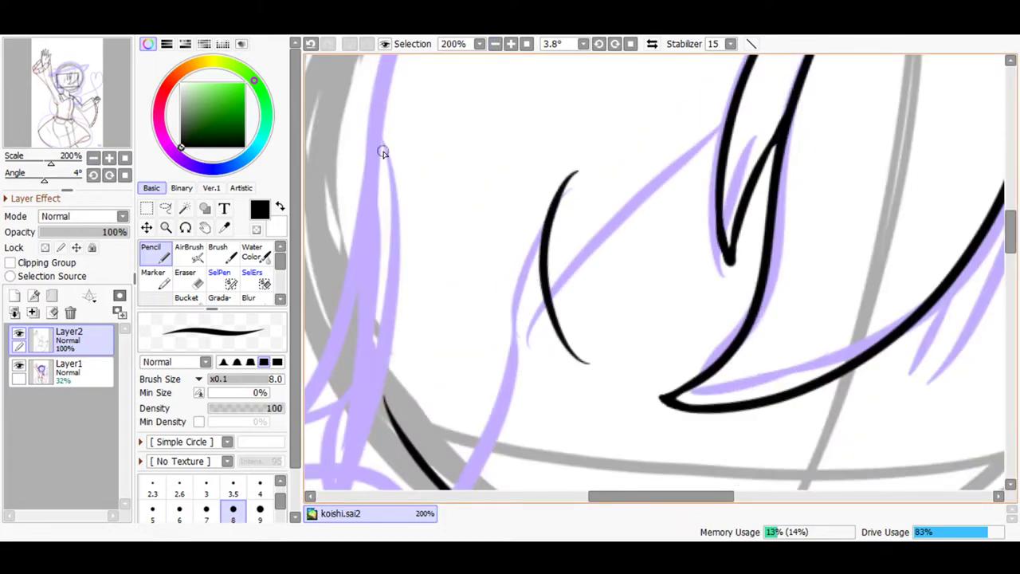
key("ctrl+z")
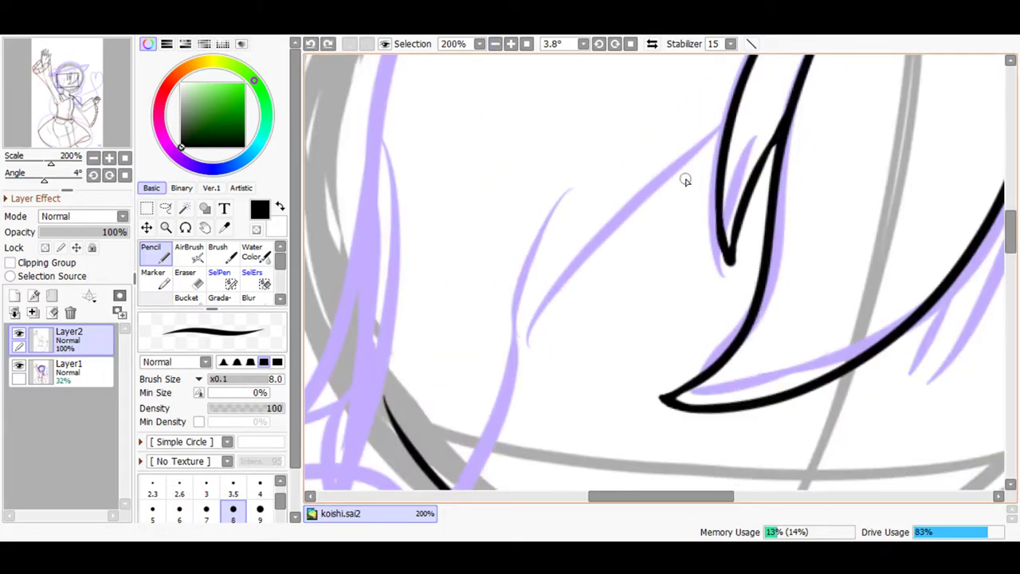
mouse_move(686, 181)
left_mouse_down()
mouse_move(578, 271)
mouse_move(573, 336)
left_mouse_up()
key("ctrl+z")
mouse_move(676, 205)
left_mouse_down()
mouse_move(541, 327)
mouse_move(523, 320)
mouse_move(509, 248)
mouse_move(582, 197)
mouse_move(618, 90)
left_mouse_up()
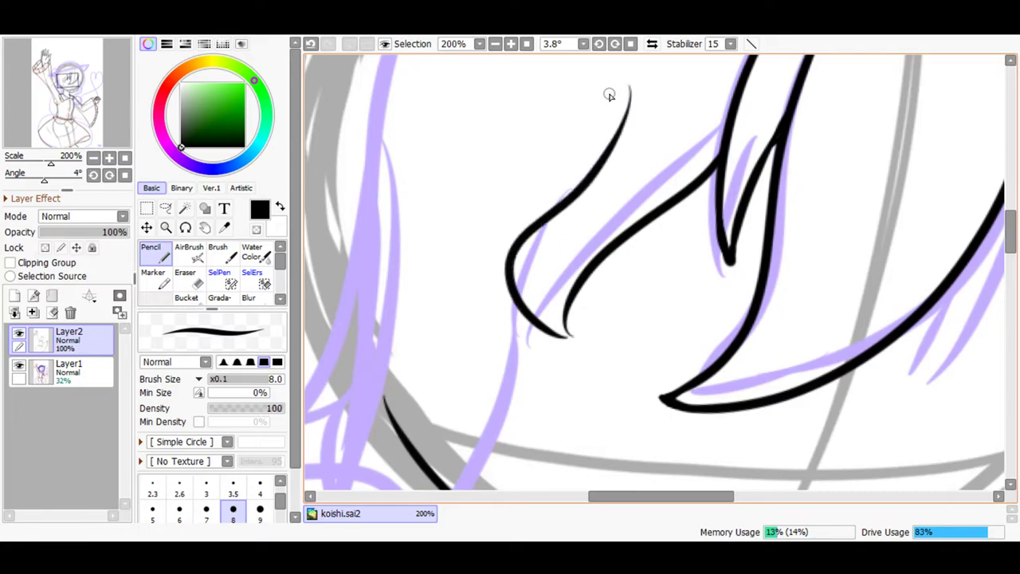
left_click(311, 43)
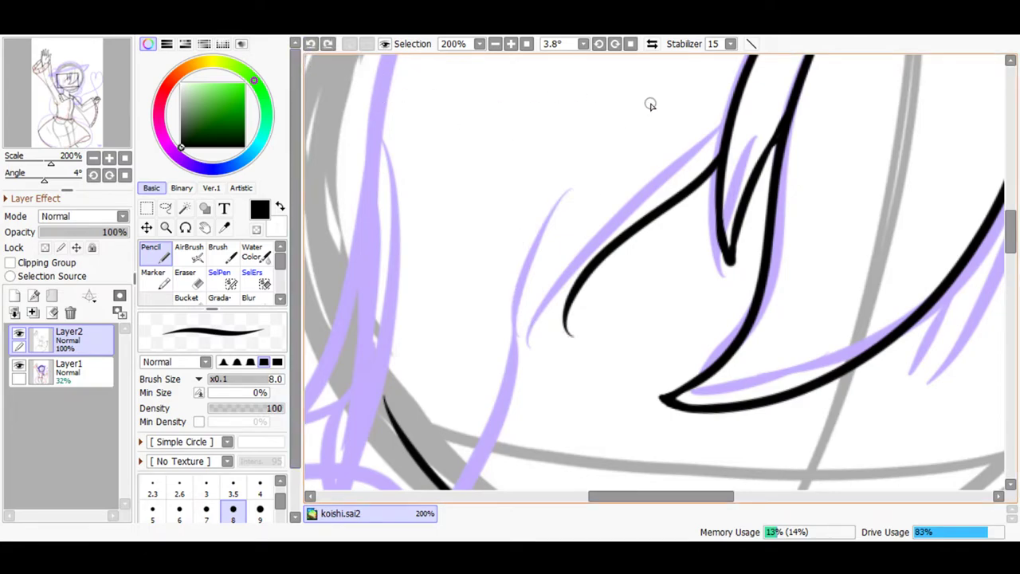
- Ink the outer edge of this fringe lock as a rounded curve ending at the inner edge's tip
mouse_move(651, 112)
left_mouse_down()
mouse_move(526, 193)
mouse_move(490, 289)
mouse_move(565, 358)
left_mouse_up()
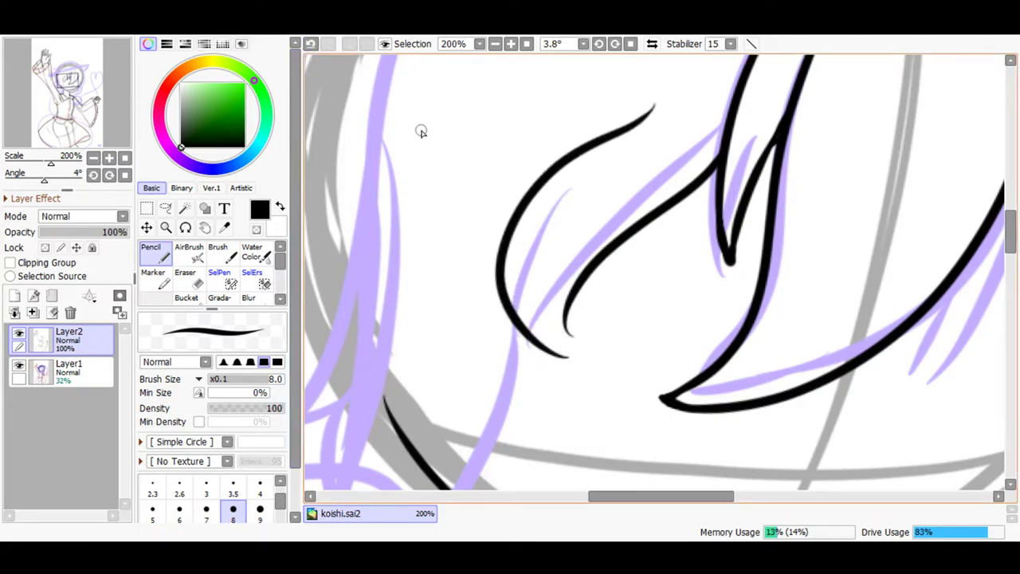
left_click(310, 45)
mouse_move(646, 128)
left_mouse_down()
mouse_move(521, 218)
mouse_move(511, 304)
mouse_move(569, 337)
left_mouse_up()
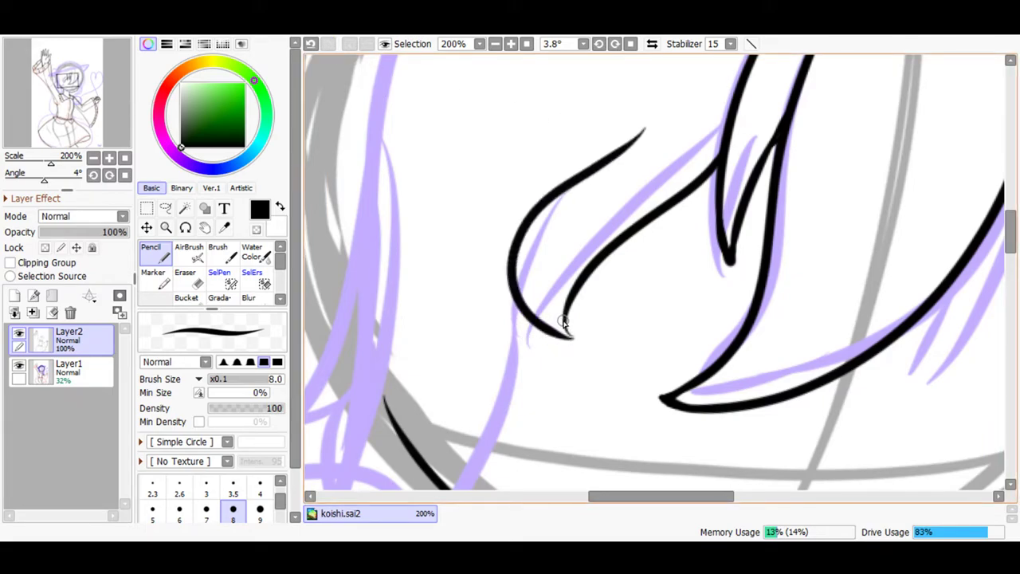
left_click(310, 44)
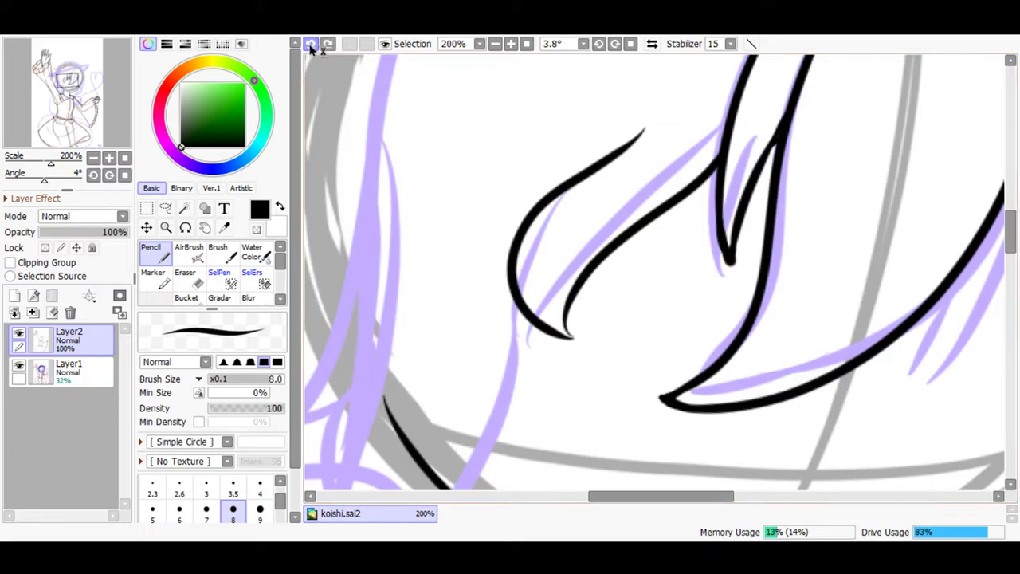
- Thicken and close the rounded fringe lock's tip where its inner and outer edges meet
left_click(511, 44)
left_click_drag(536, 370, 520, 330)
left_click(310, 44)
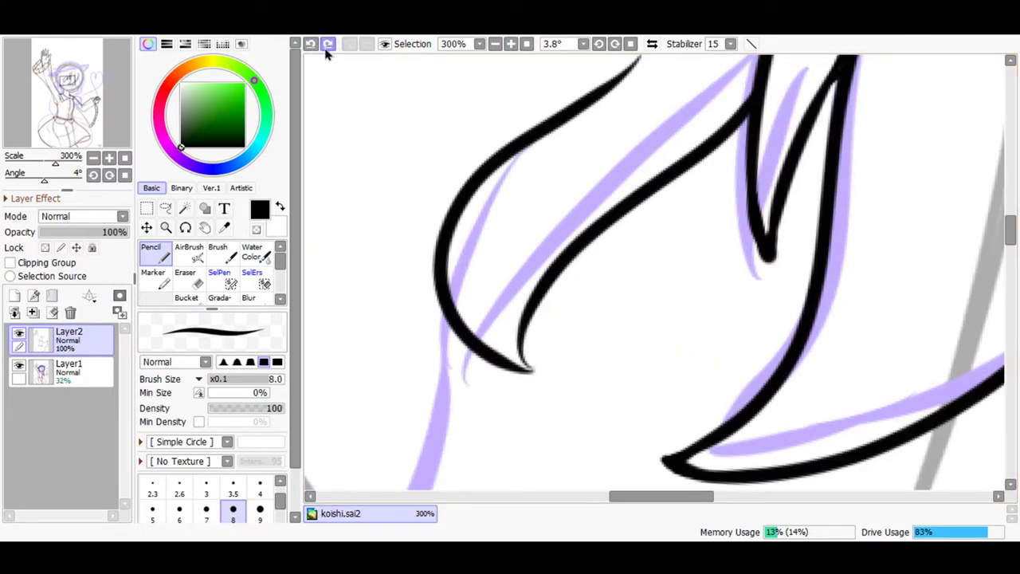
left_click(511, 44)
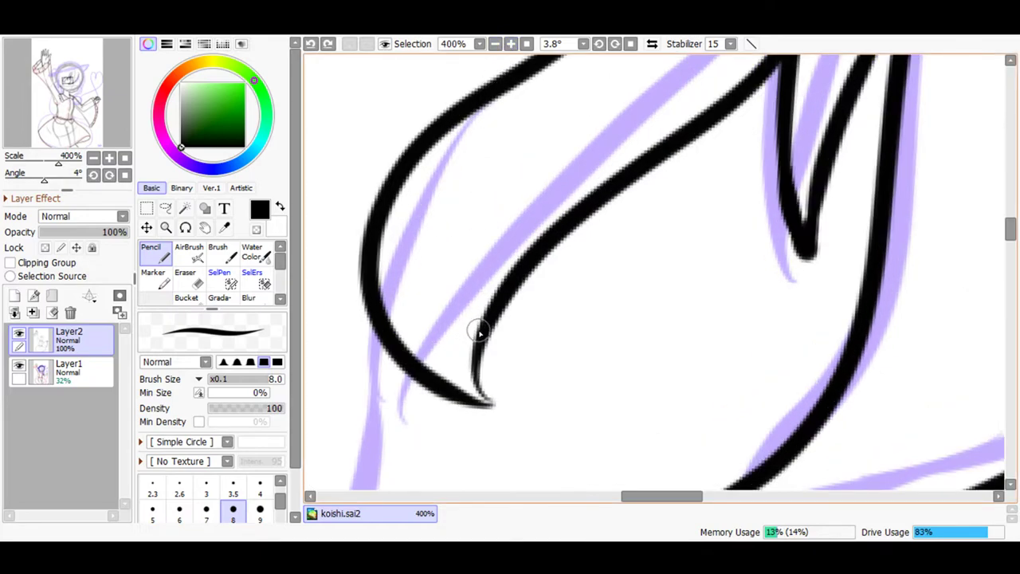
mouse_move(474, 374)
left_mouse_down()
mouse_move(490, 402)
mouse_move(477, 379)
mouse_move(483, 330)
left_mouse_up()
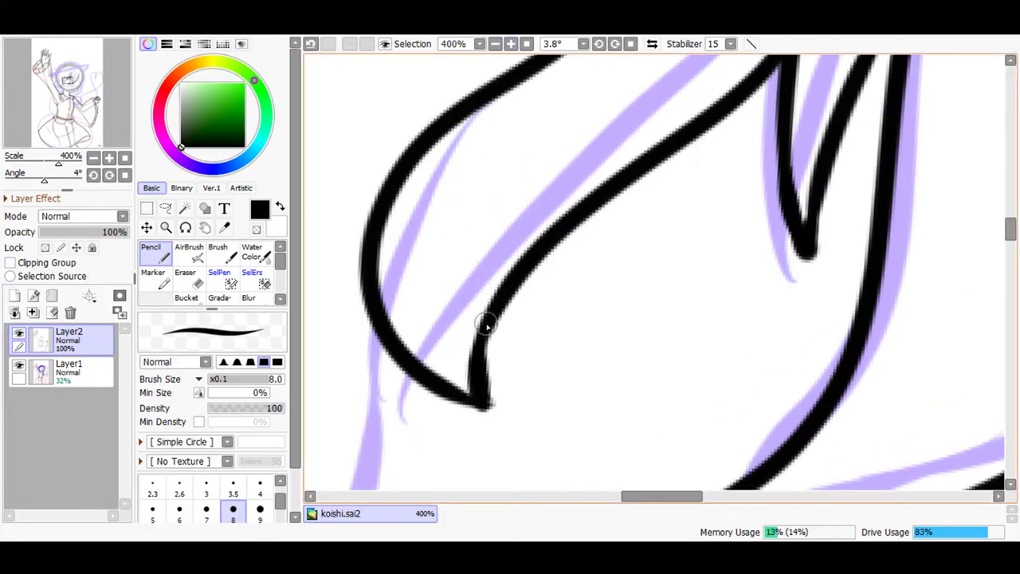
- Extend the rounded fringe lock's tip outward and erase the excess ink along its underside
mouse_move(483, 384)
left_mouse_down()
mouse_move(471, 404)
mouse_move(486, 348)
mouse_move(473, 385)
mouse_move(499, 411)
mouse_move(428, 380)
left_mouse_up()
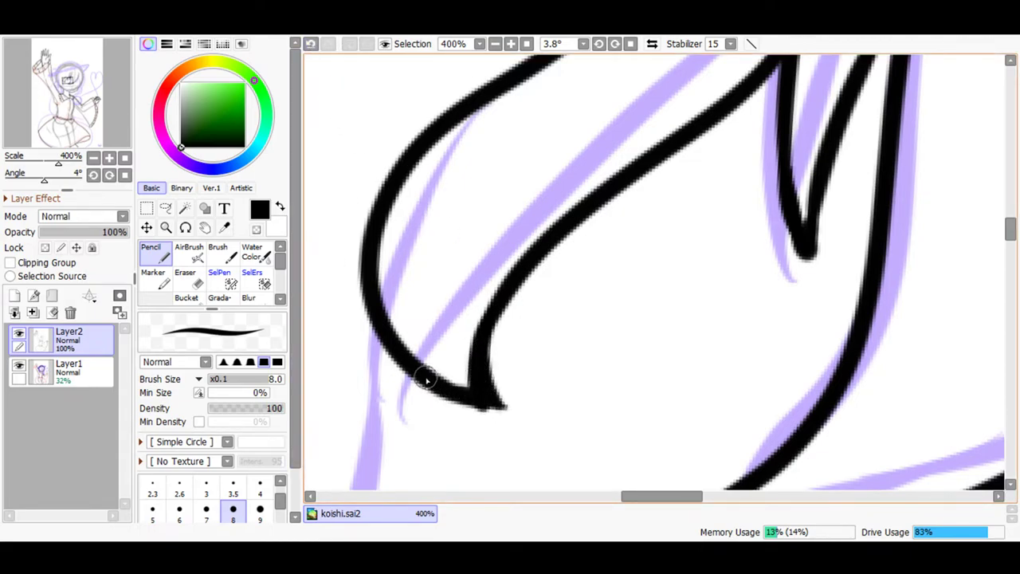
left_click_drag(468, 406, 522, 403)
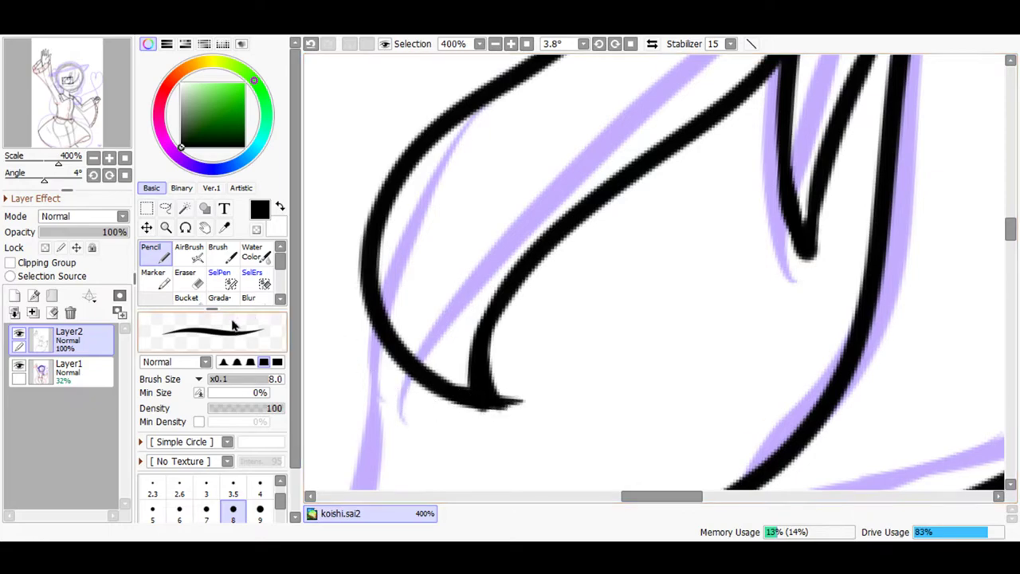
left_click(192, 279)
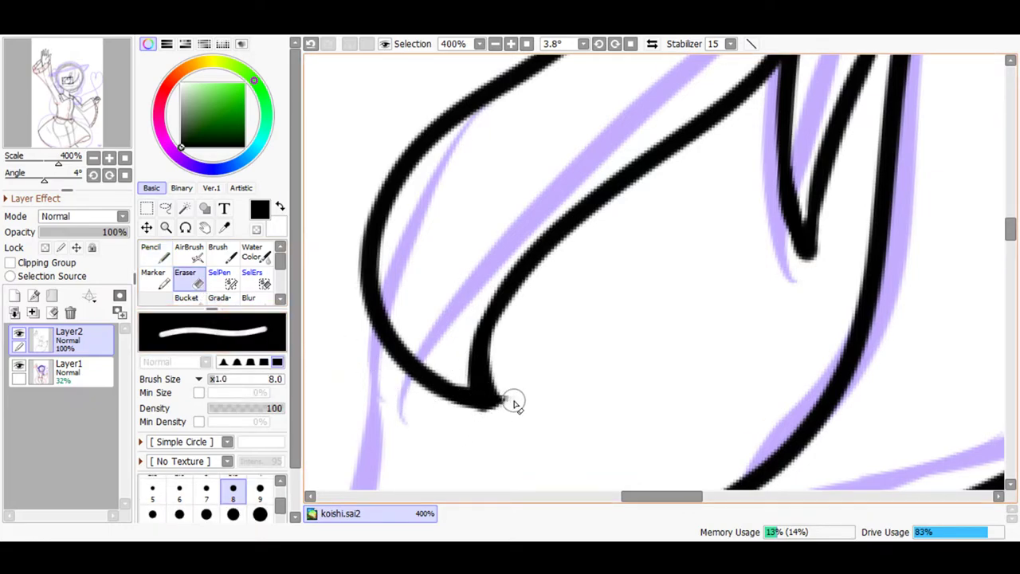
left_click_drag(514, 406, 410, 414)
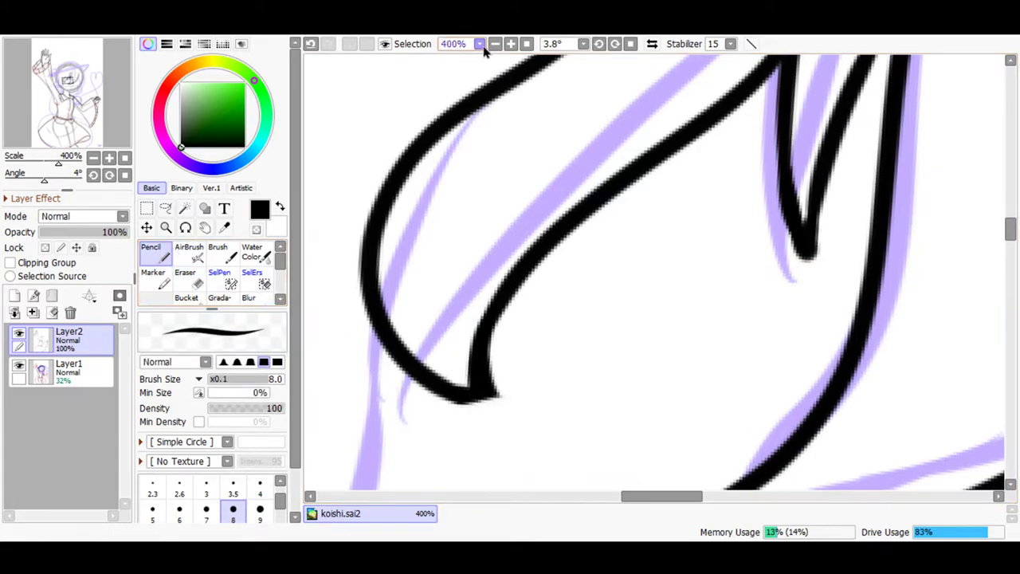
- Redraw the underside of the rounded lock's tip with a short tapering stroke, discarding the thicker attempts
left_click(511, 44)
mouse_move(661, 497)
left_mouse_down()
mouse_move(610, 497)
mouse_move(649, 496)
left_mouse_up()
left_click_drag(1013, 236, 1014, 238)
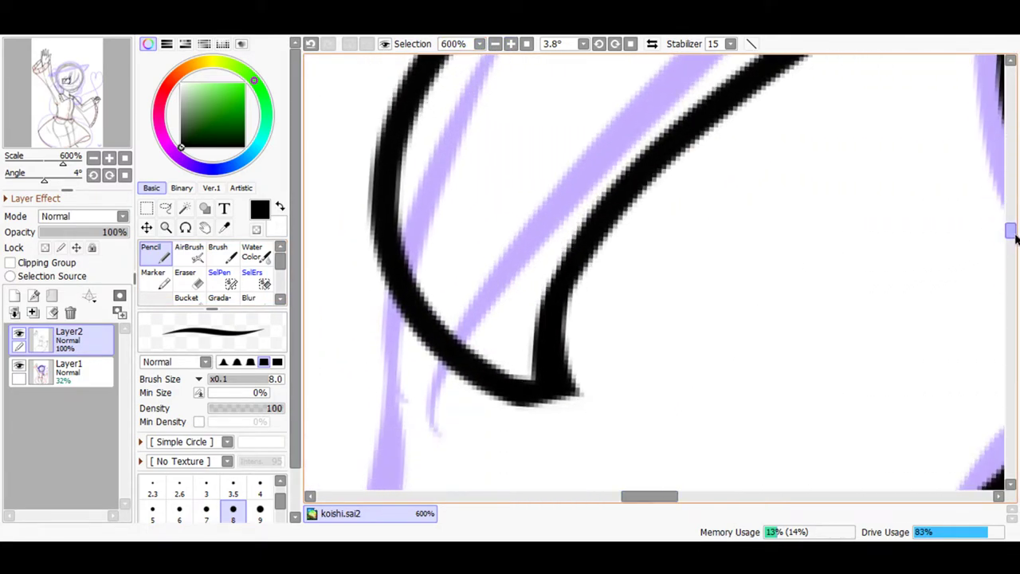
mouse_move(585, 398)
left_mouse_down()
mouse_move(528, 404)
mouse_move(501, 393)
mouse_move(548, 399)
mouse_move(545, 411)
mouse_move(483, 385)
mouse_move(459, 343)
mouse_move(452, 358)
mouse_move(484, 344)
mouse_move(479, 319)
left_mouse_up()
left_click(310, 46)
left_click(310, 46)
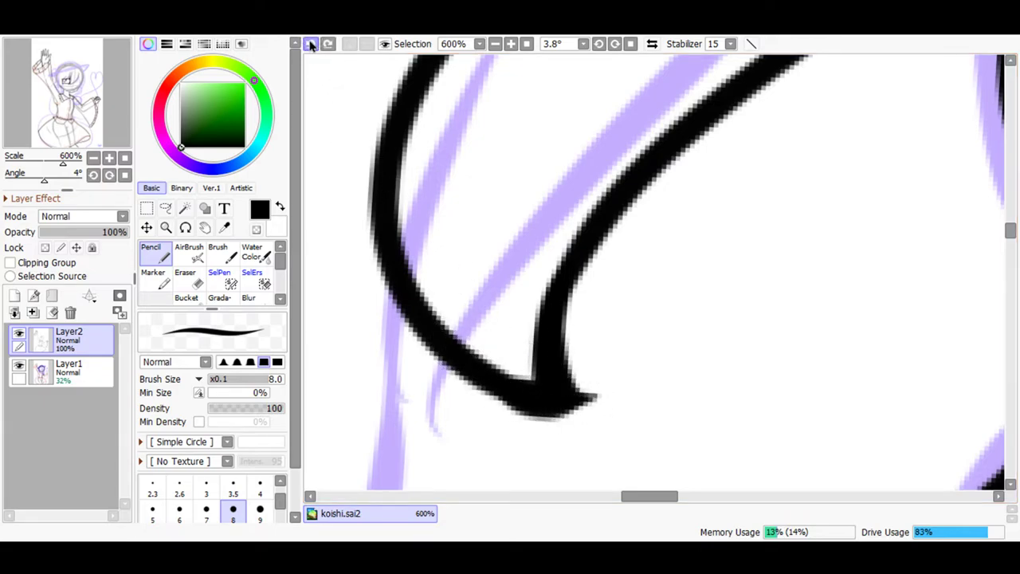
left_click(310, 46)
mouse_move(547, 355)
left_mouse_down()
mouse_move(582, 402)
mouse_move(485, 389)
mouse_move(518, 405)
mouse_move(455, 364)
mouse_move(473, 357)
mouse_move(510, 405)
mouse_move(364, 279)
left_mouse_up()
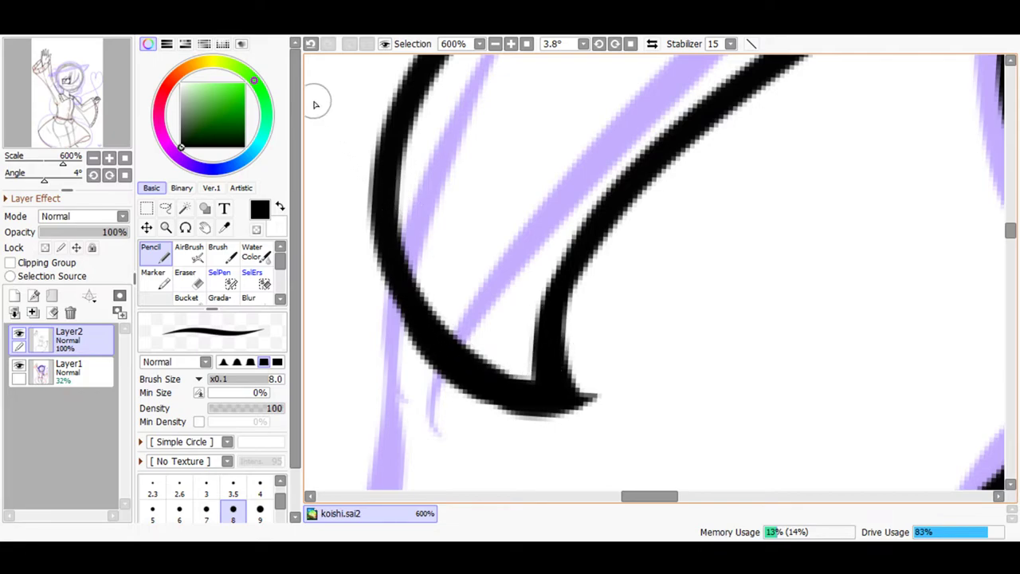
left_click(310, 45)
left_click(310, 46)
left_click(309, 46)
mouse_move(569, 410)
left_mouse_down()
mouse_move(533, 370)
mouse_move(586, 393)
mouse_move(528, 347)
mouse_move(558, 393)
mouse_move(510, 400)
mouse_move(555, 401)
mouse_move(444, 376)
left_mouse_up()
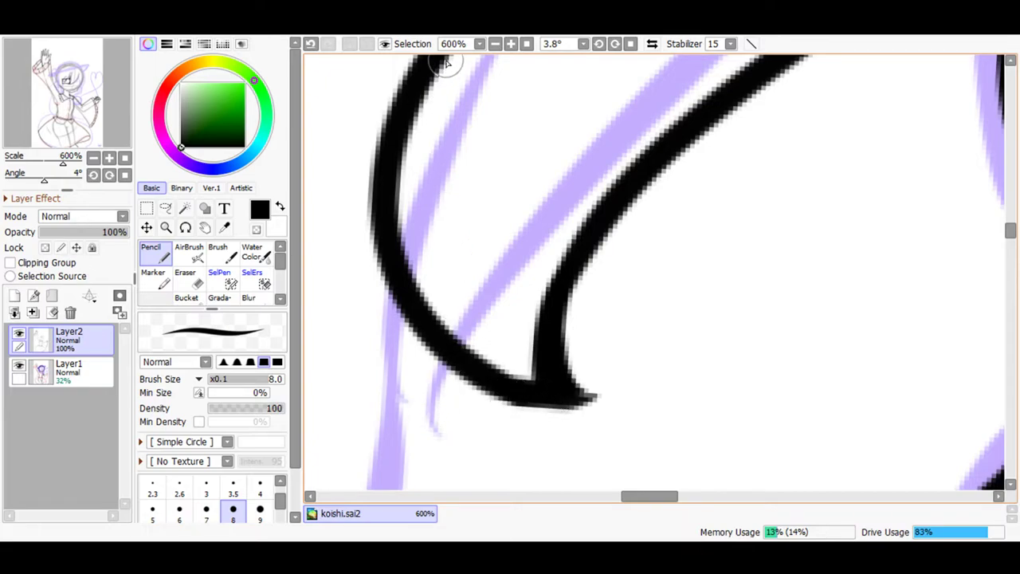
- Ink the inner edge of the side lock as an S-curve from the rounded fringe lock down across the jaw line
left_click(495, 44)
left_click(495, 44)
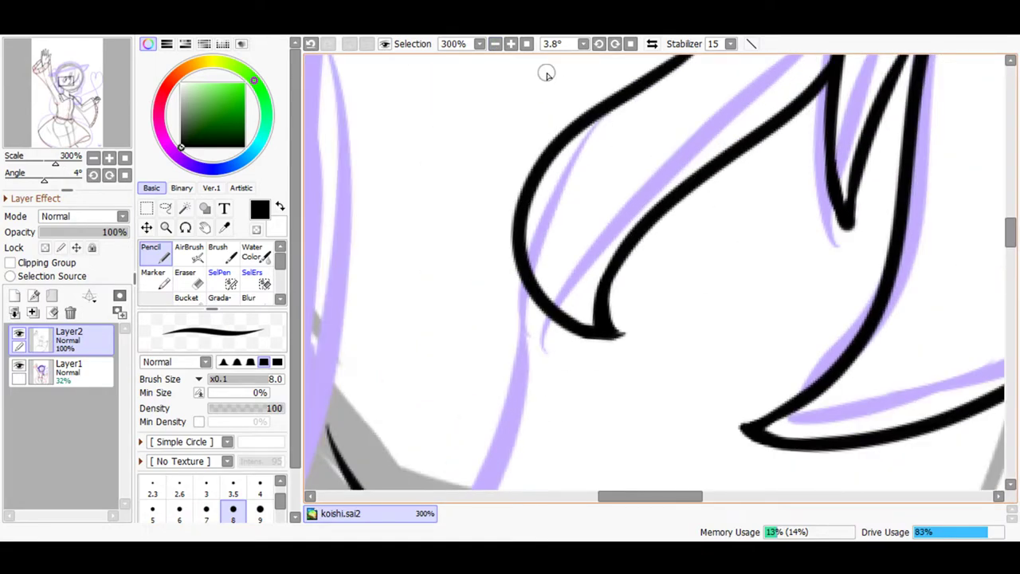
left_click(495, 44)
left_click(494, 44)
left_click(510, 44)
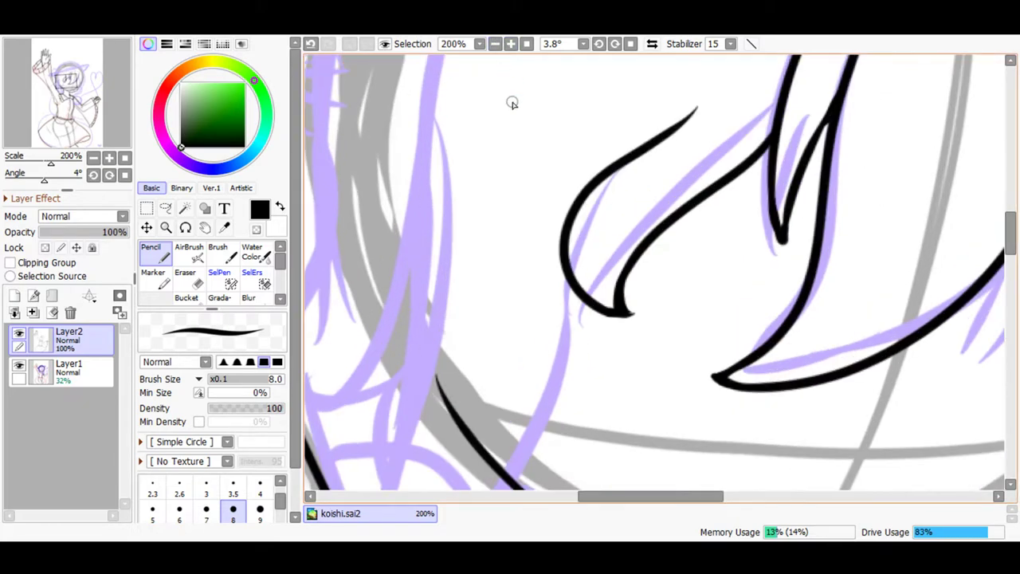
left_click_drag(576, 299, 483, 487)
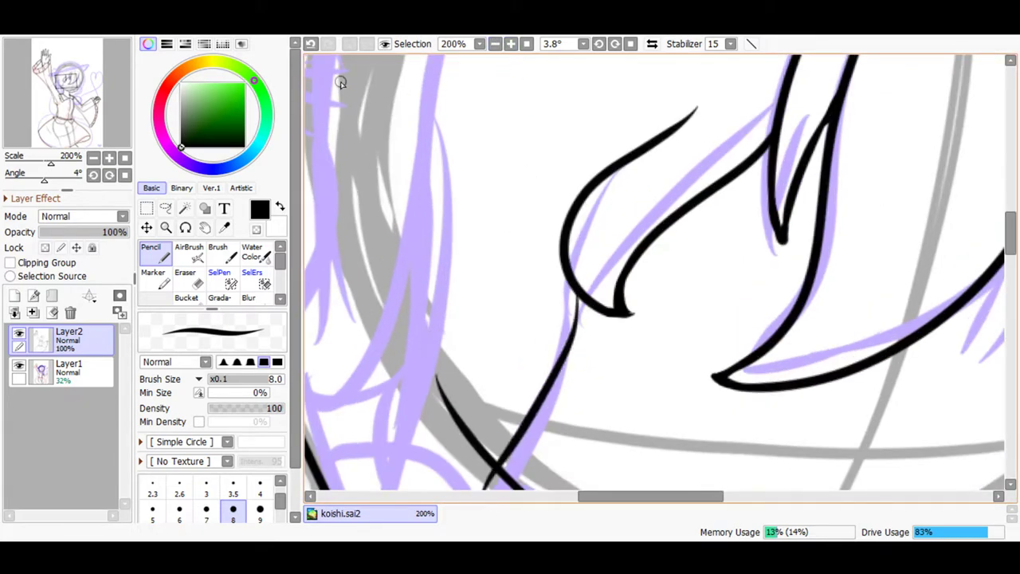
left_click(311, 44)
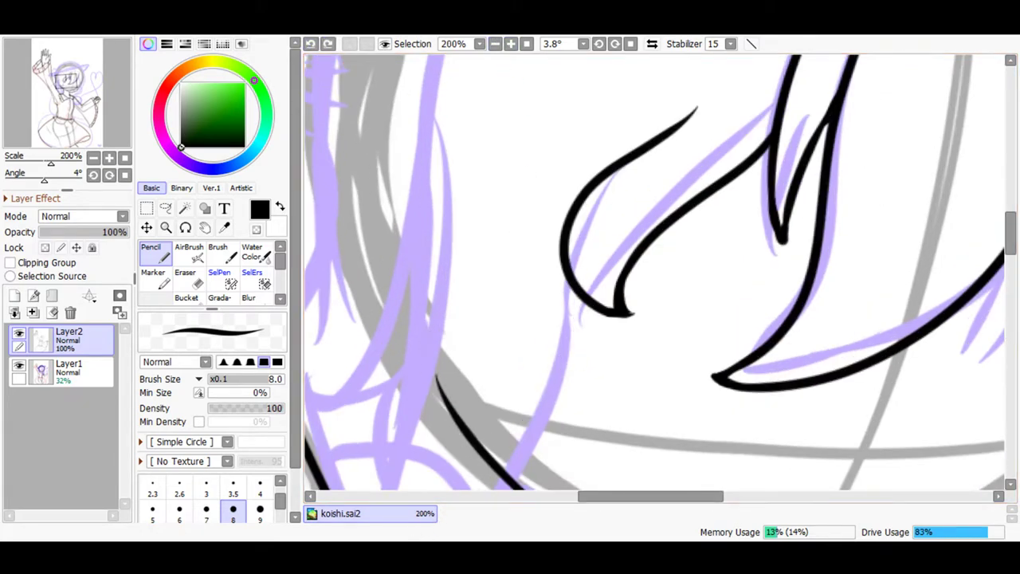
scroll(984, 241, "down", 3)
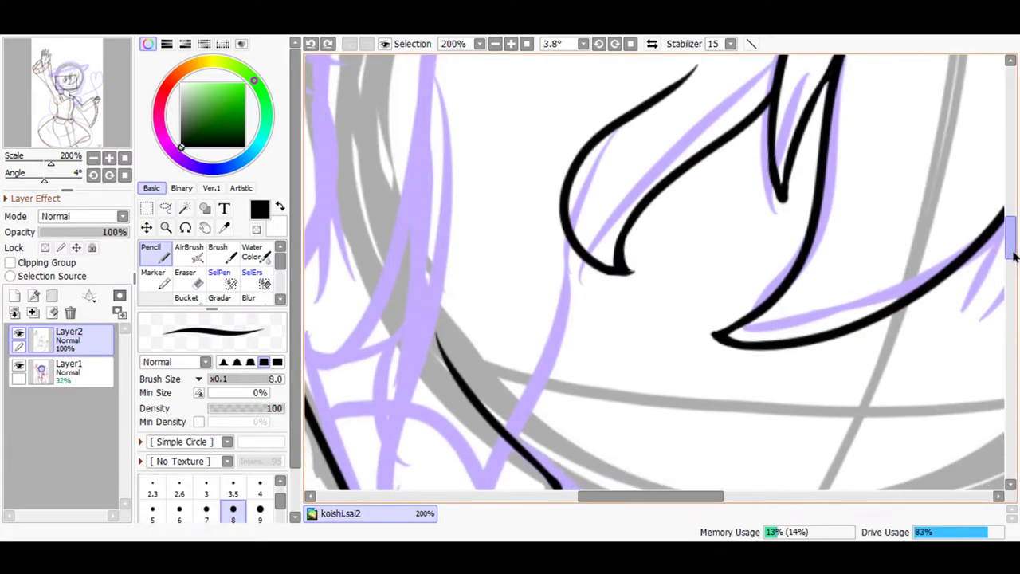
mouse_move(568, 141)
left_mouse_down()
mouse_move(546, 298)
mouse_move(470, 422)
mouse_move(514, 458)
left_mouse_up()
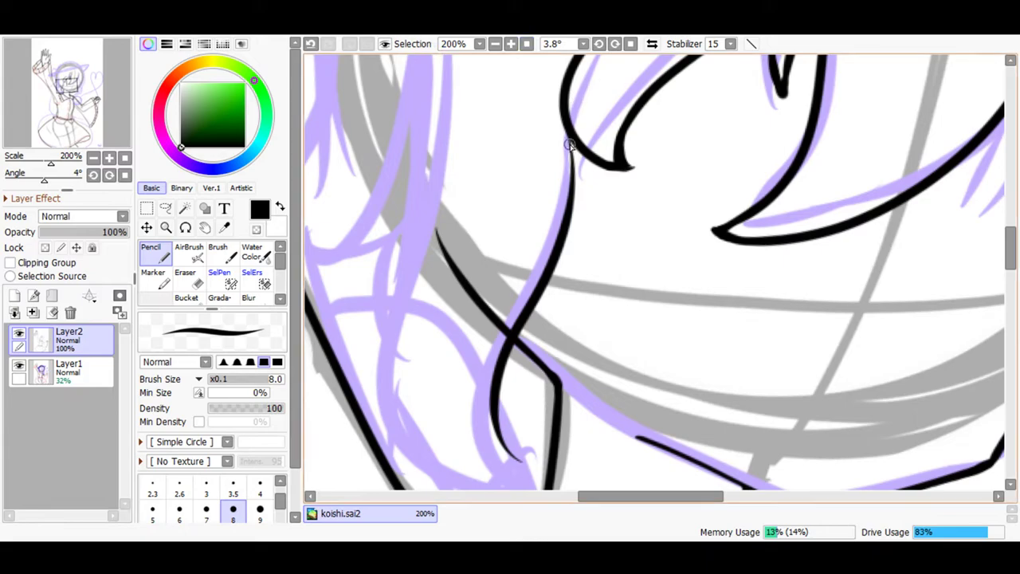
left_click(310, 44)
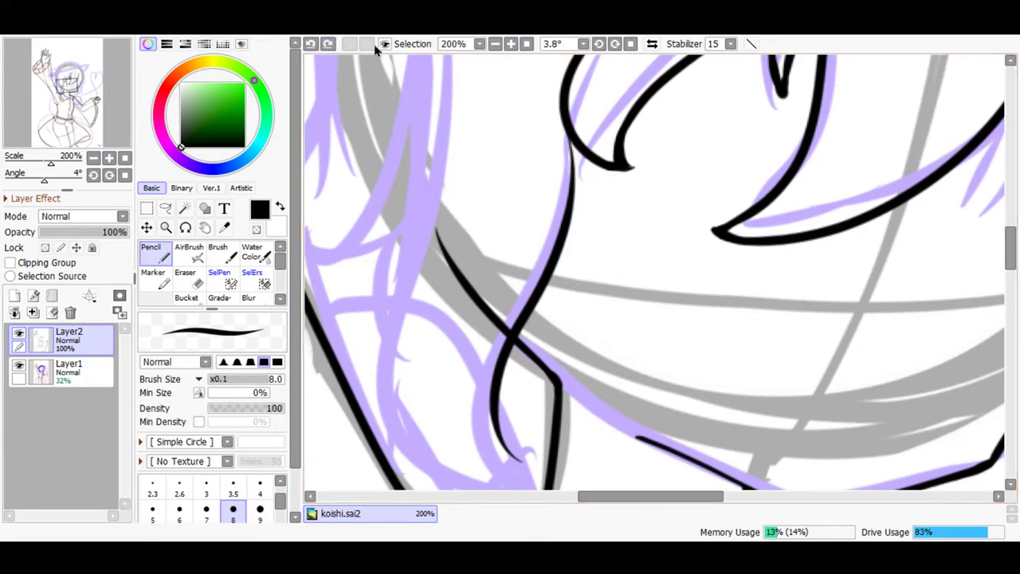
- Ink the outer edge of the same side lock, curving down beyond the jaw line towards the inner edge's lower end
left_click(510, 44)
left_click(510, 44)
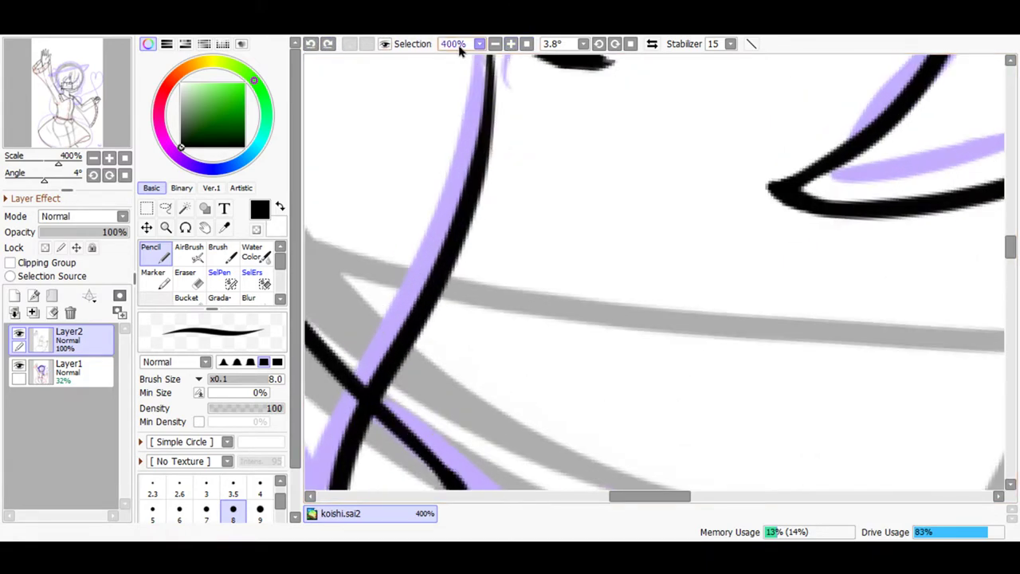
left_click(495, 44)
left_click(495, 44)
left_click(494, 44)
mouse_move(552, 411)
left_mouse_down()
mouse_move(511, 177)
mouse_move(510, 285)
mouse_move(472, 367)
mouse_move(551, 416)
left_mouse_up()
left_click(310, 43)
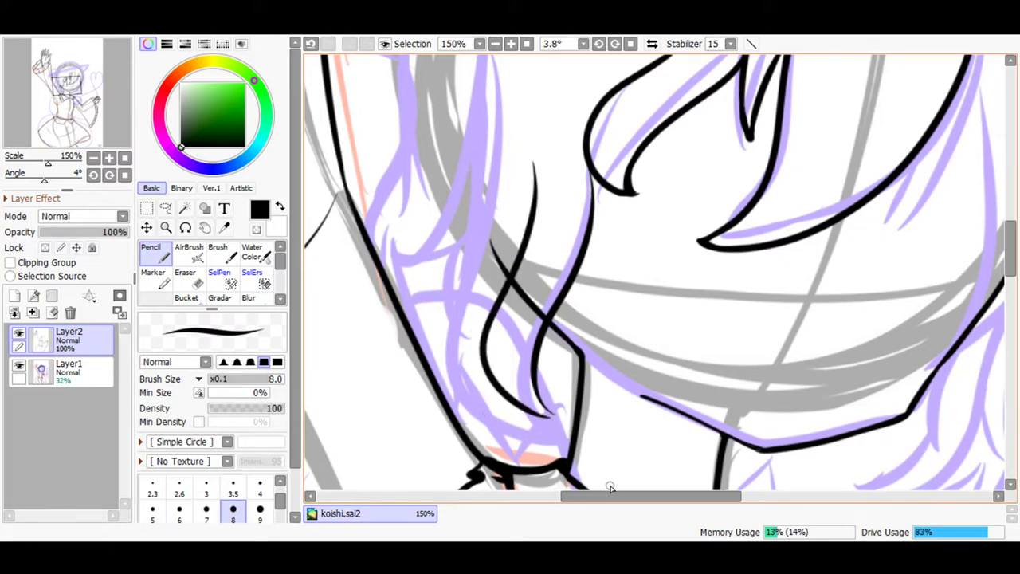
mouse_move(494, 177)
left_mouse_down()
mouse_move(441, 261)
mouse_move(365, 226)
left_mouse_up()
left_click(309, 44)
mouse_move(453, 130)
left_mouse_down()
mouse_move(464, 247)
mouse_move(409, 225)
left_mouse_up()
key("ctrl+z")
- Ink the hooked lock outside the face with its upper and lower edges, plus the curved strand edge hanging beneath it
mouse_move(480, 71)
left_mouse_down()
mouse_move(461, 211)
mouse_move(406, 247)
mouse_move(490, 261)
left_mouse_up()
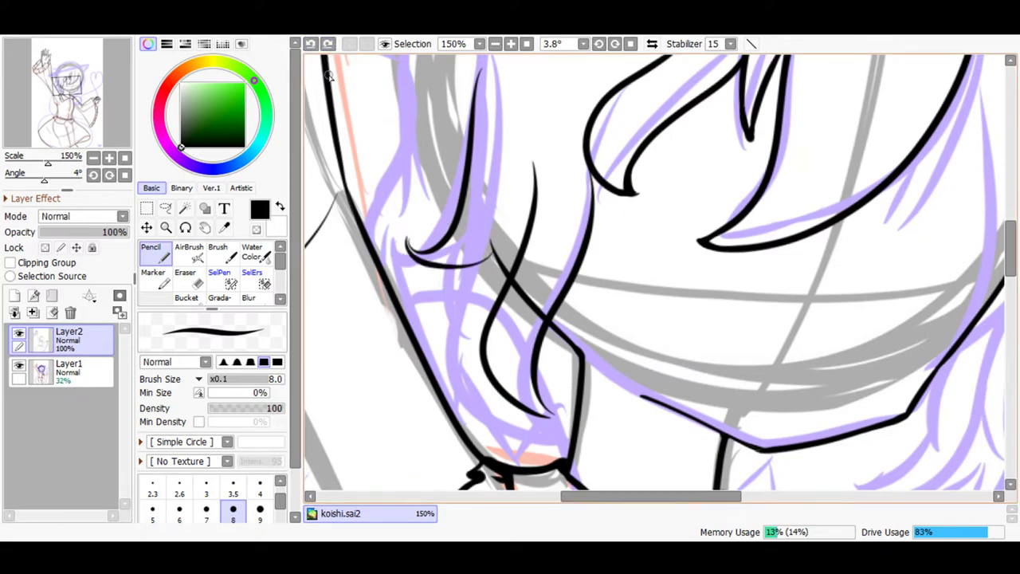
left_click(311, 44)
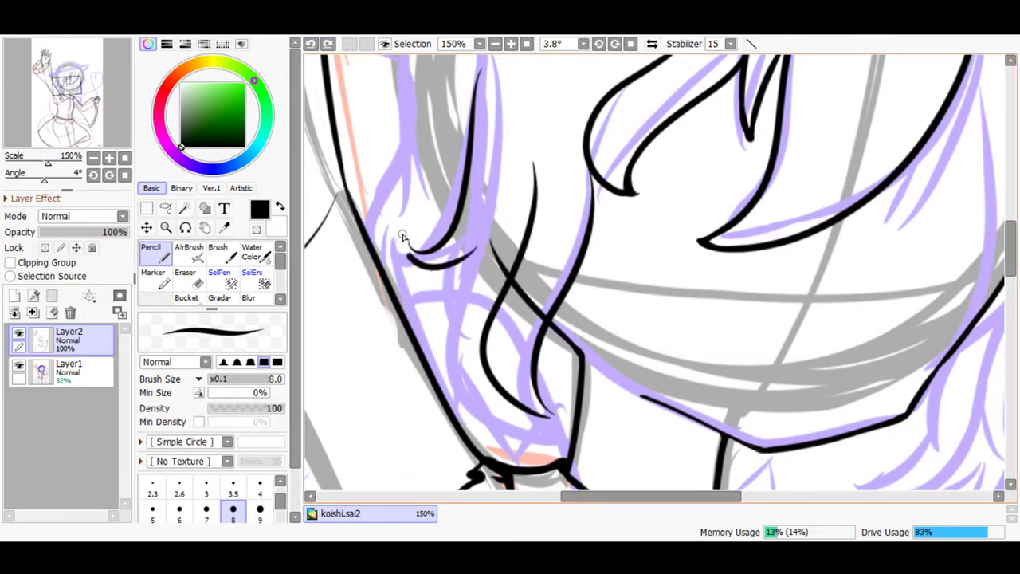
mouse_move(490, 261)
left_mouse_down()
mouse_move(416, 268)
mouse_move(402, 239)
left_mouse_up()
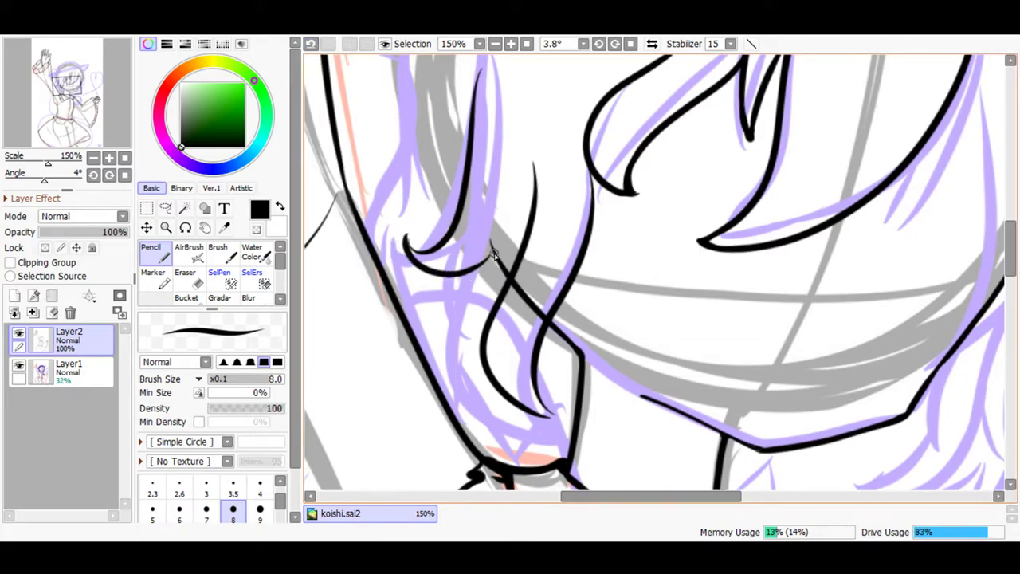
mouse_move(493, 254)
left_mouse_down()
mouse_move(435, 329)
mouse_move(480, 383)
left_mouse_up()
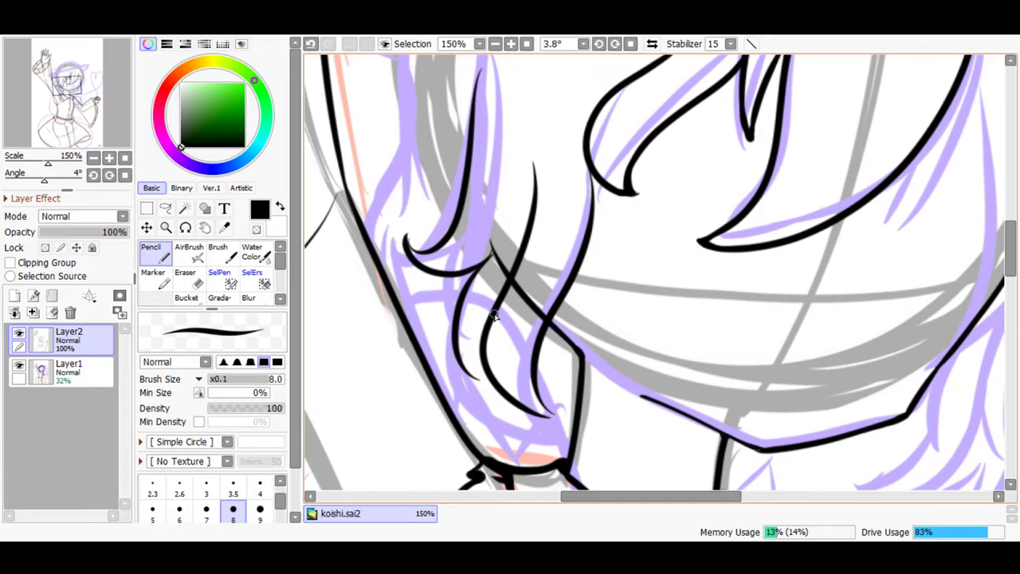
mouse_move(494, 316)
left_mouse_down()
mouse_move(469, 350)
mouse_move(473, 383)
left_mouse_up()
- Ink the outer edge of the thin lock beside the big fringe lock on the face's other side, discarding the misplaced attempts
mouse_move(611, 488)
left_mouse_down()
mouse_move(633, 497)
mouse_move(667, 458)
left_mouse_up()
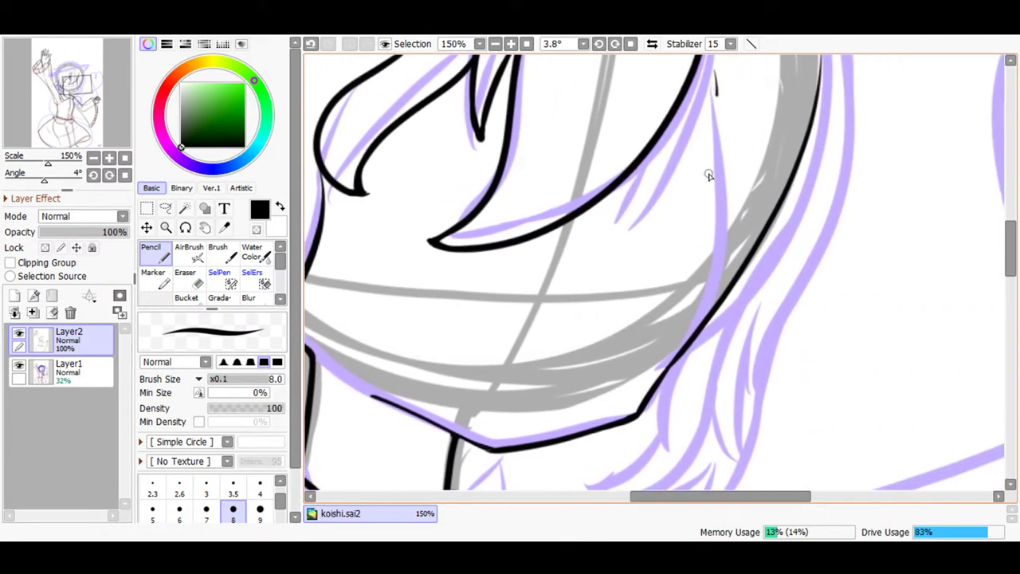
mouse_move(714, 167)
left_mouse_down()
mouse_move(625, 234)
mouse_move(600, 209)
left_mouse_up()
left_click(311, 44)
left_click_drag(1011, 249, 1010, 236)
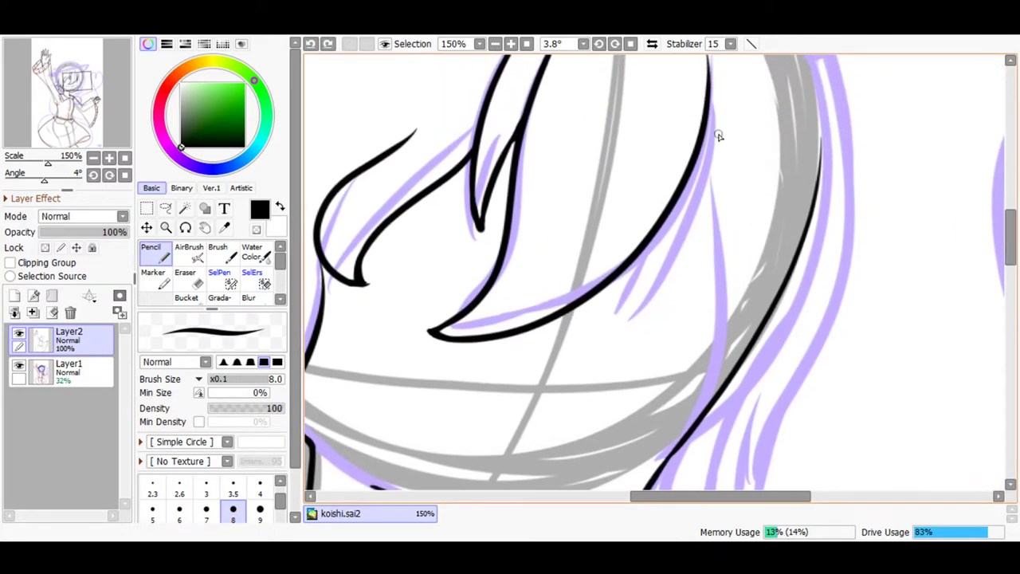
mouse_move(716, 132)
left_mouse_down()
mouse_move(683, 286)
mouse_move(581, 348)
mouse_move(626, 274)
left_mouse_up()
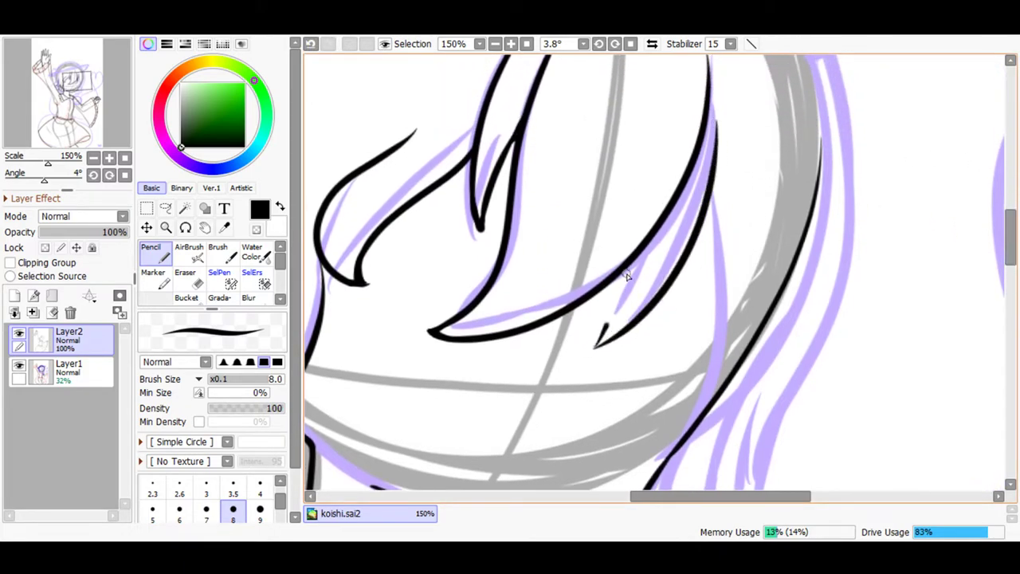
left_click(311, 44)
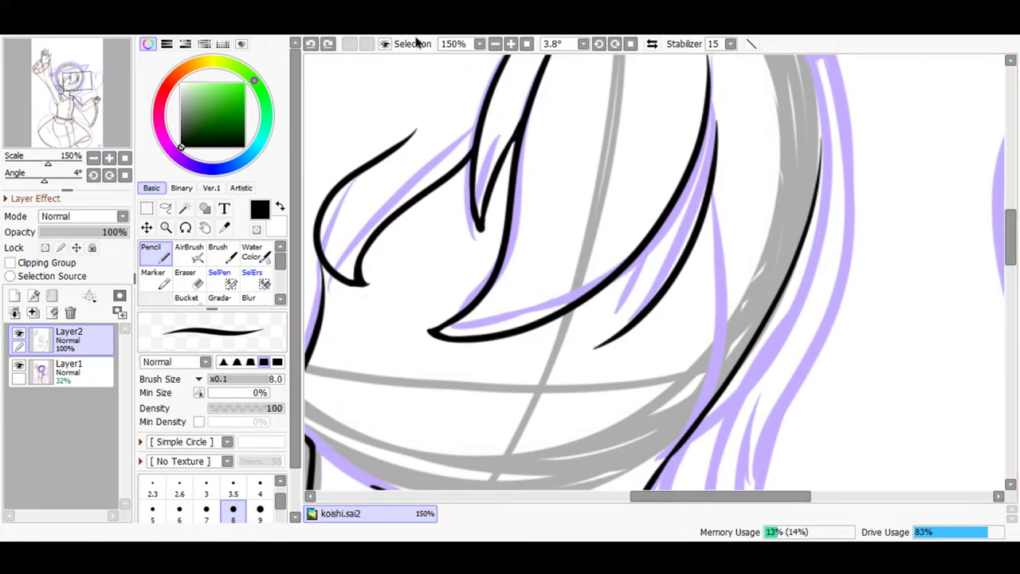
left_click(310, 43)
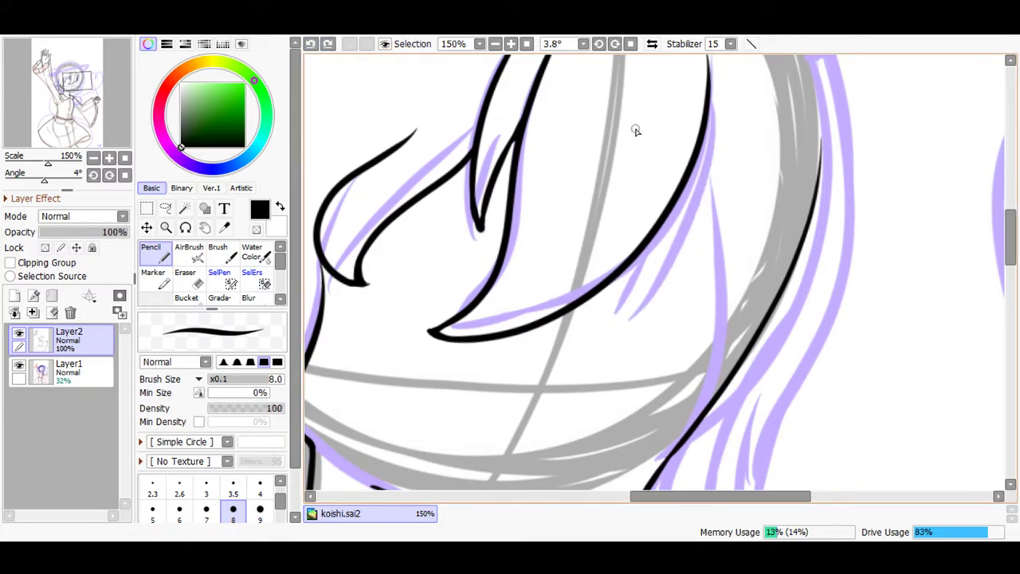
mouse_move(725, 172)
left_mouse_down()
mouse_move(688, 249)
mouse_move(582, 322)
mouse_move(625, 273)
left_mouse_up()
left_click(311, 44)
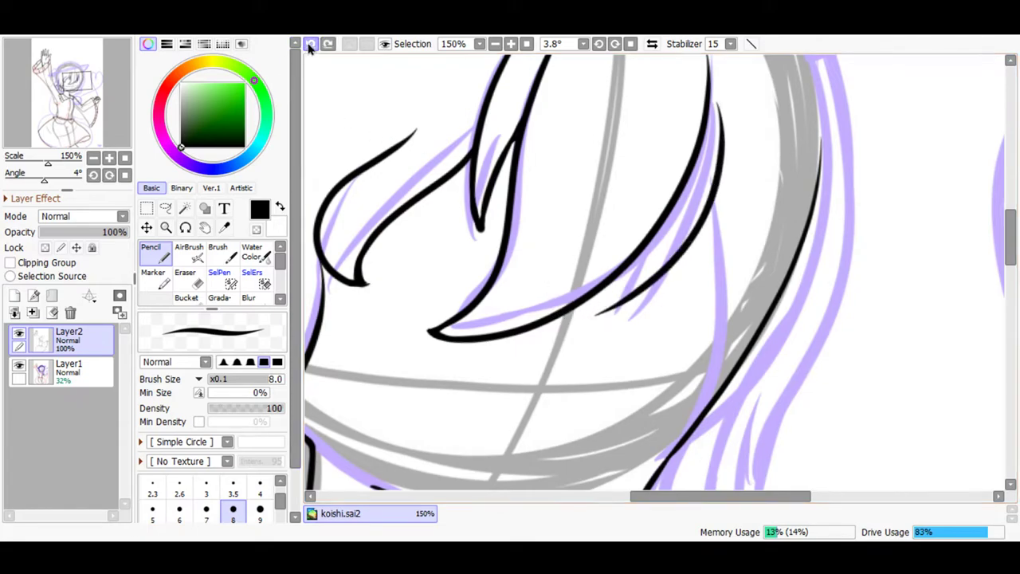
- Ink the thin lock's short inner edge from the big fringe lock to its tip and thicken the junction
left_click(511, 44)
left_click(511, 43)
left_click(511, 44)
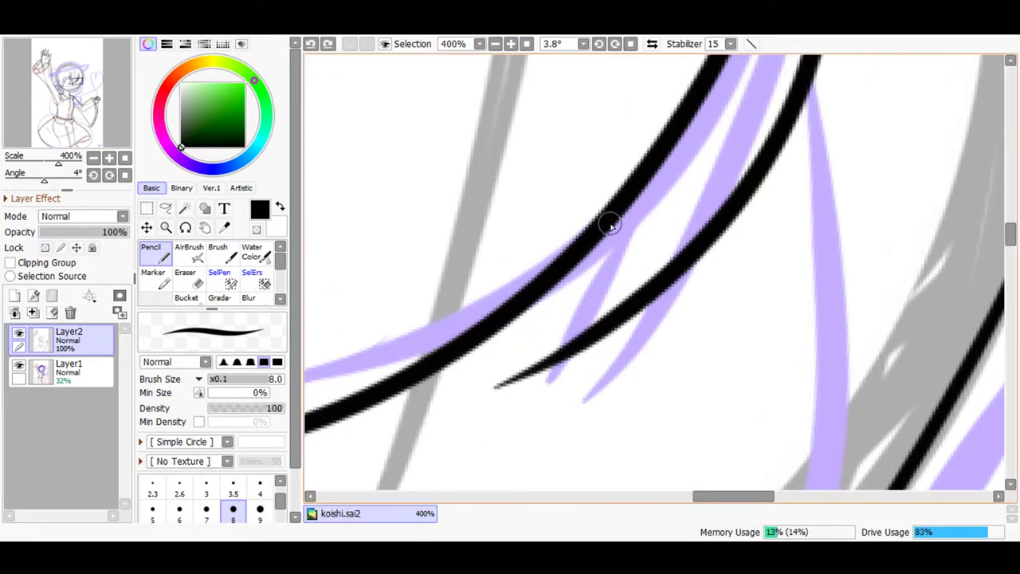
mouse_move(628, 204)
left_mouse_down()
mouse_move(572, 320)
mouse_move(486, 388)
left_mouse_up()
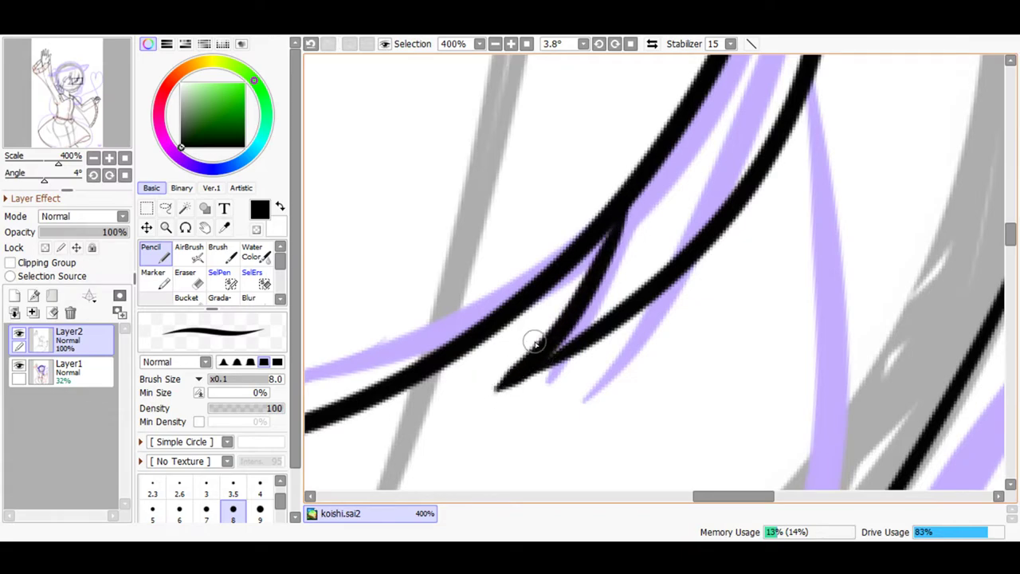
mouse_move(560, 349)
left_mouse_down()
mouse_move(542, 358)
mouse_move(600, 233)
left_mouse_up()
- Erase the excess ink under the thin lock's tip and refine the point with short black strokes
left_click(184, 275)
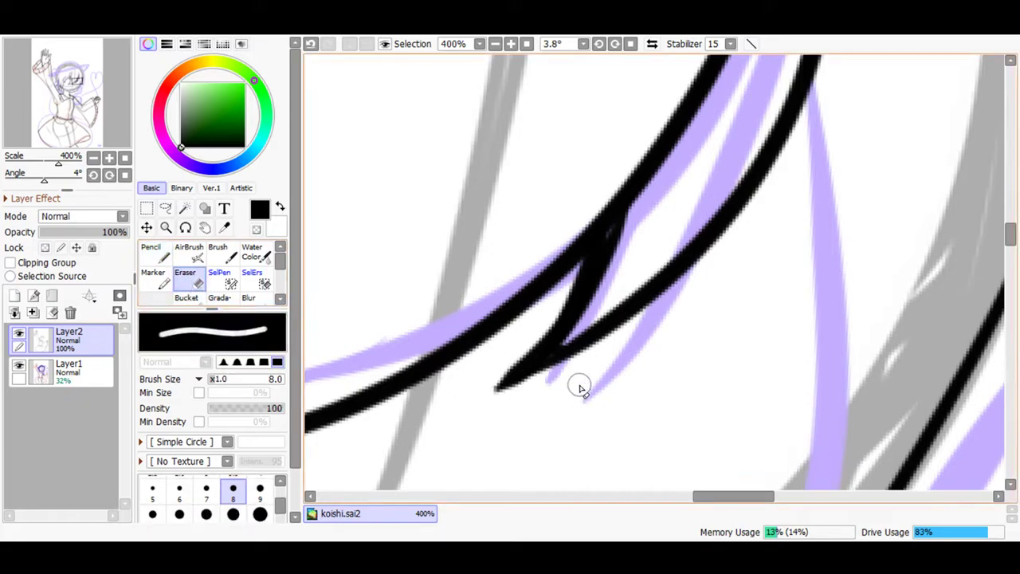
left_click_drag(494, 393, 528, 382)
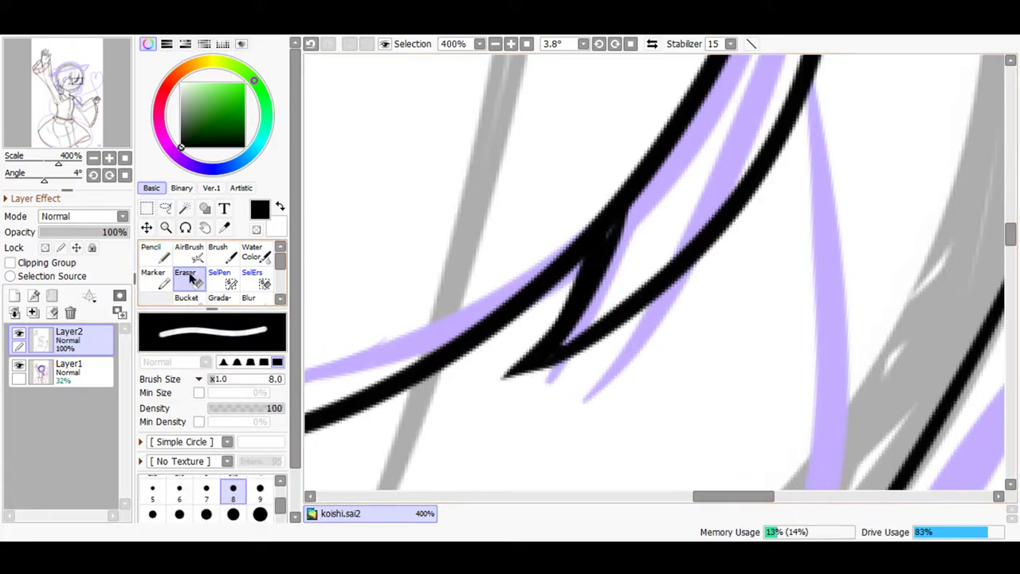
left_click(160, 269)
left_click(156, 254)
left_click_drag(547, 358, 508, 378)
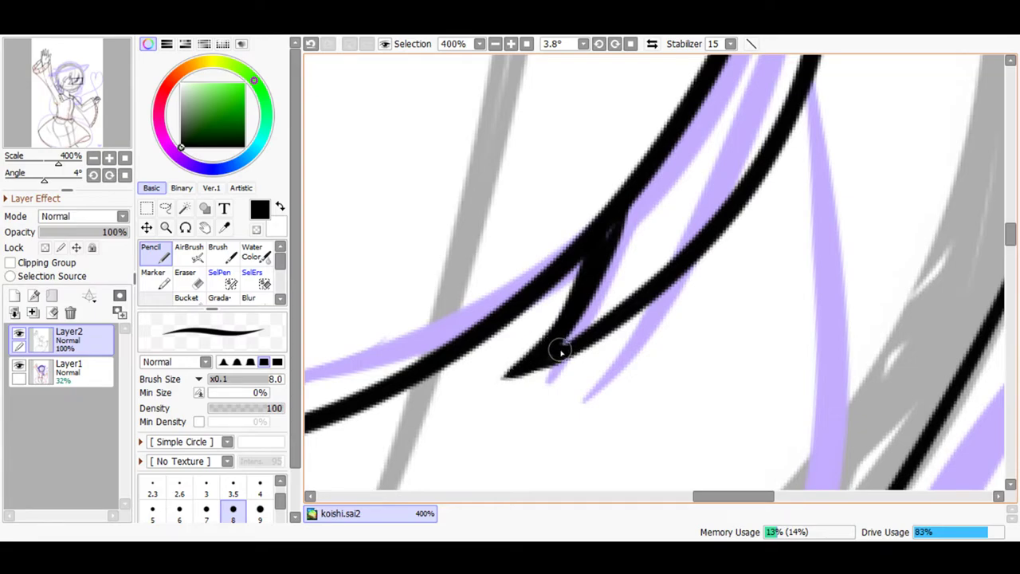
left_click_drag(553, 337, 553, 346)
- Ink the inner and outer edges of the side lock below the thin fringe lock, curving inward across the jaw
left_click(495, 44)
left_click(495, 44)
left_click(495, 44)
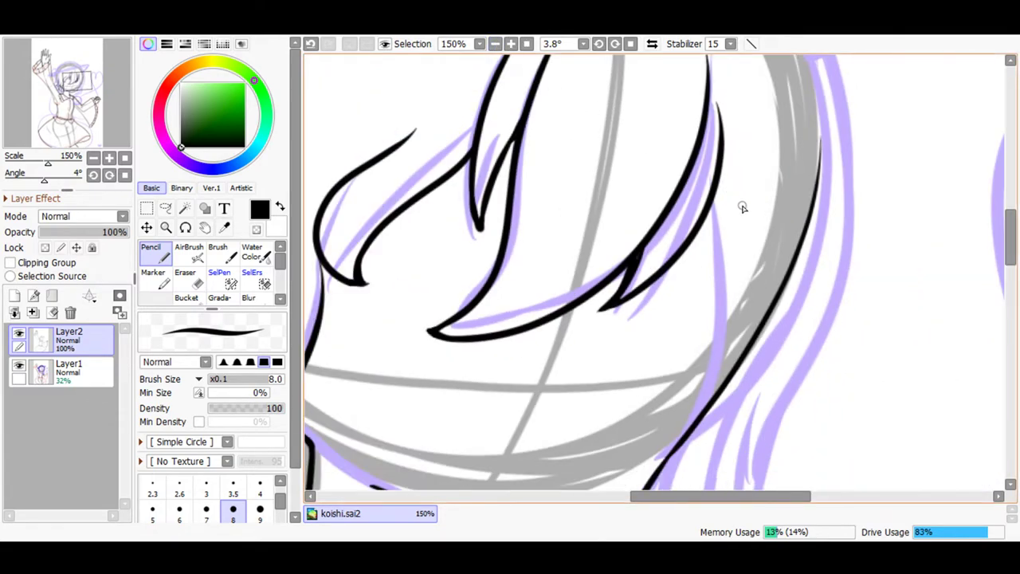
mouse_move(819, 95)
left_mouse_down()
mouse_move(840, 176)
mouse_move(816, 321)
mouse_move(665, 458)
left_mouse_up()
left_click(311, 44)
mouse_move(709, 183)
left_mouse_down()
mouse_move(695, 252)
mouse_move(716, 319)
mouse_move(654, 407)
left_mouse_up()
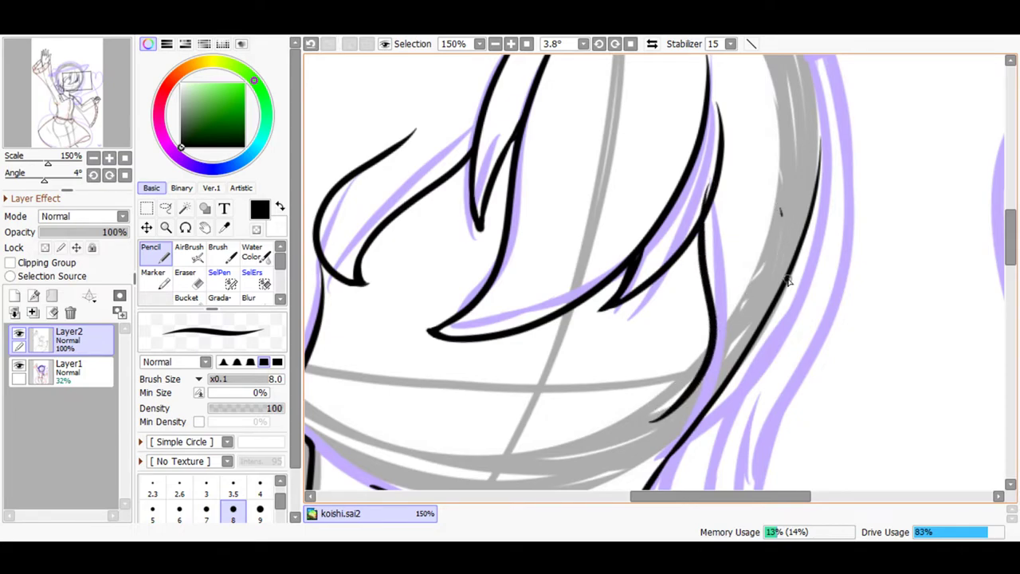
mouse_move(788, 263)
left_mouse_down()
mouse_move(714, 411)
mouse_move(621, 399)
left_mouse_up()
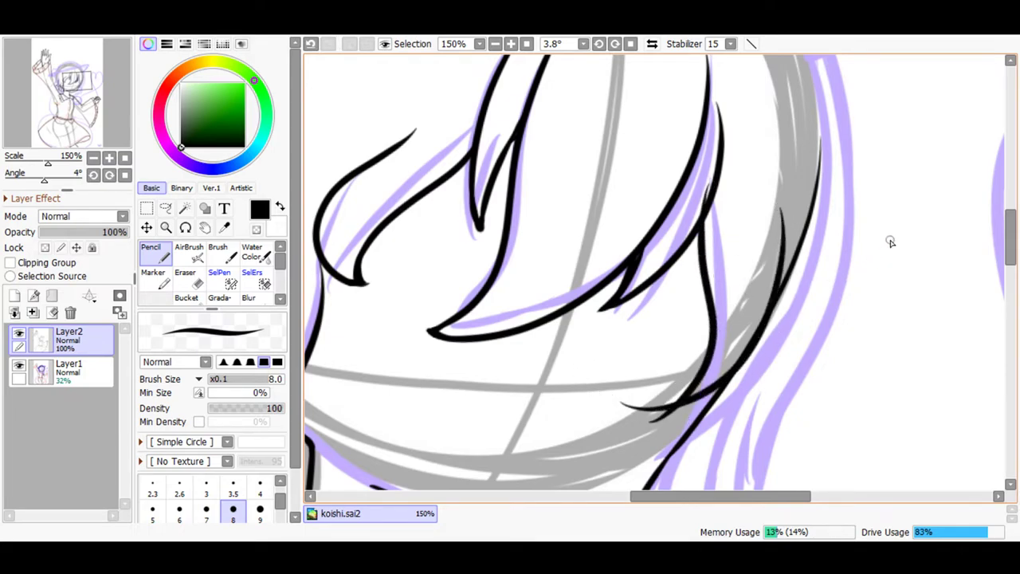
- Ink the outer hair contour past the cheek into a curled lock under the jaw corner, discarding the overly wide first curve
left_click_drag(1012, 250, 1016, 257)
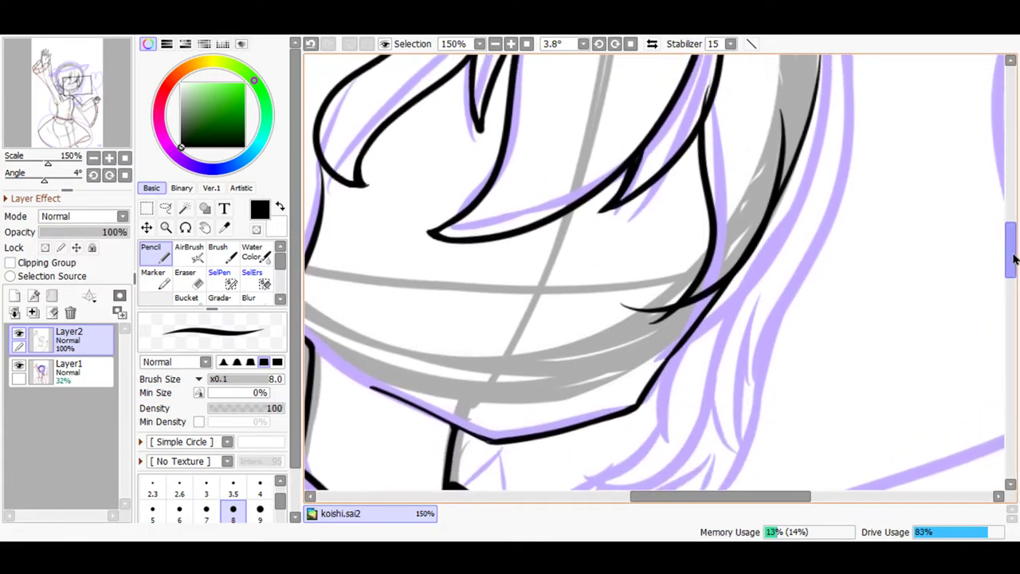
left_click_drag(842, 110, 626, 448)
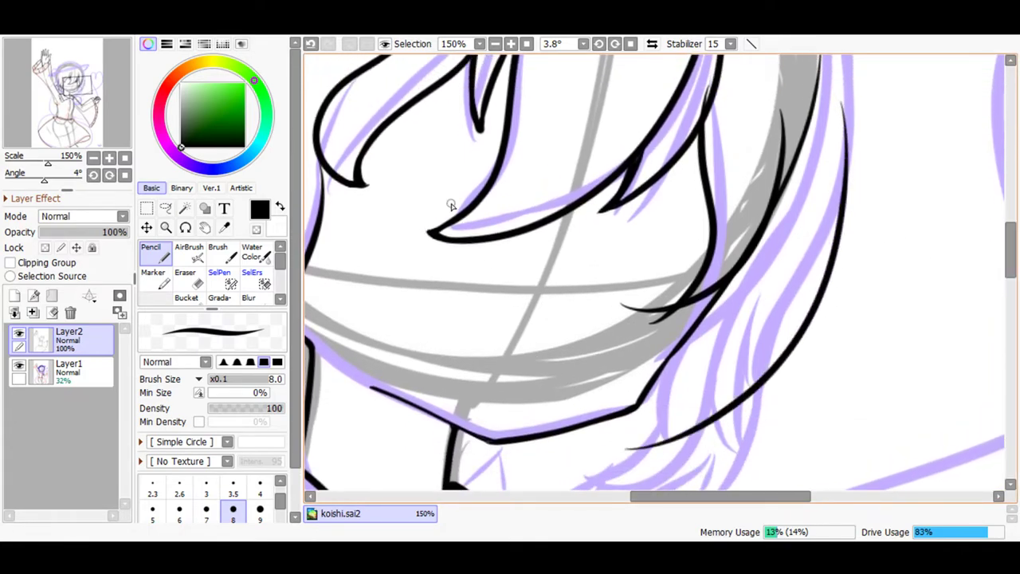
left_click(310, 43)
mouse_move(837, 85)
left_mouse_down()
mouse_move(849, 119)
mouse_move(818, 238)
mouse_move(699, 366)
mouse_move(703, 426)
mouse_move(671, 484)
mouse_move(597, 466)
mouse_move(607, 476)
mouse_move(636, 460)
mouse_move(637, 405)
left_mouse_up()
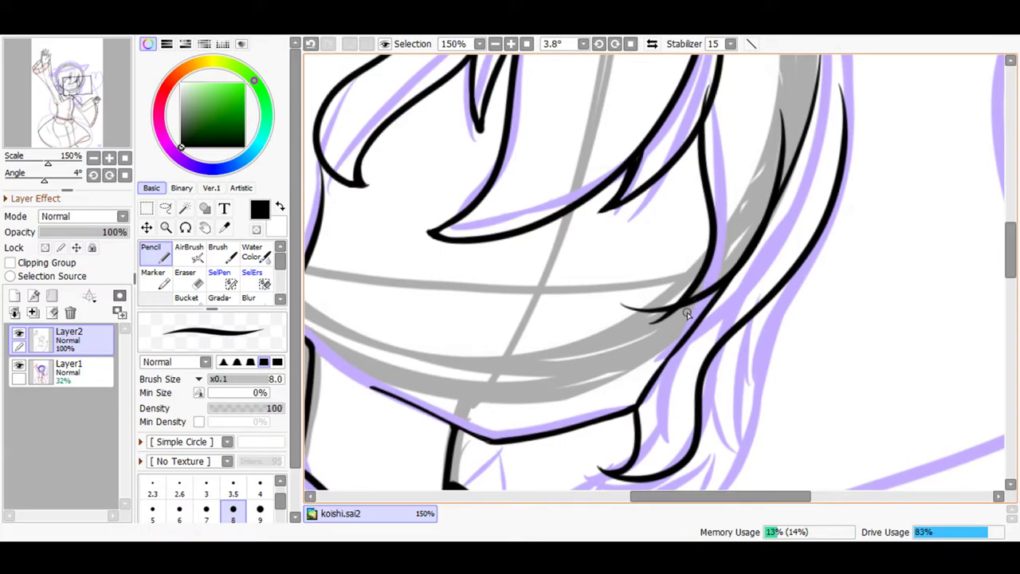
- Ink the inner edge of the short pointed lock from the side lock down over the jaw line, replacing the misplaced first stroke
mouse_move(700, 307)
left_mouse_down()
mouse_move(641, 385)
mouse_move(671, 428)
left_mouse_up()
key("ctrl+z")
left_click_drag(672, 333, 661, 395)
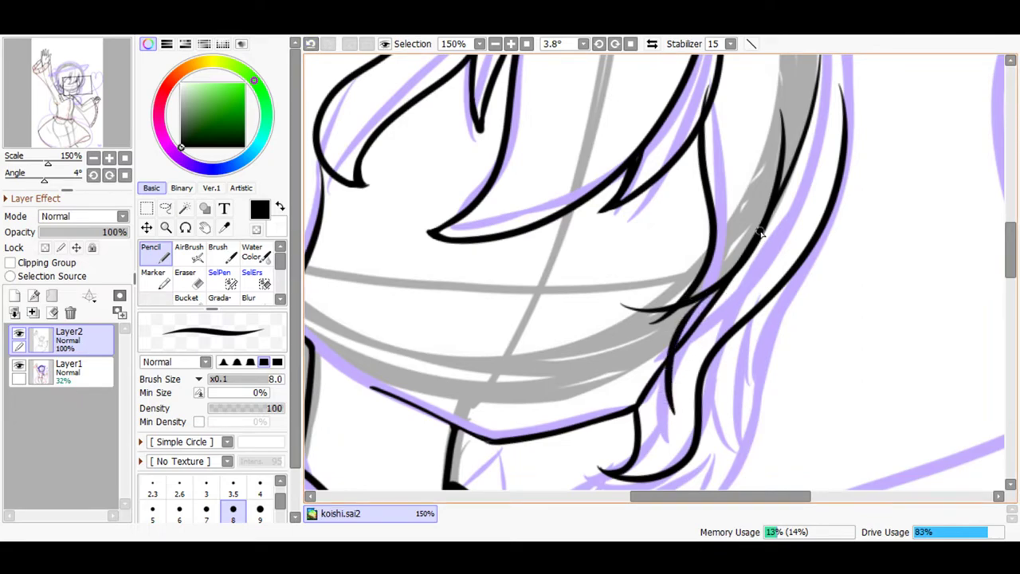
- Ink the outer edge of the short pointed lock, curving from the outer hair contour to its tip, discarding the misplaced attempts
mouse_move(791, 247)
left_mouse_down()
mouse_move(686, 393)
mouse_move(672, 446)
left_mouse_up()
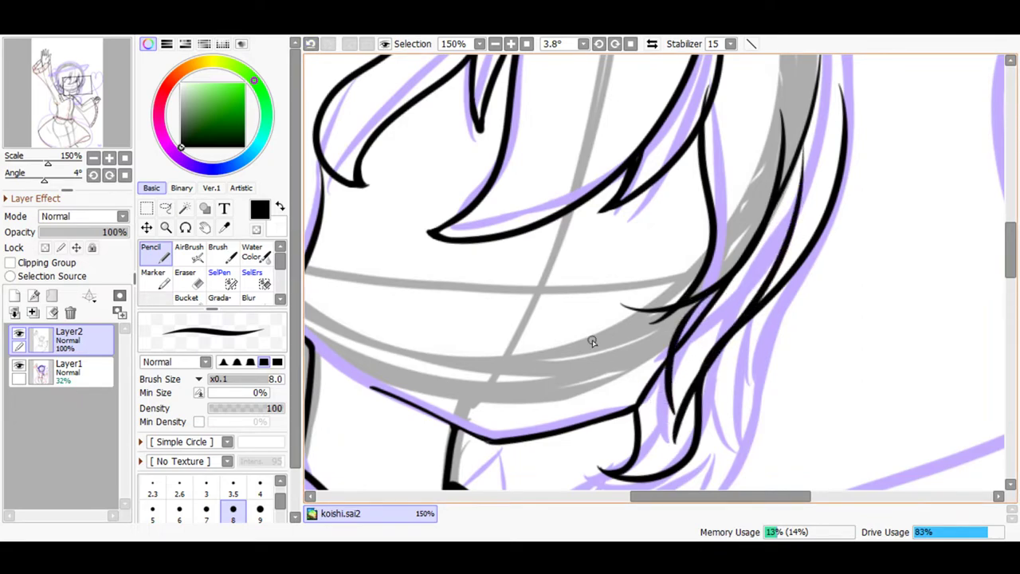
left_click(311, 44)
mouse_move(821, 135)
left_mouse_down()
mouse_move(814, 218)
mouse_move(757, 299)
mouse_move(700, 349)
mouse_move(671, 413)
left_mouse_up()
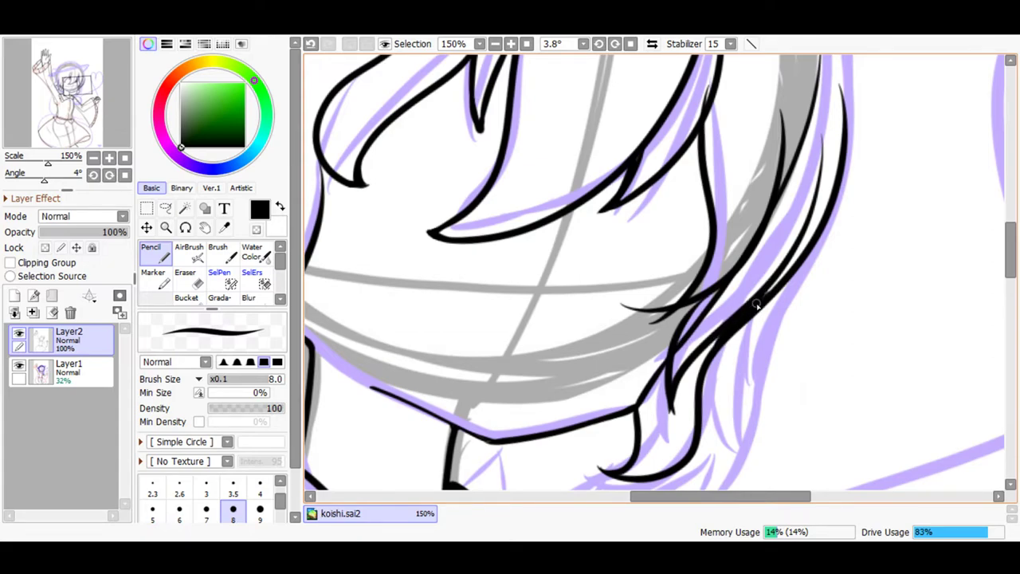
left_click(311, 44)
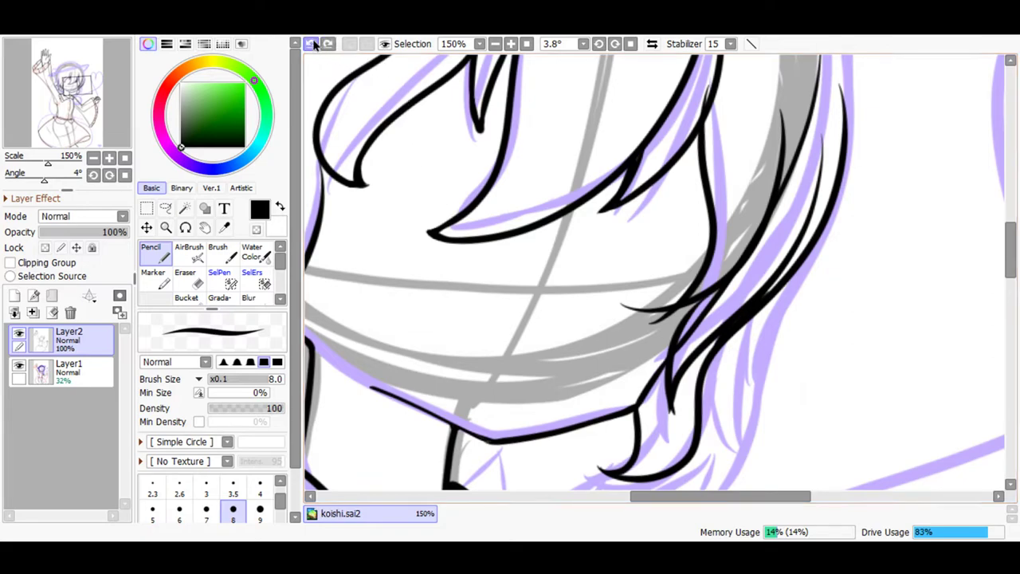
left_click(312, 44)
left_click(312, 44)
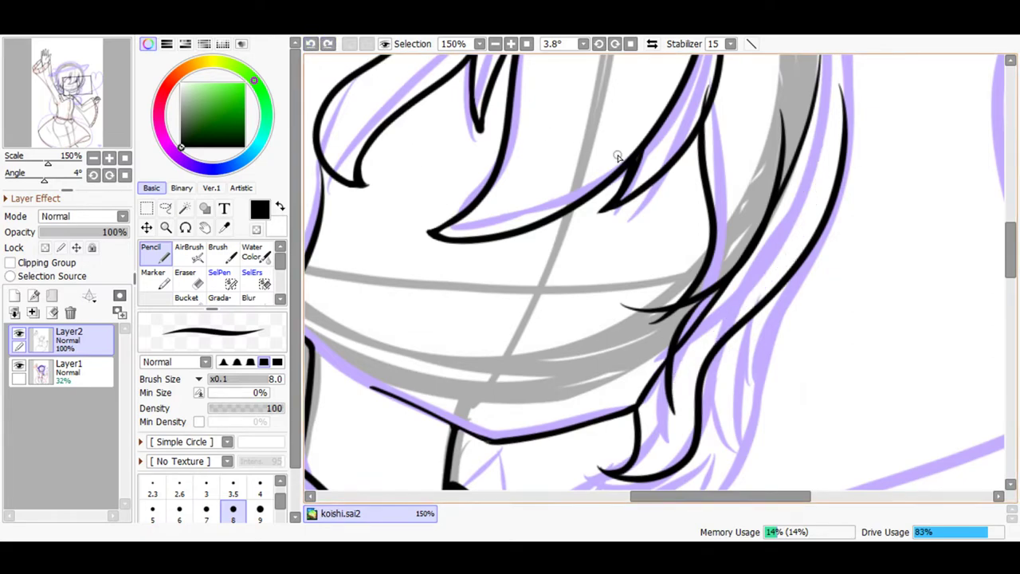
mouse_move(821, 151)
left_mouse_down()
mouse_move(763, 331)
mouse_move(680, 373)
mouse_move(665, 398)
left_mouse_up()
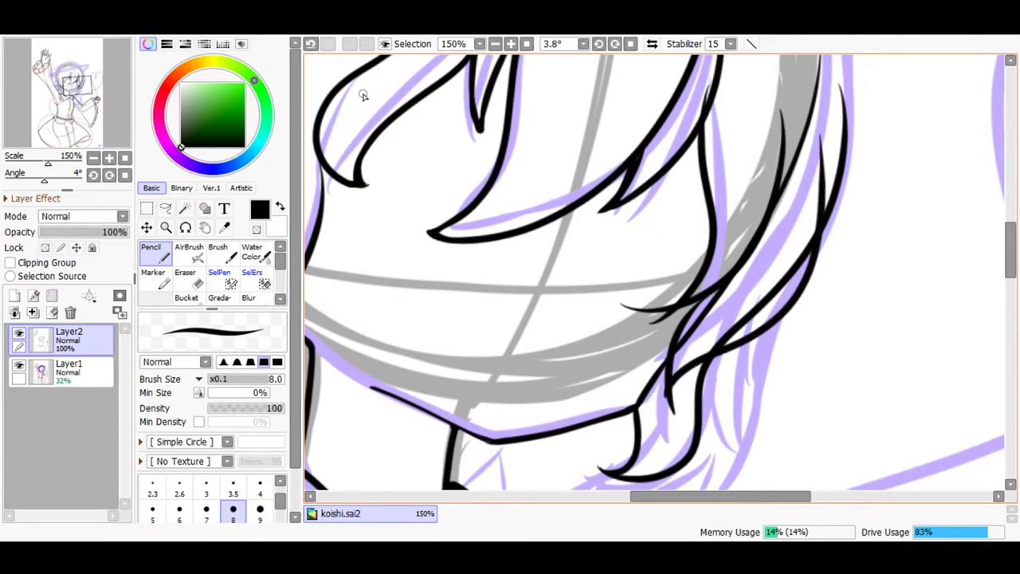
left_click(311, 43)
mouse_move(822, 143)
left_mouse_down()
mouse_move(809, 249)
mouse_move(771, 313)
mouse_move(726, 359)
mouse_move(691, 374)
mouse_move(660, 426)
left_mouse_up()
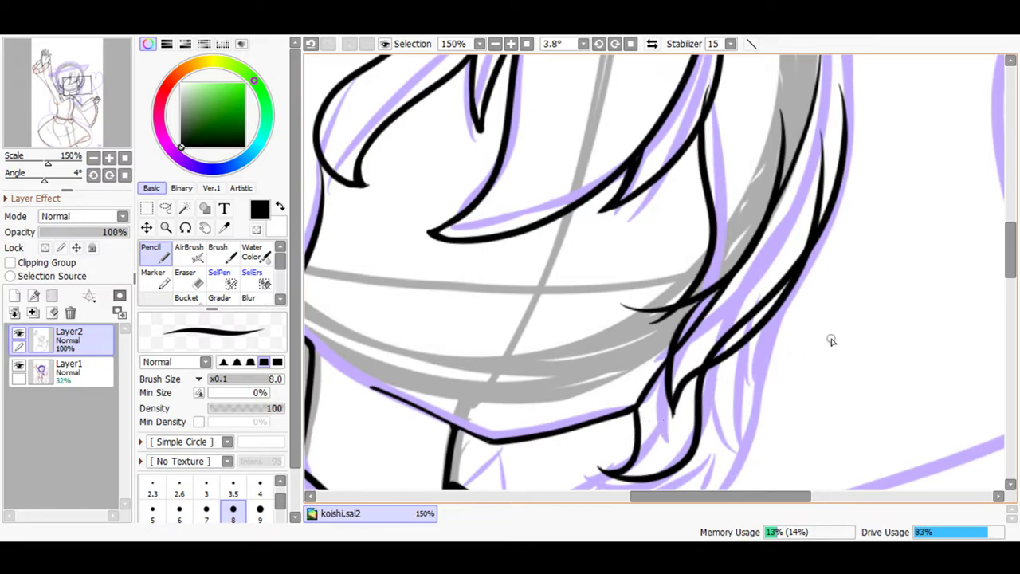
- Ink the lower back hair from the curled lock toward the shoulder with a pointed tip, and add a short spike above the collar
left_click_drag(1010, 252, 875, 269)
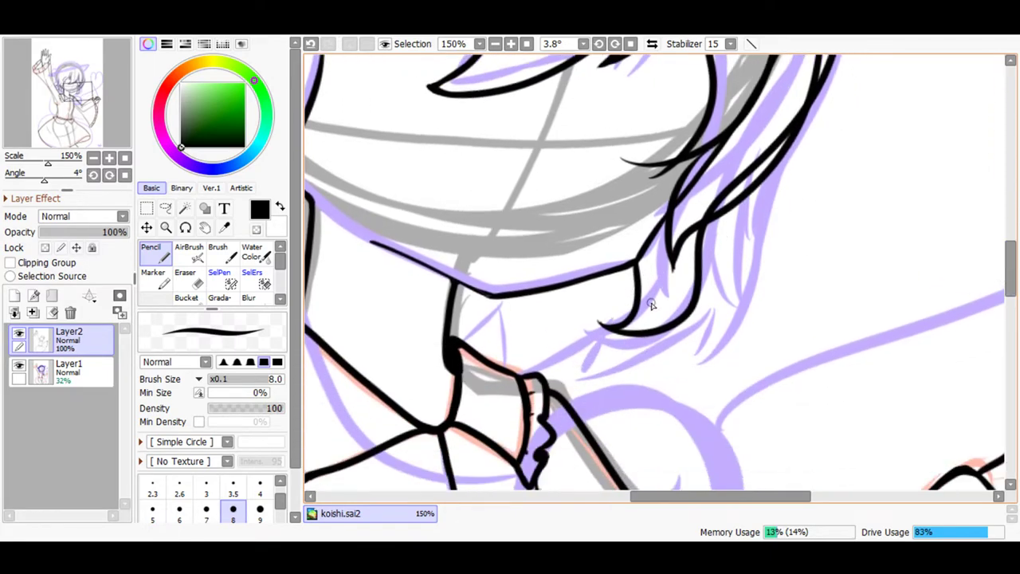
mouse_move(708, 227)
left_mouse_down()
mouse_move(708, 293)
mouse_move(683, 377)
mouse_move(626, 402)
left_mouse_up()
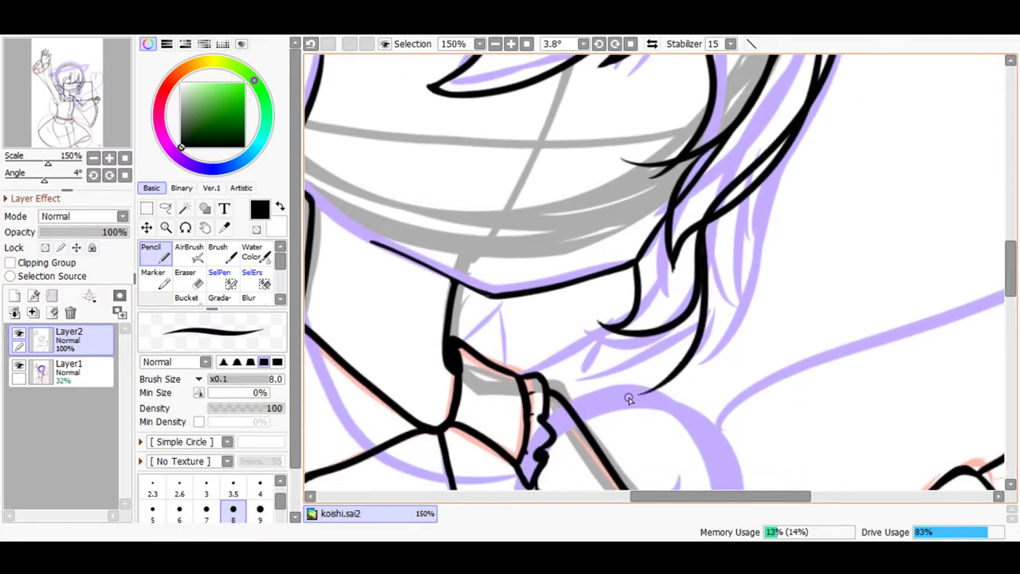
mouse_move(652, 363)
left_mouse_down()
mouse_move(596, 406)
mouse_move(549, 391)
mouse_move(513, 436)
mouse_move(529, 319)
mouse_move(491, 365)
left_mouse_up()
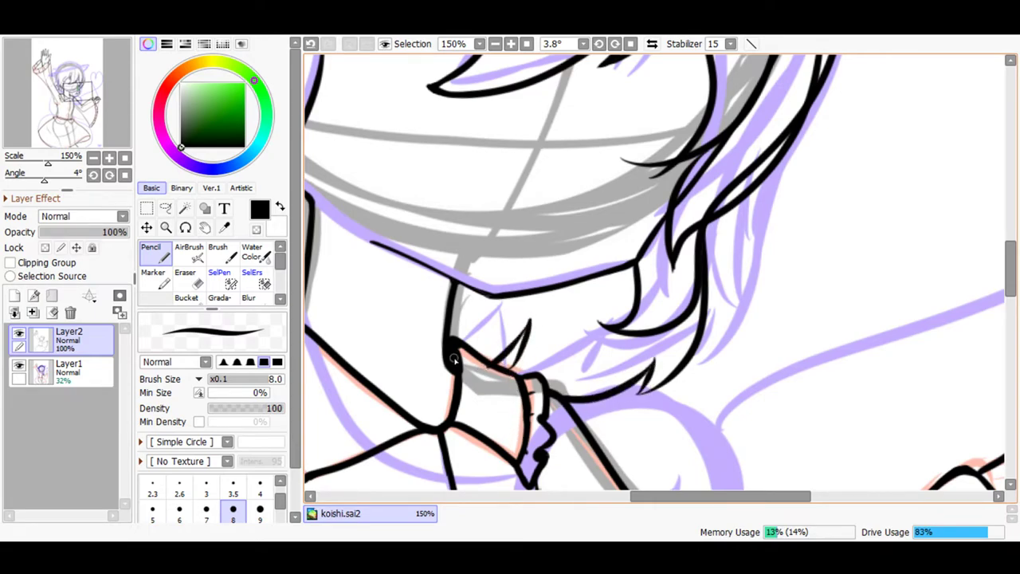
- Redraw the lower edge of the small hair spike so it curves into the collar corner beside the neck, discarding misplaced strokes
left_click(310, 44)
left_click_drag(660, 497, 632, 497)
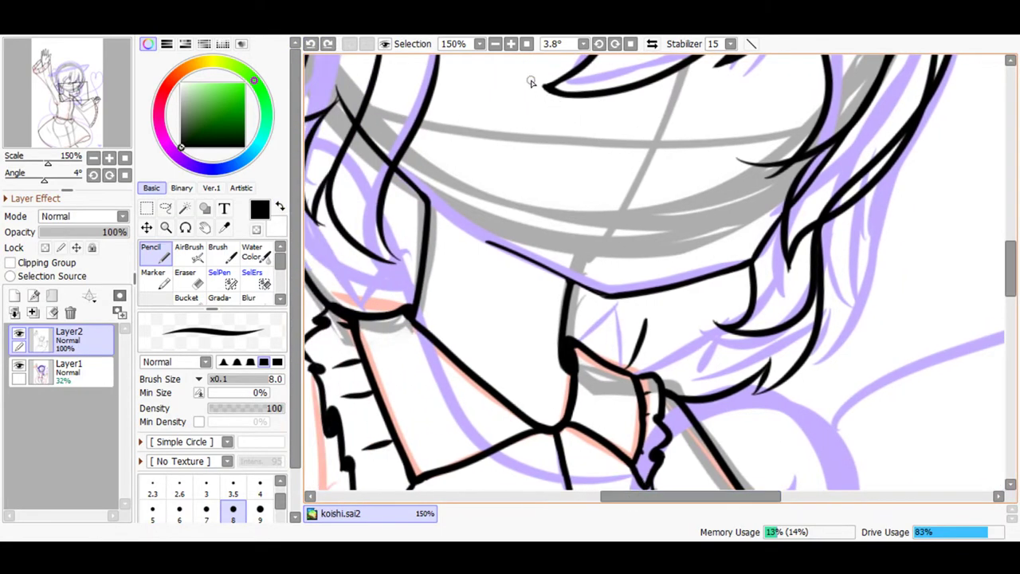
left_click(511, 44)
left_click(511, 44)
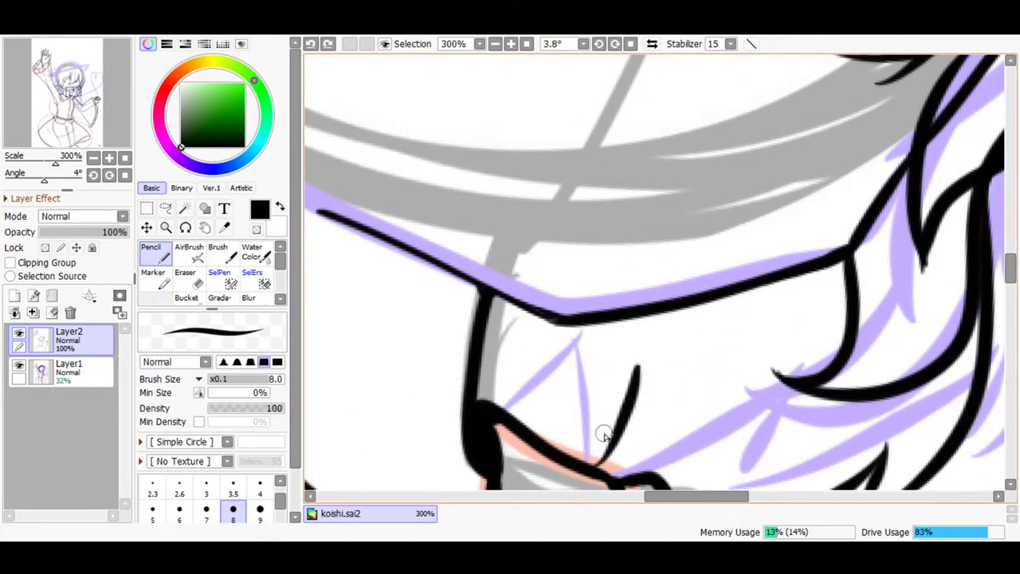
left_click_drag(607, 431, 500, 435)
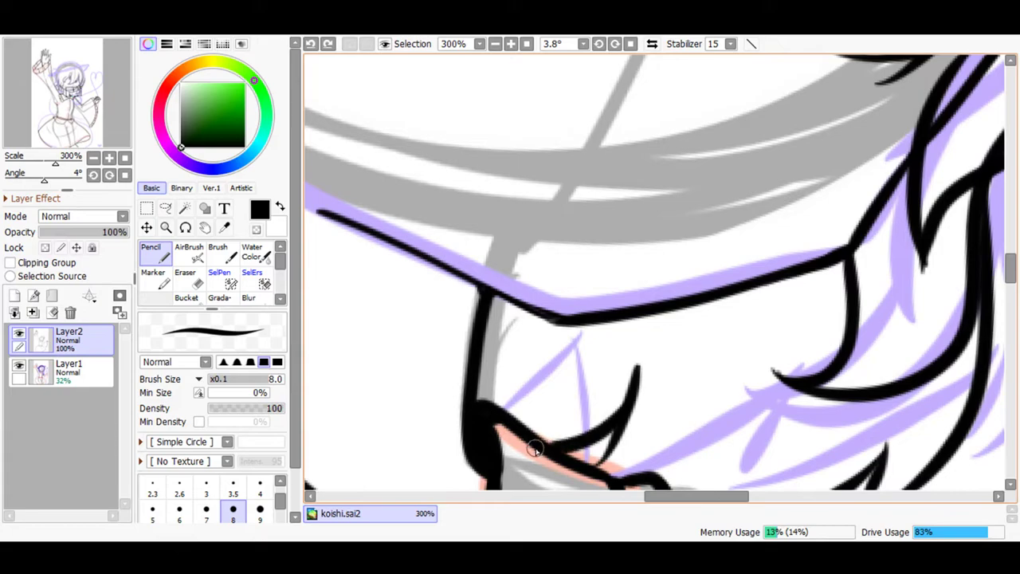
left_click(311, 45)
left_click_drag(599, 431, 504, 434)
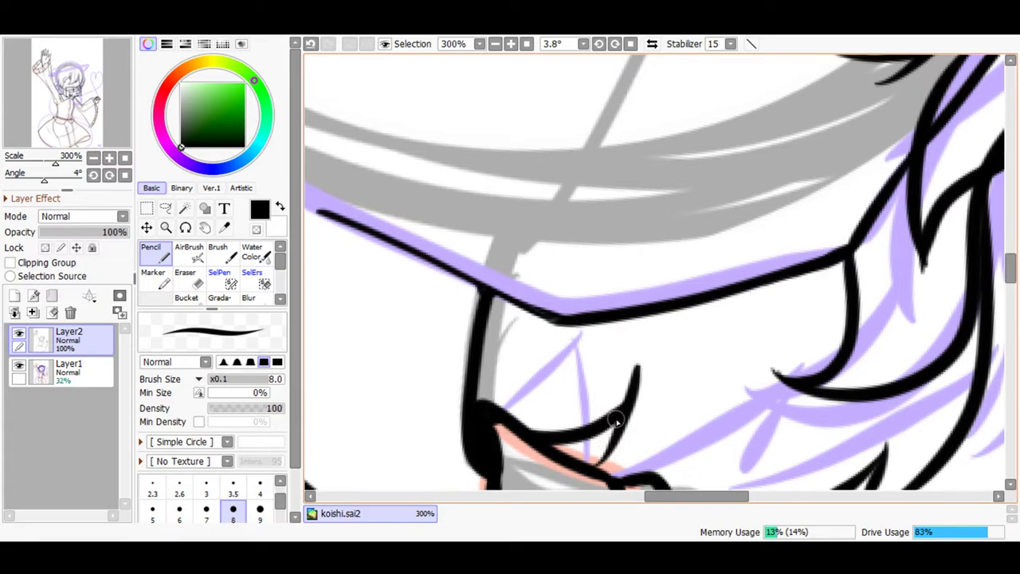
left_click(310, 44)
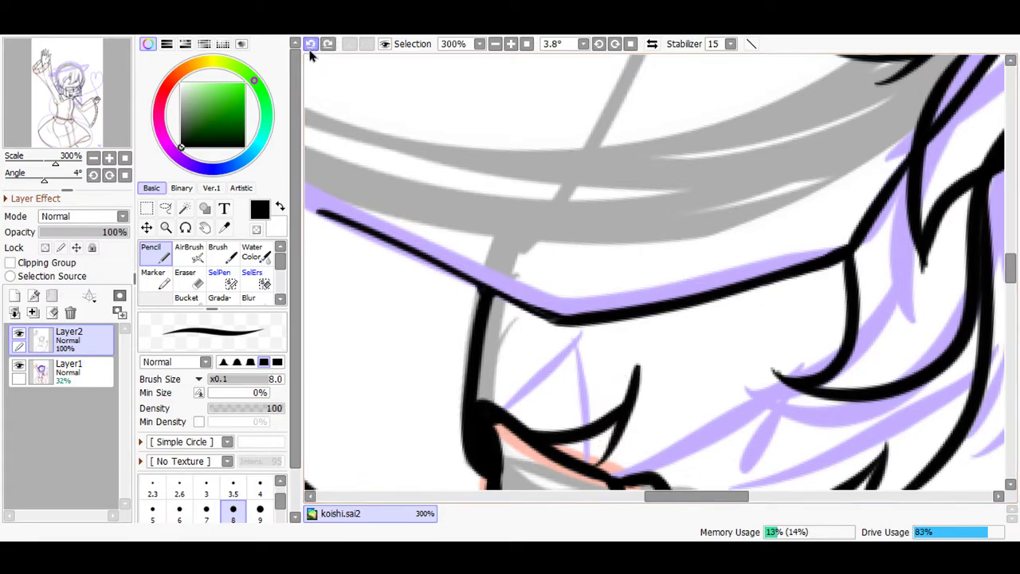
- Ink the outer hair contour beside the raised arm, curving down from the hat brim along the head
left_click_drag(669, 496, 547, 494)
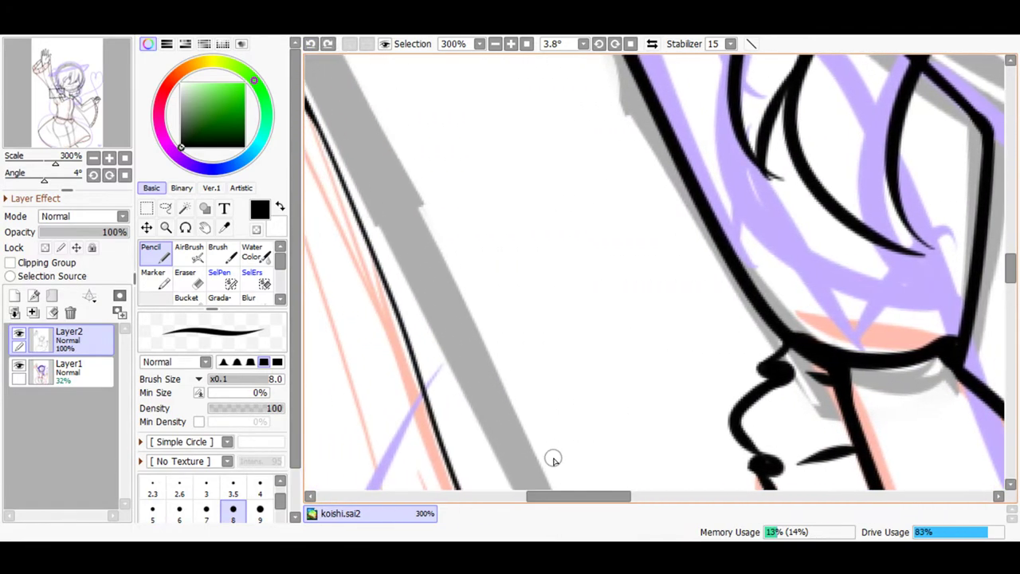
left_click(495, 44)
left_click(495, 44)
left_click(494, 43)
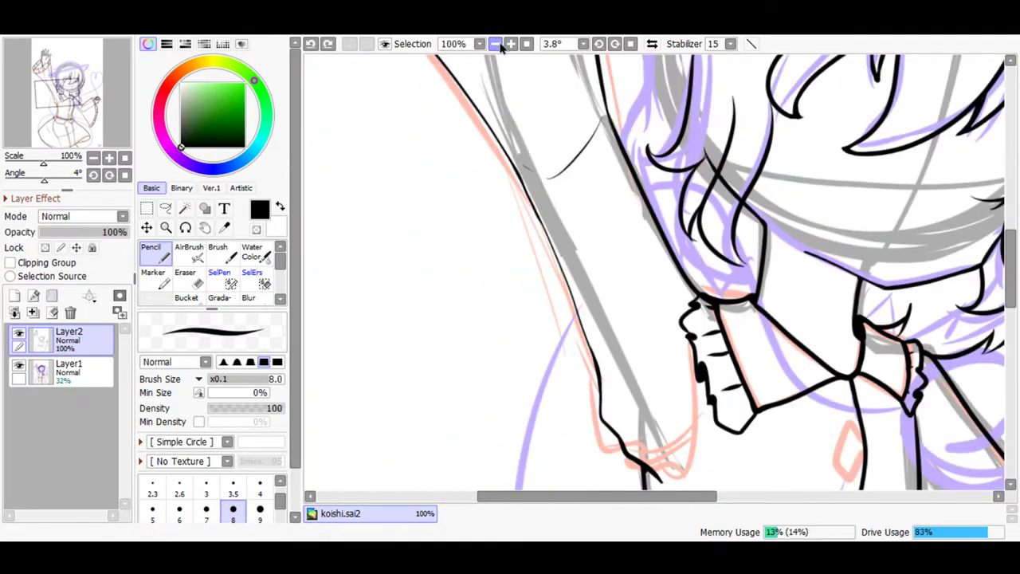
left_click_drag(1009, 271, 1009, 232)
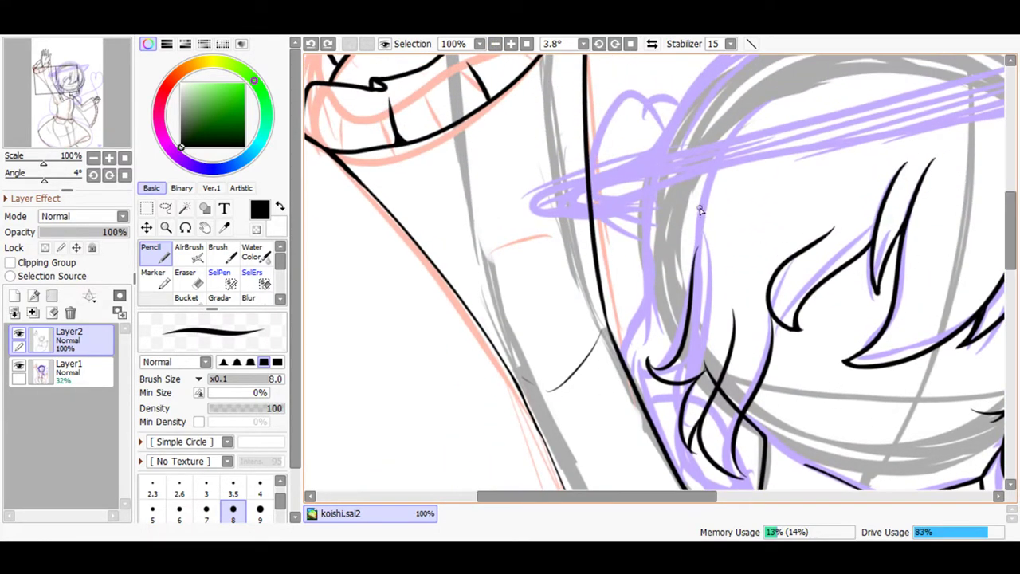
left_click_drag(639, 224, 647, 325)
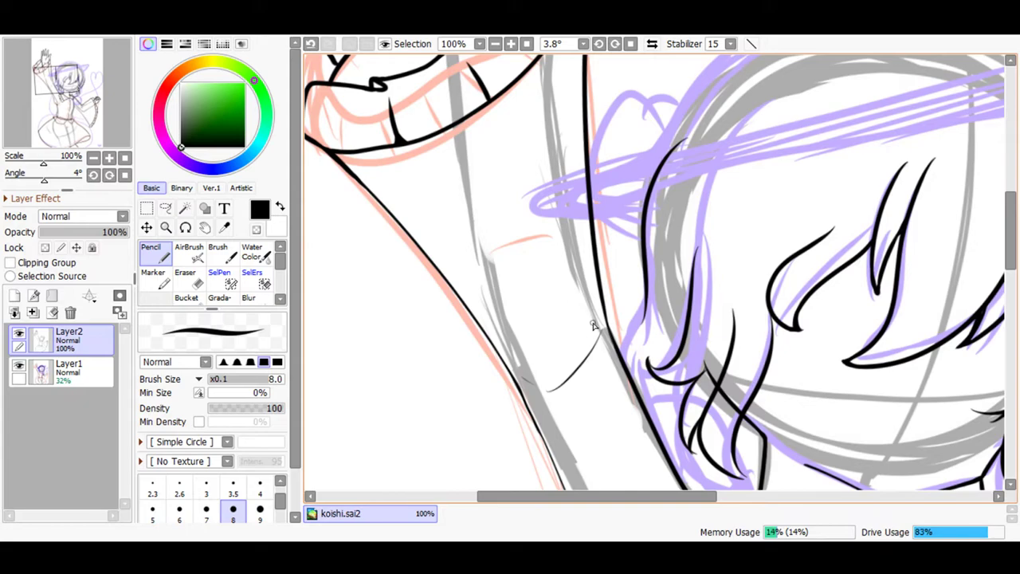
- Extend the outer hair contour down and outward until it meets the raised arm's inner line
left_click(495, 44)
left_click(510, 44)
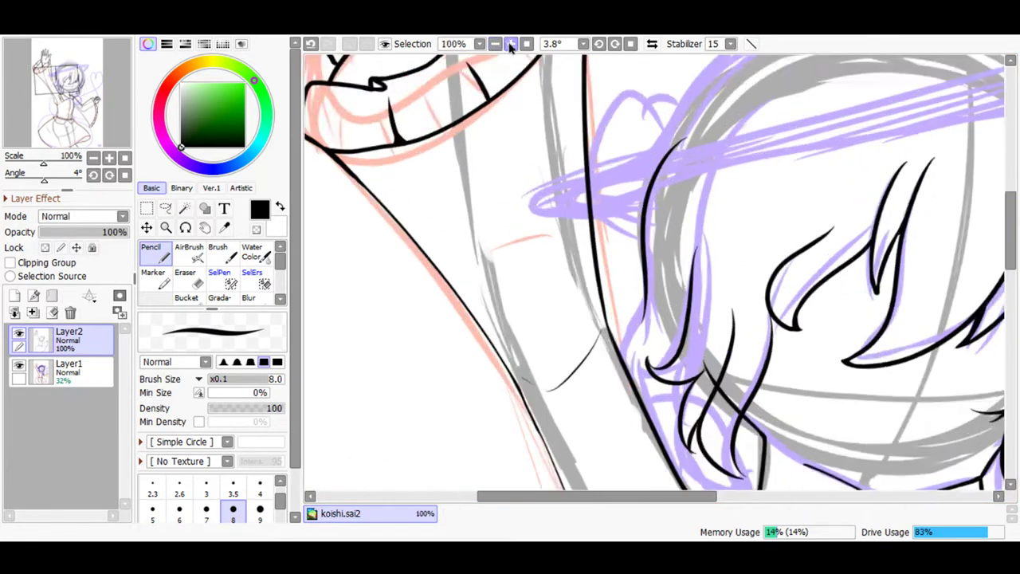
left_click(510, 44)
scroll(973, 263, "down", 3)
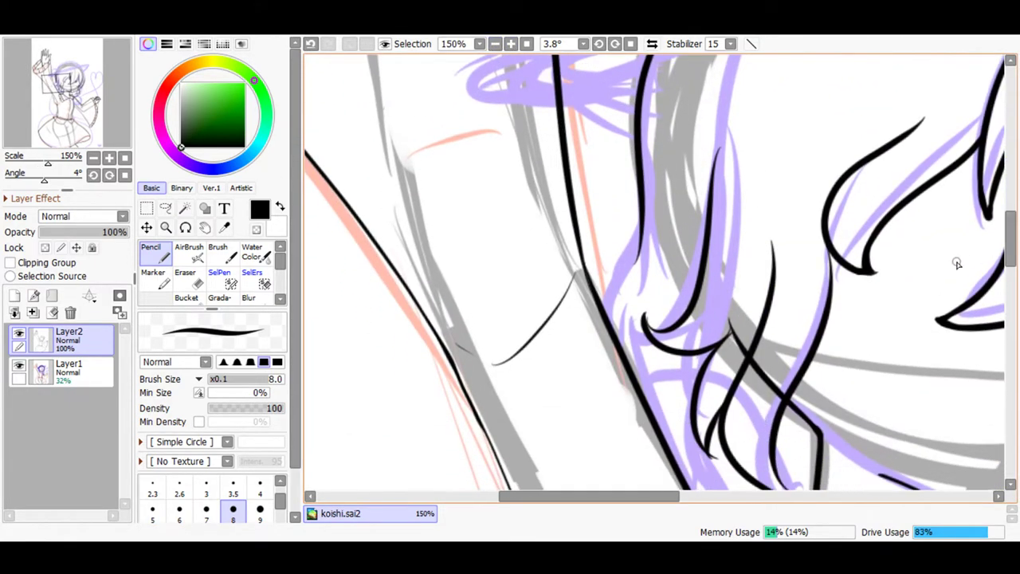
left_click_drag(642, 215, 597, 317)
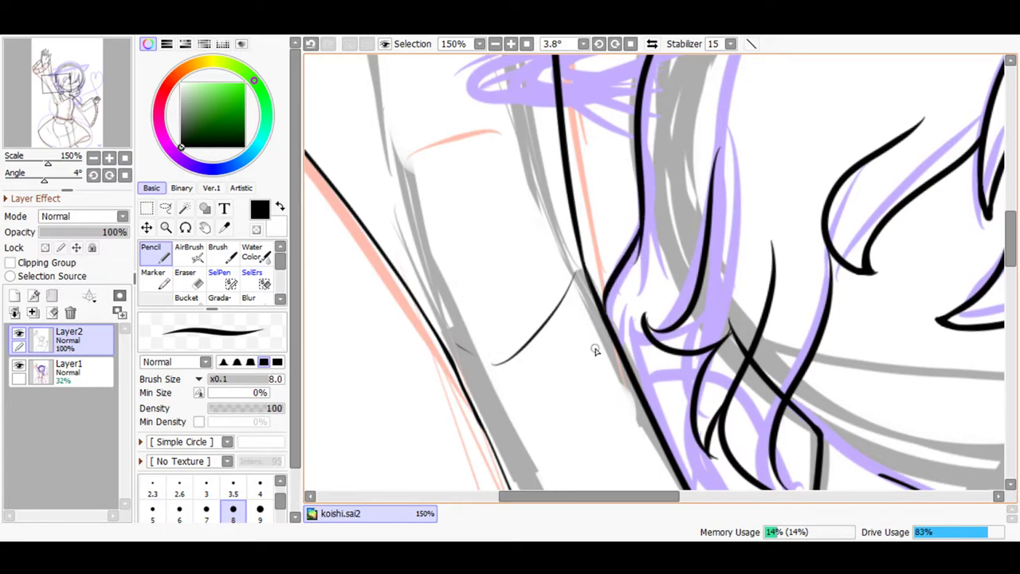
- Ink the lower back hair edge along the raised arm's line to the collar, add a short spike there, and undo the last stroke
scroll(996, 263, "down", 7)
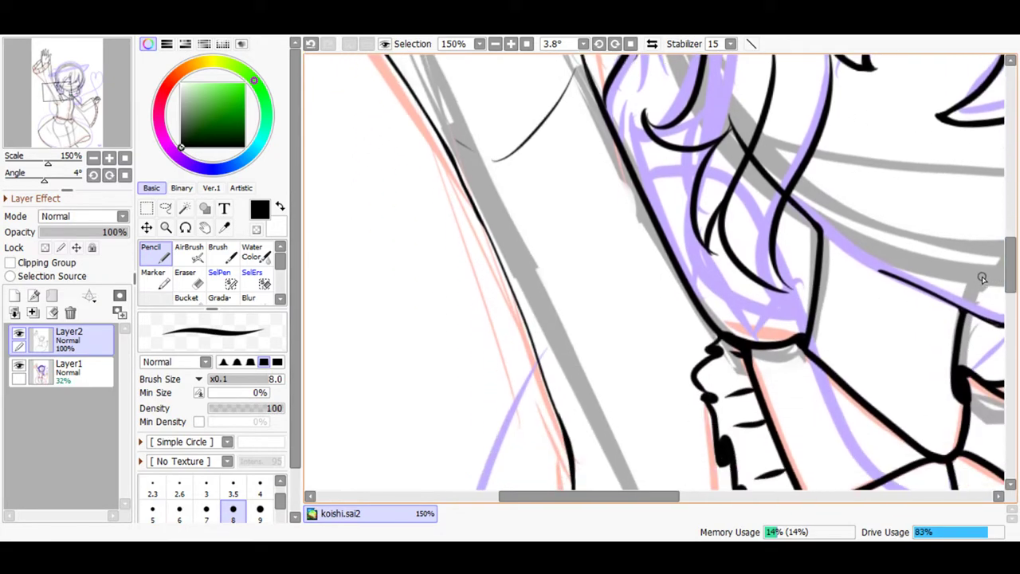
mouse_move(678, 247)
left_mouse_down()
mouse_move(709, 313)
mouse_move(745, 351)
left_mouse_up()
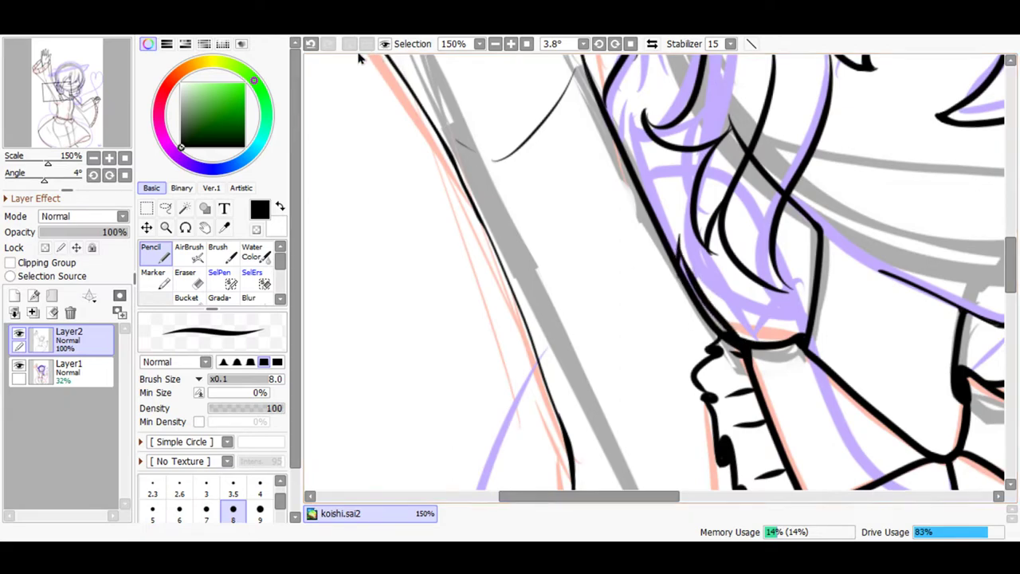
left_click(310, 43)
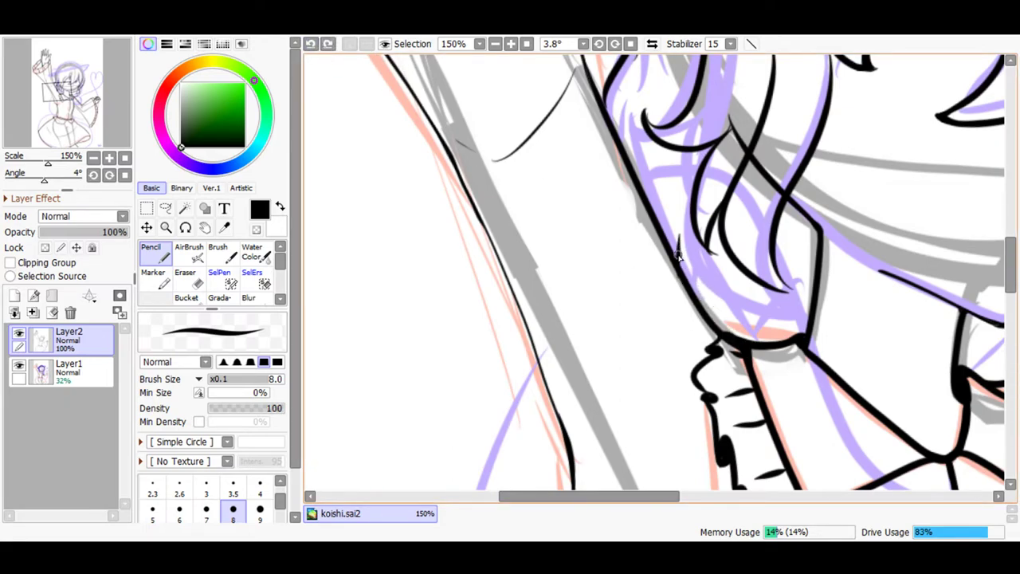
left_click_drag(751, 342, 757, 333)
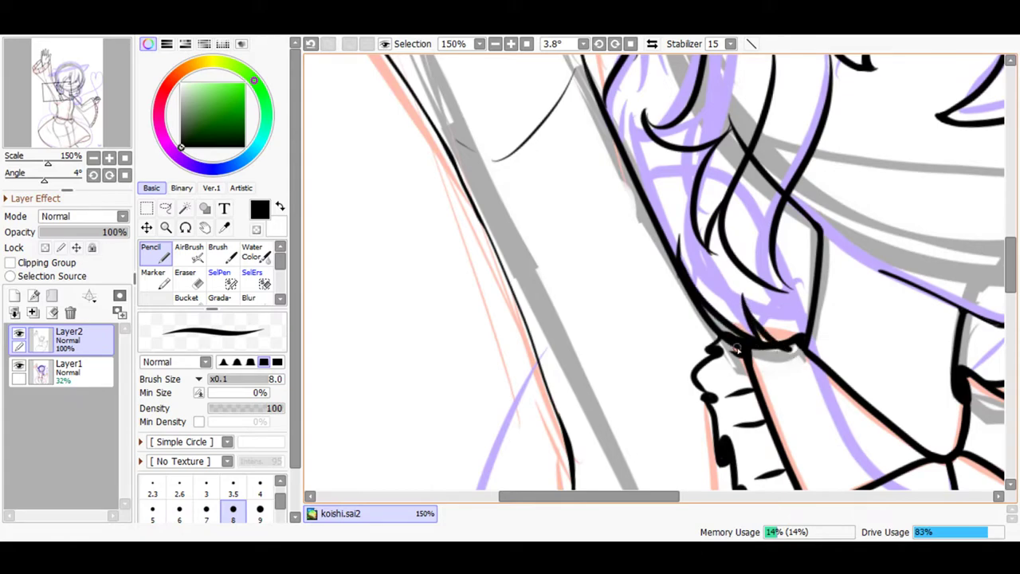
left_click(310, 44)
left_click(511, 43)
left_click(510, 43)
left_click(511, 43)
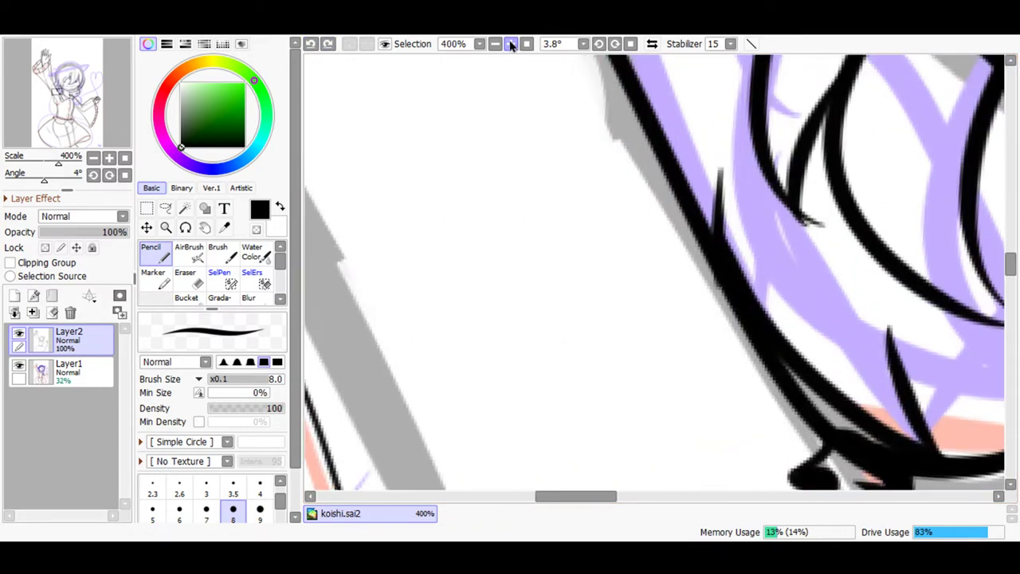
- Ink a short hair strand curving down to the collar and close the neighbouring strand's open tip with the Pencil
left_click_drag(604, 494, 655, 478)
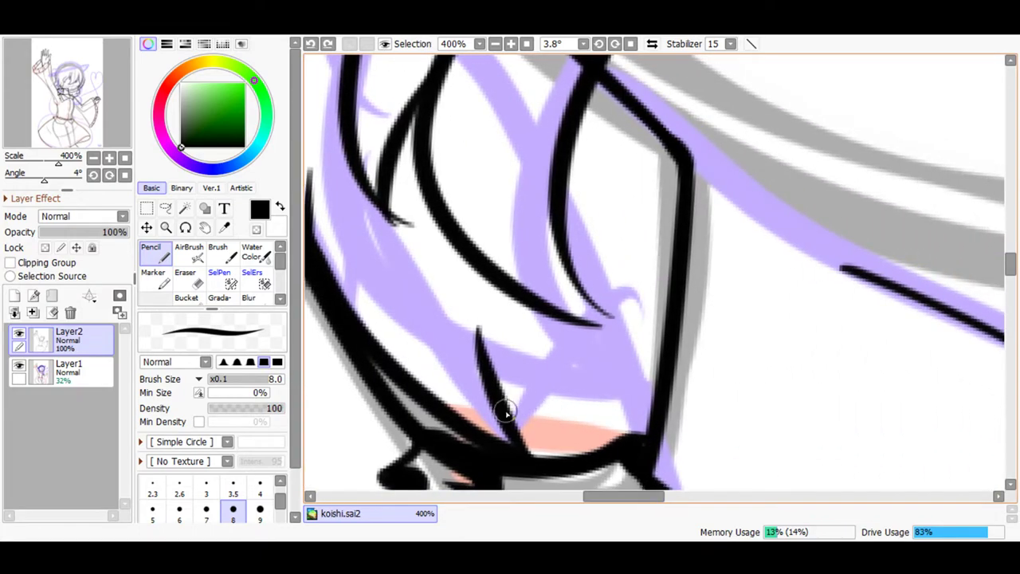
mouse_move(502, 400)
left_mouse_down()
mouse_move(552, 457)
mouse_move(513, 459)
left_mouse_up()
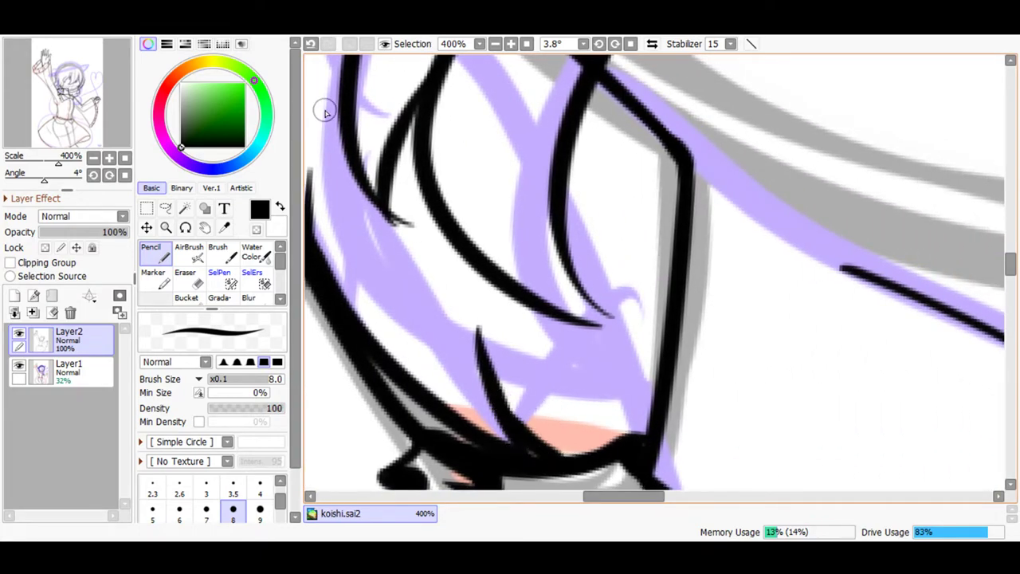
left_click(311, 43)
mouse_move(493, 383)
left_mouse_down()
mouse_move(603, 448)
mouse_move(565, 443)
left_mouse_up()
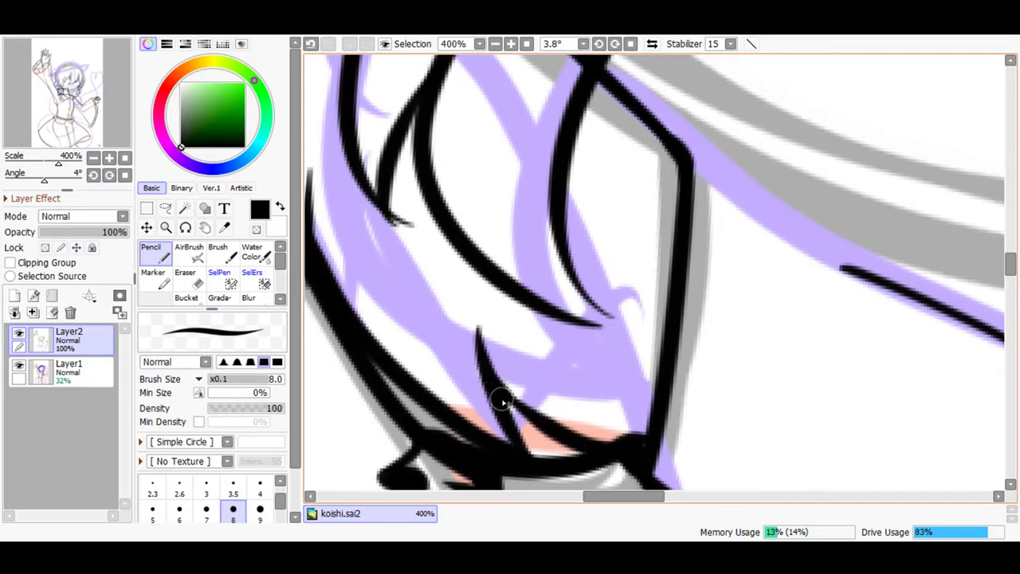
left_click_drag(461, 439, 439, 430)
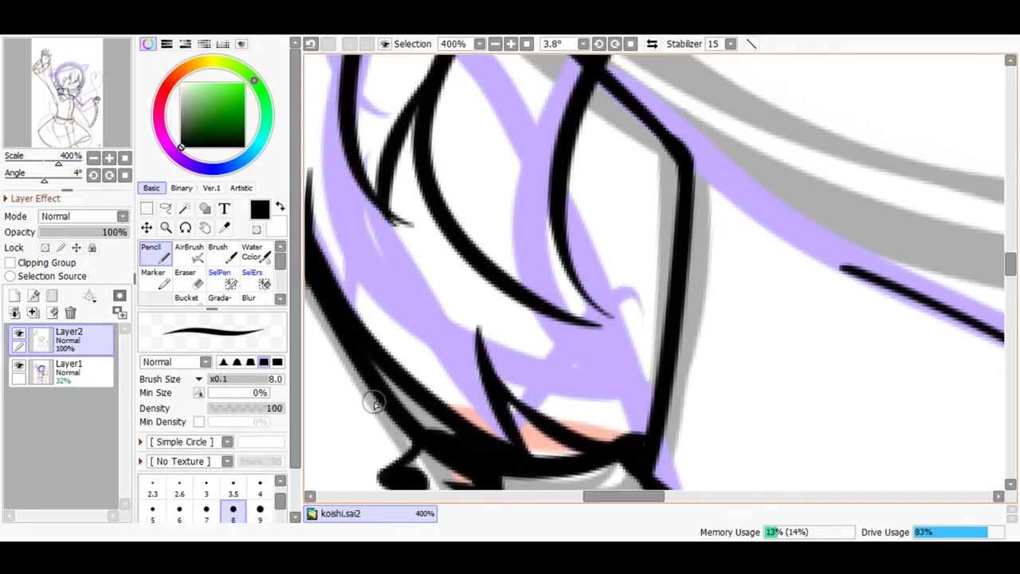
left_click_drag(586, 495, 565, 495)
mouse_move(741, 251)
left_mouse_down()
mouse_move(772, 308)
mouse_move(794, 321)
mouse_move(736, 330)
mouse_move(735, 316)
mouse_move(796, 319)
mouse_move(765, 328)
mouse_move(786, 320)
mouse_move(701, 299)
left_mouse_up()
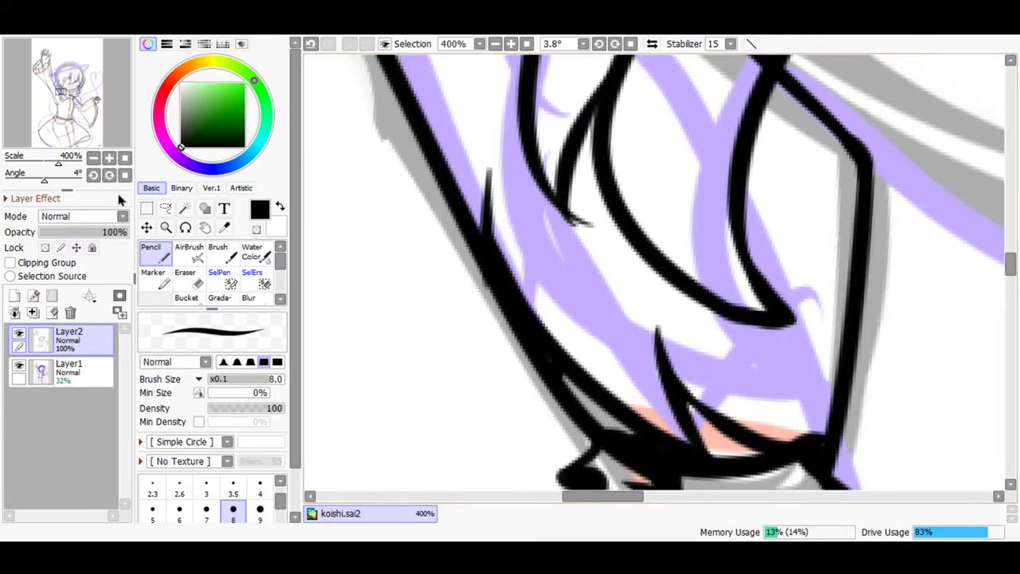
- Erase the overshooting line ends at the tips of the hair strands just above the collar
left_click(188, 276)
left_click_drag(579, 204, 568, 216)
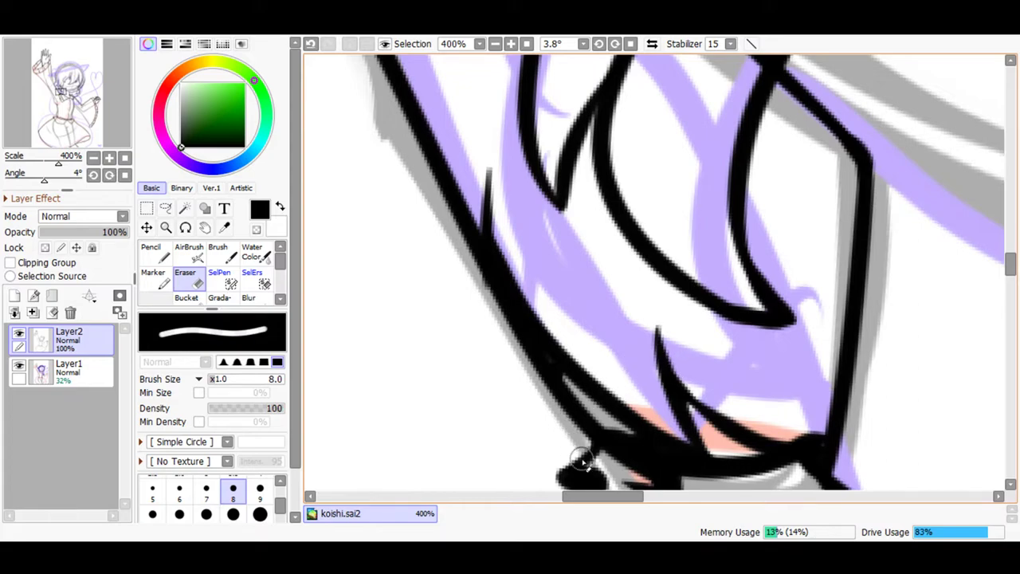
left_click_drag(635, 495, 614, 495)
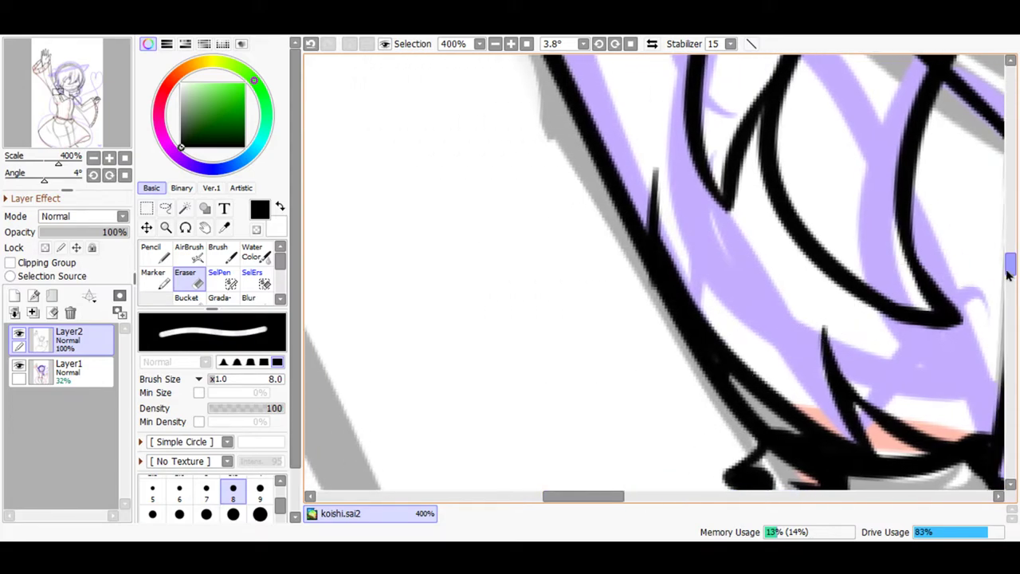
left_click_drag(1001, 284, 1008, 275)
mouse_move(820, 348)
left_mouse_down()
mouse_move(777, 324)
mouse_move(801, 340)
mouse_move(780, 327)
mouse_move(816, 330)
left_mouse_up()
- Trim the upper bang tips and erase the stray line beside the bent strand along the face
left_click_drag(1010, 284, 1014, 251)
mouse_move(581, 358)
left_mouse_down()
mouse_move(557, 338)
mouse_move(551, 314)
left_mouse_up()
mouse_move(778, 394)
left_mouse_down()
mouse_move(794, 337)
mouse_move(787, 353)
mouse_move(804, 369)
mouse_move(795, 424)
mouse_move(816, 384)
mouse_move(809, 444)
mouse_move(825, 417)
mouse_move(811, 458)
mouse_move(824, 422)
left_mouse_up()
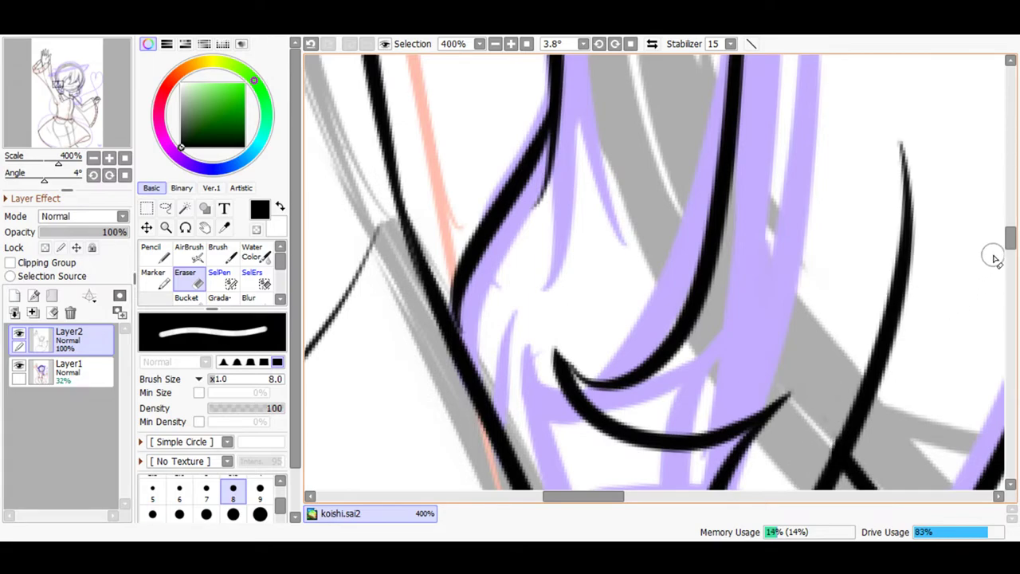
scroll(992, 261, "down", 5)
mouse_move(932, 289)
left_mouse_down()
mouse_move(911, 316)
mouse_move(933, 257)
mouse_move(890, 312)
mouse_move(889, 247)
mouse_move(868, 287)
mouse_move(872, 220)
mouse_move(863, 211)
mouse_move(838, 228)
mouse_move(889, 273)
left_mouse_up()
scroll(1004, 255, "up", 5)
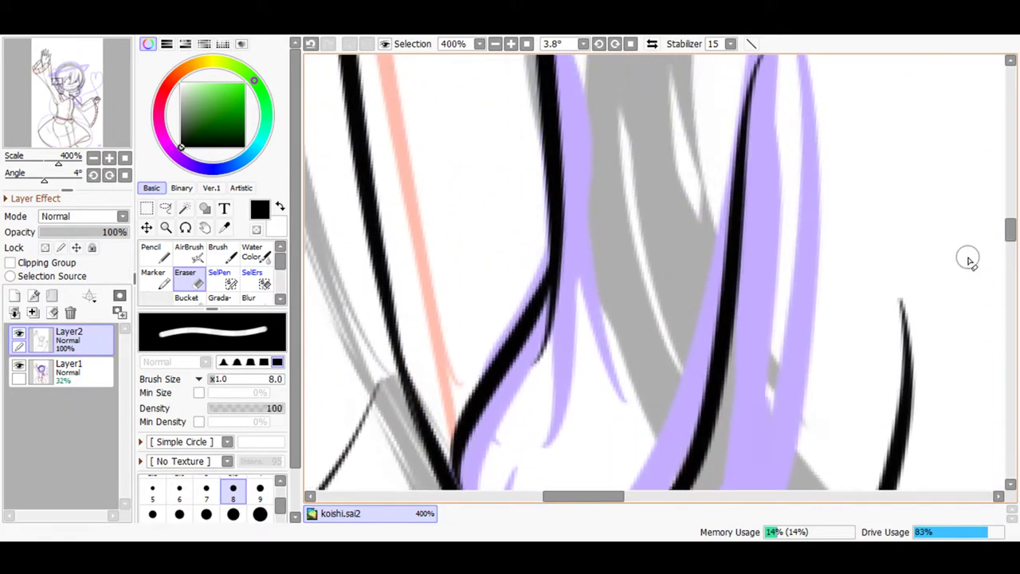
mouse_move(569, 298)
left_mouse_down()
mouse_move(576, 242)
mouse_move(612, 291)
left_mouse_up()
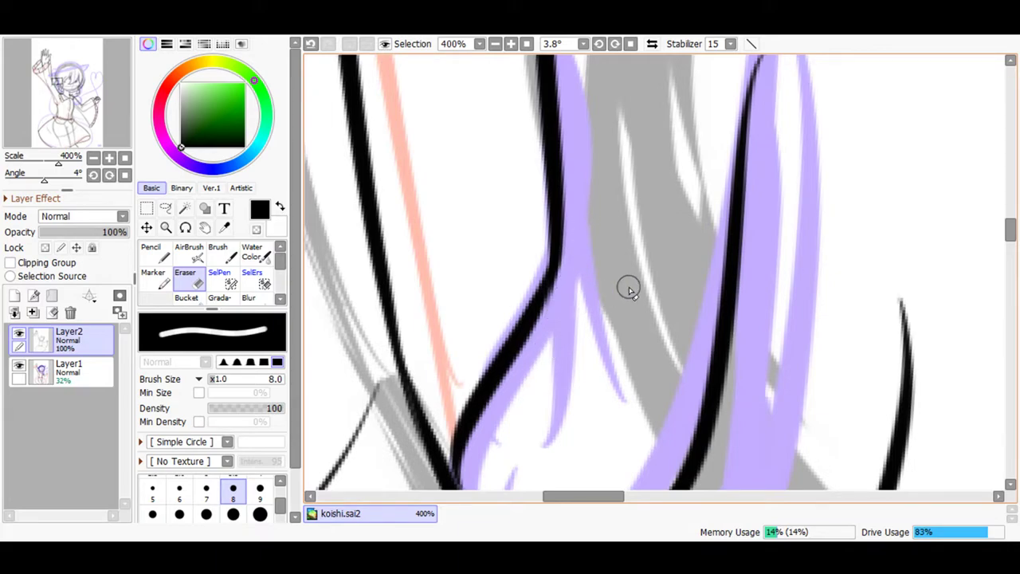
mouse_move(1009, 228)
left_mouse_down()
mouse_move(1013, 191)
mouse_move(1014, 223)
left_mouse_up()
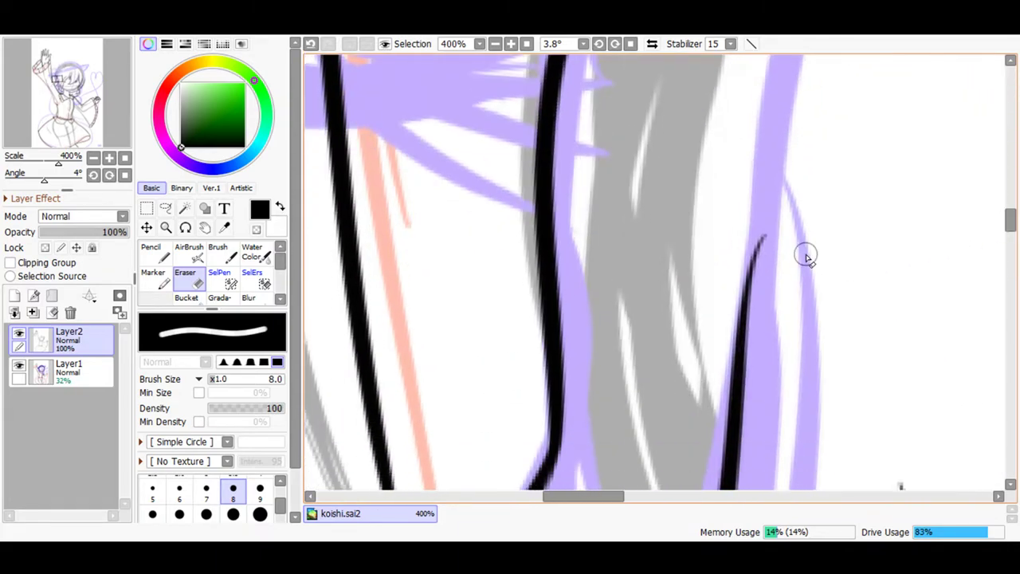
- Undo the last erasure, clean up the thin upper ends of the bang strands, and revert the final erasing change
left_click(310, 43)
left_click_drag(761, 305, 767, 226)
left_click_drag(610, 496, 763, 495)
mouse_move(750, 285)
left_mouse_down()
mouse_move(742, 329)
mouse_move(701, 403)
left_mouse_up()
mouse_move(735, 328)
left_mouse_down()
mouse_move(777, 193)
mouse_move(776, 91)
left_mouse_up()
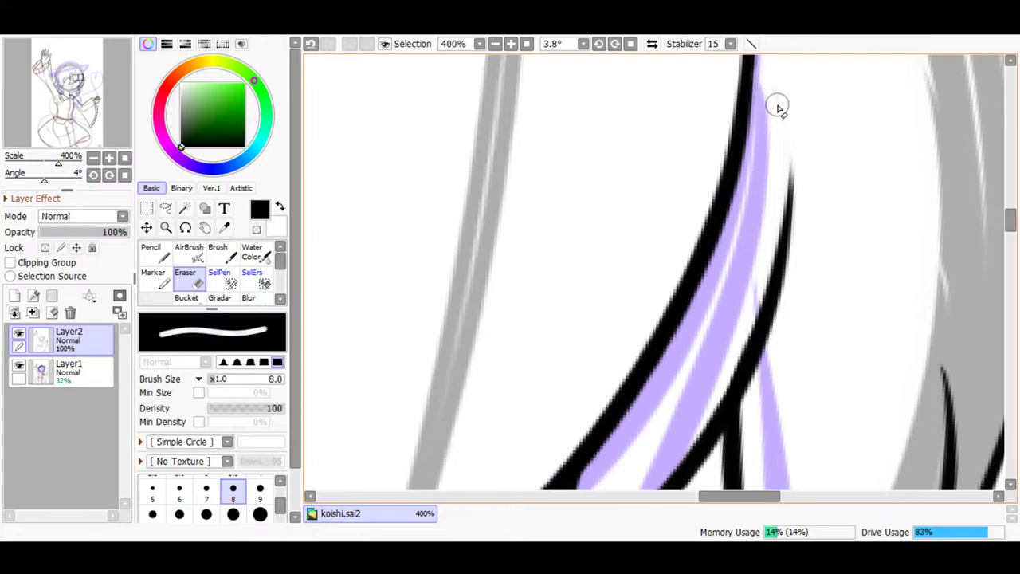
left_click_drag(734, 487, 723, 494)
left_click(311, 43)
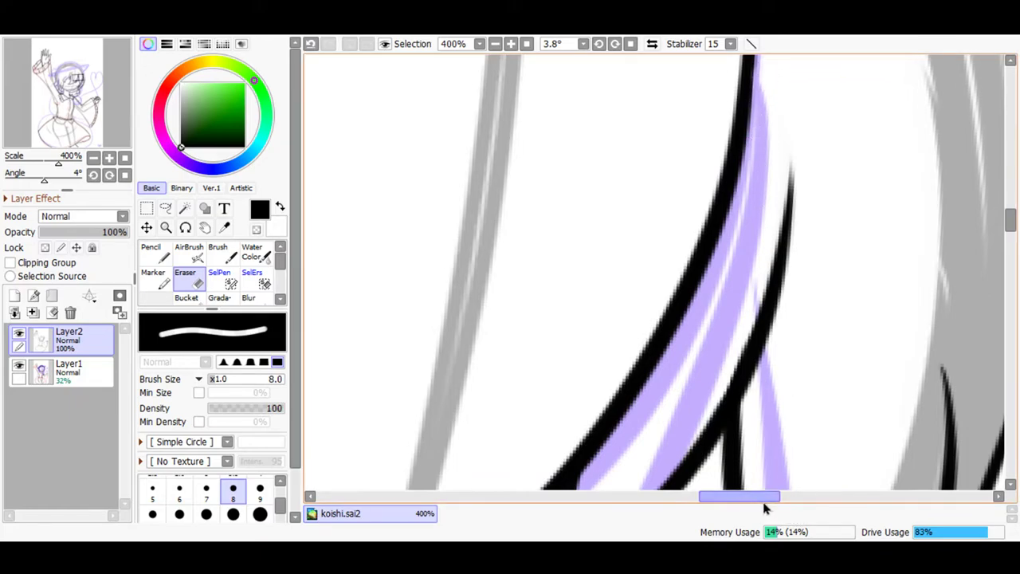
- Erase the redundant long thin line running between the side hair strands
left_click_drag(764, 507, 808, 494)
left_click_drag(1008, 225, 1008, 232)
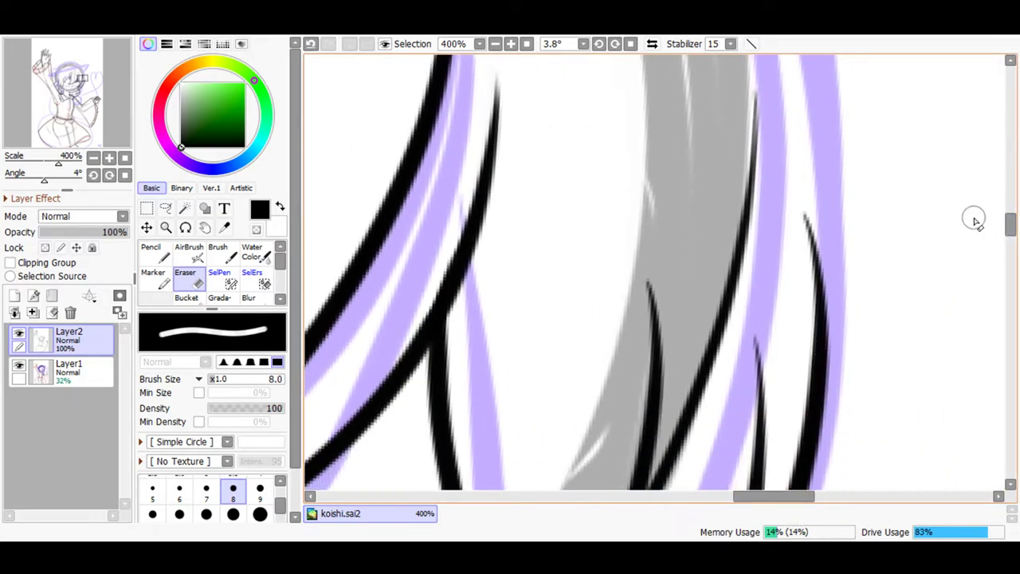
mouse_move(720, 357)
left_mouse_down()
mouse_move(731, 245)
mouse_move(678, 447)
mouse_move(691, 338)
mouse_move(725, 285)
left_mouse_up()
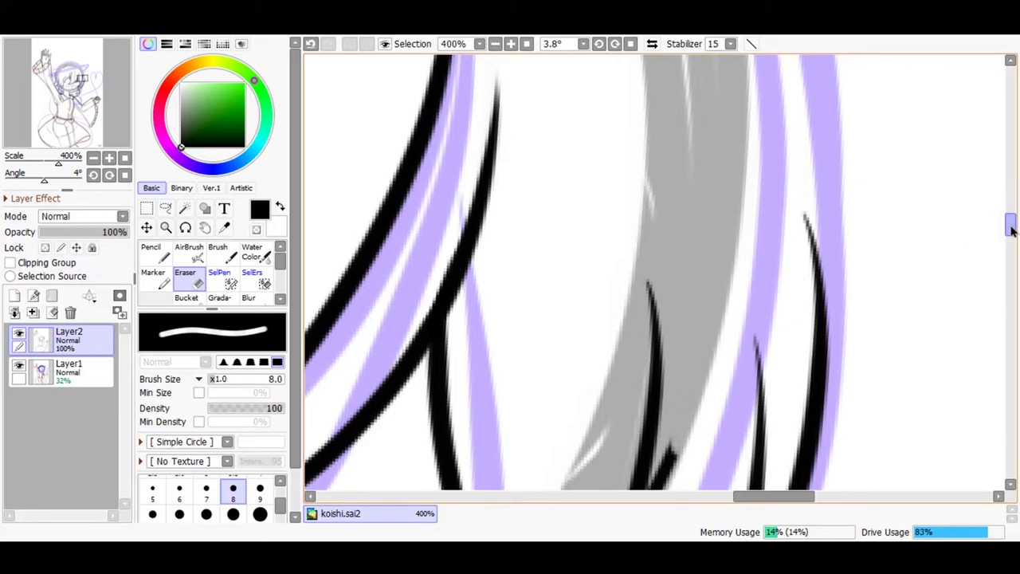
left_click_drag(1010, 231, 1010, 241)
mouse_move(641, 291)
left_mouse_down()
mouse_move(626, 314)
mouse_move(667, 200)
mouse_move(611, 364)
left_mouse_up()
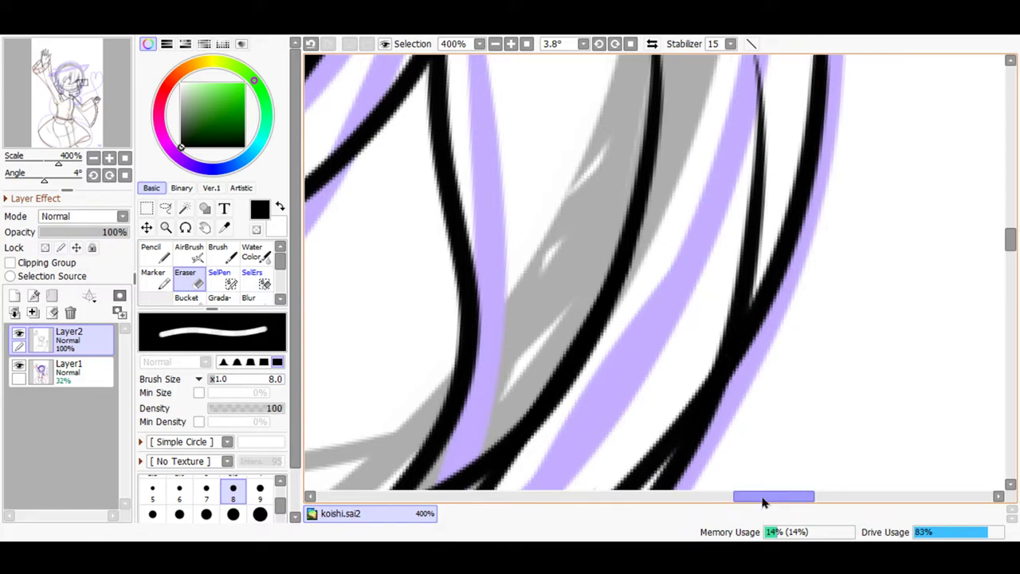
- Erase the doubled inner lines along the lower part of the outer side hair strand
left_click_drag(762, 498, 749, 495)
mouse_move(1005, 242)
left_mouse_down()
mouse_move(1008, 255)
mouse_move(998, 255)
left_mouse_up()
mouse_move(556, 394)
left_mouse_down()
mouse_move(569, 387)
mouse_move(517, 421)
mouse_move(553, 399)
left_mouse_up()
mouse_move(588, 358)
left_mouse_down()
mouse_move(654, 271)
mouse_move(565, 389)
mouse_move(672, 278)
left_mouse_up()
left_click_drag(652, 317, 683, 271)
mouse_move(722, 233)
left_mouse_down()
mouse_move(757, 135)
mouse_move(772, 123)
mouse_move(736, 230)
mouse_move(777, 174)
mouse_move(799, 88)
mouse_move(801, 112)
left_mouse_up()
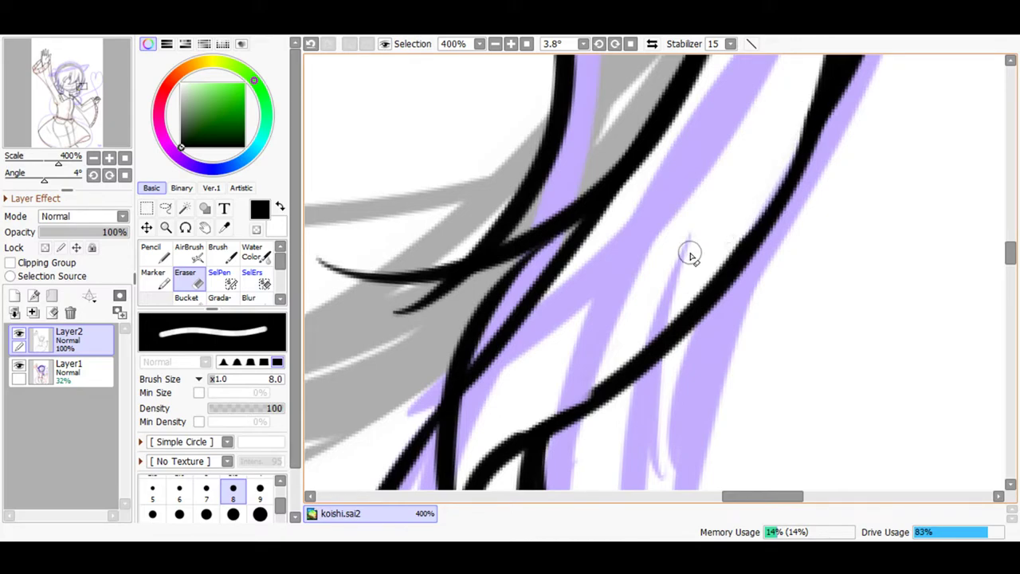
- Erase the extra diagonal line and the two tails overshooting the point where the side hair strands meet
mouse_move(475, 401)
left_mouse_down()
mouse_move(497, 328)
mouse_move(488, 358)
mouse_move(571, 249)
mouse_move(636, 205)
mouse_move(563, 253)
mouse_move(547, 322)
mouse_move(527, 345)
mouse_move(517, 334)
mouse_move(552, 287)
mouse_move(514, 329)
mouse_move(484, 389)
left_mouse_up()
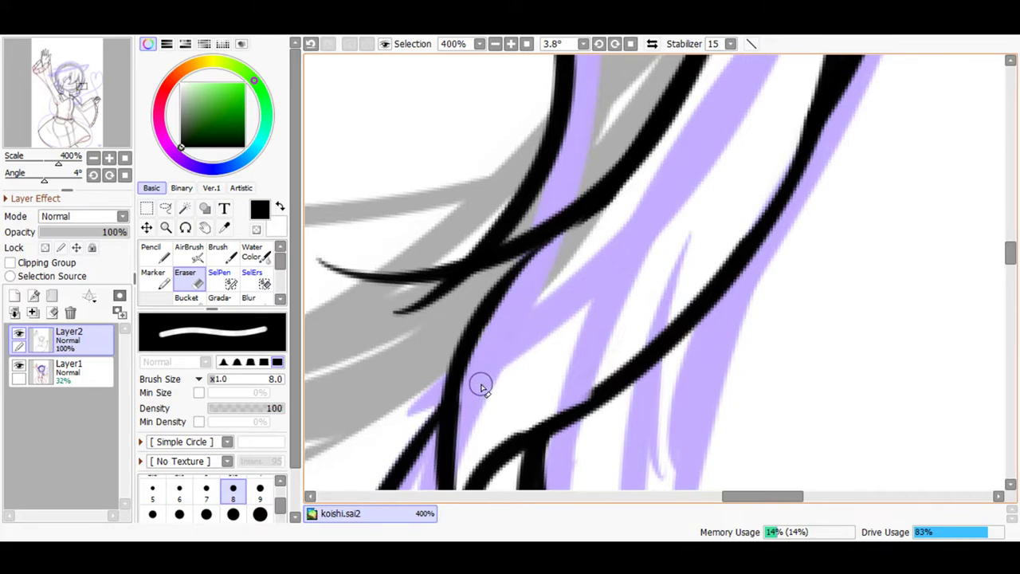
mouse_move(468, 286)
left_mouse_down()
mouse_move(437, 262)
mouse_move(453, 241)
mouse_move(436, 301)
mouse_move(410, 323)
mouse_move(440, 300)
mouse_move(383, 318)
left_mouse_up()
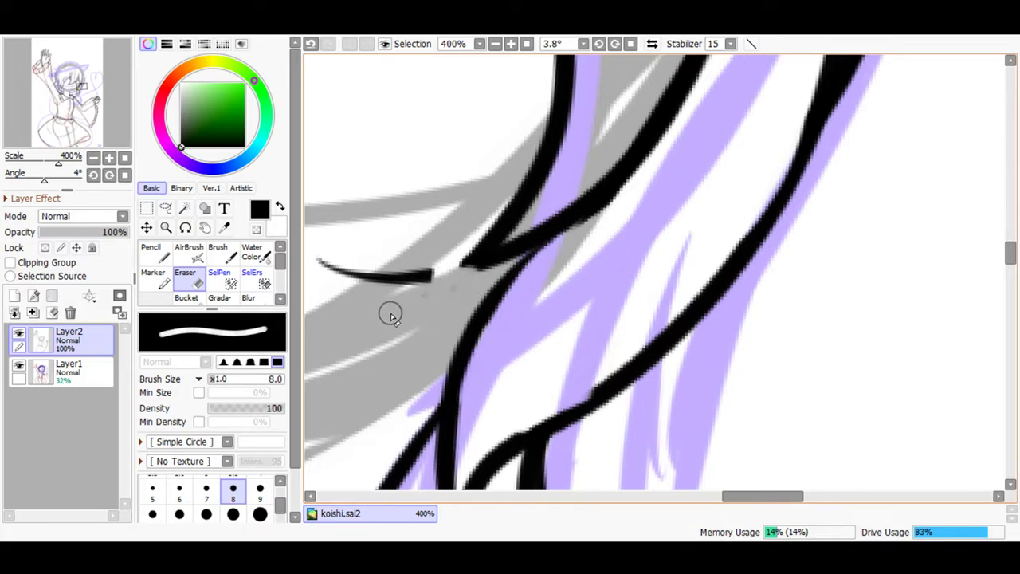
mouse_move(456, 278)
left_mouse_down()
mouse_move(369, 281)
mouse_move(321, 260)
left_mouse_up()
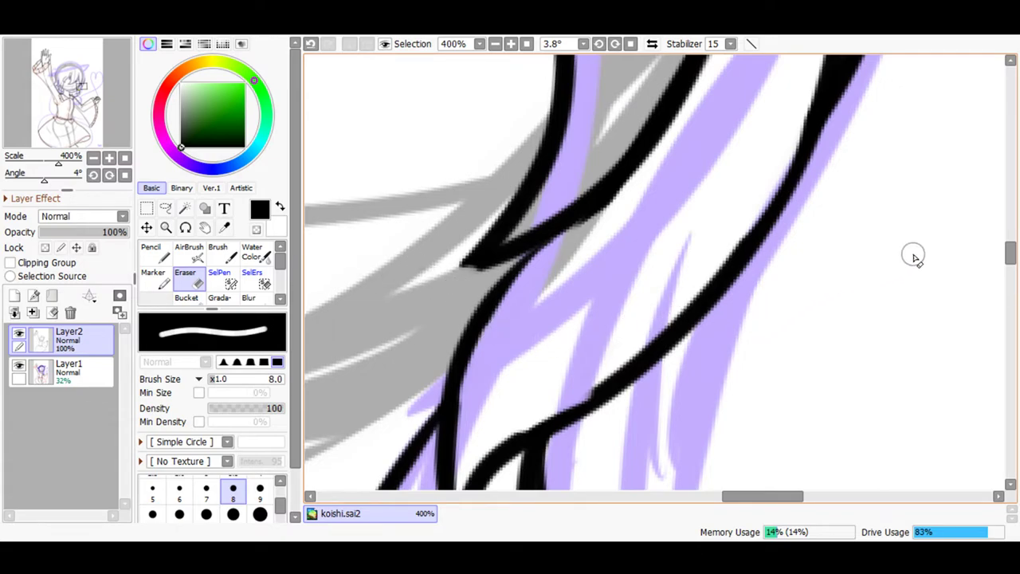
- Trim the overshooting tips of the small strand above the collar and the curved strand beside it
left_click_drag(1010, 254, 1009, 273)
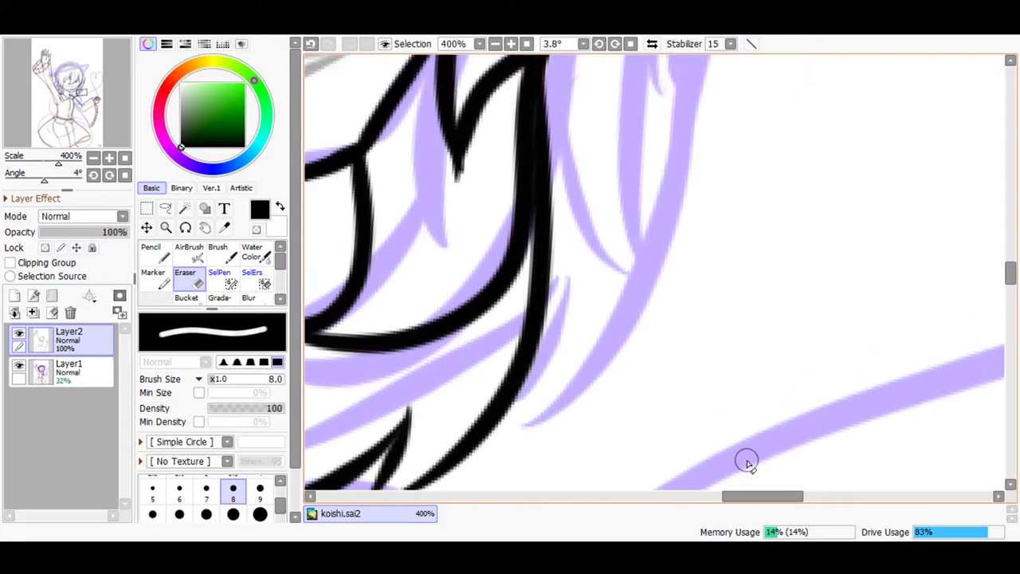
mouse_move(695, 498)
left_mouse_down()
mouse_move(716, 498)
mouse_move(671, 499)
left_mouse_up()
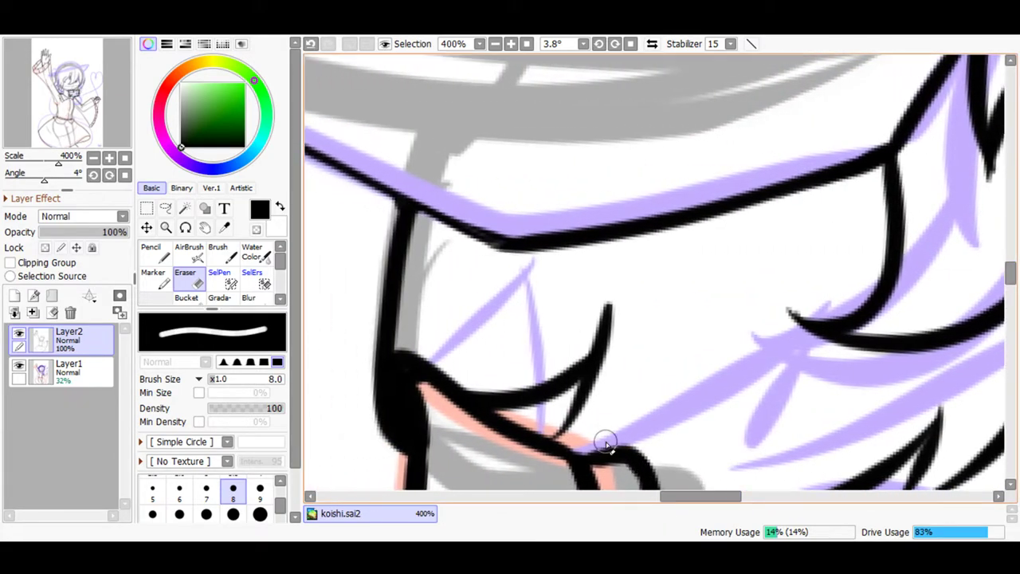
mouse_move(581, 348)
left_mouse_down()
mouse_move(615, 317)
mouse_move(619, 292)
left_mouse_up()
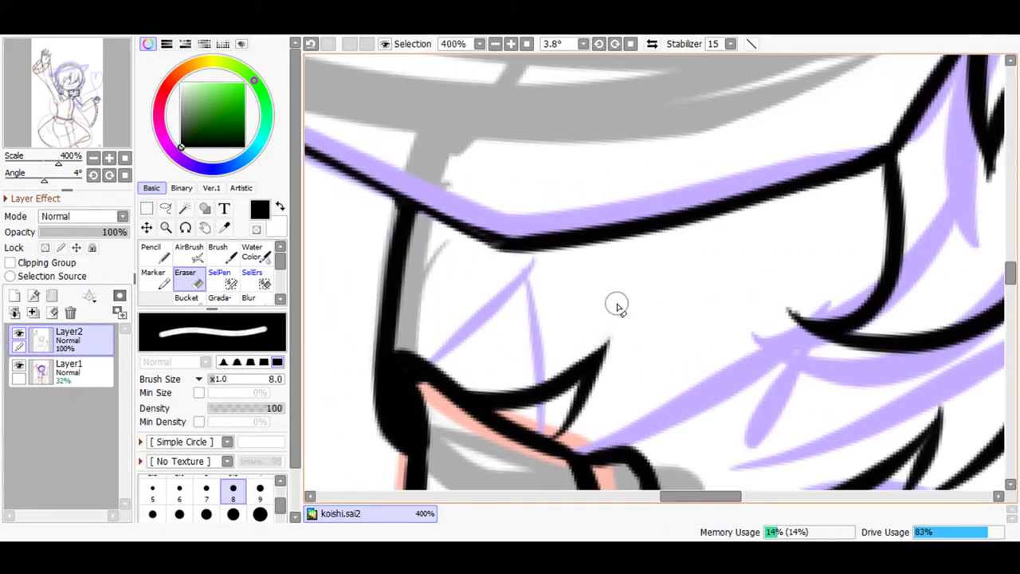
mouse_move(769, 299)
left_mouse_down()
mouse_move(784, 314)
mouse_move(794, 302)
left_mouse_up()
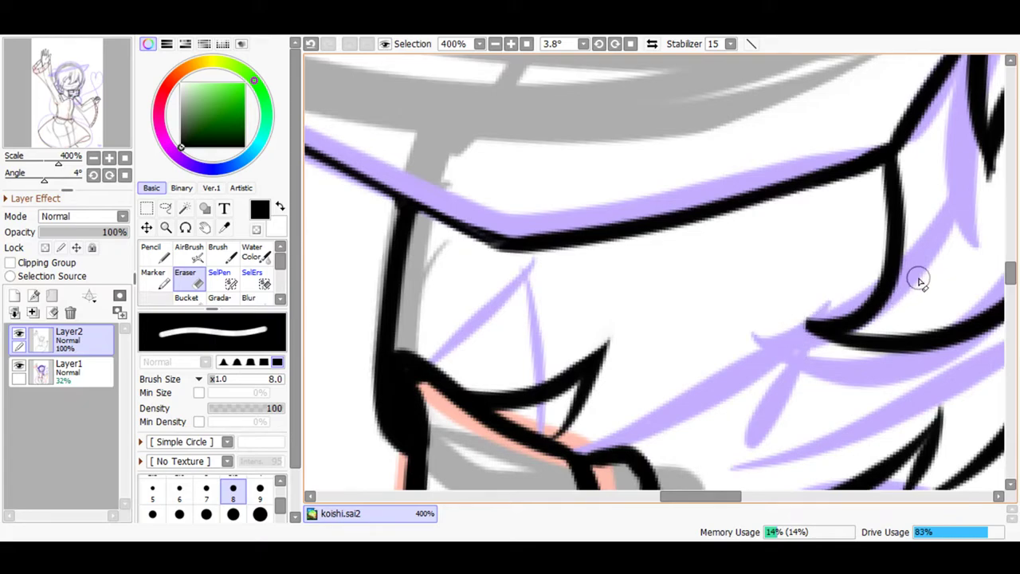
- Redraw the small strand above the collar with the Pencil, giving it a longer upper tip and joining its base to the collar
left_click_drag(1008, 273, 1012, 282)
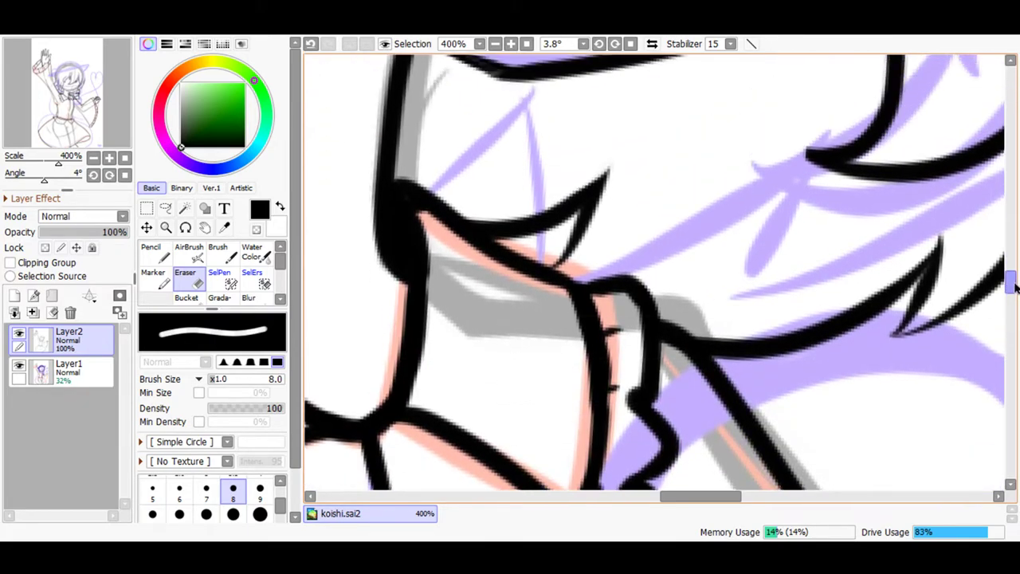
left_click(151, 252)
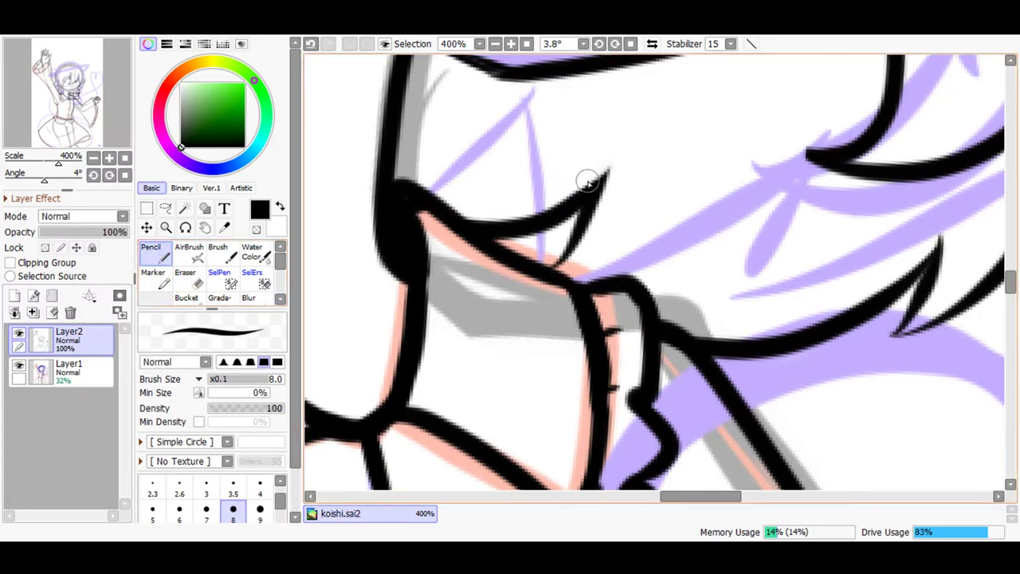
left_click_drag(620, 135, 550, 273)
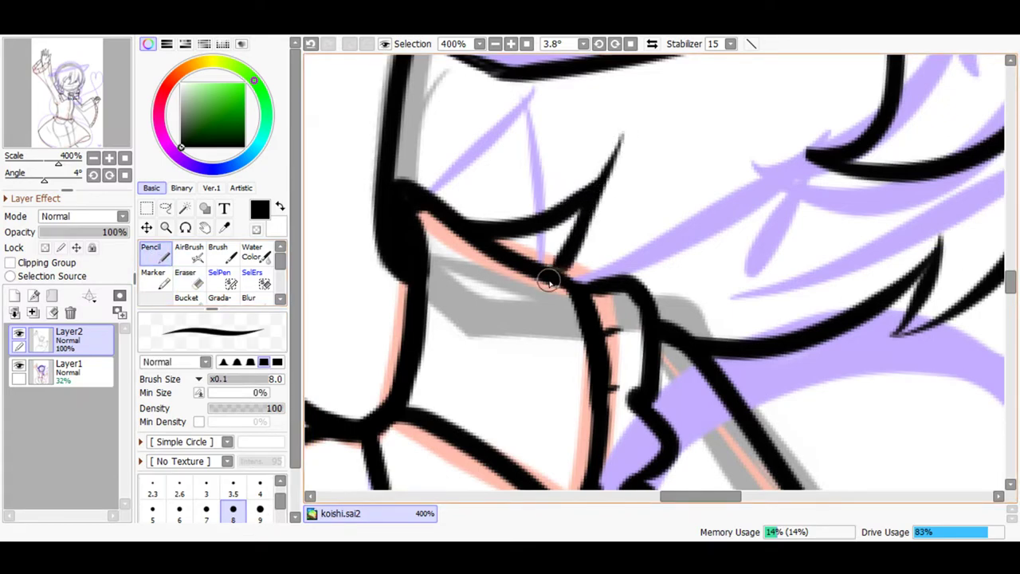
key("ctrl+z")
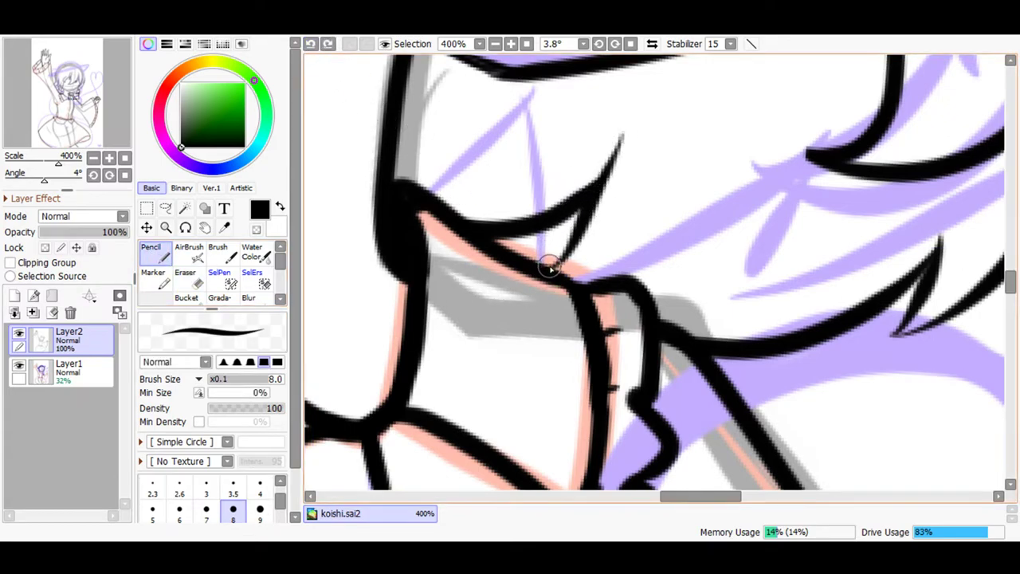
mouse_move(542, 273)
left_mouse_down()
mouse_move(565, 252)
mouse_move(584, 200)
mouse_move(555, 211)
mouse_move(570, 238)
mouse_move(574, 215)
mouse_move(558, 239)
left_mouse_up()
- Extend and thicken the upward-pointing tip of the hair strand beside the shoulder, undoing unsatisfactory strokes
left_click_drag(937, 236, 943, 209)
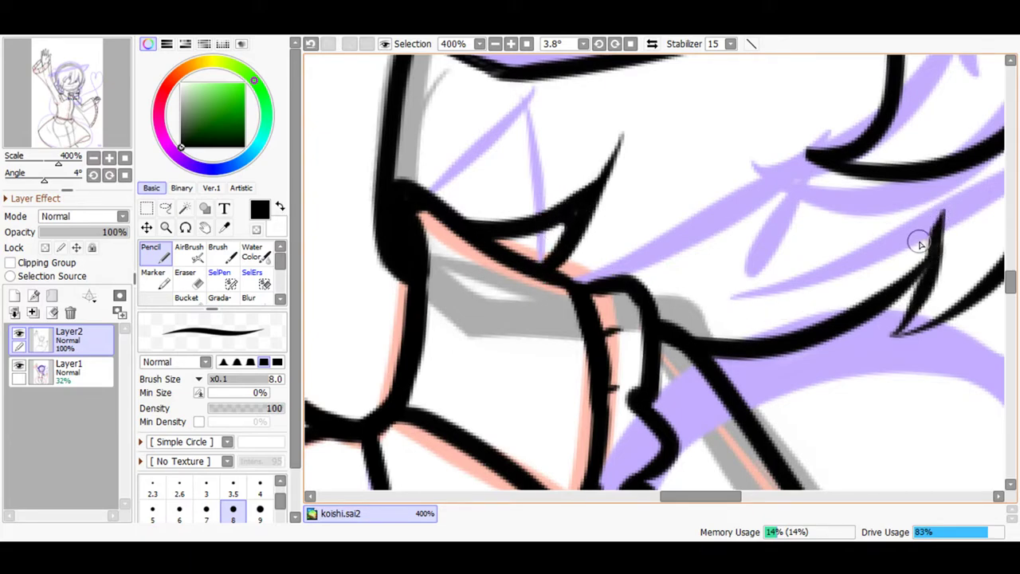
left_click(311, 43)
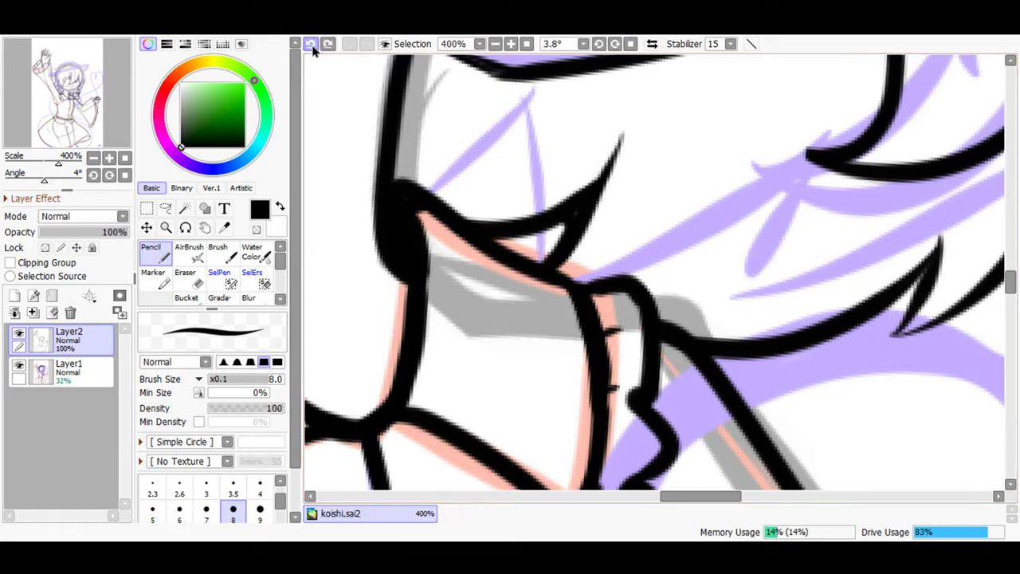
left_click_drag(918, 281, 930, 249)
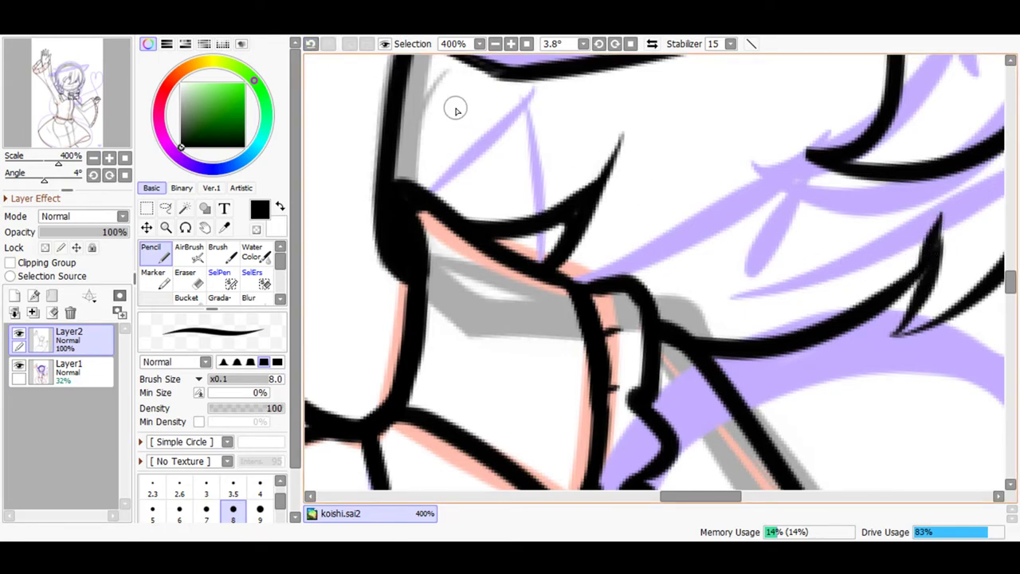
left_click(310, 44)
left_click_drag(912, 286, 941, 236)
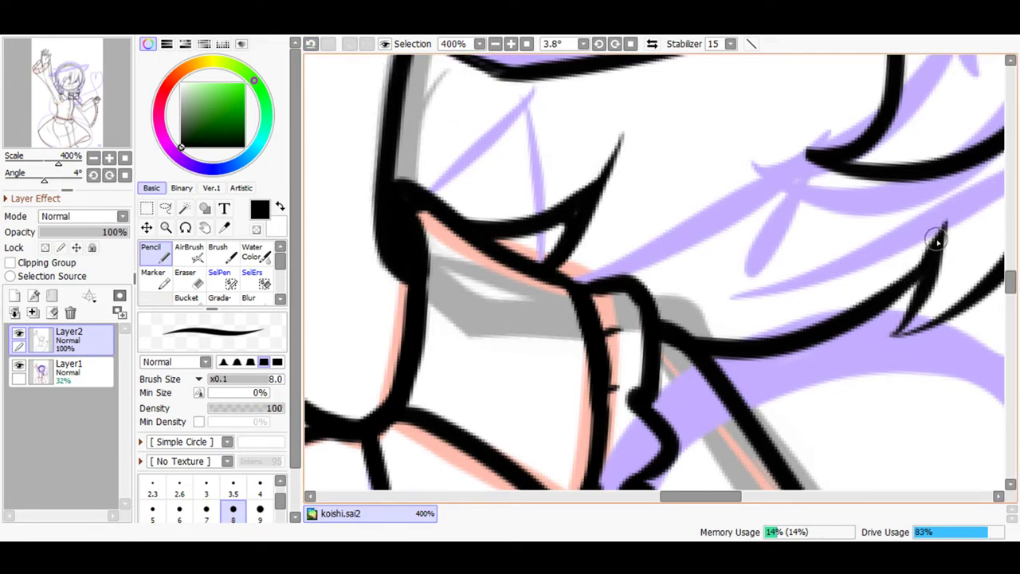
- Try to lengthen and thicken the downward point of the hair strand beside the shoulder
mouse_move(892, 351)
left_mouse_down()
mouse_move(964, 303)
mouse_move(885, 356)
left_mouse_up()
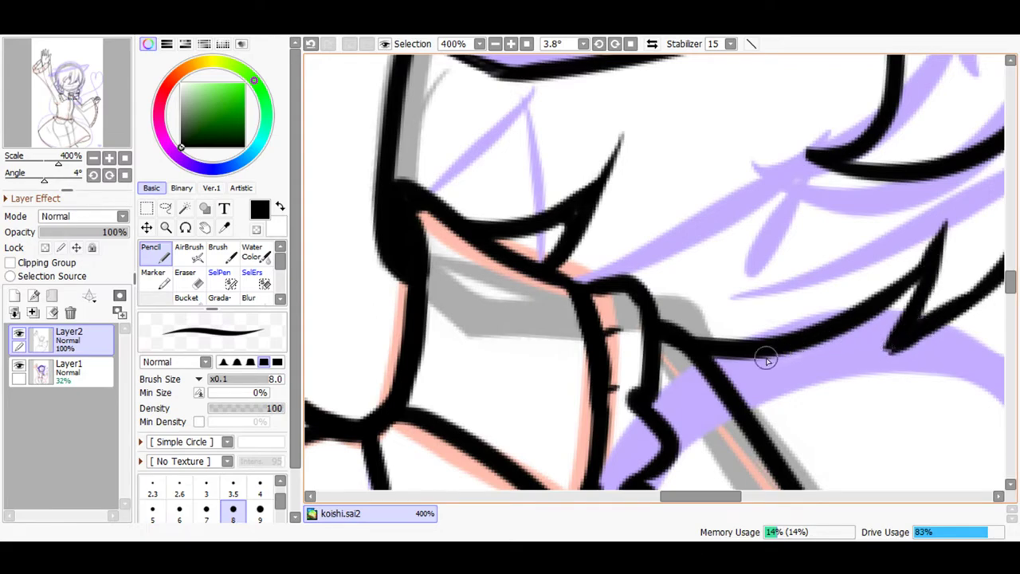
left_click(311, 44)
left_click(312, 45)
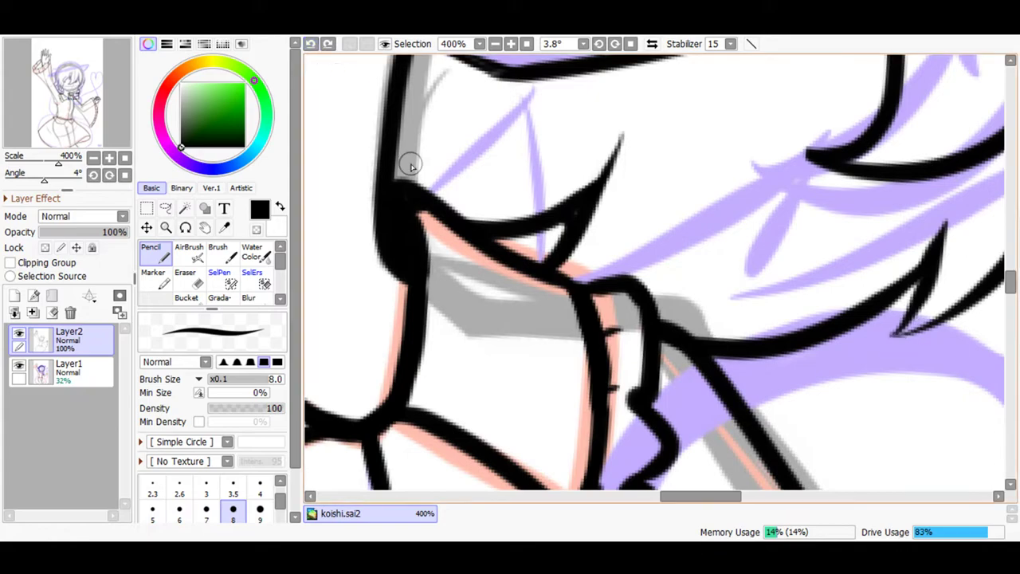
left_click_drag(663, 496, 684, 502)
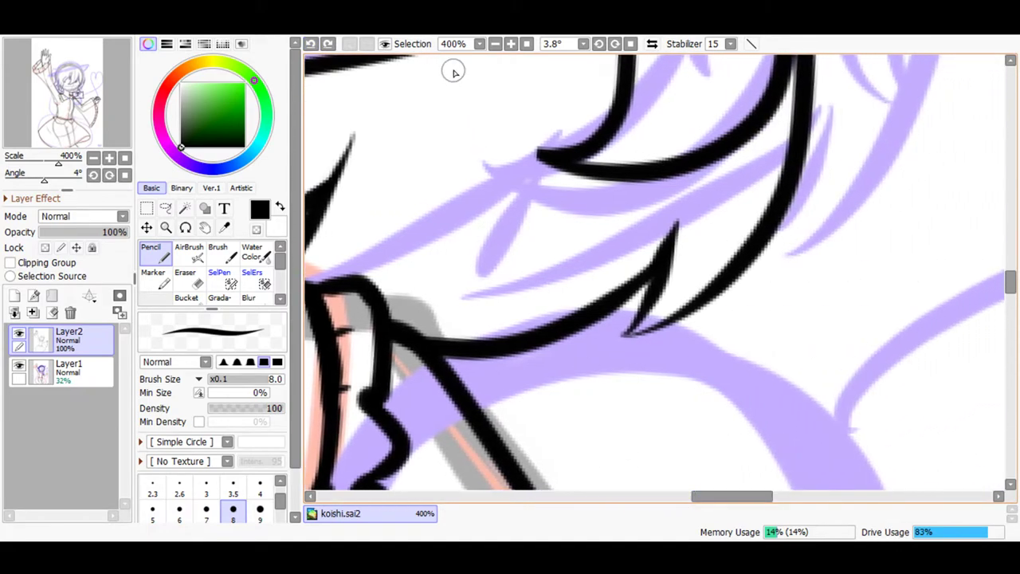
- Fill in the downward point of the hair strand beside the shoulder, thickening both lines where they meet
left_click(510, 44)
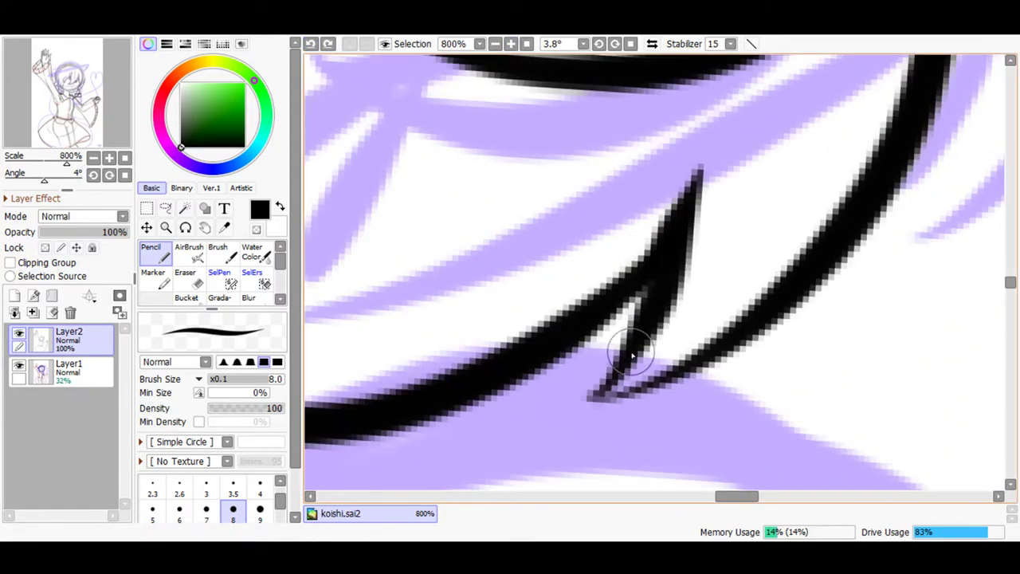
left_click_drag(661, 315, 594, 396)
mouse_move(714, 343)
left_mouse_down()
mouse_move(598, 398)
mouse_move(610, 391)
left_mouse_up()
- Smooth the hair outline where it meets the strand beside the neck and trim the overshooting tip next to it
mouse_move(1010, 283)
left_mouse_down()
mouse_move(1011, 243)
mouse_move(995, 231)
left_mouse_up()
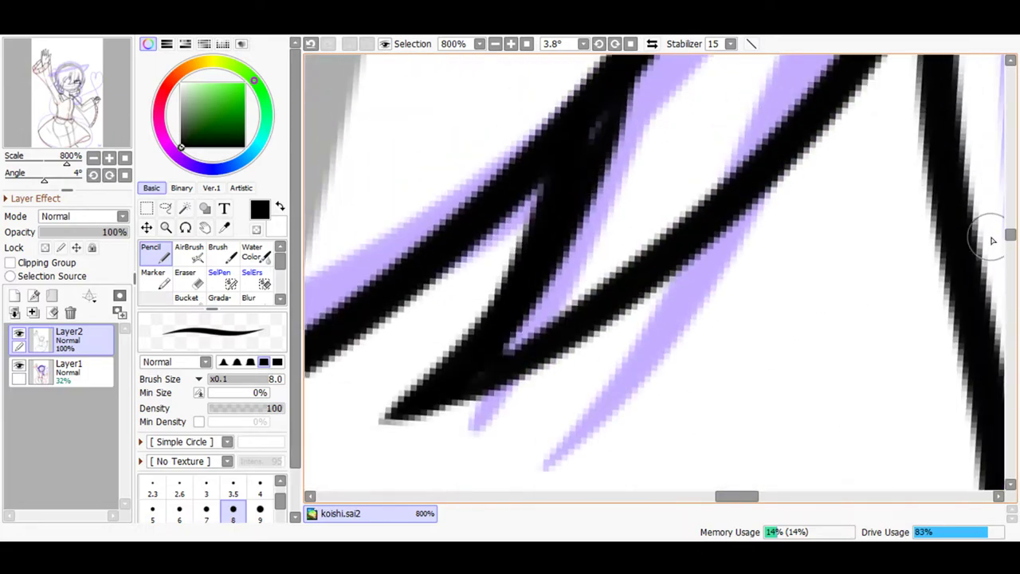
left_click(494, 43)
left_click(494, 44)
left_click(494, 44)
left_click_drag(1010, 244, 1010, 264)
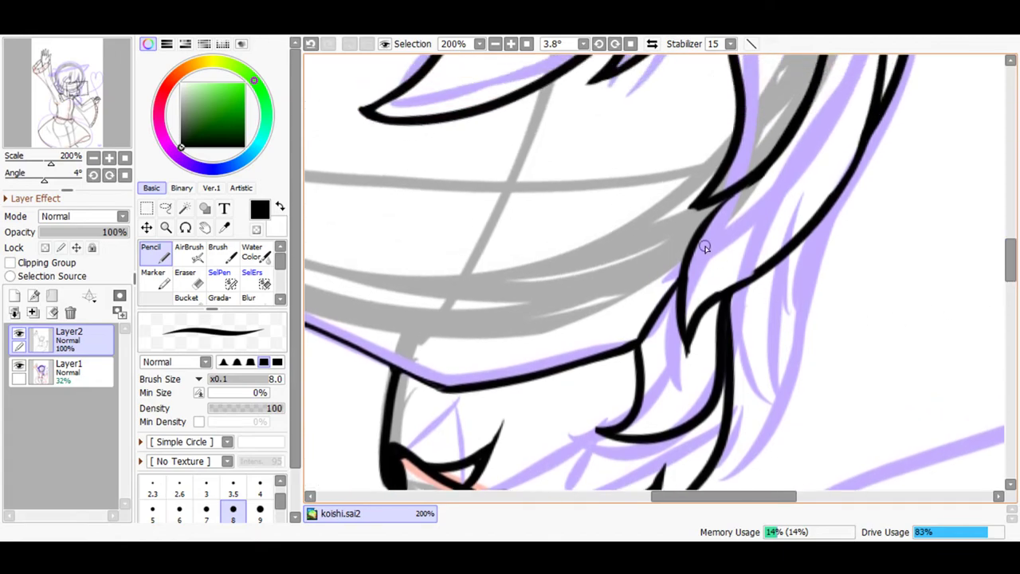
left_click(510, 43)
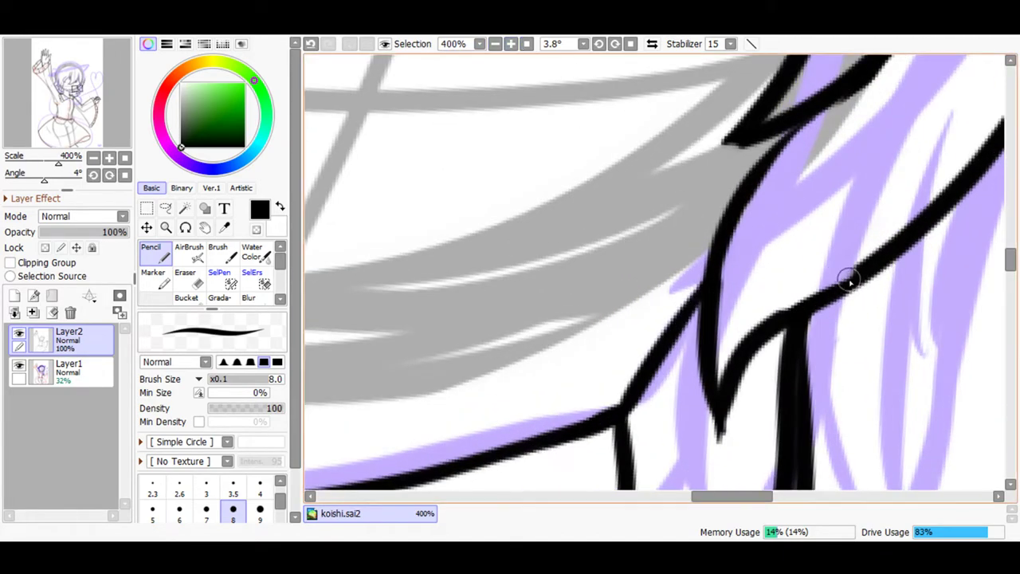
left_click_drag(842, 285, 771, 325)
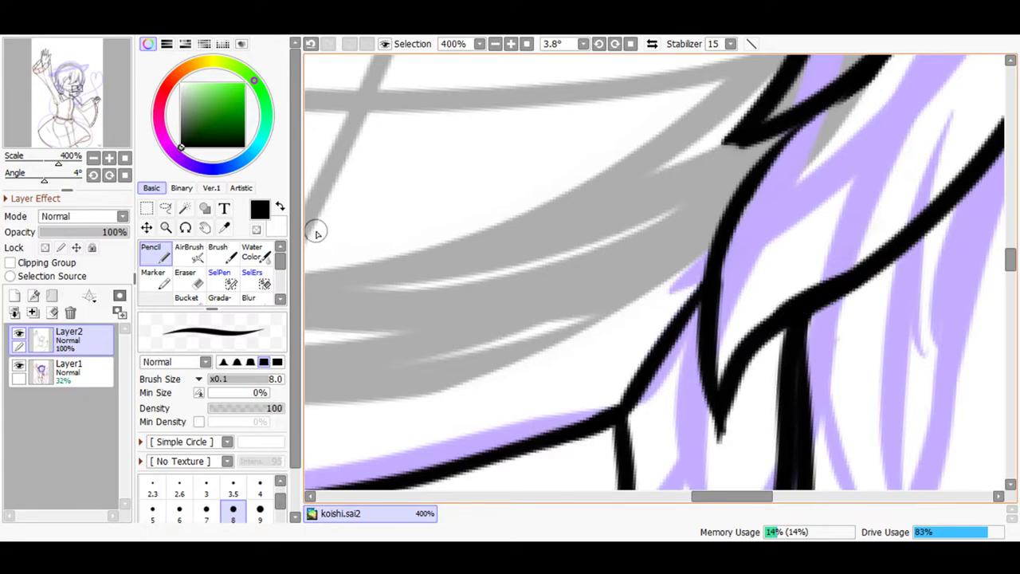
left_click(188, 274)
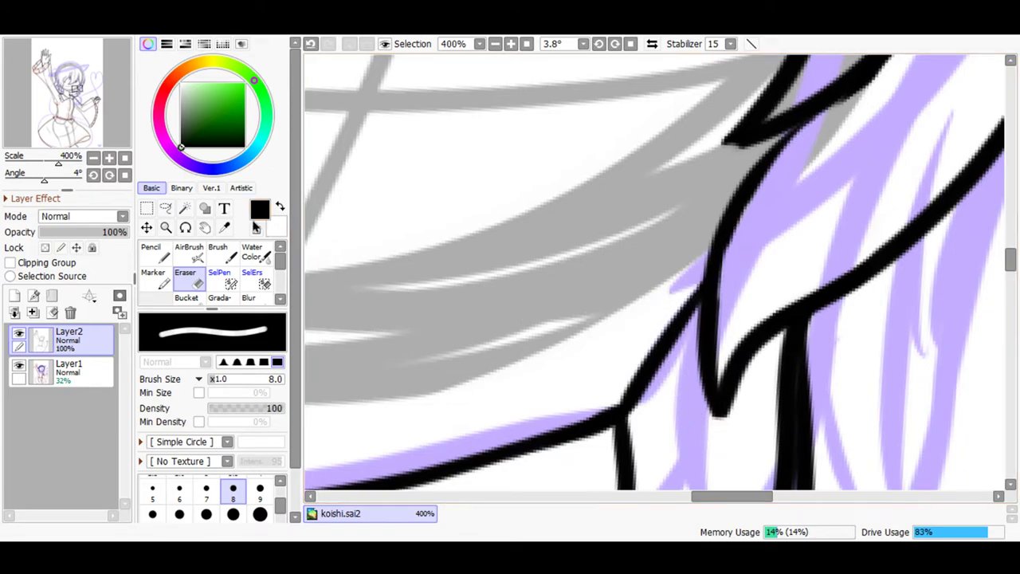
left_click(153, 253)
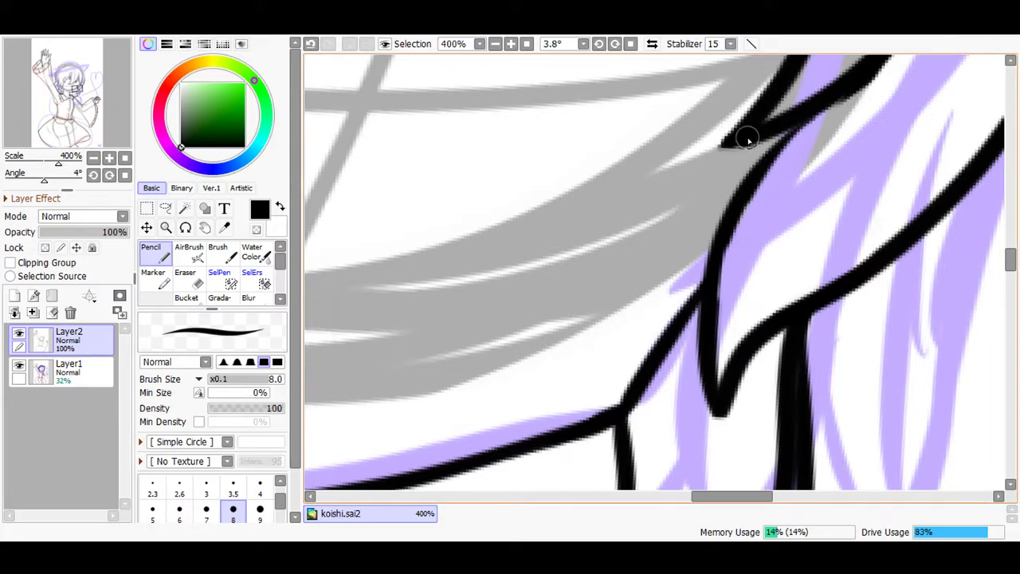
- Fill the junction under the cheek strand's point with the Pencil and reshape the tip below it, undoing unsatisfactory strokes
mouse_move(821, 112)
left_mouse_down()
mouse_move(813, 131)
mouse_move(757, 168)
left_mouse_up()
left_click(311, 44)
left_click_drag(799, 134, 847, 97)
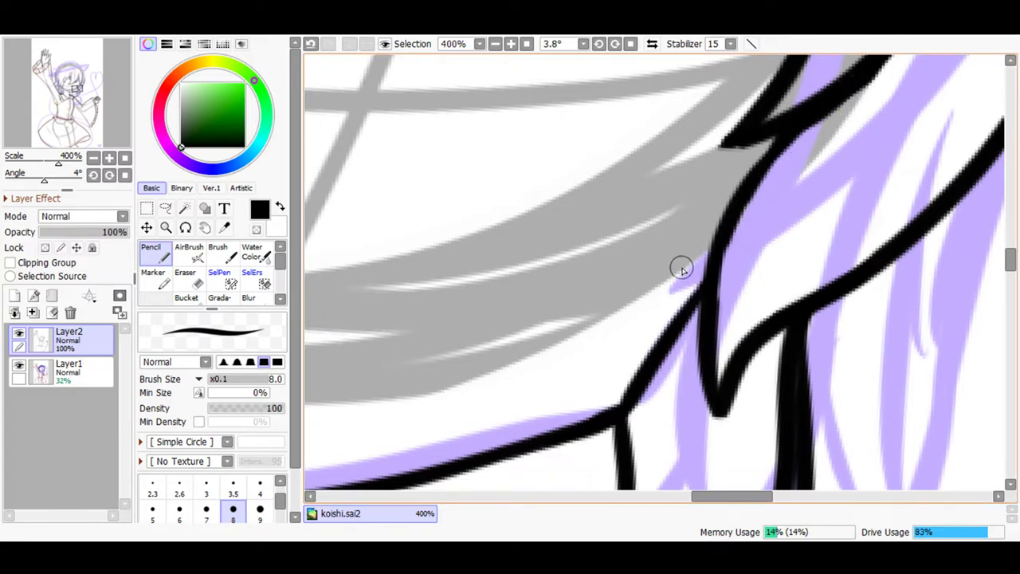
left_click(311, 44)
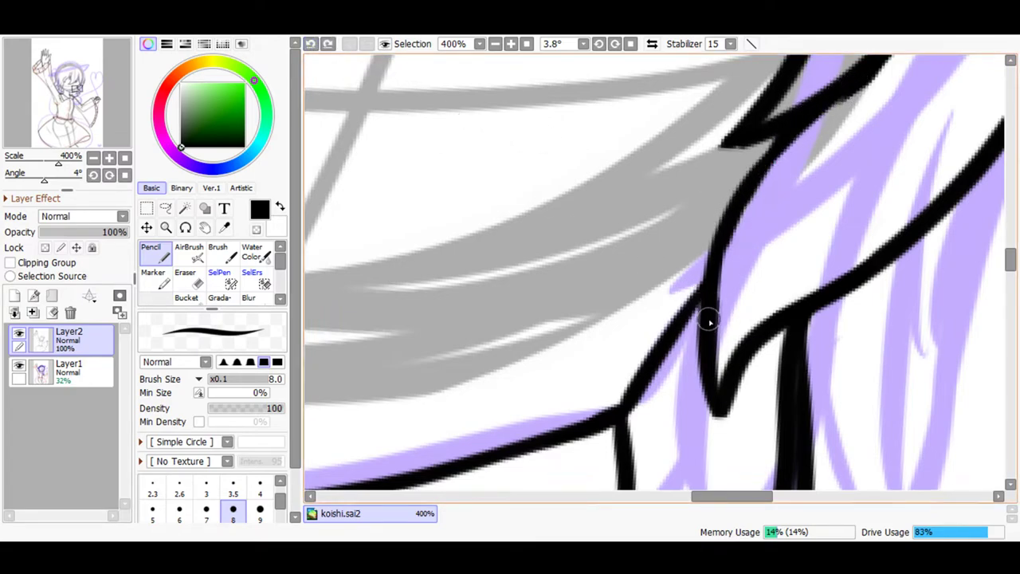
left_click_drag(721, 249, 696, 295)
left_click_drag(724, 427, 690, 392)
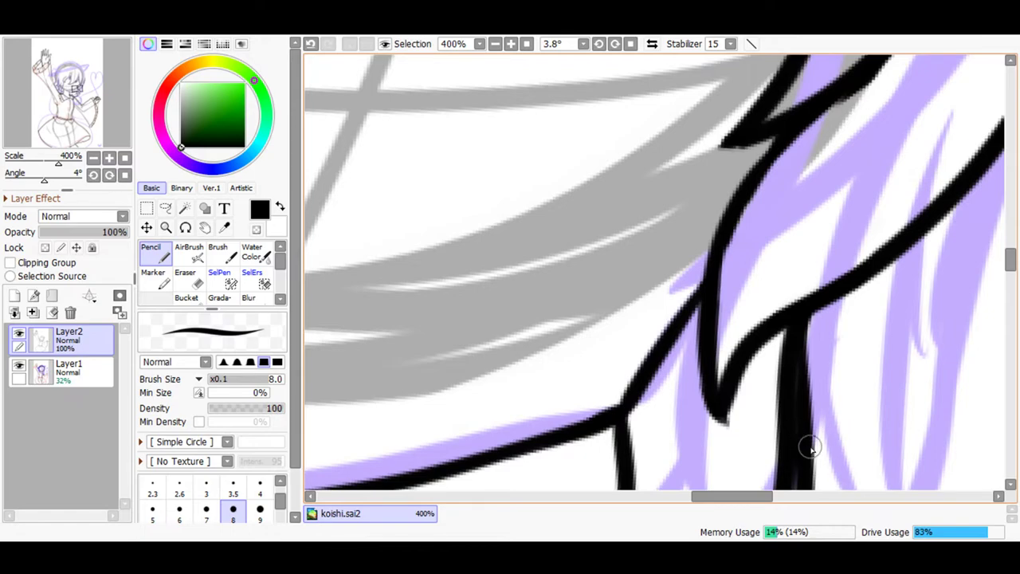
- Examine the inked side hair strands and their joints for gaps and uneven lines
mouse_move(1008, 252)
left_mouse_down()
mouse_move(1010, 279)
mouse_move(1011, 229)
mouse_move(1010, 239)
left_mouse_up()
scroll(945, 307, "up", 2)
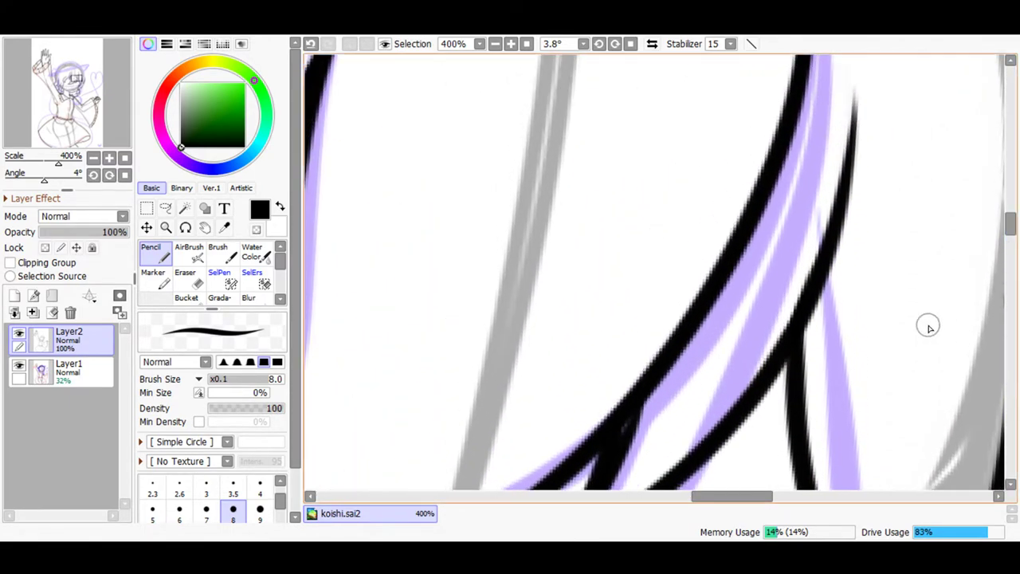
left_click_drag(762, 494, 811, 489)
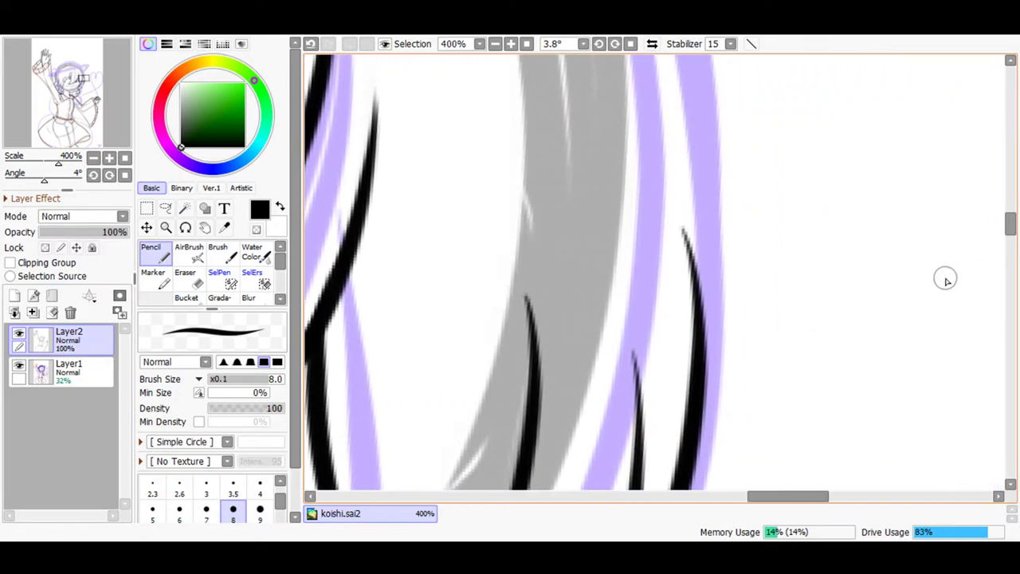
left_click(495, 44)
left_click(494, 44)
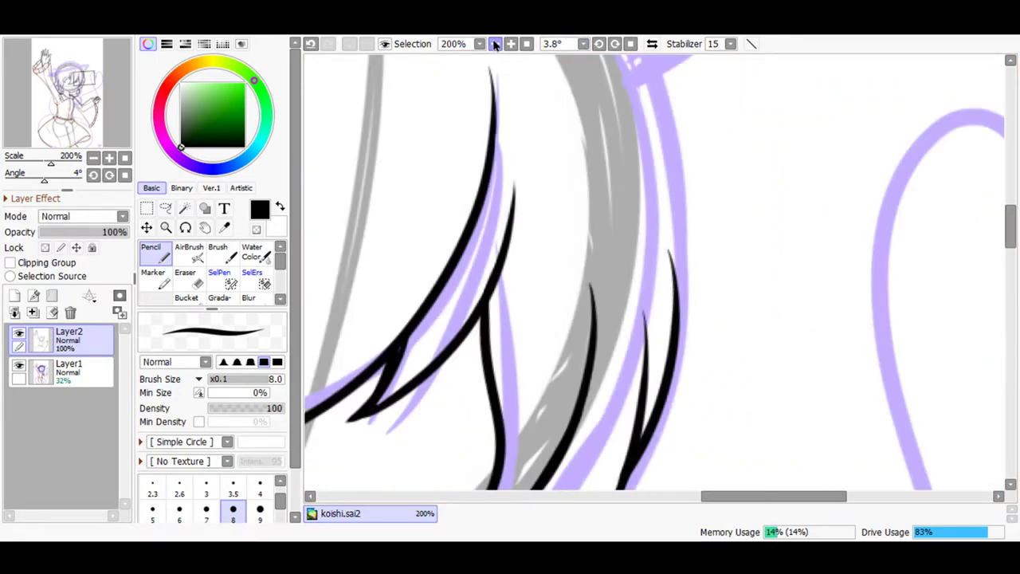
left_click(494, 44)
left_click(510, 44)
left_click(510, 44)
left_click(510, 43)
left_click(511, 44)
left_click_drag(1011, 232, 1007, 237)
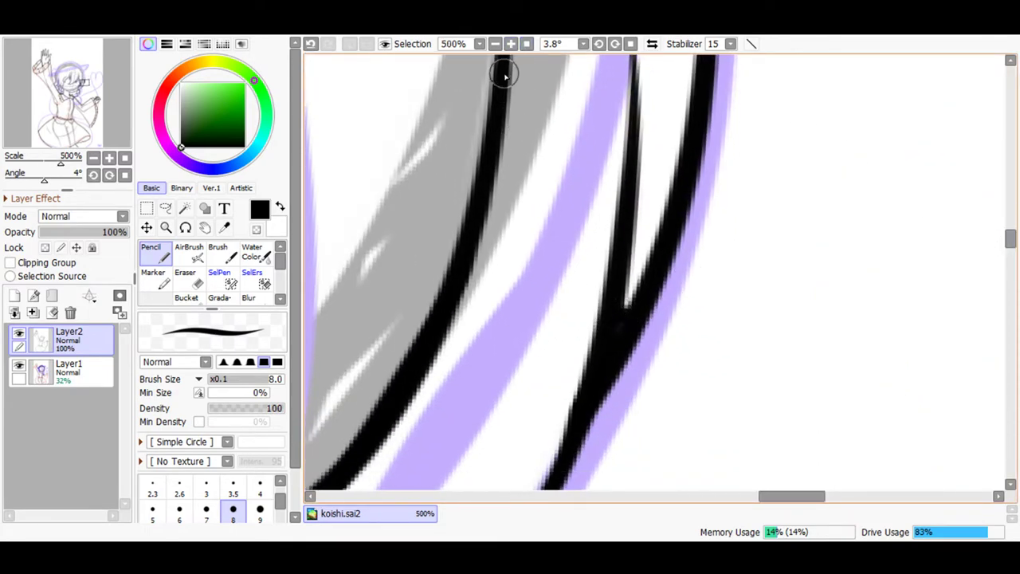
left_click(495, 44)
left_click(495, 44)
left_click(494, 44)
left_click(494, 44)
left_click_drag(705, 494, 596, 495)
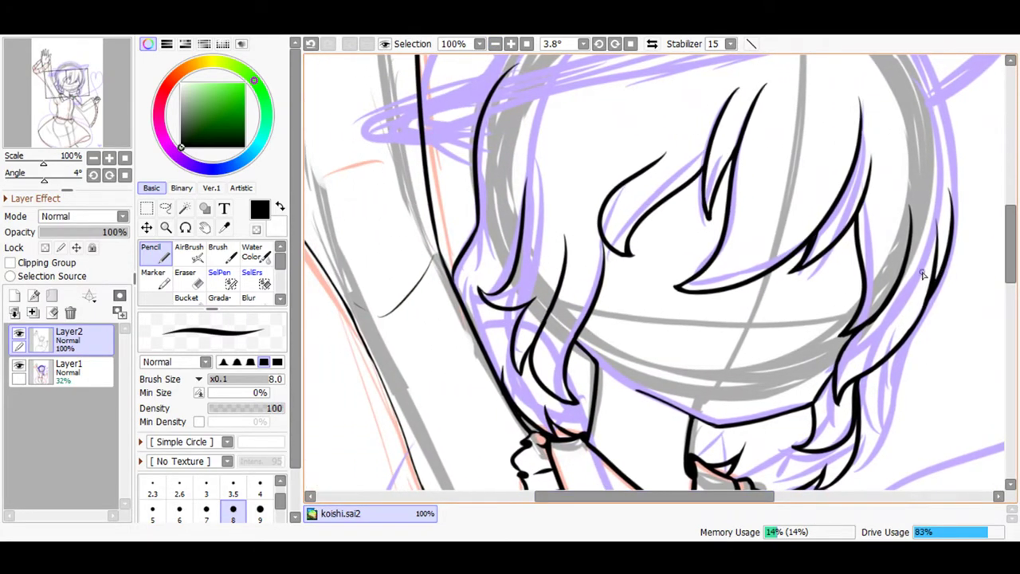
- Extend the upper end of the lock beside the face to join the curved bang above it, thickening the joint
scroll(526, 111, "up", 4)
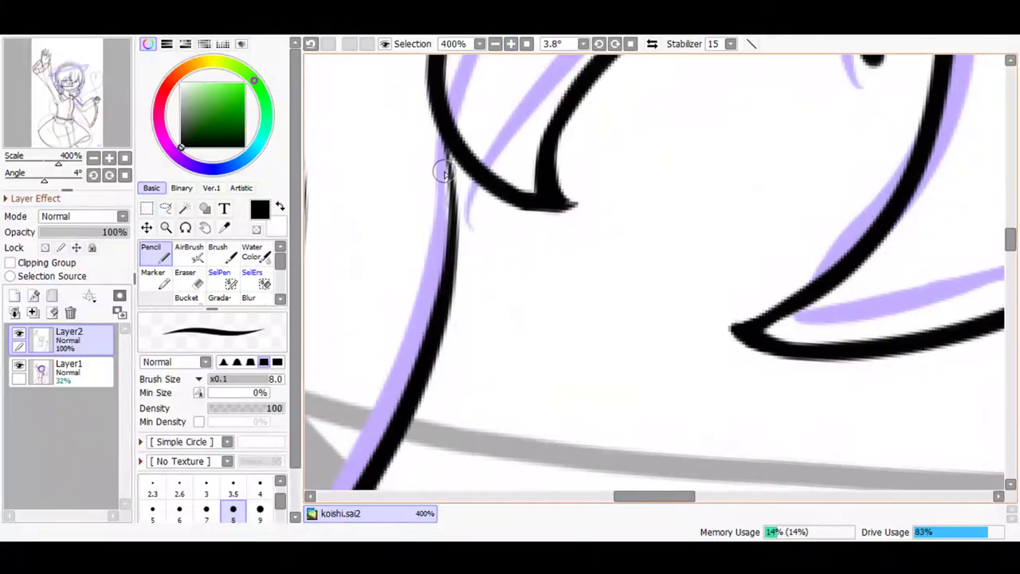
left_click_drag(446, 141, 444, 216)
left_click_drag(449, 178, 439, 100)
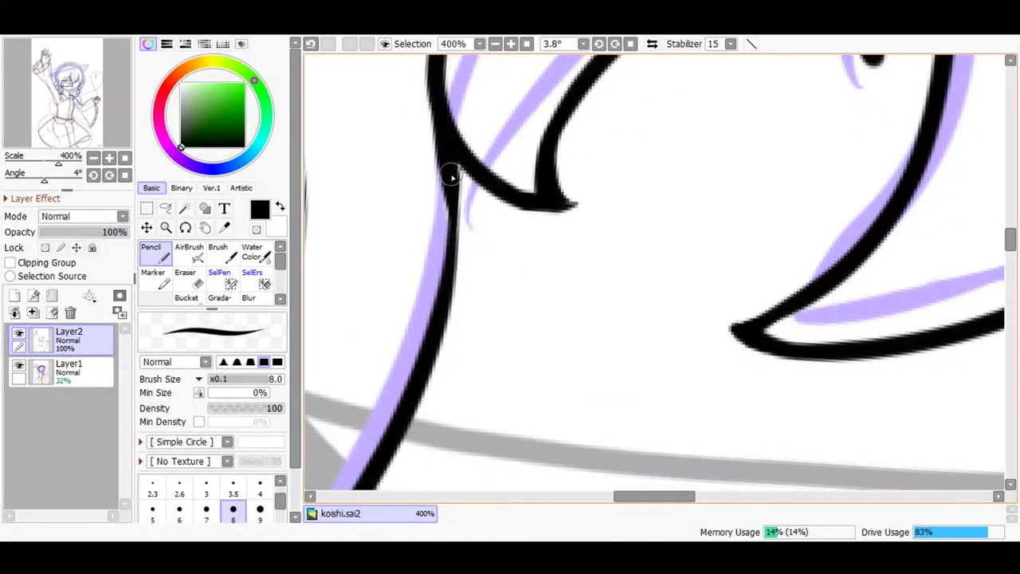
left_click_drag(449, 161, 434, 274)
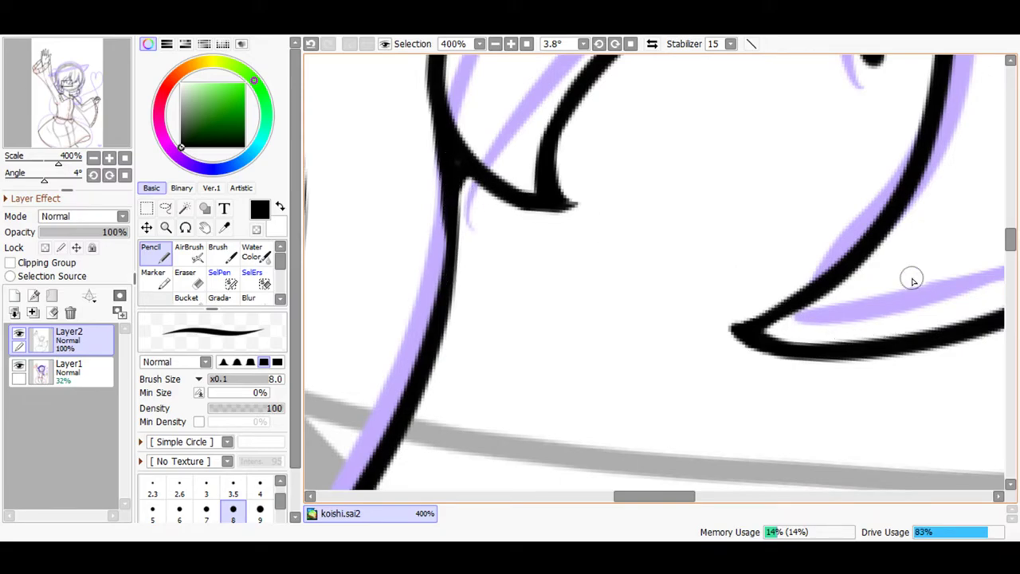
scroll(630, 80, "down", 3)
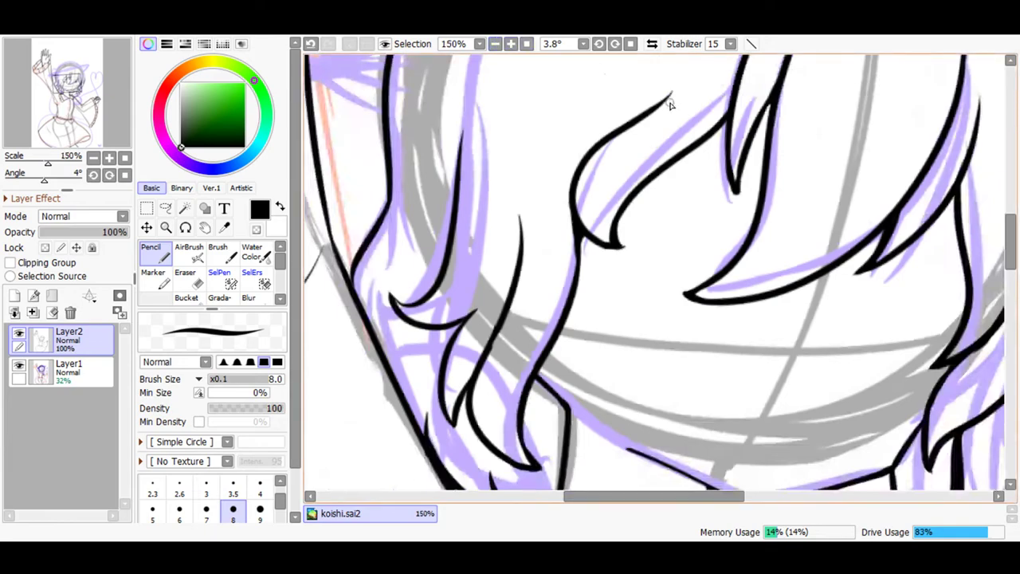
- Try to ink the hat brim across the head in one long Pencil stroke, and undo it
left_click_drag(1010, 239, 1010, 199)
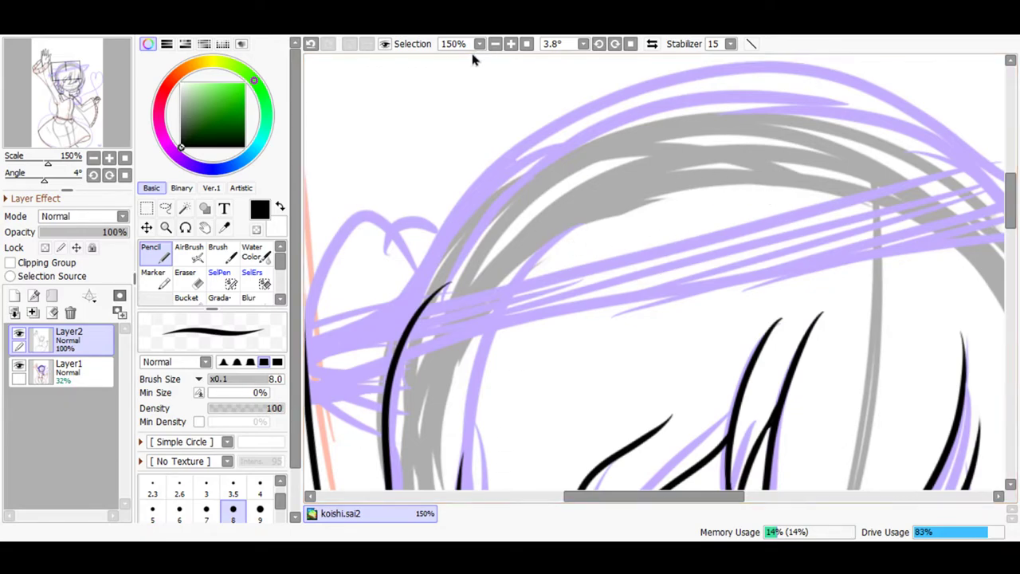
left_click(494, 44)
left_click(495, 44)
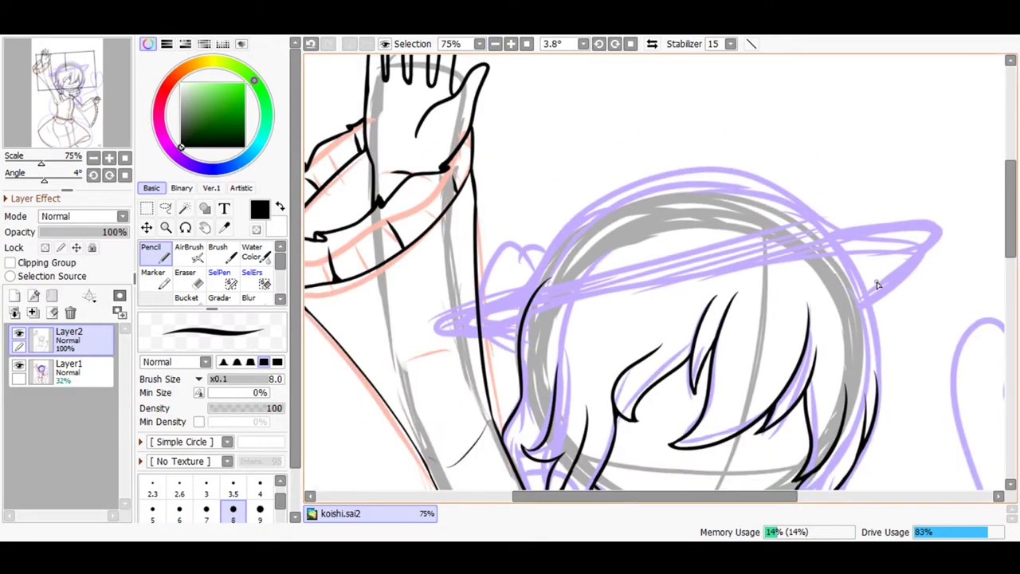
mouse_move(925, 239)
left_mouse_down()
mouse_move(821, 247)
mouse_move(574, 337)
mouse_move(516, 371)
left_mouse_up()
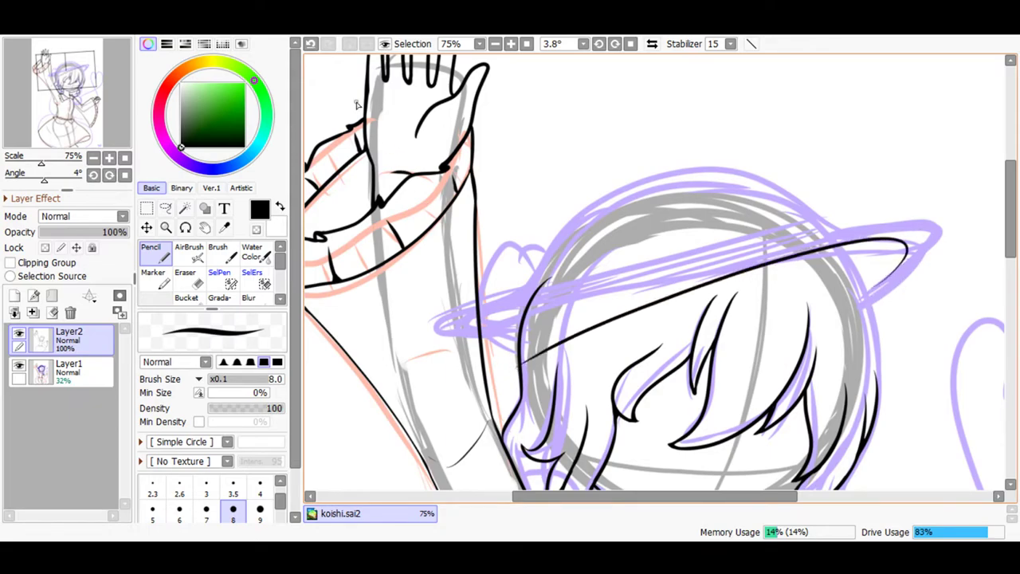
left_click(310, 44)
- Try to ink the brim's long edge again with the canvas rotated to -52.5°, and undo the stroke
left_click(600, 44)
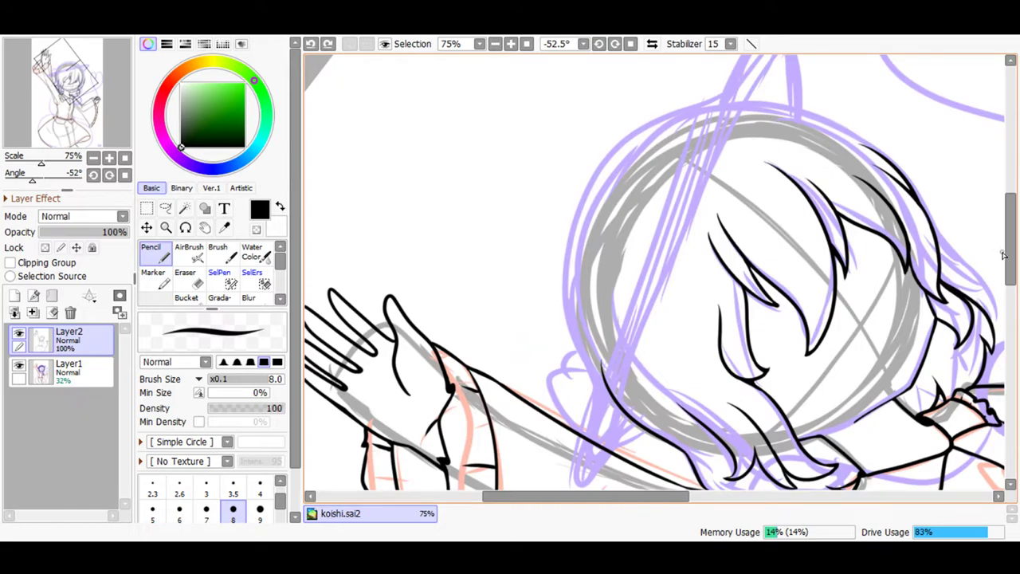
scroll(992, 257, "up", 2)
mouse_move(789, 82)
left_mouse_down()
mouse_move(713, 208)
mouse_move(635, 498)
left_mouse_up()
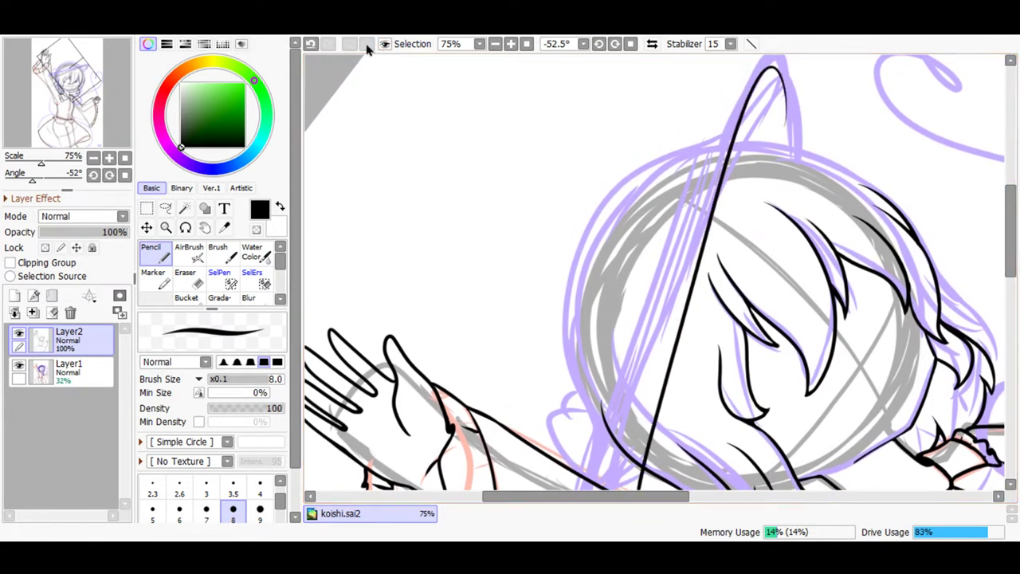
left_click(314, 46)
- Rotate the canvas to about -80.6° at 50% scale so the hat brim runs nearly vertically, and return to the Pencil
left_click(495, 44)
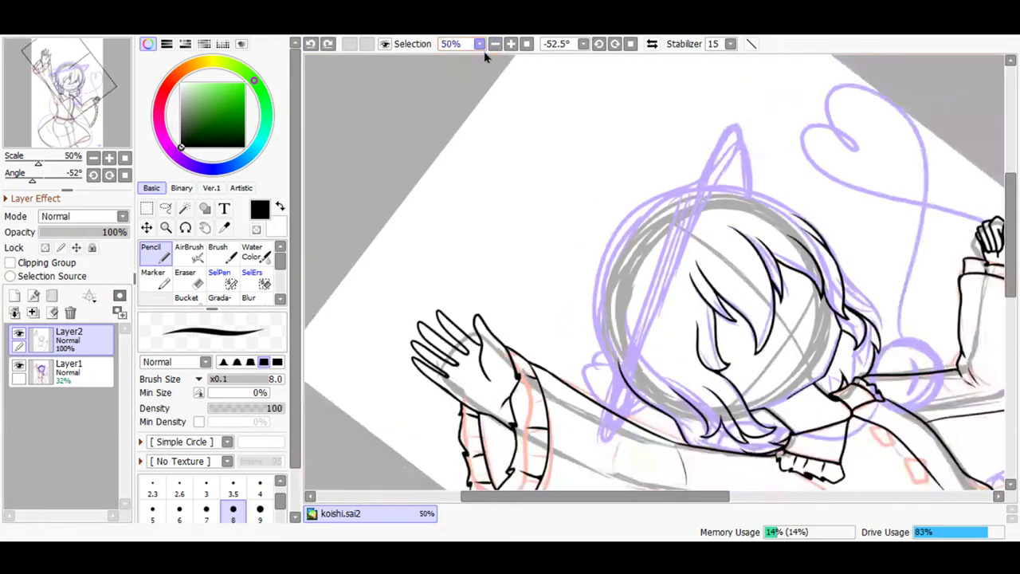
left_click(185, 227)
mouse_move(430, 203)
left_mouse_down()
mouse_move(417, 259)
mouse_move(423, 319)
left_mouse_up()
left_click(158, 244)
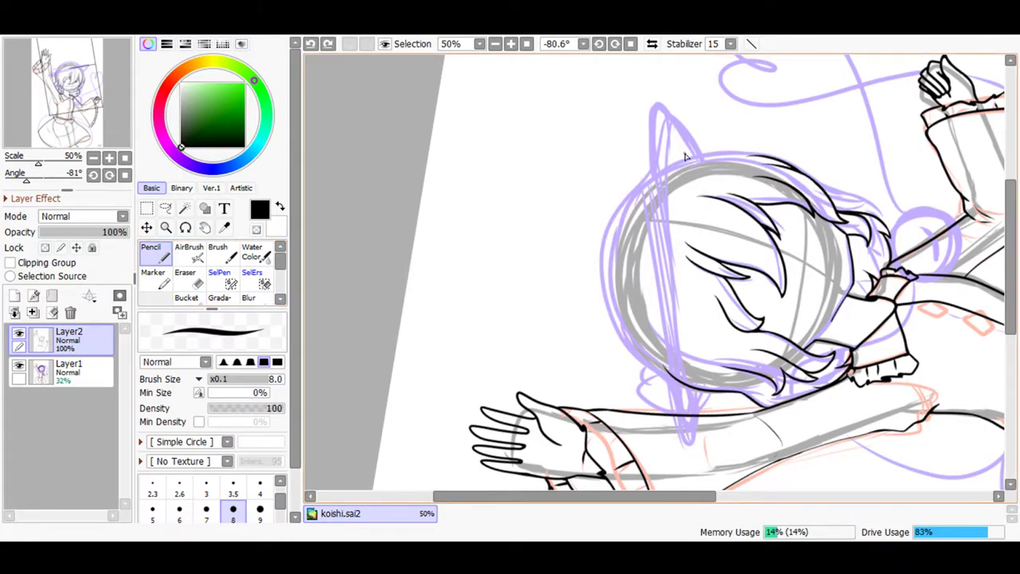
- Try two strokes for the brim's narrow loop from its pointed end to the raised arm, undoing each
mouse_move(674, 115)
left_mouse_down()
mouse_move(647, 145)
mouse_move(689, 432)
mouse_move(706, 430)
mouse_move(711, 406)
left_mouse_up()
left_click(311, 43)
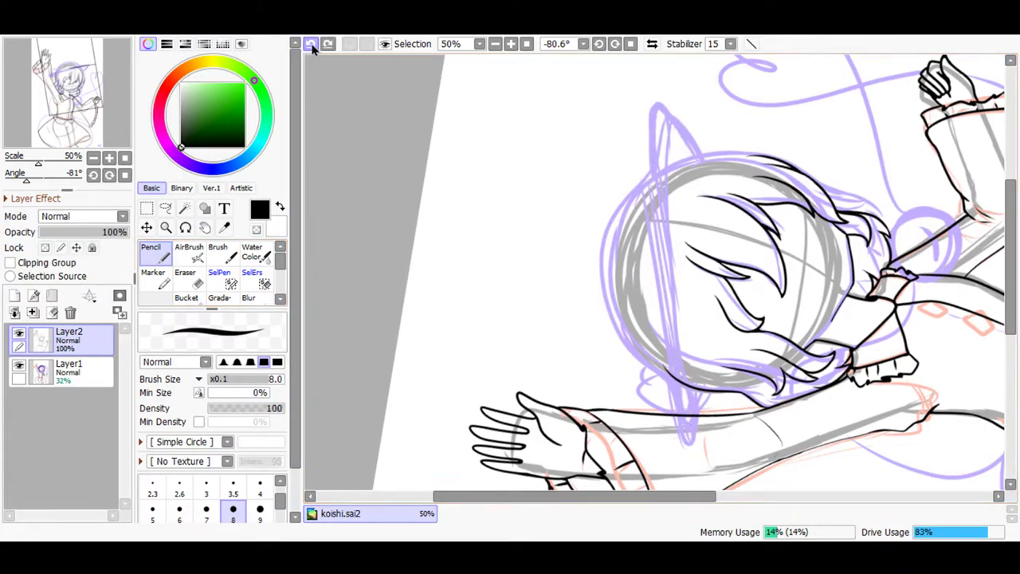
mouse_move(669, 108)
left_mouse_down()
mouse_move(650, 220)
mouse_move(678, 380)
mouse_move(722, 396)
left_mouse_up()
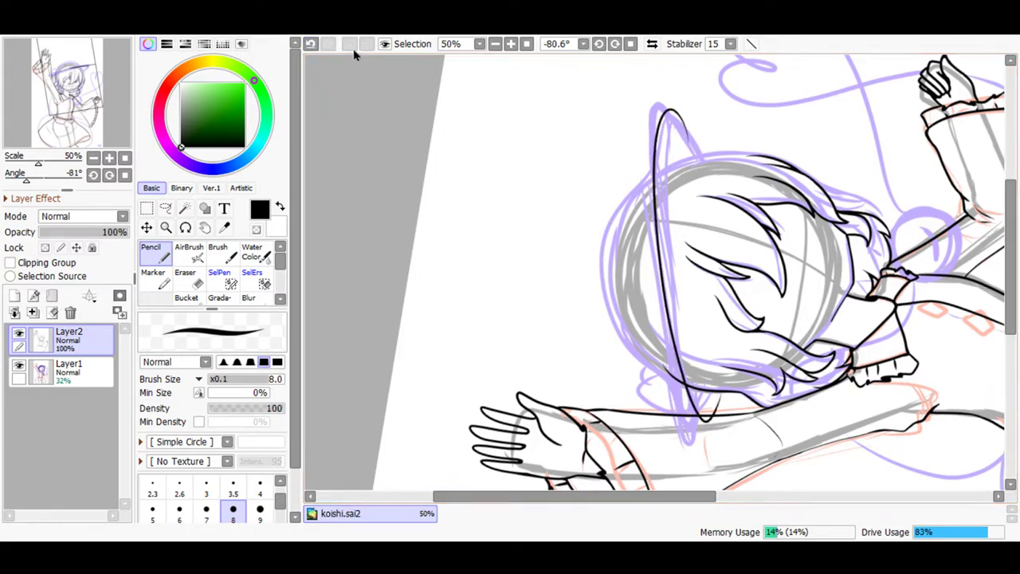
left_click(310, 43)
- Try a wider brim curve over the bangs and an arc for the hat's crown, and undo both strokes
mouse_move(667, 120)
left_mouse_down()
mouse_move(727, 351)
mouse_move(721, 420)
mouse_move(668, 447)
left_mouse_up()
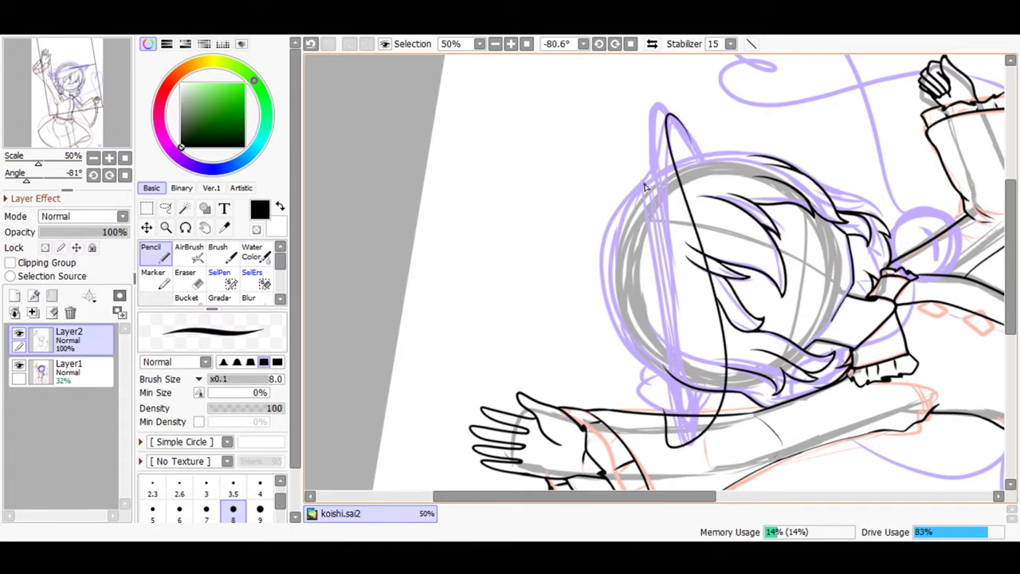
mouse_move(637, 156)
left_mouse_down()
mouse_move(579, 249)
mouse_move(638, 378)
left_mouse_up()
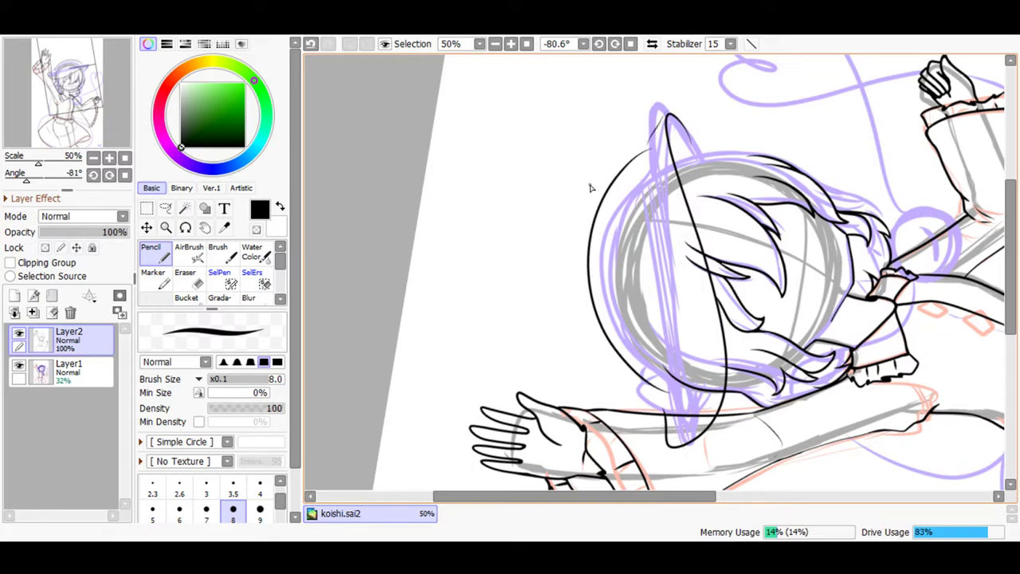
left_click(310, 43)
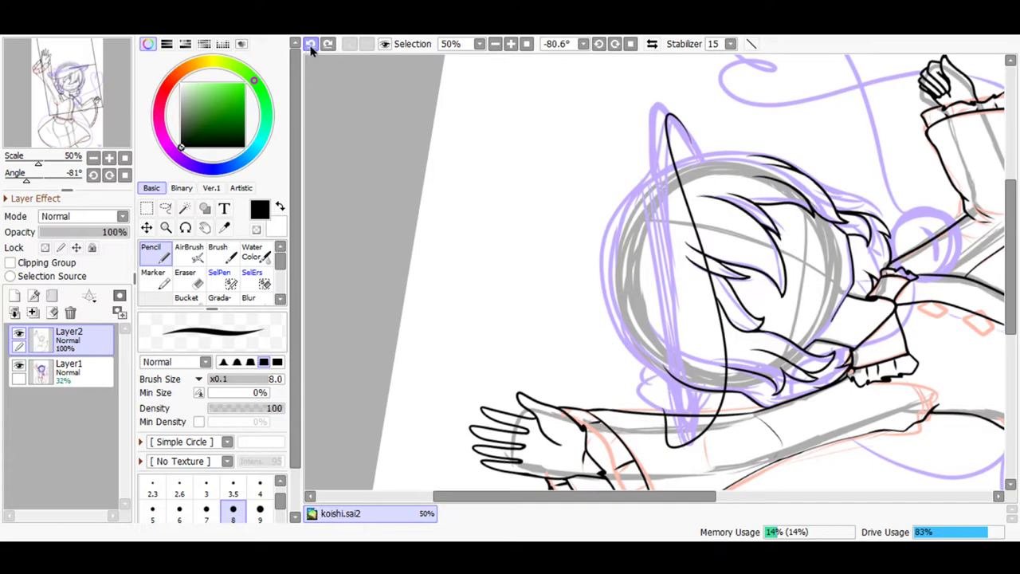
left_click(310, 43)
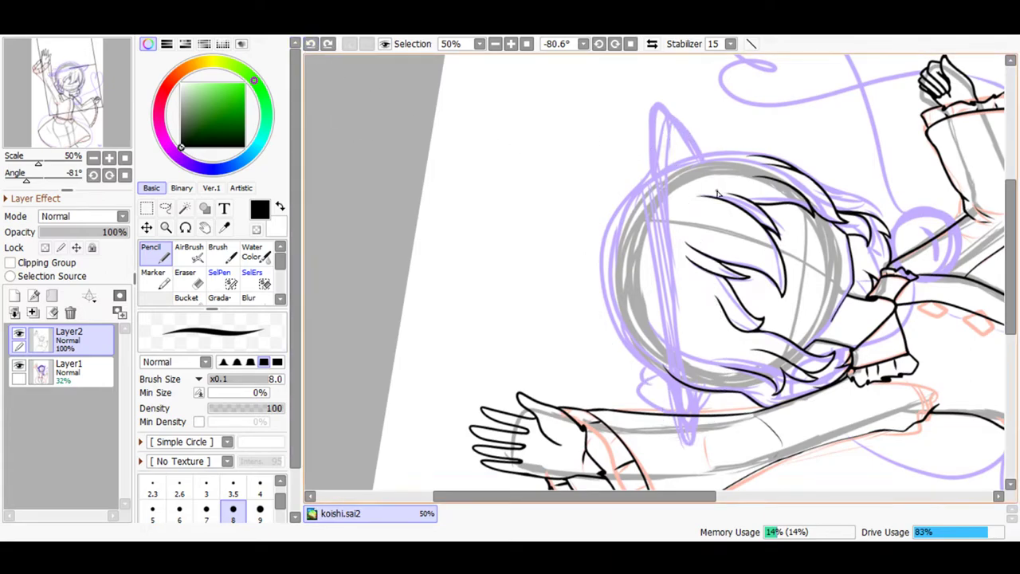
- Try four long strokes for the hat brim from its pointed tip towards the raised arm at 50% scale, undoing each
left_click(511, 43)
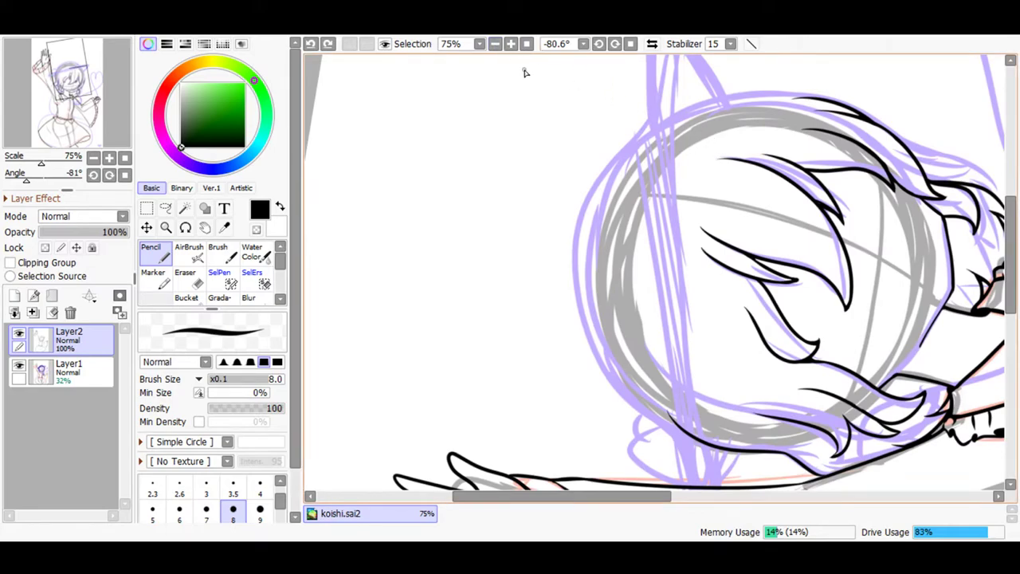
left_click(495, 43)
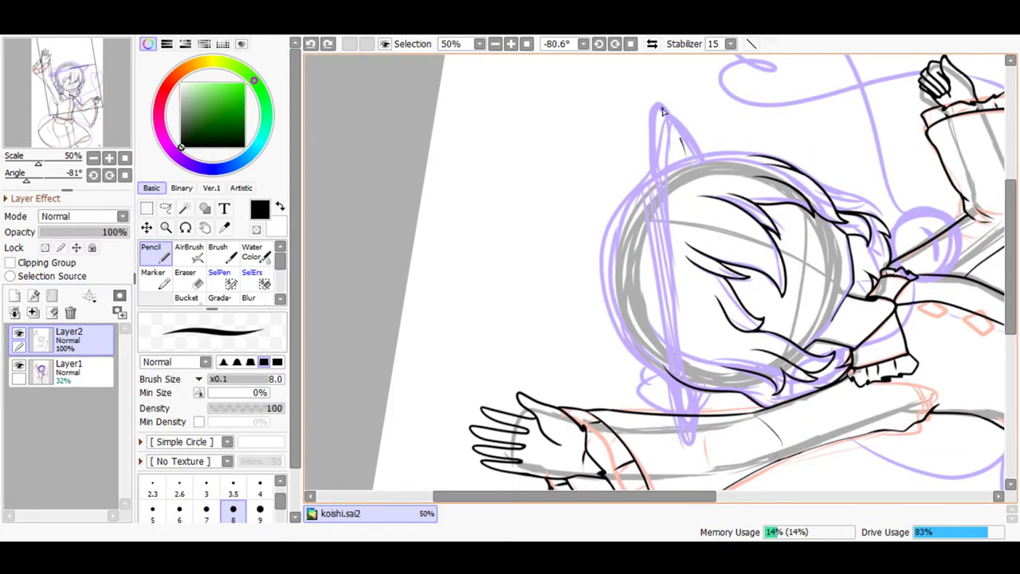
left_click_drag(652, 199, 717, 403)
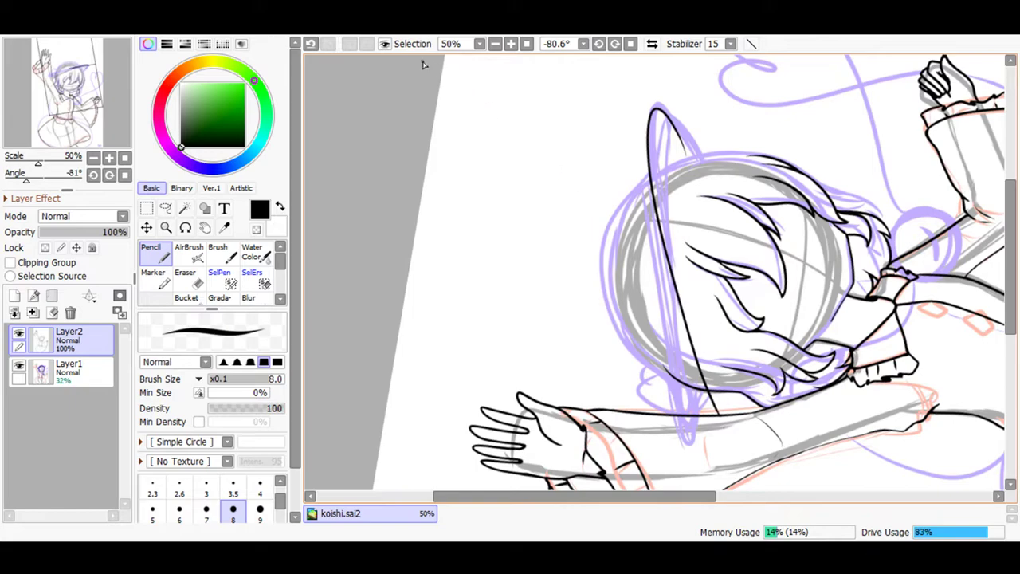
left_click(312, 43)
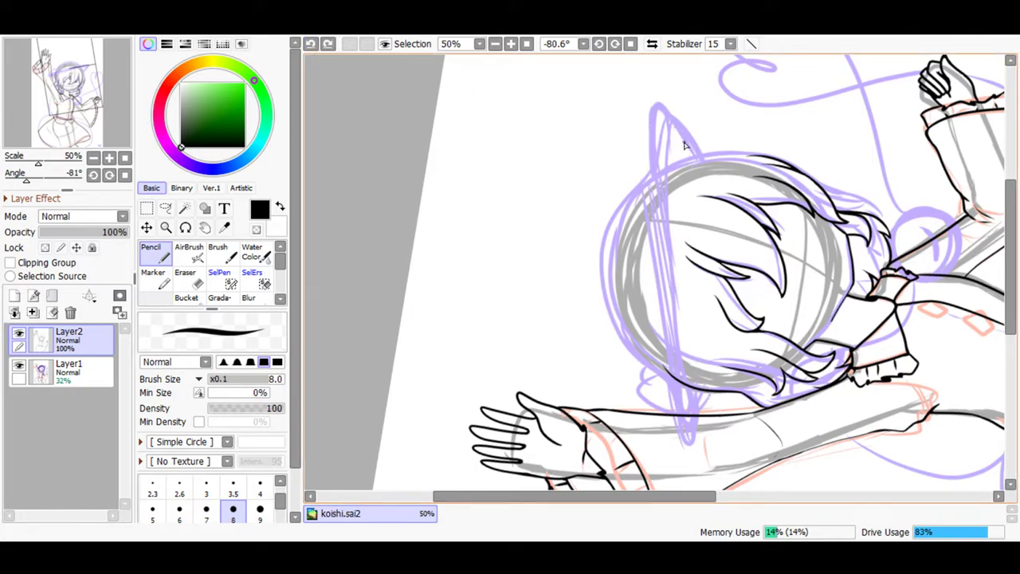
mouse_move(651, 171)
left_mouse_down()
mouse_move(688, 405)
mouse_move(703, 434)
mouse_move(711, 400)
left_mouse_up()
left_click(309, 45)
mouse_move(672, 125)
left_mouse_down()
mouse_move(664, 225)
mouse_move(695, 392)
mouse_move(712, 416)
mouse_move(709, 400)
left_mouse_up()
left_click(310, 44)
mouse_move(653, 166)
left_mouse_down()
mouse_move(659, 265)
mouse_move(698, 457)
left_mouse_up()
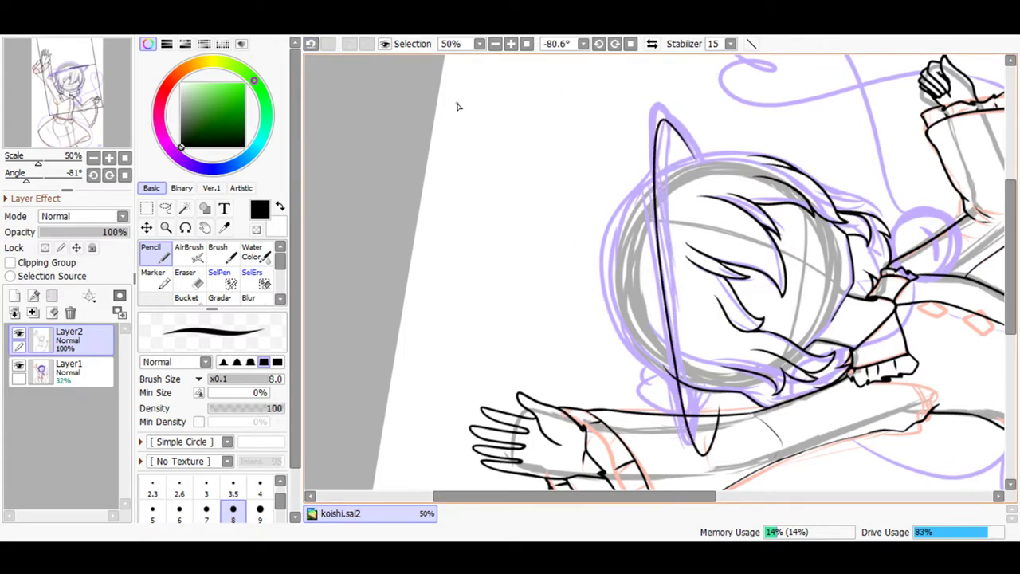
left_click(310, 44)
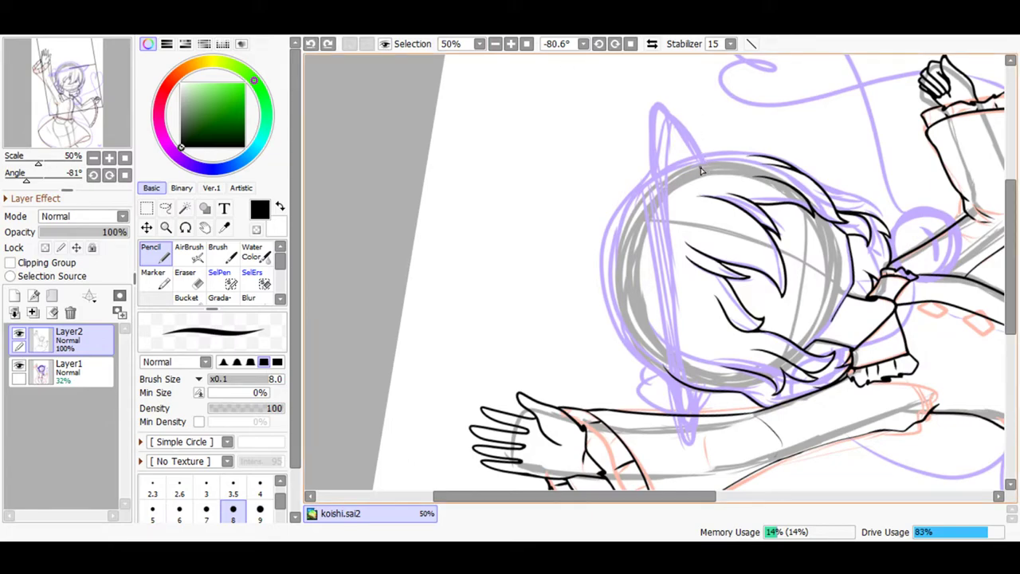
- Try the brim outline with a flared curve starting at the side hair and looping over the raised arm, undoing each attempt
mouse_move(650, 153)
left_mouse_down()
mouse_move(688, 400)
mouse_move(704, 430)
mouse_move(717, 405)
left_mouse_up()
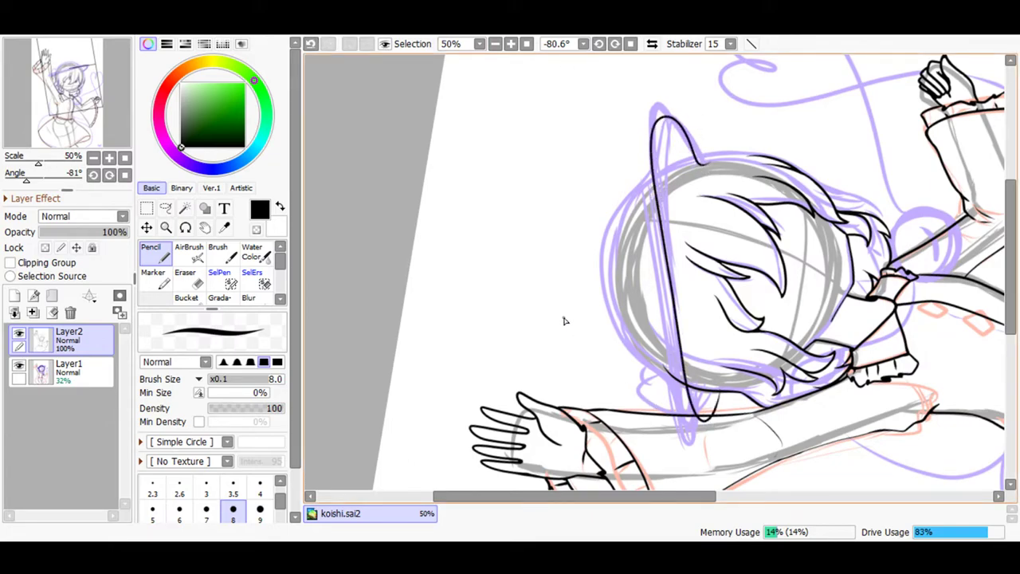
left_click(310, 43)
left_click_drag(706, 173, 675, 102)
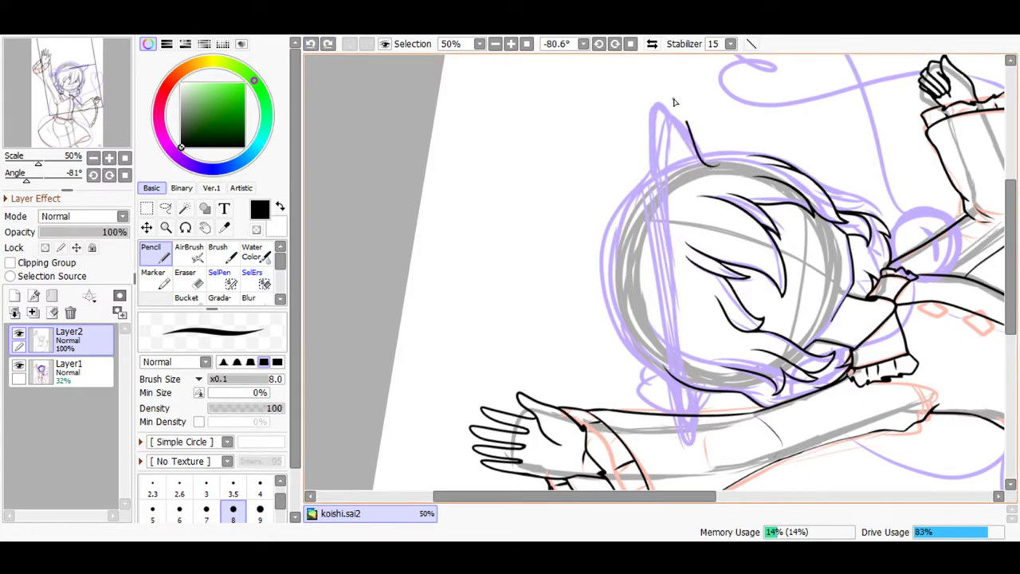
mouse_move(650, 157)
left_mouse_down()
mouse_move(690, 397)
mouse_move(713, 438)
mouse_move(735, 408)
left_mouse_up()
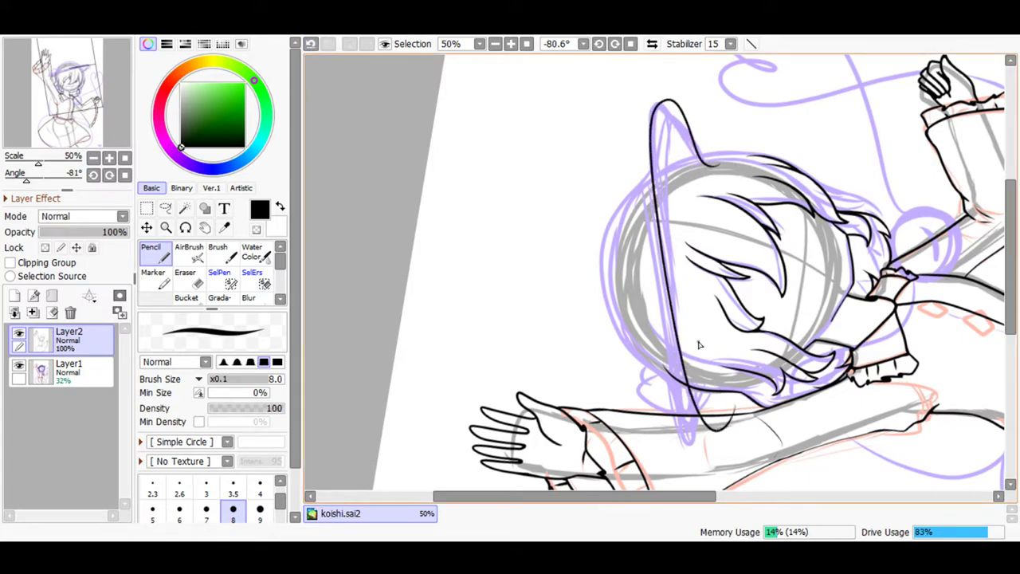
left_click(310, 44)
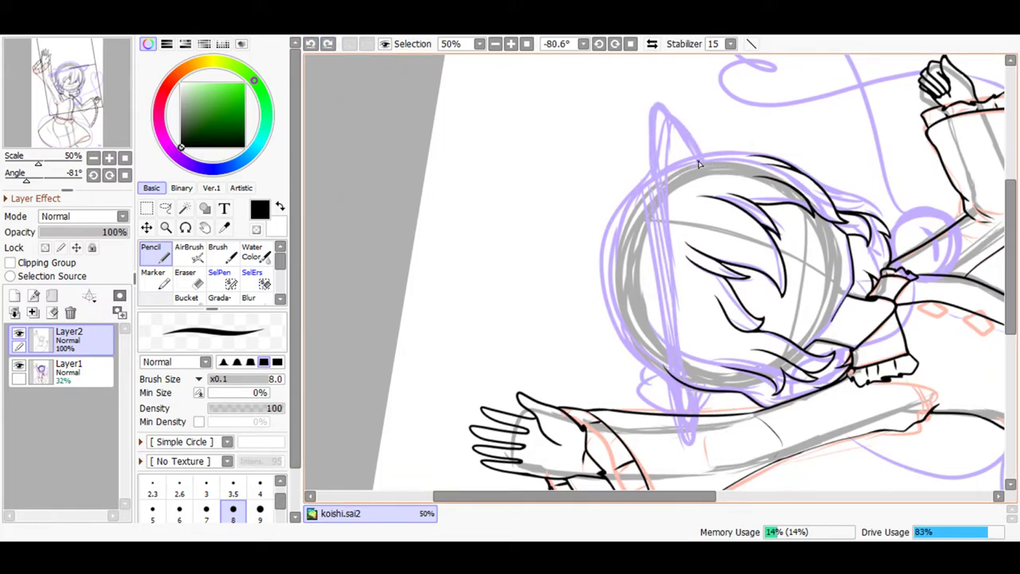
- Ink the brim as one narrow loop from its pointed tip to the raised arm, rotate the canvas to about -0.5°, and return to the Pencil
mouse_move(655, 182)
left_mouse_down()
mouse_move(682, 350)
mouse_move(707, 432)
mouse_move(717, 435)
mouse_move(724, 392)
left_mouse_up()
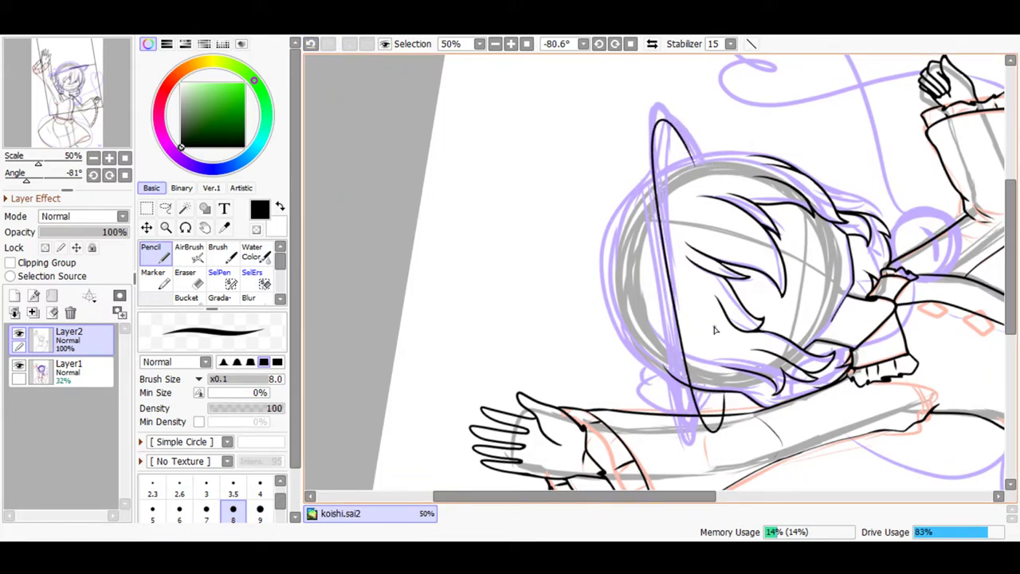
left_click(185, 227)
left_click_drag(550, 350, 550, 189)
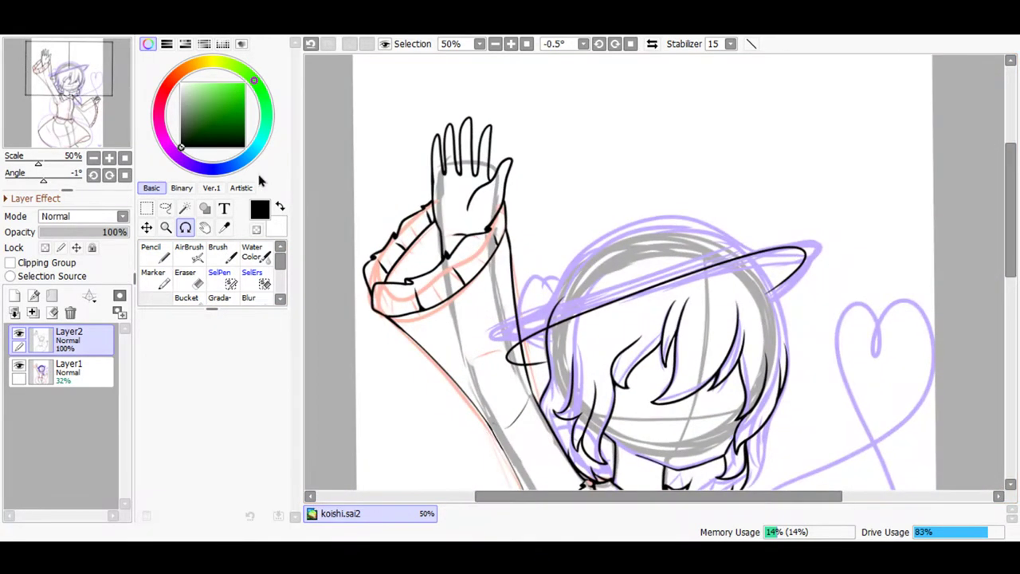
left_click(155, 253)
- Extend the brim loop's lower line beside the raised arm until it meets the side hair line, working at 300% scale
scroll(501, 70, "up", 3)
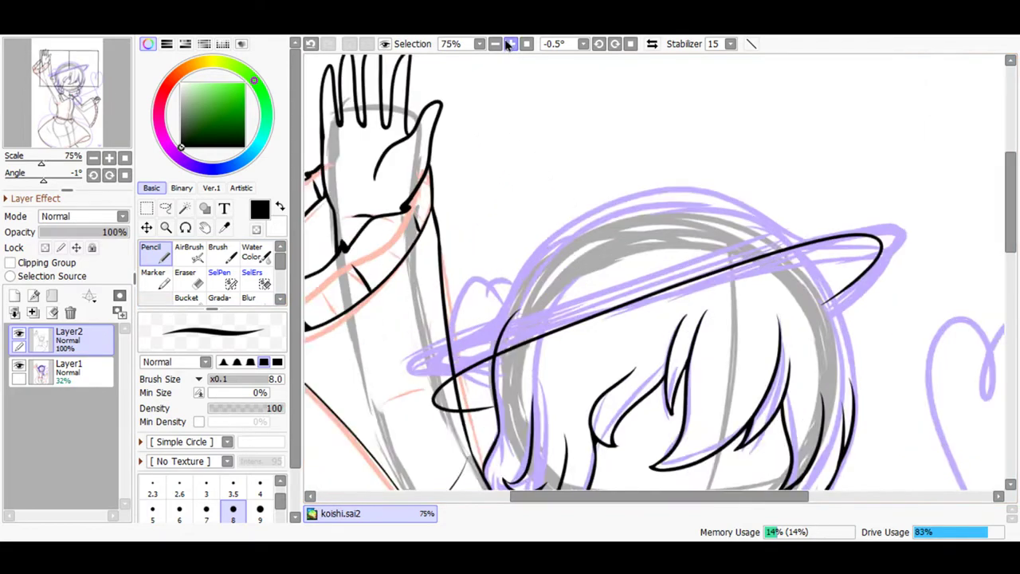
left_click_drag(660, 500, 590, 496)
left_click_drag(1007, 215, 1010, 237)
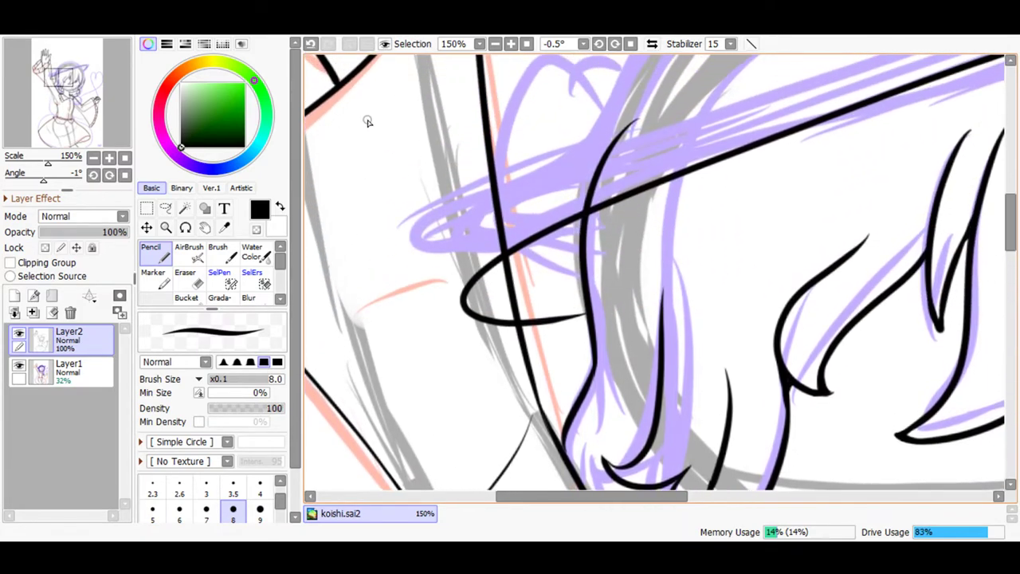
left_click(510, 43)
left_click(510, 43)
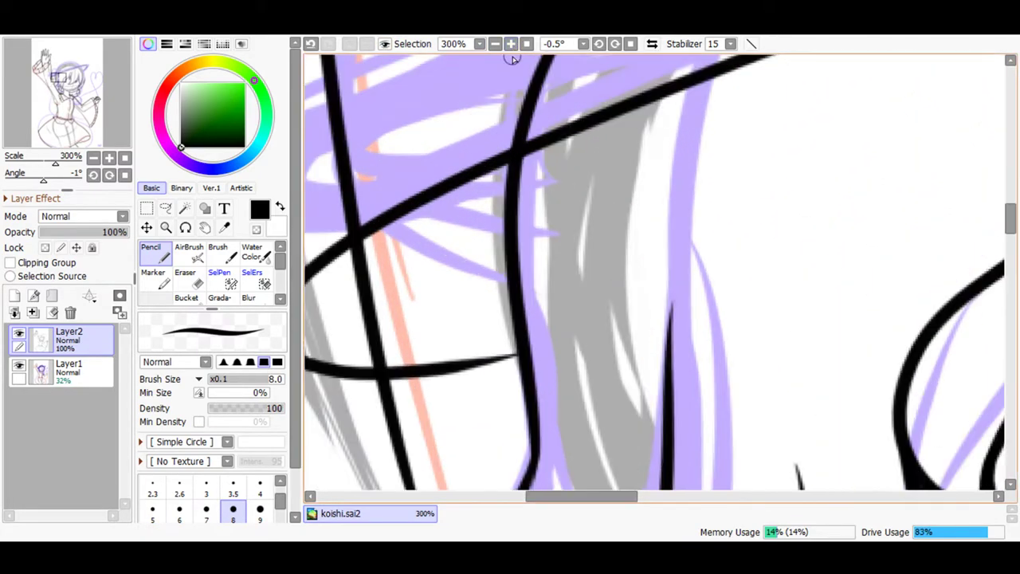
left_click_drag(466, 362, 522, 351)
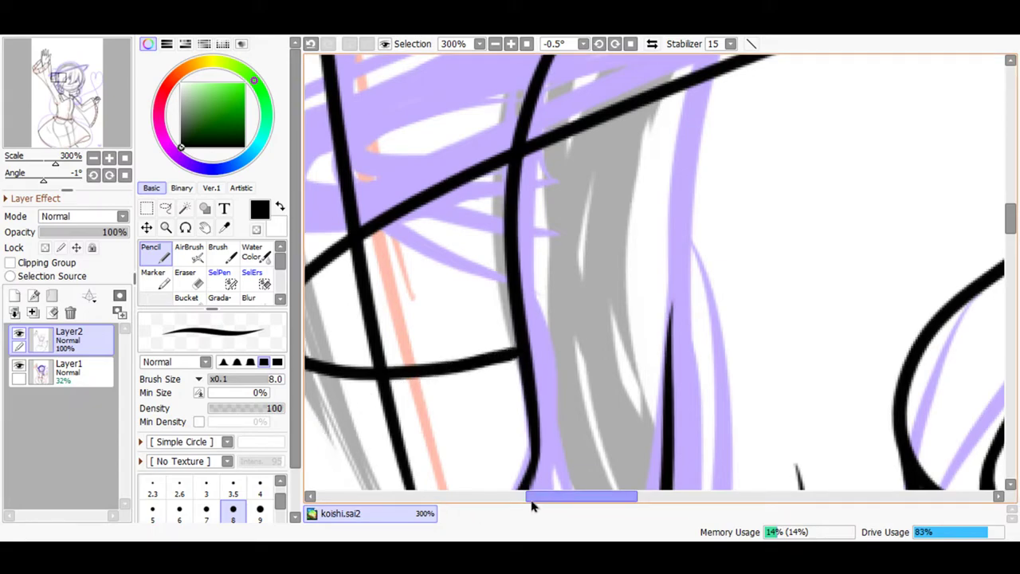
- Try a Pencil stroke at the brim's rounded end over the raised arm, and undo it
left_click_drag(529, 498, 510, 497)
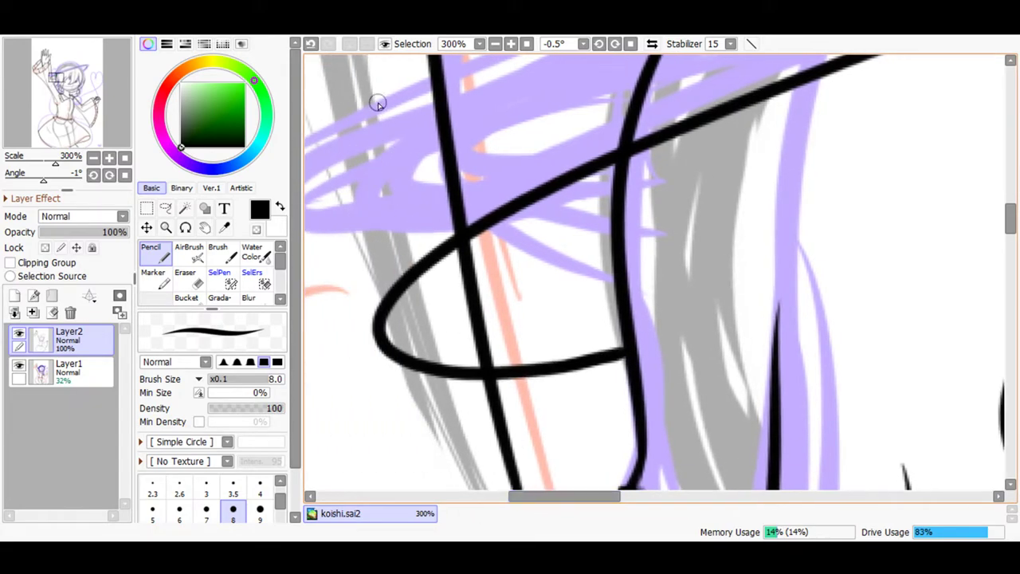
mouse_move(382, 343)
left_mouse_down()
mouse_move(367, 317)
mouse_move(376, 265)
mouse_move(507, 136)
left_mouse_up()
left_click(312, 44)
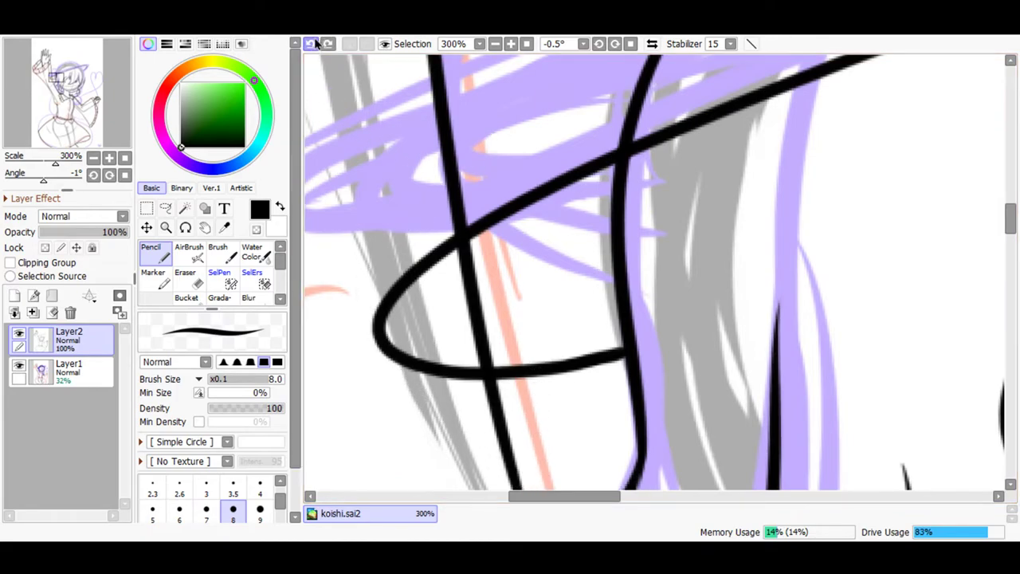
- Try an arc for the hat's crown starting at the brim's pointed side at 100% scale, and undo it
scroll(508, 67, "down", 3)
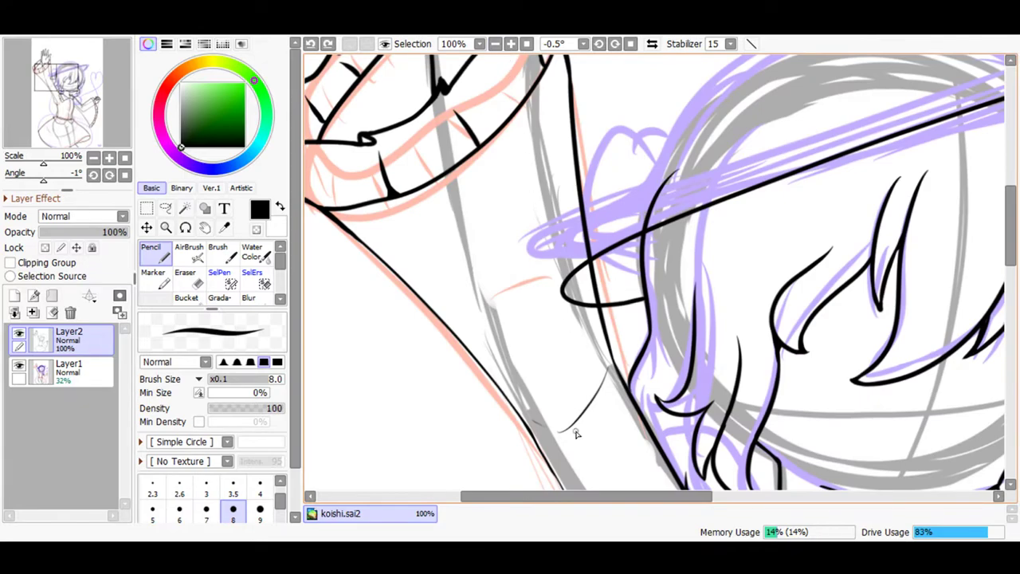
left_click_drag(564, 495, 715, 495)
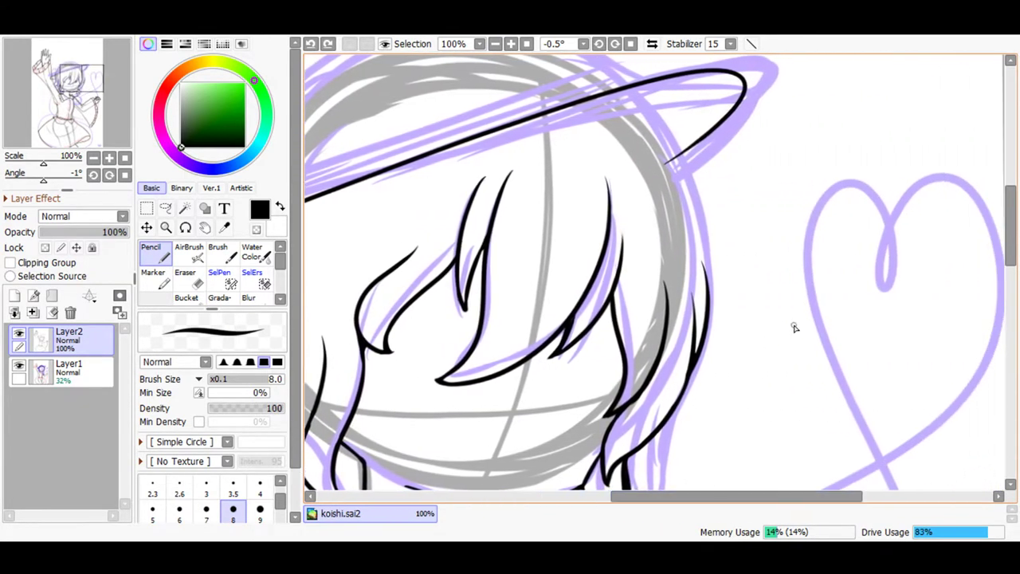
left_click_drag(1011, 217, 1008, 191)
left_click_drag(702, 495, 650, 440)
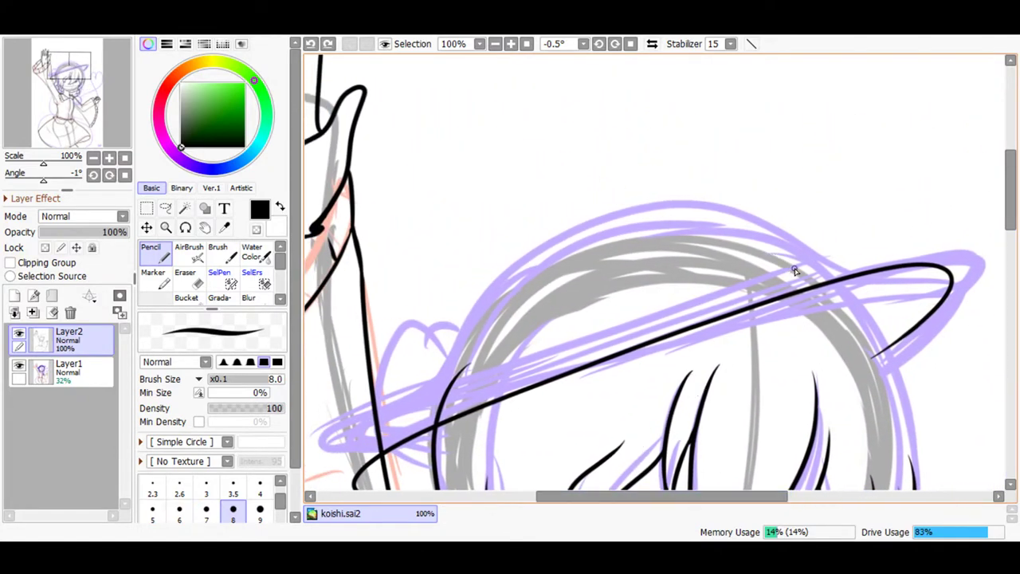
mouse_move(811, 262)
left_mouse_down()
mouse_move(778, 227)
mouse_move(716, 203)
mouse_move(650, 207)
mouse_move(573, 259)
mouse_move(540, 325)
left_mouse_up()
left_click(310, 44)
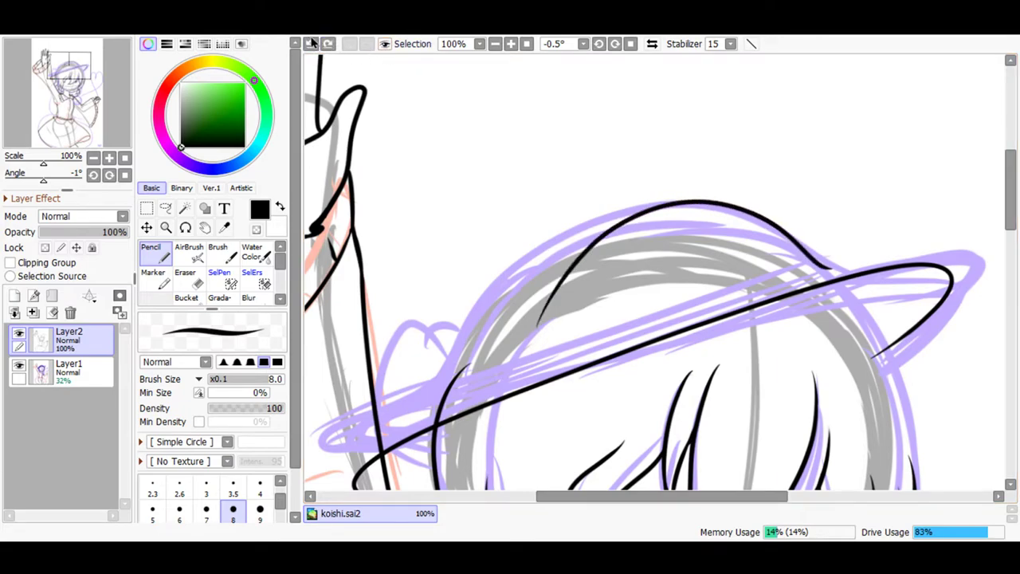
left_click(309, 43)
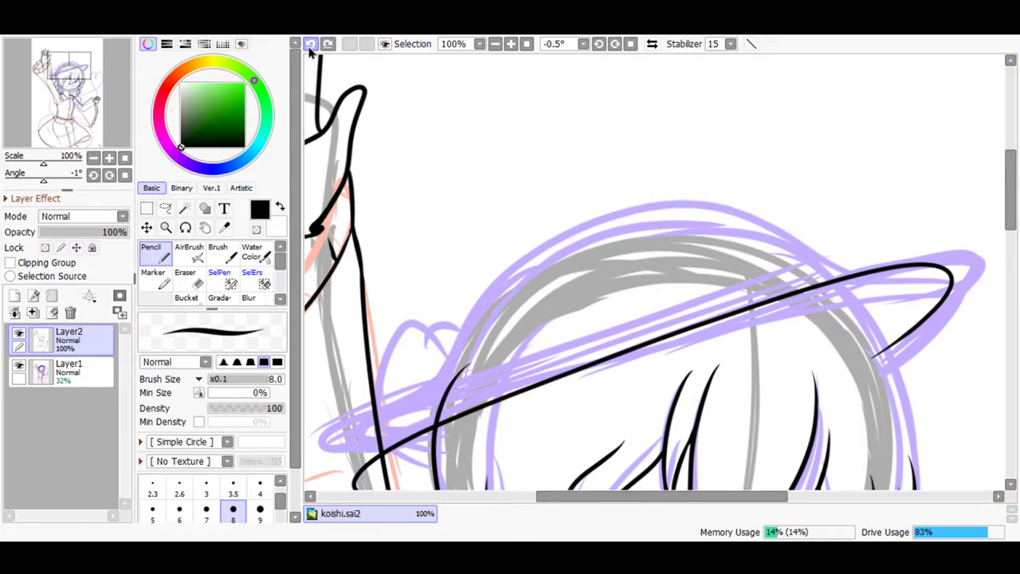
- Try three longer crown arcs spanning both sides of the brim, undoing each
mouse_move(816, 265)
left_mouse_down()
mouse_move(777, 235)
mouse_move(701, 209)
mouse_move(598, 209)
mouse_move(524, 248)
mouse_move(473, 325)
mouse_move(445, 411)
left_mouse_up()
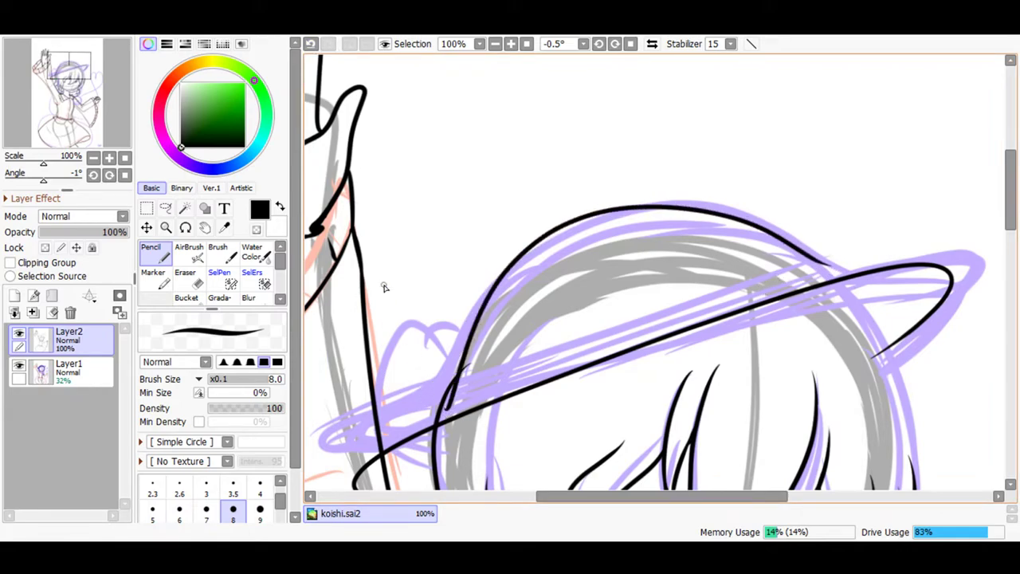
left_click(310, 43)
mouse_move(835, 273)
left_mouse_down()
mouse_move(810, 270)
mouse_move(781, 229)
mouse_move(715, 205)
mouse_move(631, 200)
mouse_move(571, 213)
mouse_move(523, 229)
mouse_move(484, 261)
mouse_move(439, 382)
left_mouse_up()
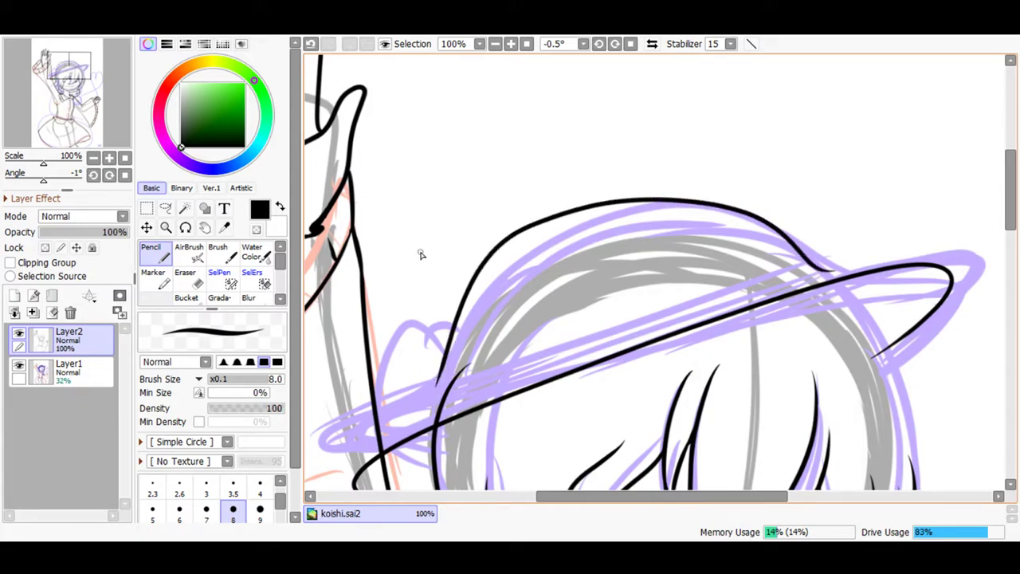
key("ctrl+z")
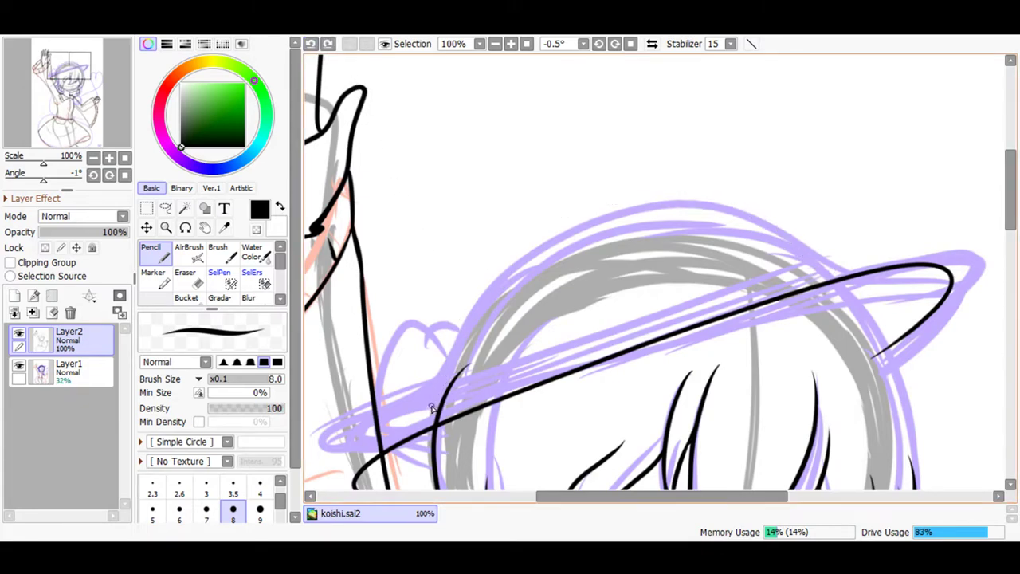
mouse_move(451, 373)
left_mouse_down()
mouse_move(494, 287)
mouse_move(637, 204)
mouse_move(682, 204)
mouse_move(751, 247)
left_mouse_up()
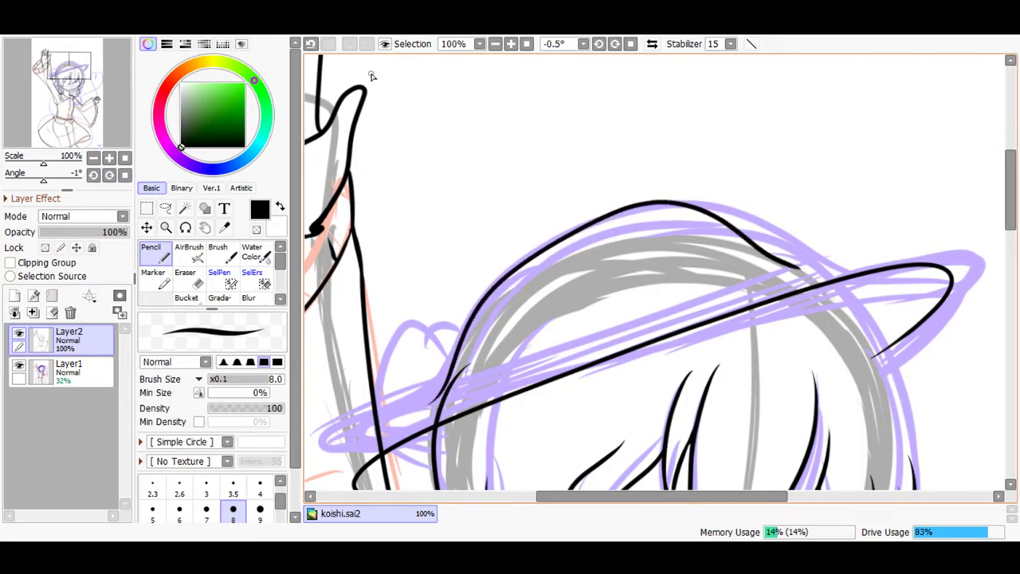
key("ctrl+z")
- Ink the hat's crown with two overlapping Pencil strokes, and erase the excess line with the size 8 Eraser where they meet
mouse_move(824, 266)
left_mouse_down()
mouse_move(777, 239)
mouse_move(676, 214)
mouse_move(559, 258)
mouse_move(488, 330)
mouse_move(514, 284)
left_mouse_up()
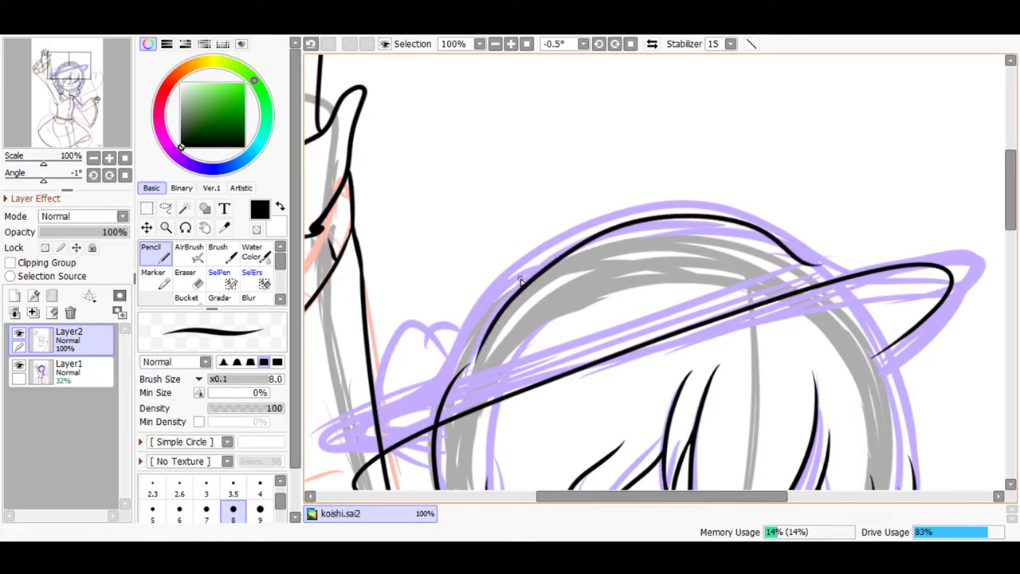
mouse_move(422, 418)
left_mouse_down()
mouse_move(442, 403)
mouse_move(470, 324)
mouse_move(501, 290)
mouse_move(591, 245)
left_mouse_up()
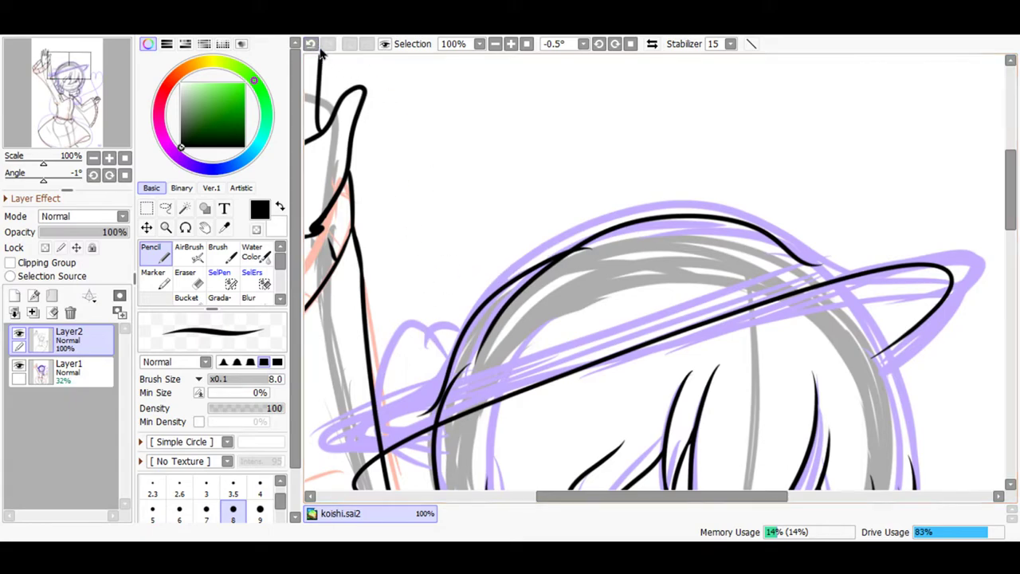
left_click(199, 285)
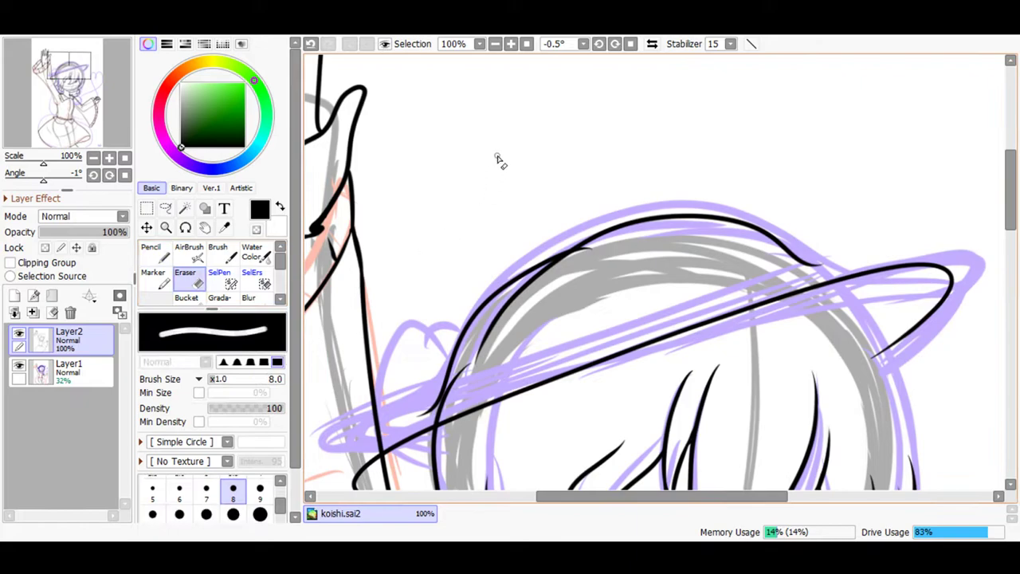
mouse_move(520, 218)
left_mouse_down()
mouse_move(482, 241)
mouse_move(491, 232)
mouse_move(419, 264)
mouse_move(448, 251)
mouse_move(405, 283)
mouse_move(470, 242)
mouse_move(416, 296)
left_mouse_up()
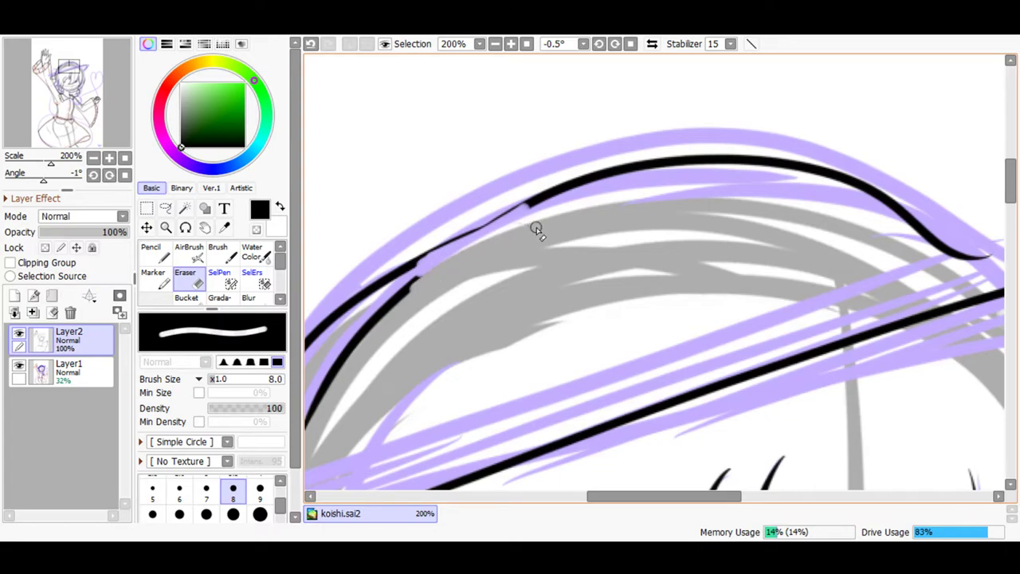
- Erase the duplicate inner crown line and the stray overlap between the crown and brim over the raised arm with the size 8 Eraser
left_click_drag(626, 497, 558, 498)
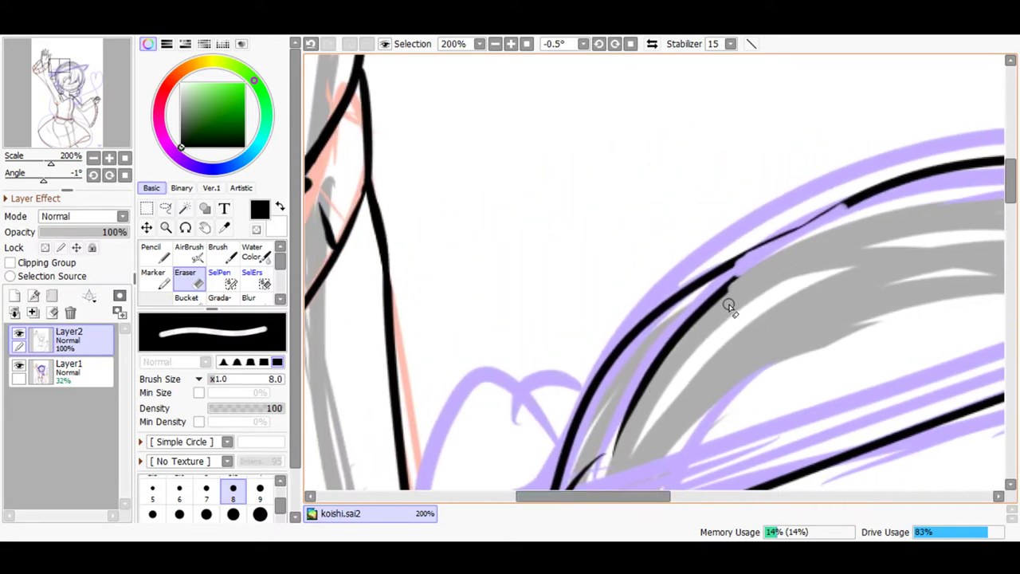
left_click_drag(687, 320, 720, 293)
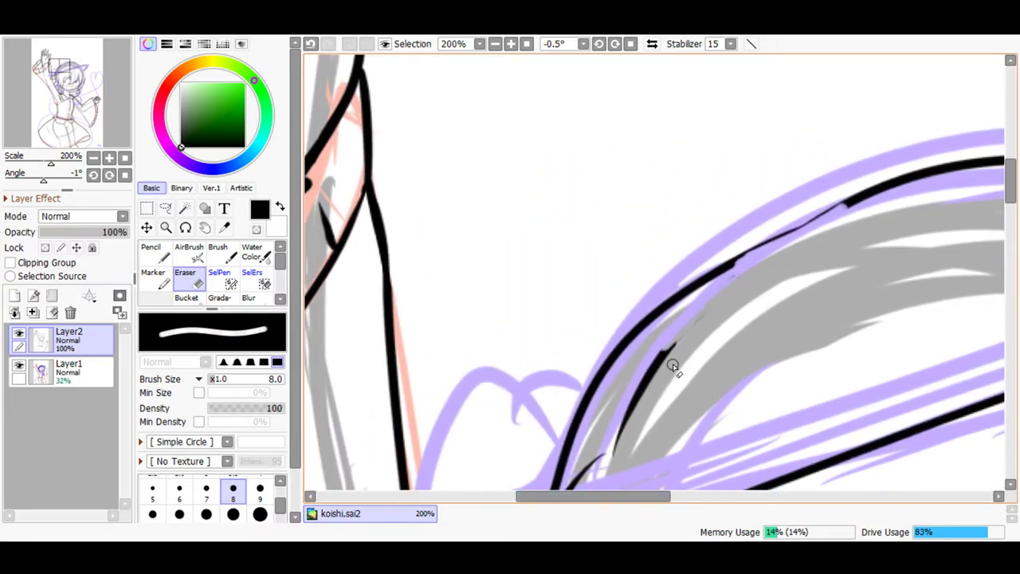
scroll(974, 198, "down", 5)
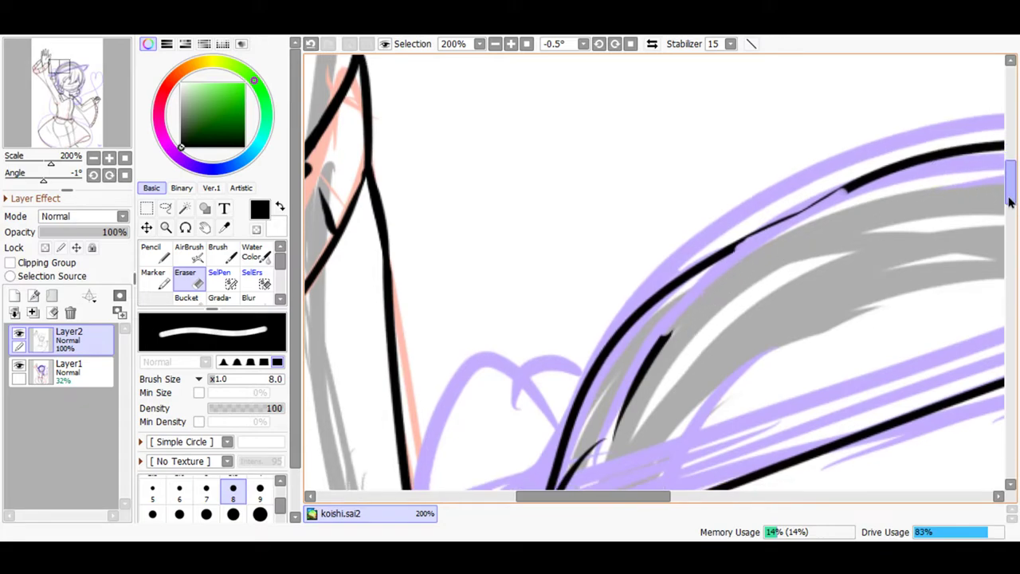
mouse_move(668, 224)
left_mouse_down()
mouse_move(617, 339)
mouse_move(636, 263)
mouse_move(676, 214)
mouse_move(630, 285)
mouse_move(606, 357)
mouse_move(649, 249)
left_mouse_up()
left_click_drag(609, 310, 617, 304)
mouse_move(578, 341)
left_mouse_down()
mouse_move(552, 413)
mouse_move(579, 329)
left_mouse_up()
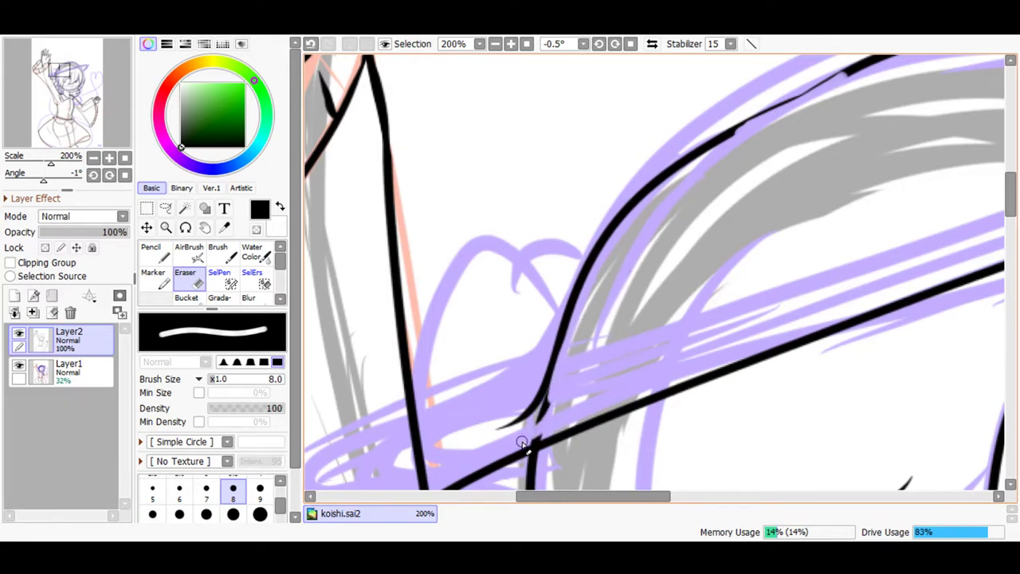
left_click_drag(549, 399, 536, 428)
mouse_move(589, 496)
left_mouse_down()
mouse_move(667, 473)
mouse_move(691, 411)
left_mouse_up()
left_click_drag(741, 127, 751, 131)
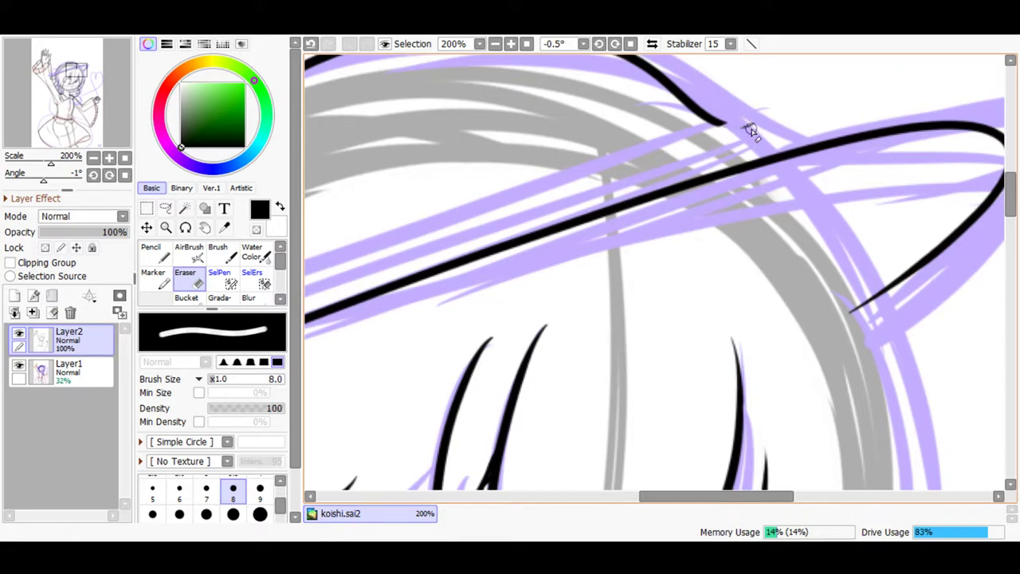
- Ink a second edge line around the brim's pointed side with the size 8 Pencil, ending below the crown
left_click(153, 252)
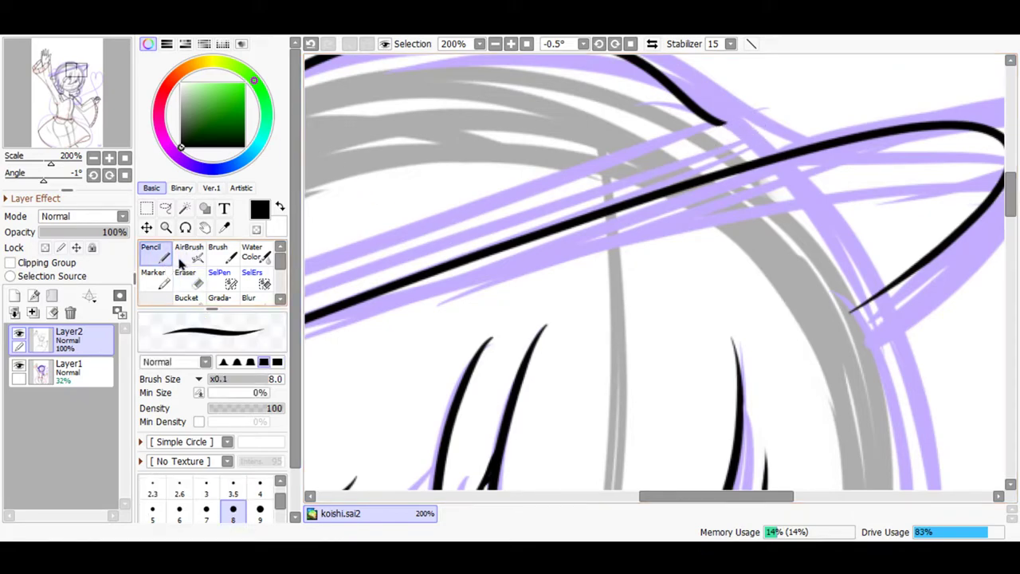
left_click_drag(654, 495, 667, 494)
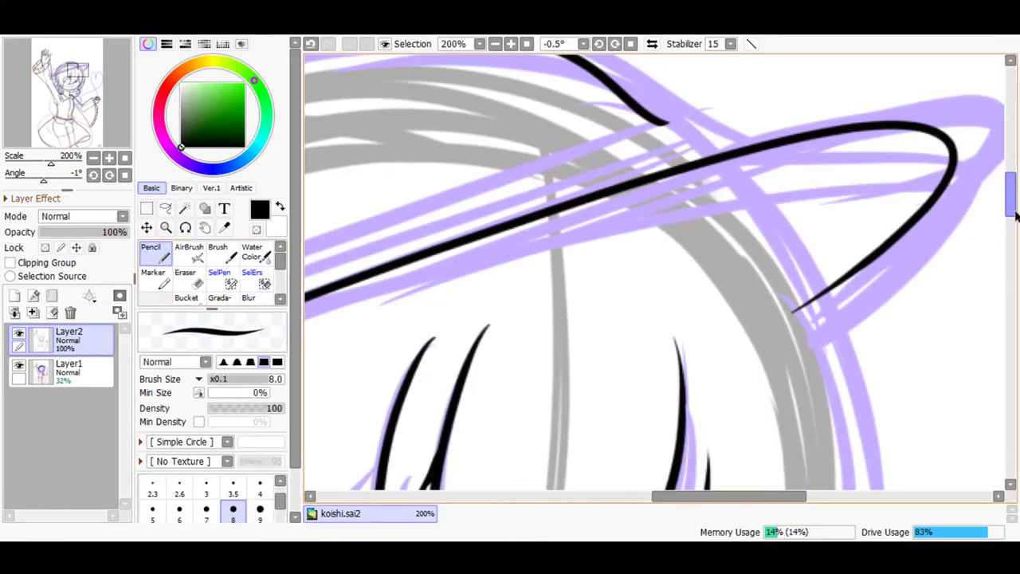
left_click_drag(1010, 198, 1010, 188)
mouse_move(957, 243)
left_mouse_down()
mouse_move(915, 209)
mouse_move(854, 209)
mouse_move(673, 239)
mouse_move(629, 262)
left_mouse_up()
- Thicken the thin join between the two crown strokes with the Pencil at 400% scale
mouse_move(672, 496)
left_mouse_down()
mouse_move(690, 496)
mouse_move(523, 495)
left_mouse_up()
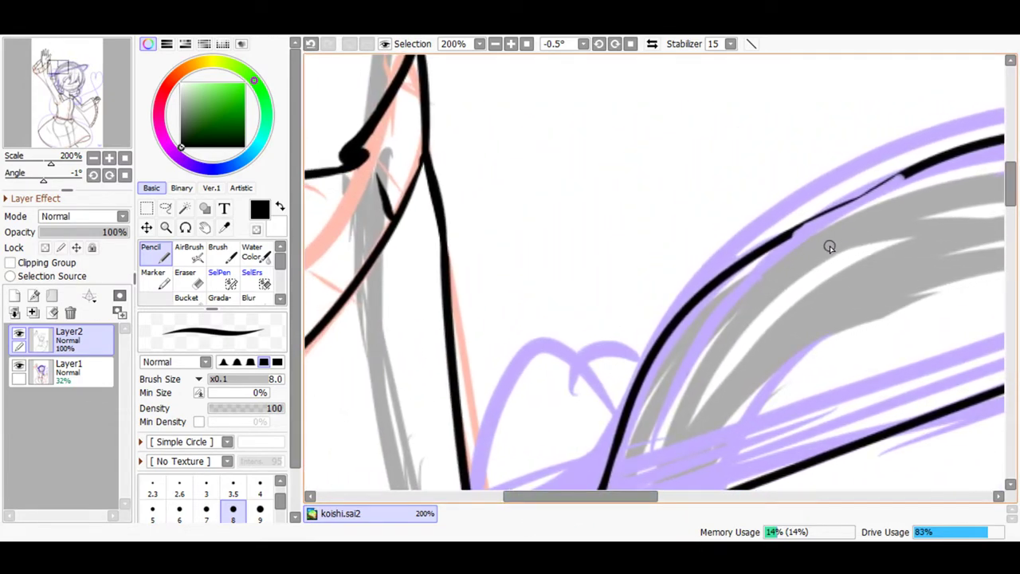
left_click(495, 44)
left_click(511, 44)
left_click(511, 44)
left_click_drag(78, 97, 77, 89)
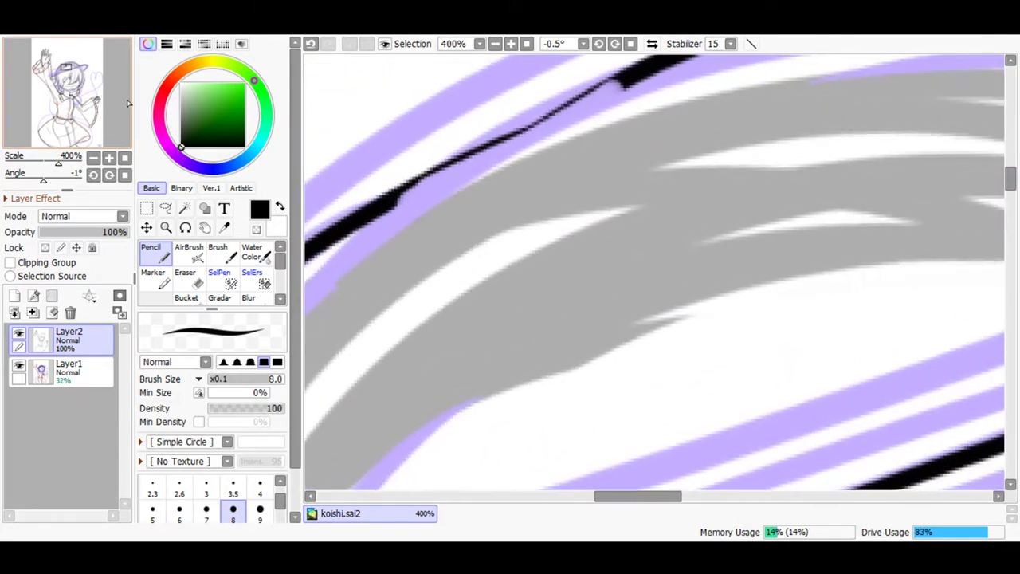
mouse_move(615, 85)
left_mouse_down()
mouse_move(543, 131)
mouse_move(416, 180)
mouse_move(348, 229)
left_mouse_up()
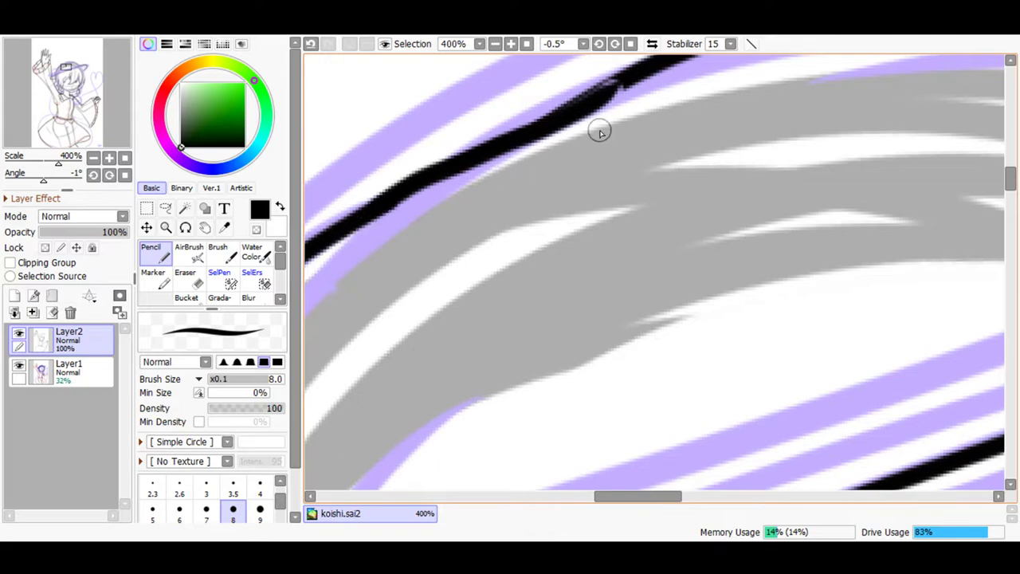
mouse_move(592, 100)
left_mouse_down()
mouse_move(615, 80)
mouse_move(597, 102)
mouse_move(622, 87)
left_mouse_up()
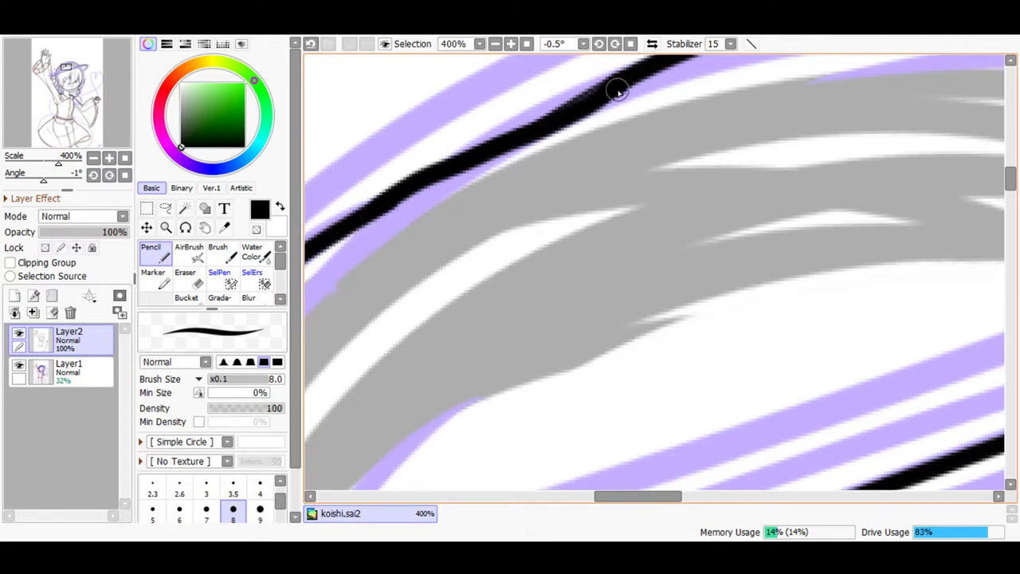
- Ink a second edge line around the brim's rounded end over the raised arm at 150% scale
left_click_drag(652, 496, 728, 494)
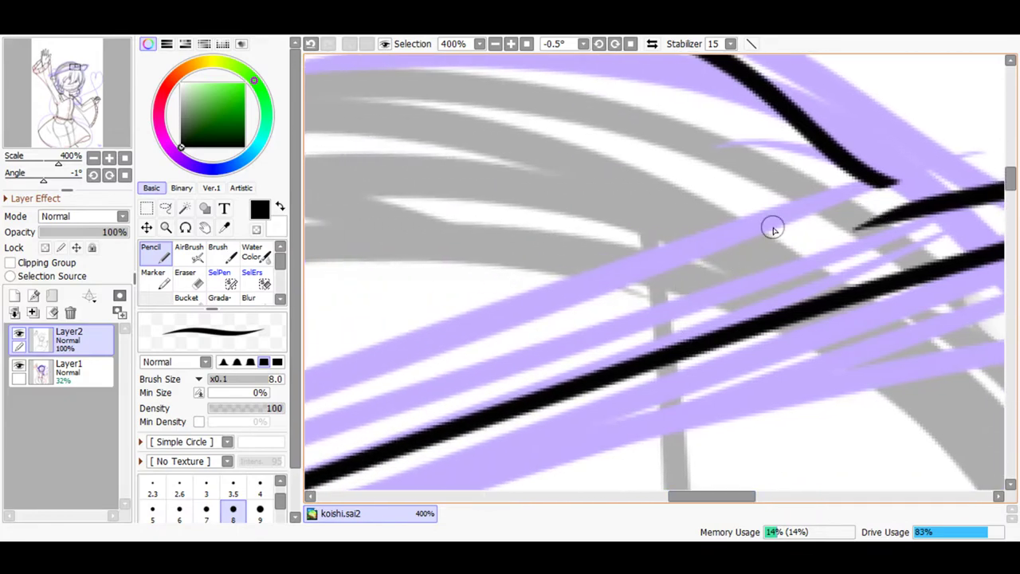
left_click(495, 44)
left_click(495, 43)
left_click_drag(610, 496, 486, 496)
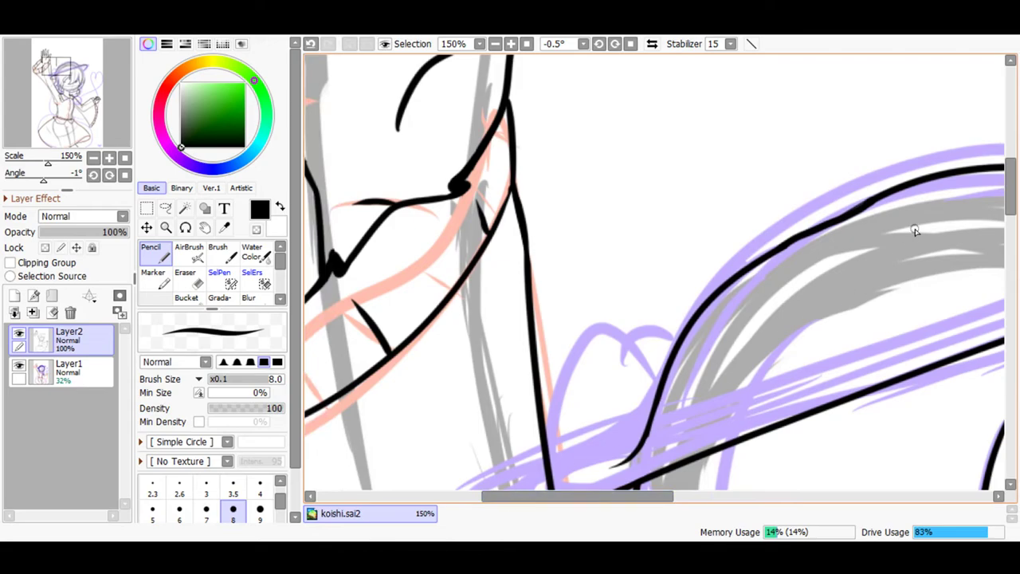
left_click_drag(1012, 212, 1014, 227)
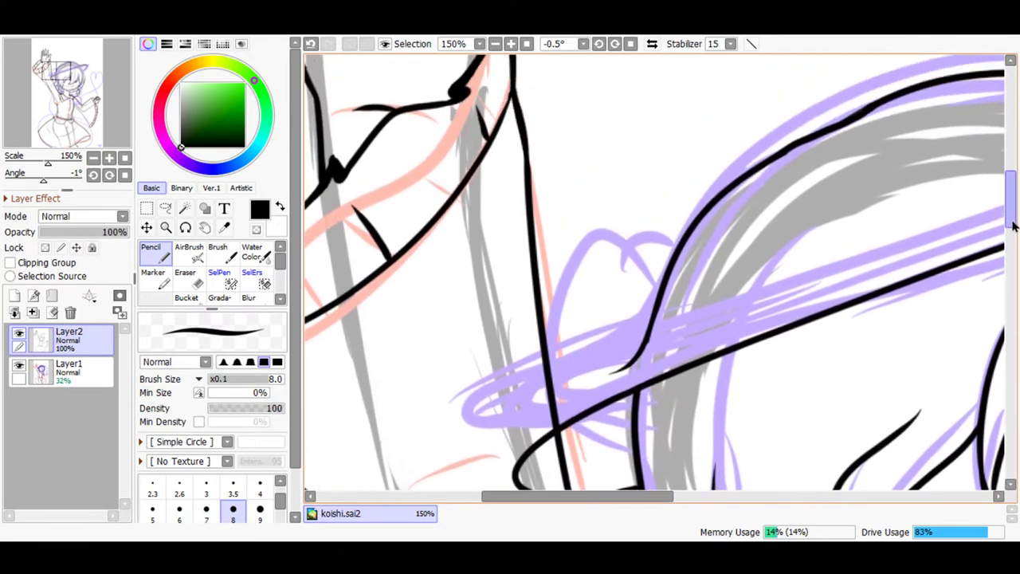
left_click_drag(629, 495, 603, 494)
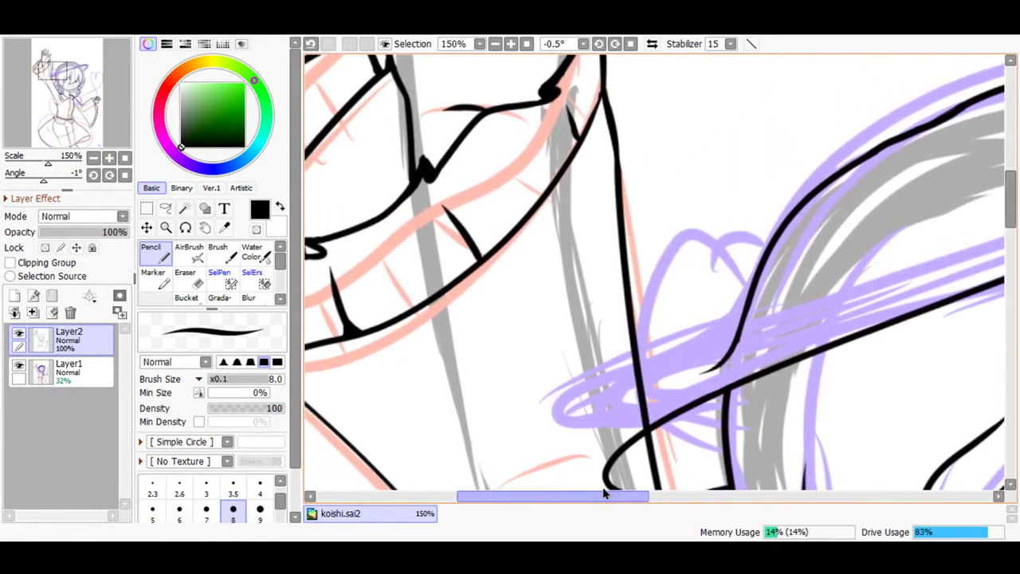
left_click_drag(1009, 195, 1011, 215)
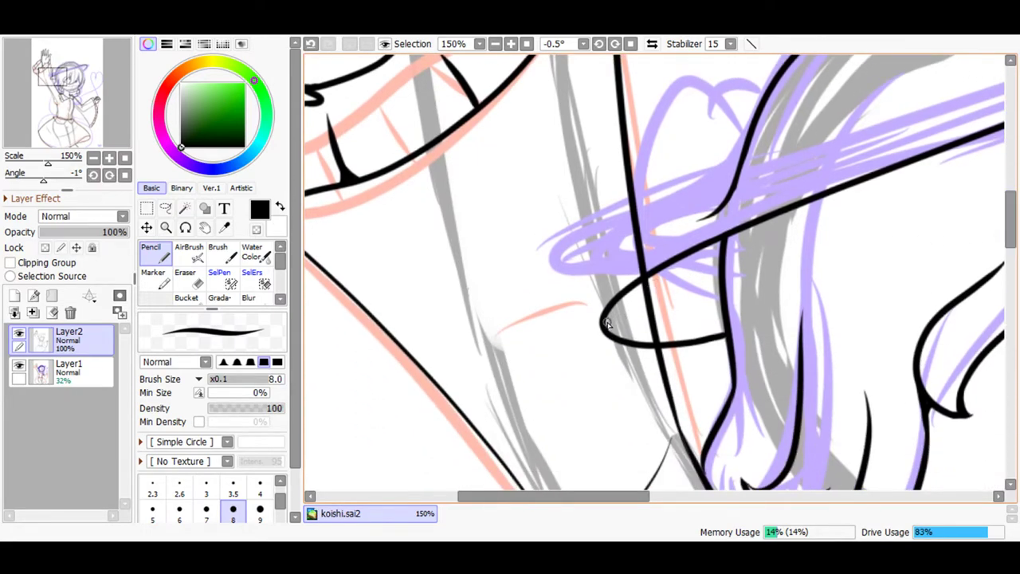
left_click_drag(679, 240, 738, 209)
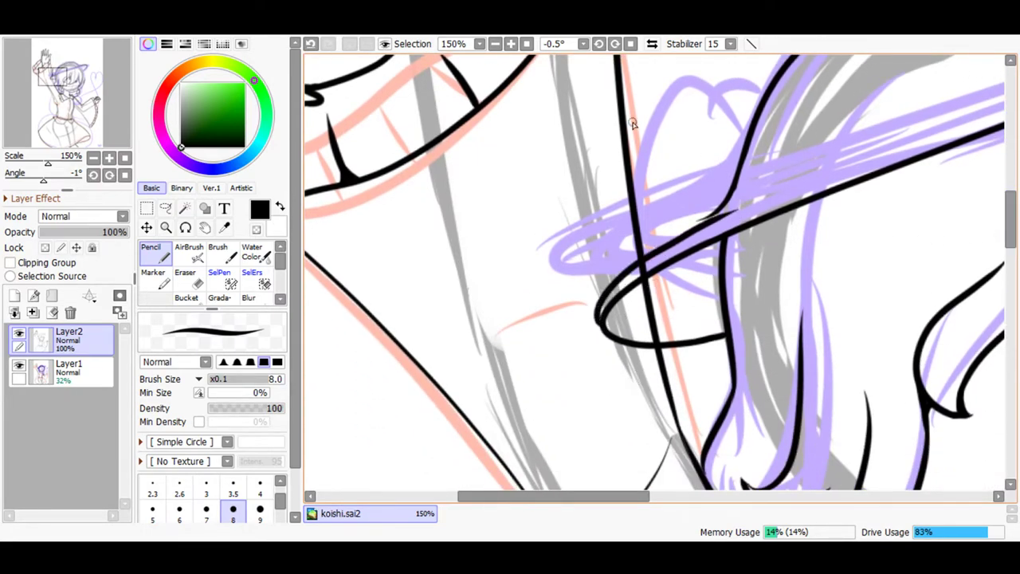
- Try two long Pencil strokes for the brim's second edge with the canvas rotated to -81.2°, undoing each
left_click(495, 44)
left_click(185, 228)
left_click_drag(549, 191, 574, 292)
left_click(151, 252)
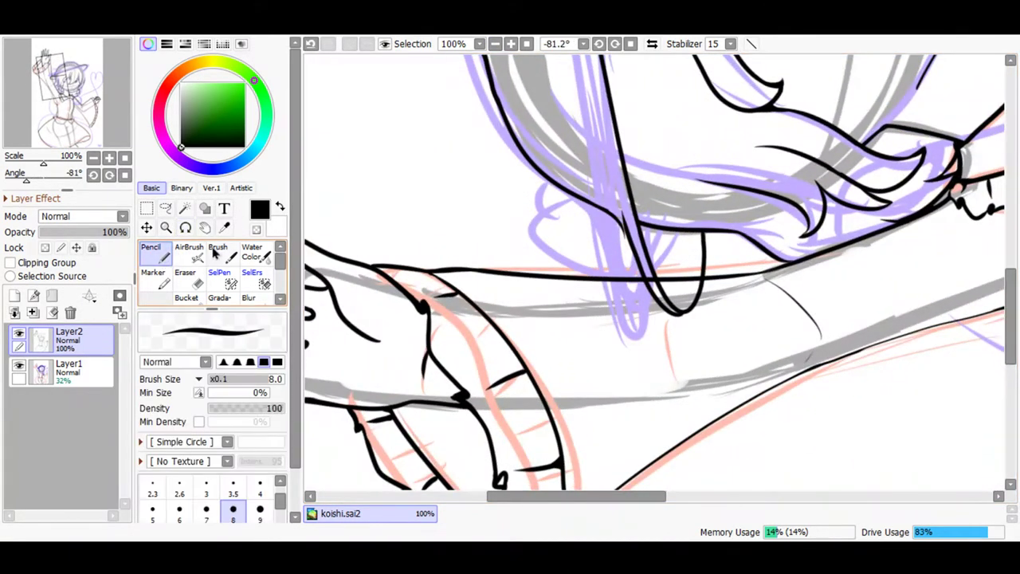
mouse_move(1010, 325)
left_mouse_down()
mouse_move(1012, 251)
mouse_move(1012, 266)
left_mouse_up()
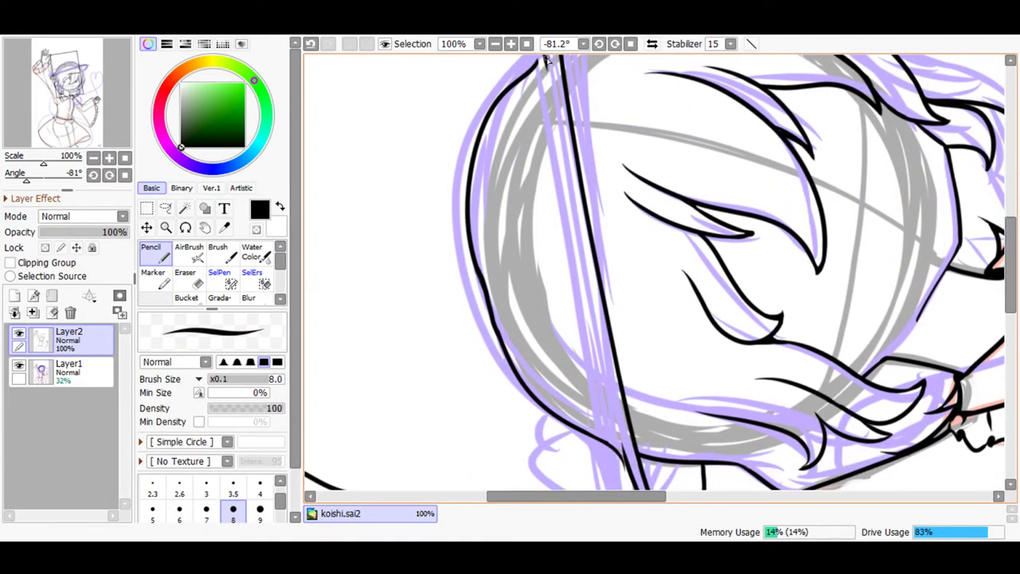
mouse_move(561, 182)
left_mouse_down()
mouse_move(571, 289)
mouse_move(620, 473)
left_mouse_up()
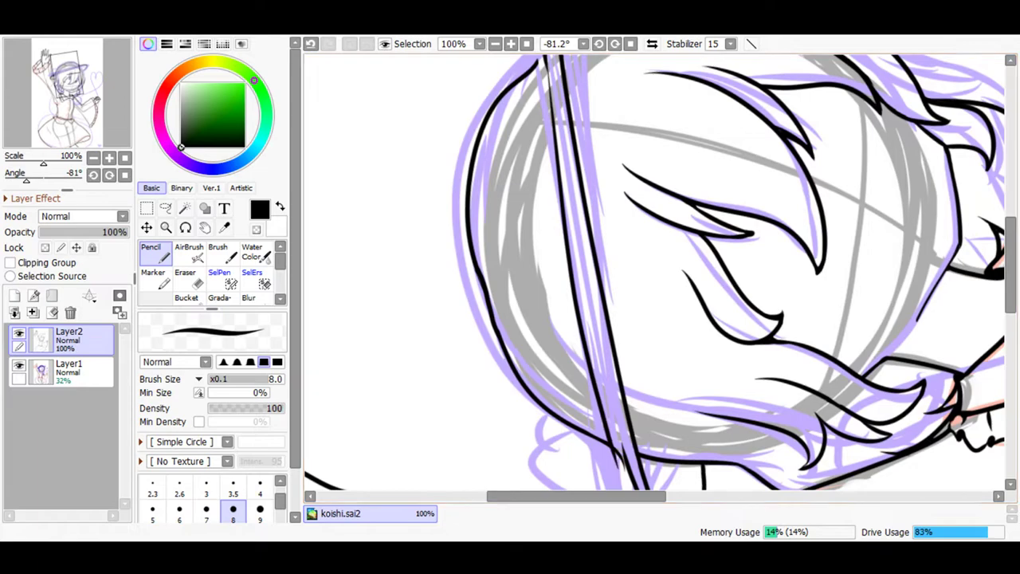
left_click(311, 44)
left_click_drag(626, 458, 580, 185)
left_click(311, 44)
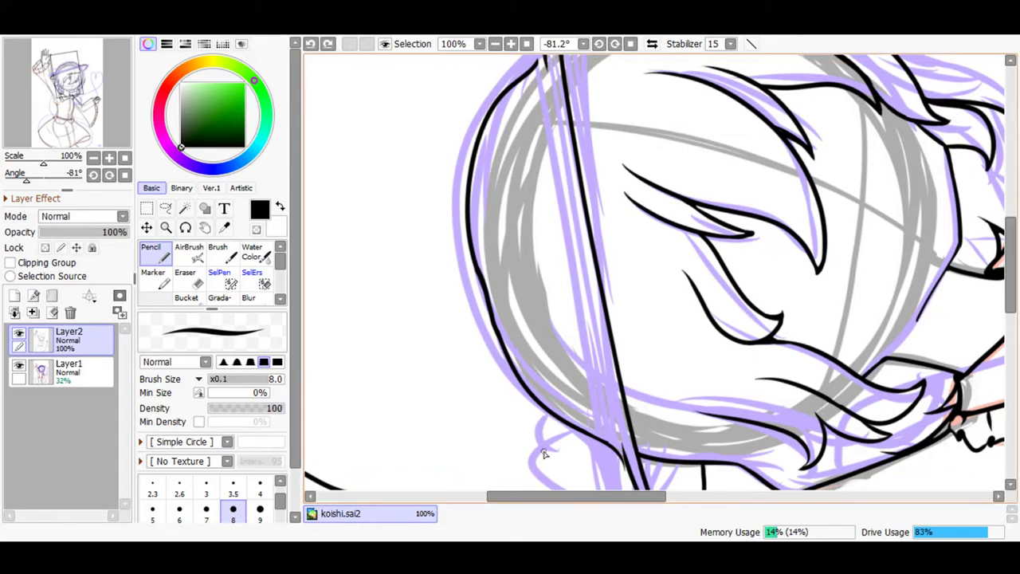
- Rotate the canvas to -113.4° and ink the brim's second edge parallel to the first, undoing the extra touch-up stroke
left_click(185, 228)
mouse_move(390, 263)
left_mouse_down()
mouse_move(406, 268)
mouse_move(442, 358)
left_mouse_up()
left_click(150, 249)
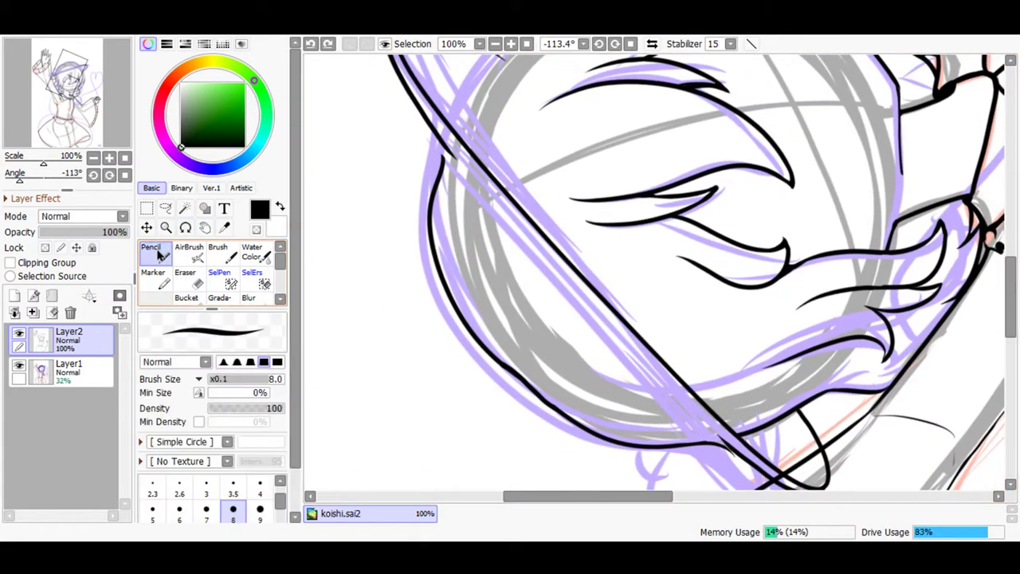
mouse_move(489, 205)
left_mouse_down()
mouse_move(674, 398)
mouse_move(750, 460)
left_mouse_up()
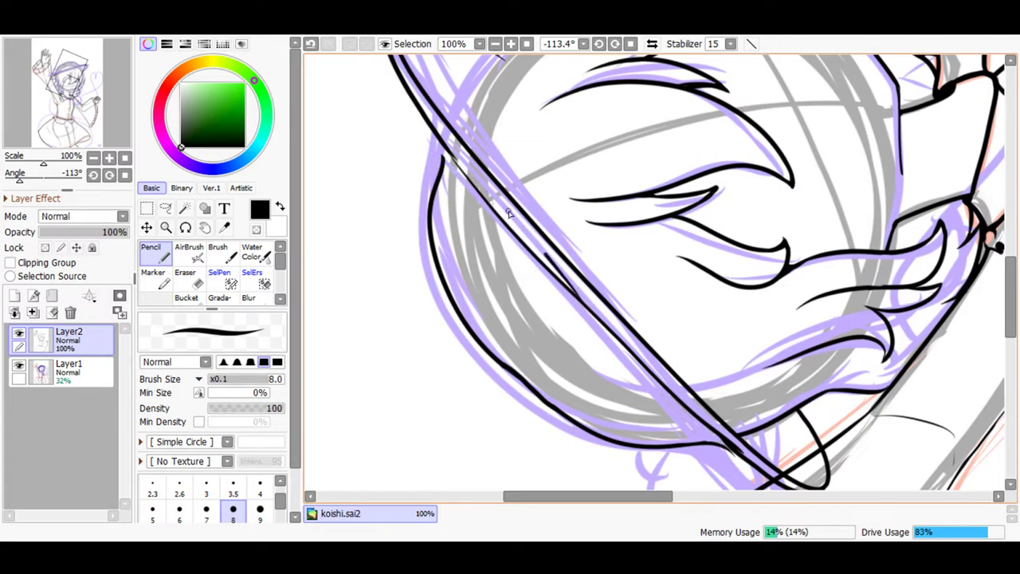
left_click_drag(513, 217, 475, 172)
left_click(310, 43)
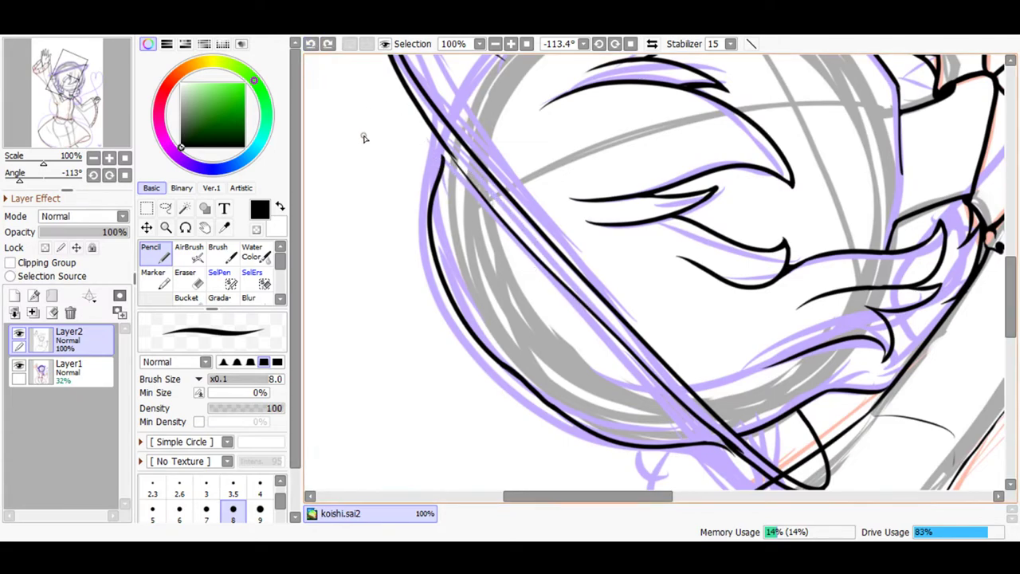
- Thicken the thin part of the brim's second edge near its pointed side at 150% scale, undoing unsuitable strokes
left_click(510, 44)
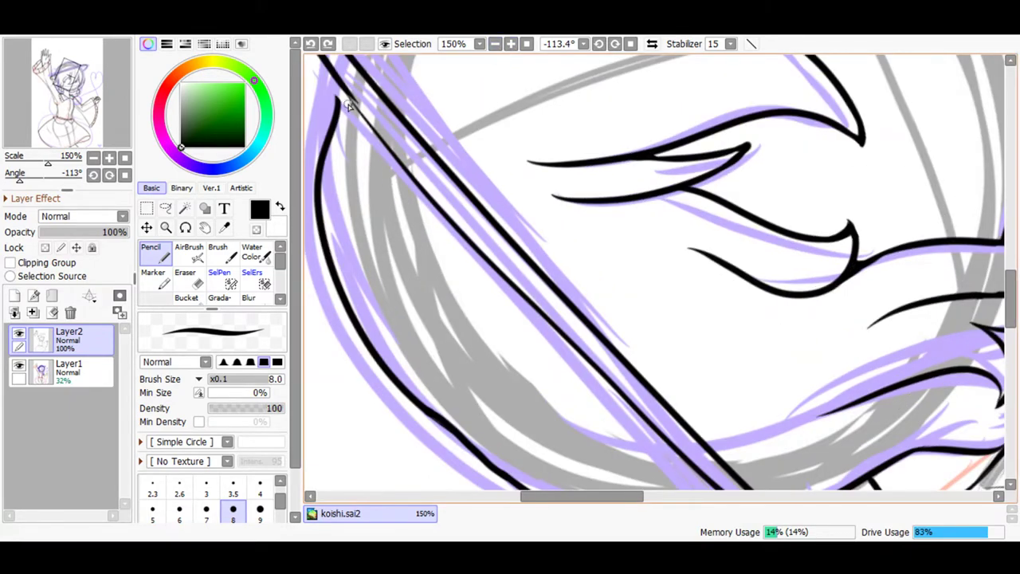
left_click_drag(360, 111, 504, 279)
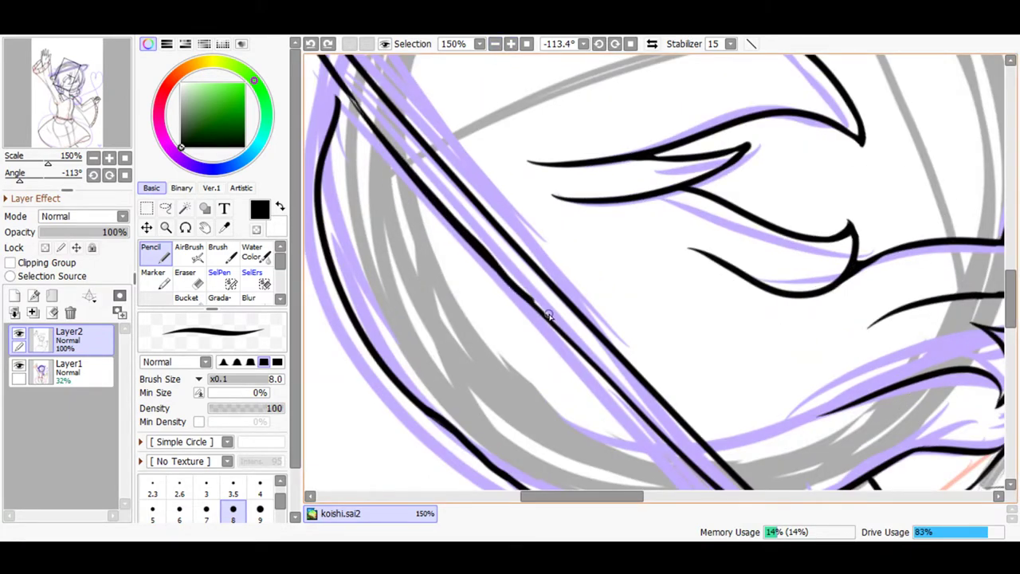
left_click(310, 44)
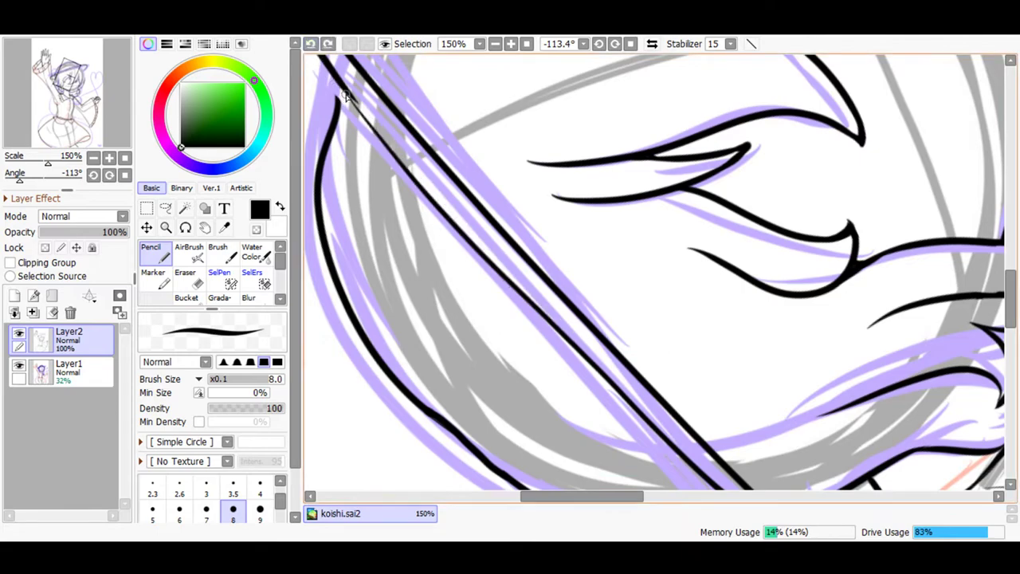
left_click_drag(368, 120, 391, 154)
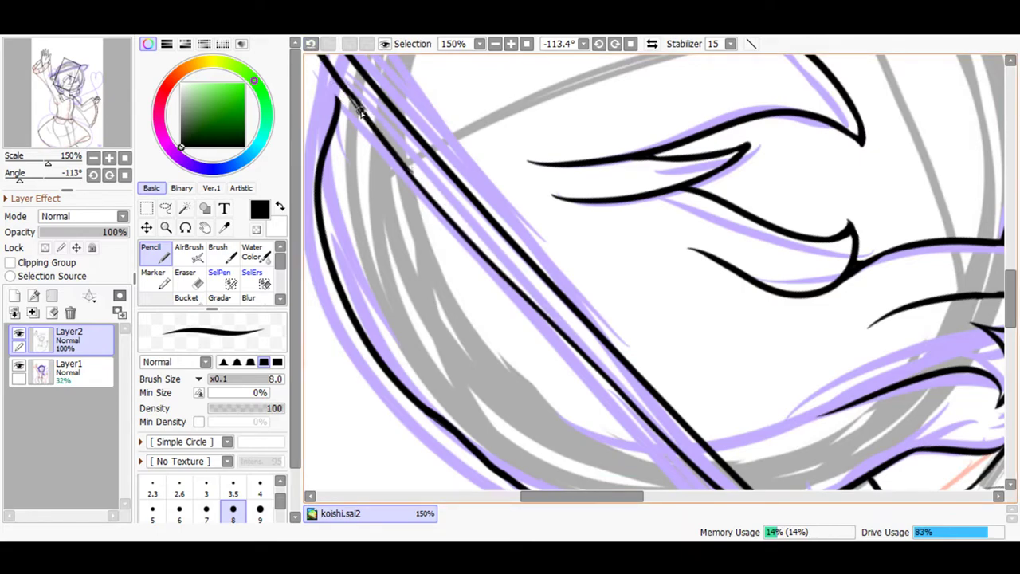
left_click(310, 44)
left_click_drag(530, 496, 501, 499)
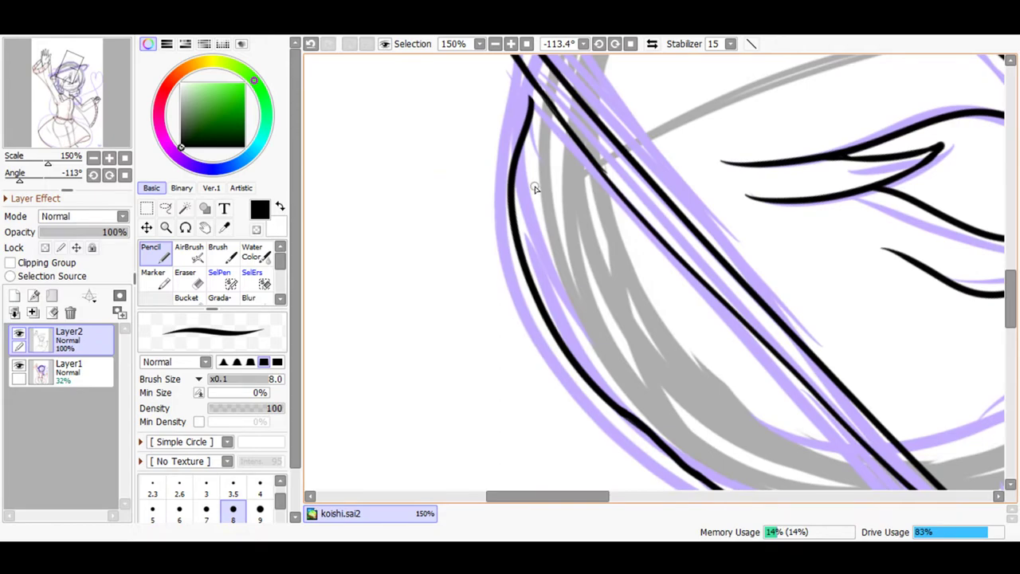
- Try Pencil strokes joining the crown's end to the brim's second edge at 400% scale, and undo them
left_click(510, 44)
left_click(511, 43)
left_click(510, 43)
mouse_move(1010, 299)
left_mouse_down()
mouse_move(1011, 310)
mouse_move(967, 278)
left_mouse_up()
left_click(185, 277)
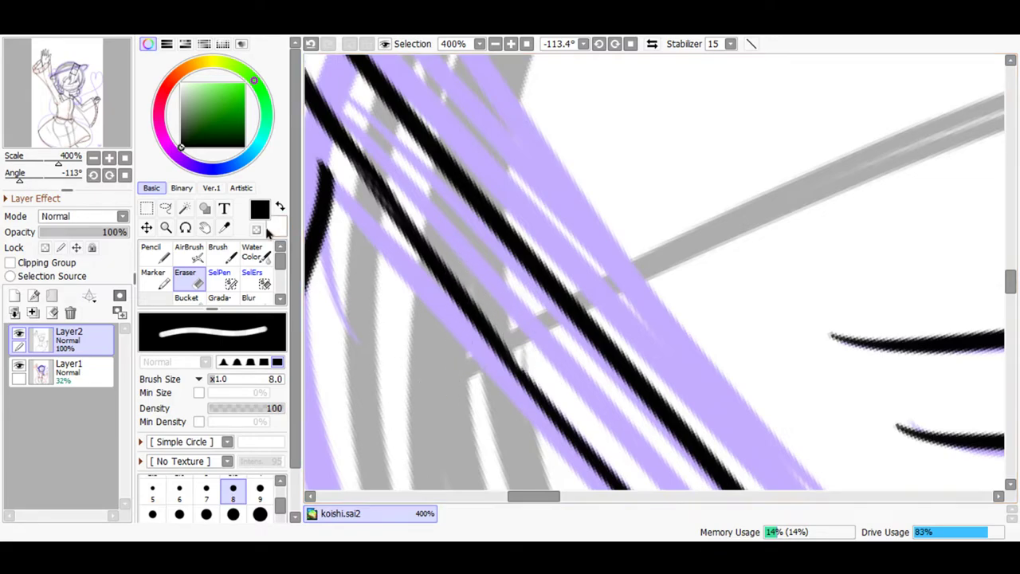
key("n")
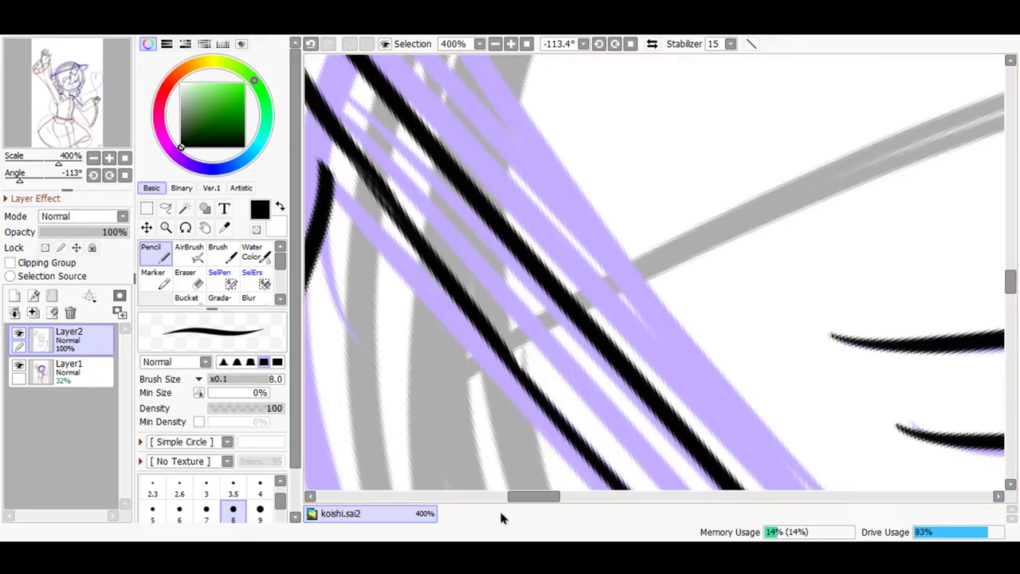
left_click_drag(510, 497, 495, 500)
mouse_move(580, 142)
left_mouse_down()
mouse_move(557, 154)
mouse_move(524, 284)
left_mouse_up()
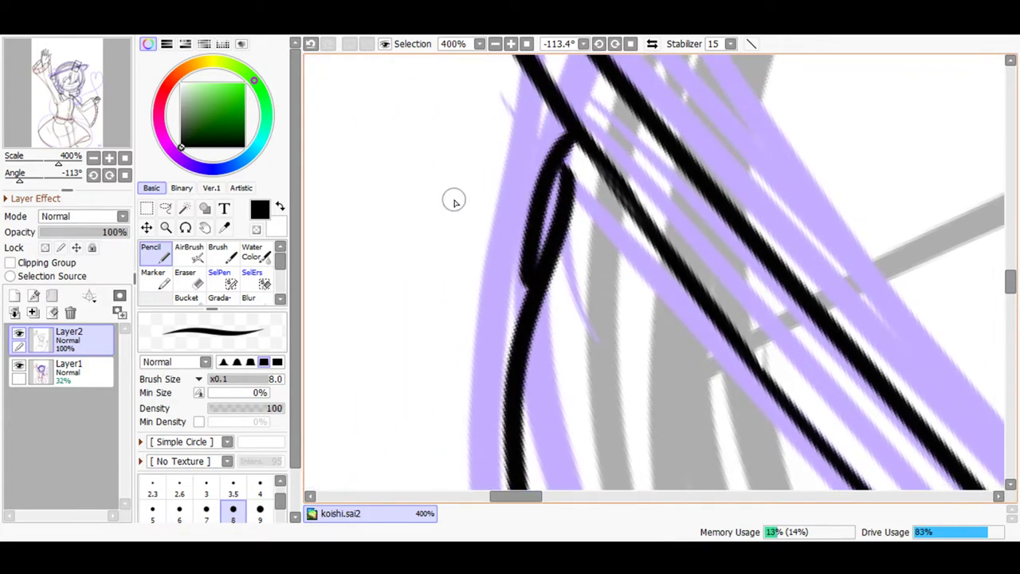
left_click(310, 44)
mouse_move(569, 132)
left_mouse_down()
mouse_move(520, 255)
mouse_move(522, 246)
mouse_move(539, 279)
mouse_move(533, 216)
left_mouse_up()
left_click(311, 44)
left_click(311, 43)
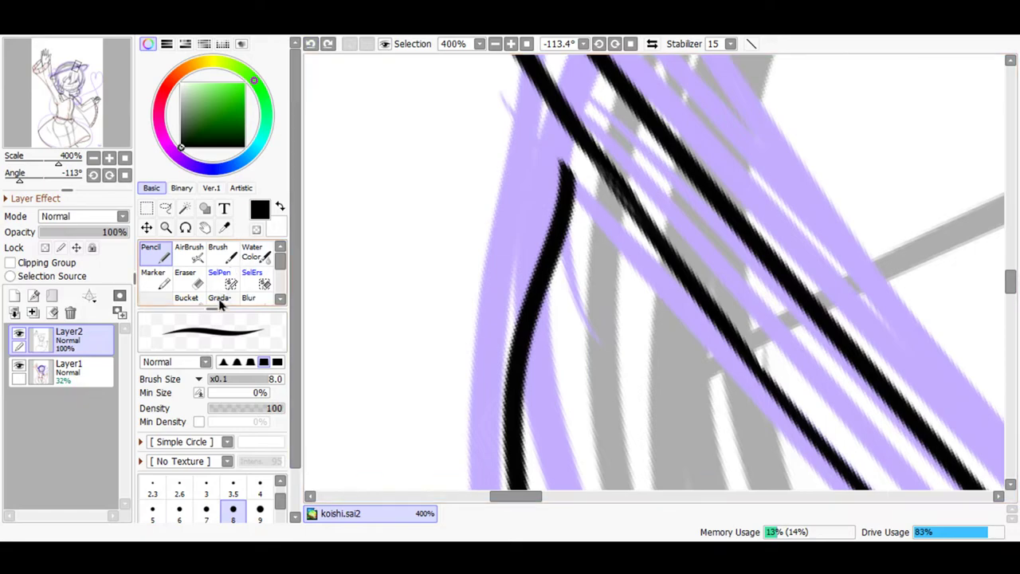
- Trim the crown line's end beside the brim to a taper with the size 8 Eraser, and switch back to the Pencil
left_click(203, 275)
left_click_drag(551, 212, 567, 166)
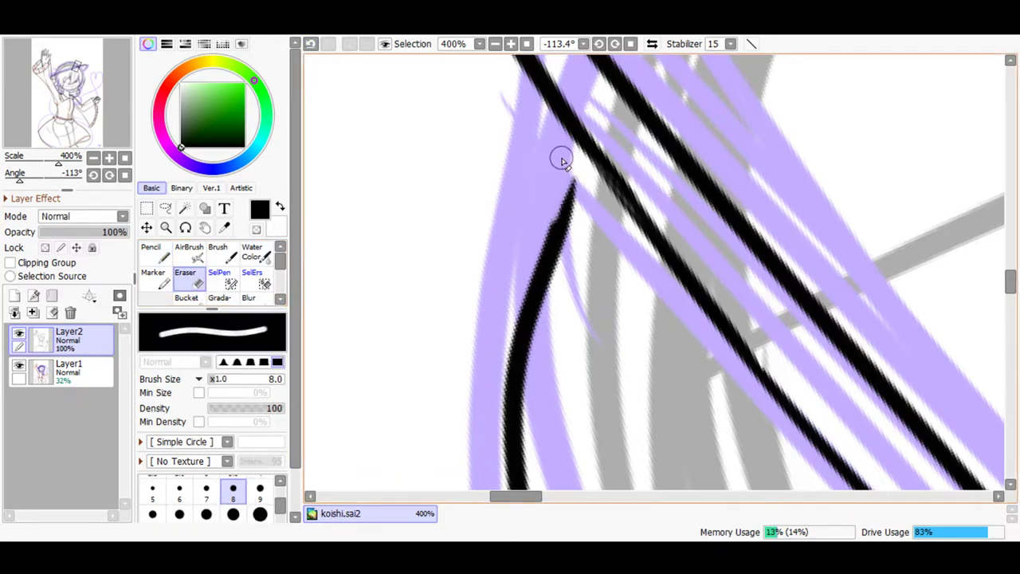
left_click(151, 252)
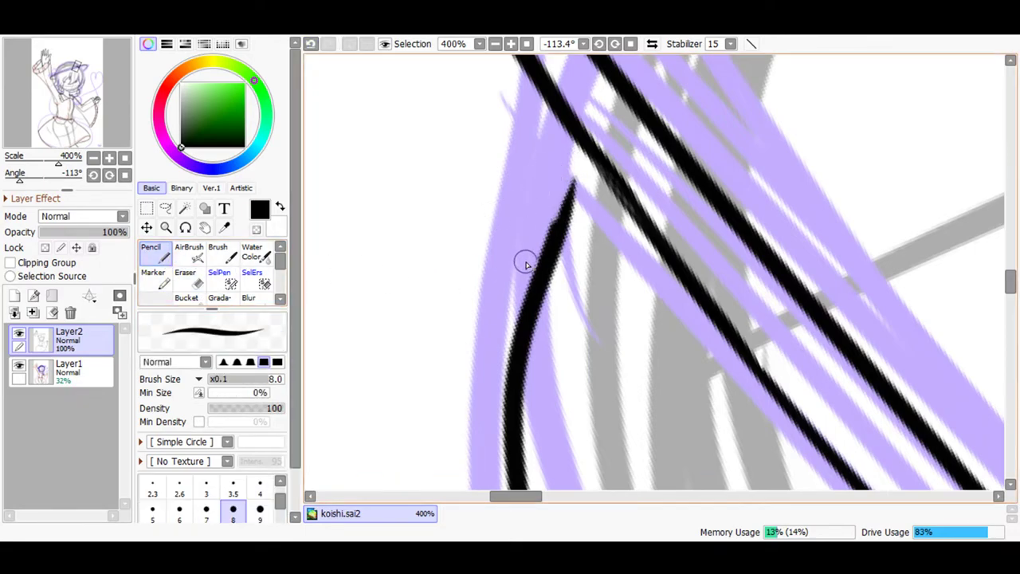
- Join the crown's end to the brim's second edge with Pencil strokes, trimming the bulge with the size 8 Eraser
mouse_move(559, 236)
left_mouse_down()
mouse_move(569, 199)
mouse_move(551, 234)
mouse_move(569, 184)
left_mouse_up()
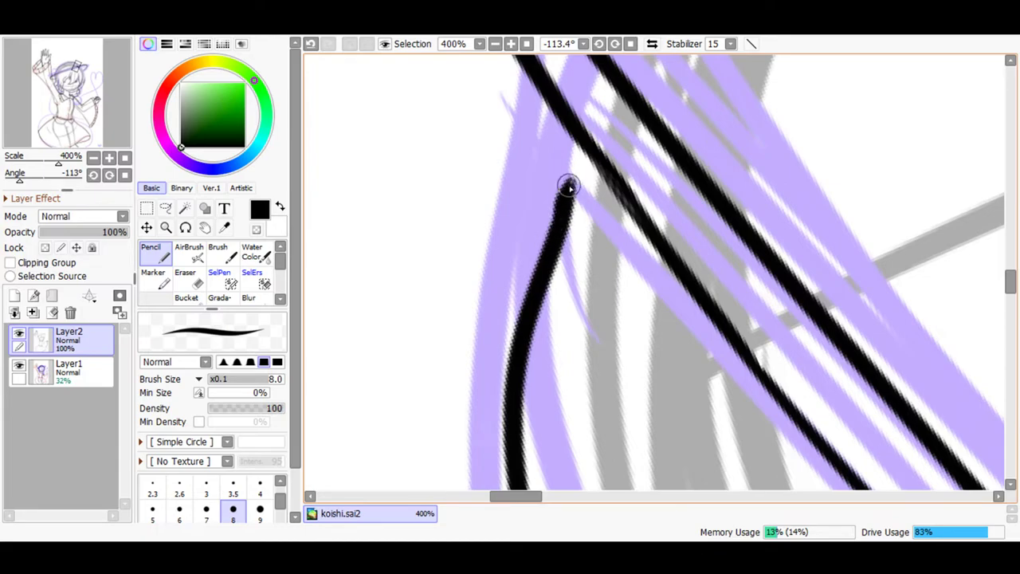
left_click_drag(548, 227, 578, 141)
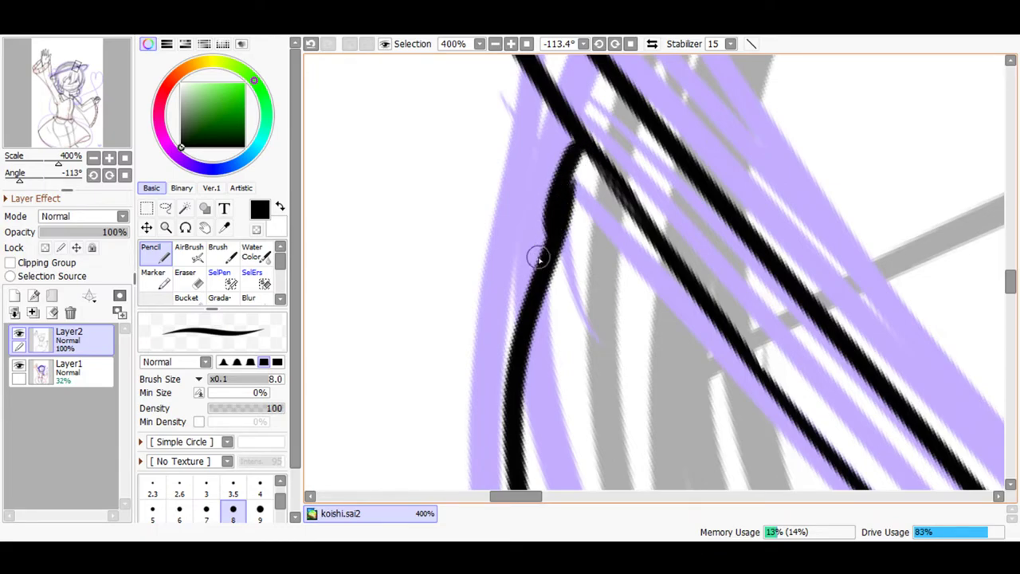
left_click(181, 279)
mouse_move(569, 182)
left_mouse_down()
mouse_move(576, 173)
mouse_move(562, 227)
left_mouse_up()
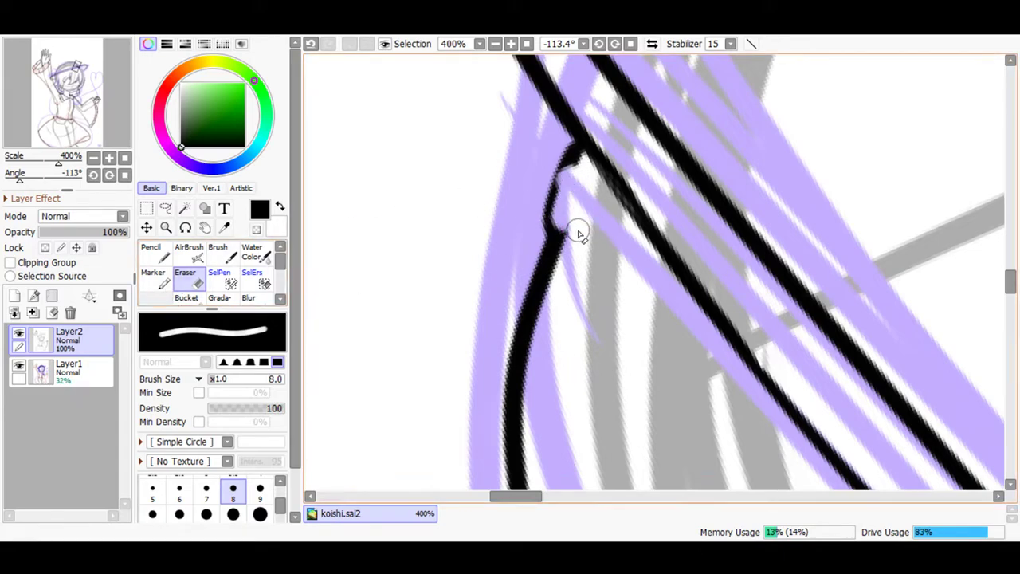
left_click(152, 253)
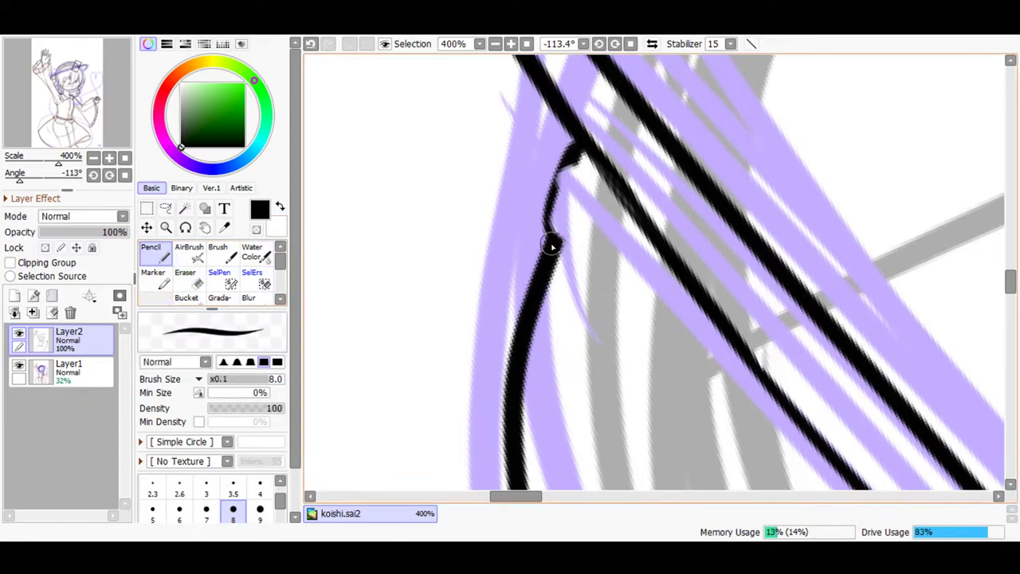
mouse_move(551, 241)
left_mouse_down()
mouse_move(553, 197)
mouse_move(569, 170)
left_mouse_up()
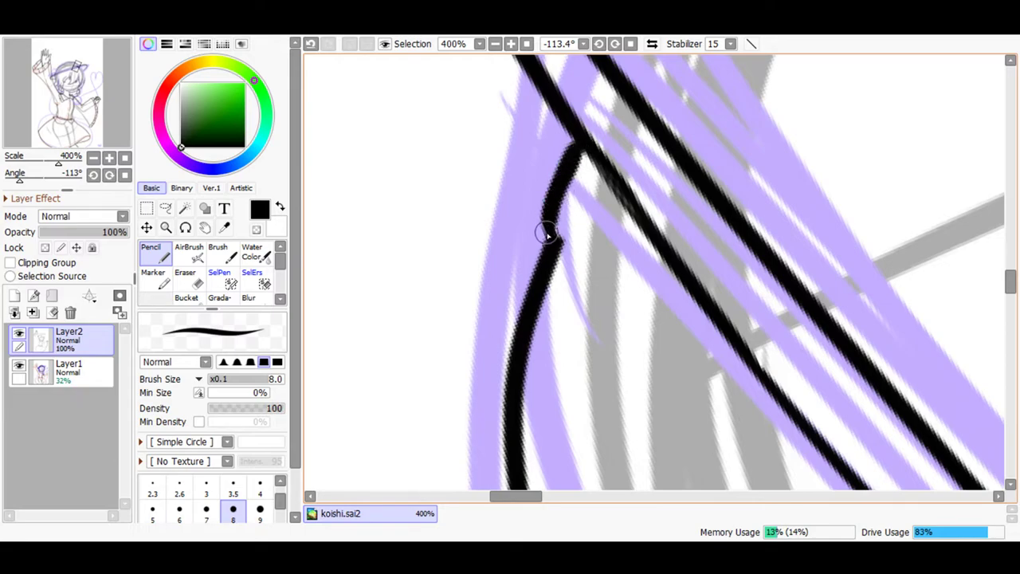
left_click_drag(544, 230, 613, 309)
left_click_drag(547, 497, 532, 505)
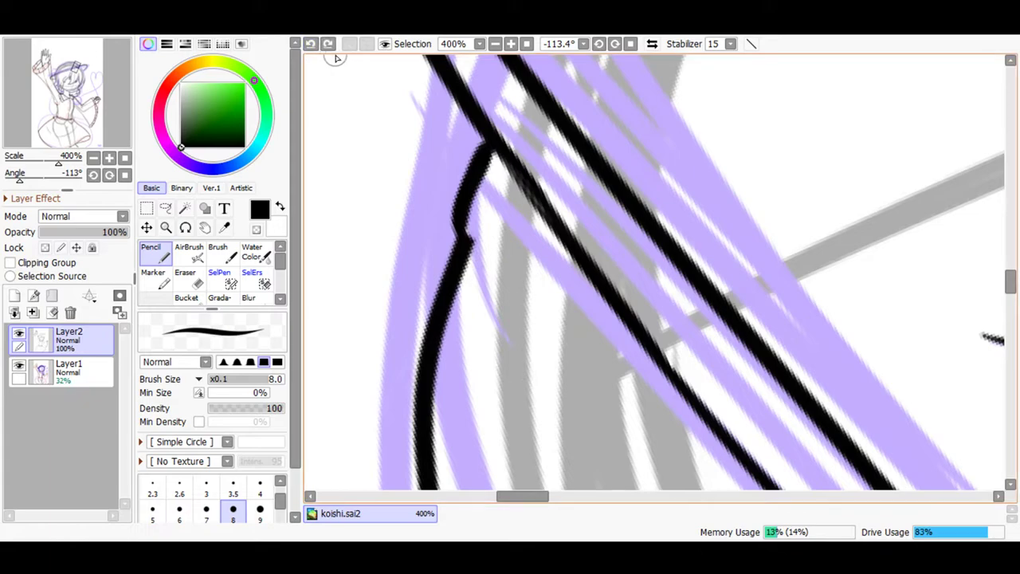
mouse_move(458, 228)
left_mouse_down()
mouse_move(469, 214)
mouse_move(454, 233)
mouse_move(466, 236)
left_mouse_up()
- Ink a thin hat band line from the crown's corner parallel to the brim at 150% scale, undoing unsuitable strokes
left_click(495, 44)
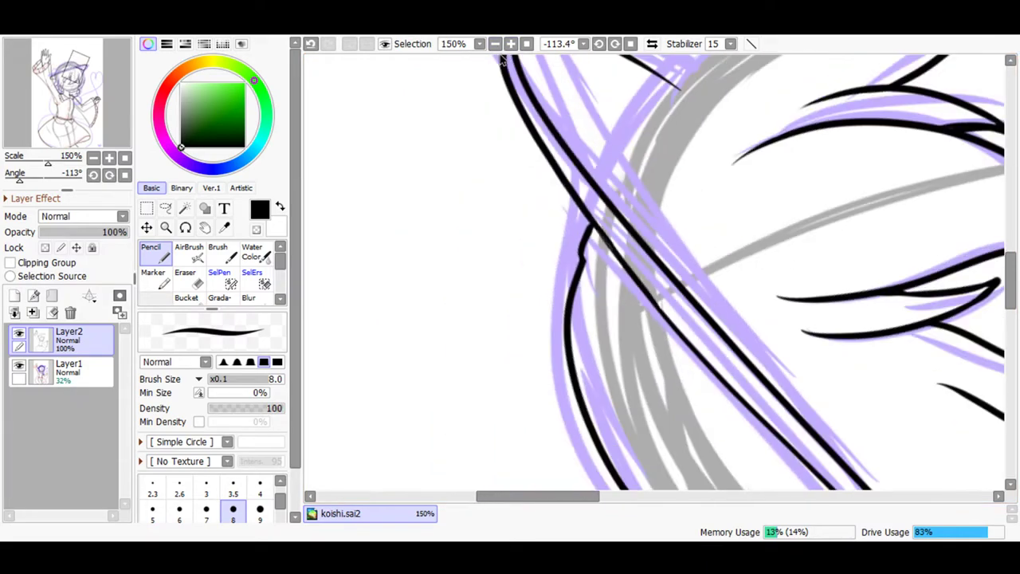
scroll(998, 287, "down", 5)
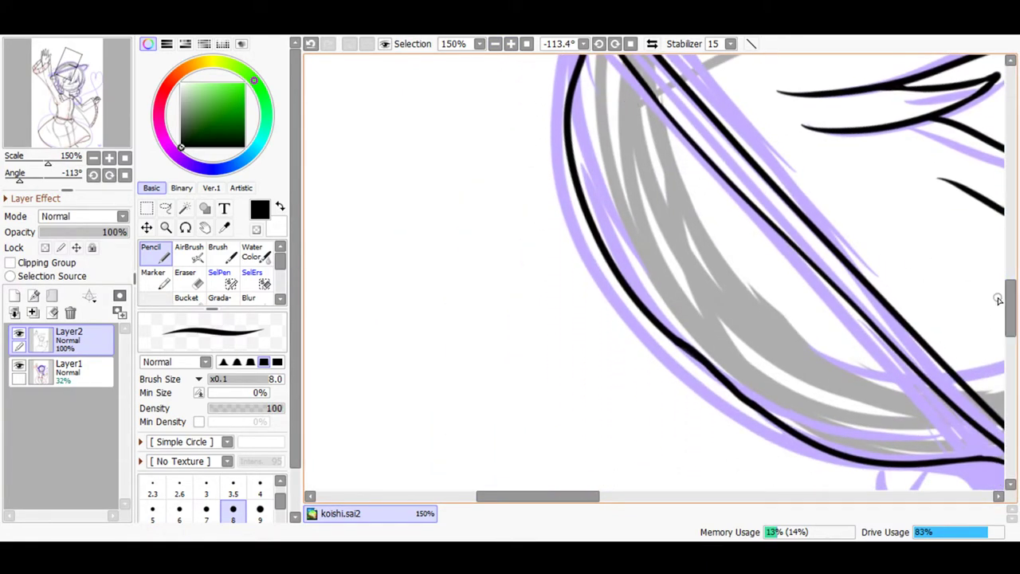
scroll(998, 298, "up", 3)
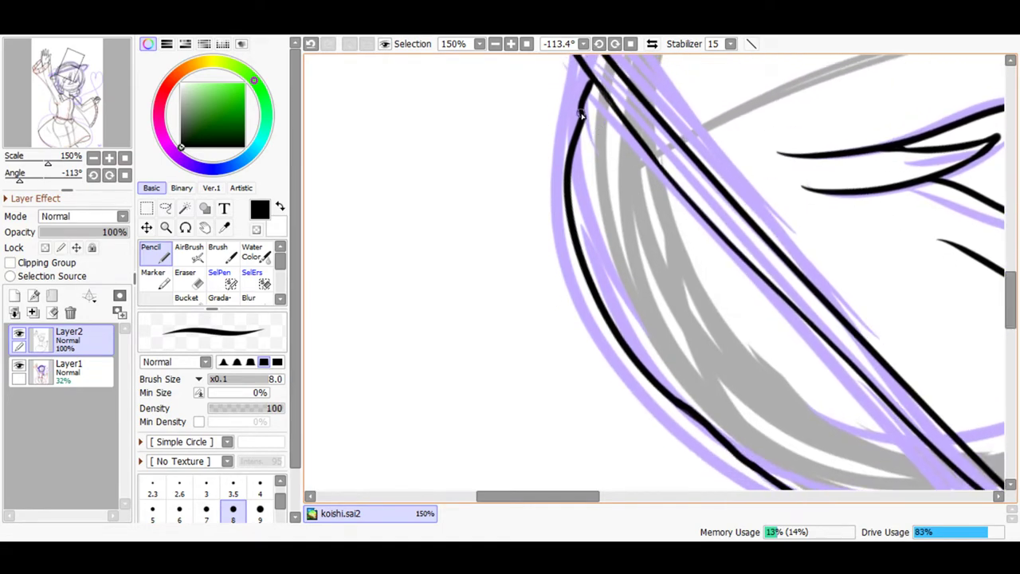
mouse_move(592, 127)
left_mouse_down()
mouse_move(798, 365)
mouse_move(861, 460)
left_mouse_up()
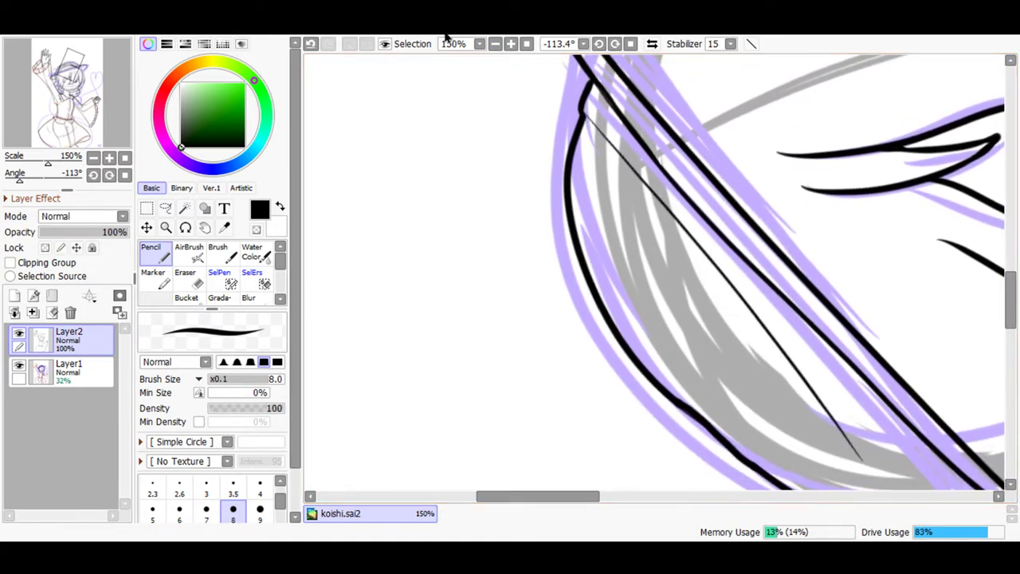
left_click(311, 44)
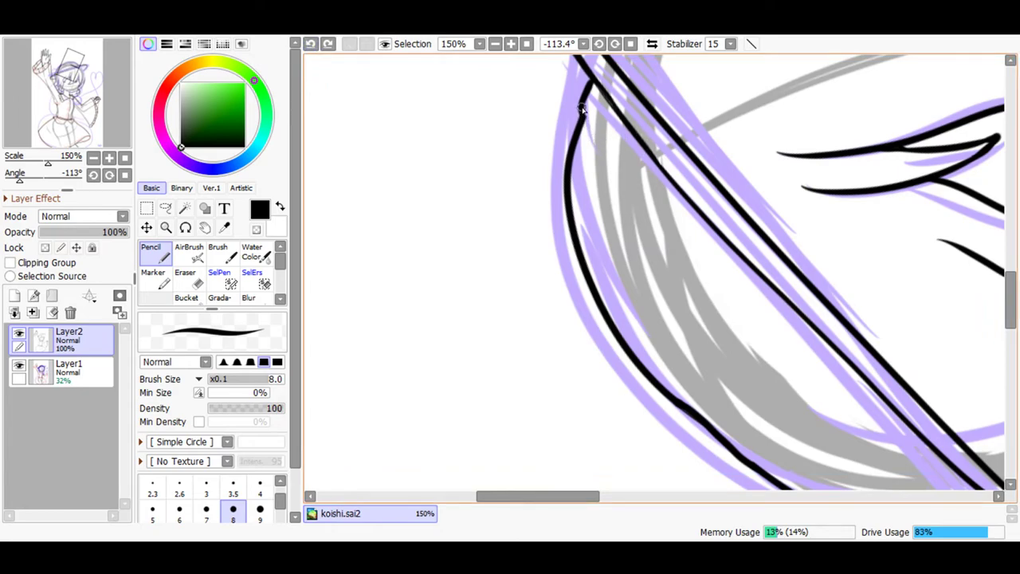
left_click_drag(662, 201, 862, 402)
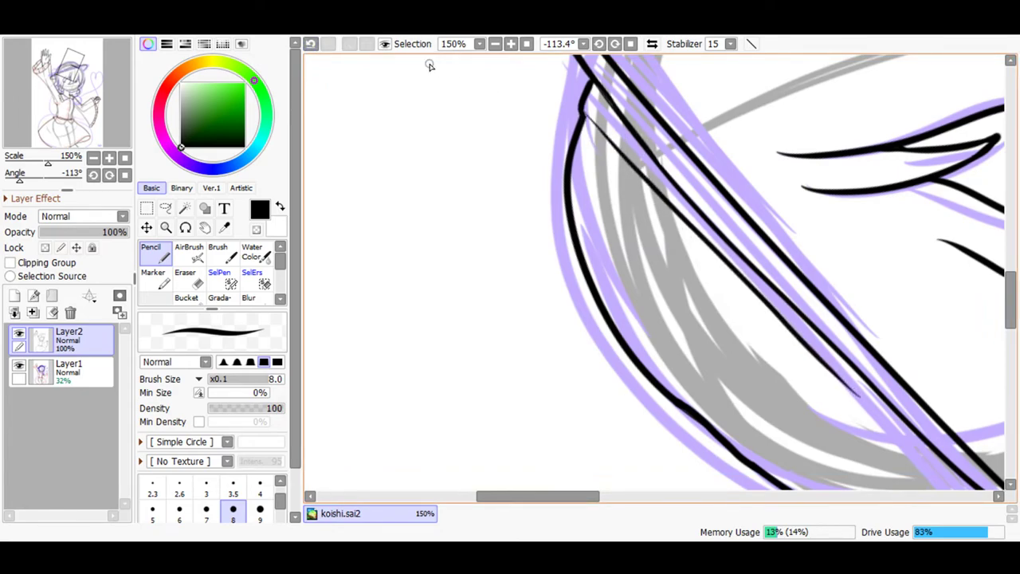
left_click(311, 44)
left_click_drag(582, 114, 827, 380)
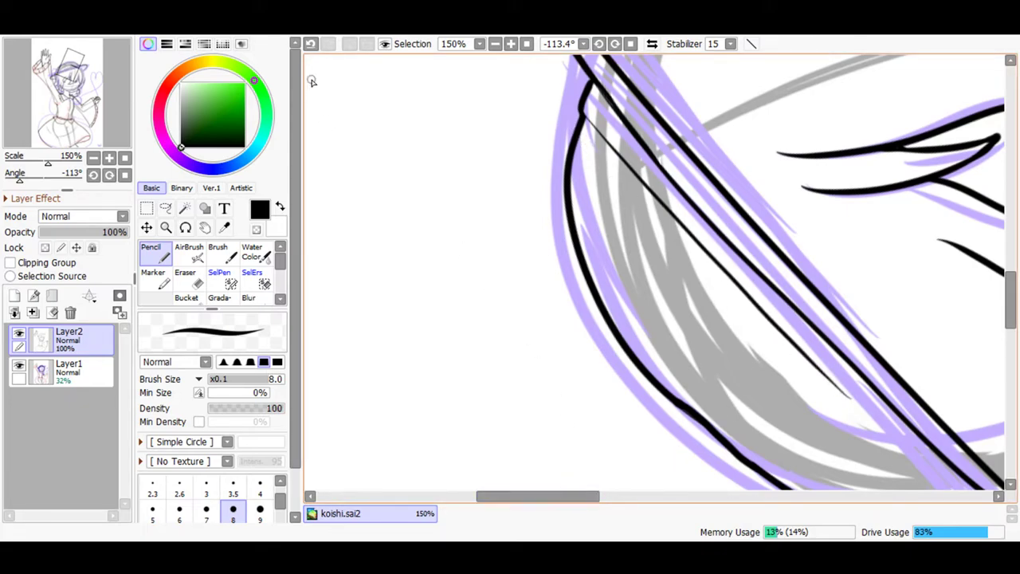
- Extend the hat band line down to the crown's opposite end at 300% scale, undoing the unsuitable strokes
left_click_drag(569, 502, 639, 463)
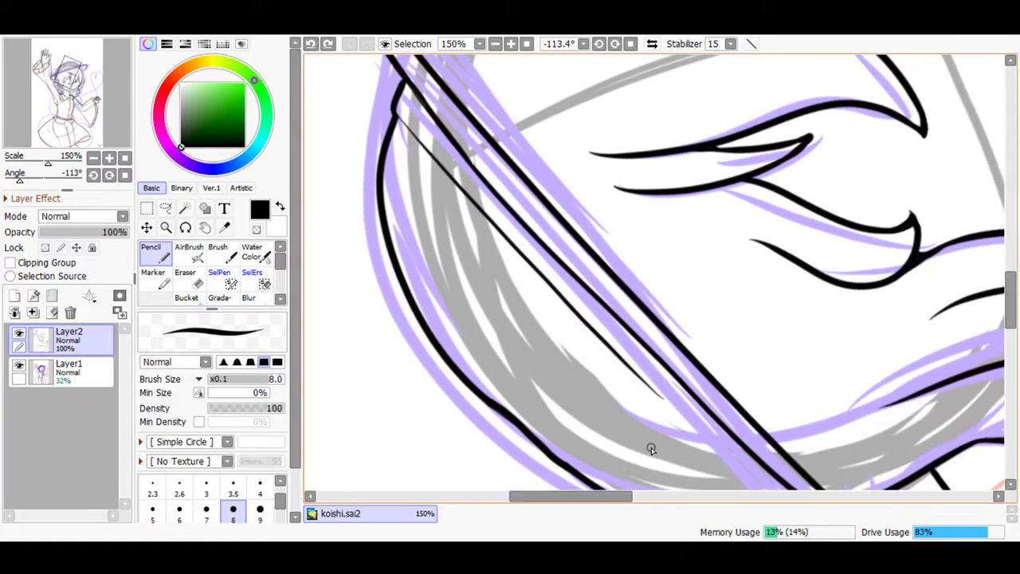
scroll(990, 319, "down", 3)
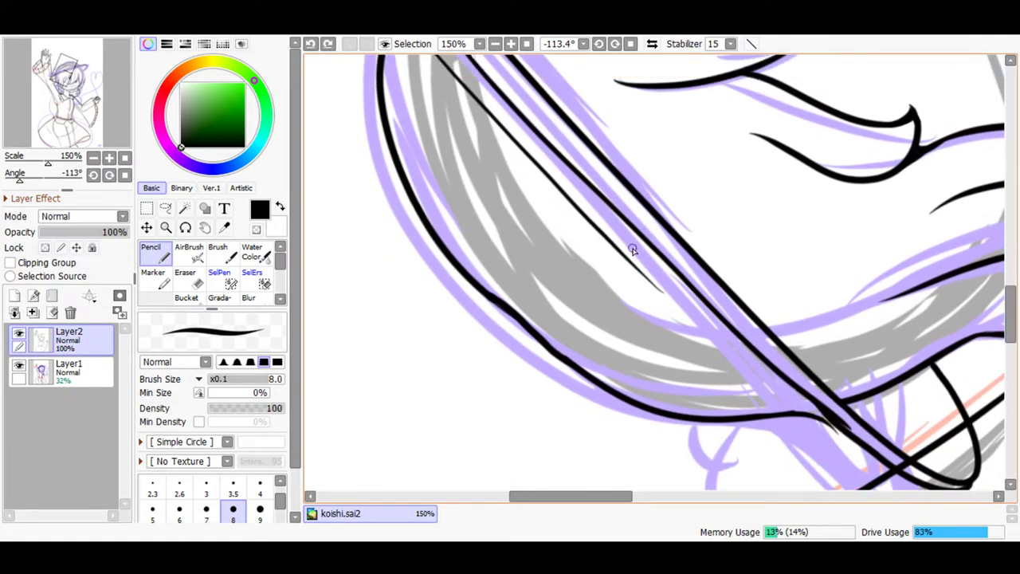
left_click_drag(680, 331, 759, 427)
left_click(311, 45)
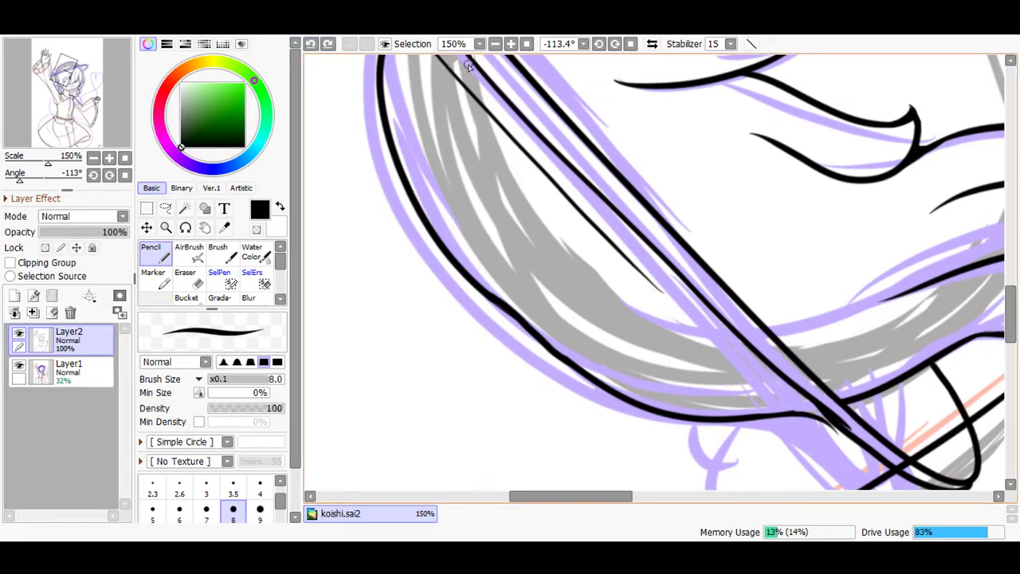
left_click(511, 44)
left_click(511, 44)
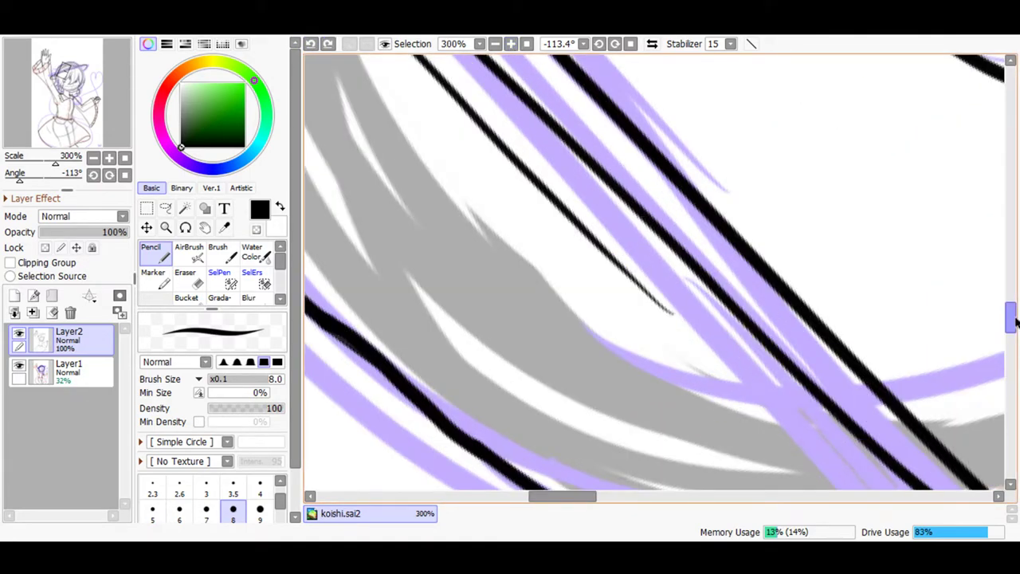
scroll(1010, 318, "down", 3)
mouse_move(913, 448)
left_mouse_down()
mouse_move(724, 223)
mouse_move(574, 86)
left_mouse_up()
left_click(310, 43)
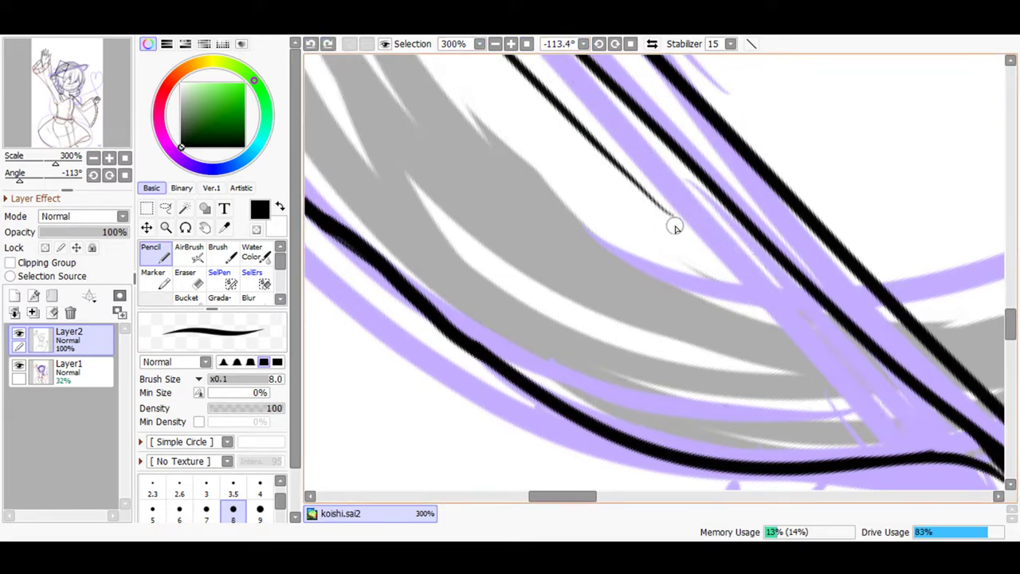
left_click_drag(650, 194, 908, 476)
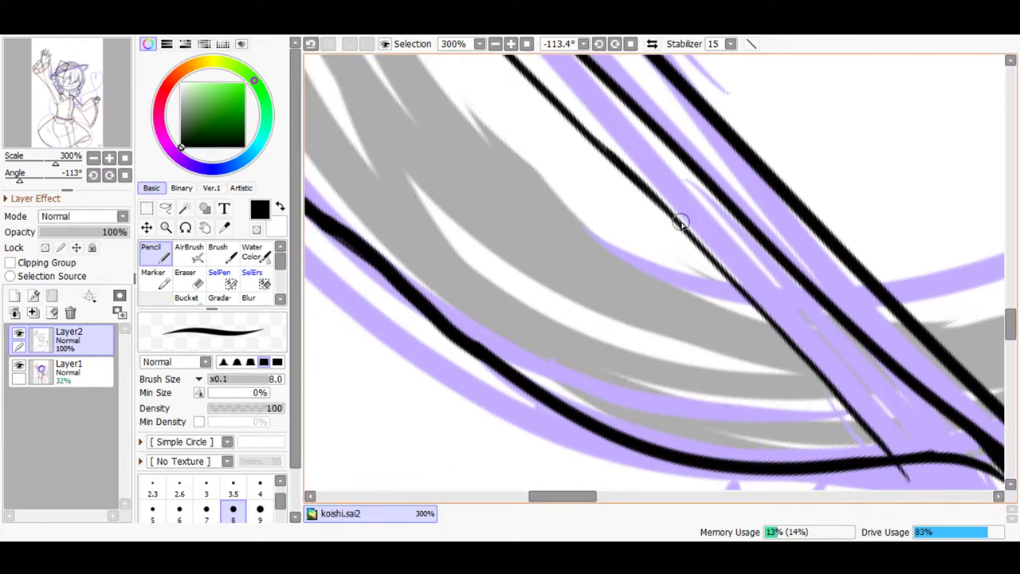
- Erase the crown line between the band line and the brim, along with the overlapping stroke ends
mouse_move(596, 499)
left_mouse_down()
mouse_move(627, 504)
mouse_move(619, 498)
left_mouse_up()
scroll(966, 290, "down", 5)
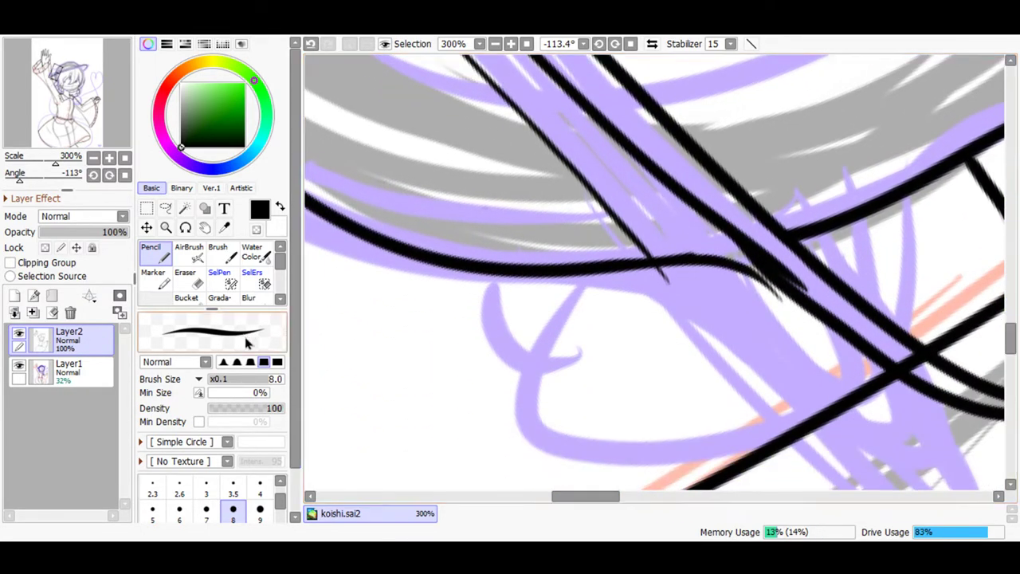
left_click(185, 277)
mouse_move(777, 283)
left_mouse_down()
mouse_move(718, 220)
mouse_move(799, 279)
mouse_move(741, 232)
mouse_move(729, 230)
mouse_move(768, 287)
mouse_move(705, 243)
mouse_move(787, 308)
mouse_move(739, 270)
mouse_move(677, 256)
left_mouse_up()
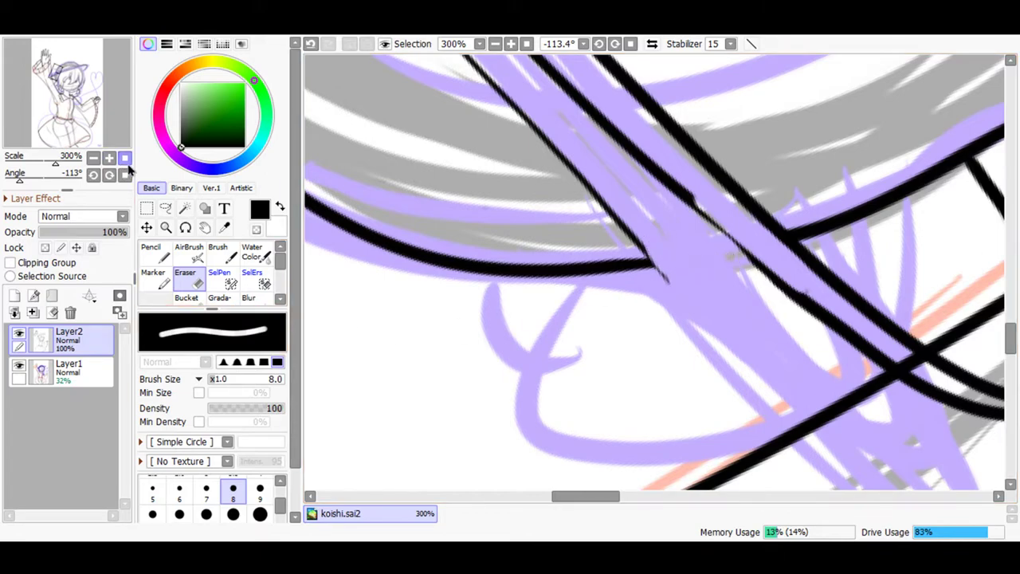
- Redraw the damaged stretch of the brim's second edge with the Pencil at 500% scale, and thin it with the Eraser
left_click(151, 253)
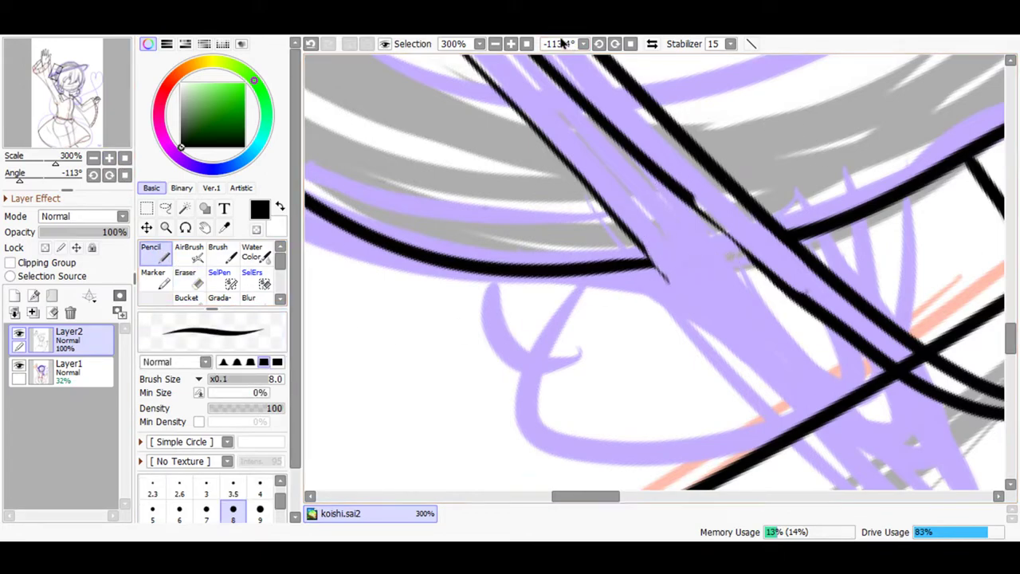
left_click(511, 44)
left_click(510, 44)
left_click_drag(887, 301, 660, 114)
mouse_move(908, 318)
left_mouse_down()
mouse_move(863, 293)
mouse_move(652, 103)
mouse_move(644, 108)
mouse_move(726, 170)
mouse_move(627, 81)
mouse_move(705, 160)
left_mouse_up()
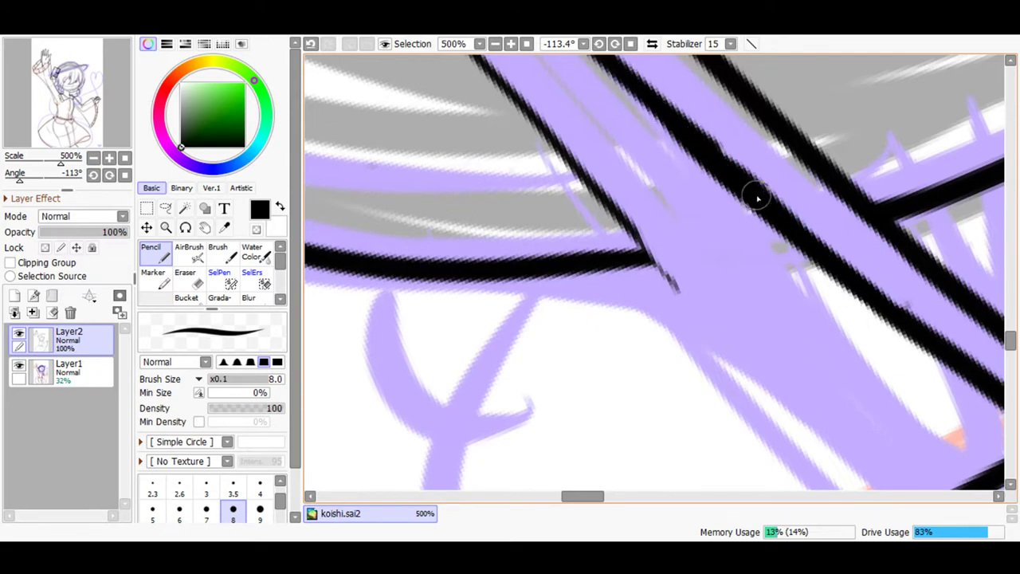
left_click(193, 301)
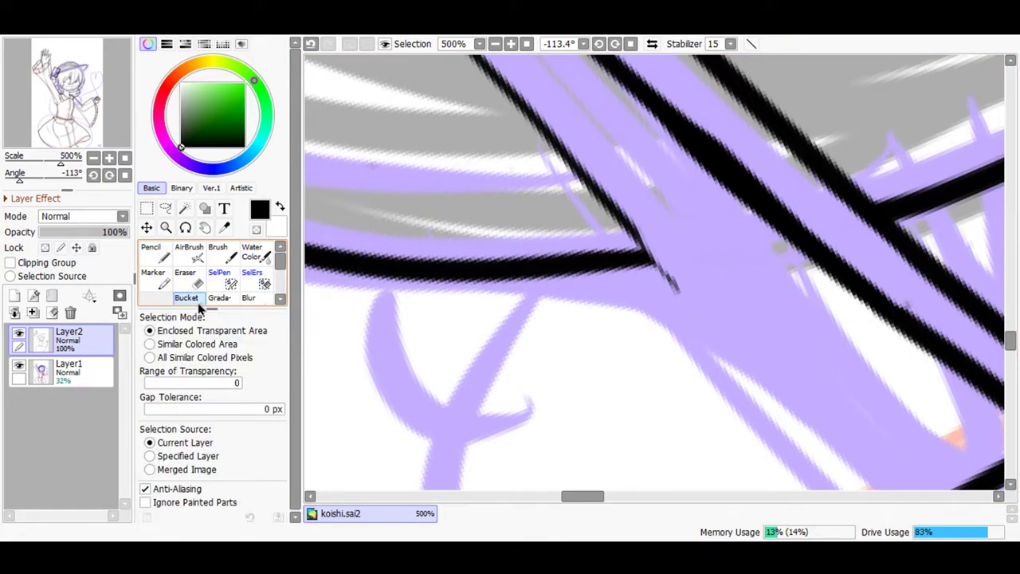
left_click(185, 276)
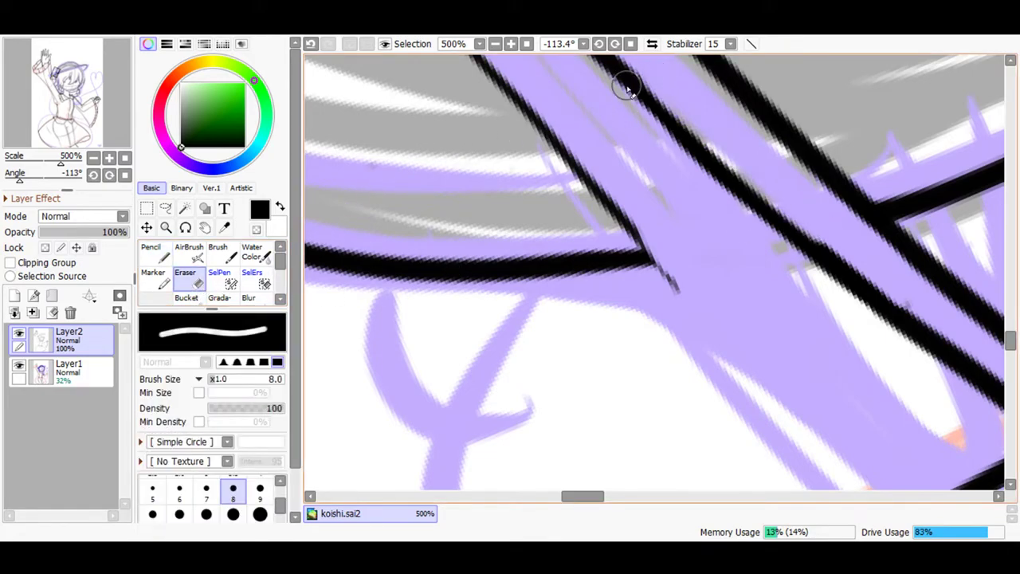
- Connect the crown line to the brim past the band, thicken the band line's end and erase its overshoot
left_click(163, 257)
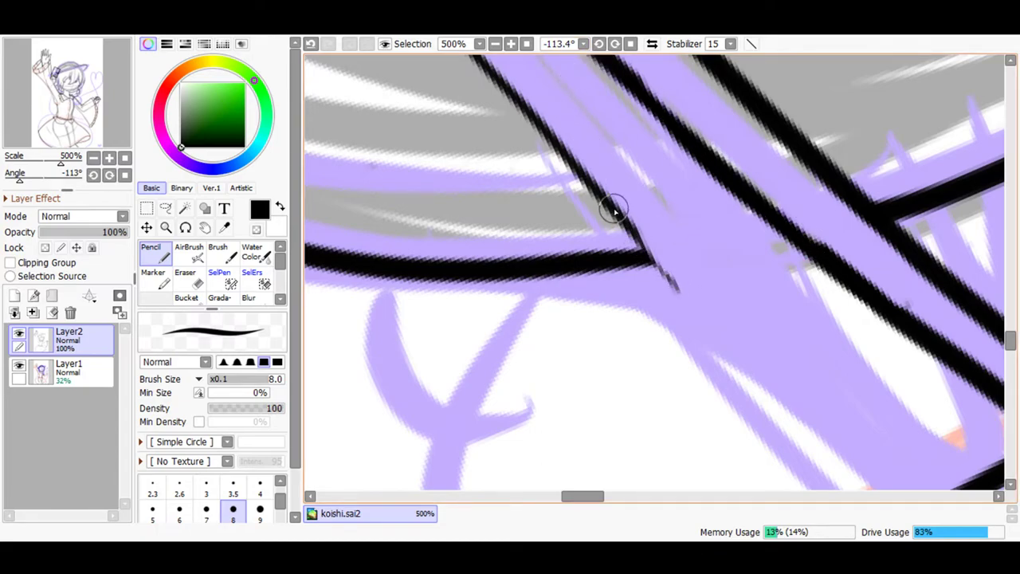
mouse_move(648, 258)
left_mouse_down()
mouse_move(653, 266)
mouse_move(751, 191)
mouse_move(671, 262)
mouse_move(634, 252)
mouse_move(612, 225)
left_mouse_up()
left_click(311, 44)
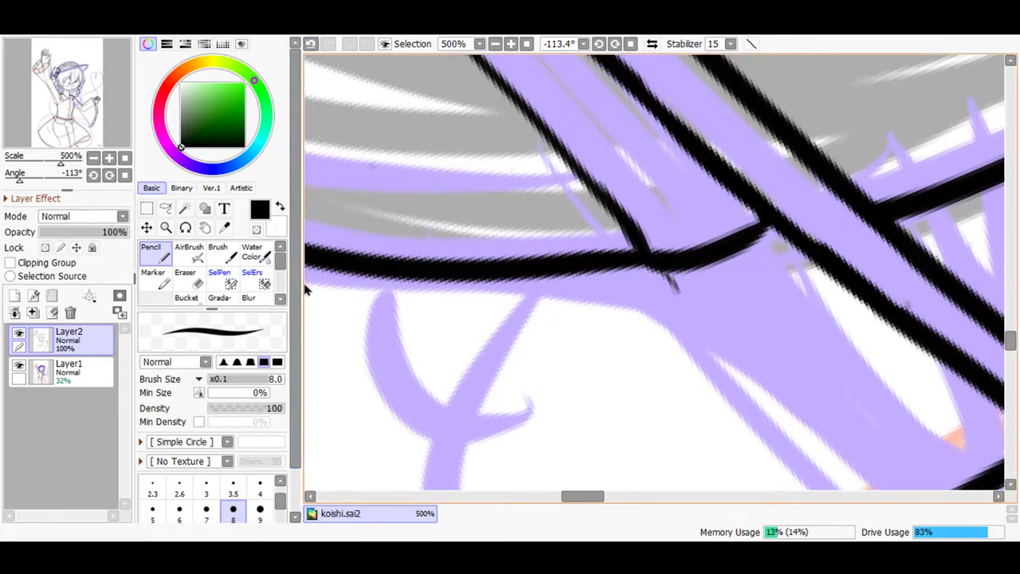
left_click(186, 296)
left_click(185, 275)
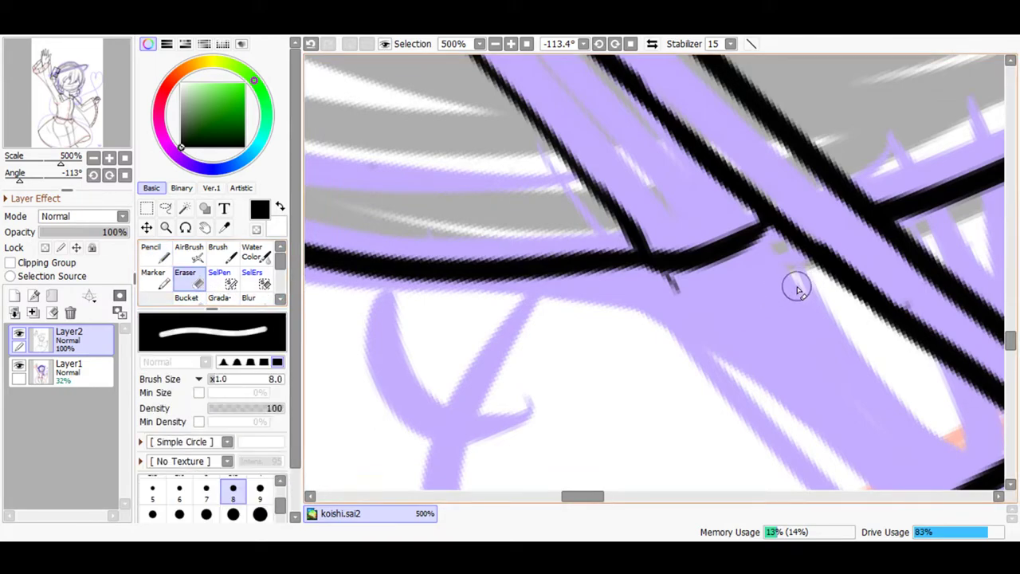
left_click(151, 252)
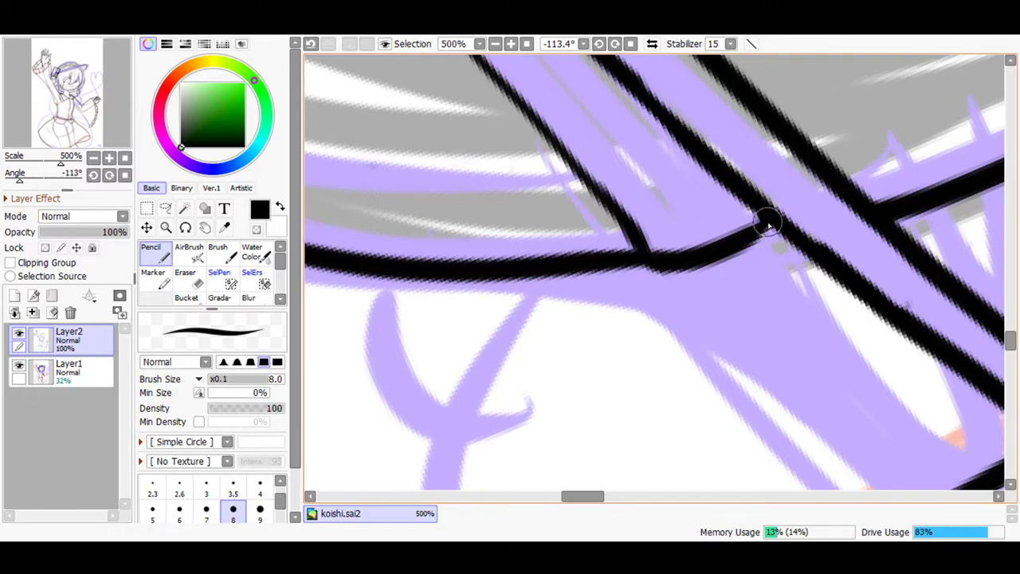
mouse_move(641, 264)
left_mouse_down()
mouse_move(638, 233)
mouse_move(534, 121)
left_mouse_up()
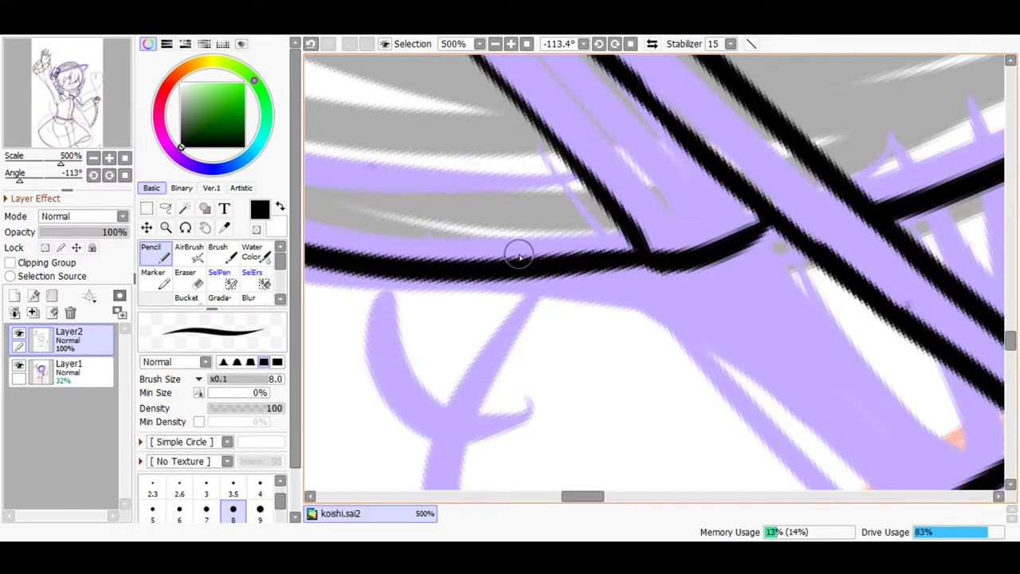
- Check the hat's inked brim, crown and band lines as a whole, and reset the canvas rotation to 0°
left_click(495, 44)
left_click(495, 44)
left_click(494, 44)
left_click(495, 44)
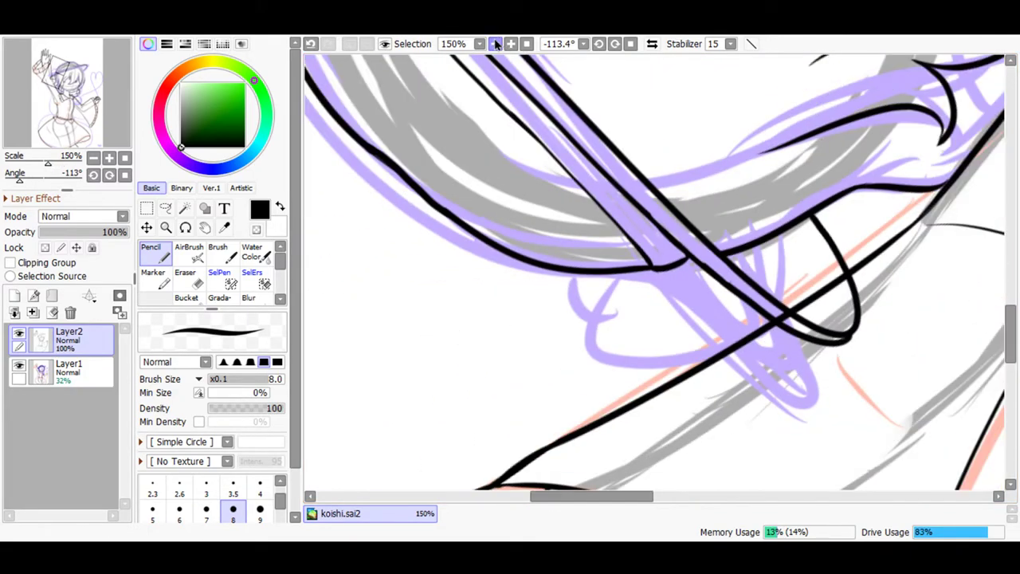
left_click(495, 44)
left_click(495, 44)
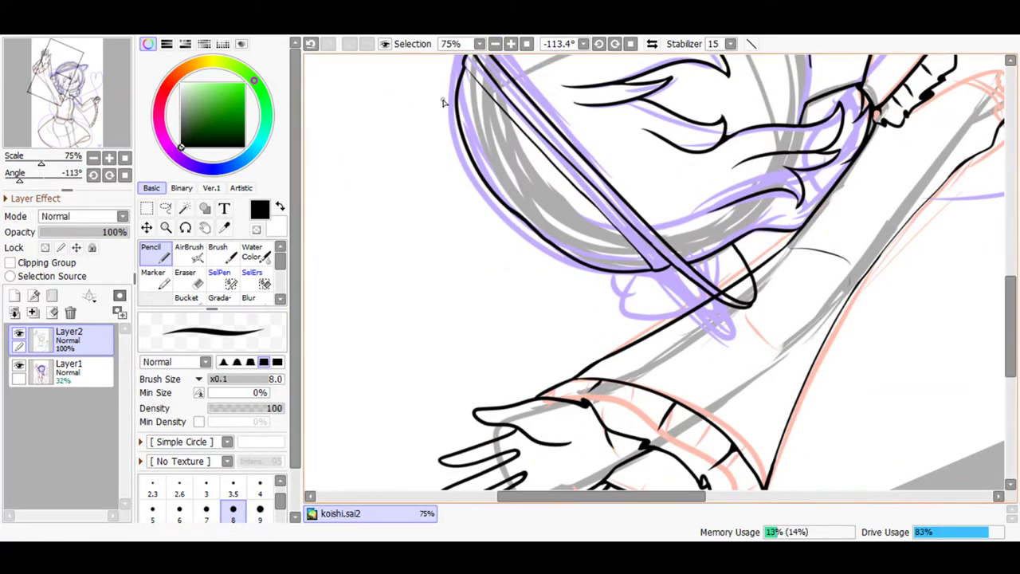
left_click(510, 44)
left_click(510, 43)
left_click(509, 44)
left_click(510, 44)
mouse_move(89, 108)
left_mouse_down()
mouse_move(89, 83)
mouse_move(45, 87)
mouse_move(60, 80)
left_mouse_up()
left_click(630, 46)
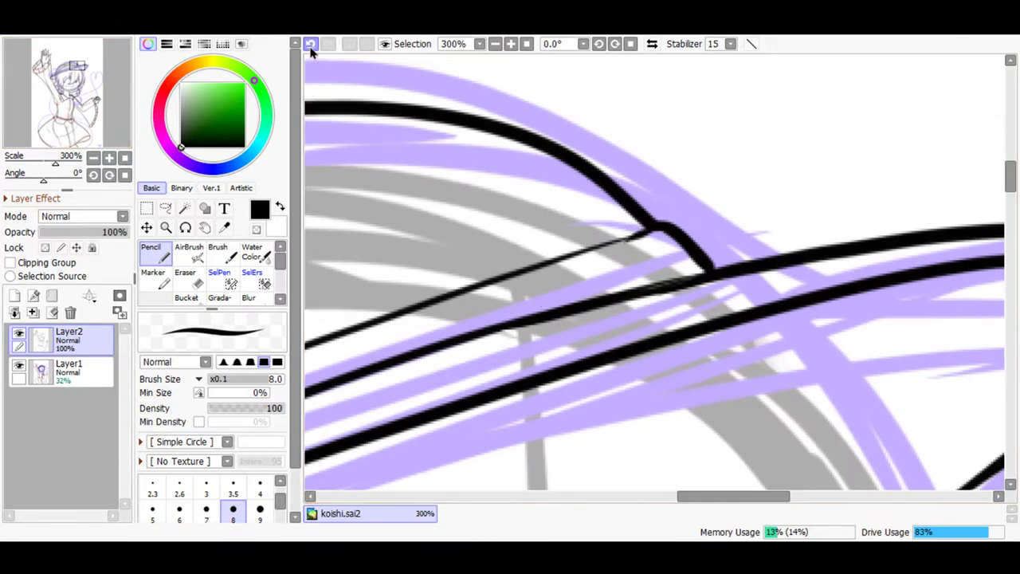
- Thicken the band line beside the crown's corner and the worn part of the adjacent brim edge at 600% scale
left_click(510, 44)
left_click(511, 44)
mouse_move(656, 182)
left_mouse_down()
mouse_move(576, 200)
mouse_move(594, 202)
mouse_move(498, 235)
left_mouse_up()
left_click_drag(638, 313, 733, 285)
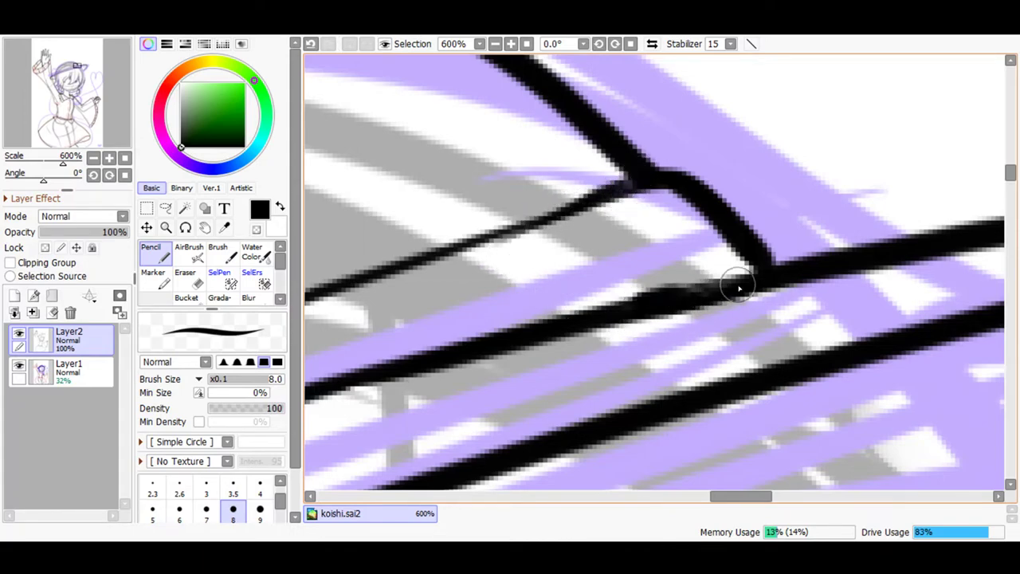
- Fill and thicken the join of the brim's two edges at its far tip at 600% scale
left_click_drag(711, 502, 788, 498)
mouse_move(709, 252)
left_mouse_down()
mouse_move(694, 266)
mouse_move(674, 221)
left_mouse_up()
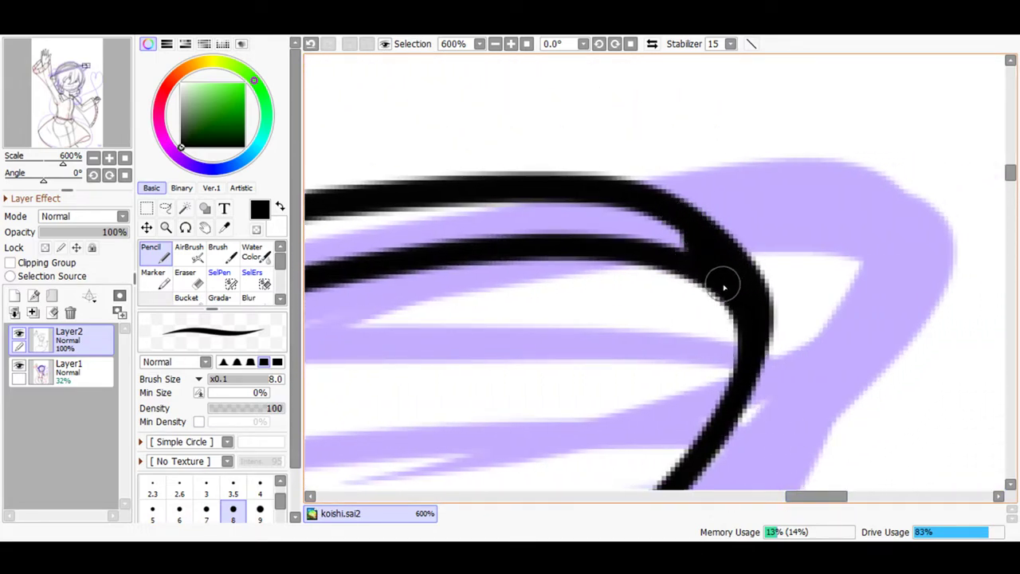
left_click(495, 44)
left_click(495, 44)
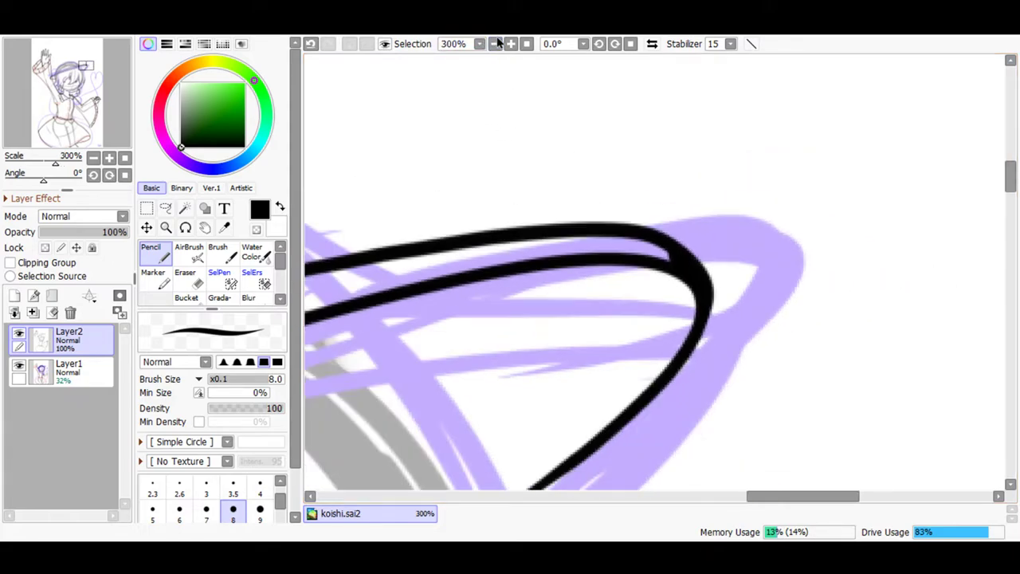
left_click(495, 44)
left_click(494, 43)
- Examine the hat's band end and the brim overlapping the raised arm at 300% scale
left_click_drag(692, 491, 516, 499)
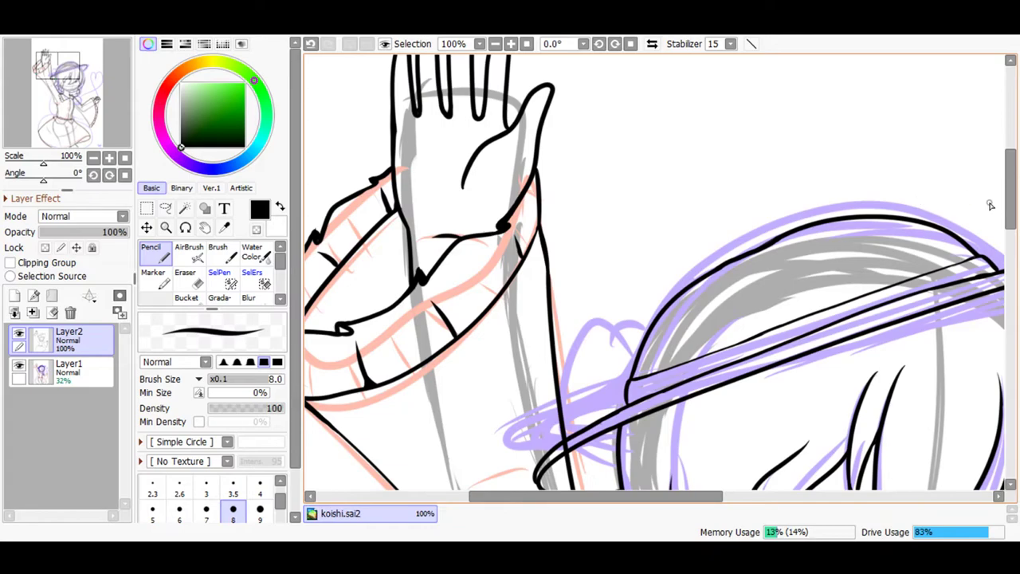
scroll(987, 206, "down", 5)
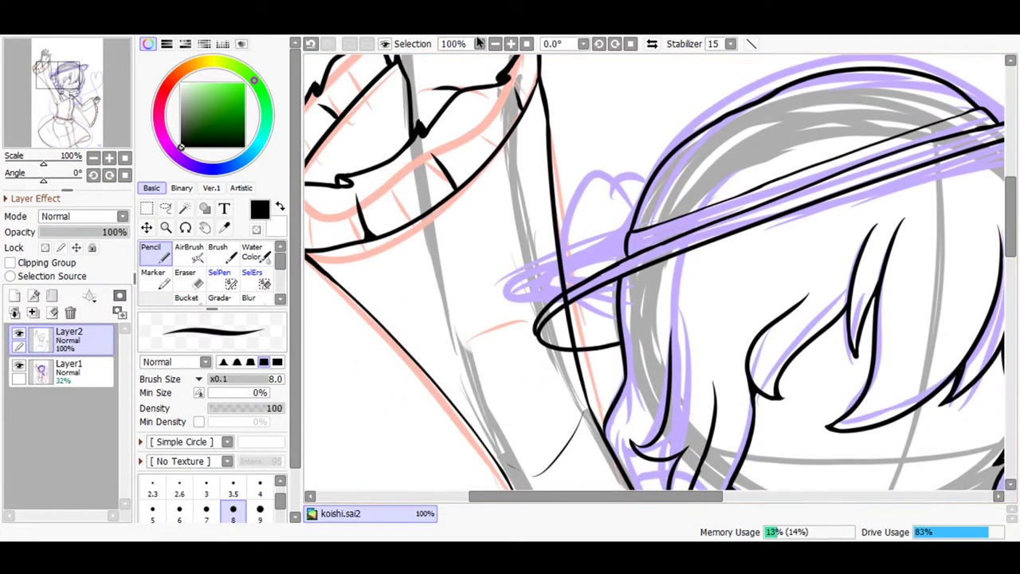
left_click(511, 44)
left_click(511, 44)
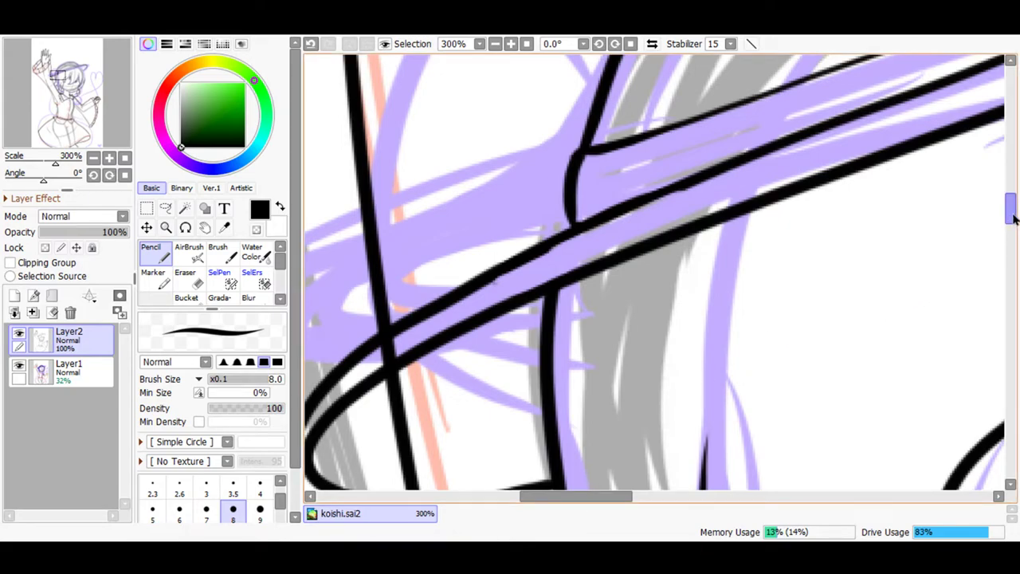
left_click_drag(1010, 215, 1011, 207)
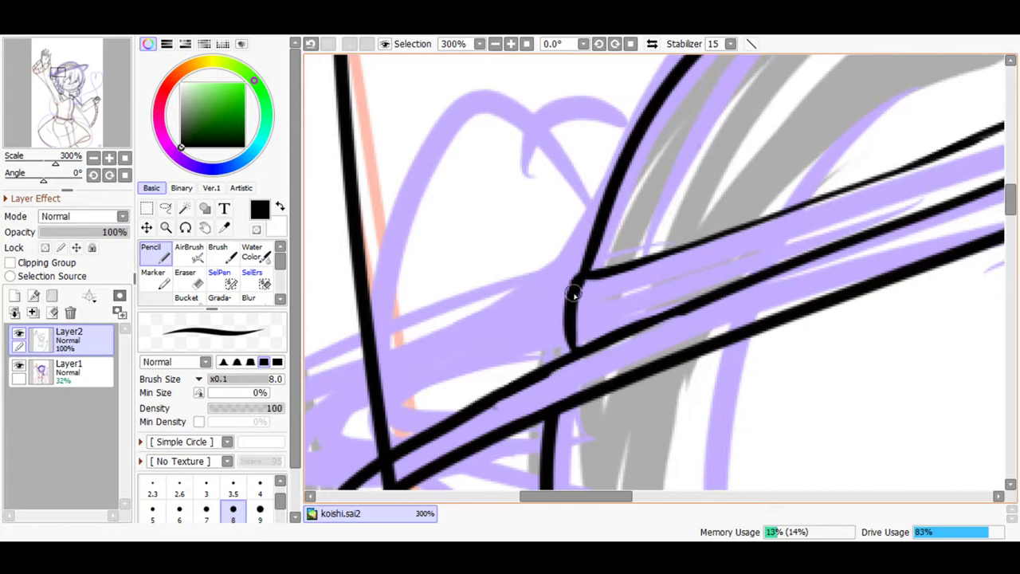
mouse_move(586, 281)
left_mouse_down()
mouse_move(455, 120)
mouse_move(414, 199)
mouse_move(446, 401)
mouse_move(436, 441)
left_mouse_up()
left_click(311, 43)
mouse_move(584, 281)
left_mouse_down()
mouse_move(412, 96)
mouse_move(391, 113)
mouse_move(373, 228)
mouse_move(388, 338)
mouse_move(424, 427)
left_mouse_up()
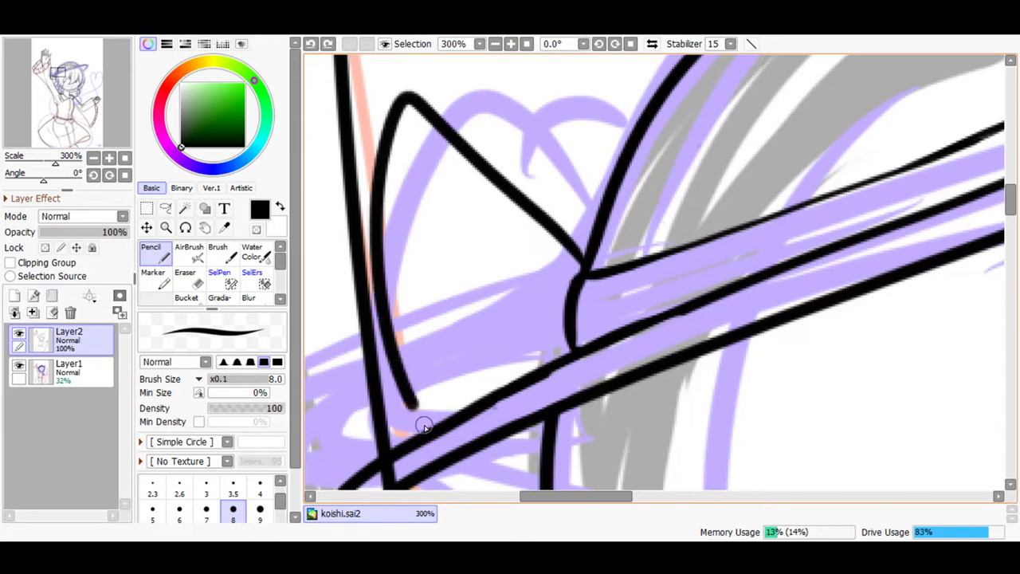
left_click(311, 43)
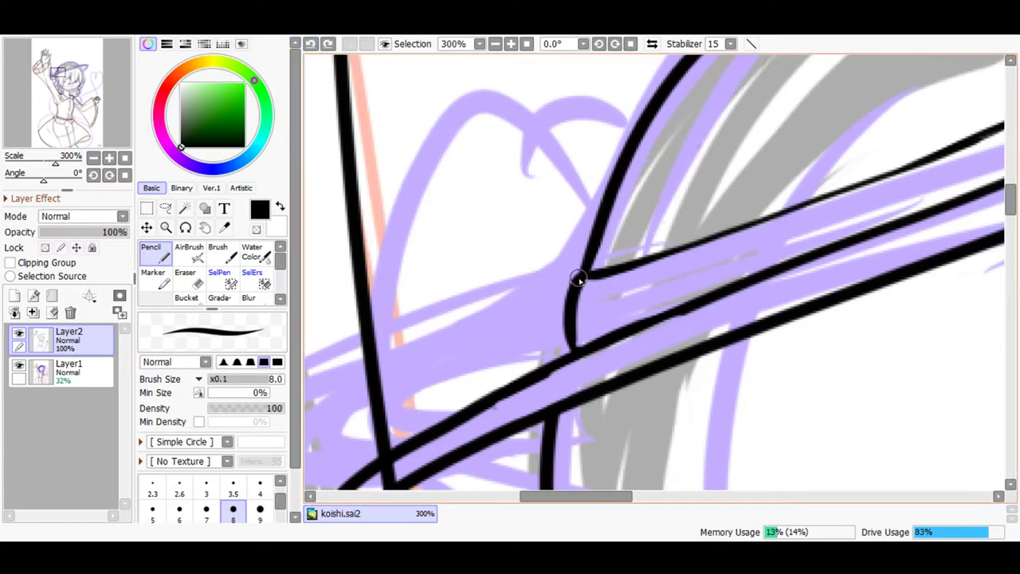
- Draw a large pointed ribbon loop from the crown's lower end to the brim, with a smaller pointed loop behind it
mouse_move(537, 207)
left_mouse_down()
mouse_move(435, 188)
mouse_move(425, 330)
mouse_move(464, 415)
left_mouse_up()
mouse_move(584, 208)
left_mouse_down()
mouse_move(535, 125)
mouse_move(494, 172)
left_mouse_up()
left_click_drag(591, 221, 578, 276)
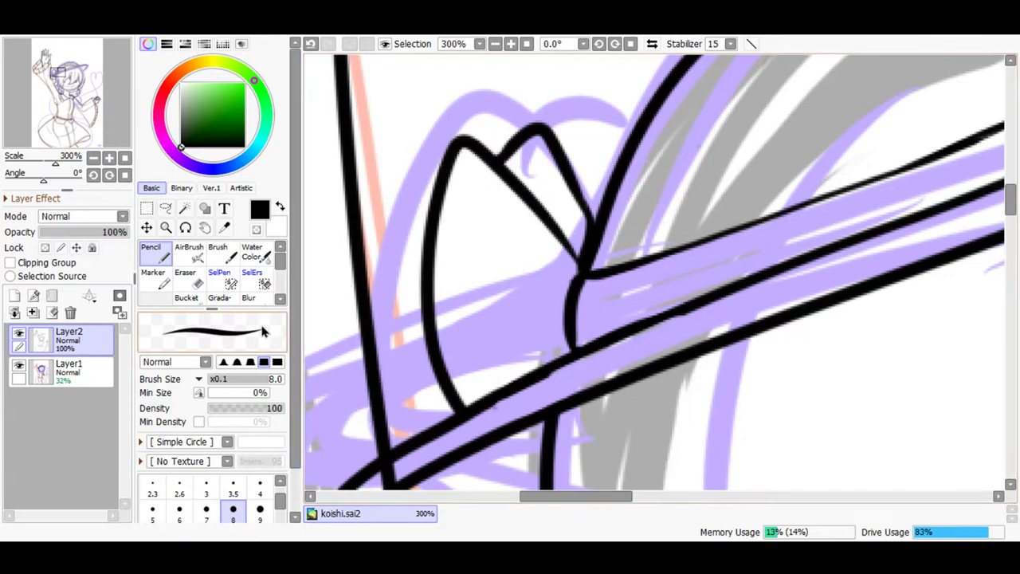
- Erase the brim's tip that extends past the raised arm's outline with the size 8 Eraser at 300% scale
left_click(187, 275)
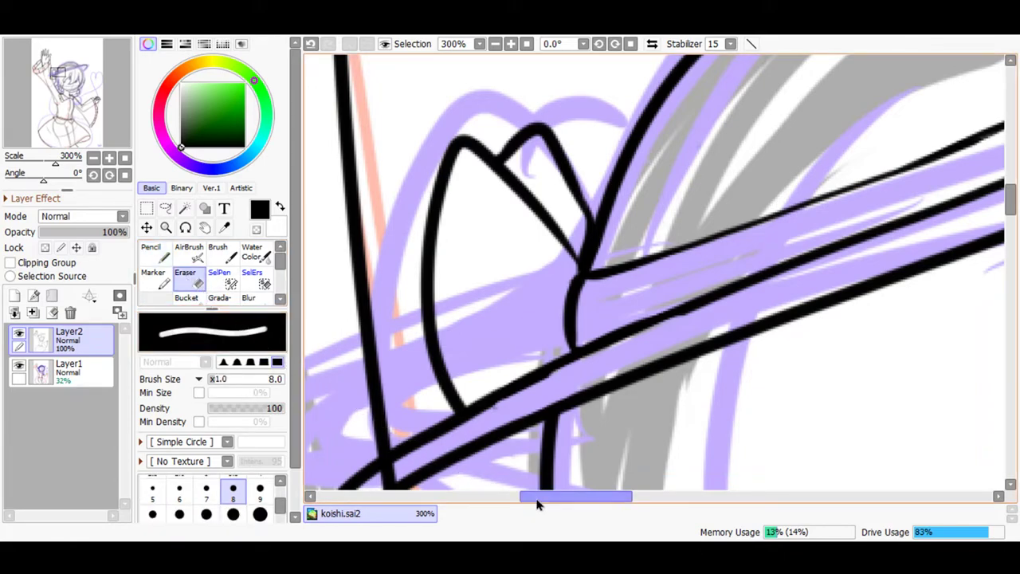
left_click_drag(537, 503, 502, 504)
left_click_drag(1011, 211, 1012, 223)
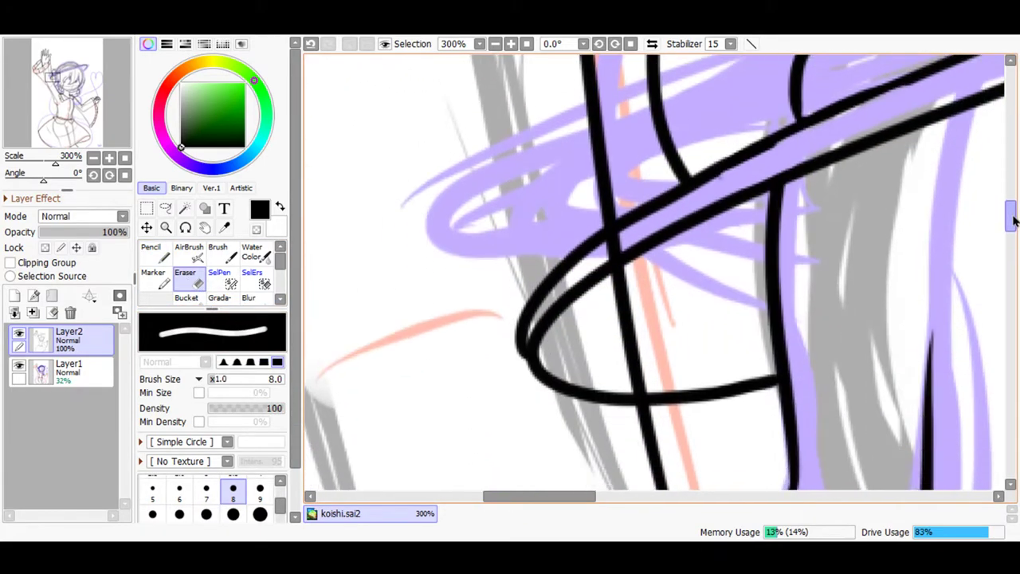
left_click_drag(596, 245, 603, 310)
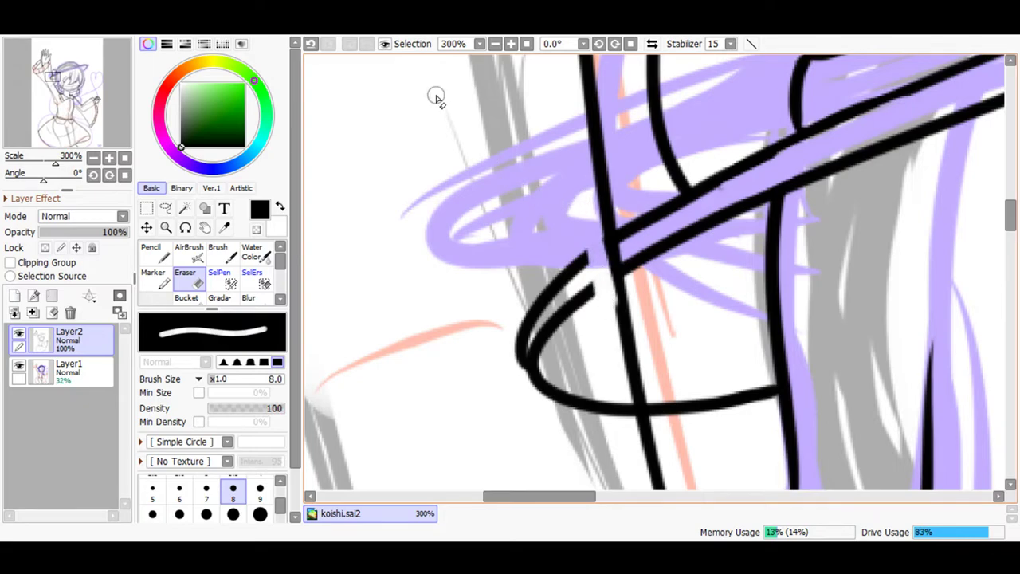
left_click(310, 44)
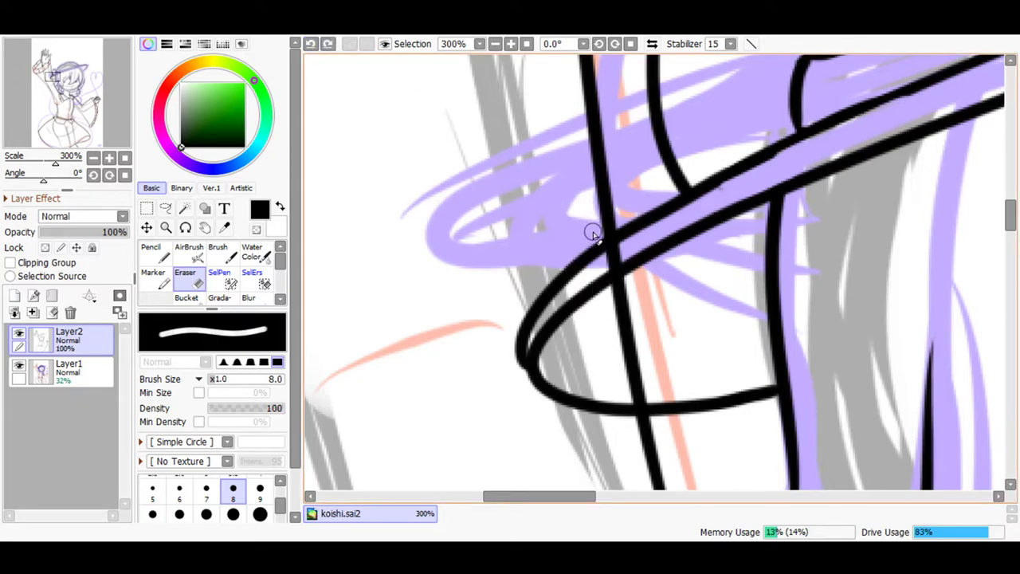
left_click_drag(590, 231, 602, 317)
mouse_move(593, 243)
left_mouse_down()
mouse_move(587, 221)
mouse_move(597, 298)
left_mouse_up()
mouse_move(588, 196)
left_mouse_down()
mouse_move(569, 274)
mouse_move(510, 196)
mouse_move(580, 259)
mouse_move(602, 403)
mouse_move(613, 385)
mouse_move(621, 431)
mouse_move(616, 387)
mouse_move(627, 418)
mouse_move(621, 389)
mouse_move(623, 423)
mouse_move(618, 398)
mouse_move(582, 413)
mouse_move(545, 376)
mouse_move(555, 330)
mouse_move(584, 294)
mouse_move(547, 321)
mouse_move(532, 382)
mouse_move(557, 414)
mouse_move(603, 412)
left_mouse_up()
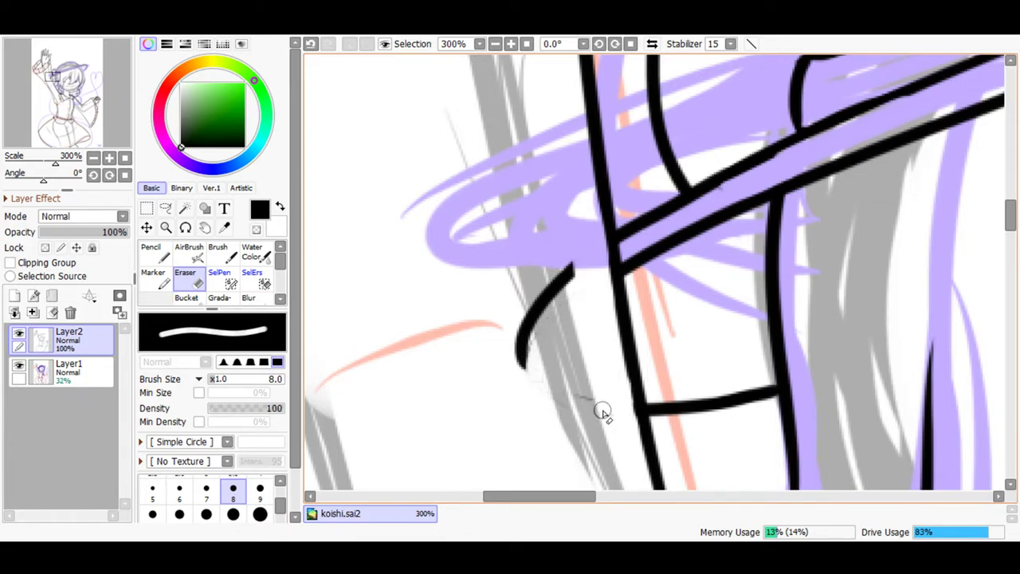
mouse_move(534, 340)
left_mouse_down()
mouse_move(569, 271)
mouse_move(521, 324)
mouse_move(521, 378)
mouse_move(514, 361)
mouse_move(554, 292)
left_mouse_up()
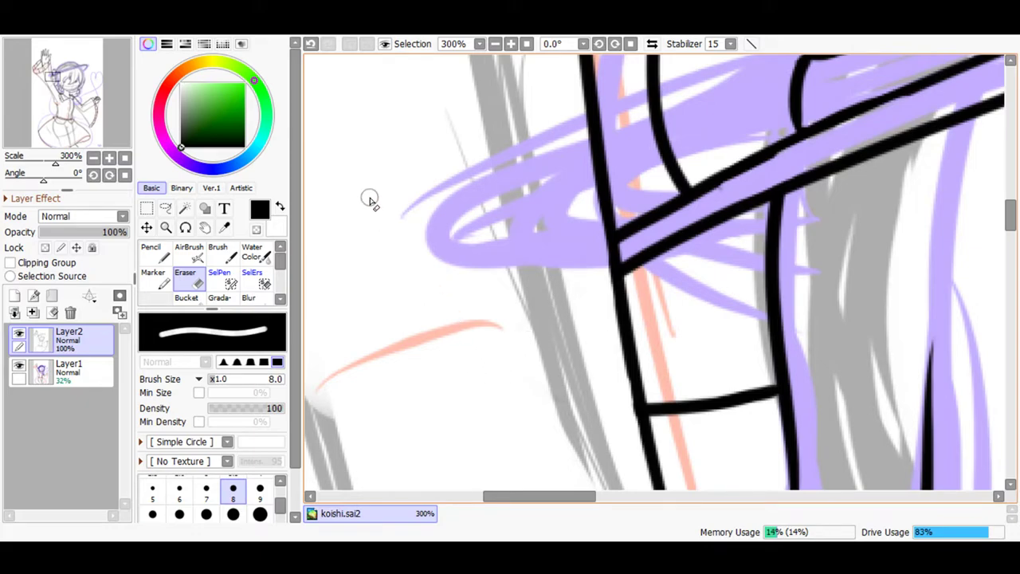
- Draw the hair's outer outline with the Pencil from the brim down to the far side lock at 200% scale
left_click(151, 252)
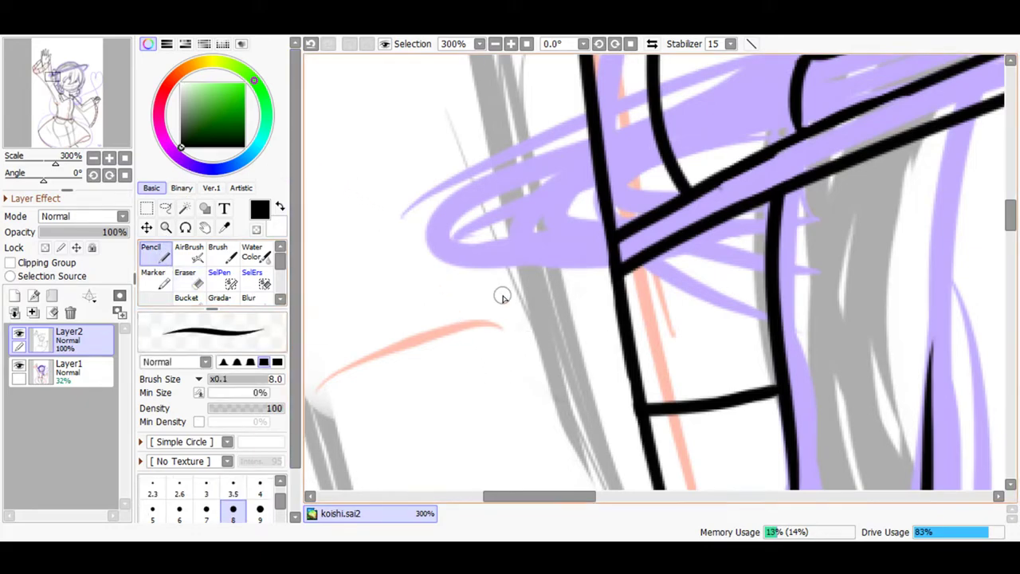
scroll(476, 66, "down", 4)
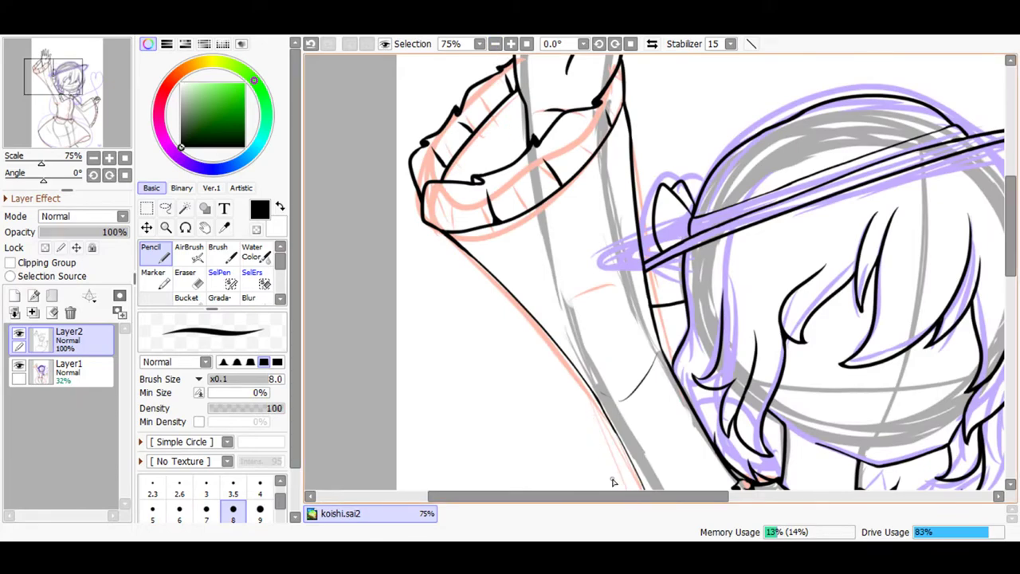
left_click_drag(699, 492, 843, 490)
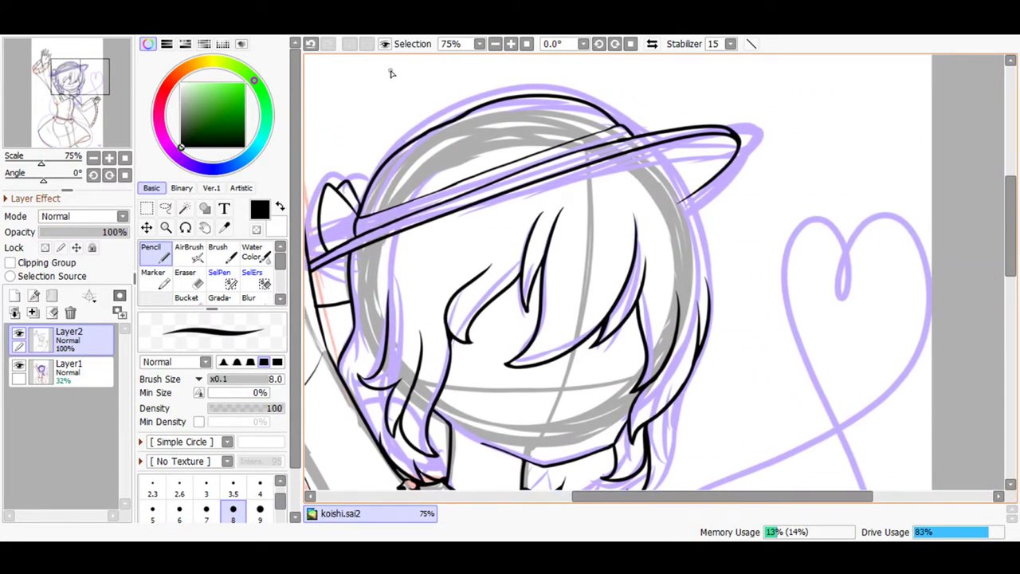
left_click(511, 44)
left_click(511, 43)
left_click(511, 44)
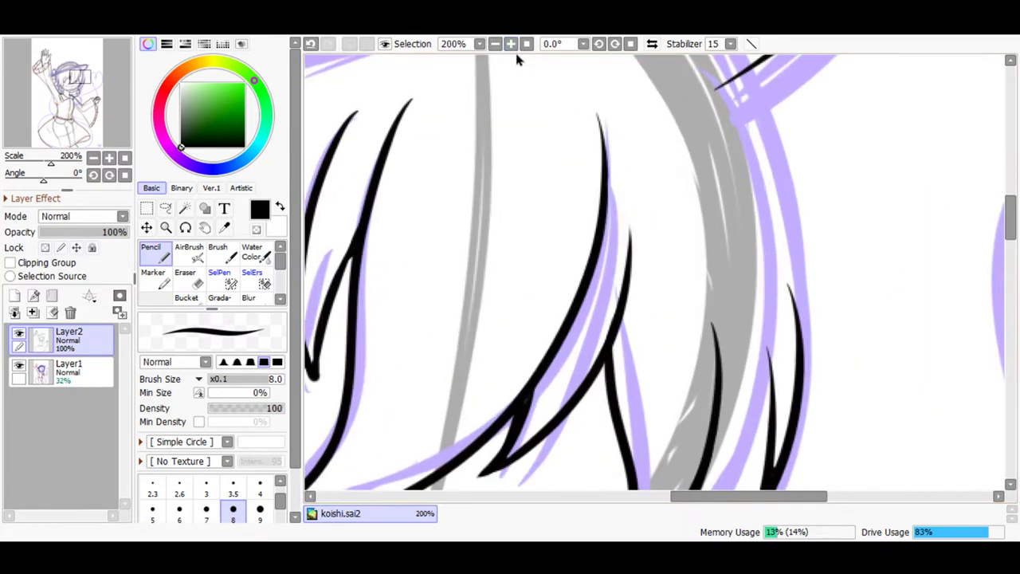
scroll(977, 221, "up", 3)
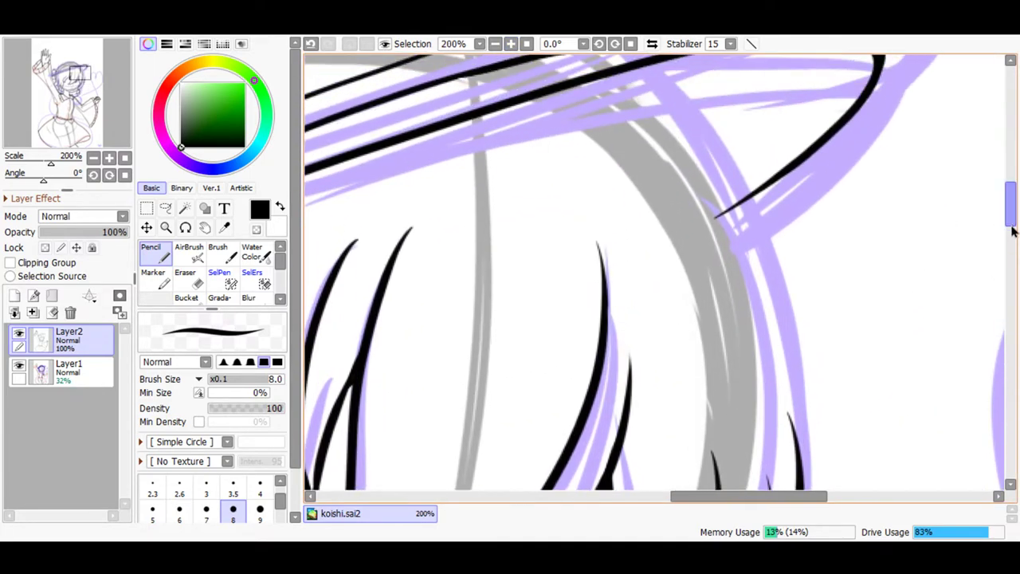
scroll(1001, 218, "up", 3)
mouse_move(580, 180)
left_mouse_down()
mouse_move(694, 236)
mouse_move(789, 478)
left_mouse_up()
scroll(993, 213, "down", 7)
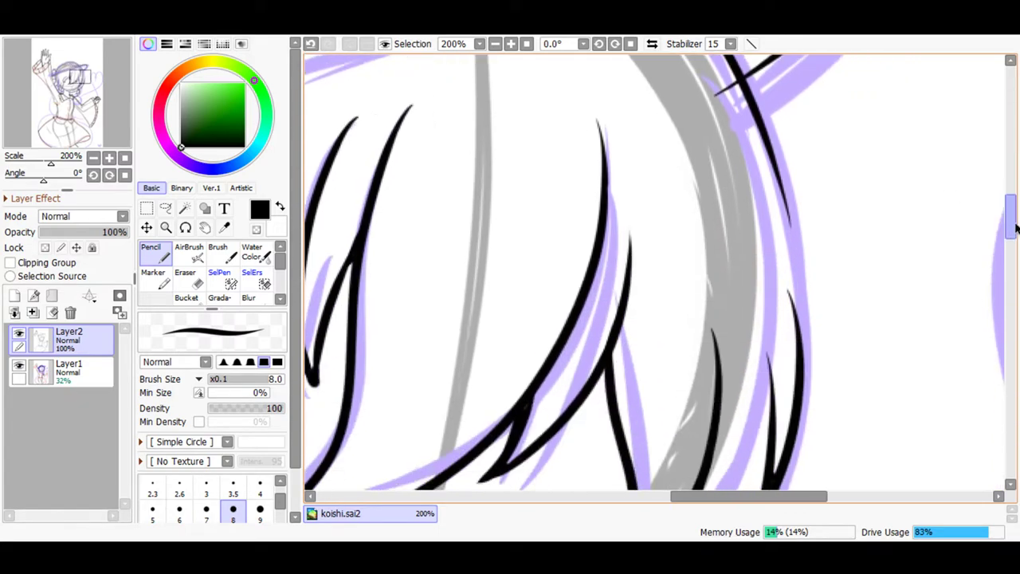
mouse_move(803, 305)
left_mouse_down()
mouse_move(784, 163)
mouse_move(765, 124)
left_mouse_up()
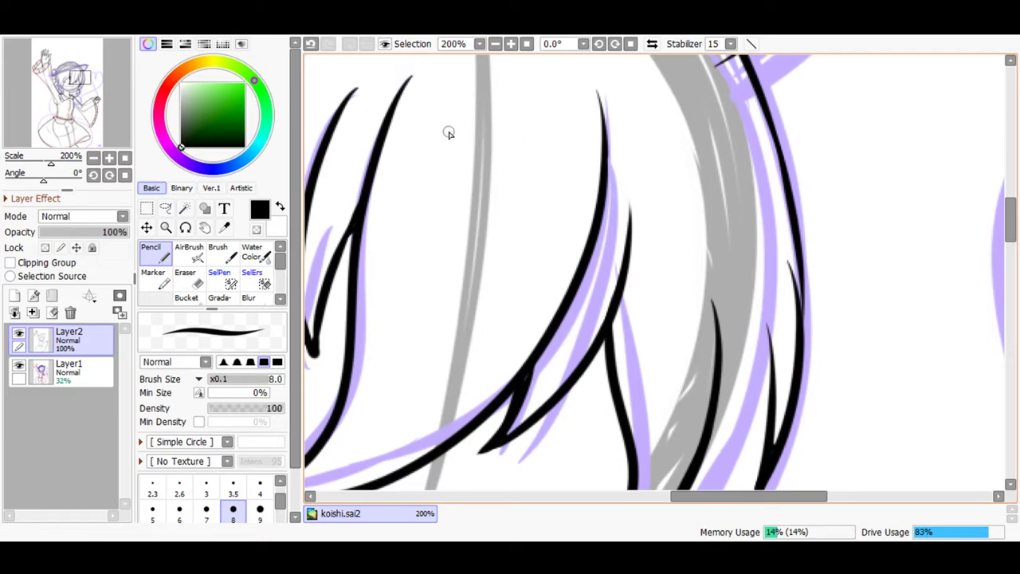
- Erase the side lock's stray tip and thicken its join with the outer hair outline at 400% scale
key("e")
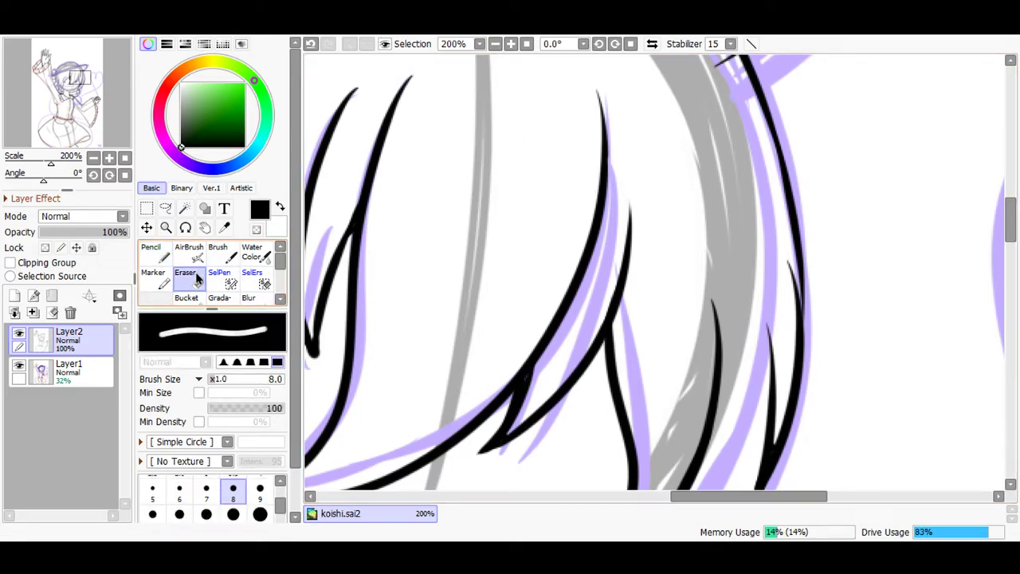
left_click(511, 44)
mouse_move(928, 385)
left_mouse_down()
mouse_move(925, 259)
mouse_move(932, 399)
mouse_move(937, 300)
mouse_move(932, 382)
left_mouse_up()
key("n")
left_click_drag(939, 434, 950, 293)
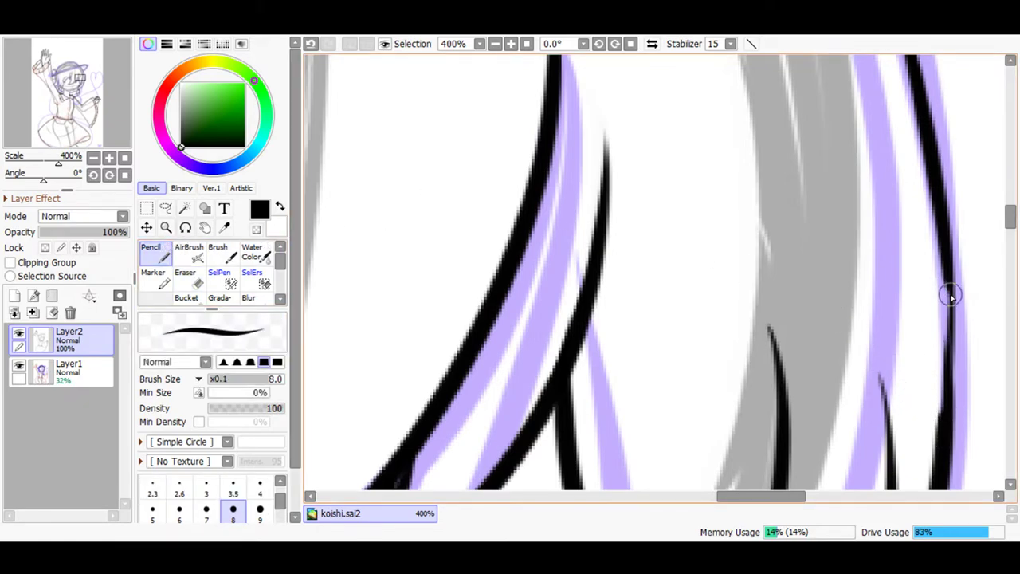
mouse_move(947, 382)
left_mouse_down()
mouse_move(948, 333)
mouse_move(937, 438)
mouse_move(948, 248)
left_mouse_up()
mouse_move(943, 427)
left_mouse_down()
mouse_move(948, 247)
mouse_move(947, 375)
mouse_move(948, 254)
left_mouse_up()
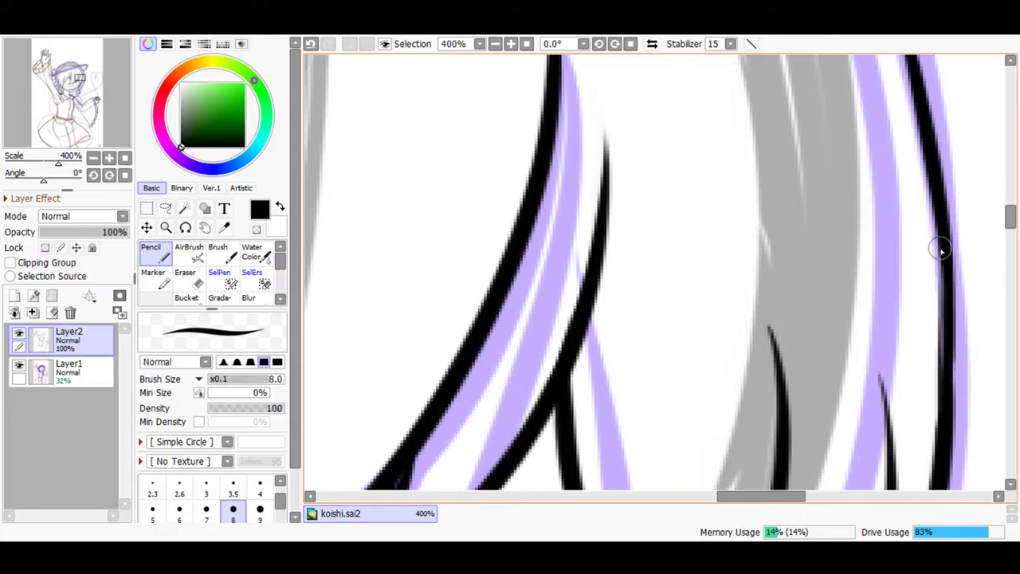
- Erase the hair outline's overshoot above the brim's lower edge and patch that edge with the Pencil
left_click_drag(1009, 212, 1006, 199)
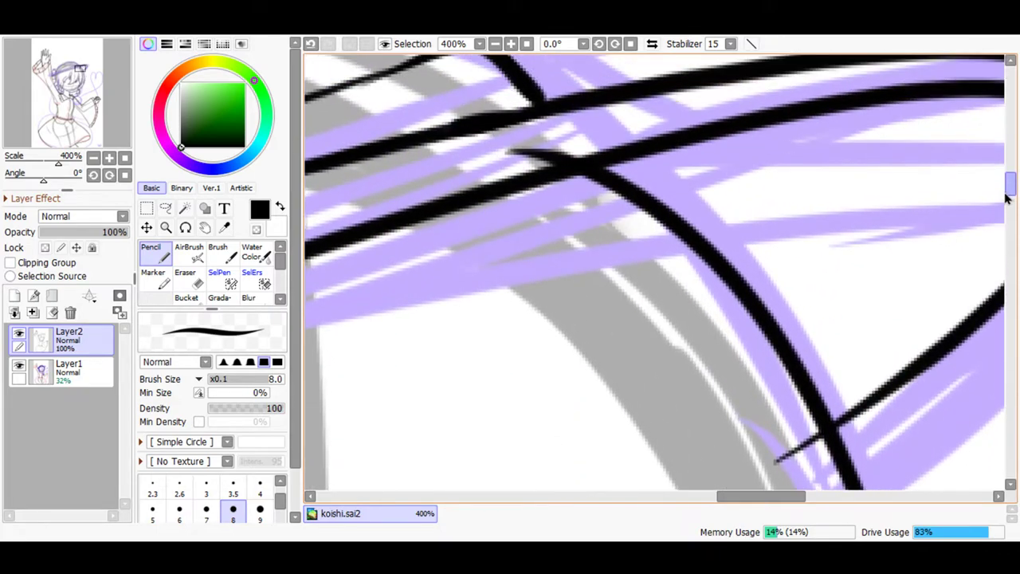
left_click(185, 274)
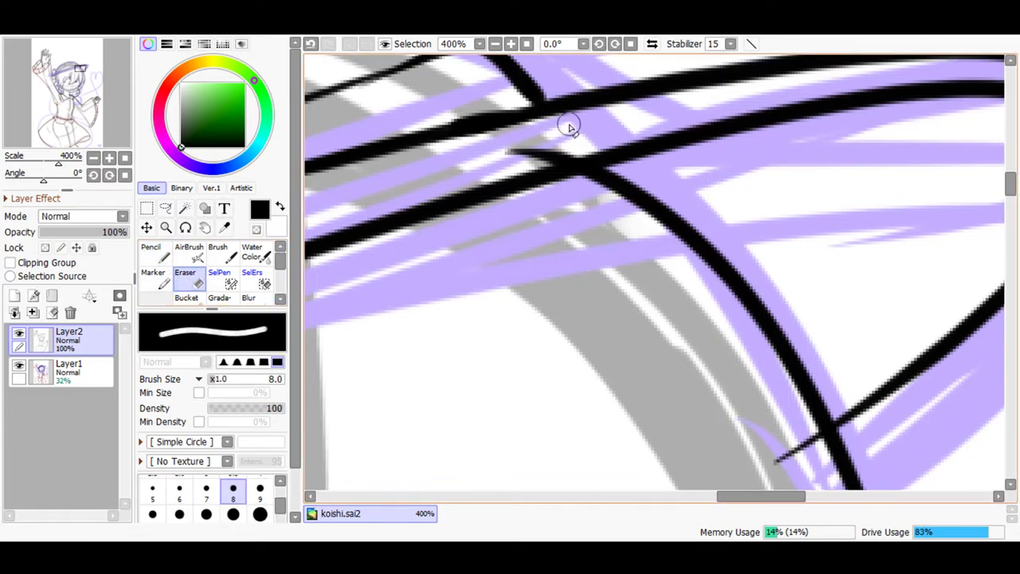
mouse_move(560, 157)
left_mouse_down()
mouse_move(512, 156)
mouse_move(553, 143)
mouse_move(475, 173)
mouse_move(512, 186)
mouse_move(583, 157)
left_mouse_up()
left_click(163, 262)
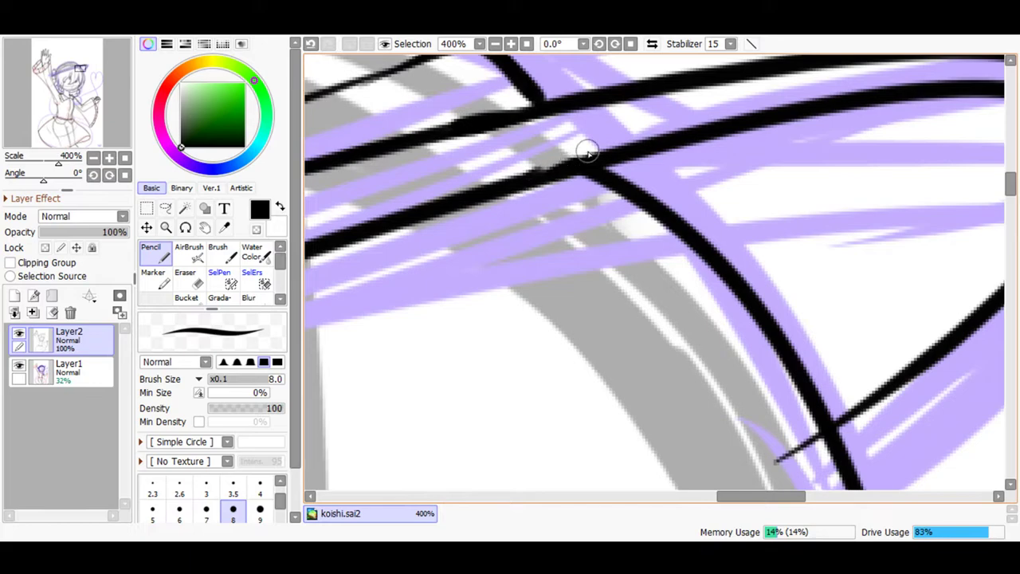
left_click(310, 44)
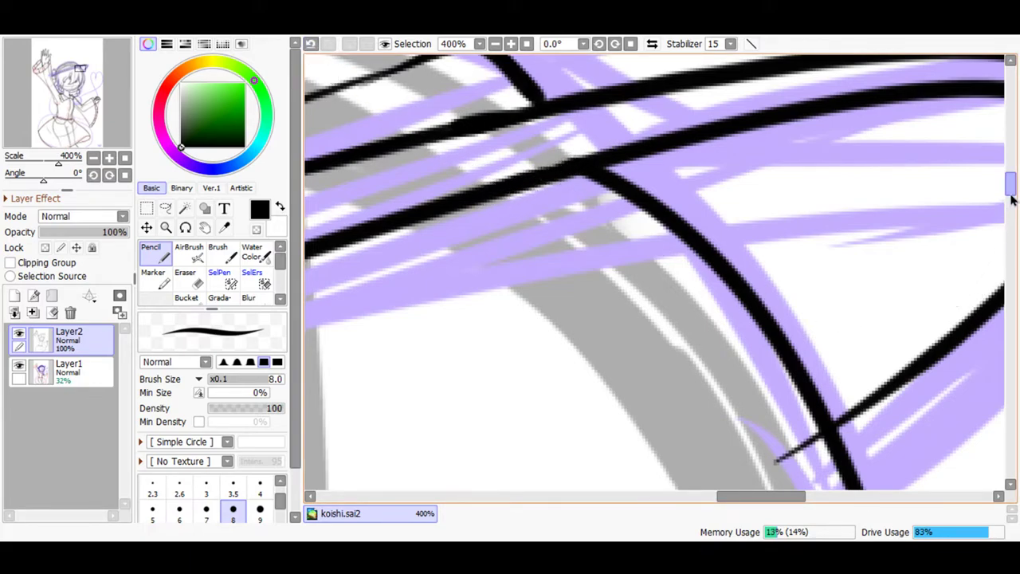
- Erase the end of the brim's underside line that crosses inside the hair outline, and return to the Pencil
scroll(1010, 199, "down", 2)
key("e")
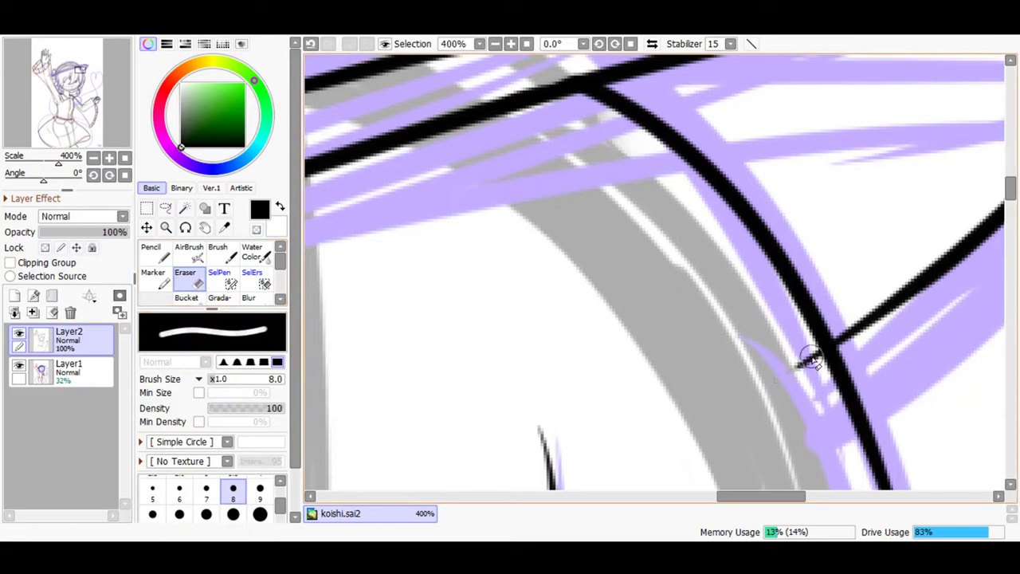
left_click(153, 251)
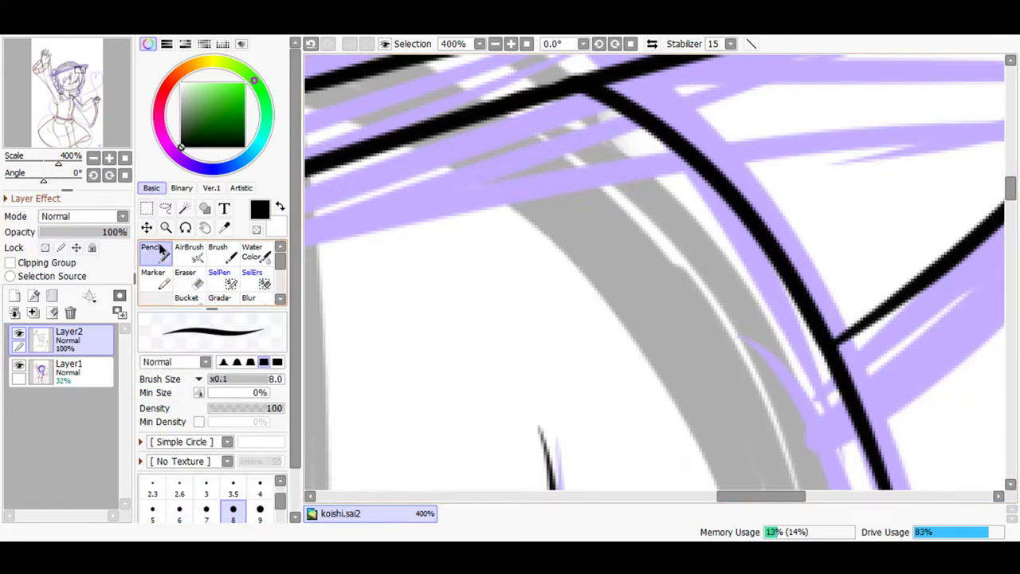
- Check the inked hat, ribbon, hair and raised arm as a whole at 75% scale
left_click(495, 44)
left_click(495, 44)
left_click(495, 44)
left_click(494, 44)
left_click(495, 44)
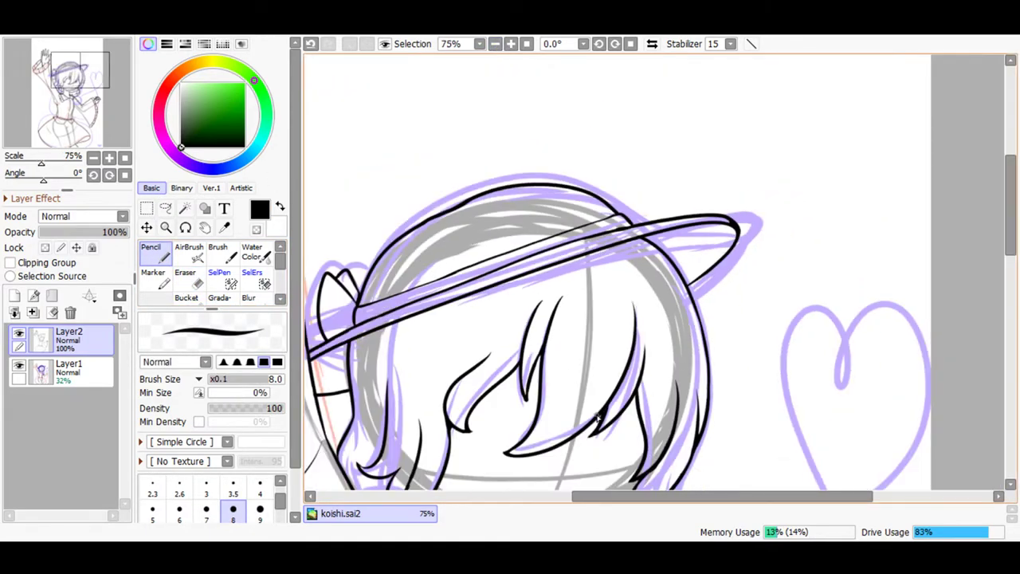
left_click_drag(630, 490, 514, 498)
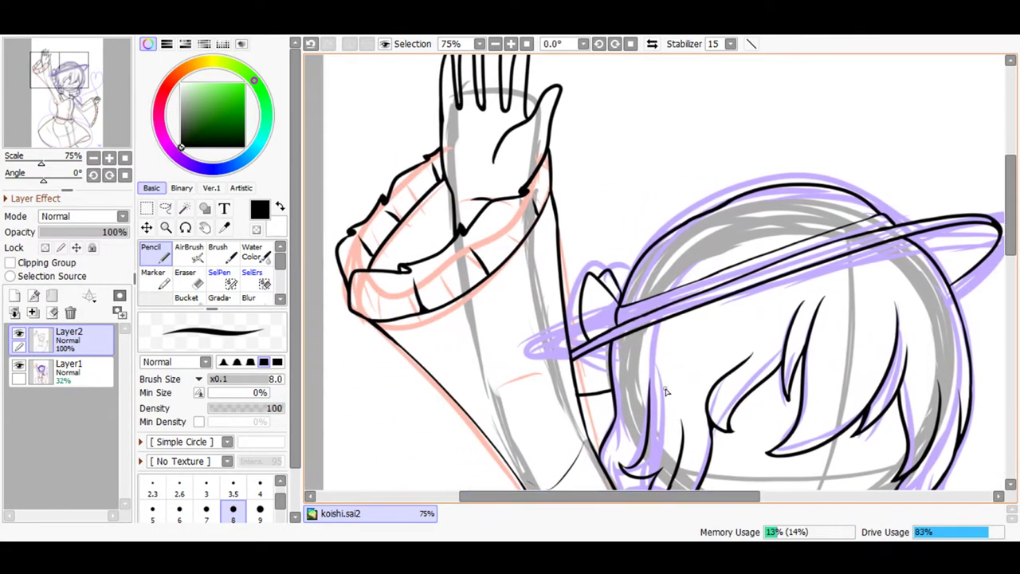
scroll(997, 231, "down", 1)
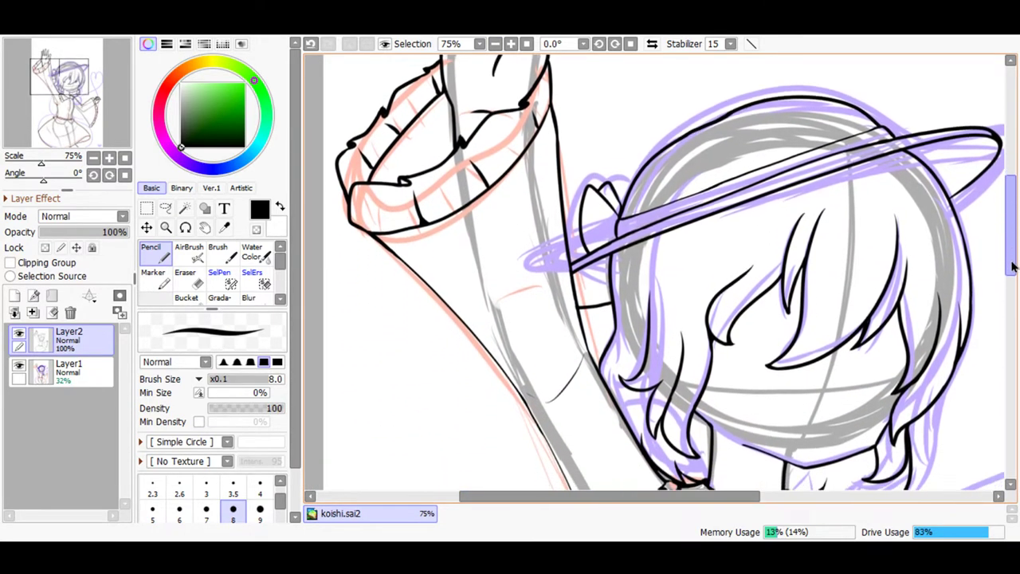
scroll(998, 229, "up", 3)
left_click(510, 44)
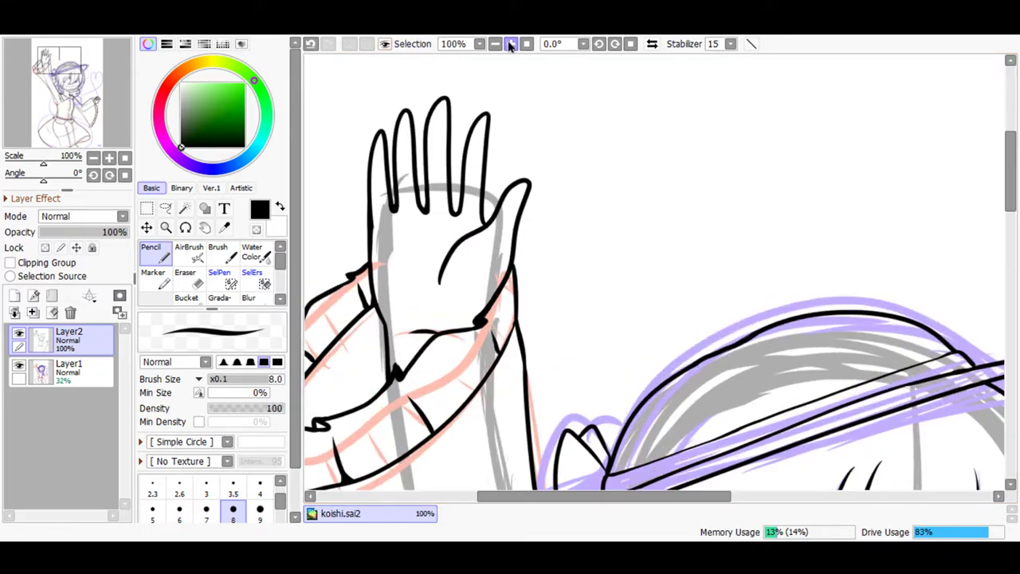
left_click(510, 44)
left_click(510, 44)
left_click(510, 43)
left_click_drag(576, 482, 497, 483)
left_click_drag(1009, 180, 1009, 164)
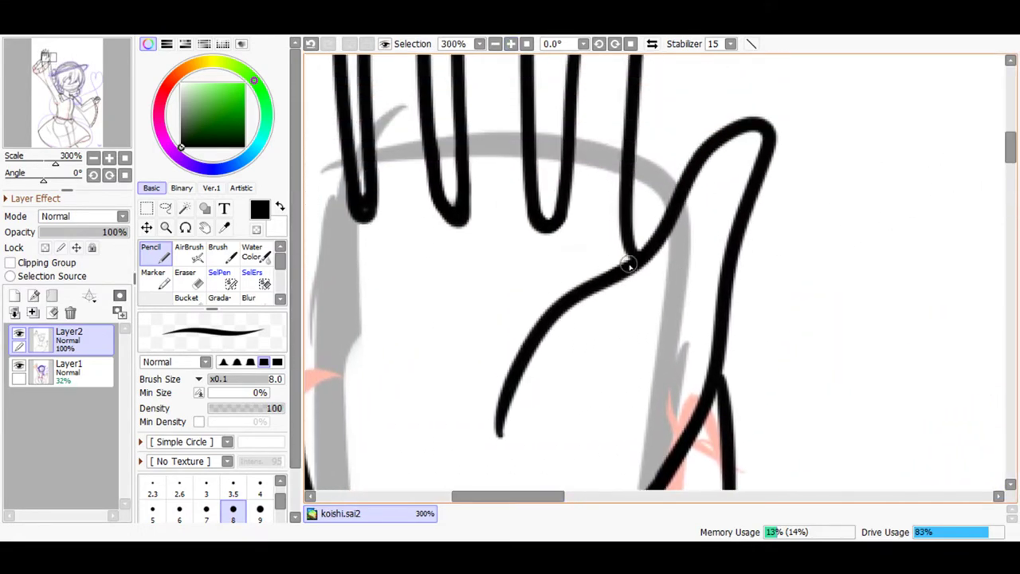
left_click_drag(638, 259, 614, 247)
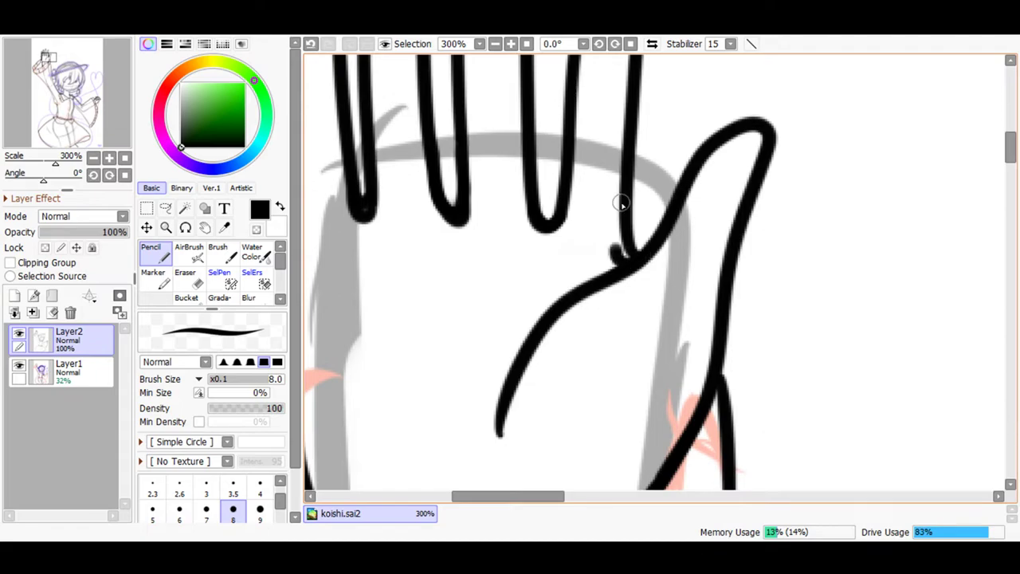
left_click(311, 43)
left_click(494, 44)
left_click(494, 44)
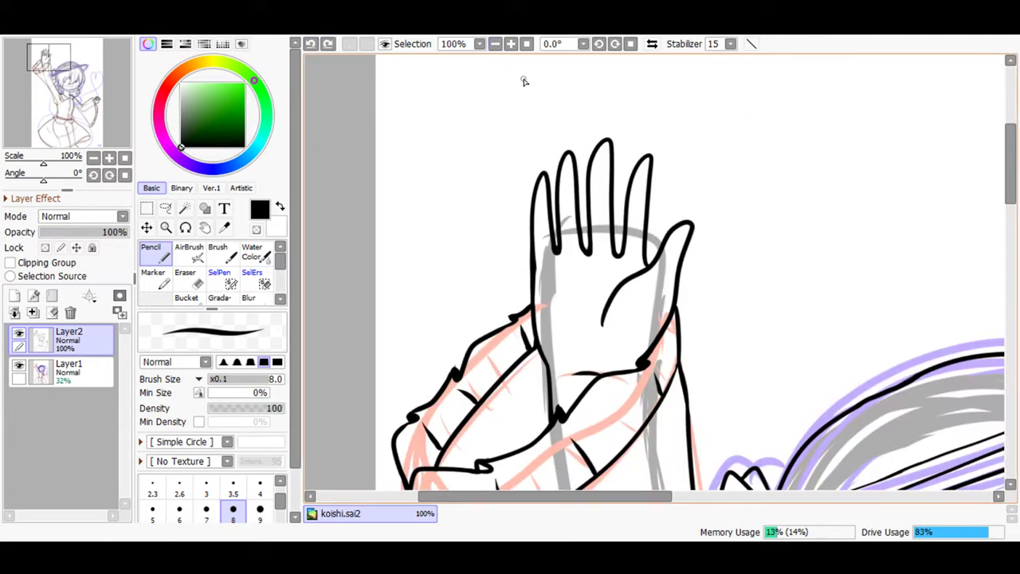
left_click_drag(1003, 180, 1003, 250)
left_click_drag(617, 504, 747, 472)
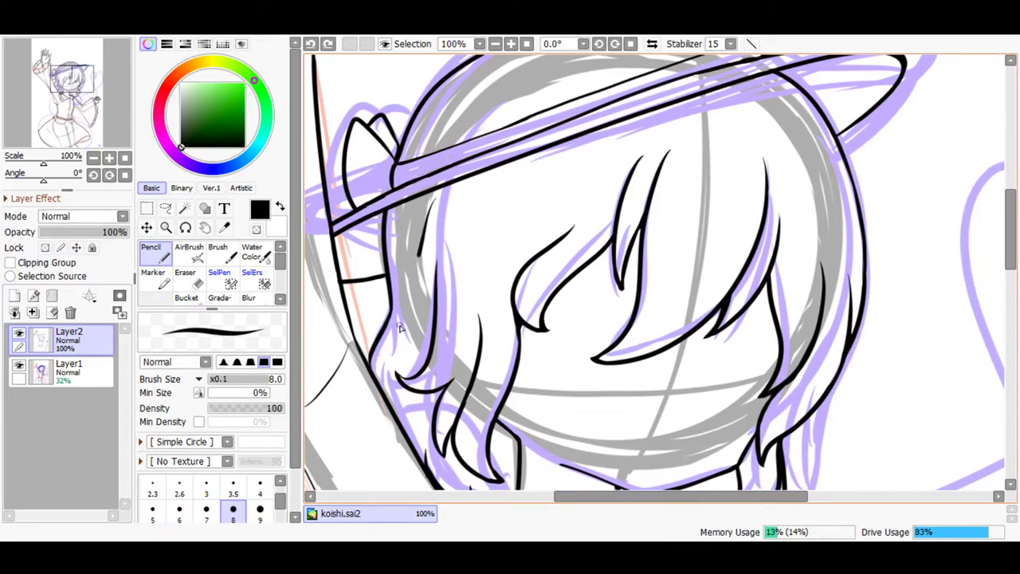
left_click_drag(415, 257, 388, 314)
key("ctrl+z")
- Ink the upper diamond button as four straight Pencil sides centred on the shirt's front line, redrawing uneven sides at 300% scale
left_click_drag(1010, 243, 1011, 326)
left_click(511, 44)
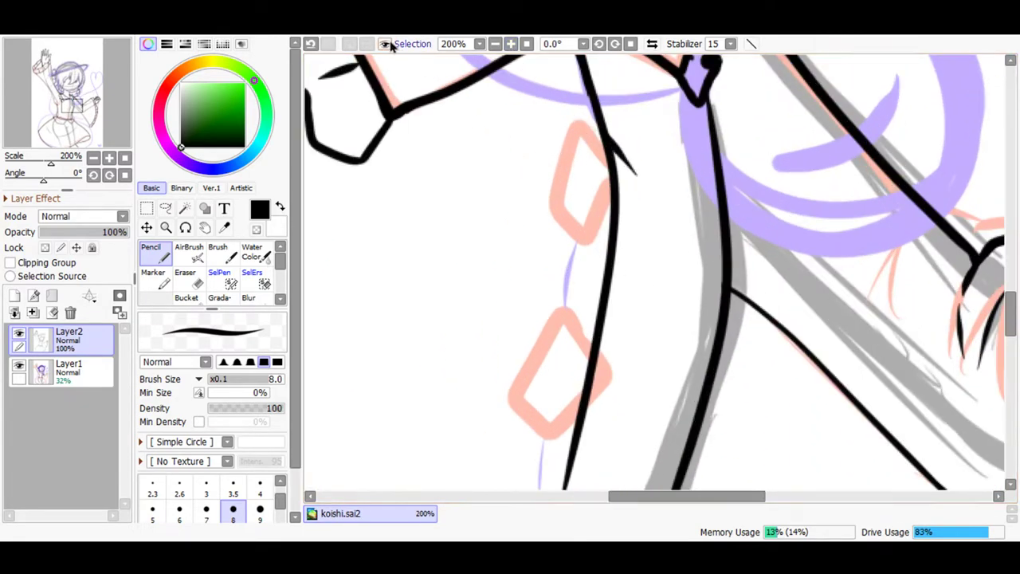
left_click_drag(640, 497, 626, 496)
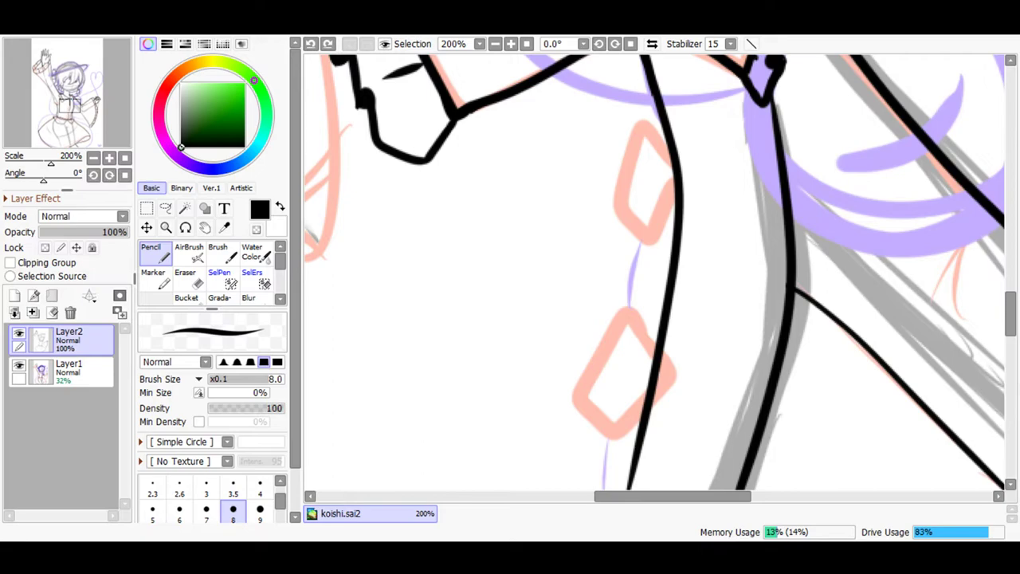
left_click(511, 44)
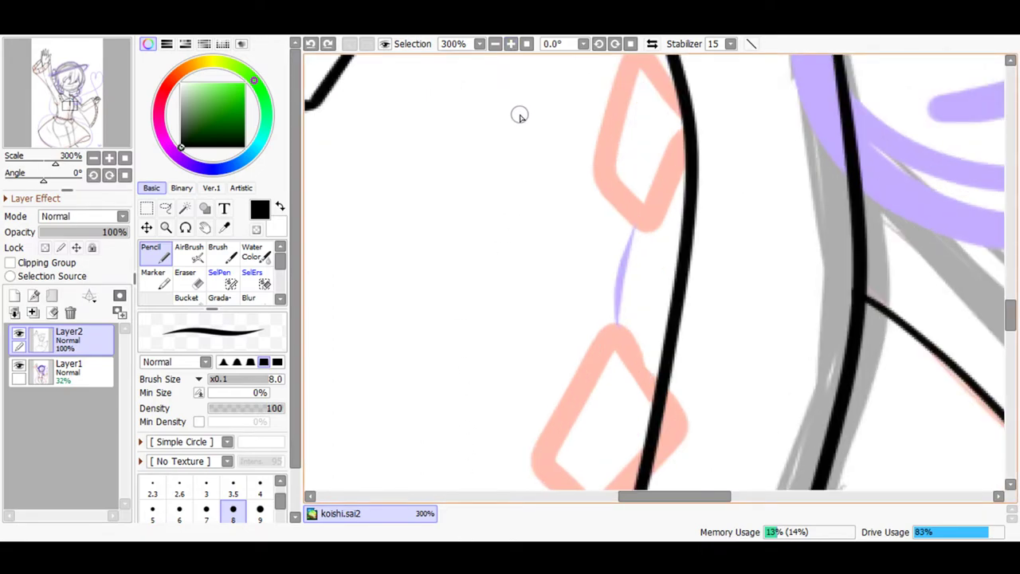
mouse_move(1011, 323)
left_mouse_down()
mouse_move(1011, 310)
mouse_move(1014, 319)
left_mouse_up()
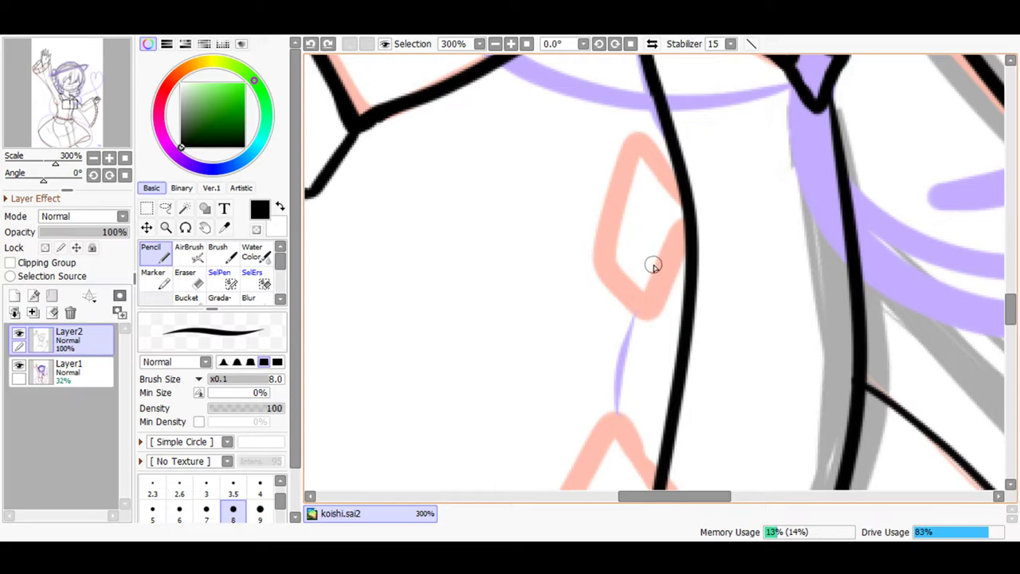
mouse_move(737, 257)
left_mouse_down()
mouse_move(681, 168)
mouse_move(617, 256)
mouse_move(636, 305)
mouse_move(677, 354)
left_mouse_up()
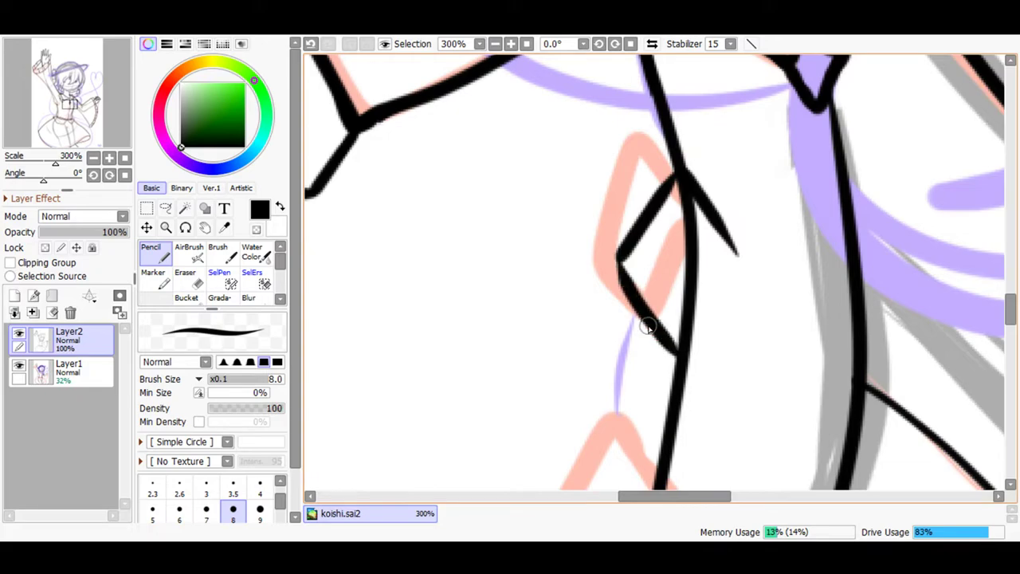
left_click(310, 43)
left_click_drag(678, 363, 620, 257)
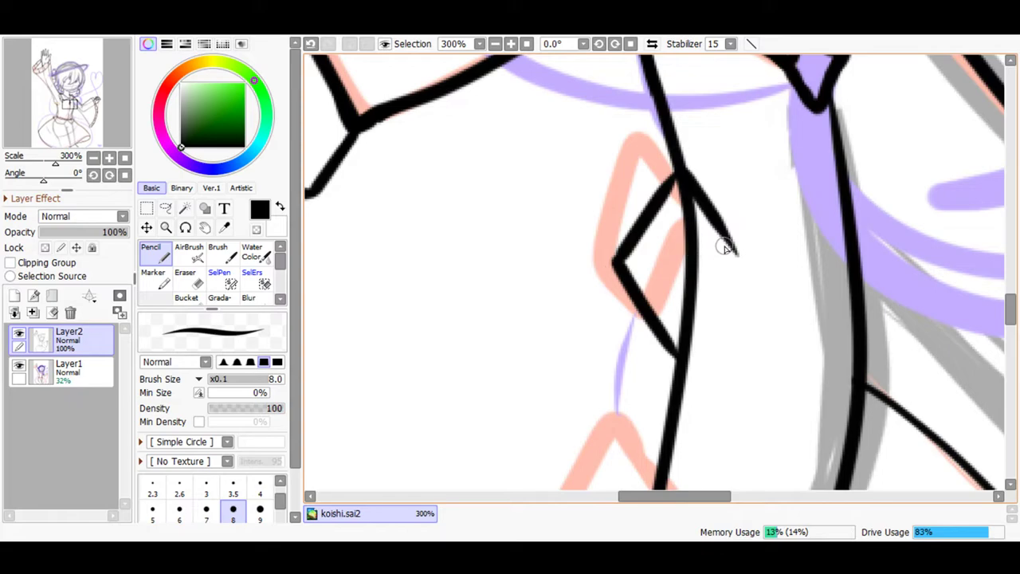
left_click_drag(730, 284, 685, 361)
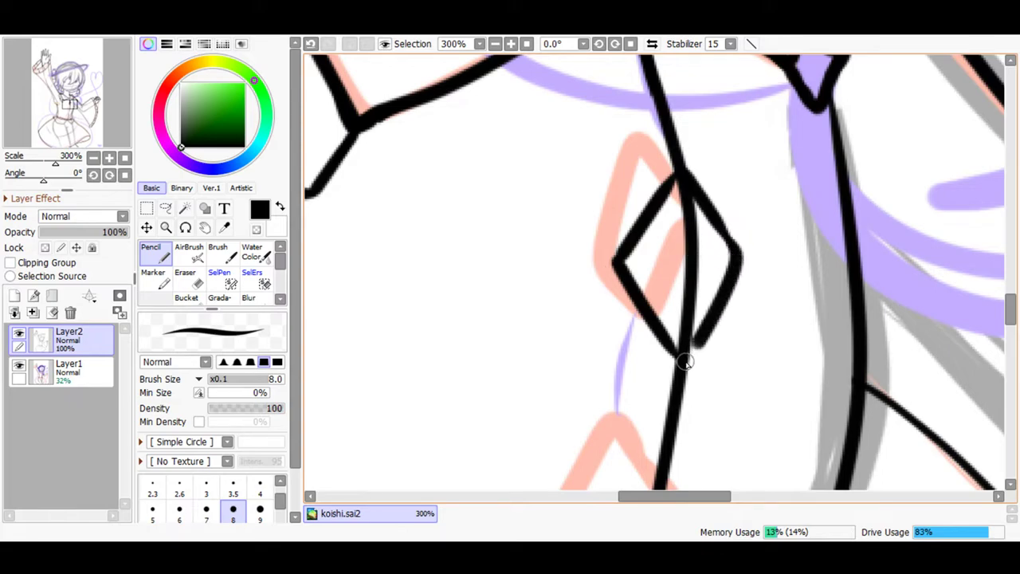
left_click(310, 44)
left_click_drag(734, 247, 693, 201)
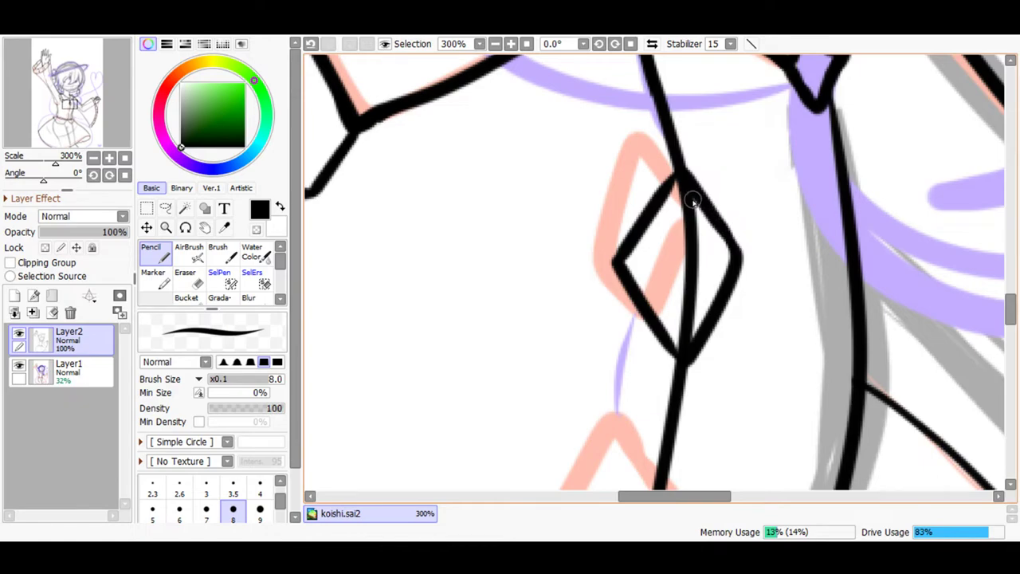
scroll(1008, 307, "down", 5)
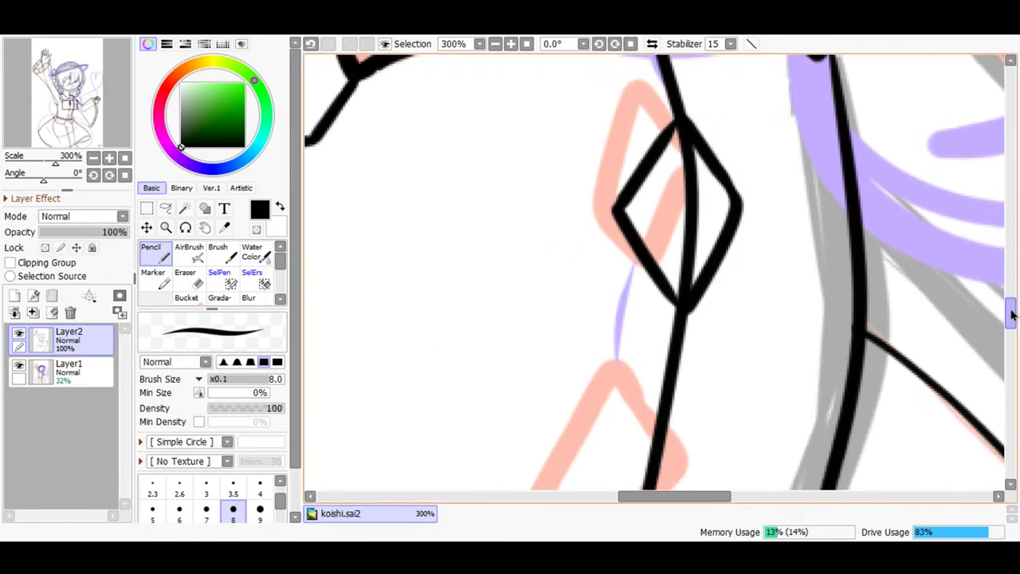
mouse_move(687, 271)
left_mouse_down()
mouse_move(666, 163)
mouse_move(574, 246)
left_mouse_up()
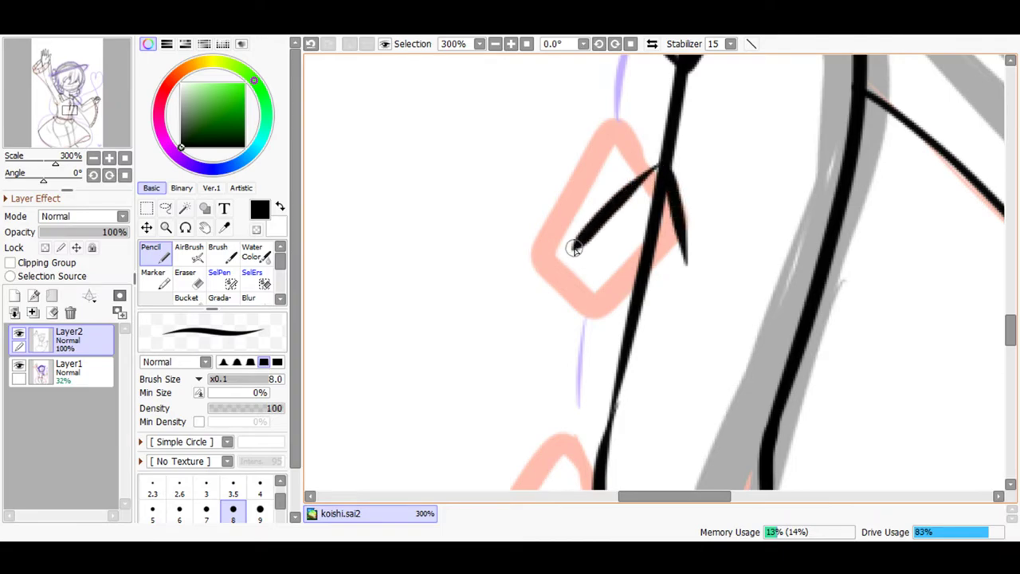
left_click(312, 44)
left_click(312, 44)
mouse_move(704, 266)
left_mouse_down()
mouse_move(662, 170)
mouse_move(567, 252)
left_mouse_up()
left_click_drag(683, 209, 648, 210)
left_click_drag(569, 250, 622, 342)
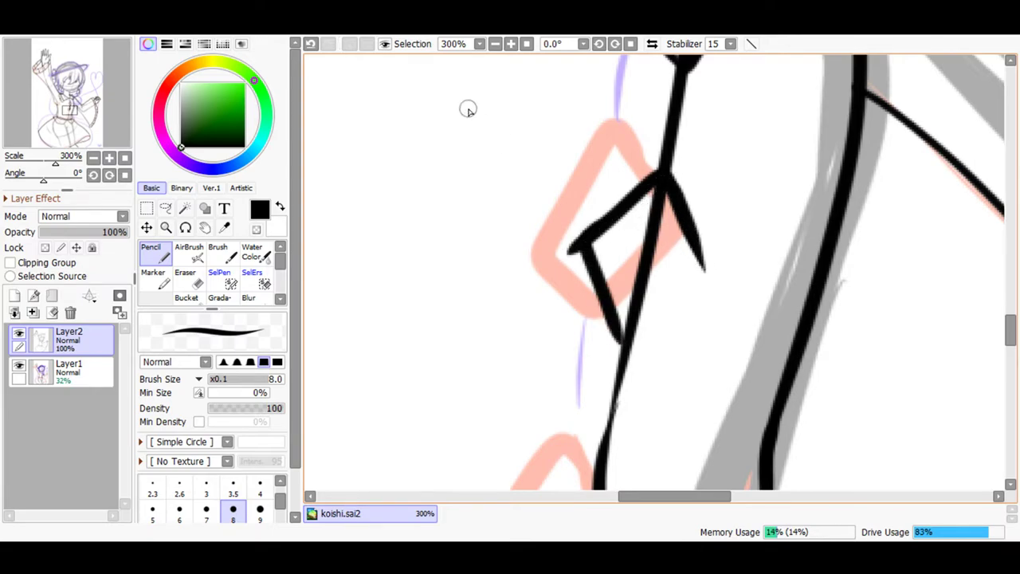
left_click(311, 44)
left_click_drag(581, 244, 631, 362)
left_click(311, 44)
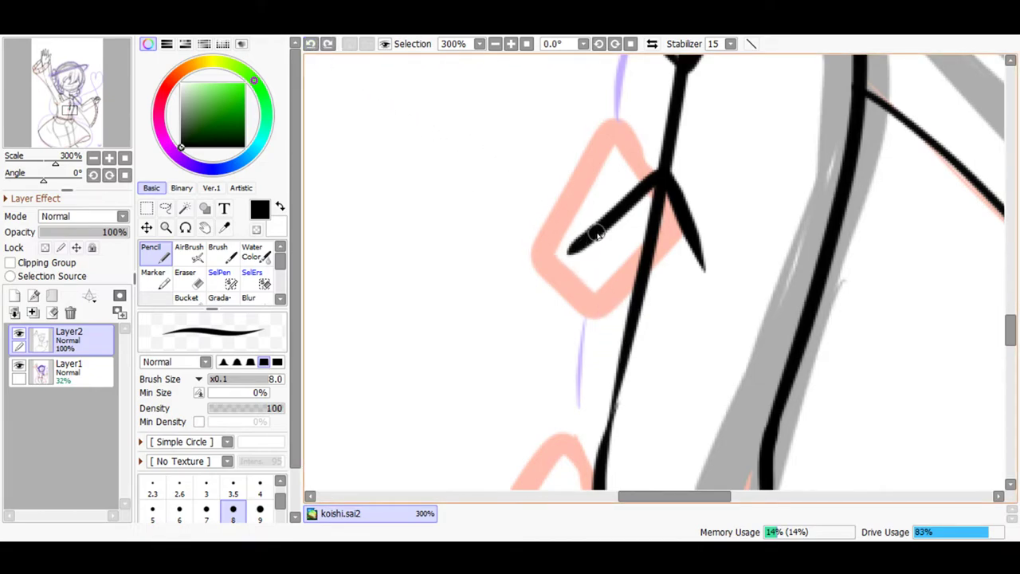
left_click_drag(577, 252, 615, 398)
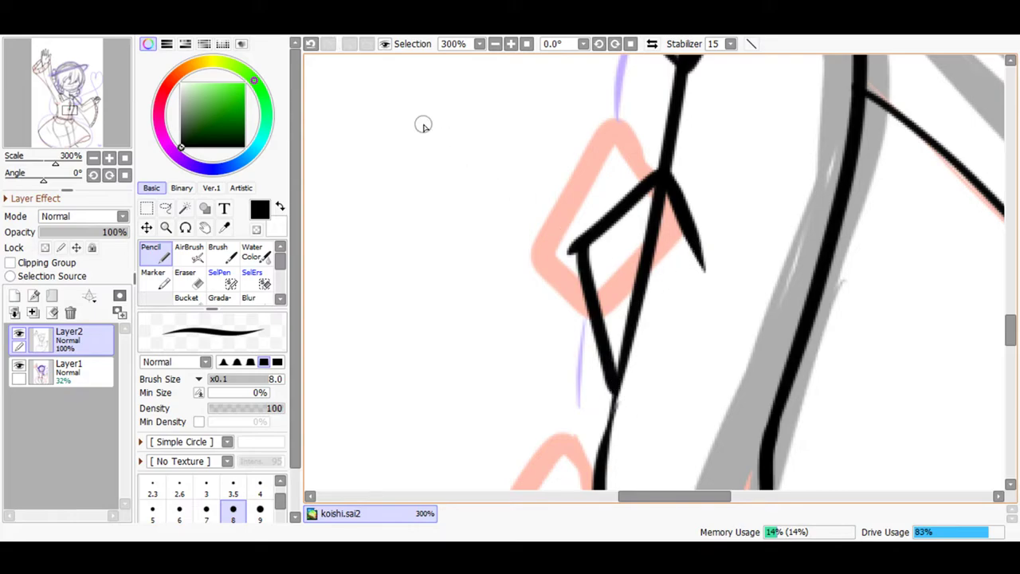
left_click(310, 45)
left_click_drag(579, 250, 620, 362)
mouse_move(701, 267)
left_mouse_down()
mouse_move(675, 319)
mouse_move(616, 367)
left_mouse_up()
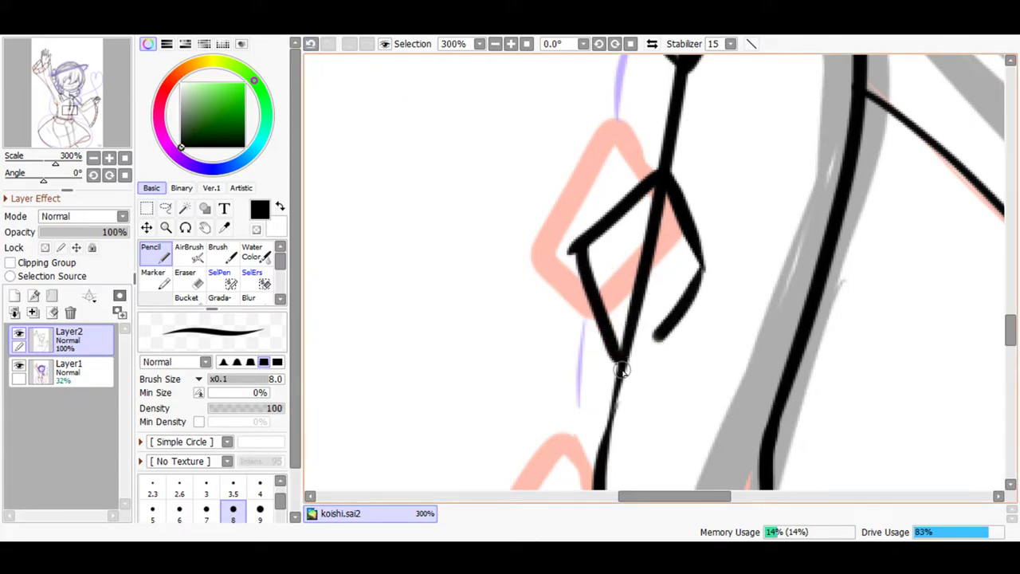
left_click(312, 44)
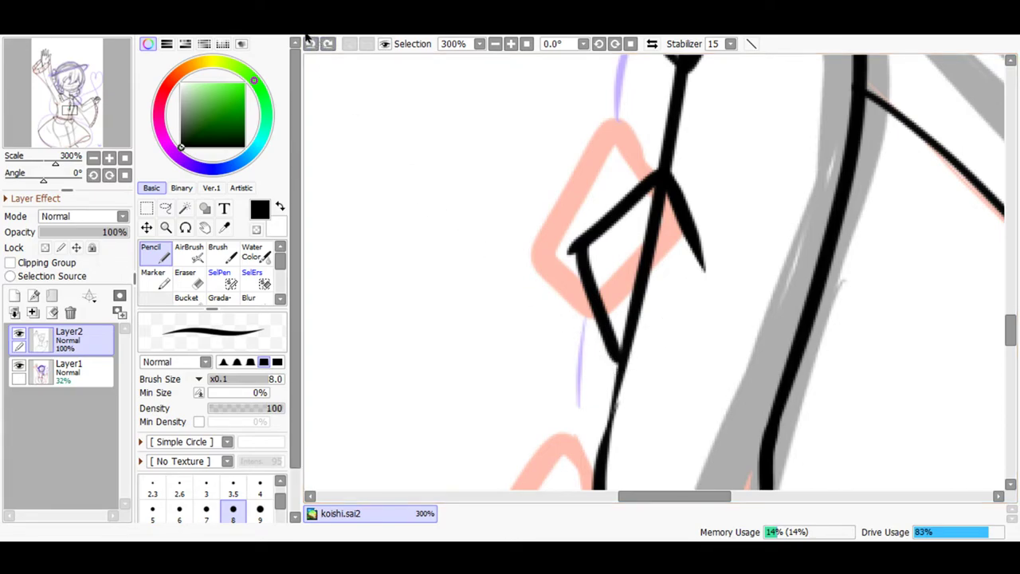
left_click(311, 45)
left_click(312, 45)
left_click(311, 44)
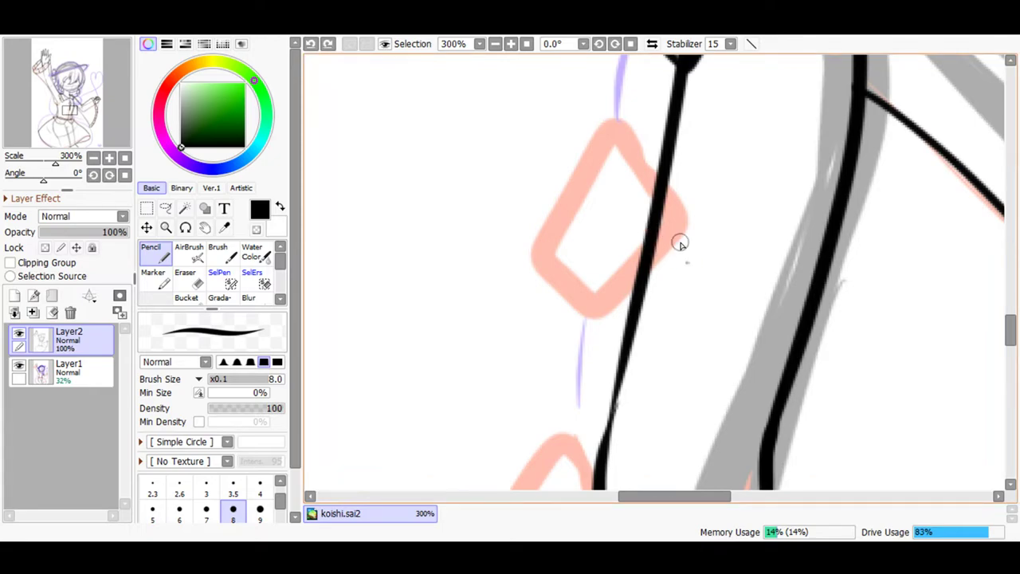
left_click_drag(682, 251, 661, 200)
left_click(312, 45)
left_click_drag(689, 271, 655, 188)
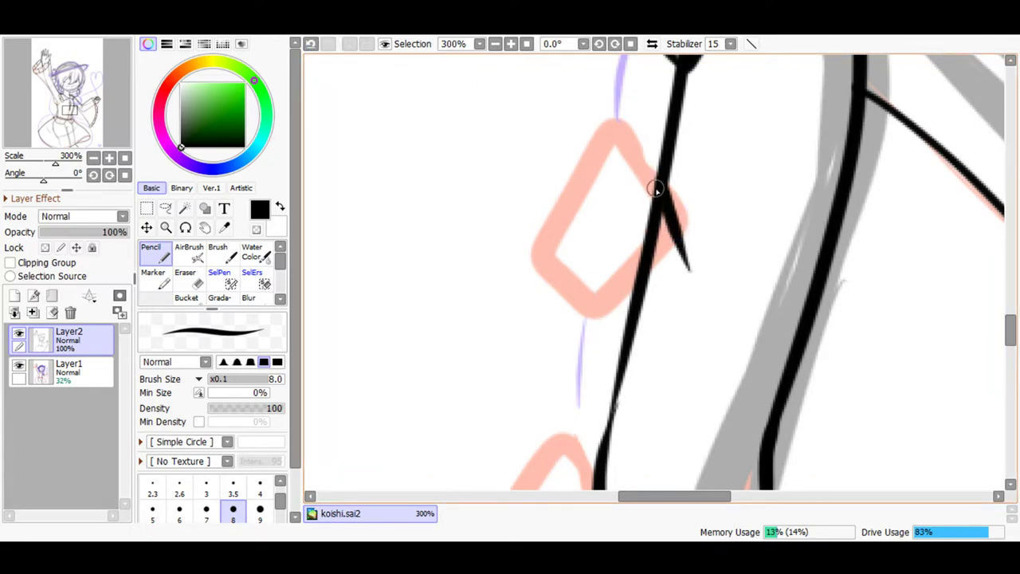
left_click(312, 44)
left_click_drag(690, 269, 655, 188)
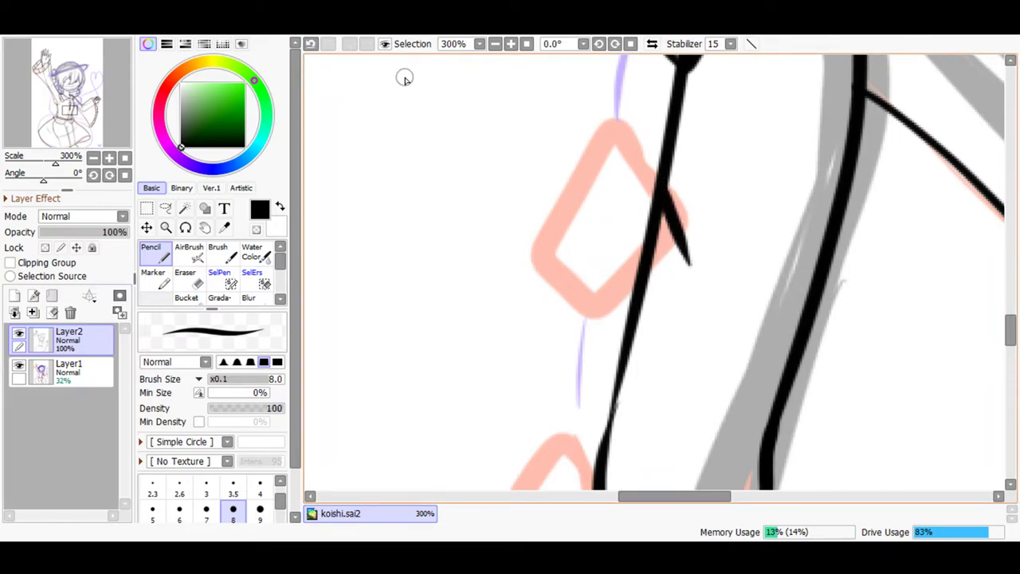
left_click(312, 44)
- Ink the second diamond button below the first with four Pencil sides meeting on the shirt's front line
mouse_move(706, 264)
left_mouse_down()
mouse_move(673, 149)
mouse_move(645, 166)
mouse_move(582, 254)
left_mouse_up()
left_click(311, 44)
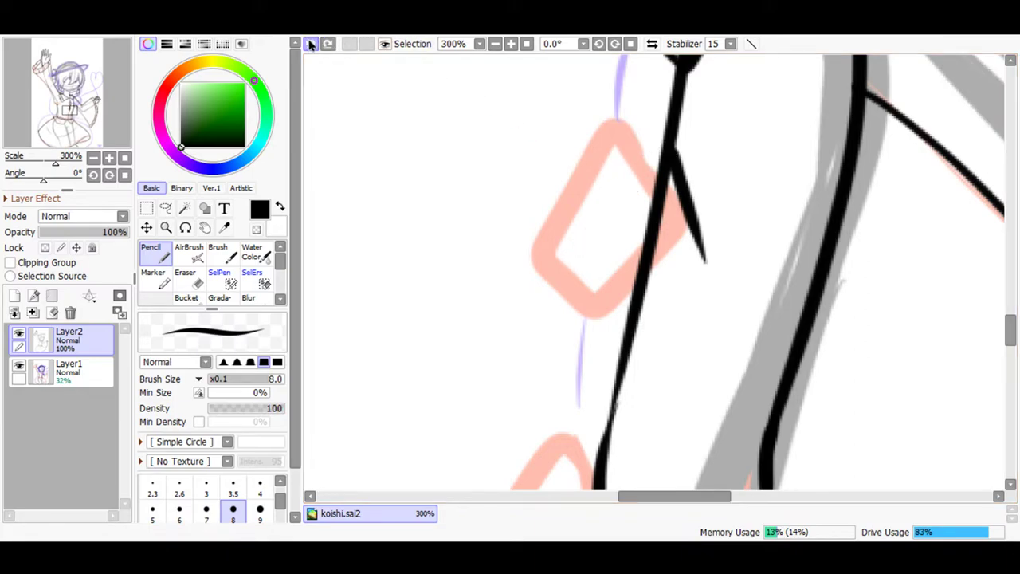
mouse_move(624, 189)
left_mouse_down()
mouse_move(561, 256)
mouse_move(569, 245)
mouse_move(620, 365)
left_mouse_up()
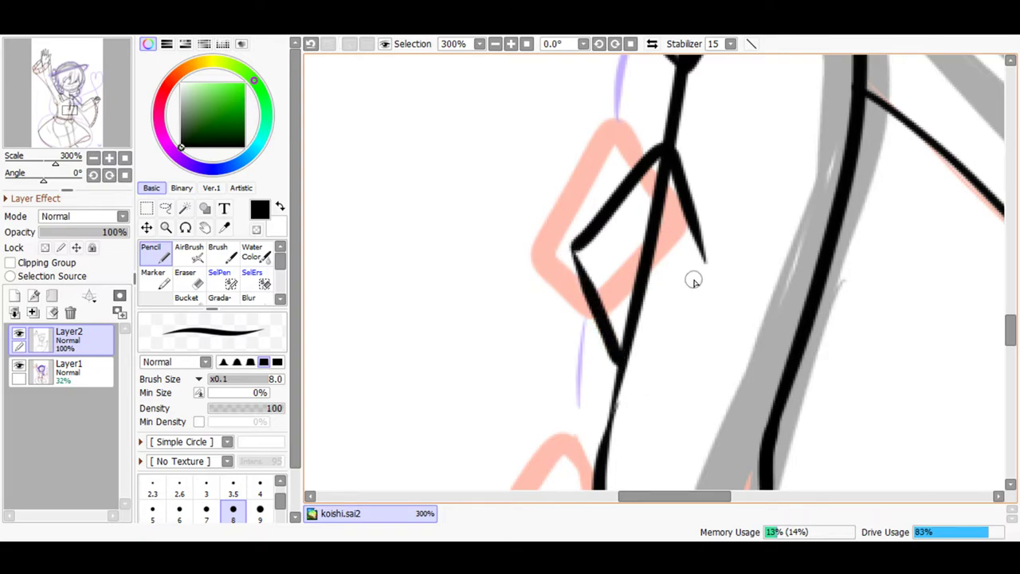
left_click_drag(704, 264, 604, 369)
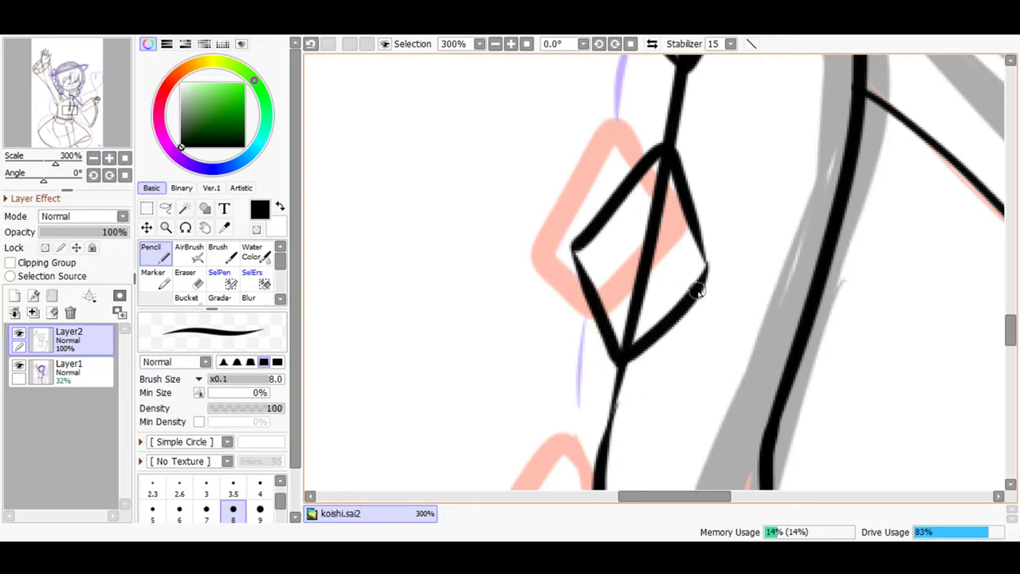
- Thicken the second diamond's thin right and left corners with the Pencil at 500% scale
mouse_move(709, 273)
left_mouse_down()
mouse_move(693, 204)
mouse_move(668, 218)
left_mouse_up()
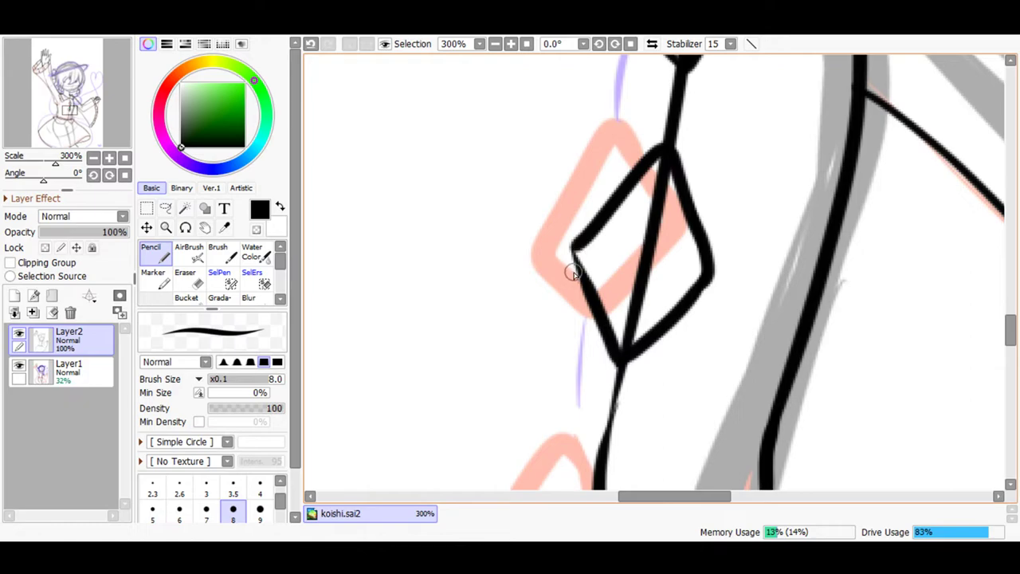
left_click(310, 44)
left_click(510, 44)
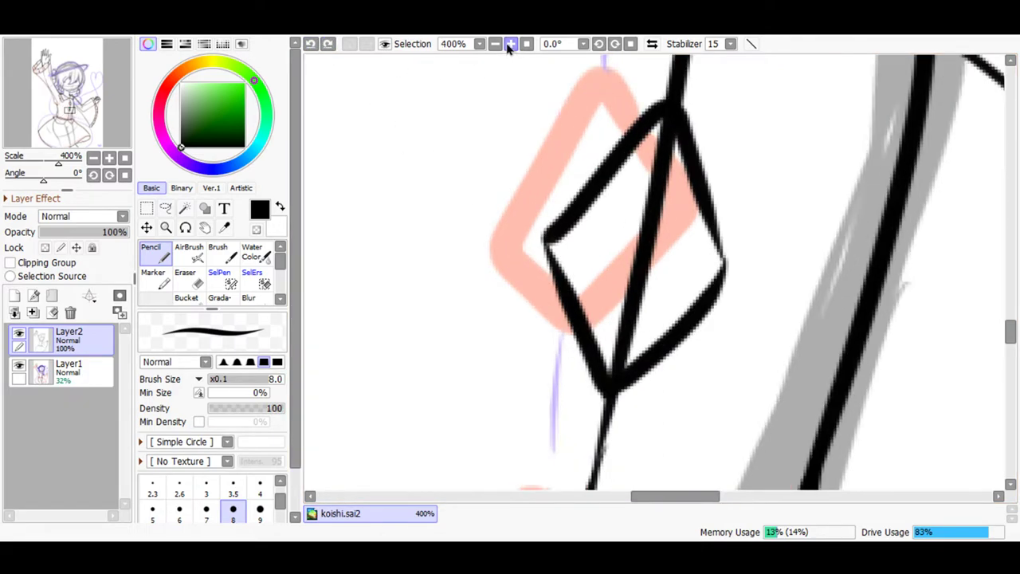
left_click(511, 44)
mouse_move(717, 311)
left_mouse_down()
mouse_move(737, 285)
mouse_move(738, 248)
mouse_move(705, 177)
left_mouse_up()
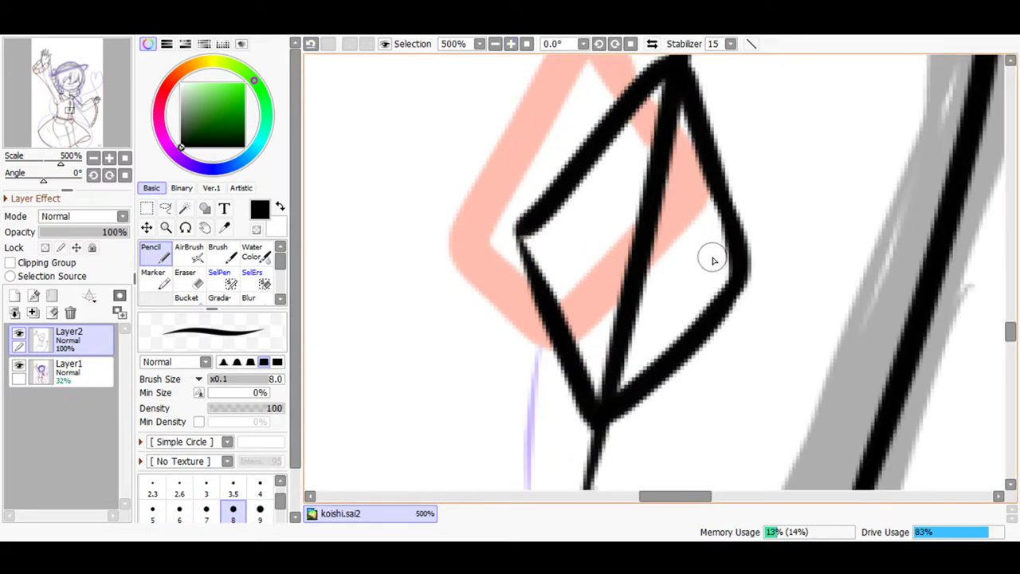
mouse_move(541, 293)
left_mouse_down()
mouse_move(528, 228)
mouse_move(525, 252)
left_mouse_up()
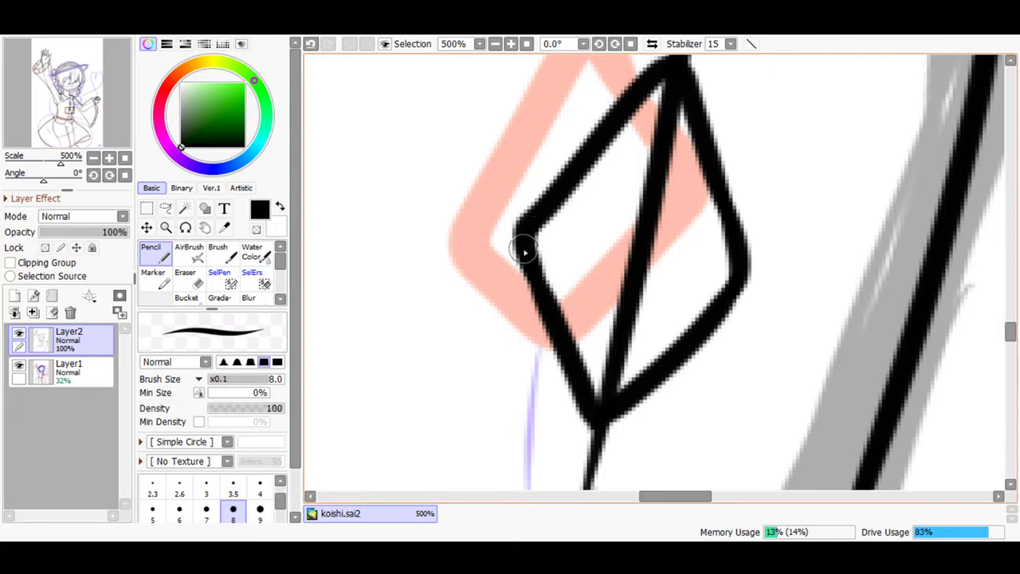
- Erase the shirt's front line where it runs inside the two inked diamond buttons
left_click(184, 273)
mouse_move(642, 211)
left_mouse_down()
mouse_move(607, 349)
mouse_move(655, 215)
mouse_move(639, 295)
mouse_move(602, 398)
mouse_move(650, 251)
mouse_move(661, 85)
mouse_move(670, 106)
mouse_move(636, 236)
mouse_move(672, 113)
mouse_move(675, 194)
mouse_move(672, 154)
left_mouse_up()
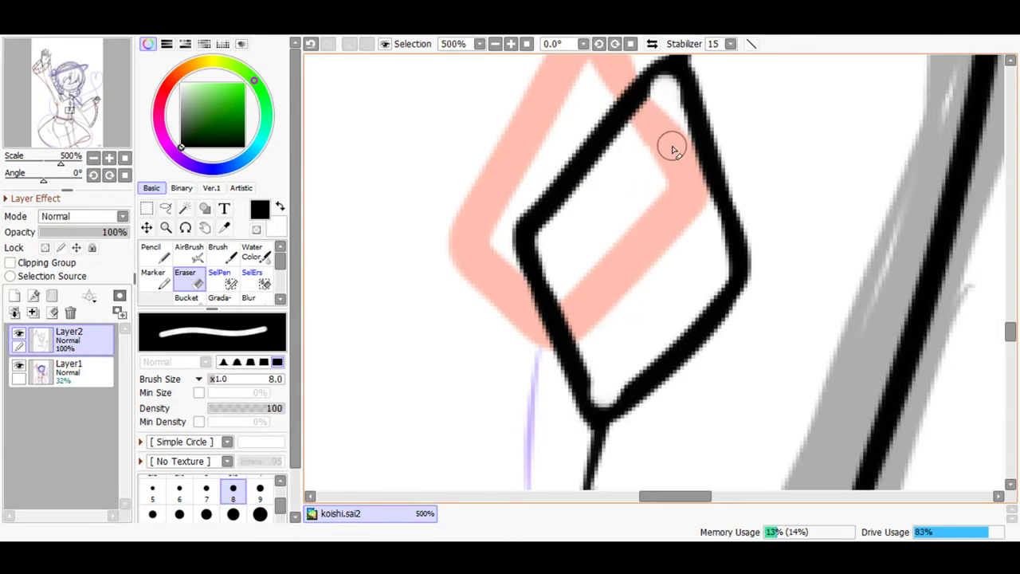
left_click_drag(1011, 335, 1010, 309)
mouse_move(705, 257)
left_mouse_down()
mouse_move(732, 255)
mouse_move(697, 175)
mouse_move(722, 363)
mouse_move(720, 293)
mouse_move(710, 289)
mouse_move(705, 422)
mouse_move(705, 263)
mouse_move(719, 383)
mouse_move(702, 433)
mouse_move(699, 387)
mouse_move(687, 459)
left_mouse_up()
- Patch the upper diamond's top and bottom joins with the Pencil where the Eraser thinned them
left_click(153, 257)
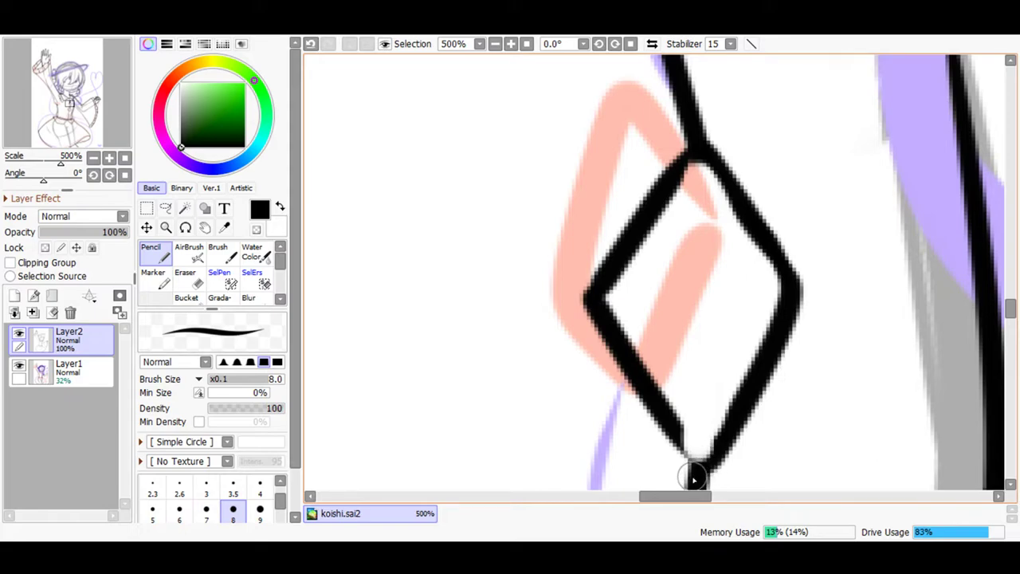
mouse_move(692, 478)
left_mouse_down()
mouse_move(725, 435)
mouse_move(701, 465)
mouse_move(650, 412)
left_mouse_up()
mouse_move(663, 193)
left_mouse_down()
mouse_move(688, 151)
mouse_move(750, 213)
mouse_move(735, 215)
mouse_move(706, 186)
mouse_move(749, 222)
mouse_move(681, 194)
left_mouse_up()
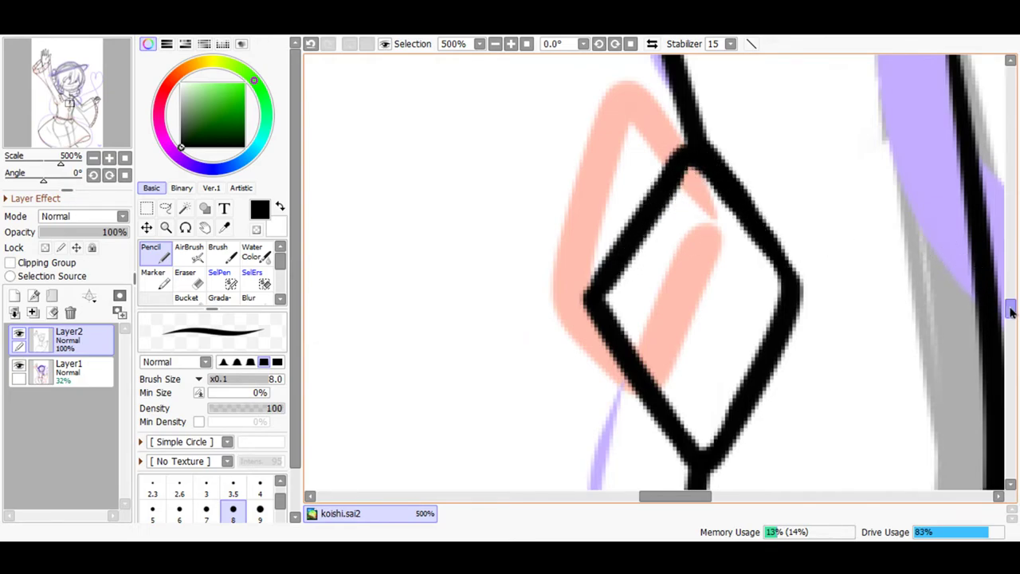
- Patch the second diamond's top and bottom joins with the Pencil where the Eraser thinned them
left_click_drag(1009, 313, 1010, 326)
mouse_move(641, 157)
left_mouse_down()
mouse_move(669, 125)
mouse_move(680, 141)
mouse_move(744, 329)
left_mouse_up()
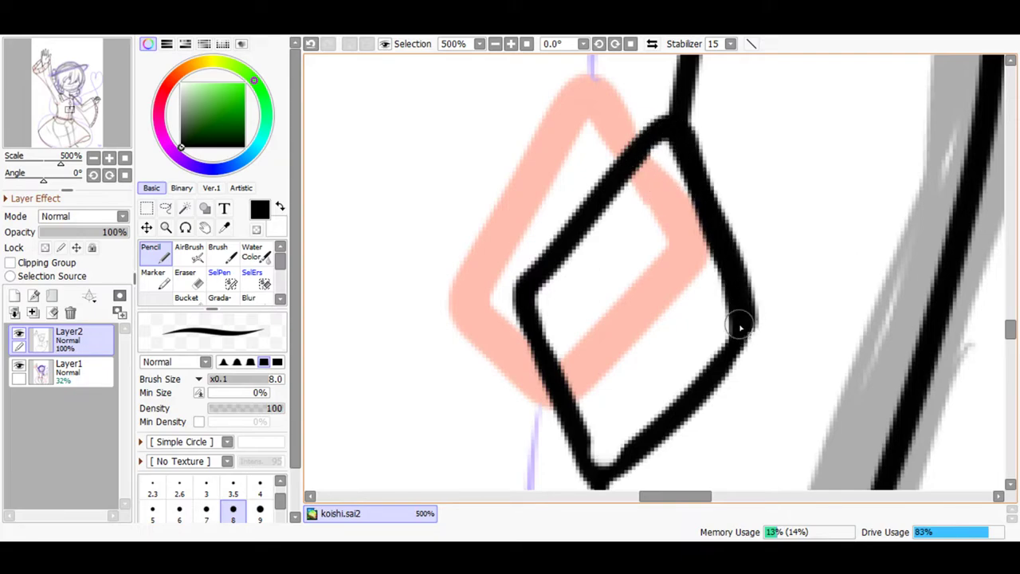
left_click(311, 43)
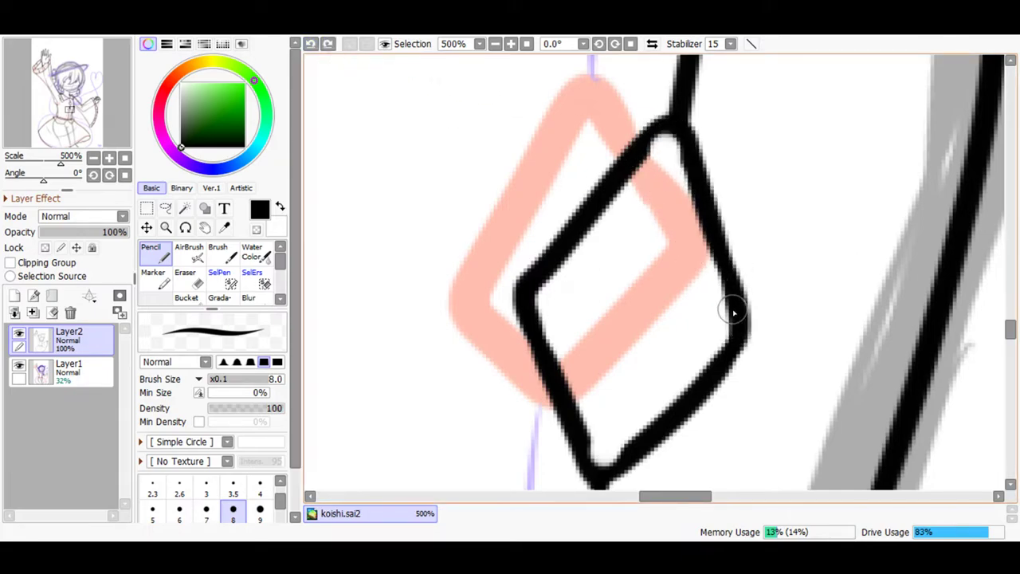
mouse_move(737, 323)
left_mouse_down()
mouse_move(665, 132)
mouse_move(728, 239)
mouse_move(739, 325)
left_mouse_up()
left_click(312, 43)
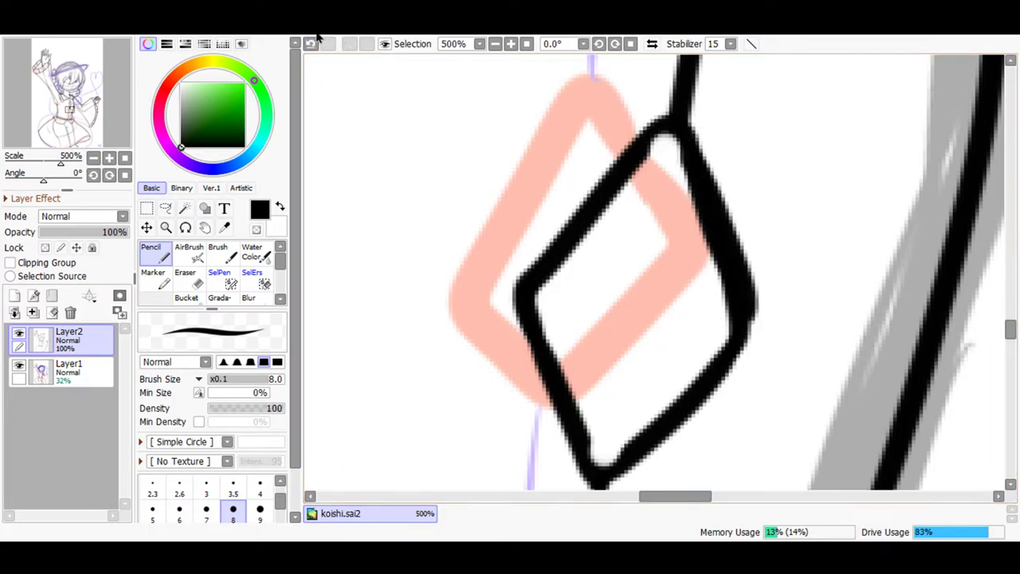
left_click(311, 43)
mouse_move(630, 164)
left_mouse_down()
mouse_move(677, 125)
mouse_move(619, 180)
mouse_move(651, 175)
mouse_move(671, 121)
mouse_move(735, 326)
left_mouse_up()
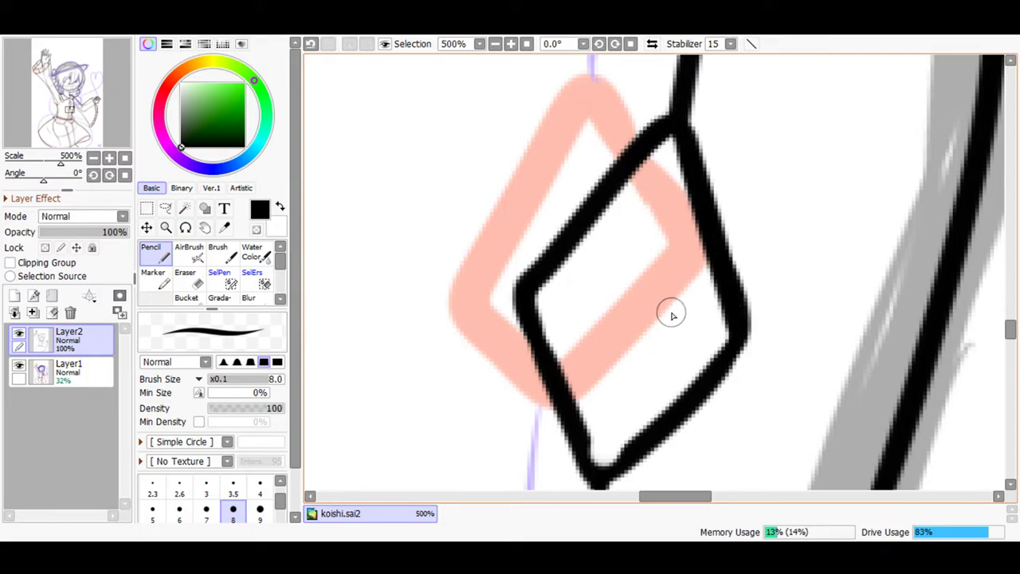
mouse_move(629, 456)
left_mouse_down()
mouse_move(602, 480)
mouse_move(551, 423)
left_mouse_up()
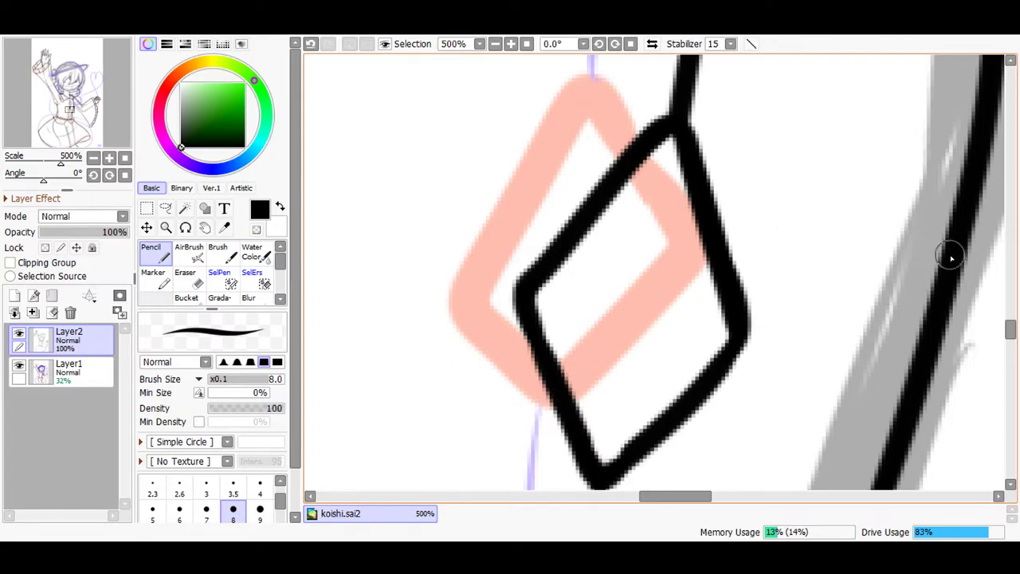
- Ink a third diamond button below the second with four Pencil sides centred on the shirt's front line
mouse_move(1010, 335)
left_mouse_down()
mouse_move(1009, 326)
mouse_move(1010, 374)
mouse_move(1009, 353)
left_mouse_up()
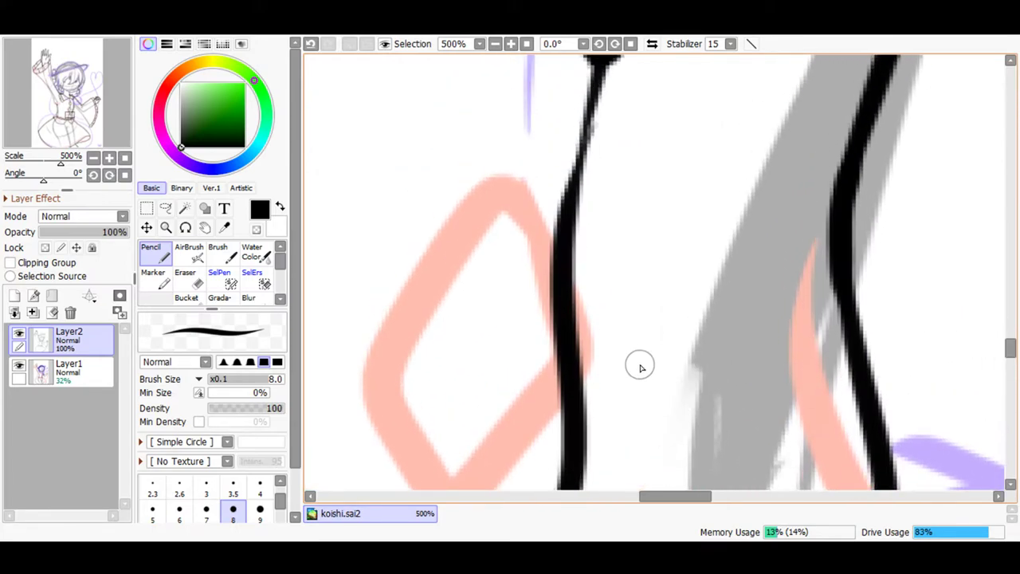
left_click_drag(651, 388, 562, 177)
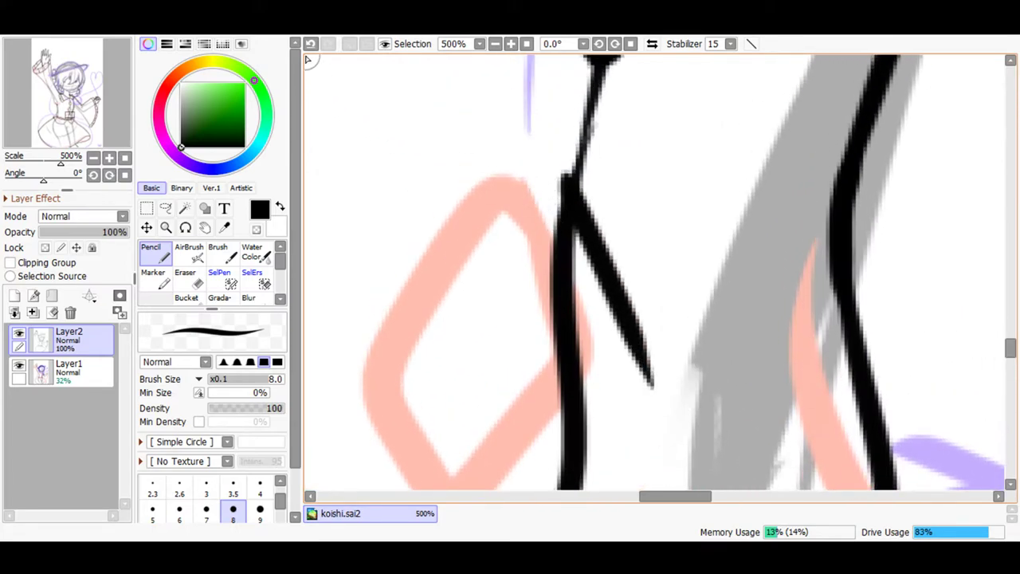
key("ctrl+z")
left_click_drag(638, 379, 558, 225)
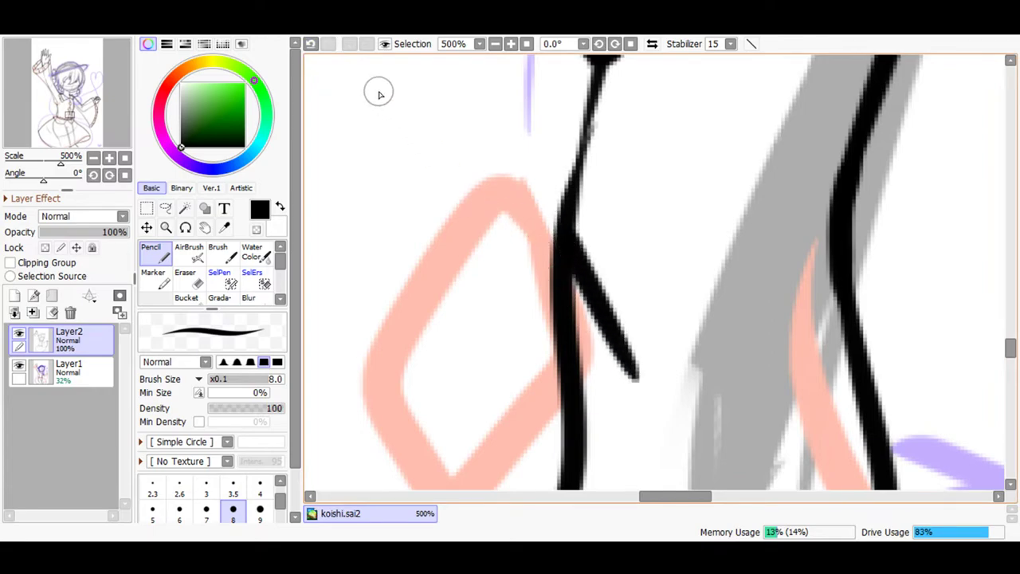
key("ctrl+z")
mouse_move(647, 366)
left_mouse_down()
mouse_move(561, 204)
mouse_move(530, 269)
mouse_move(551, 247)
mouse_move(567, 217)
mouse_move(425, 357)
left_mouse_up()
left_click(309, 44)
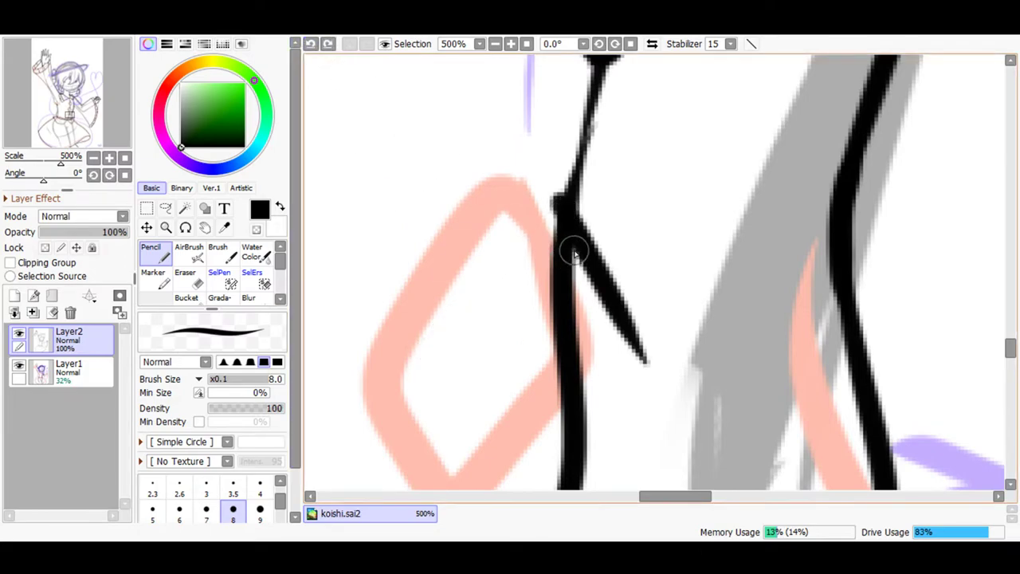
mouse_move(571, 225)
left_mouse_down()
mouse_move(458, 360)
mouse_move(506, 433)
mouse_move(567, 493)
left_mouse_up()
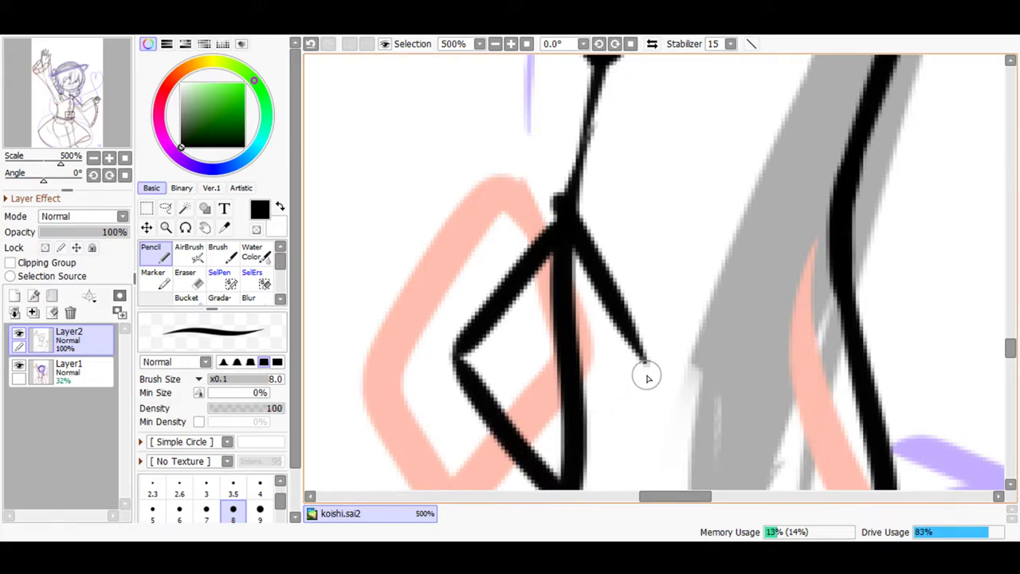
mouse_move(647, 365)
left_mouse_down()
mouse_move(608, 452)
mouse_move(568, 486)
left_mouse_up()
- Thicken the third diamond's thin right and left corners with the Pencil
left_click_drag(637, 409, 626, 318)
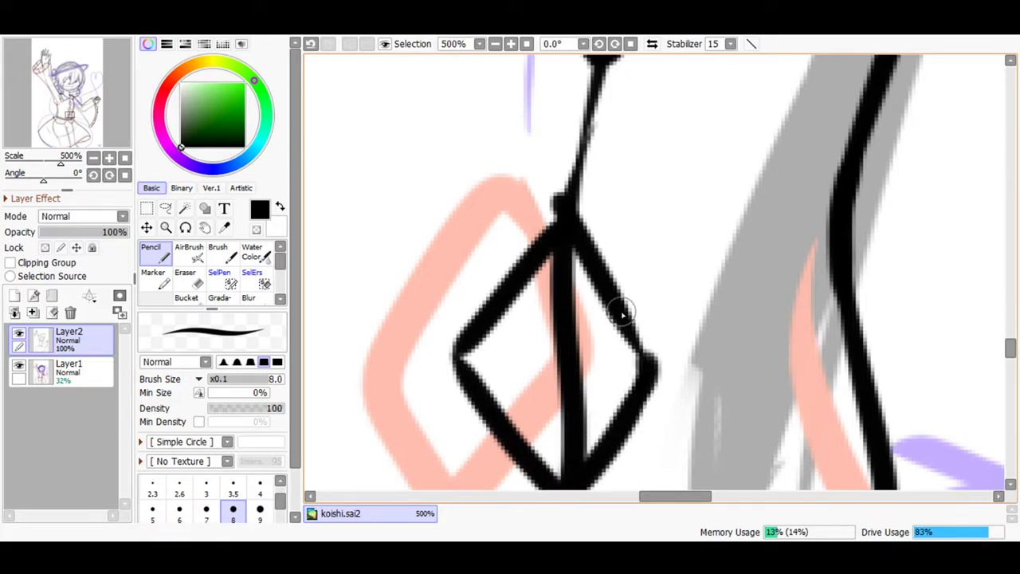
left_click(311, 46)
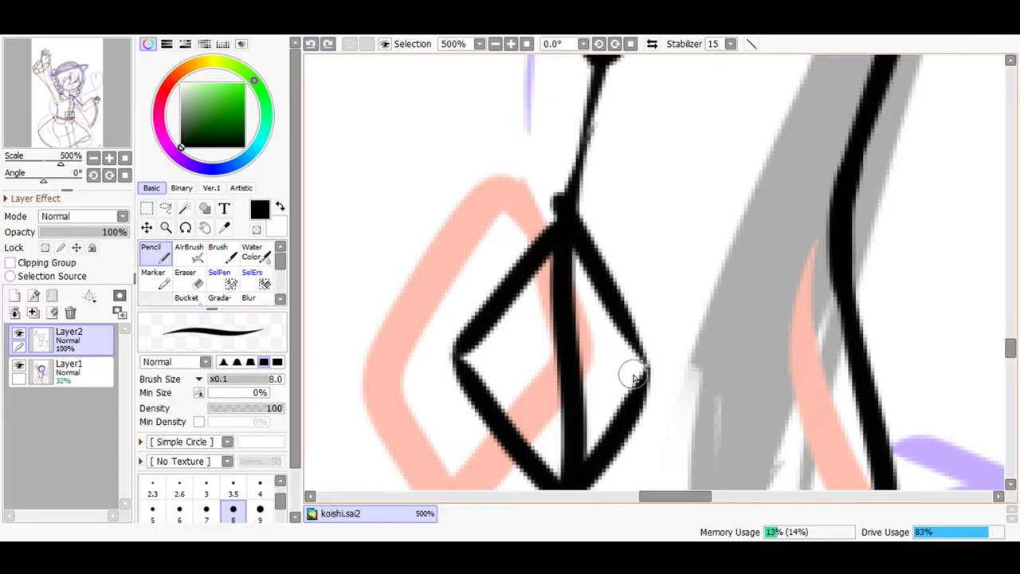
left_click_drag(635, 402, 624, 316)
left_click_drag(465, 373, 467, 342)
- Erase the shirt's front line inside the third diamond and fill in its inner corners with the Pencil
left_click(191, 279)
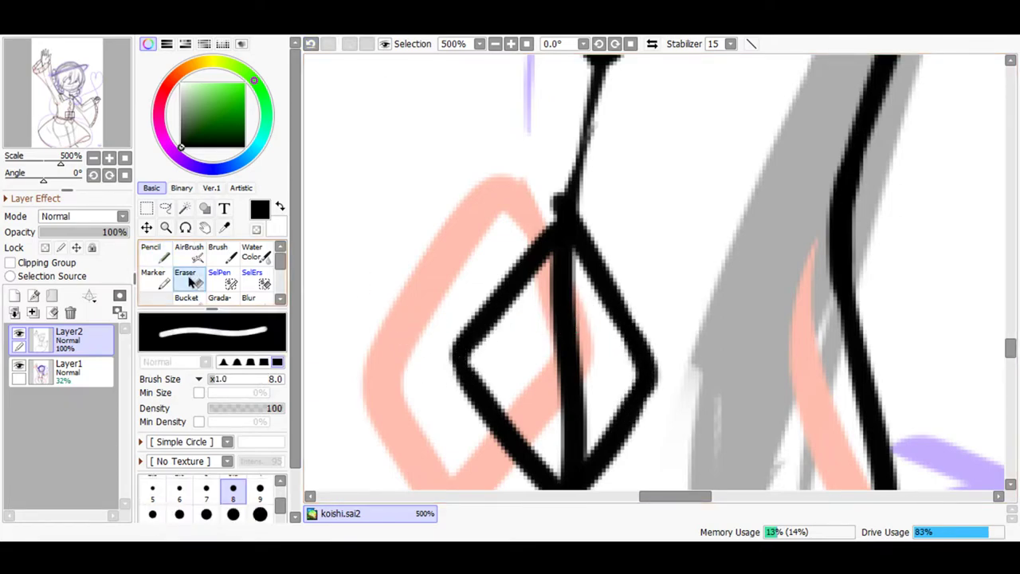
mouse_move(575, 312)
left_mouse_down()
mouse_move(555, 268)
mouse_move(553, 296)
mouse_move(575, 312)
mouse_move(572, 444)
mouse_move(565, 359)
mouse_move(573, 467)
mouse_move(556, 391)
left_mouse_up()
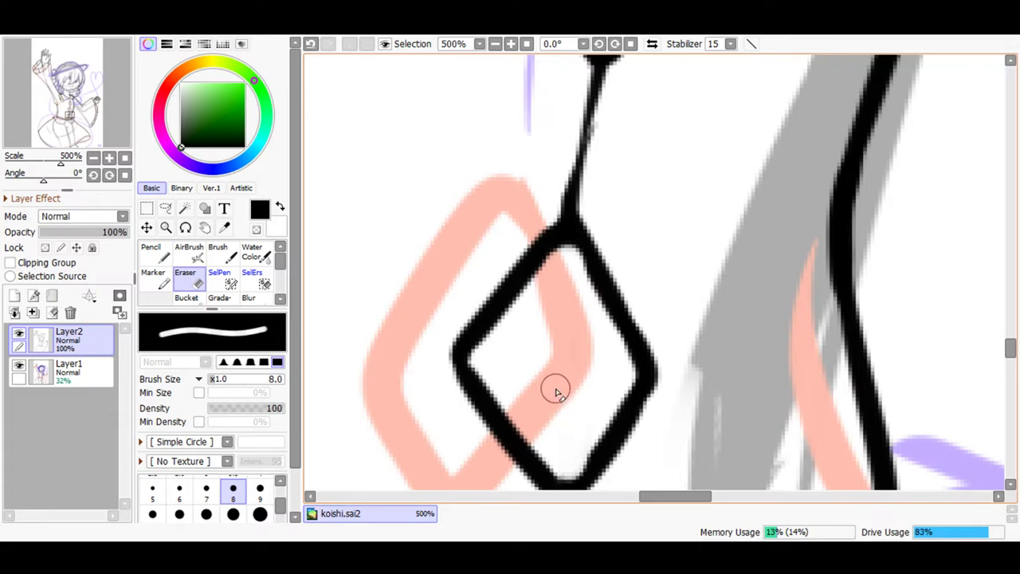
left_click(151, 252)
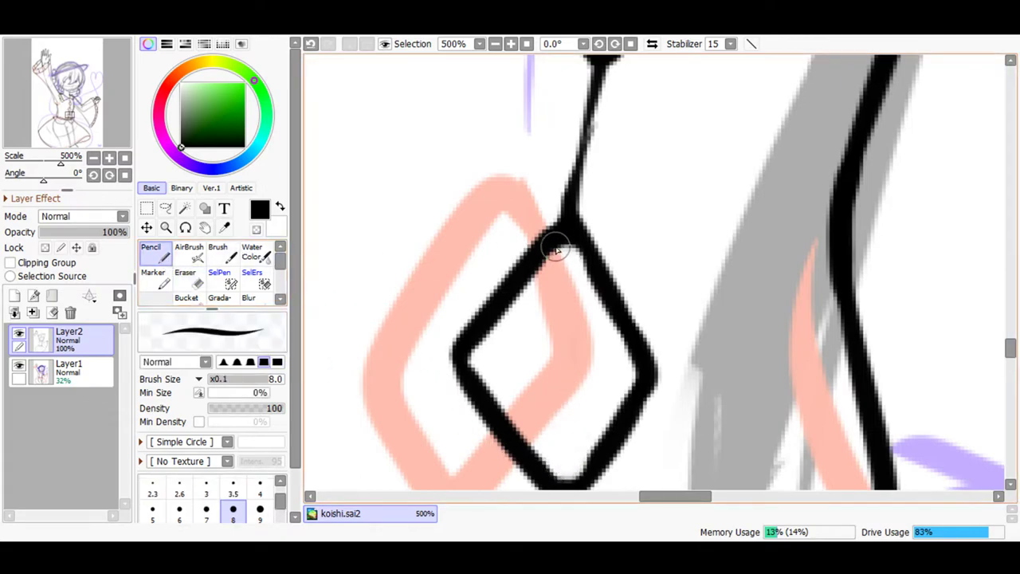
mouse_move(564, 237)
left_mouse_down()
mouse_move(546, 257)
mouse_move(615, 314)
mouse_move(642, 367)
mouse_move(561, 478)
mouse_move(487, 410)
mouse_move(459, 356)
mouse_move(487, 303)
mouse_move(569, 216)
left_mouse_up()
left_click(311, 44)
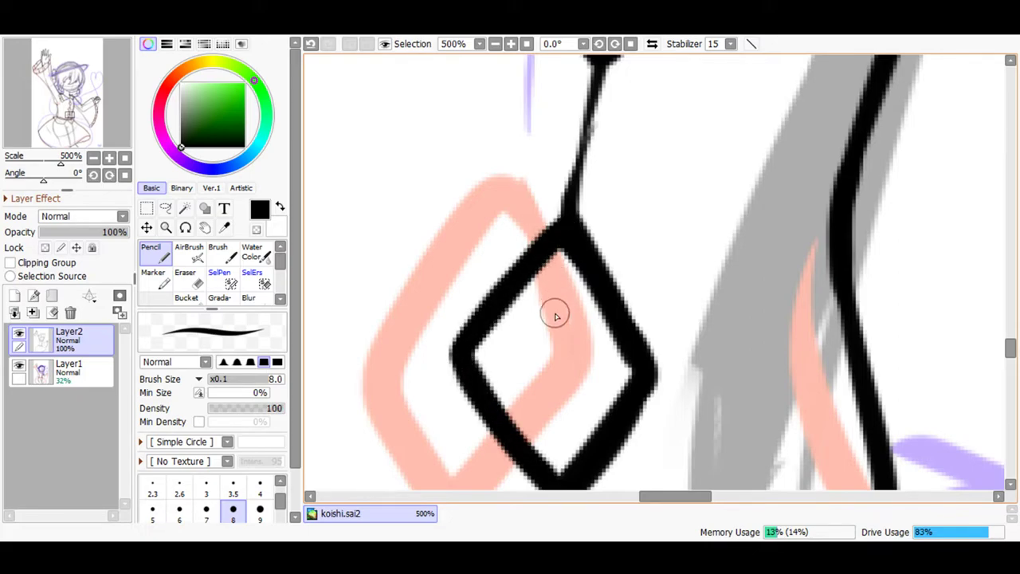
- Ink a thin tapered cross of facet lines inside the third diamond, meeting slightly right of its centre
left_click_drag(582, 371, 562, 417)
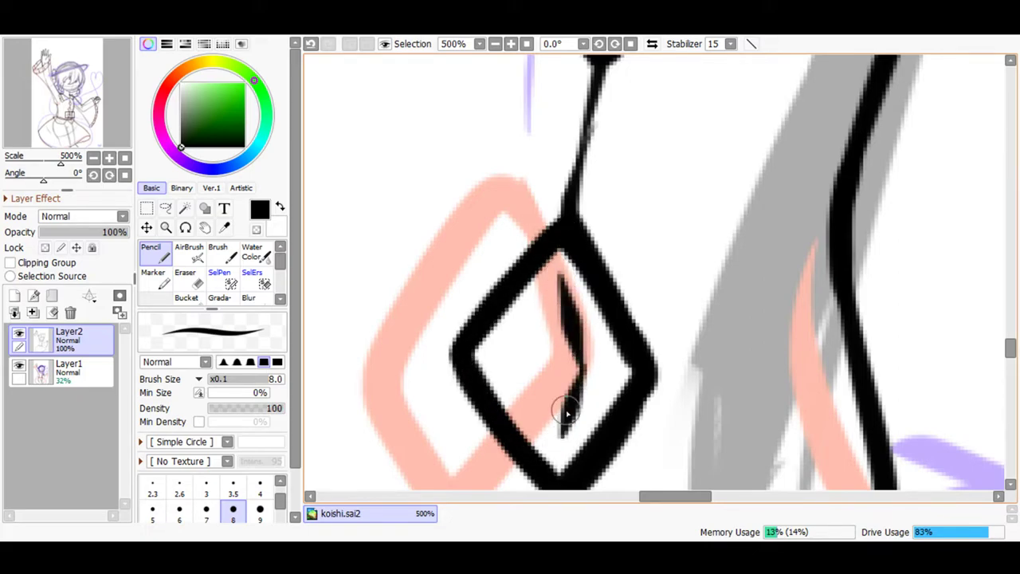
left_click_drag(518, 365, 614, 366)
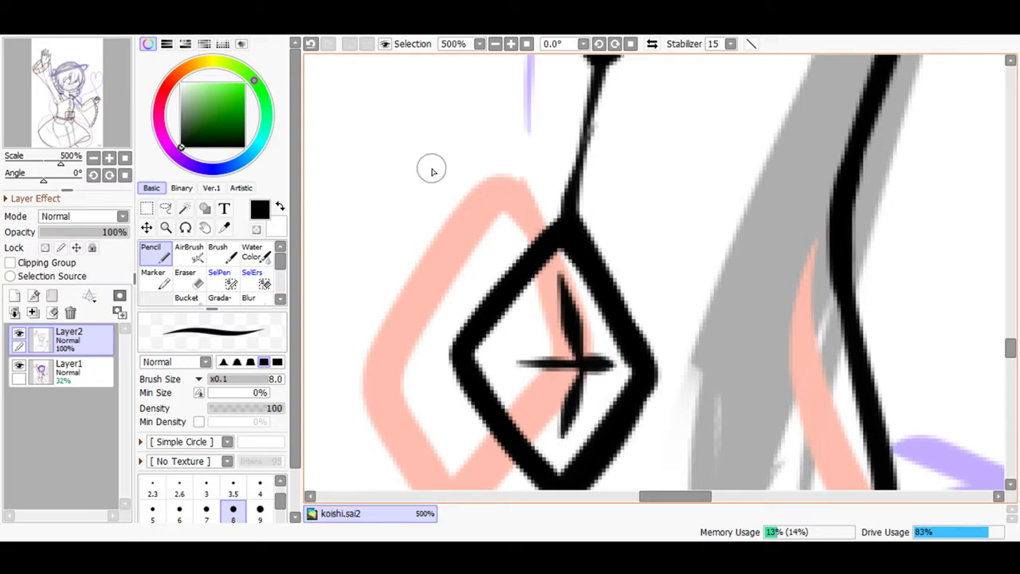
left_click(311, 44)
key("ctrl+y")
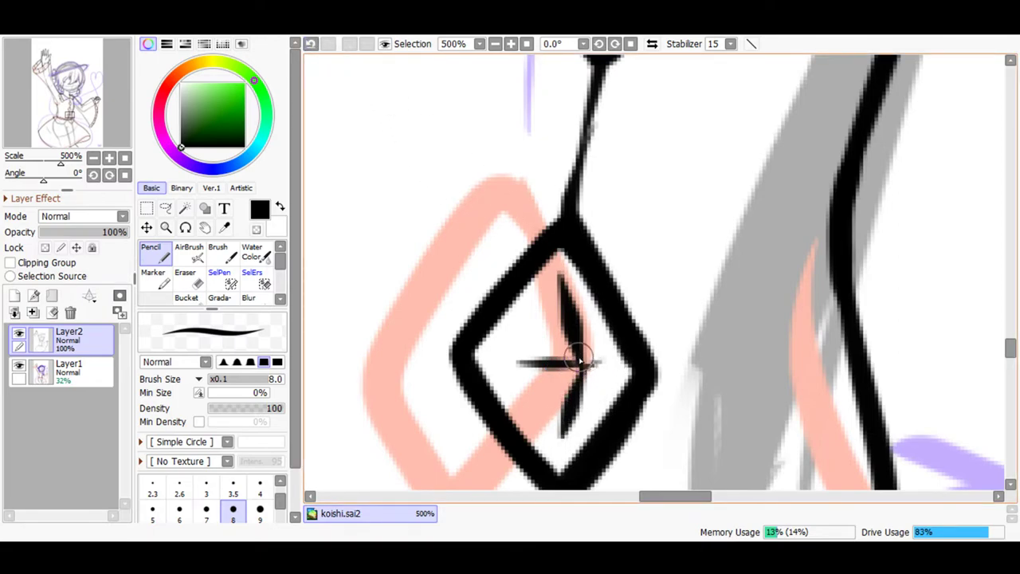
left_click(1008, 349)
left_click_drag(1010, 365, 1010, 331)
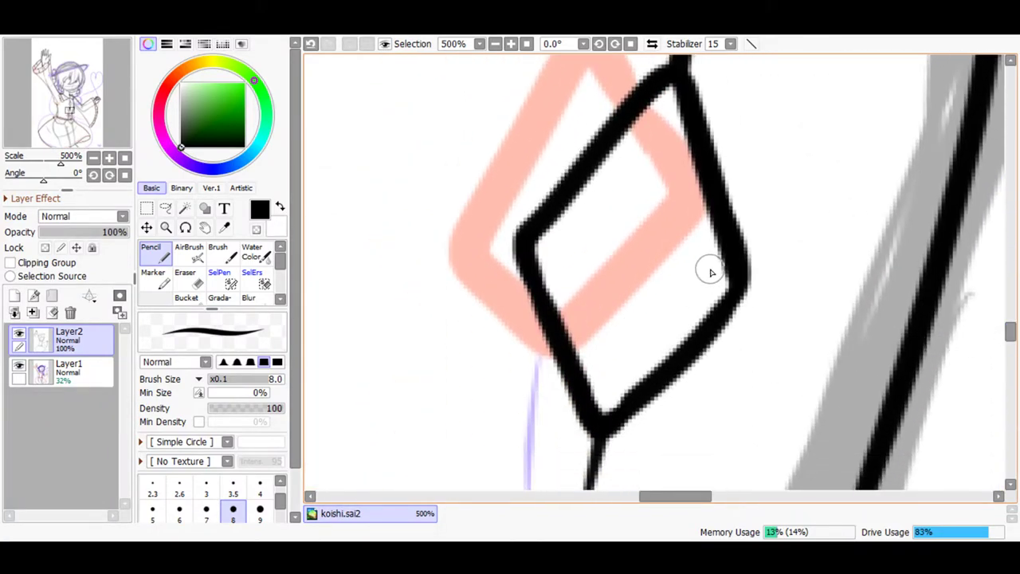
left_click_drag(708, 274, 655, 297)
mouse_move(581, 265)
left_mouse_down()
mouse_move(645, 293)
mouse_move(655, 225)
left_mouse_up()
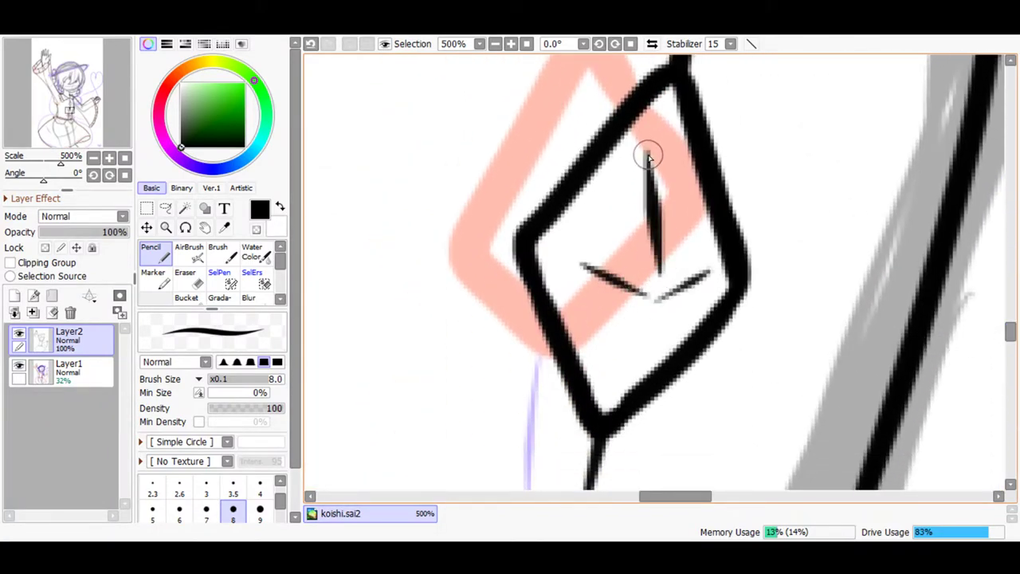
left_click(311, 44)
mouse_move(658, 271)
left_mouse_down()
mouse_move(650, 137)
mouse_move(680, 264)
left_mouse_up()
left_click(311, 44)
left_click(310, 43)
left_click(311, 44)
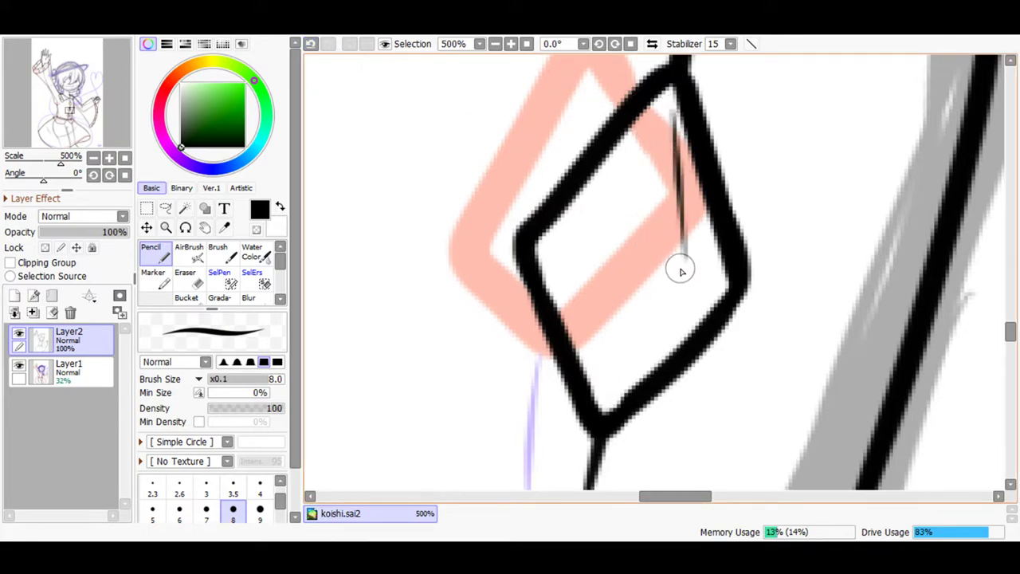
left_click(311, 44)
- Ink thin facet lines inside the second diamond, running from its four corners towards a point right of centre
mouse_move(670, 114)
left_mouse_down()
mouse_move(688, 235)
mouse_move(626, 366)
left_mouse_up()
left_click_drag(658, 254, 564, 267)
left_click_drag(704, 279, 687, 259)
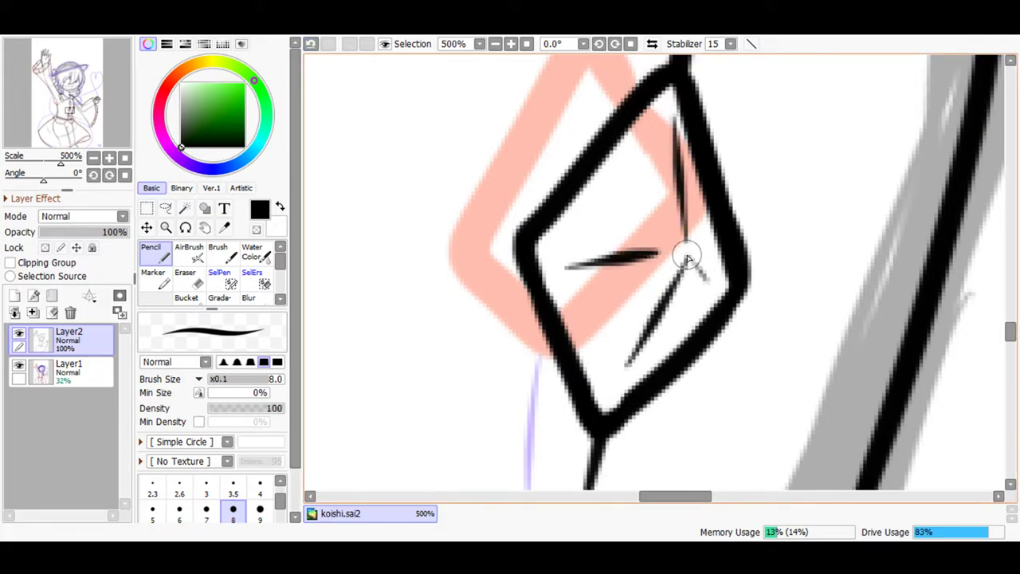
- Ink thin tapered facet lines inside the upper diamond, meeting at a point right of its centre
left_click_drag(1008, 326, 1013, 313)
mouse_move(702, 169)
left_mouse_down()
mouse_move(729, 241)
mouse_move(729, 273)
mouse_move(735, 256)
mouse_move(711, 344)
left_mouse_up()
mouse_move(726, 256)
left_mouse_down()
mouse_move(660, 277)
mouse_move(757, 254)
left_mouse_up()
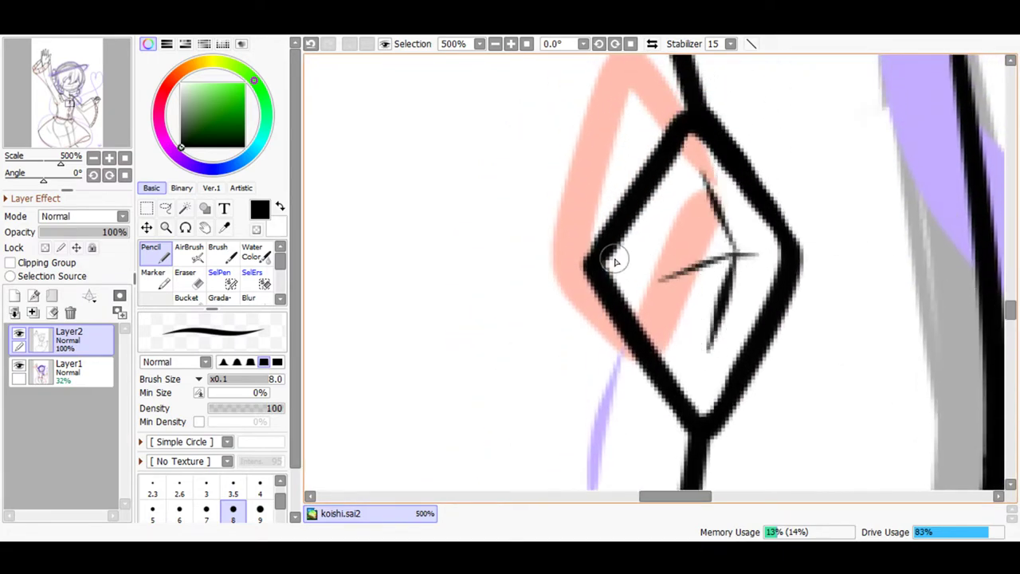
left_click(315, 44)
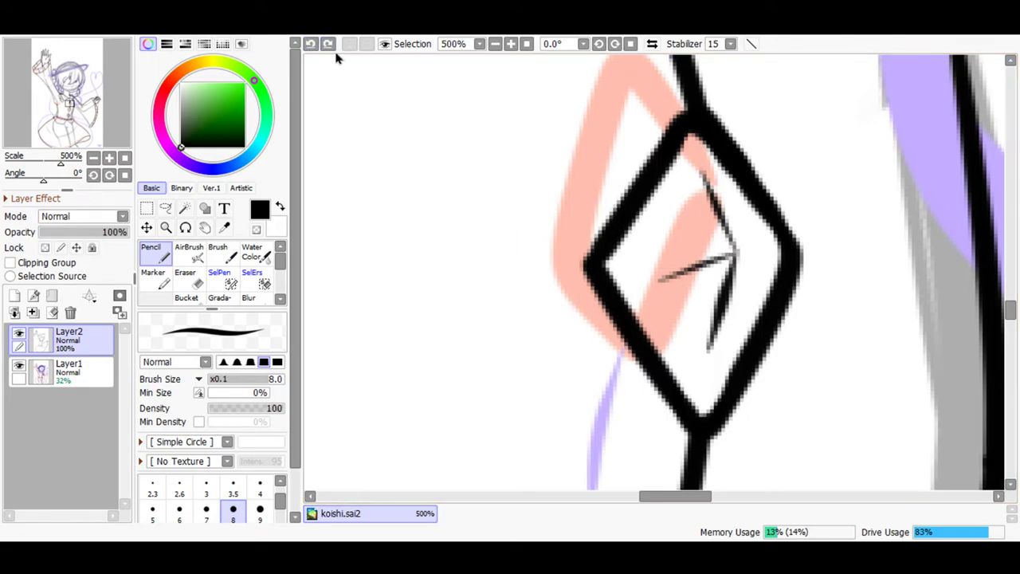
left_click(310, 44)
left_click_drag(734, 254, 651, 271)
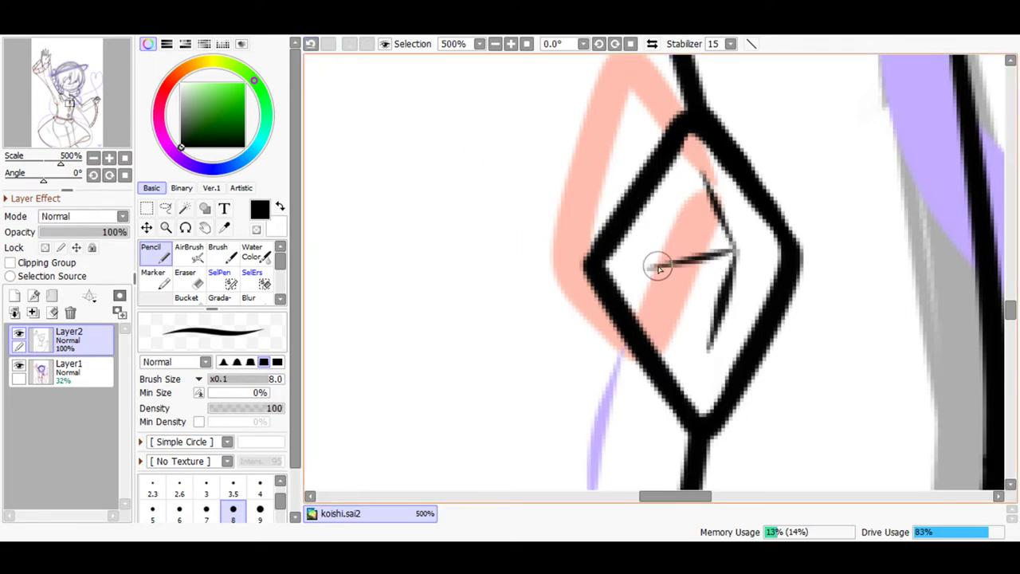
mouse_move(735, 253)
left_mouse_down()
mouse_move(769, 241)
mouse_move(757, 249)
left_mouse_up()
left_click(311, 44)
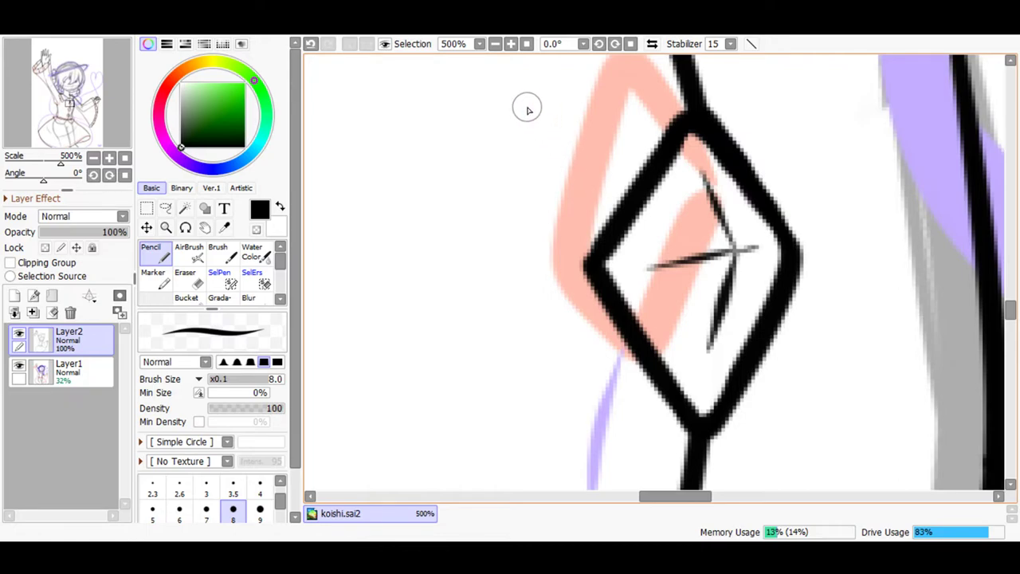
- Examine the three inked diamond buttons against the whole figure and the collar area at several scales
left_click(495, 44)
left_click(495, 44)
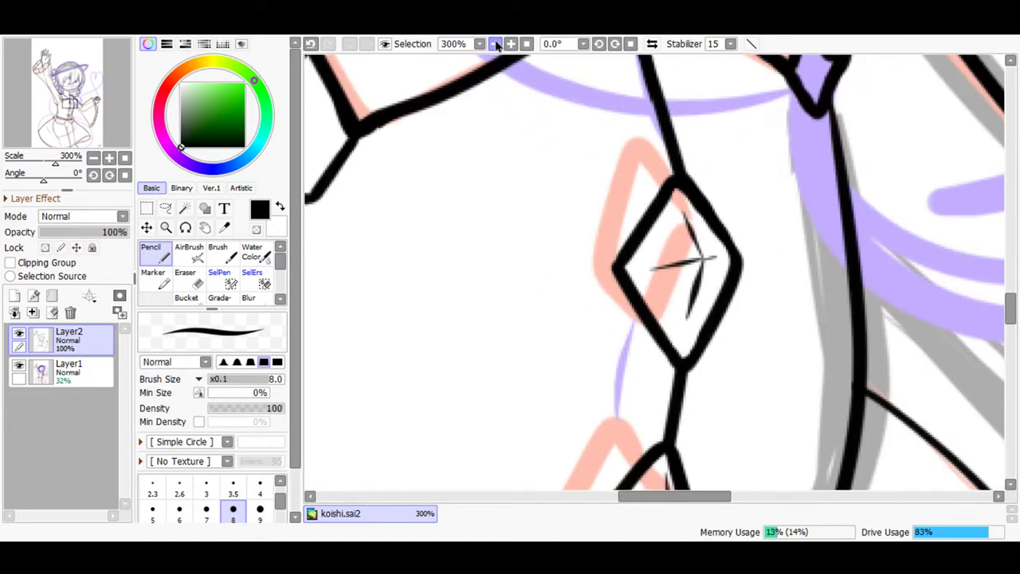
left_click(495, 44)
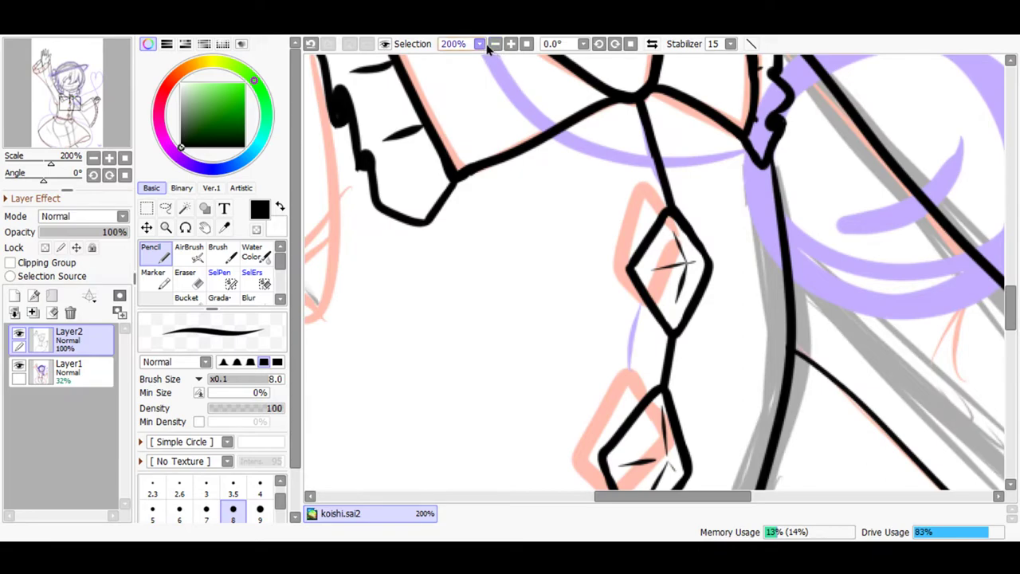
left_click(495, 44)
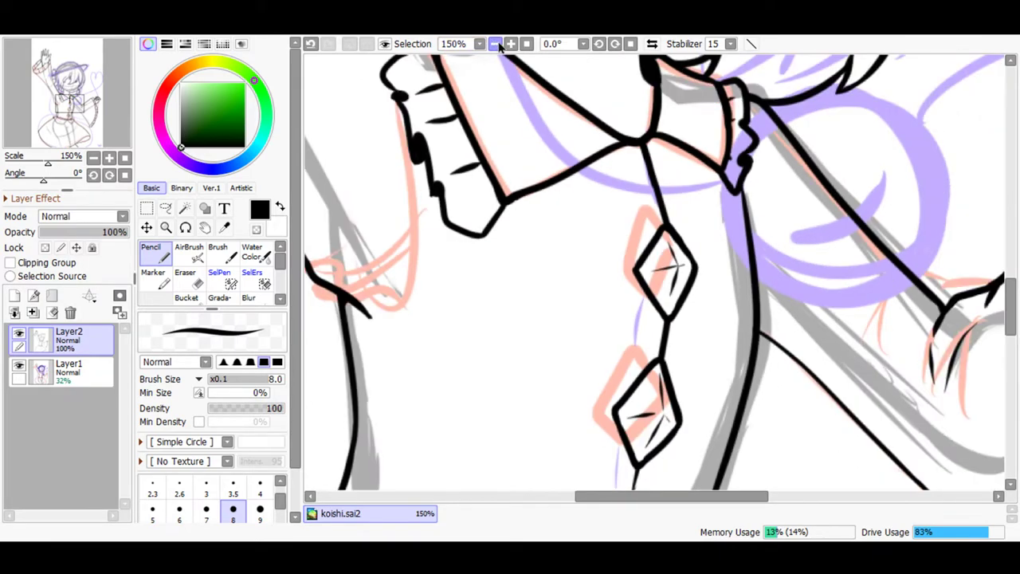
left_click(526, 44)
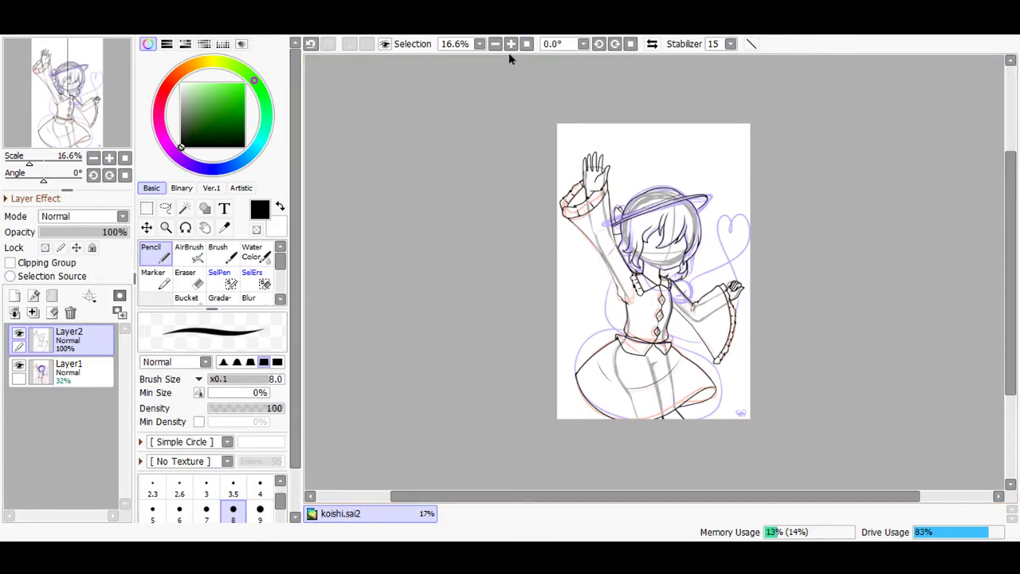
left_click(511, 44)
left_click(510, 44)
left_click(510, 44)
left_click(511, 44)
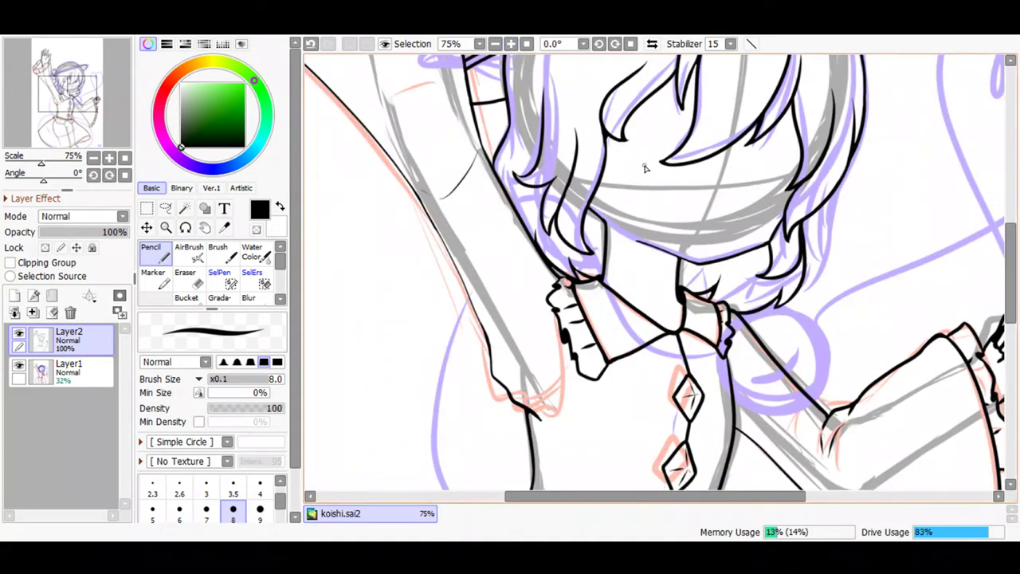
left_click_drag(1008, 317, 1009, 339)
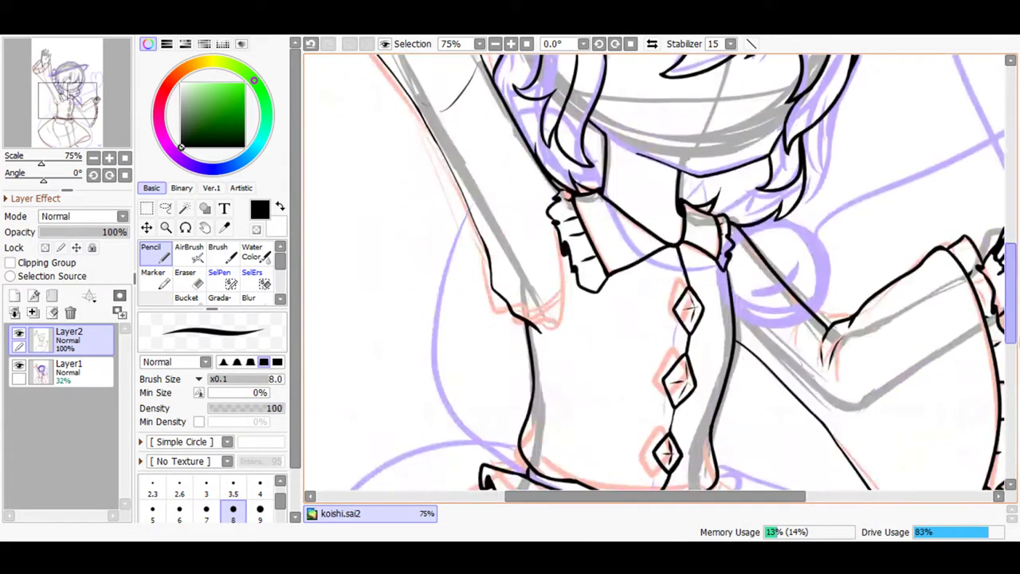
left_click(510, 44)
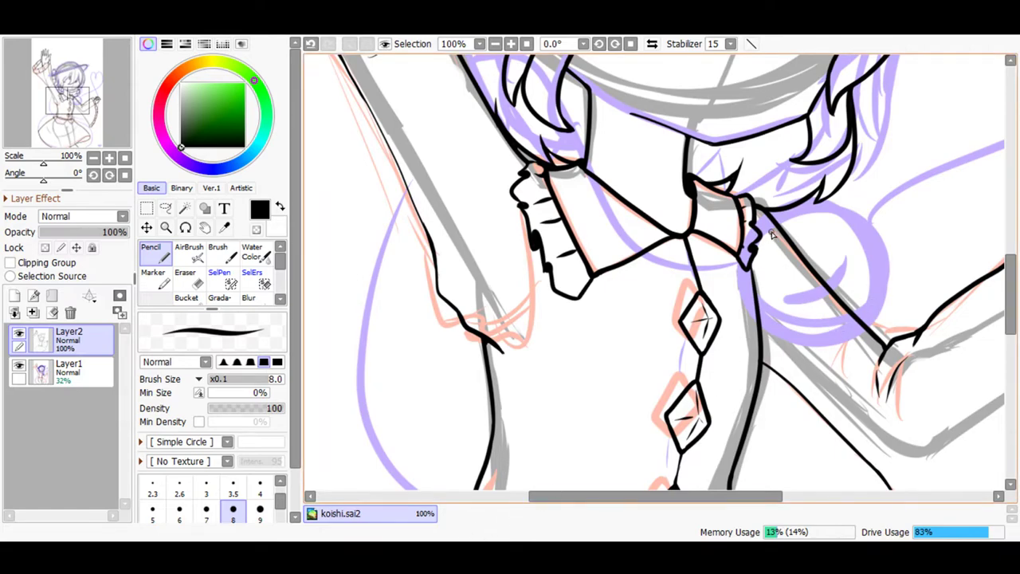
- Lower Layer2's opacity to 61% and add a new empty layer above it for the round ornament
mouse_move(795, 204)
left_mouse_down()
mouse_move(884, 289)
mouse_move(850, 351)
mouse_move(786, 354)
mouse_move(738, 307)
left_mouse_up()
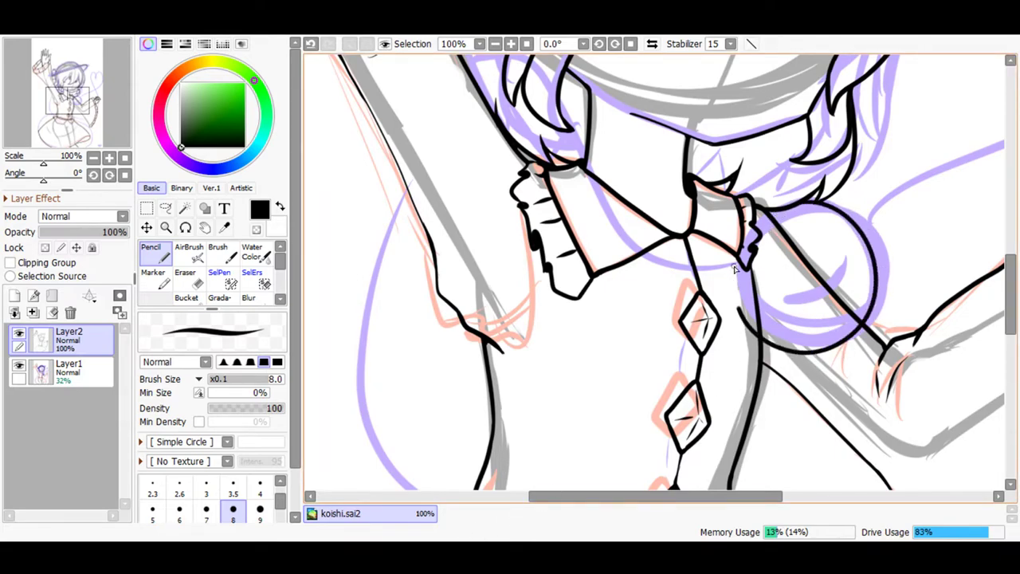
left_click(310, 44)
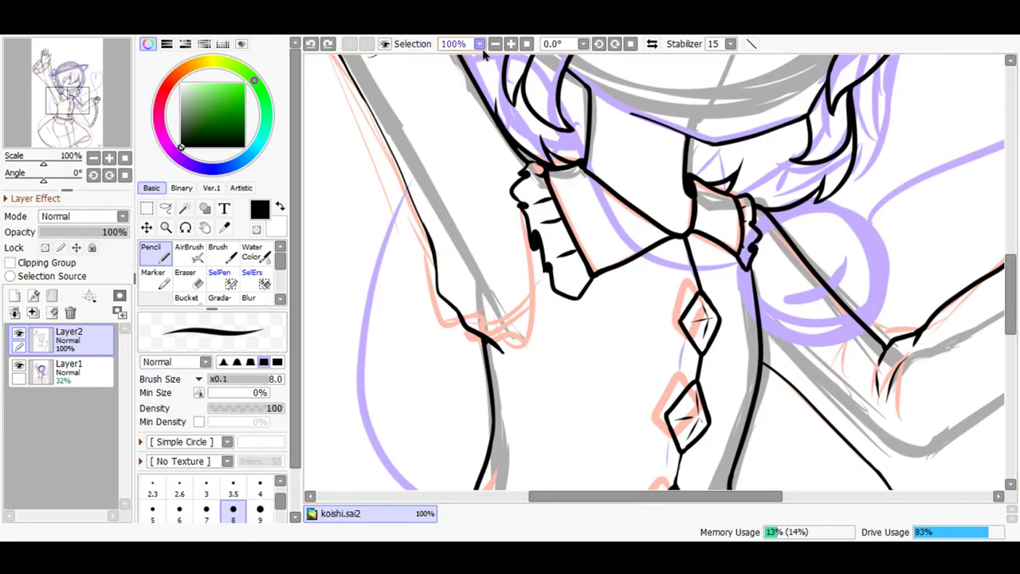
left_click(510, 43)
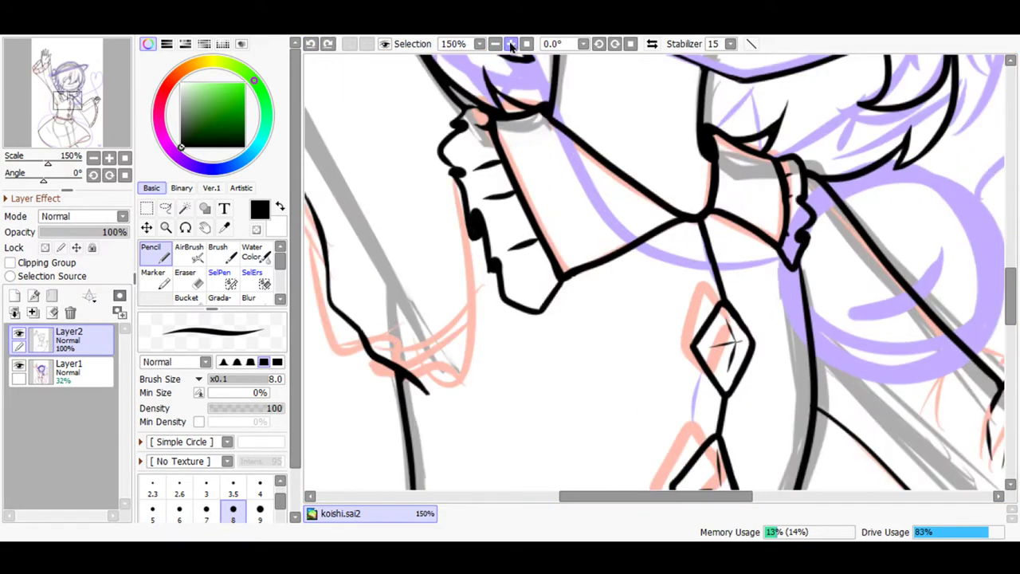
left_click(83, 232)
left_click(14, 303)
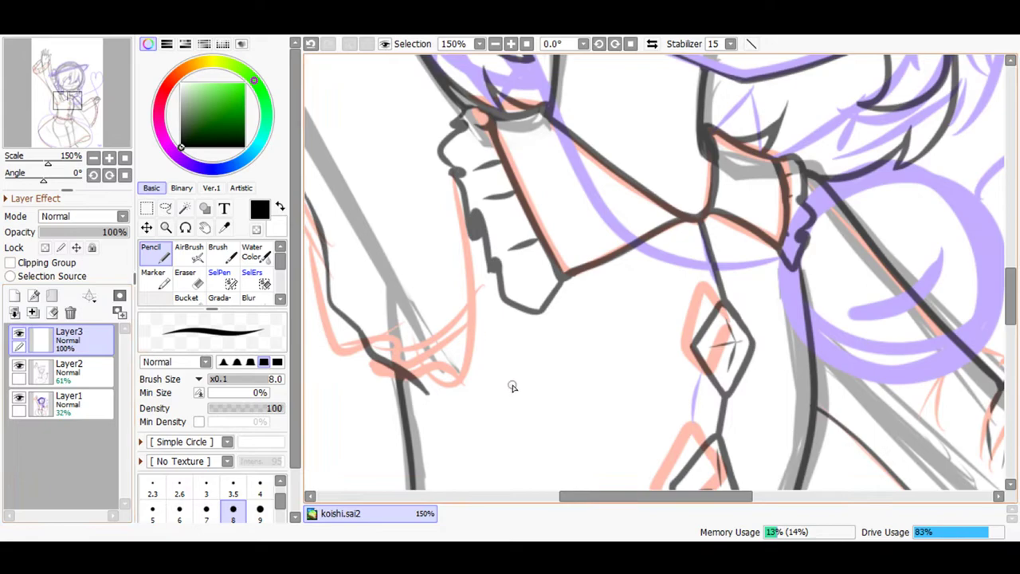
- Try to ink the round ornament's outline on Layer3 over the purple sketch circle beside the collar
left_click_drag(558, 497, 638, 496)
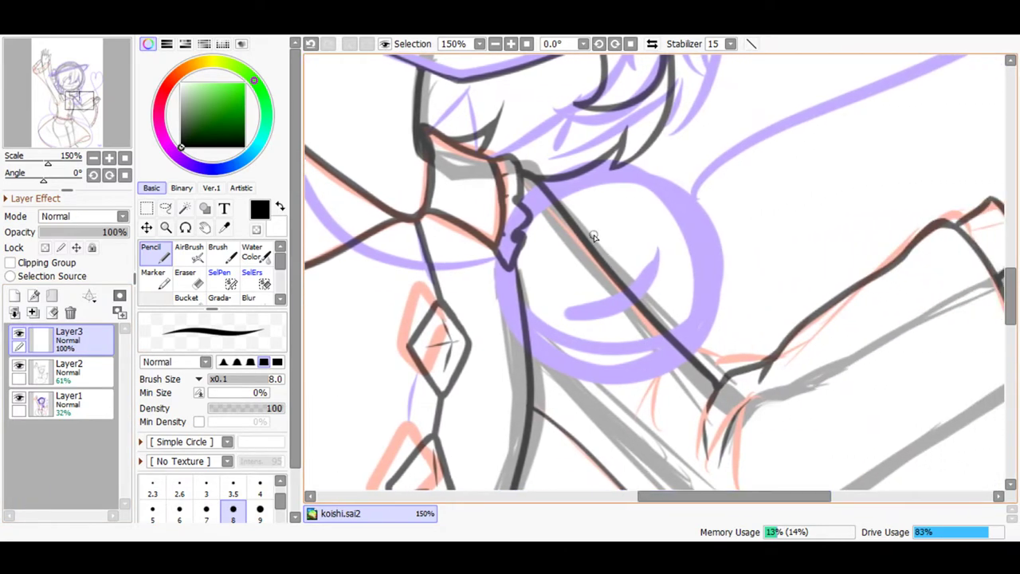
left_click(510, 44)
mouse_move(624, 134)
left_mouse_down()
mouse_move(697, 293)
mouse_move(629, 366)
mouse_move(517, 374)
mouse_move(453, 333)
mouse_move(445, 261)
mouse_move(470, 188)
mouse_move(523, 131)
mouse_move(613, 128)
left_mouse_up()
left_click(312, 44)
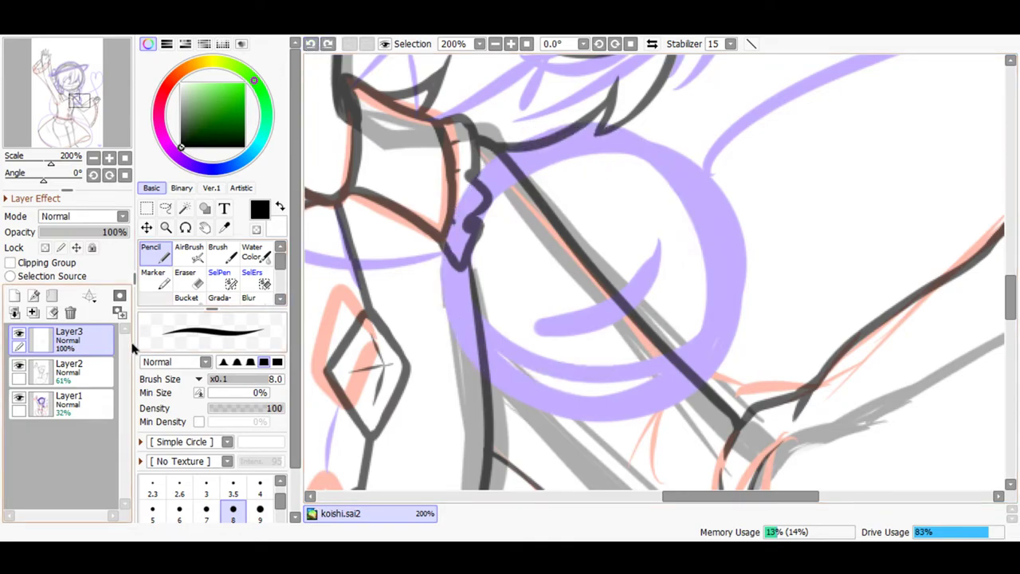
- Lower Layer2's opacity to 29% and make Layer3 the active layer again
left_click(72, 368)
left_click_drag(84, 232, 64, 232)
left_click(74, 342)
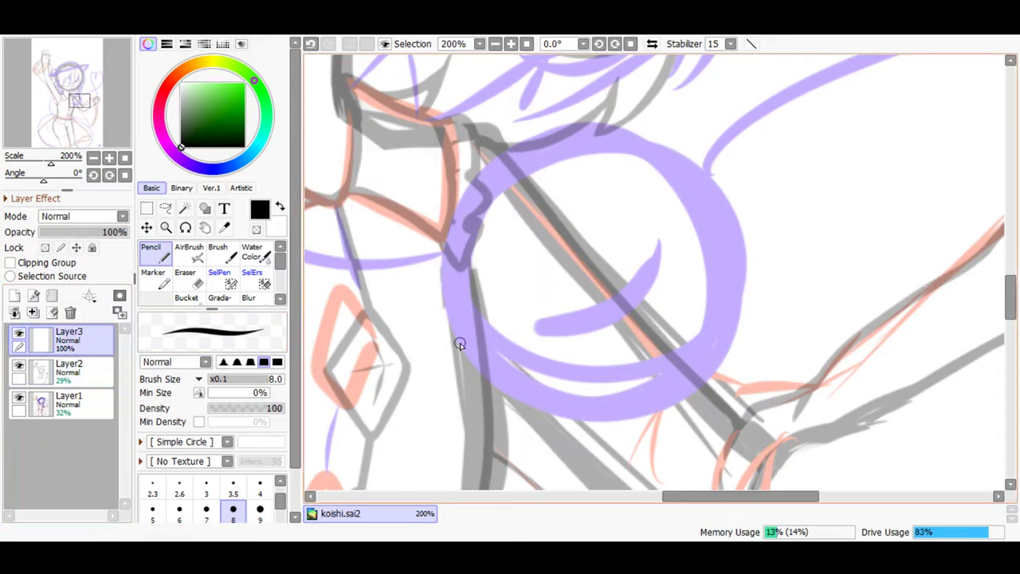
- Ink a clean black circle on Layer3 over the purple sketch circle, redrawing it until it is evenly round
mouse_move(572, 125)
left_mouse_down()
mouse_move(712, 243)
mouse_move(668, 359)
mouse_move(557, 398)
mouse_move(435, 343)
mouse_move(444, 231)
mouse_move(573, 151)
mouse_move(640, 119)
mouse_move(733, 200)
mouse_move(717, 341)
mouse_move(581, 402)
mouse_move(472, 341)
mouse_move(464, 246)
mouse_move(501, 173)
mouse_move(558, 127)
left_mouse_up()
left_click(311, 44)
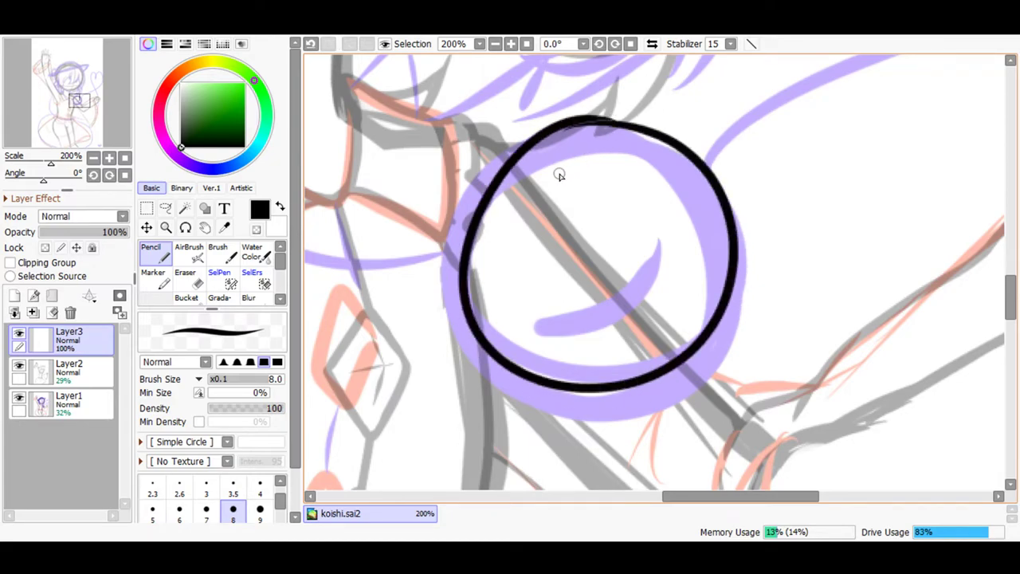
left_click(311, 44)
mouse_move(662, 117)
left_mouse_down()
mouse_move(742, 216)
mouse_move(724, 342)
mouse_move(573, 393)
mouse_move(488, 338)
mouse_move(478, 224)
mouse_move(522, 136)
mouse_move(617, 109)
mouse_move(561, 120)
mouse_move(693, 152)
mouse_move(740, 275)
mouse_move(677, 387)
mouse_move(539, 400)
mouse_move(461, 336)
mouse_move(458, 244)
mouse_move(496, 173)
mouse_move(596, 171)
left_mouse_up()
key("ctrl+z")
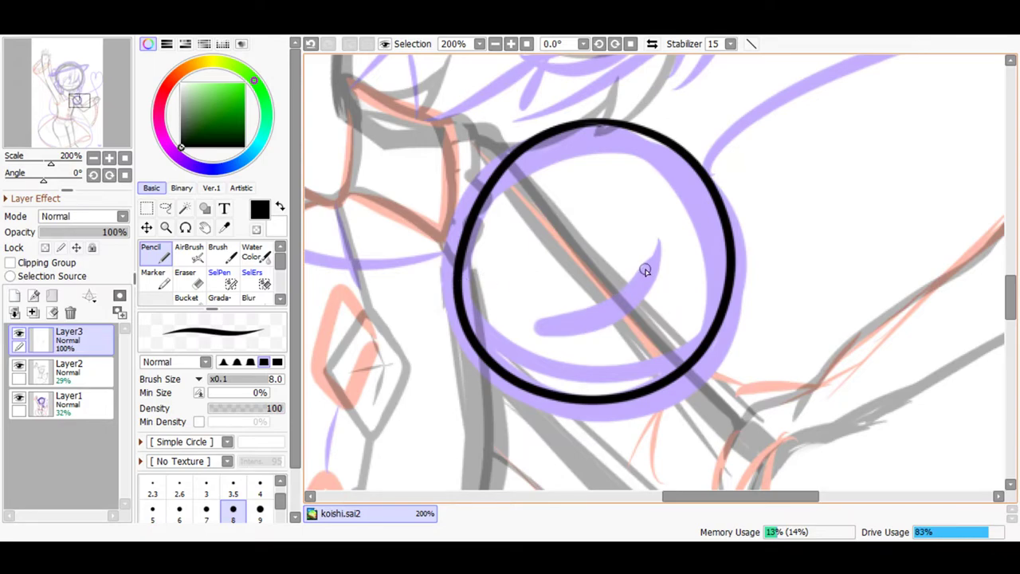
- Try to ink the closed-eye curve inside the circle, first with the existing stabilizer setting, then with the stabilizer at 0
mouse_move(661, 257)
left_mouse_down()
mouse_move(587, 335)
mouse_move(537, 330)
left_mouse_up()
left_click(311, 44)
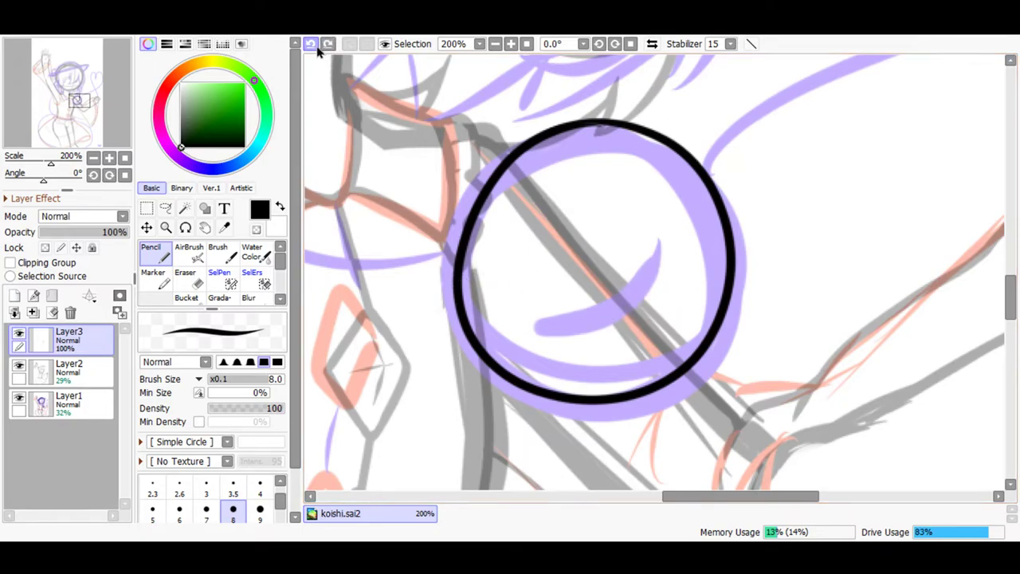
left_click(511, 44)
mouse_move(664, 279)
left_mouse_down()
mouse_move(592, 329)
mouse_move(529, 349)
mouse_move(475, 360)
left_mouse_up()
left_click(311, 43)
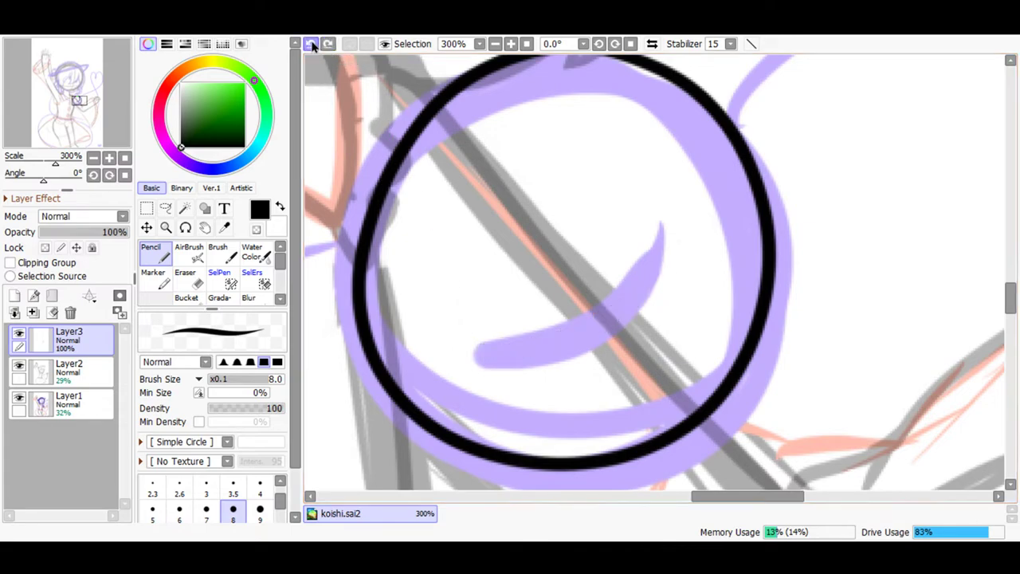
left_click_drag(715, 44, 715, 60)
mouse_move(680, 233)
left_mouse_down()
mouse_move(664, 295)
mouse_move(594, 347)
mouse_move(506, 356)
left_mouse_up()
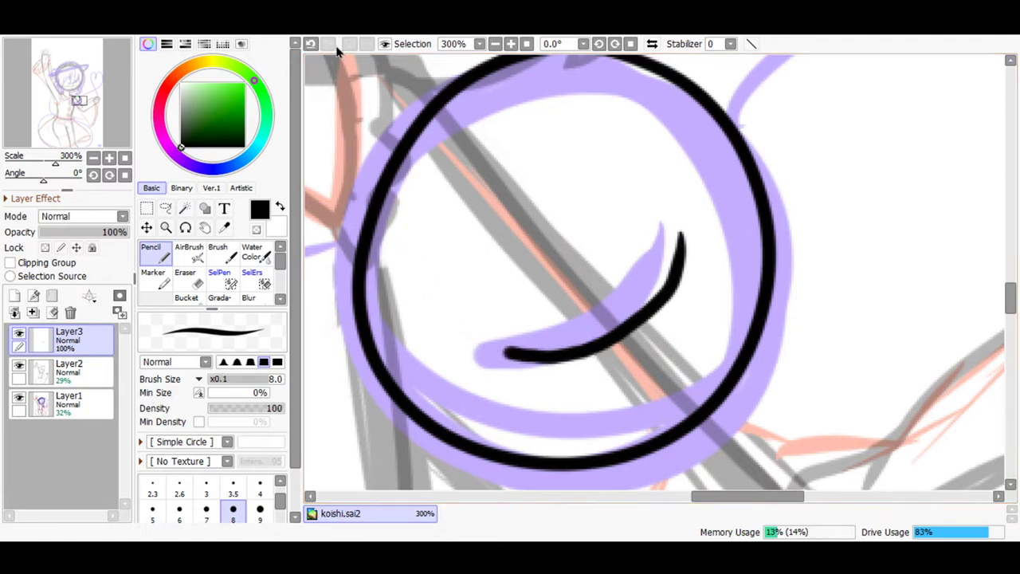
left_click(310, 44)
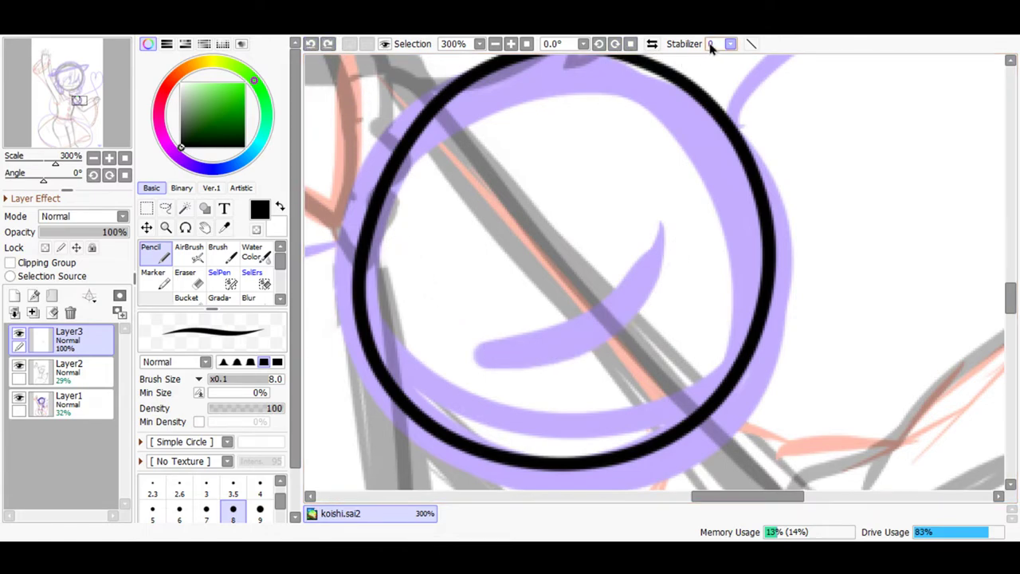
- Set the stabilizer to 10 and ink the closed-eye curve inside the circle, following the purple sketch
key("8")
key("Down")
key("Down")
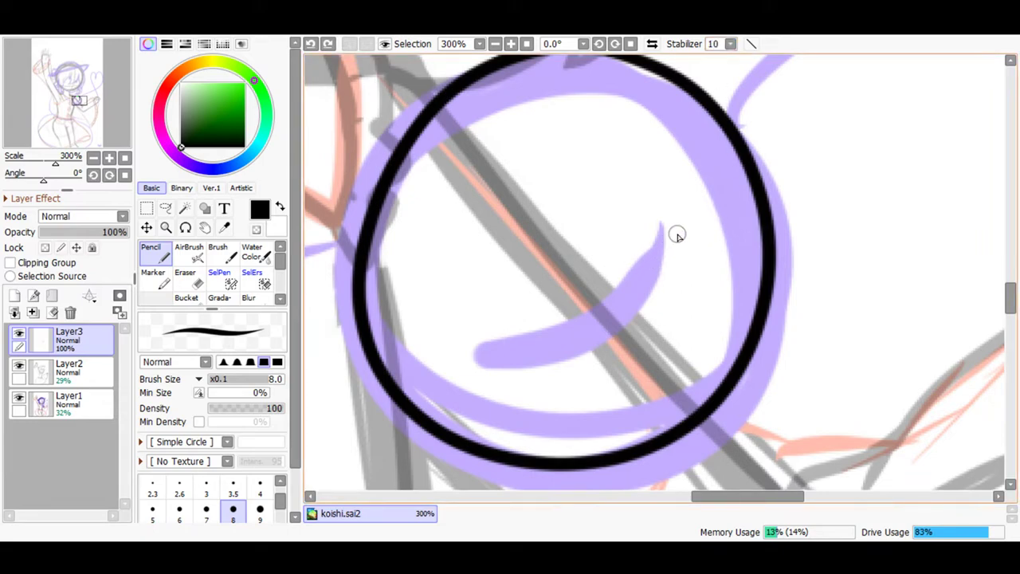
mouse_move(686, 233)
left_mouse_down()
mouse_move(613, 344)
mouse_move(502, 379)
mouse_move(483, 372)
mouse_move(548, 355)
mouse_move(650, 298)
mouse_move(689, 241)
left_mouse_up()
key("ctrl+z")
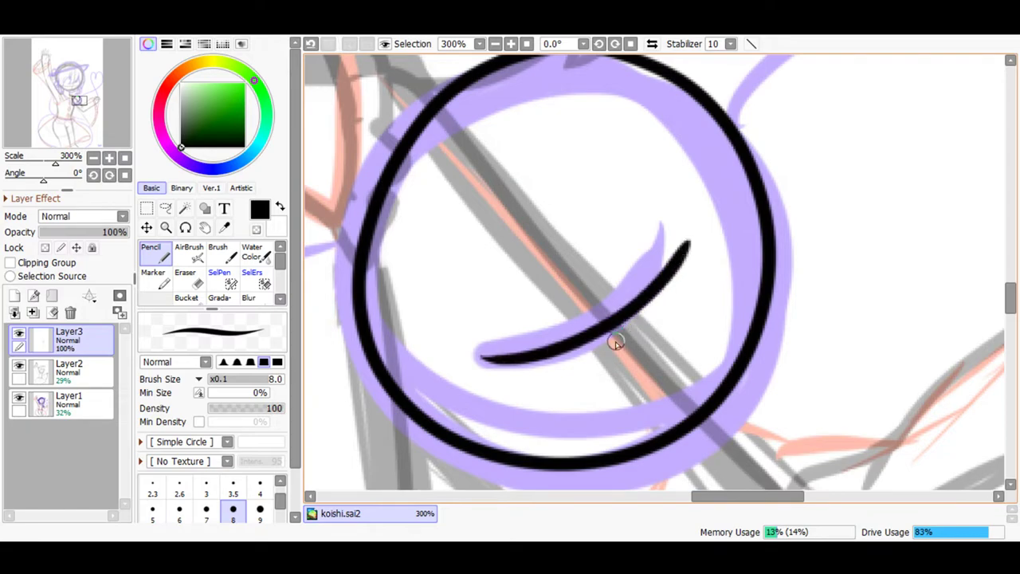
left_click(311, 44)
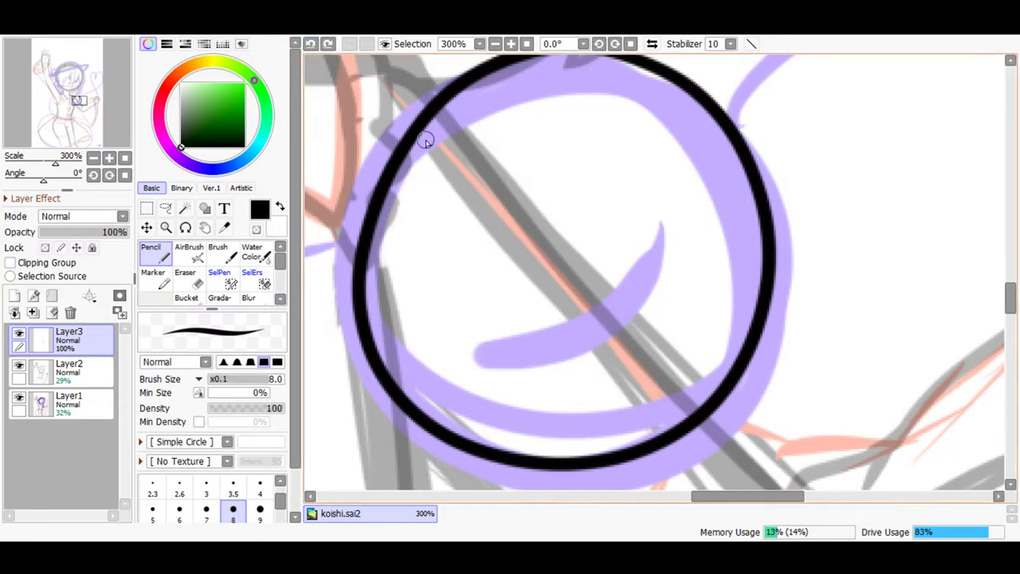
mouse_move(679, 253)
left_mouse_down()
mouse_move(612, 327)
mouse_move(543, 360)
mouse_move(506, 365)
left_mouse_up()
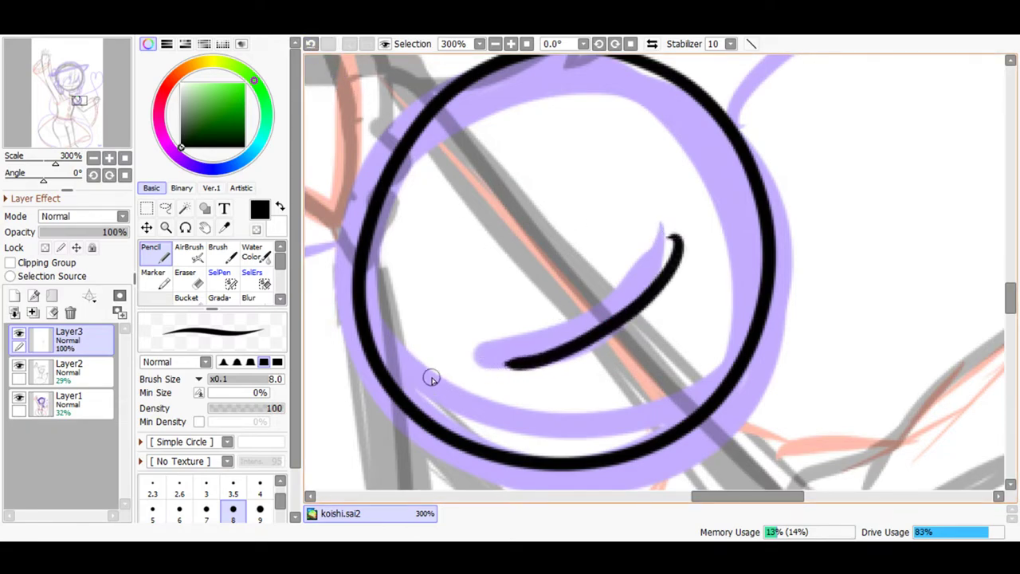
left_click(311, 44)
mouse_move(668, 237)
left_mouse_down()
mouse_move(608, 326)
mouse_move(502, 362)
mouse_move(469, 359)
left_mouse_up()
left_click(185, 272)
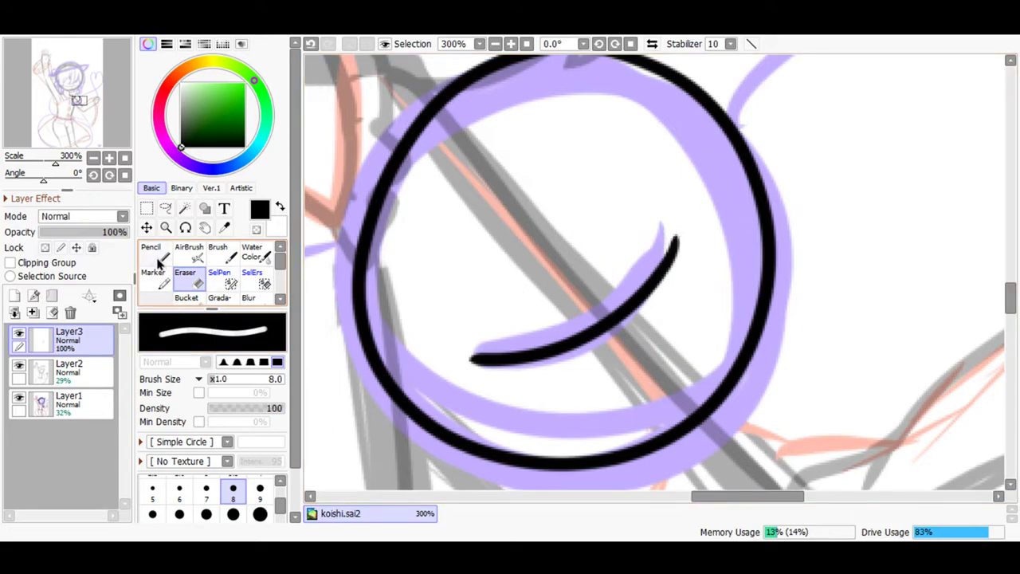
- Try to ink short eyelashes along the closed-eye curve with the Pencil and the stabilizer at 15
left_click(153, 253)
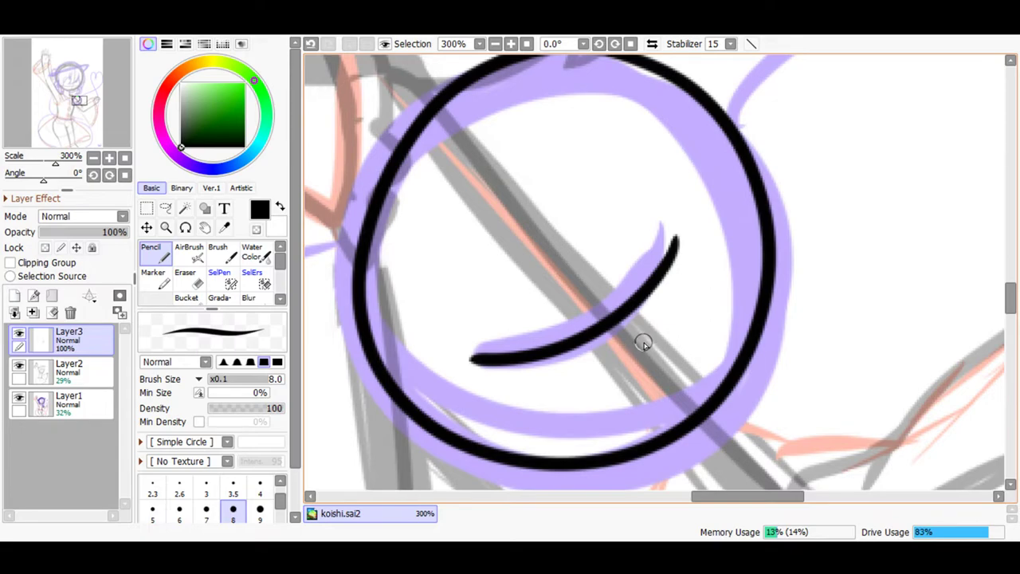
left_click_drag(650, 274, 645, 250)
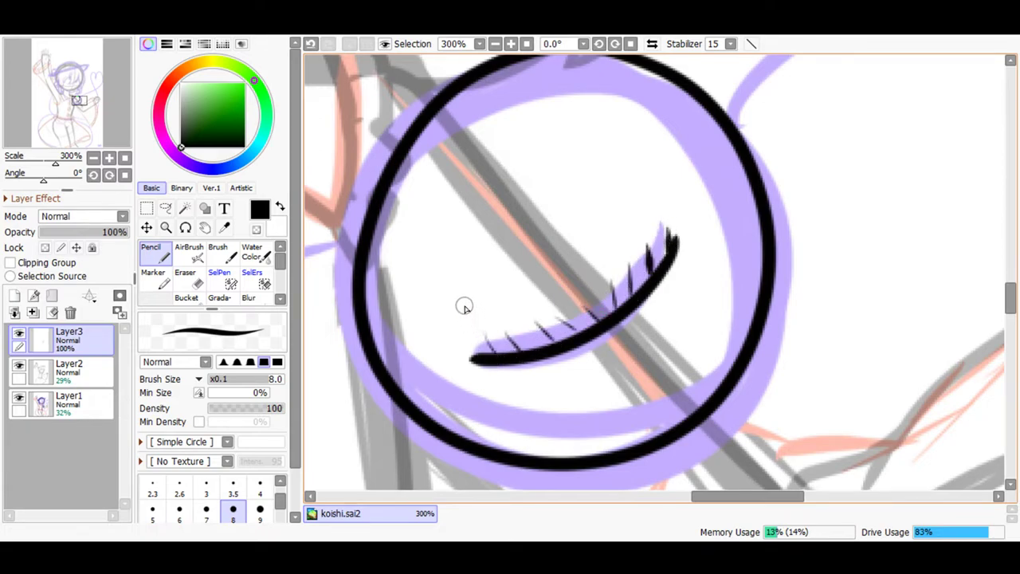
left_click(312, 45)
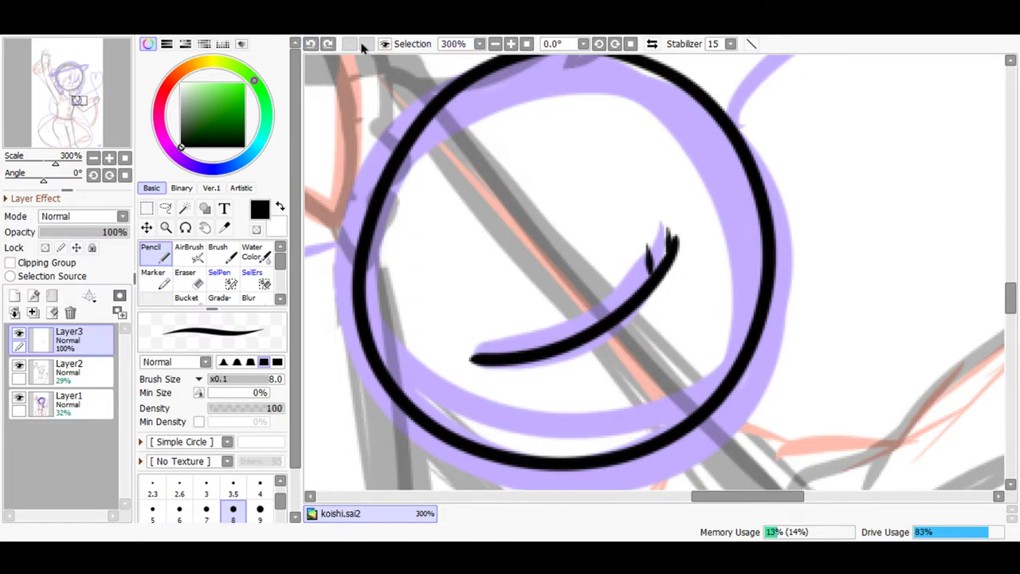
left_click(311, 45)
left_click(312, 44)
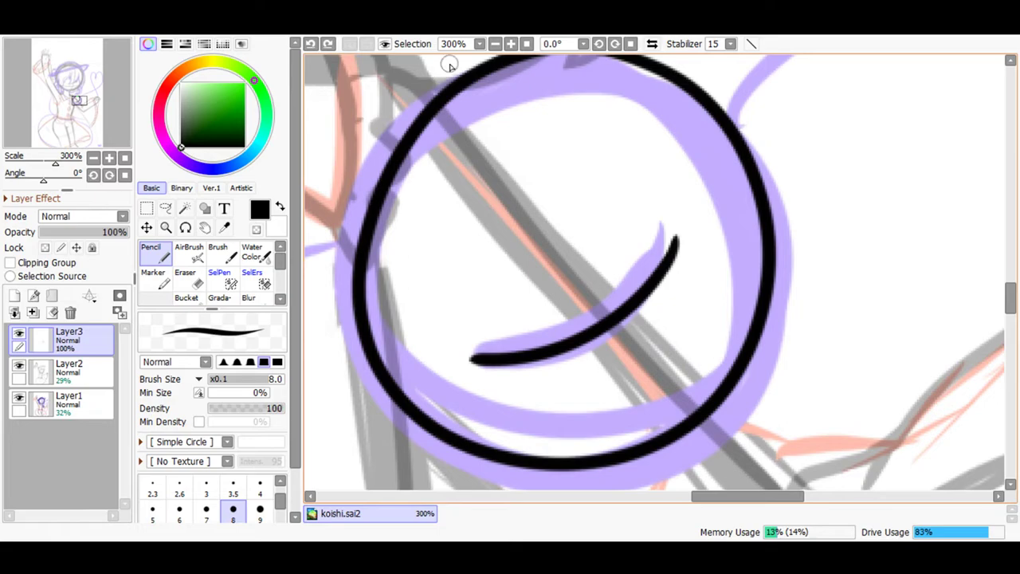
- Try to ink the cord running from the circle up along the purple heart-shaped loop
left_click(495, 44)
left_click(495, 43)
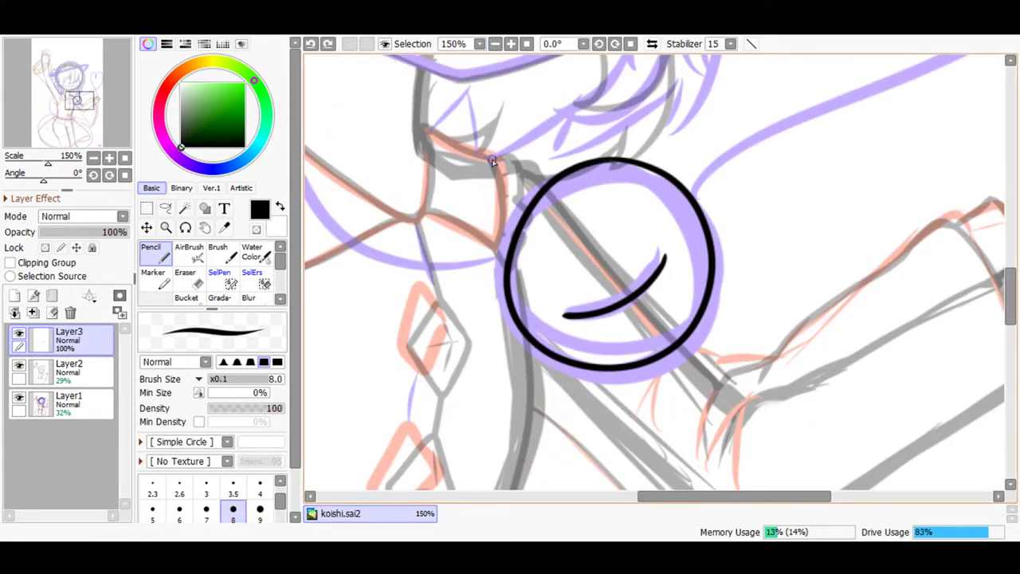
left_click(495, 44)
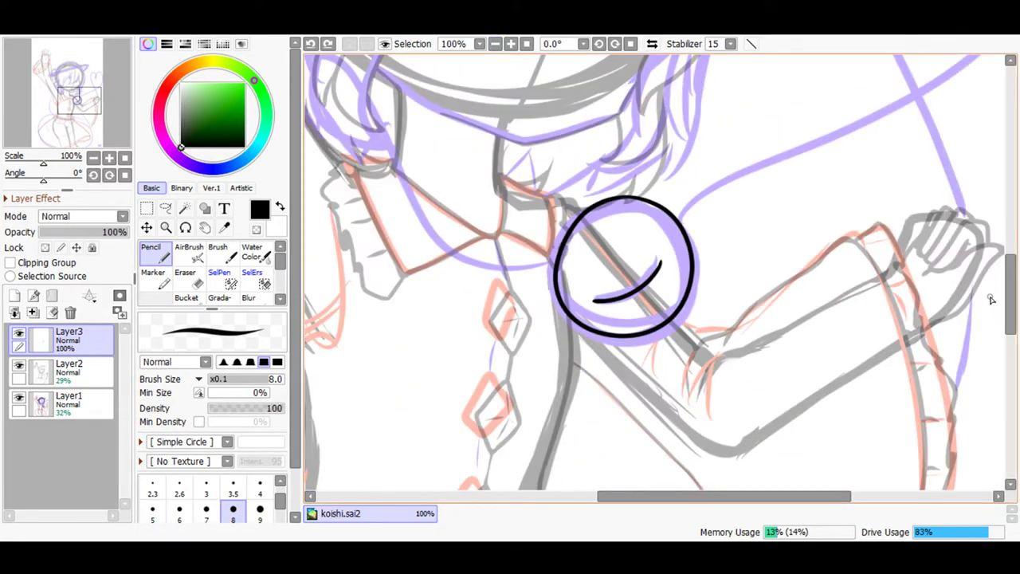
scroll(989, 298, "up", 5)
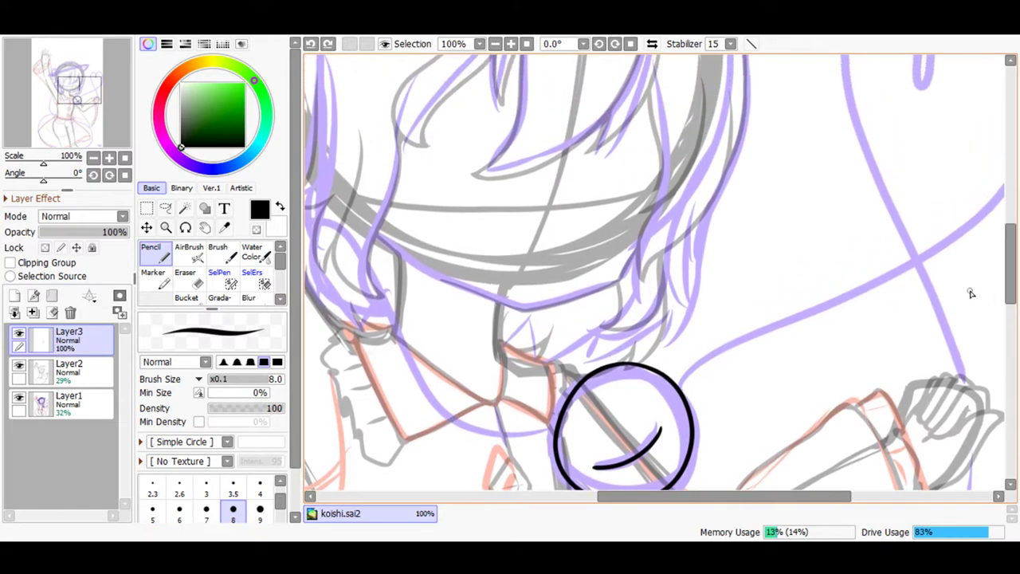
left_click_drag(684, 488, 724, 488)
mouse_move(573, 374)
left_mouse_down()
mouse_move(755, 300)
mouse_move(923, 154)
mouse_move(929, 68)
left_mouse_up()
left_click(311, 43)
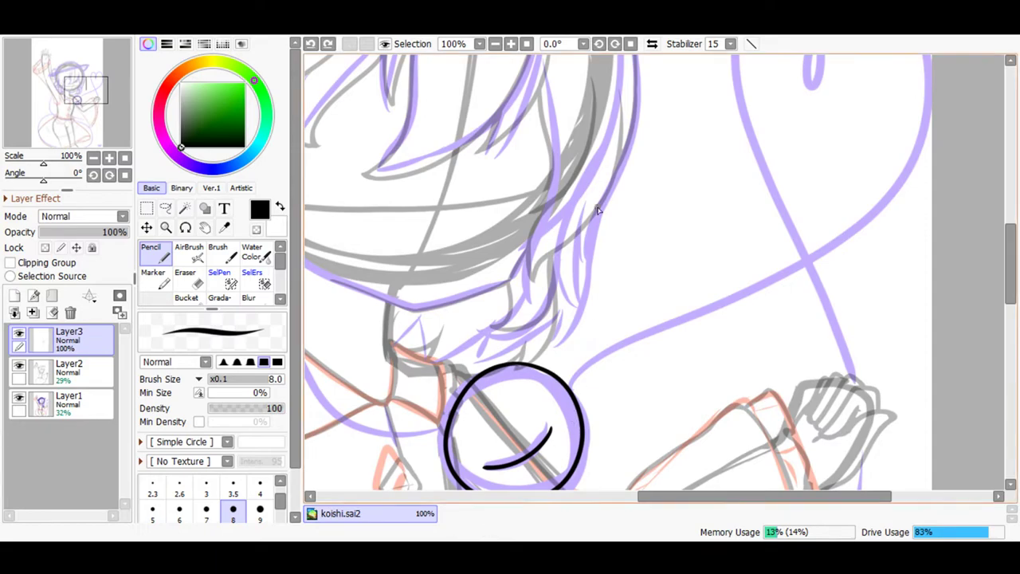
- Select Layer2 with the Eraser active and raise the layer's opacity to 67%
left_click(495, 43)
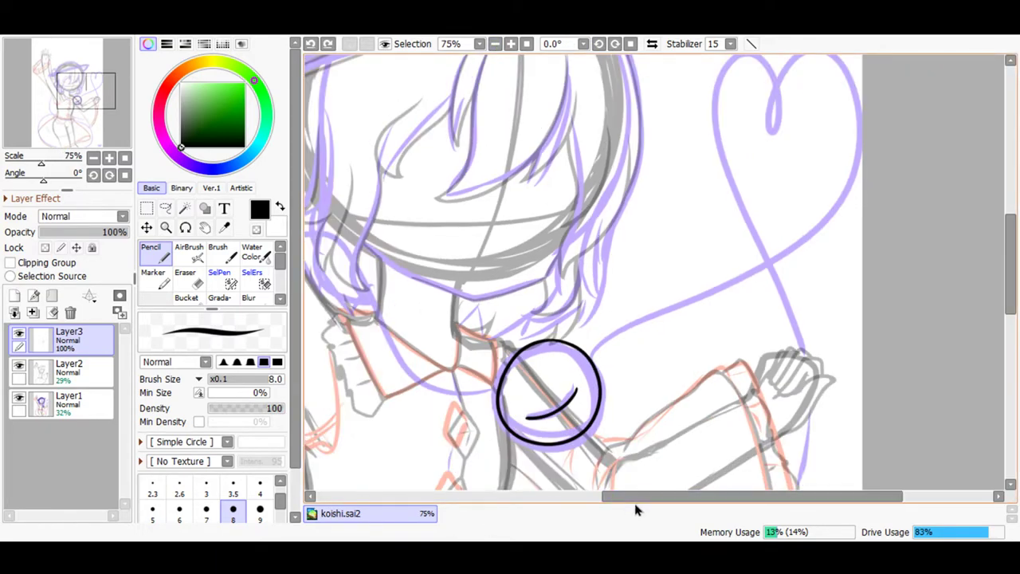
left_click(598, 497)
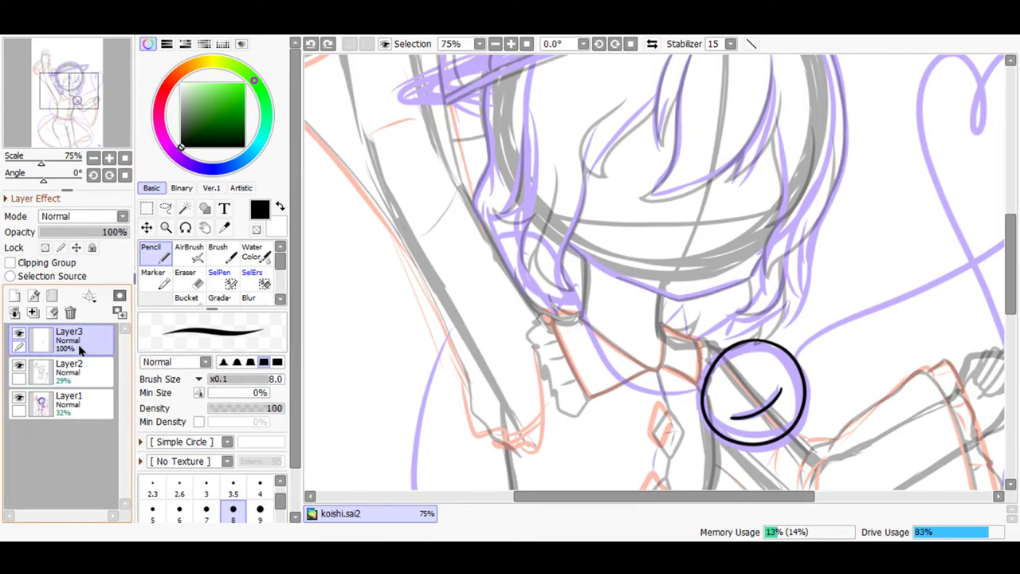
left_click(66, 371)
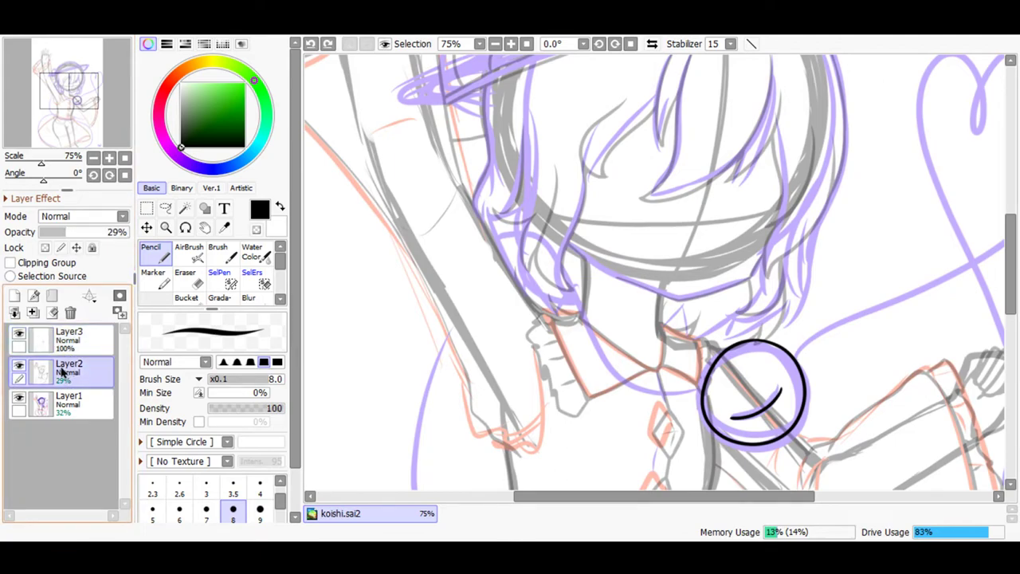
left_click(189, 296)
left_click(186, 274)
left_click(511, 43)
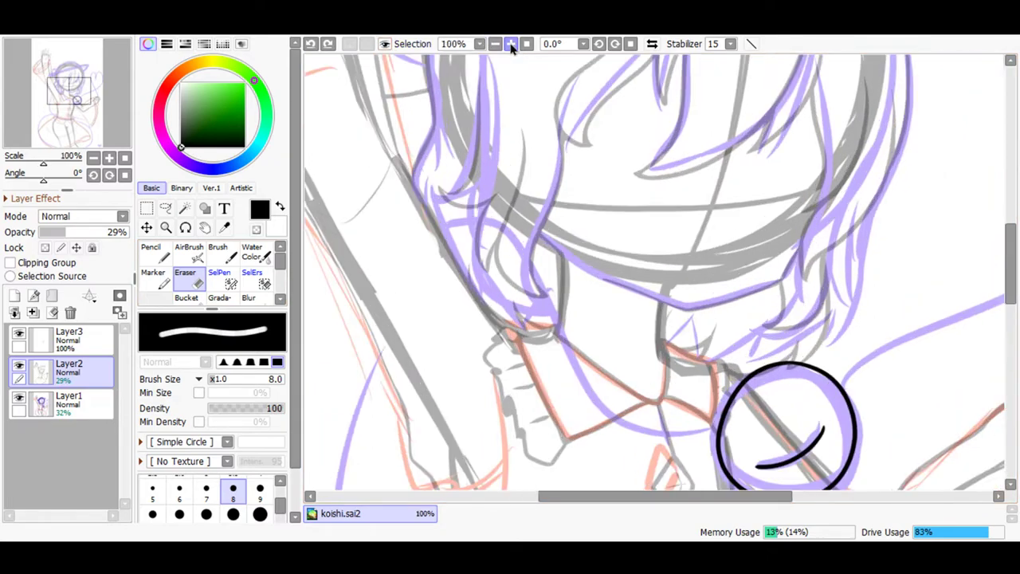
left_click(510, 43)
left_click(510, 43)
scroll(1011, 269, "down", 5)
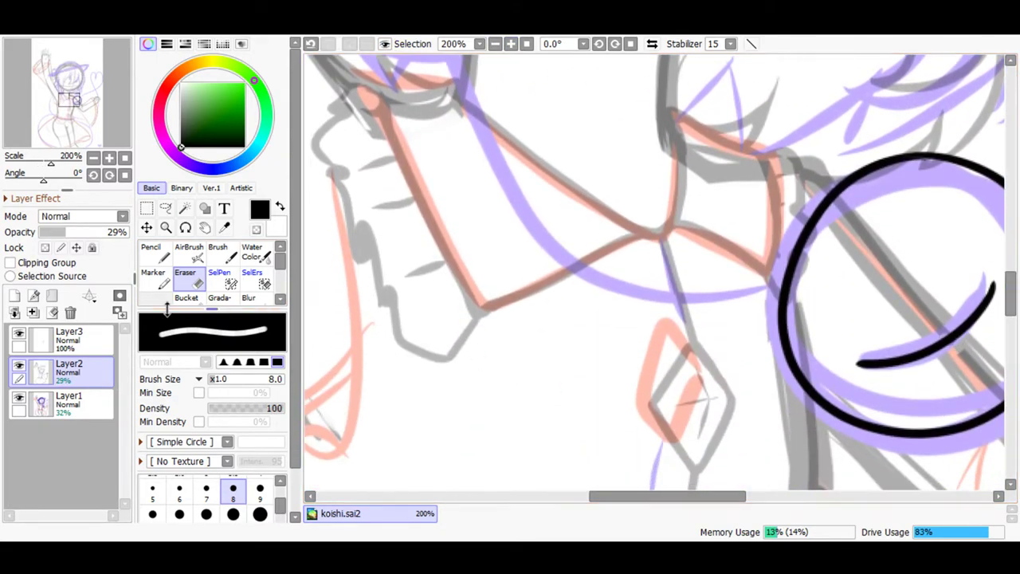
left_click(101, 231)
left_click_drag(629, 495, 674, 495)
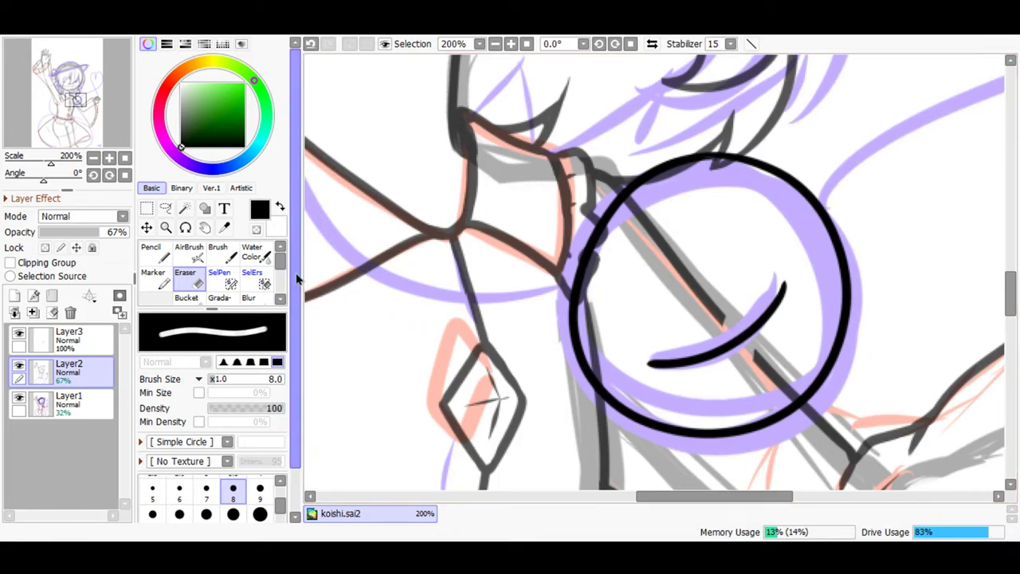
- Set the Eraser to size 12 and erase the clothing lines crossing the inside of the round closed-eye ornament
left_click(259, 492)
left_click(178, 514)
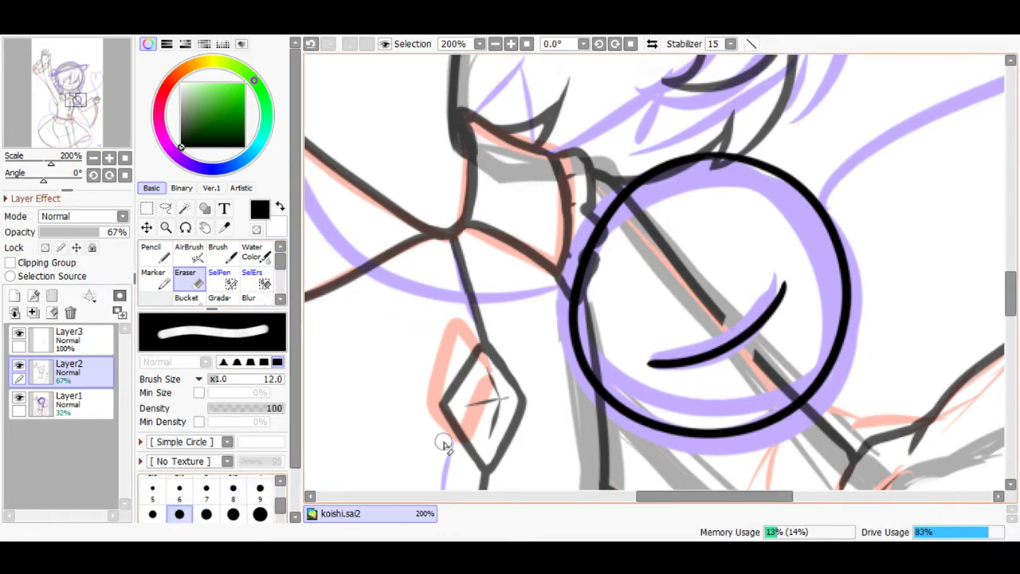
left_click_drag(670, 259, 697, 287)
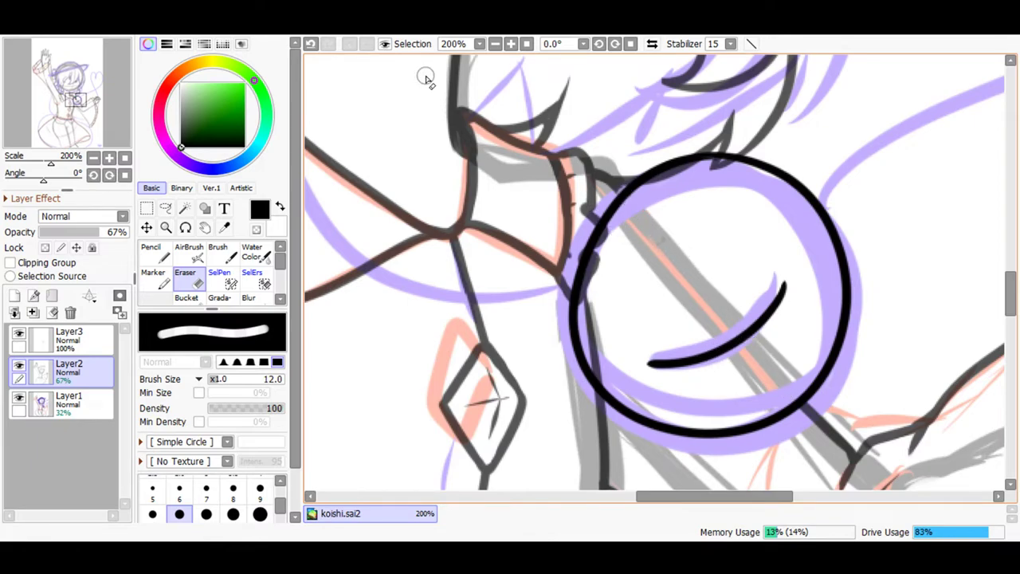
left_click(311, 43)
left_click(511, 44)
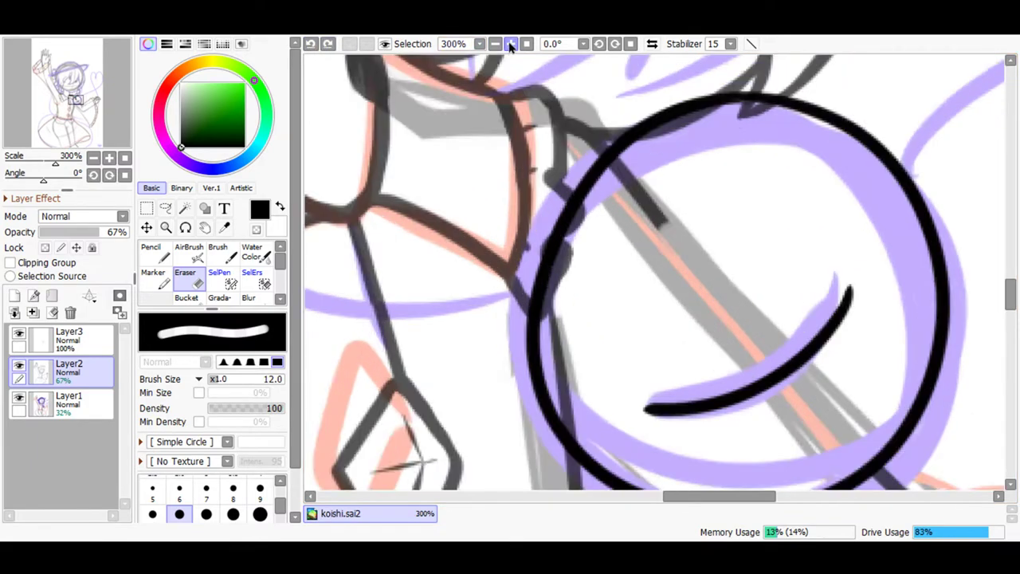
left_click(511, 44)
mouse_move(629, 148)
left_mouse_down()
mouse_move(620, 184)
mouse_move(604, 132)
left_mouse_up()
mouse_move(567, 211)
left_mouse_down()
mouse_move(534, 262)
mouse_move(517, 376)
mouse_move(514, 323)
mouse_move(566, 224)
left_mouse_up()
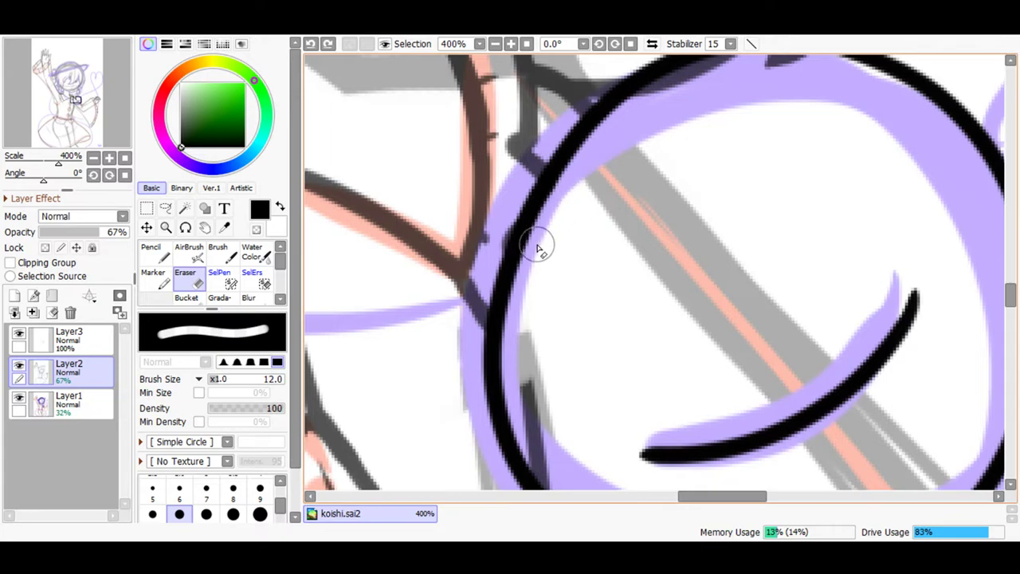
mouse_move(525, 384)
left_mouse_down()
mouse_move(532, 453)
mouse_move(542, 430)
left_mouse_up()
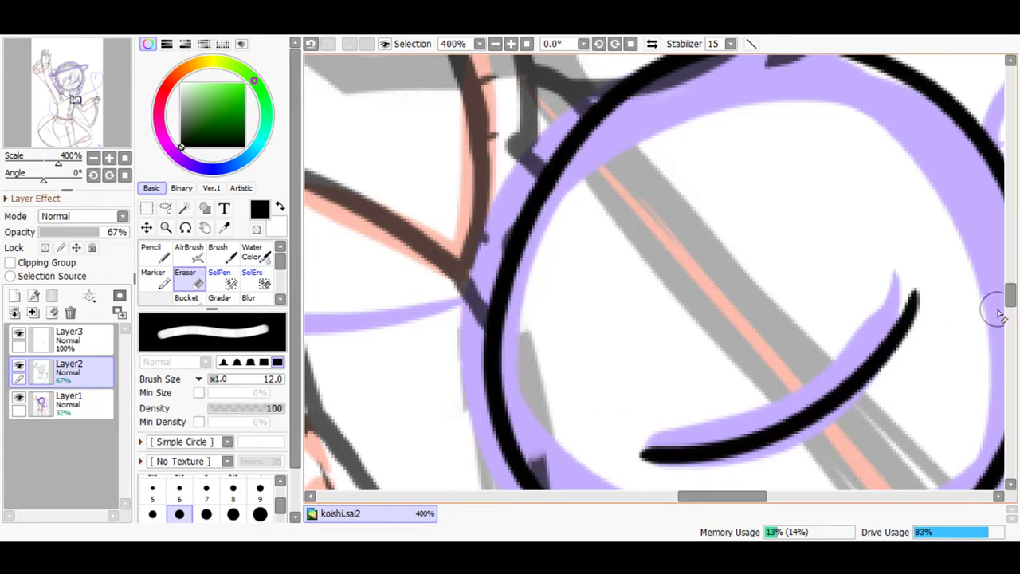
- Erase the remaining hair and clothing line bits along the inner edge of the ornament's circle
scroll(998, 315, "down", 3)
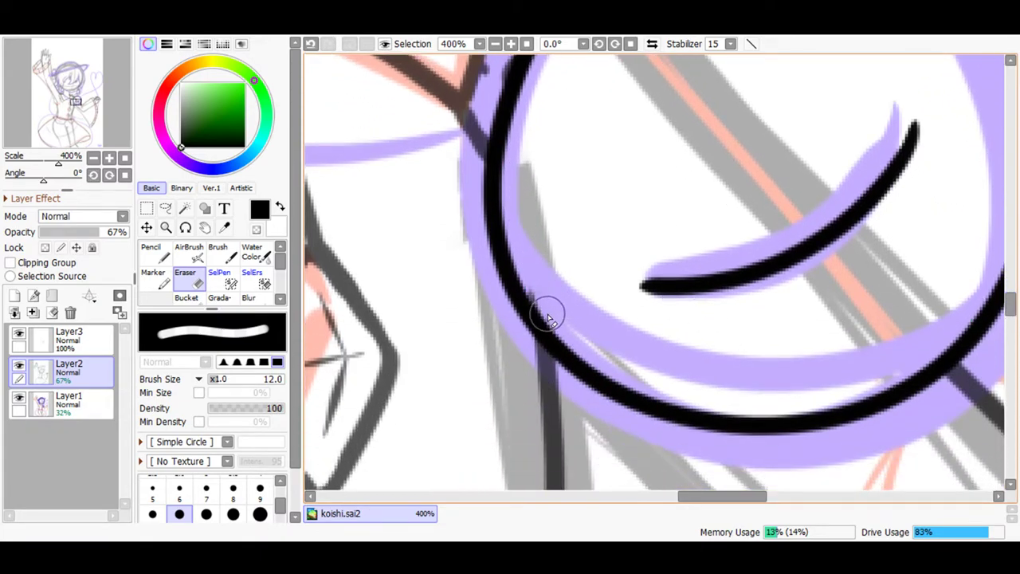
scroll(1004, 267, "up", 5)
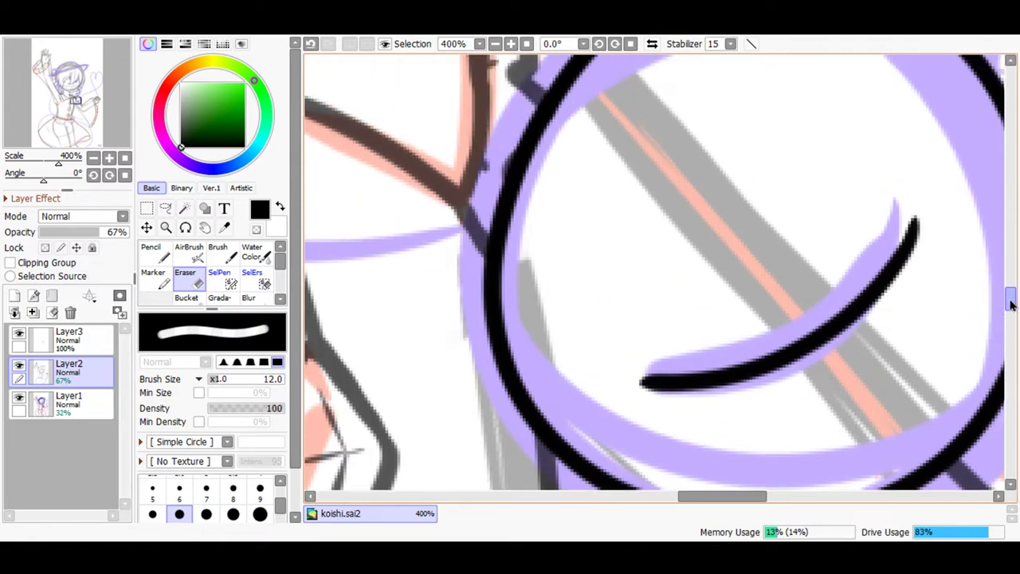
mouse_move(796, 205)
left_mouse_down()
mouse_move(751, 199)
mouse_move(799, 192)
left_mouse_up()
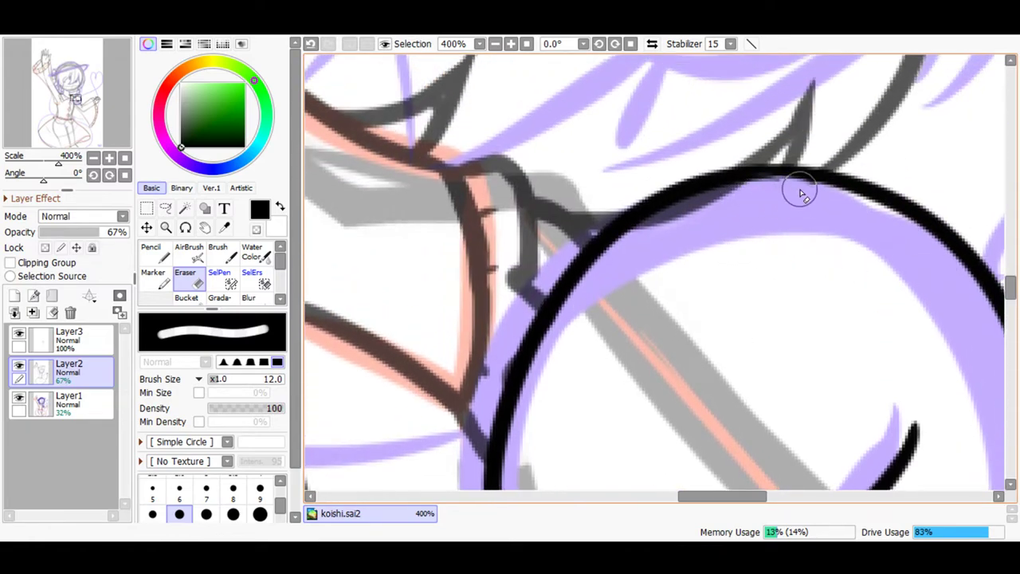
mouse_move(698, 223)
left_mouse_down()
mouse_move(709, 209)
mouse_move(656, 236)
mouse_move(651, 221)
mouse_move(753, 191)
left_mouse_up()
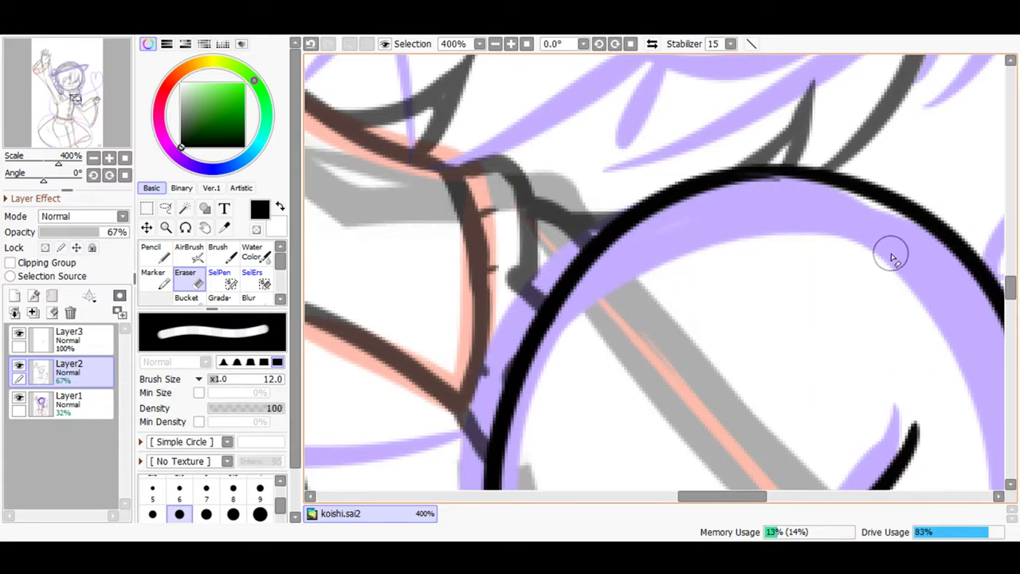
left_click_drag(1010, 288, 1013, 313)
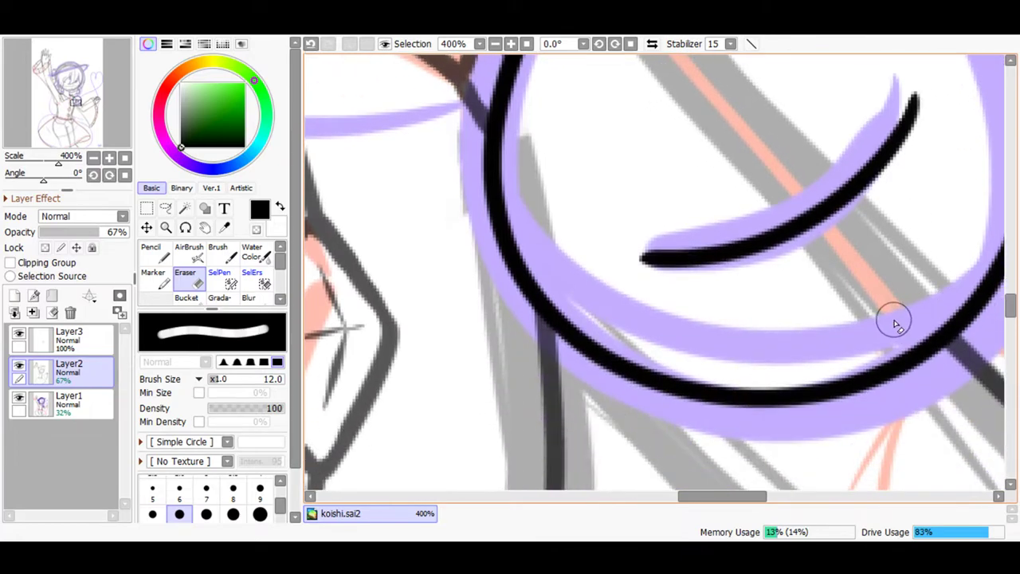
- Restore Layer2's opacity to 100% and merge Layer3 down into it, with the Pencil active
double_click(494, 44)
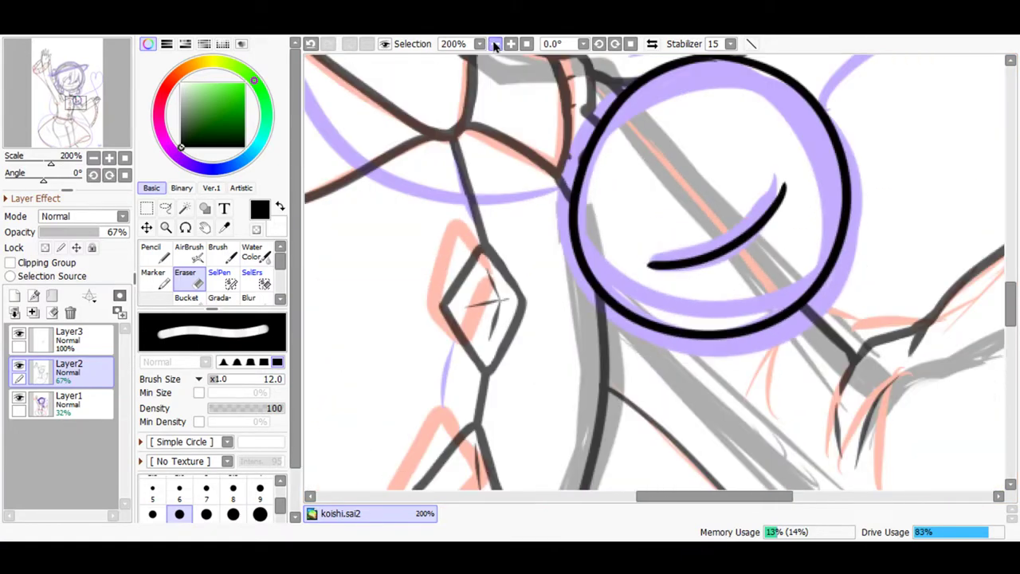
left_click(495, 44)
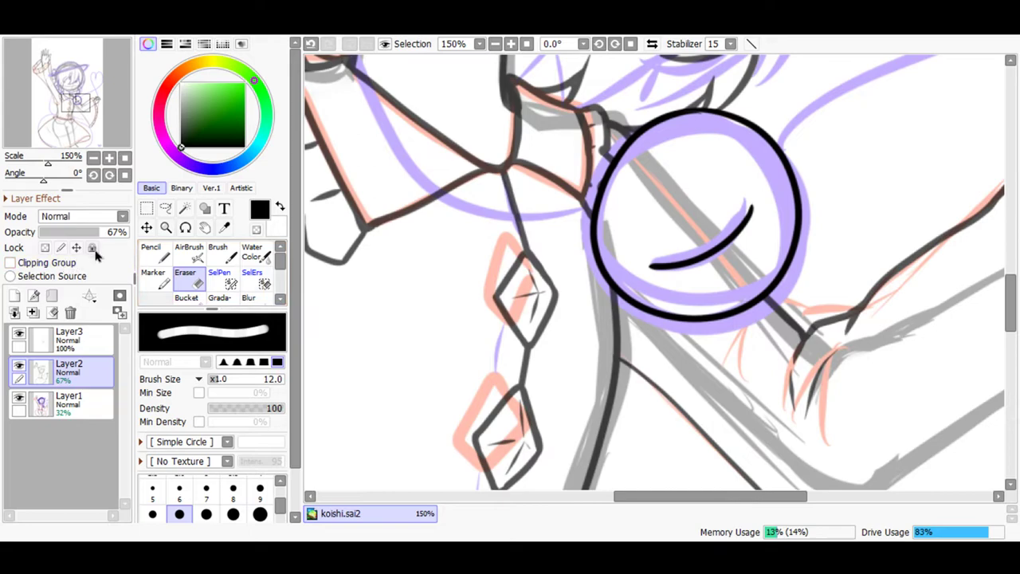
left_click_drag(116, 232, 129, 232)
left_click(80, 338)
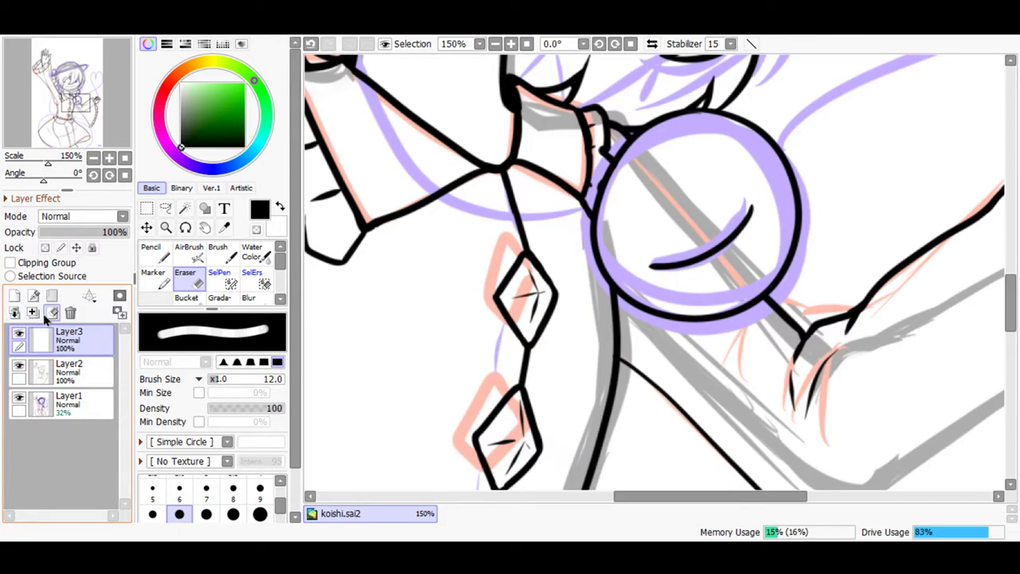
left_click(78, 373)
left_click(73, 339)
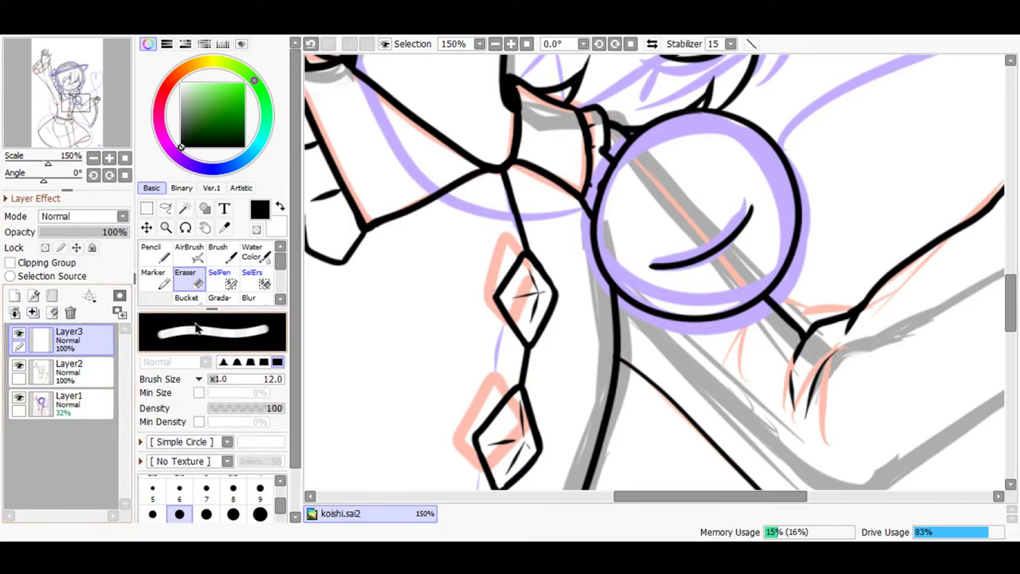
key("n")
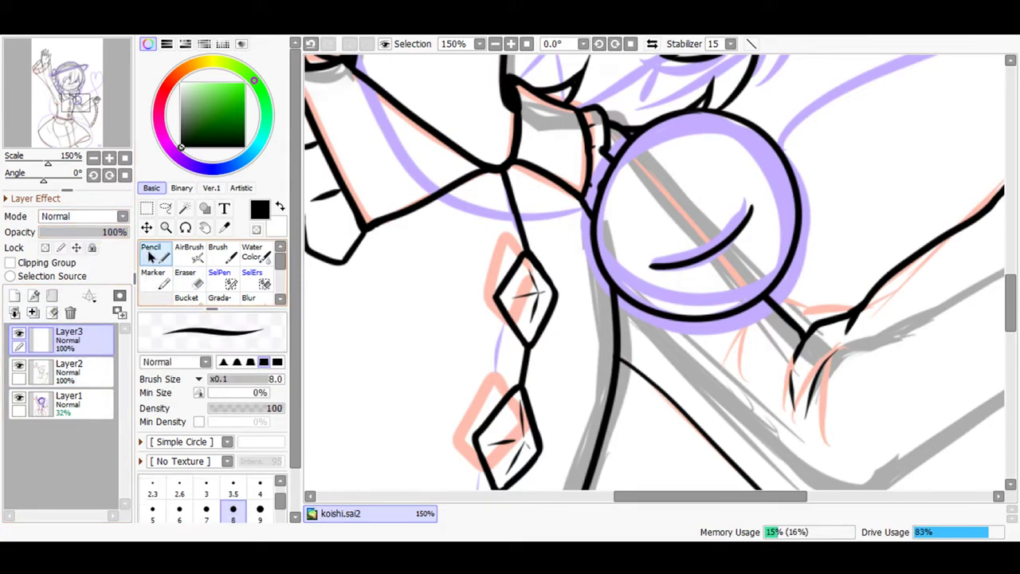
left_click(35, 312)
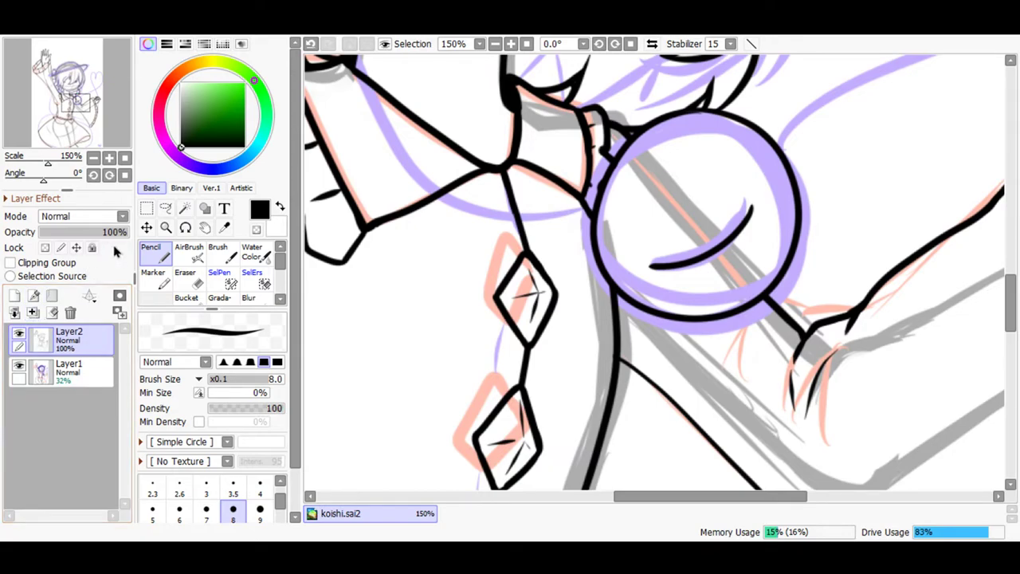
- Set the Layer1 sketch's opacity to 0% and add a new layer between the sketch and the line art
left_click(494, 44)
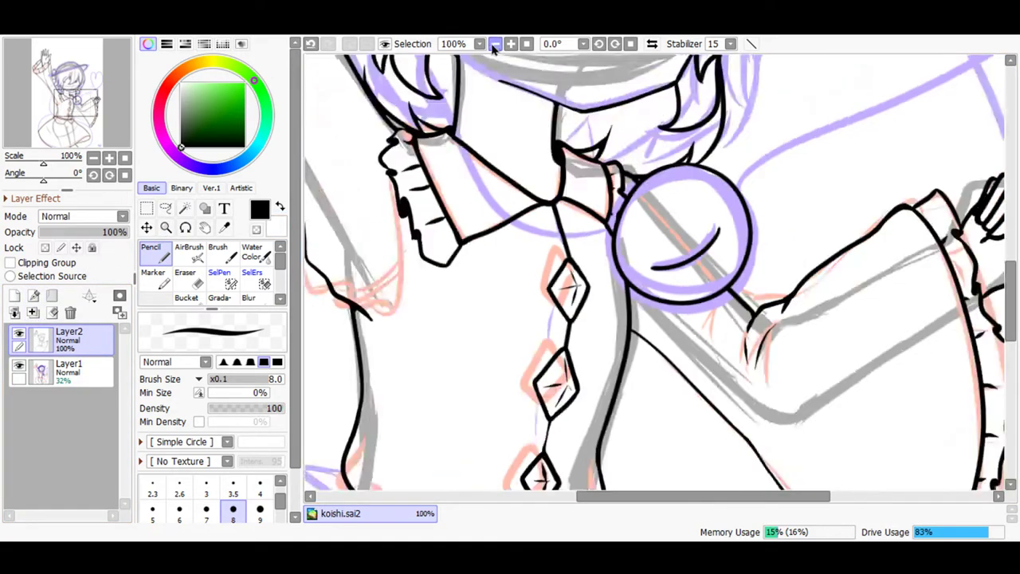
left_click(494, 44)
left_click(494, 44)
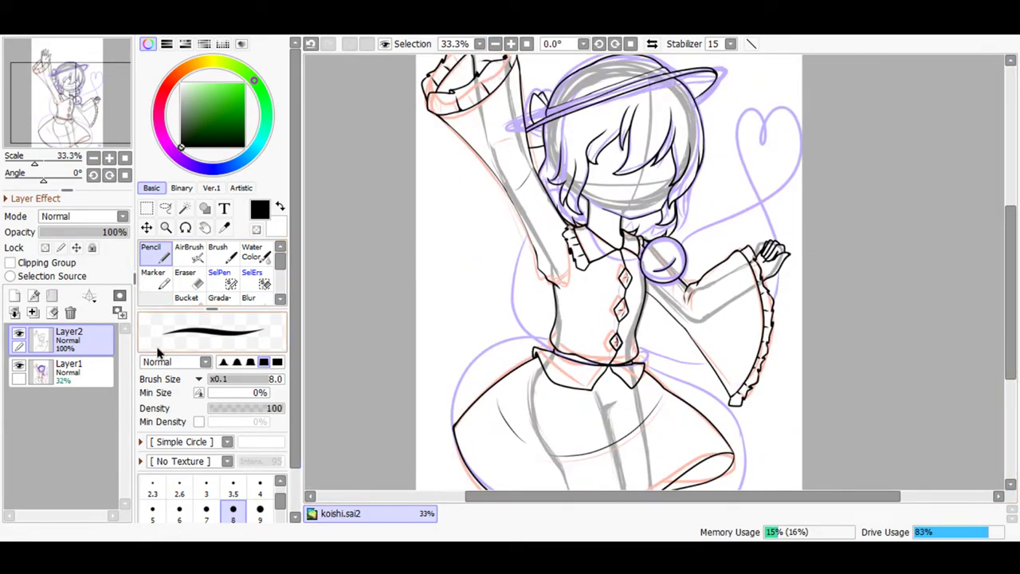
left_click(72, 368)
left_click_drag(64, 231, 25, 230)
left_click(72, 338)
left_click(54, 362)
left_click(15, 296)
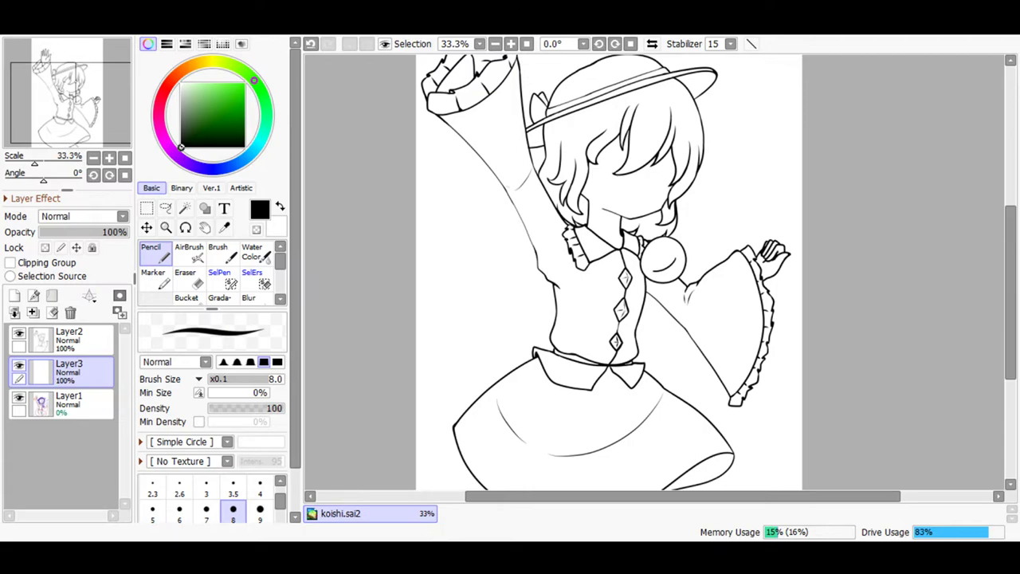
- Pick a light green drawing colour and switch to the Bucket tool
left_click_drag(1015, 378, 1015, 327)
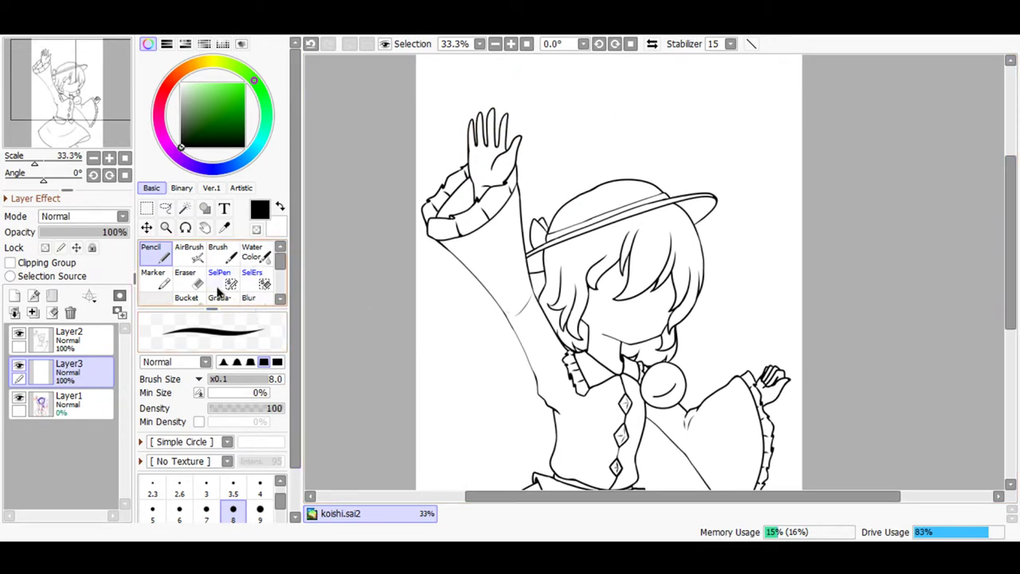
left_click_drag(237, 101, 202, 80)
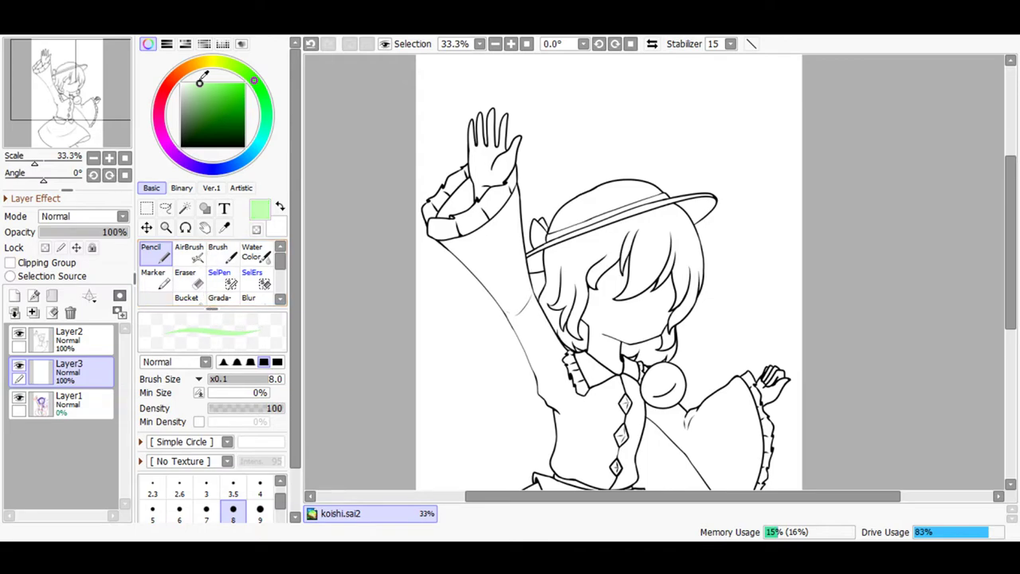
left_click(188, 299)
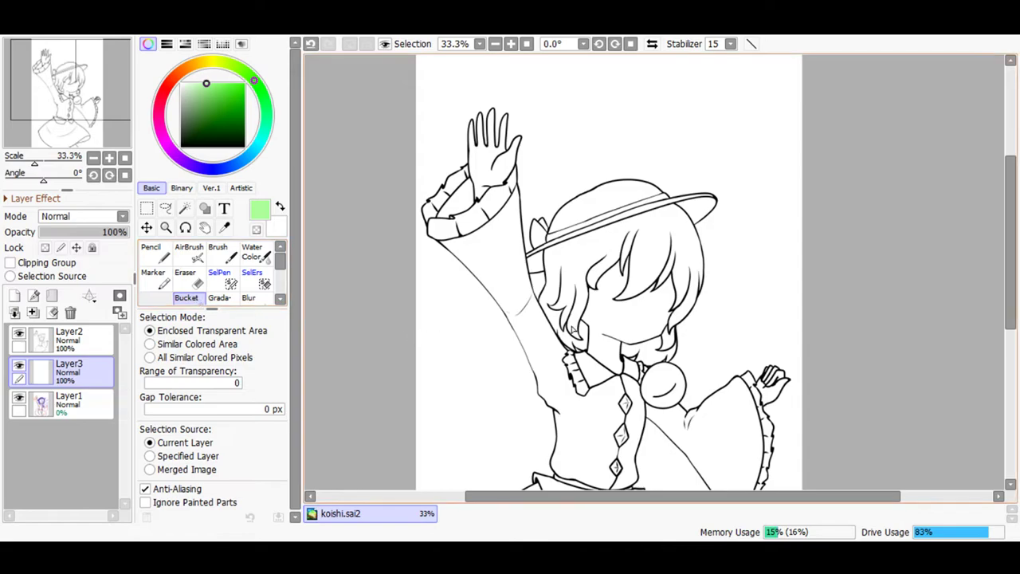
- Try to fill the head area with light green using the Bucket, also with Specified Layer as the selection source
left_click(625, 331)
key("ctrl+z")
left_click(511, 44)
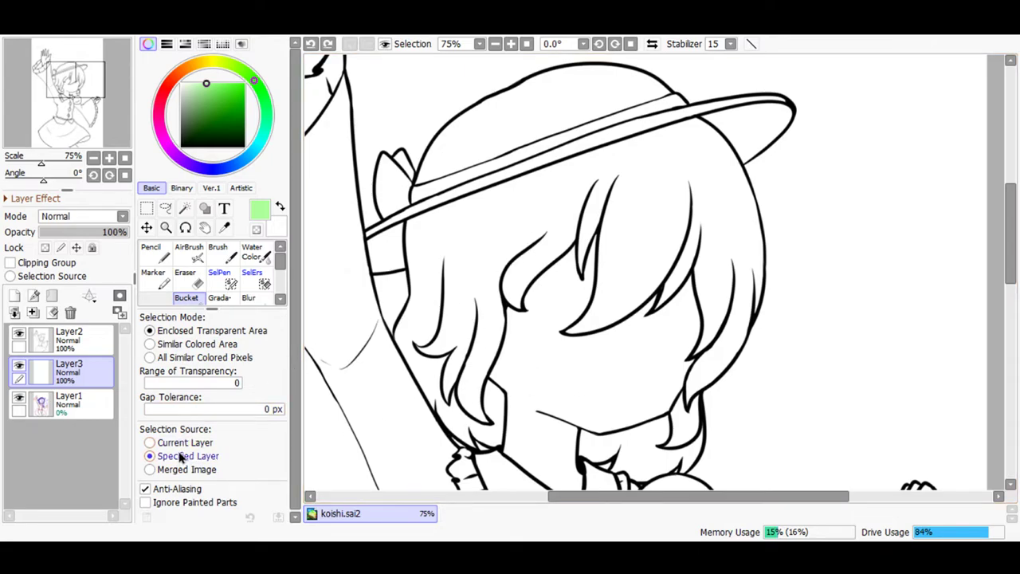
left_click(624, 229)
left_click(310, 43)
- Try to fill the hair with the Bucket using Current Layer as source and Ignore Painted Parts enabled
scroll(294, 375, "down", 1)
left_click(205, 500)
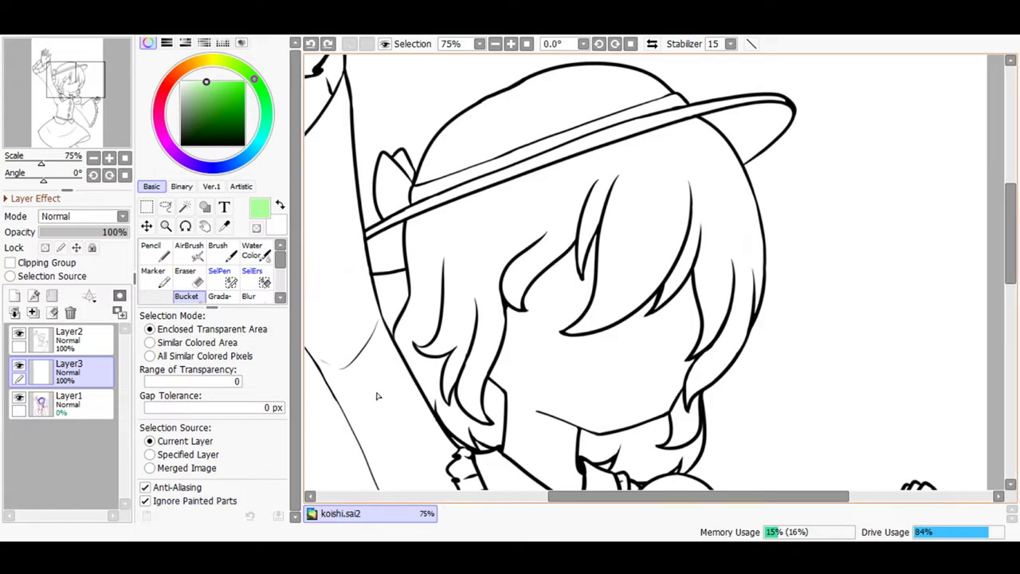
left_click(484, 287)
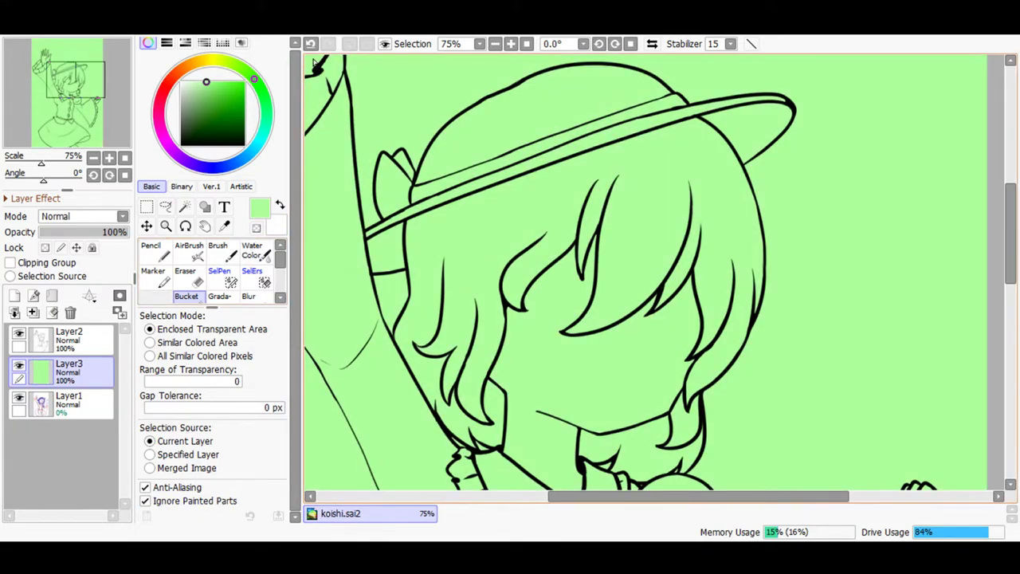
key("ctrl+z")
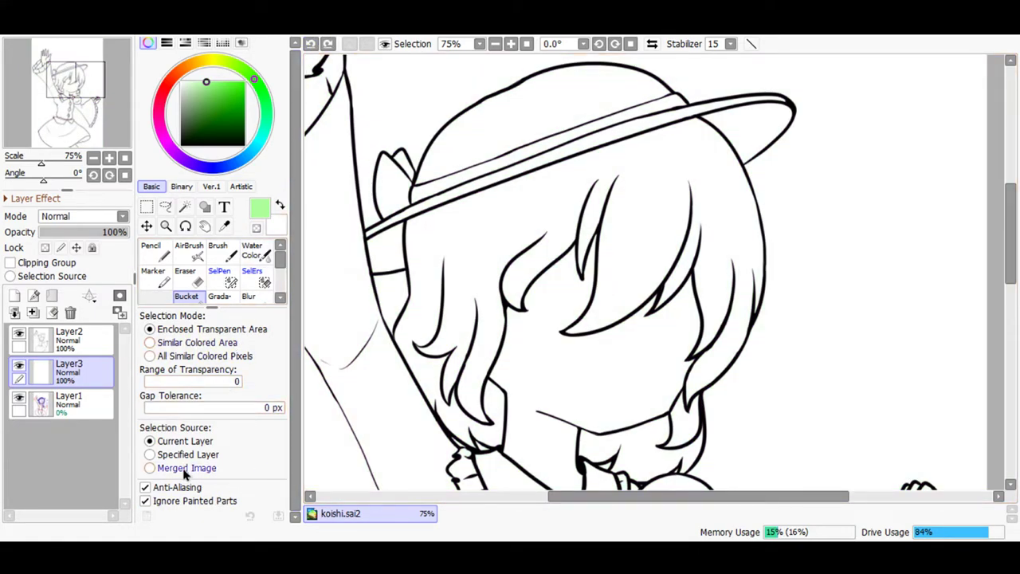
- Switch to the Pencil at brush size 20 and try a light green stroke inside the bangs
left_click(161, 254)
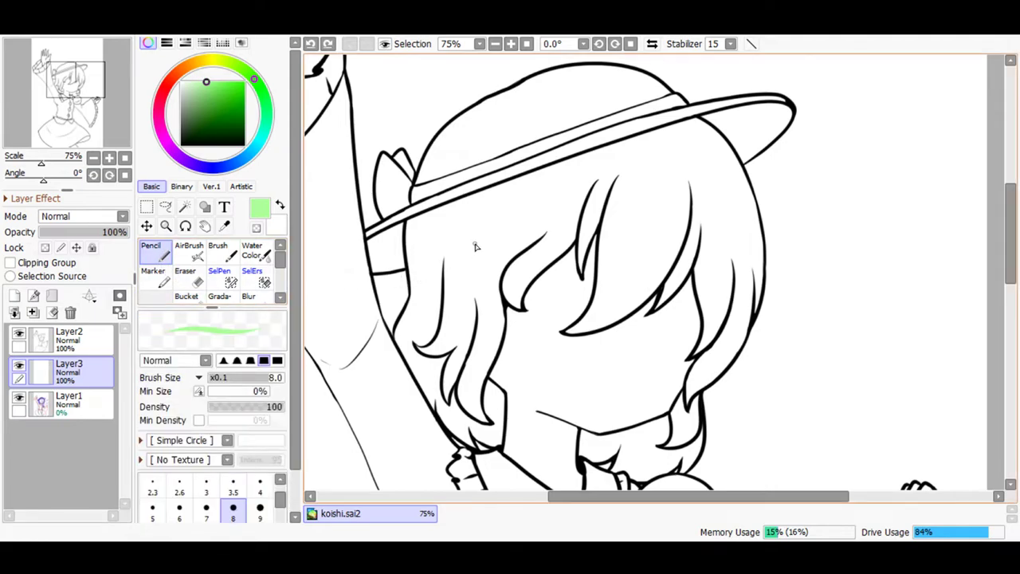
left_click(311, 44)
left_click(511, 44)
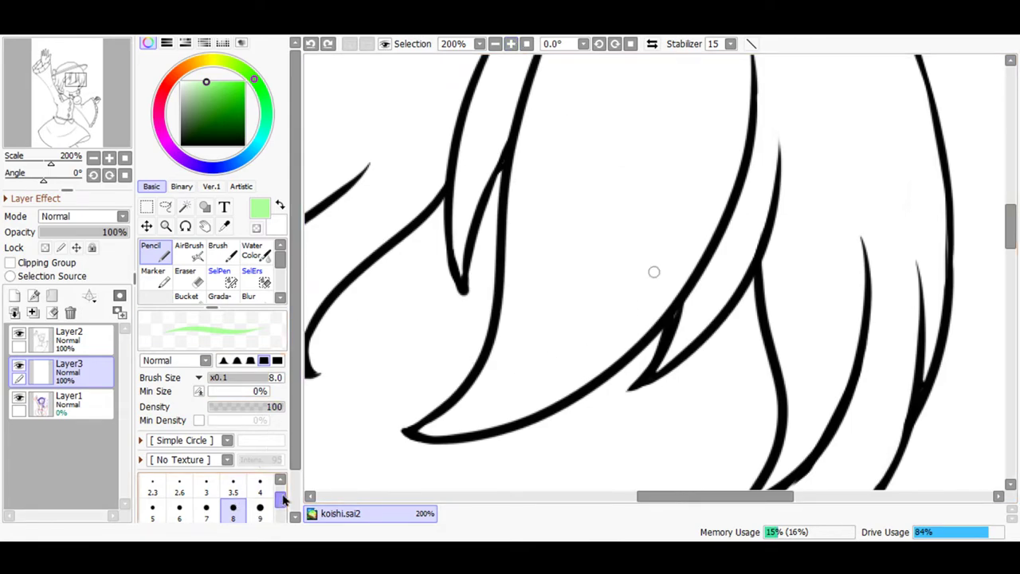
scroll(283, 494, "down", 2)
left_click(260, 486)
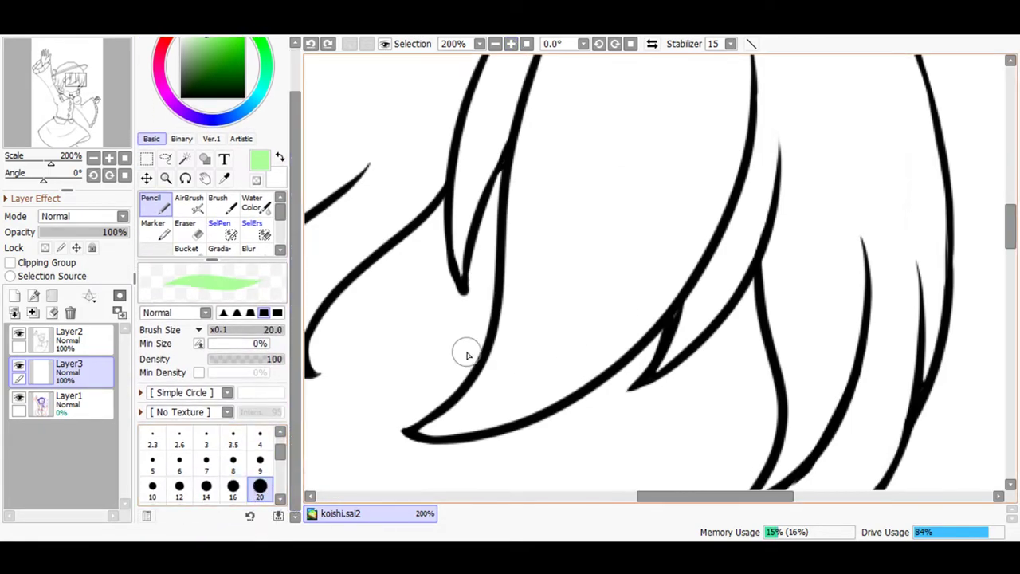
mouse_move(731, 120)
left_mouse_down()
mouse_move(705, 233)
mouse_move(665, 292)
mouse_move(628, 279)
left_mouse_up()
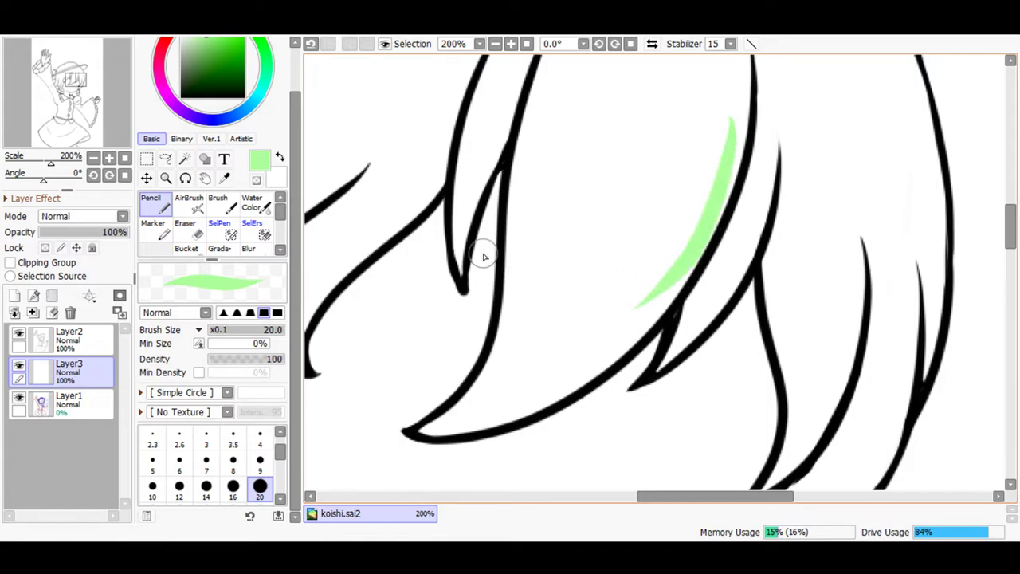
key("ctrl+z")
- Paint the hair lock beside the neck light green, from the side hair down toward the round ornament
left_click_drag(1012, 237, 1011, 278)
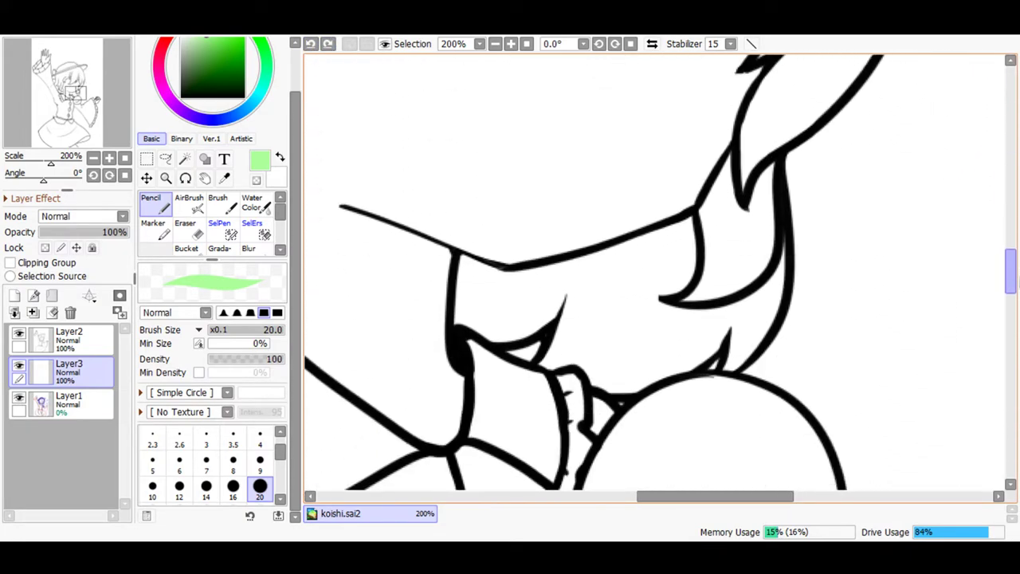
mouse_move(767, 197)
left_mouse_down()
mouse_move(772, 249)
mouse_move(741, 293)
mouse_move(762, 237)
mouse_move(772, 145)
mouse_move(765, 325)
mouse_move(777, 286)
left_mouse_up()
mouse_move(750, 337)
left_mouse_down()
mouse_move(760, 255)
mouse_move(746, 328)
mouse_move(741, 284)
left_mouse_up()
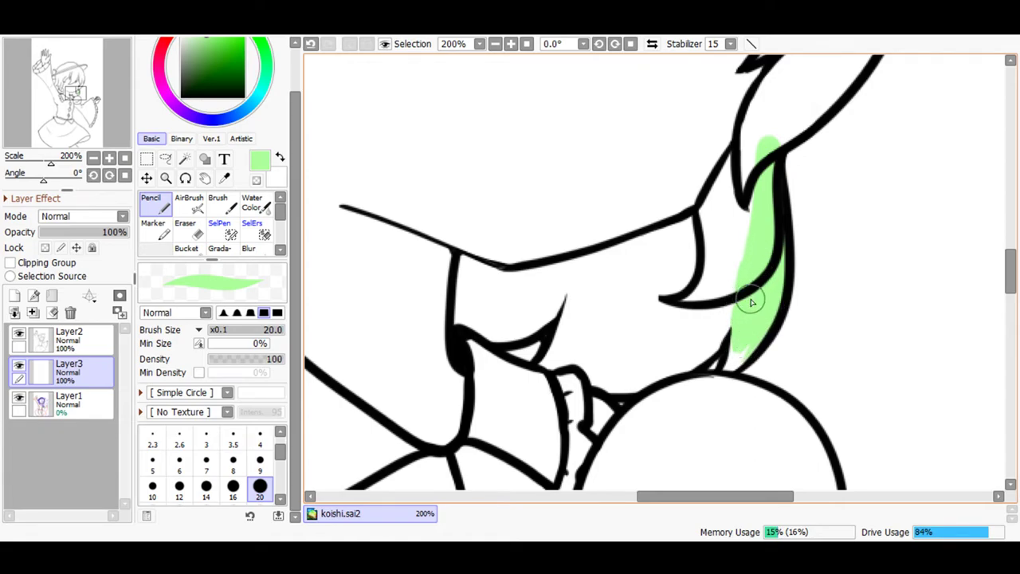
- Extend the light green over the hair tips beside the round ornament and along its upper edge to the collar, undoing the last stroke
left_click(510, 44)
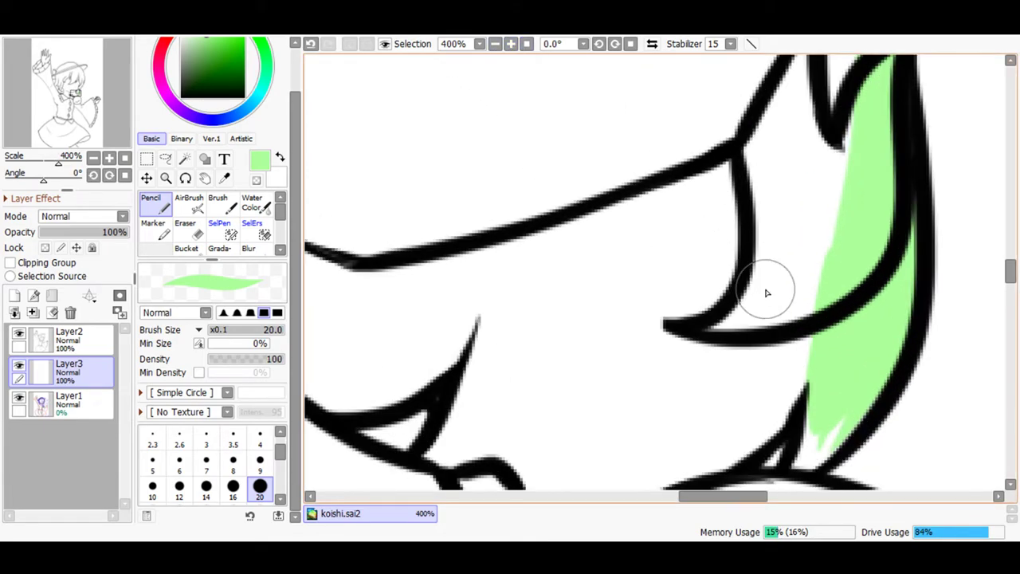
mouse_move(847, 419)
left_mouse_down()
mouse_move(803, 460)
mouse_move(838, 405)
mouse_move(804, 464)
mouse_move(842, 430)
mouse_move(811, 454)
mouse_move(828, 455)
mouse_move(841, 432)
mouse_move(821, 461)
mouse_move(866, 403)
mouse_move(852, 341)
mouse_move(820, 388)
mouse_move(805, 466)
left_mouse_up()
left_click_drag(824, 351, 736, 458)
left_click_drag(687, 495, 670, 496)
left_click_drag(1010, 271, 1010, 280)
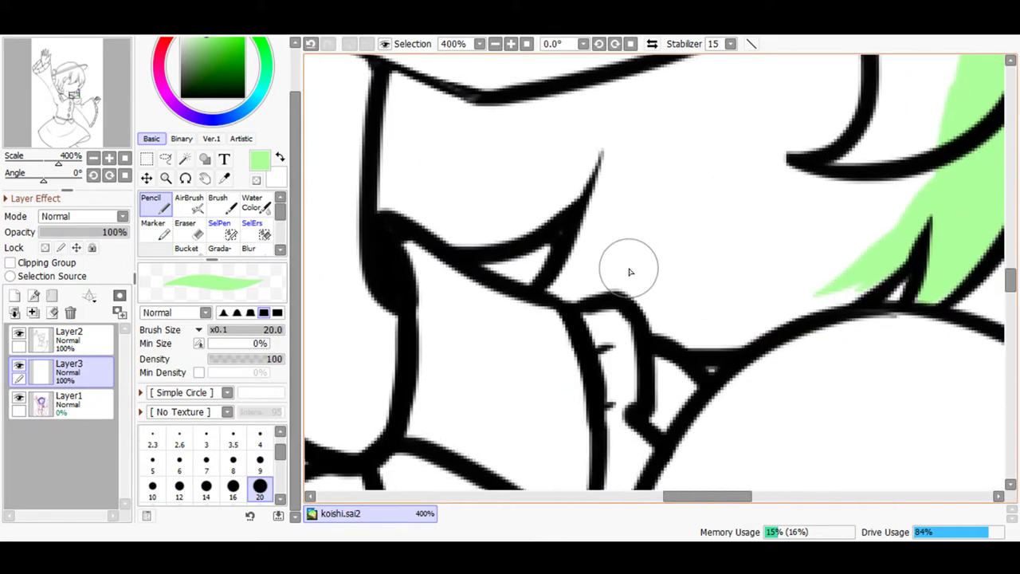
mouse_move(280, 200)
left_mouse_down()
mouse_move(281, 229)
mouse_move(275, 200)
left_mouse_up()
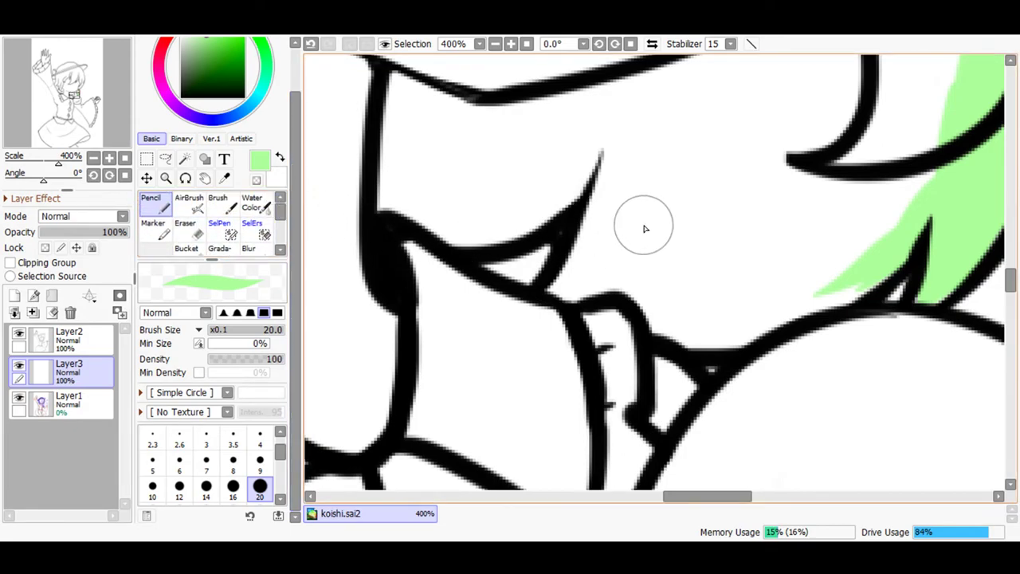
mouse_move(858, 251)
left_mouse_down()
mouse_move(827, 287)
mouse_move(869, 275)
mouse_move(804, 298)
left_mouse_up()
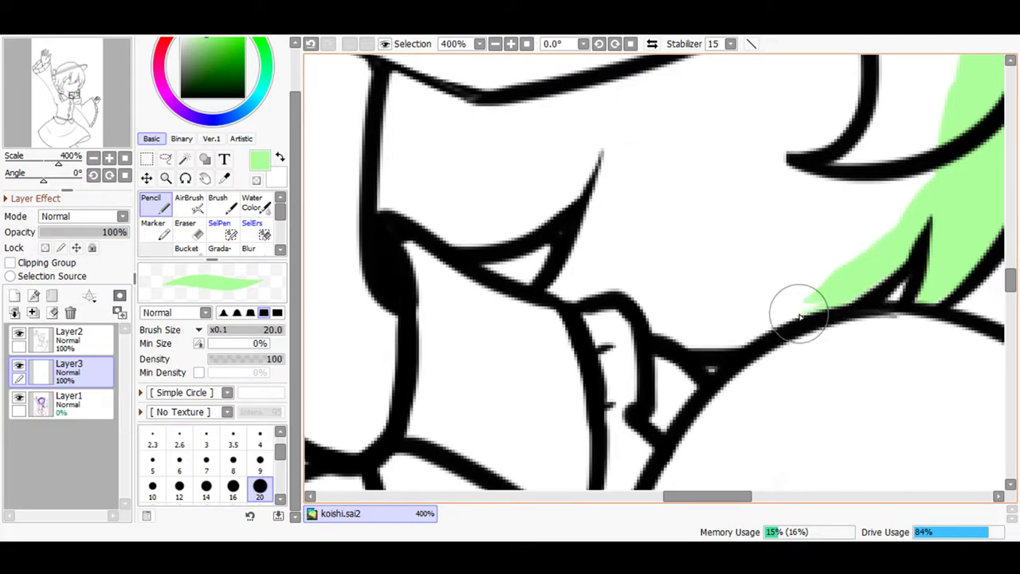
mouse_move(759, 333)
left_mouse_down()
mouse_move(707, 345)
mouse_move(669, 327)
mouse_move(681, 347)
mouse_move(639, 295)
mouse_move(676, 337)
mouse_move(716, 350)
mouse_move(758, 338)
left_mouse_up()
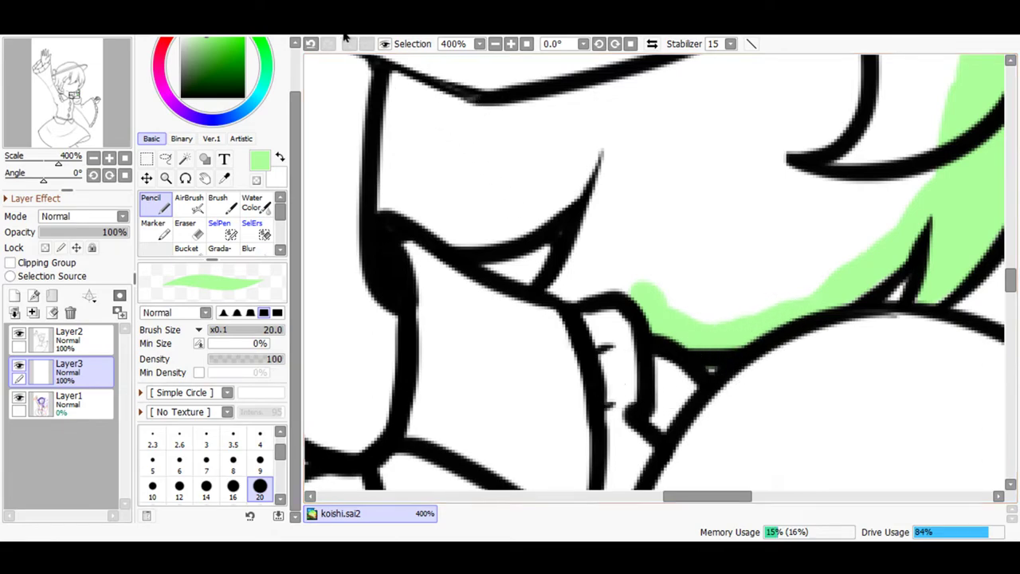
left_click(313, 45)
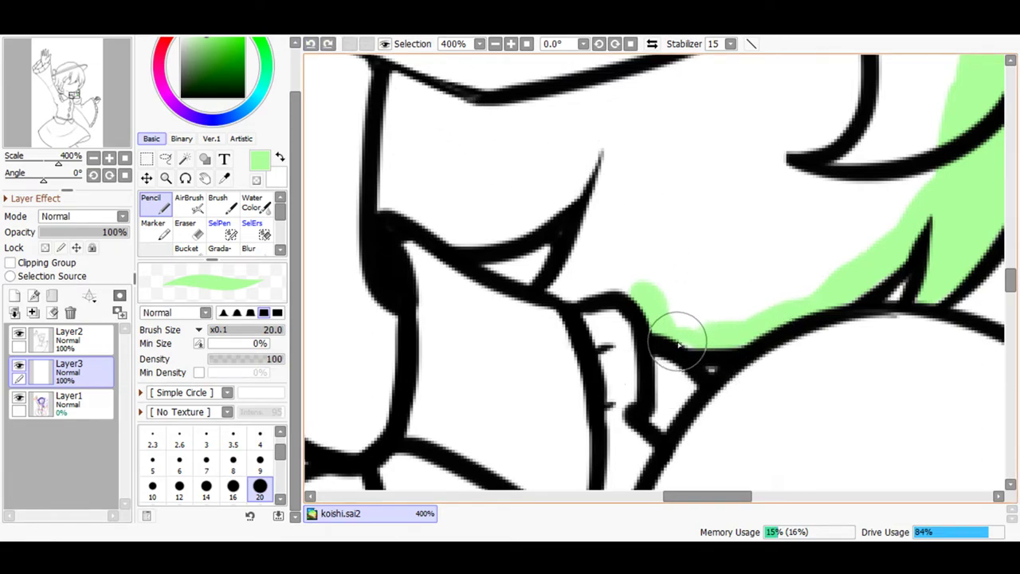
- Paint the hair below the chin light green along the collar, around the pointed strand and up to the jaw line
mouse_move(654, 303)
left_mouse_down()
mouse_move(605, 283)
mouse_move(557, 293)
mouse_move(557, 270)
mouse_move(557, 289)
mouse_move(577, 267)
mouse_move(597, 133)
left_mouse_up()
mouse_move(505, 199)
left_mouse_down()
mouse_move(547, 200)
mouse_move(587, 160)
left_mouse_up()
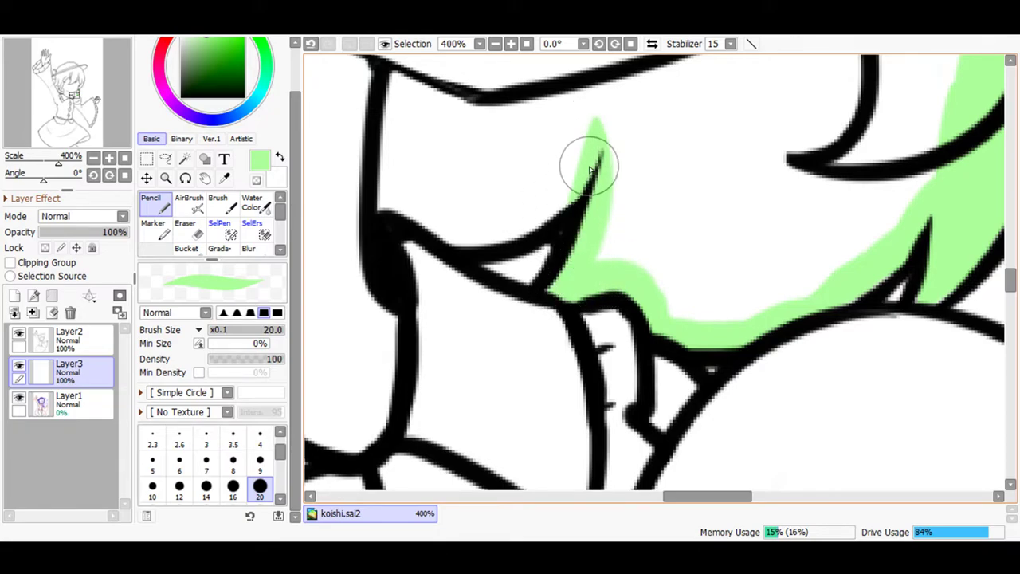
mouse_move(496, 233)
left_mouse_down()
mouse_move(450, 240)
mouse_move(371, 182)
left_mouse_up()
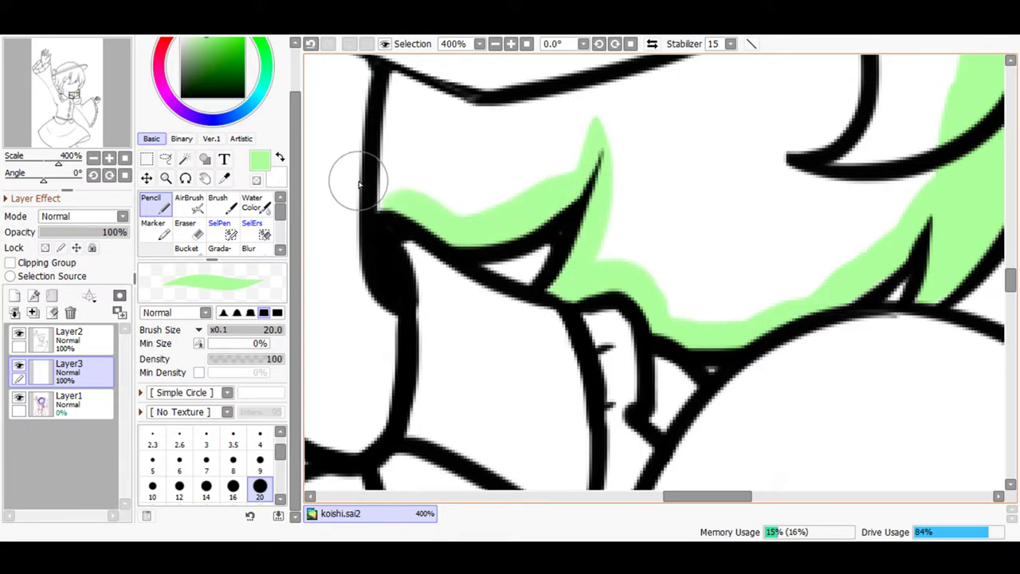
key("e")
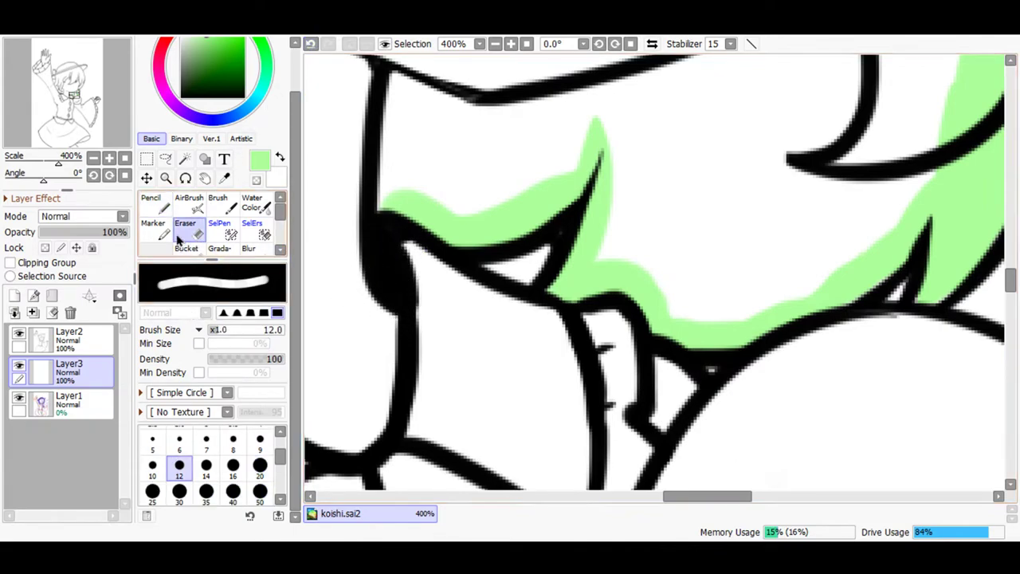
key("n")
mouse_move(408, 197)
left_mouse_down()
mouse_move(391, 182)
mouse_move(398, 125)
mouse_move(372, 232)
left_mouse_up()
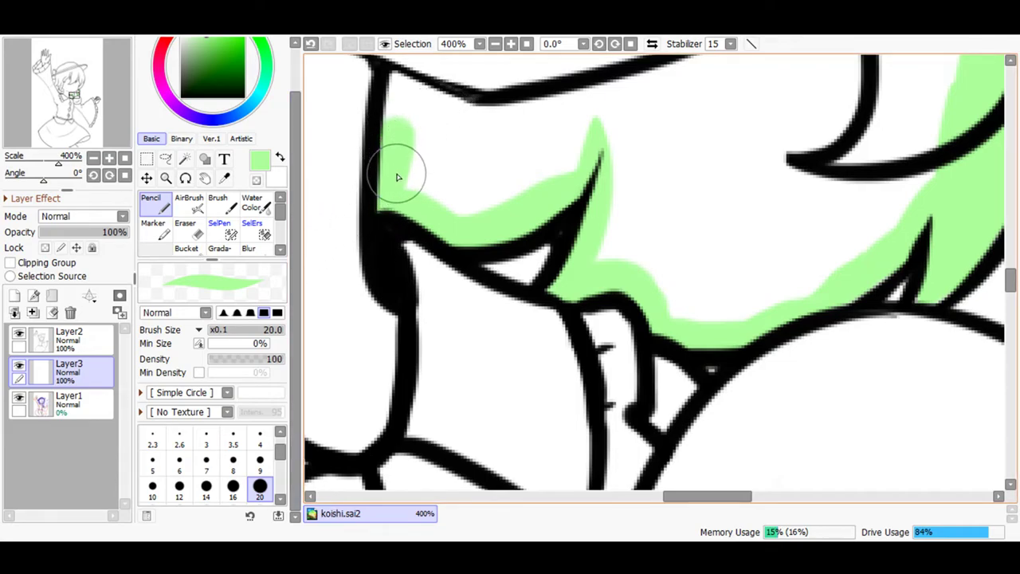
mouse_move(401, 100)
left_mouse_down()
mouse_move(523, 162)
mouse_move(508, 192)
mouse_move(441, 200)
mouse_move(414, 155)
mouse_move(463, 156)
mouse_move(483, 192)
mouse_move(396, 189)
mouse_move(528, 174)
mouse_move(584, 127)
mouse_move(475, 136)
mouse_move(608, 114)
mouse_move(620, 125)
mouse_move(595, 161)
mouse_move(537, 182)
mouse_move(441, 153)
mouse_move(450, 126)
mouse_move(442, 114)
mouse_move(481, 124)
mouse_move(529, 225)
mouse_move(616, 215)
mouse_move(613, 138)
mouse_move(623, 121)
mouse_move(619, 237)
mouse_move(600, 279)
mouse_move(619, 212)
mouse_move(614, 132)
mouse_move(619, 212)
mouse_move(653, 280)
mouse_move(696, 319)
mouse_move(666, 306)
mouse_move(736, 310)
mouse_move(764, 264)
left_mouse_up()
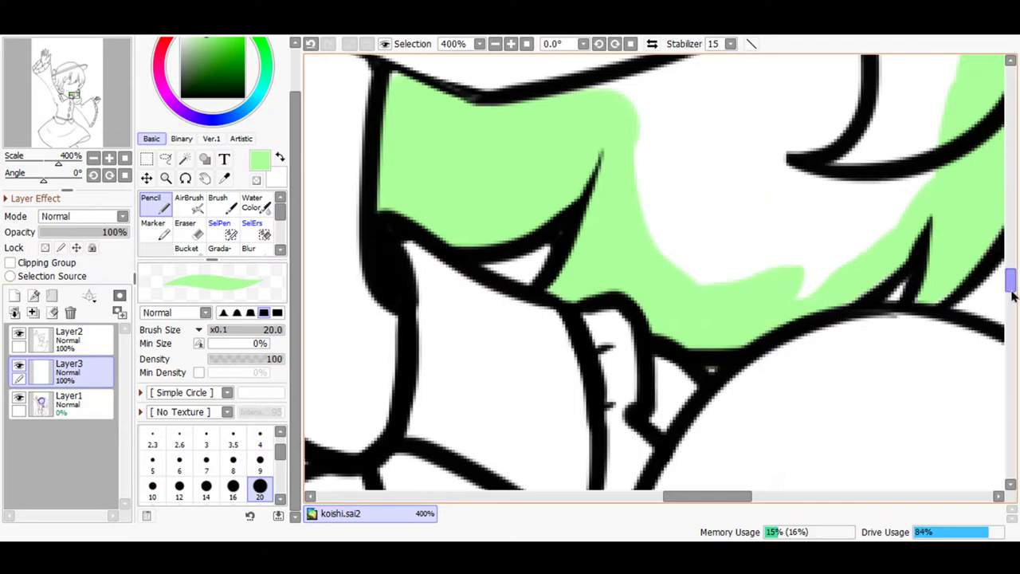
- Fill the remaining white hair area under the jaw light green, raising the Pencil brush size to 35
left_click_drag(1010, 290, 1010, 277)
mouse_move(586, 330)
left_mouse_down()
mouse_move(620, 310)
mouse_move(763, 279)
mouse_move(870, 226)
mouse_move(664, 307)
mouse_move(620, 348)
mouse_move(621, 428)
mouse_move(712, 333)
left_mouse_up()
left_click_drag(1009, 287, 1010, 271)
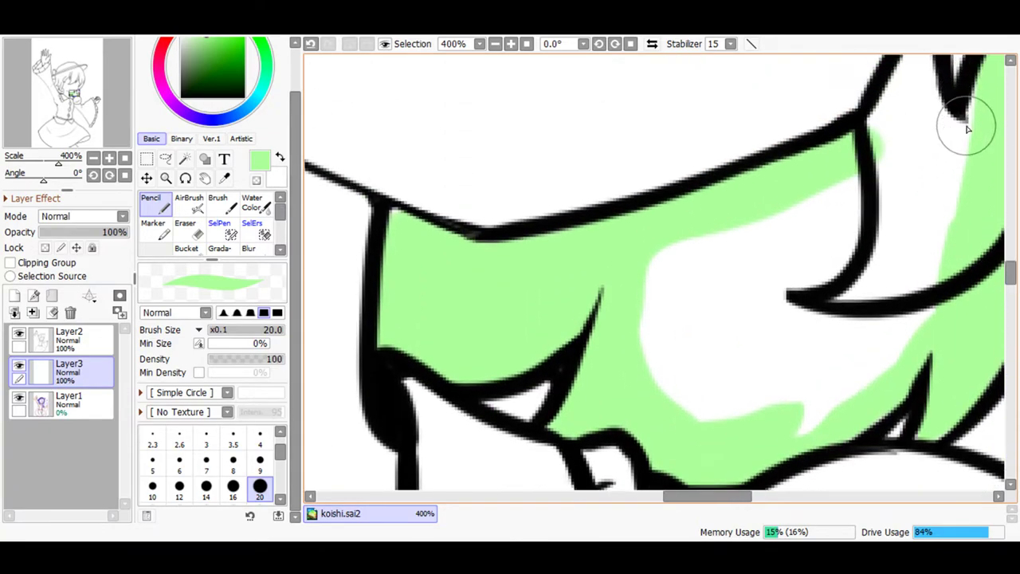
mouse_move(903, 359)
left_mouse_down()
mouse_move(839, 410)
mouse_move(744, 439)
mouse_move(859, 373)
mouse_move(923, 224)
mouse_move(813, 378)
mouse_move(692, 416)
mouse_move(733, 397)
mouse_move(908, 248)
mouse_move(882, 216)
mouse_move(737, 399)
mouse_move(653, 374)
left_mouse_up()
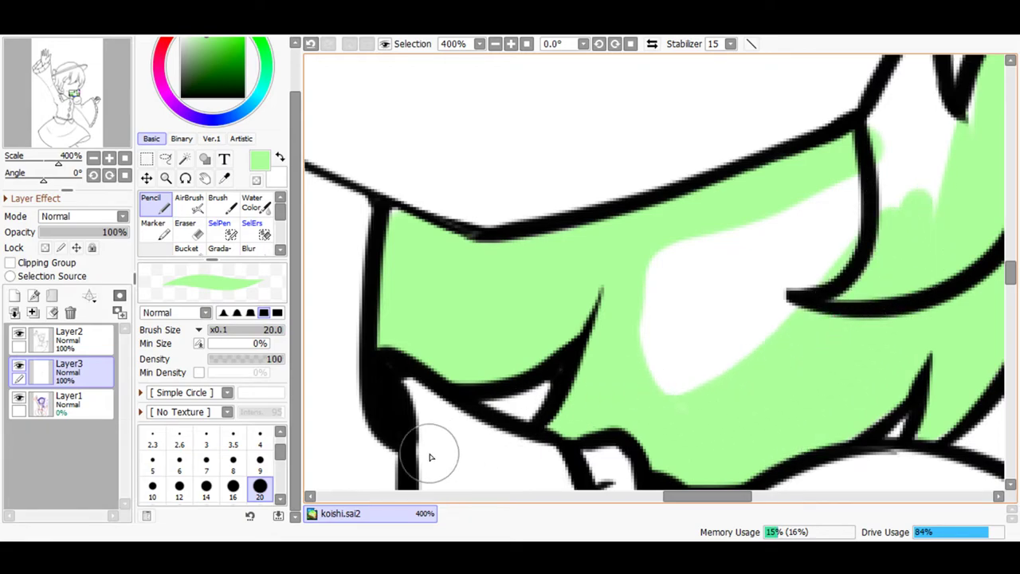
scroll(280, 456, "down", 3)
left_click(205, 455)
mouse_move(867, 245)
left_mouse_down()
mouse_move(814, 226)
mouse_move(701, 357)
mouse_move(622, 415)
mouse_move(644, 327)
mouse_move(694, 279)
mouse_move(781, 236)
mouse_move(712, 253)
left_mouse_up()
mouse_move(676, 260)
left_mouse_down()
mouse_move(856, 195)
mouse_move(871, 234)
mouse_move(726, 356)
mouse_move(784, 325)
left_mouse_up()
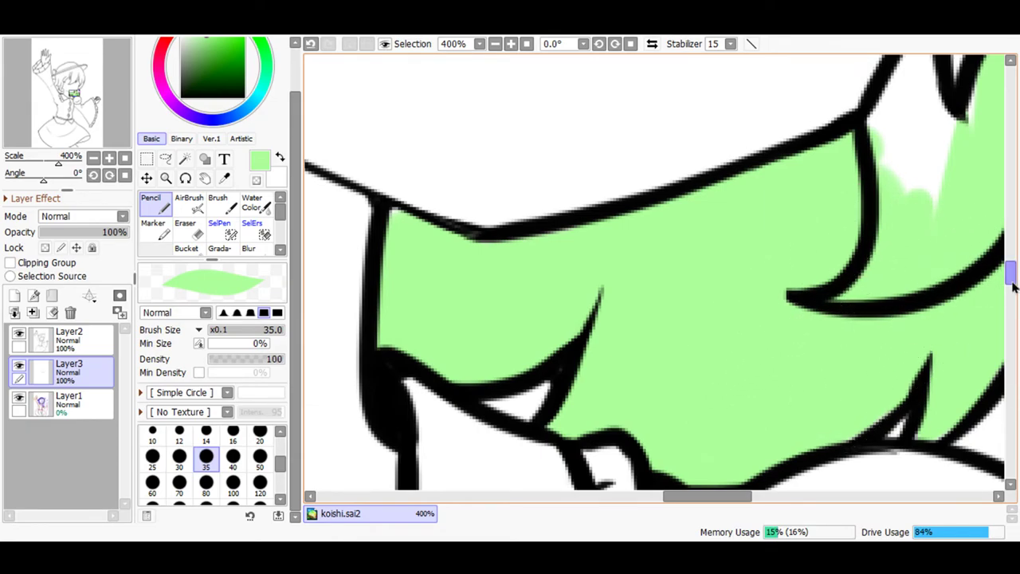
- Block in the lower part of the large bang lock over the face with light green strokes
scroll(1012, 287, "up", 5)
scroll(1012, 247, "up", 2)
scroll(1012, 247, "up", 5)
scroll(1012, 239, "down", 4)
mouse_move(894, 132)
left_mouse_down()
mouse_move(867, 209)
mouse_move(764, 317)
mouse_move(634, 371)
left_mouse_up()
left_click_drag(813, 136, 583, 398)
left_click_drag(730, 121, 597, 382)
left_click_drag(614, 119, 568, 365)
left_click_drag(558, 132, 518, 373)
mouse_move(517, 137)
left_mouse_down()
mouse_move(487, 370)
mouse_move(499, 172)
mouse_move(480, 460)
mouse_move(493, 295)
mouse_move(475, 411)
mouse_move(517, 352)
mouse_move(552, 327)
mouse_move(468, 458)
mouse_move(633, 321)
mouse_move(530, 438)
mouse_move(599, 360)
mouse_move(739, 298)
mouse_move(658, 385)
mouse_move(620, 394)
mouse_move(770, 319)
mouse_move(747, 360)
mouse_move(638, 424)
mouse_move(604, 398)
left_mouse_up()
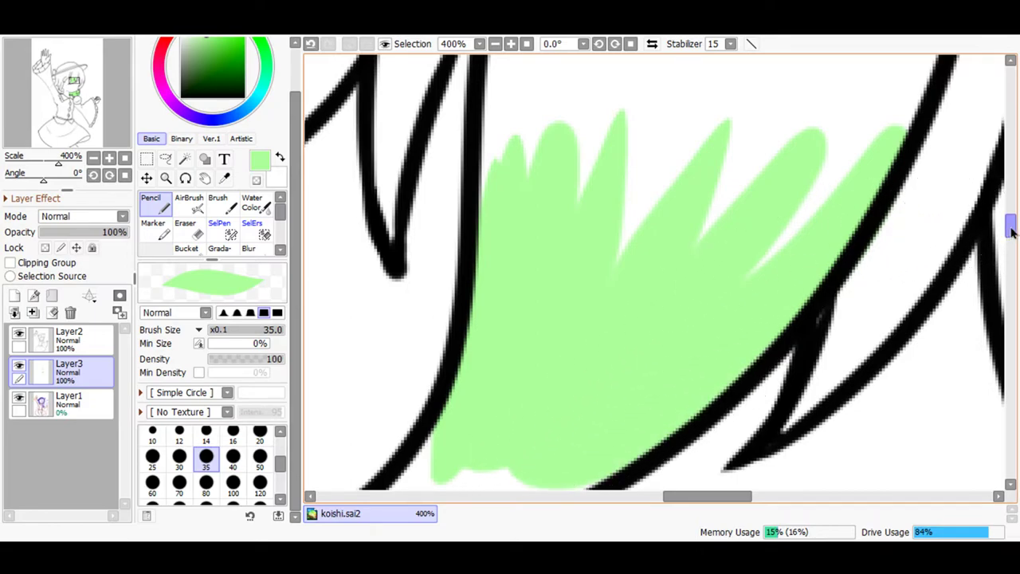
- Fill the large bang lock light green down to its pointed tip and up toward its top, with the stabilizer set to 0
left_click_drag(1011, 231, 1010, 243)
mouse_move(557, 311)
left_mouse_down()
mouse_move(441, 354)
mouse_move(483, 277)
mouse_move(434, 355)
mouse_move(485, 281)
mouse_move(411, 356)
mouse_move(479, 272)
mouse_move(384, 357)
mouse_move(464, 280)
mouse_move(437, 321)
mouse_move(439, 340)
mouse_move(462, 359)
mouse_move(412, 370)
mouse_move(471, 352)
mouse_move(357, 375)
mouse_move(417, 348)
mouse_move(382, 369)
left_mouse_up()
left_click_drag(1009, 234, 1009, 224)
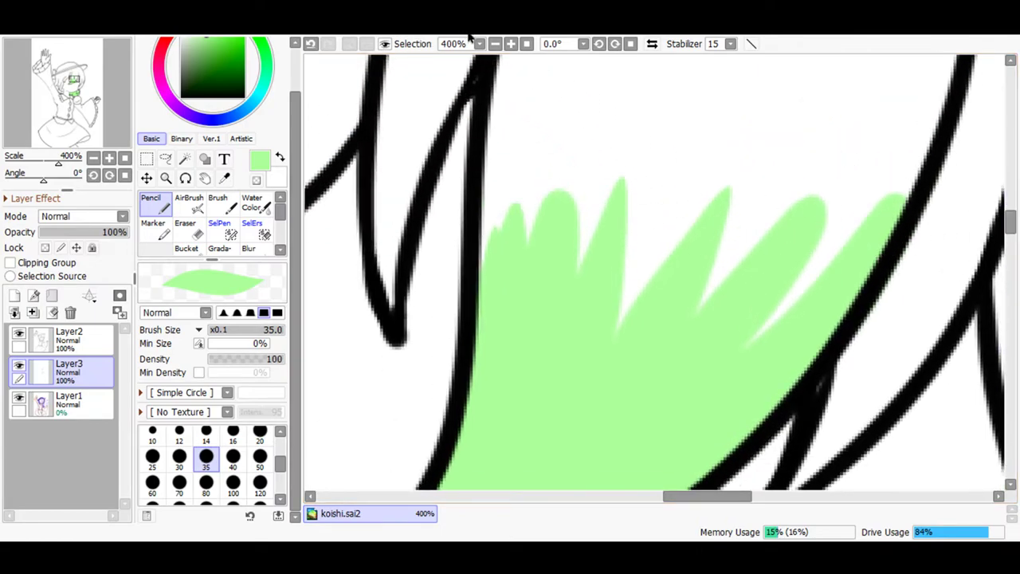
left_click(495, 43)
mouse_move(807, 58)
left_mouse_down()
mouse_move(798, 158)
mouse_move(727, 294)
mouse_move(679, 339)
mouse_move(783, 230)
mouse_move(805, 89)
mouse_move(735, 229)
mouse_move(642, 319)
mouse_move(699, 263)
mouse_move(776, 60)
mouse_move(638, 308)
mouse_move(642, 265)
mouse_move(718, 73)
mouse_move(630, 261)
mouse_move(667, 171)
mouse_move(654, 288)
mouse_move(675, 104)
mouse_move(645, 138)
mouse_move(623, 289)
mouse_move(621, 156)
mouse_move(608, 226)
left_mouse_up()
key("0")
mouse_move(584, 259)
left_mouse_down()
mouse_move(587, 191)
mouse_move(617, 103)
mouse_move(612, 177)
left_mouse_up()
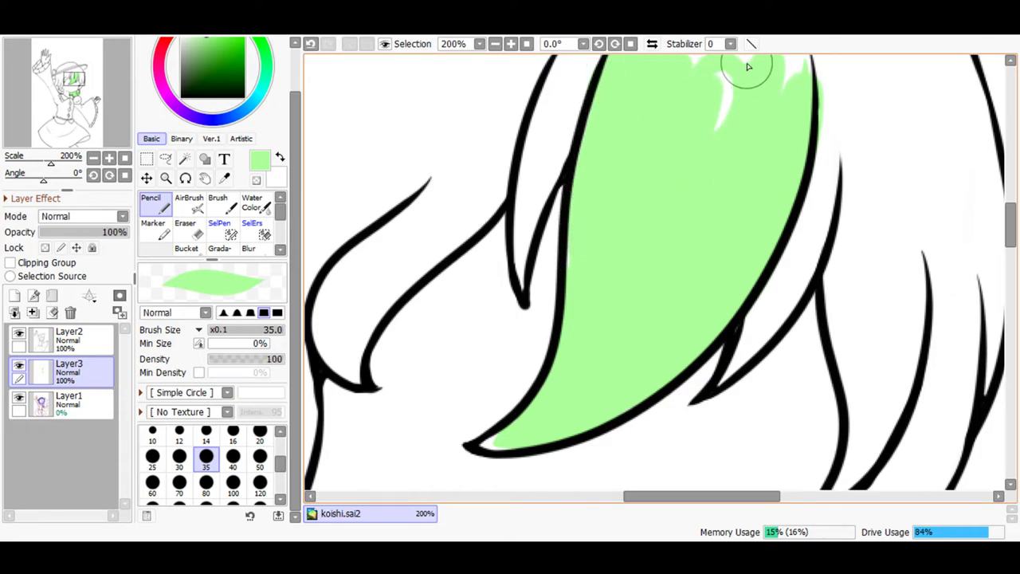
- Paint the narrow strand beside the large bang and the long side locks light green down to the lower hair
scroll(969, 207, "down", 2)
scroll(970, 207, "up", 4)
mouse_move(758, 107)
left_mouse_down()
mouse_move(786, 291)
mouse_move(777, 330)
left_mouse_up()
mouse_move(835, 189)
left_mouse_down()
mouse_move(774, 353)
mouse_move(820, 262)
left_mouse_up()
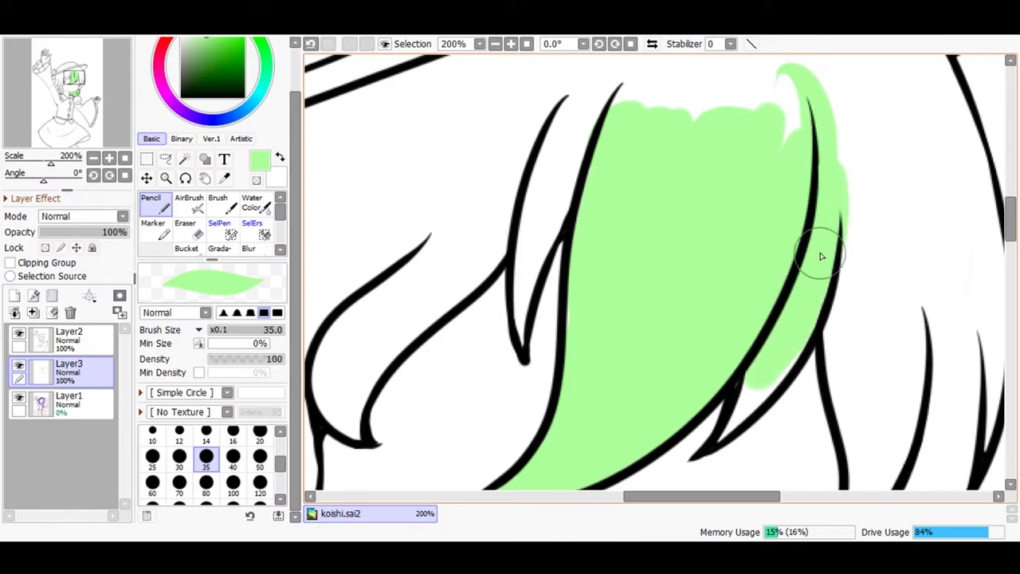
mouse_move(839, 157)
left_mouse_down()
mouse_move(866, 201)
mouse_move(849, 351)
mouse_move(835, 185)
mouse_move(854, 371)
mouse_move(832, 299)
mouse_move(848, 426)
mouse_move(846, 207)
mouse_move(876, 270)
mouse_move(849, 182)
mouse_move(873, 412)
mouse_move(876, 137)
mouse_move(858, 268)
mouse_move(890, 384)
mouse_move(908, 199)
mouse_move(866, 167)
mouse_move(874, 390)
mouse_move(931, 332)
mouse_move(932, 216)
mouse_move(906, 142)
mouse_move(902, 341)
mouse_move(942, 405)
mouse_move(976, 308)
mouse_move(935, 139)
mouse_move(924, 224)
left_mouse_up()
mouse_move(974, 306)
left_mouse_down()
mouse_move(876, 73)
mouse_move(931, 212)
mouse_move(919, 120)
mouse_move(963, 235)
mouse_move(1004, 235)
mouse_move(957, 147)
mouse_move(966, 203)
mouse_move(952, 292)
mouse_move(914, 366)
mouse_move(882, 379)
mouse_move(936, 201)
mouse_move(893, 355)
mouse_move(896, 212)
mouse_move(872, 333)
mouse_move(870, 235)
left_mouse_up()
scroll(1002, 233, "down", 5)
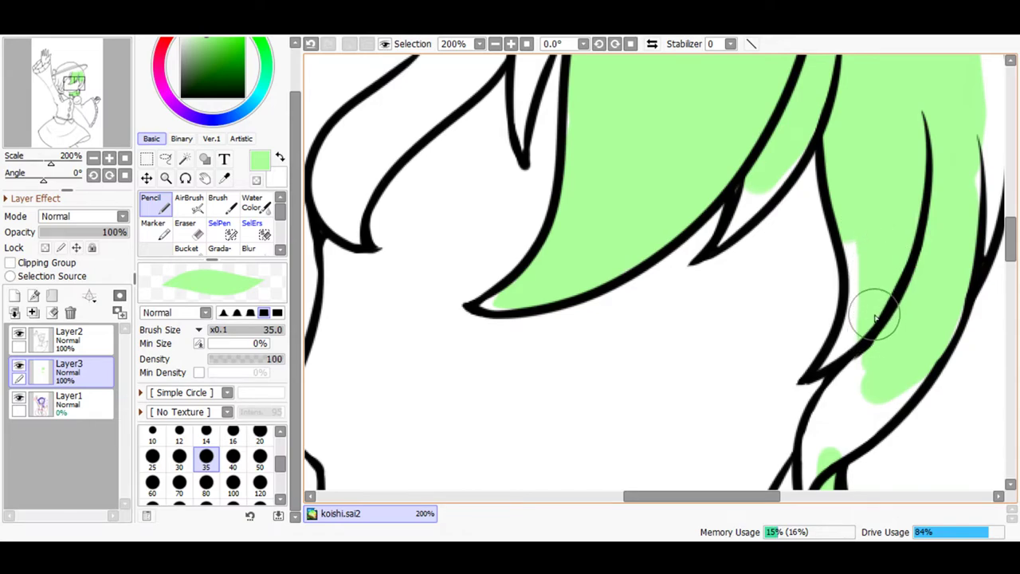
left_click_drag(858, 356, 867, 275)
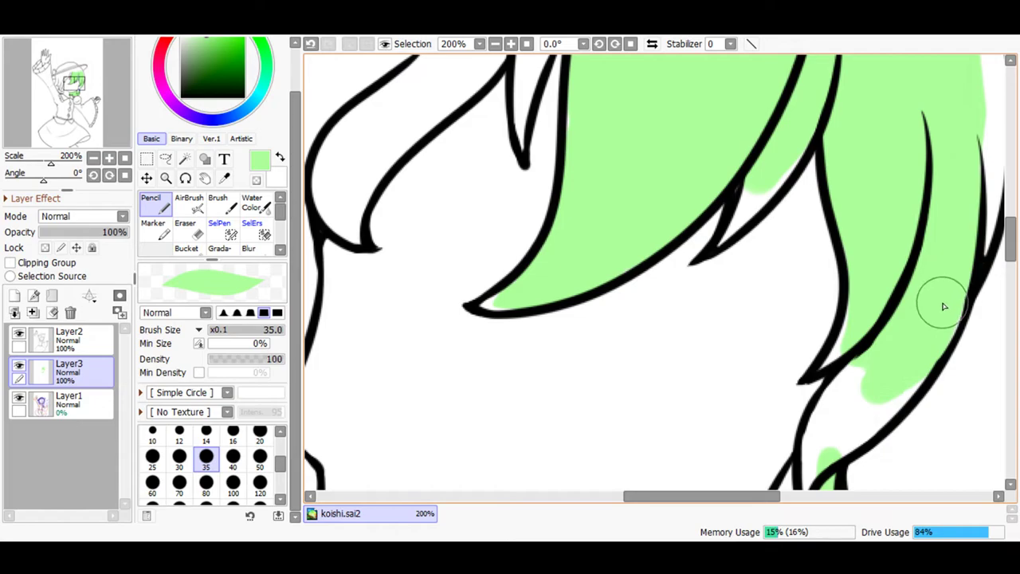
mouse_move(861, 412)
left_mouse_down()
mouse_move(875, 365)
mouse_move(829, 431)
left_mouse_up()
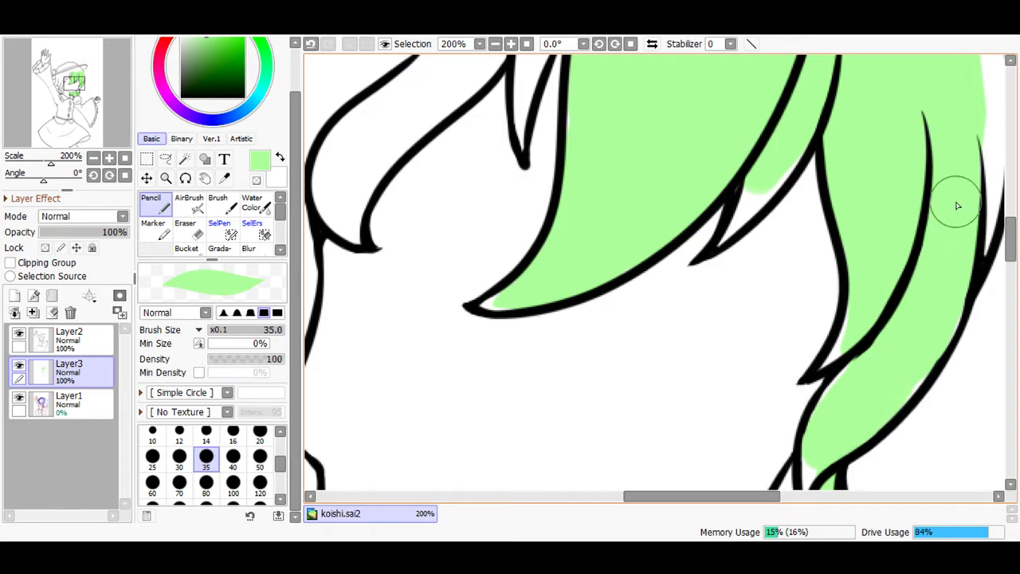
- Cover the outer hair edge, the crown below the hat brim and the thin strand beside the large bang in light green
left_click_drag(1014, 243, 1013, 220)
mouse_move(917, 136)
left_mouse_down()
mouse_move(970, 234)
mouse_move(972, 368)
mouse_move(945, 438)
left_mouse_up()
left_click_drag(733, 496, 761, 496)
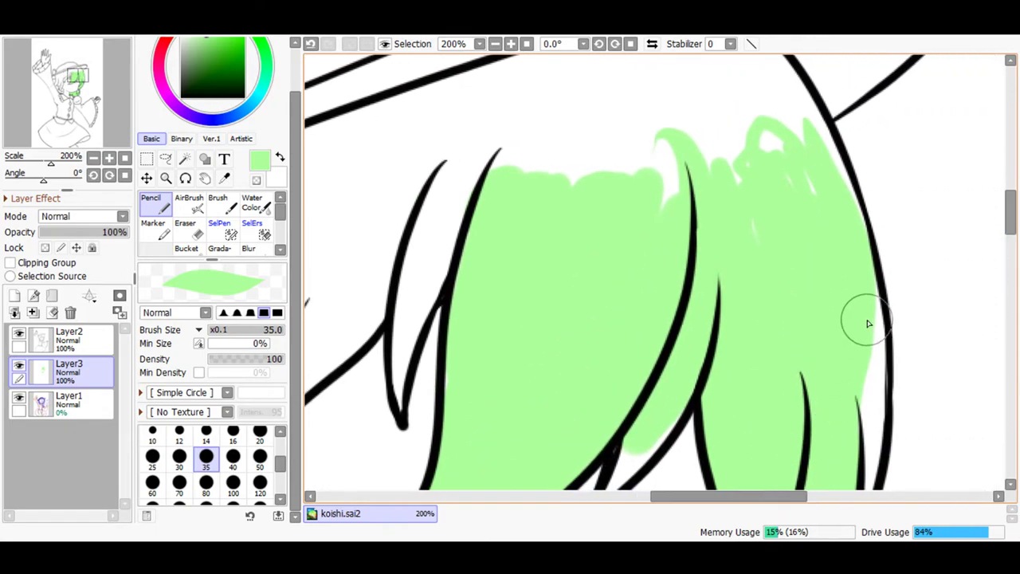
left_click_drag(870, 346, 849, 476)
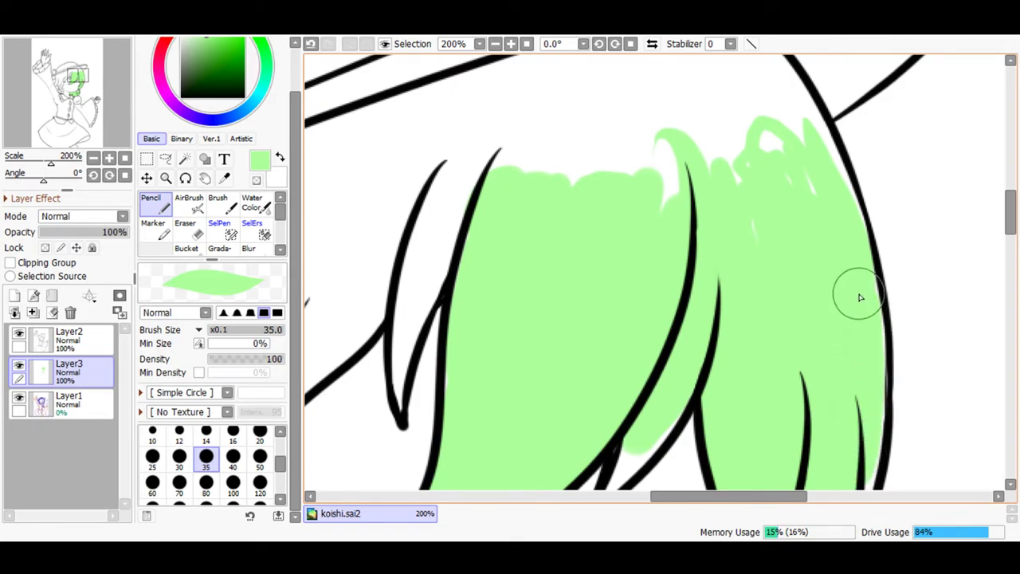
mouse_move(759, 274)
left_mouse_down()
mouse_move(748, 172)
mouse_move(729, 237)
mouse_move(703, 138)
mouse_move(715, 147)
mouse_move(713, 103)
mouse_move(758, 118)
mouse_move(766, 111)
mouse_move(784, 125)
mouse_move(836, 200)
mouse_move(822, 143)
mouse_move(847, 208)
mouse_move(812, 137)
mouse_move(802, 197)
mouse_move(798, 163)
mouse_move(822, 157)
mouse_move(769, 87)
mouse_move(653, 100)
mouse_move(555, 170)
mouse_move(522, 176)
mouse_move(599, 101)
mouse_move(728, 81)
mouse_move(806, 151)
mouse_move(593, 192)
mouse_move(724, 109)
mouse_move(625, 147)
mouse_move(603, 167)
left_mouse_up()
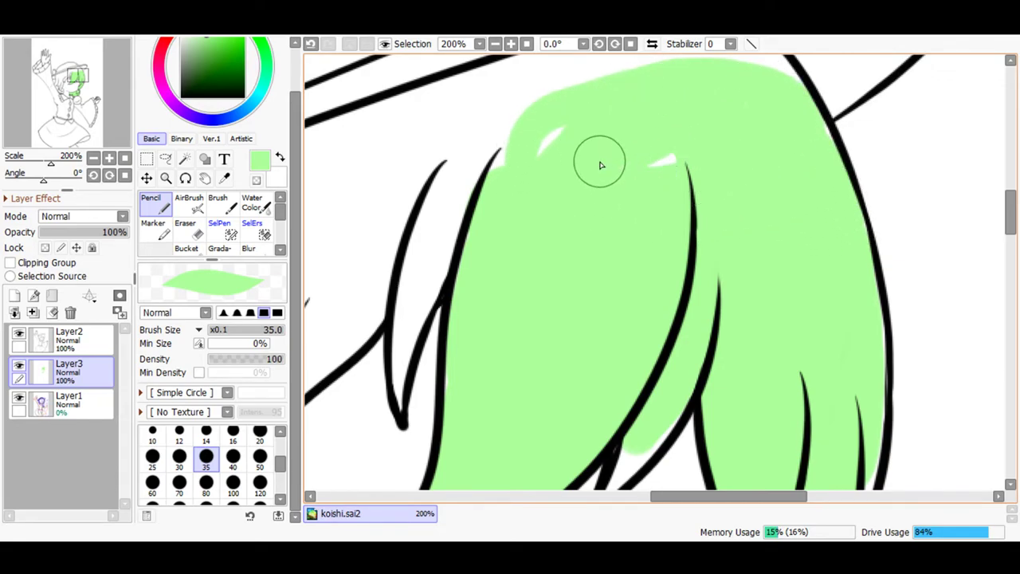
mouse_move(510, 192)
left_mouse_down()
mouse_move(479, 156)
mouse_move(440, 249)
mouse_move(451, 174)
mouse_move(440, 270)
mouse_move(425, 241)
mouse_move(432, 257)
mouse_move(412, 327)
mouse_move(413, 242)
mouse_move(406, 281)
left_mouse_up()
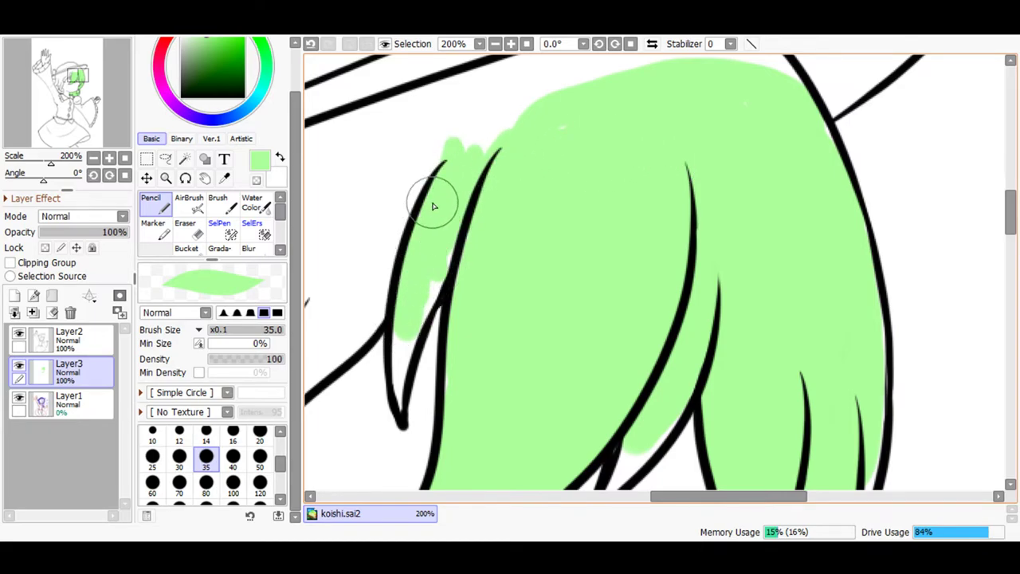
mouse_move(592, 118)
left_mouse_down()
mouse_move(434, 189)
mouse_move(504, 121)
mouse_move(637, 58)
mouse_move(426, 140)
mouse_move(544, 84)
mouse_move(396, 154)
left_mouse_up()
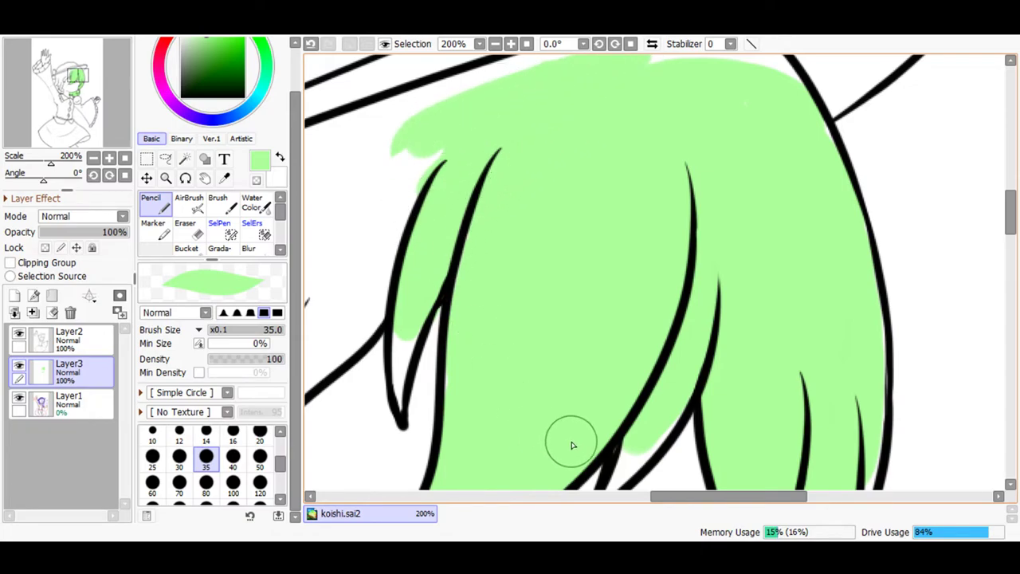
- Block in the hair between the bangs and the raised arm light green with the Pencil at brush size 100
left_click_drag(727, 496, 647, 496)
left_click(232, 484)
mouse_move(662, 275)
left_mouse_down()
mouse_move(639, 243)
mouse_move(403, 436)
left_mouse_up()
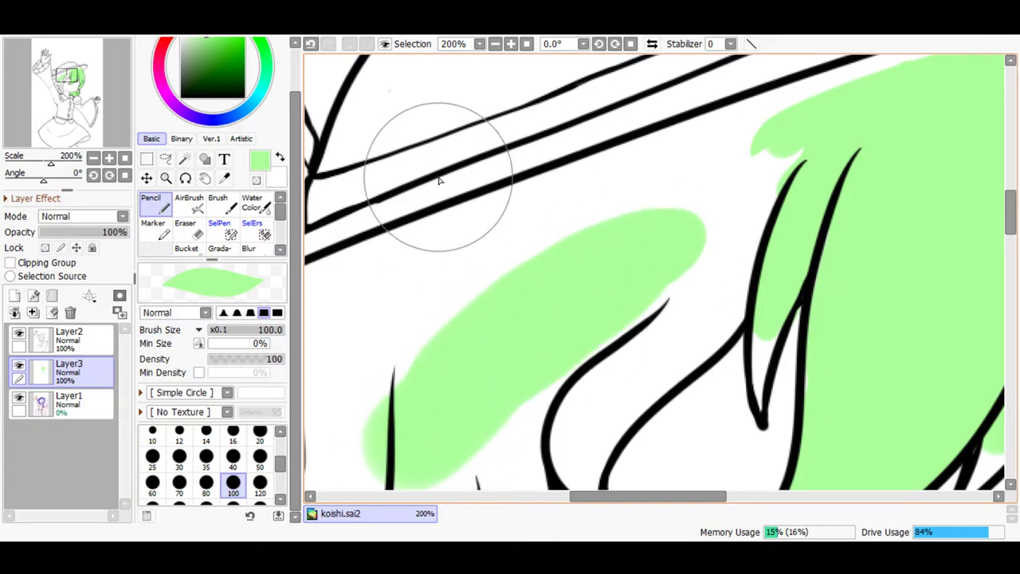
left_click(495, 43)
mouse_move(592, 267)
left_mouse_down()
mouse_move(509, 299)
mouse_move(509, 290)
mouse_move(464, 317)
mouse_move(442, 381)
mouse_move(433, 337)
mouse_move(480, 374)
left_mouse_up()
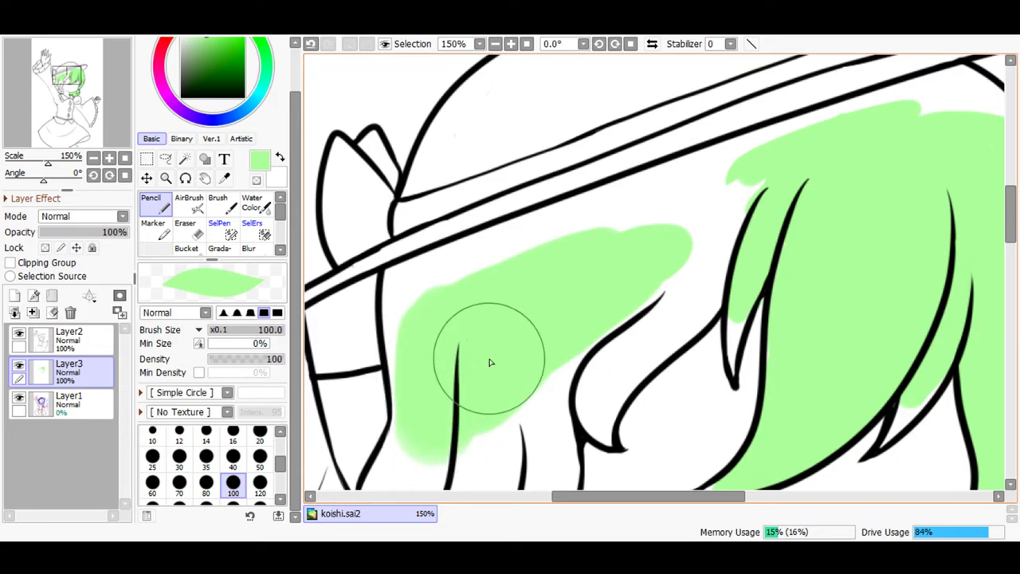
left_click_drag(1009, 221, 1009, 235)
mouse_move(558, 303)
left_mouse_down()
mouse_move(553, 244)
mouse_move(515, 396)
mouse_move(492, 321)
mouse_move(426, 426)
left_mouse_up()
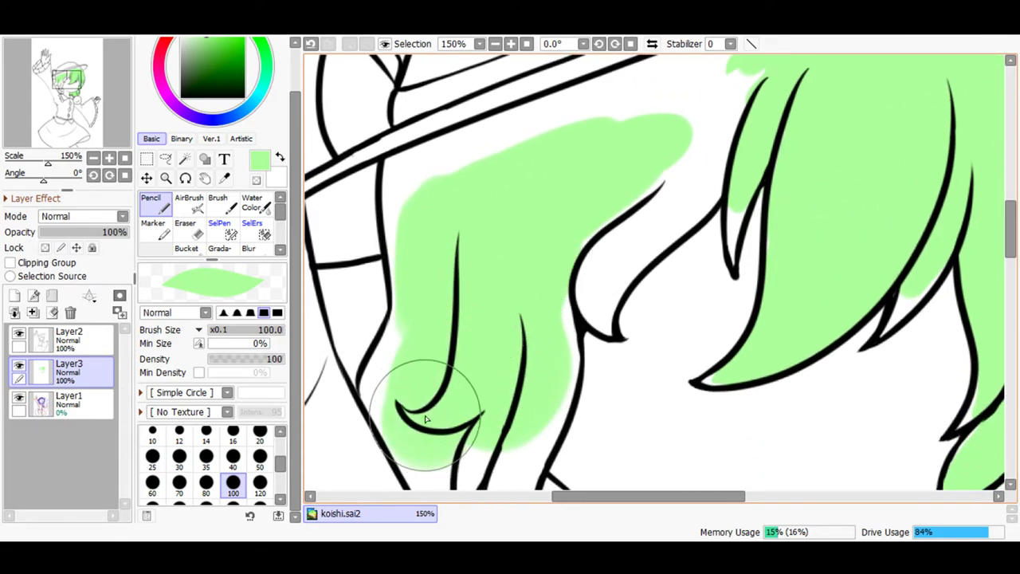
- Extend the light green hair fill to the raised arm's outline with the Pencil at brush size 35
left_click_drag(567, 496, 511, 506)
key("bracketleft")
key("bracketleft")
key("bracketleft")
key("bracketleft")
key("bracketleft")
key("bracketleft")
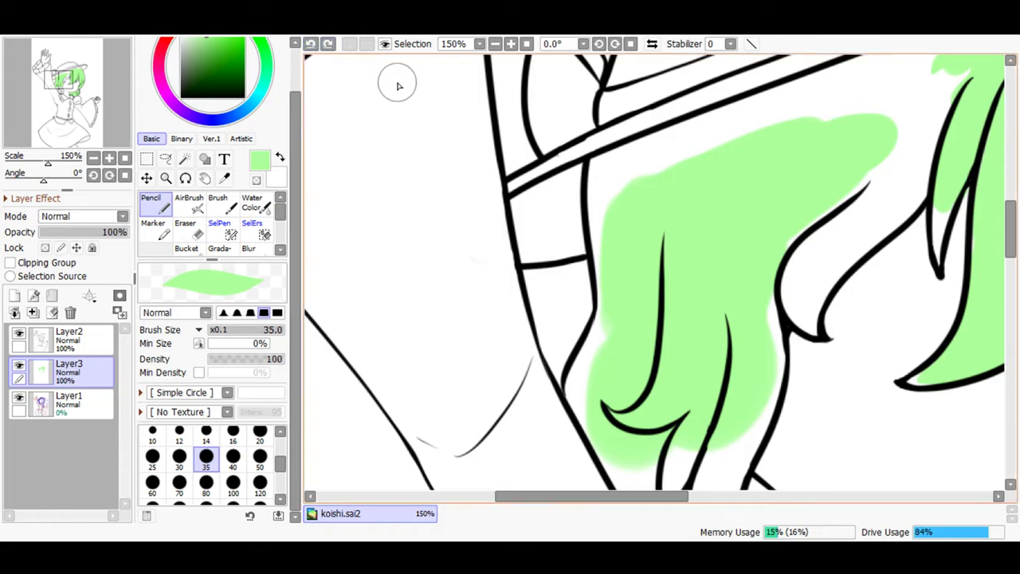
left_click(511, 44)
left_click(510, 44)
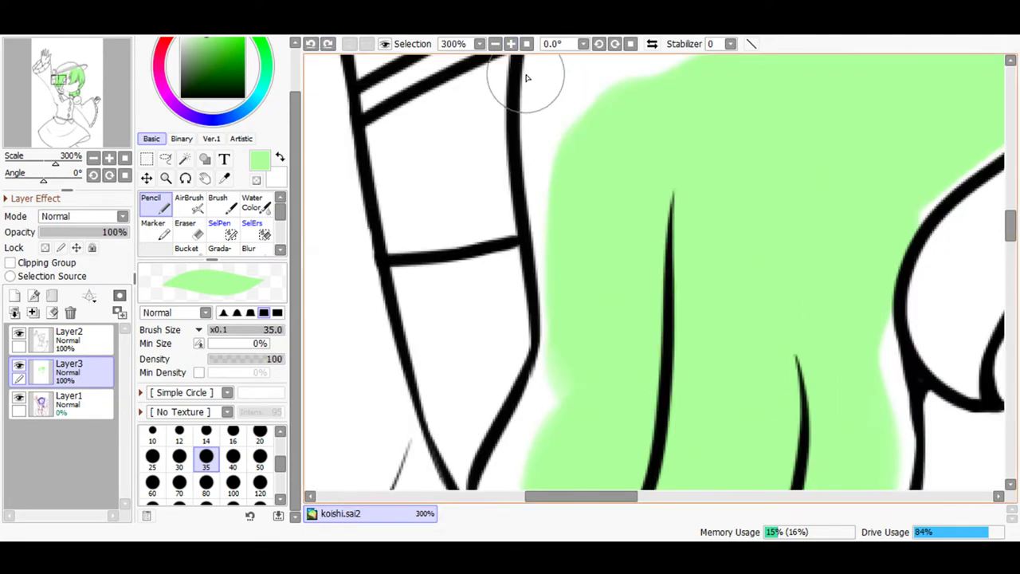
left_click_drag(563, 282, 556, 139)
mouse_move(567, 264)
left_mouse_down()
mouse_move(561, 406)
mouse_move(583, 309)
mouse_move(526, 458)
left_mouse_up()
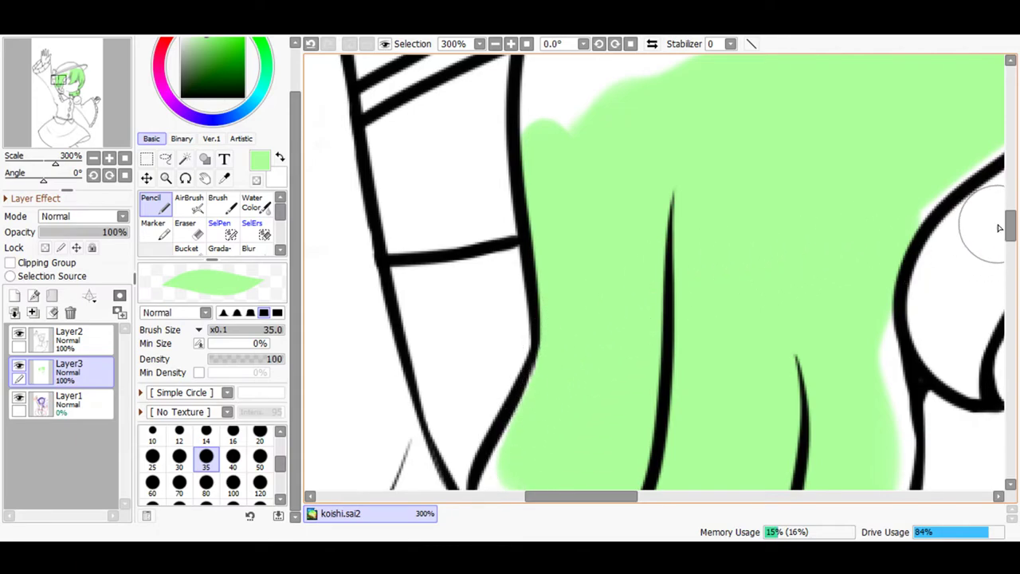
left_click_drag(1011, 237, 1012, 248)
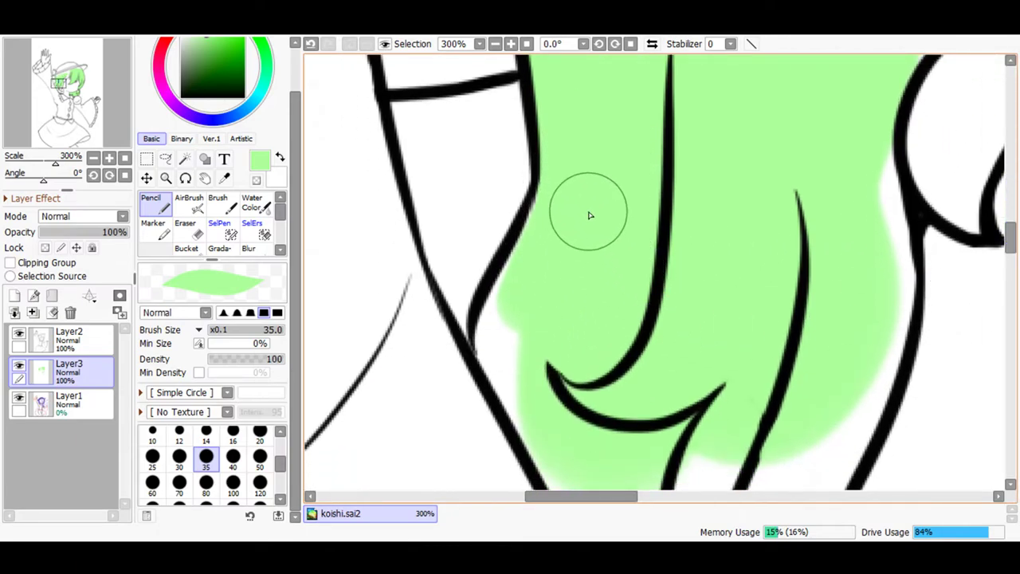
mouse_move(502, 351)
left_mouse_down()
mouse_move(512, 310)
mouse_move(556, 418)
mouse_move(529, 371)
mouse_move(553, 432)
mouse_move(524, 385)
mouse_move(536, 425)
left_mouse_up()
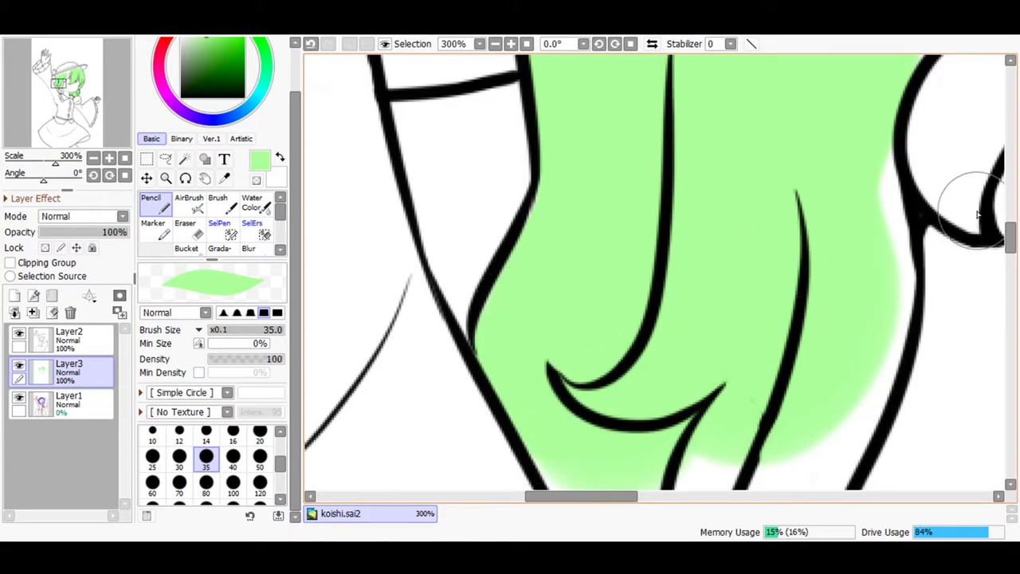
- Paint the lower hair strands beside the raised arm light green down to their tips and the bottom outline
left_click_drag(1012, 239, 1012, 248)
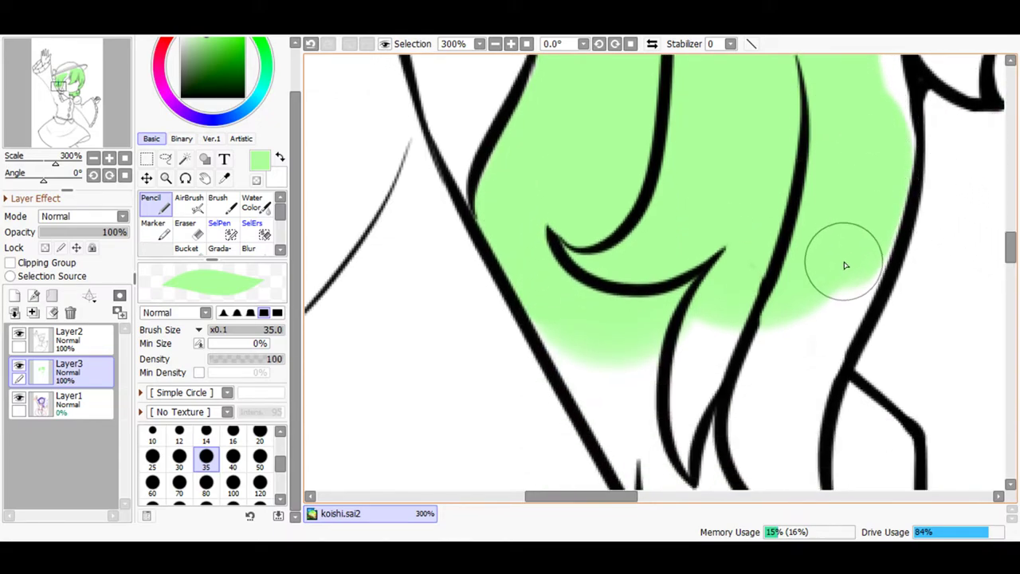
mouse_move(849, 269)
left_mouse_down()
mouse_move(774, 387)
mouse_move(877, 221)
mouse_move(792, 431)
mouse_move(756, 369)
mouse_move(825, 367)
mouse_move(767, 346)
mouse_move(682, 396)
mouse_move(682, 466)
mouse_move(697, 350)
left_mouse_up()
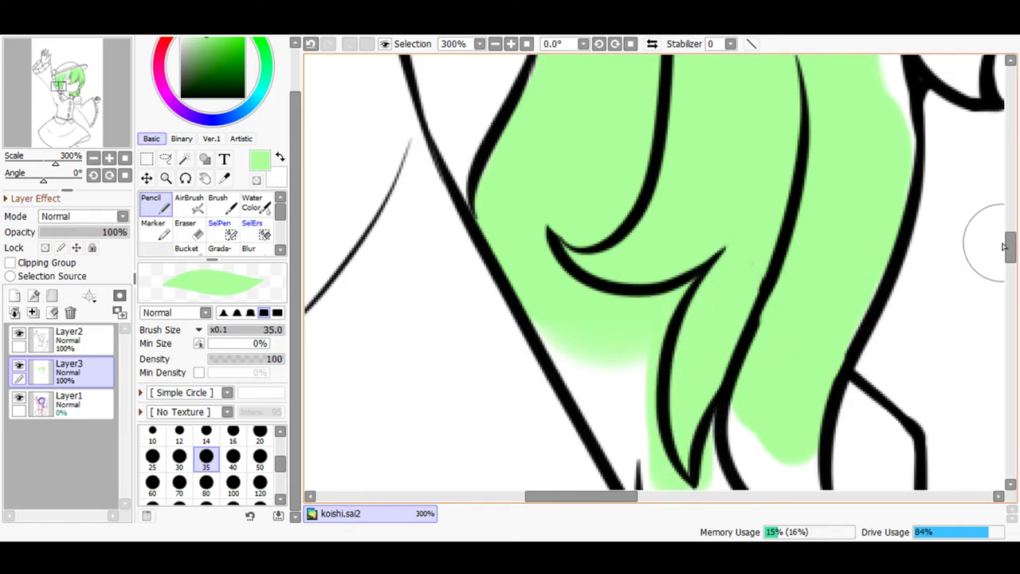
left_click_drag(1007, 246, 1008, 274)
mouse_move(716, 170)
left_mouse_down()
mouse_move(703, 273)
mouse_move(665, 141)
mouse_move(658, 170)
mouse_move(637, 189)
mouse_move(598, 109)
mouse_move(634, 153)
left_mouse_up()
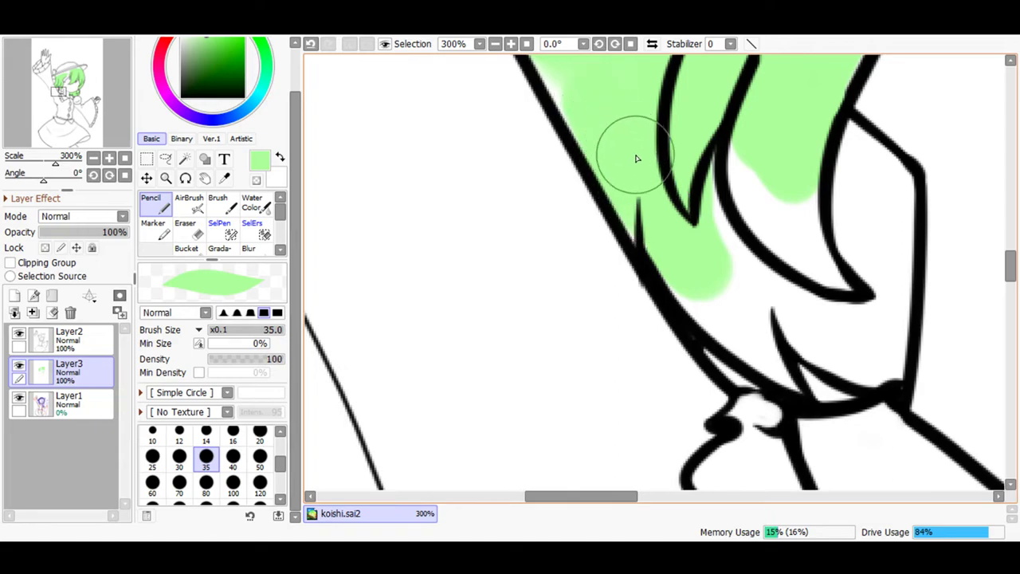
mouse_move(666, 237)
left_mouse_down()
mouse_move(677, 230)
mouse_move(738, 264)
mouse_move(791, 236)
mouse_move(876, 278)
mouse_move(885, 354)
mouse_move(874, 364)
mouse_move(836, 353)
mouse_move(766, 282)
mouse_move(765, 333)
mouse_move(684, 281)
left_mouse_up()
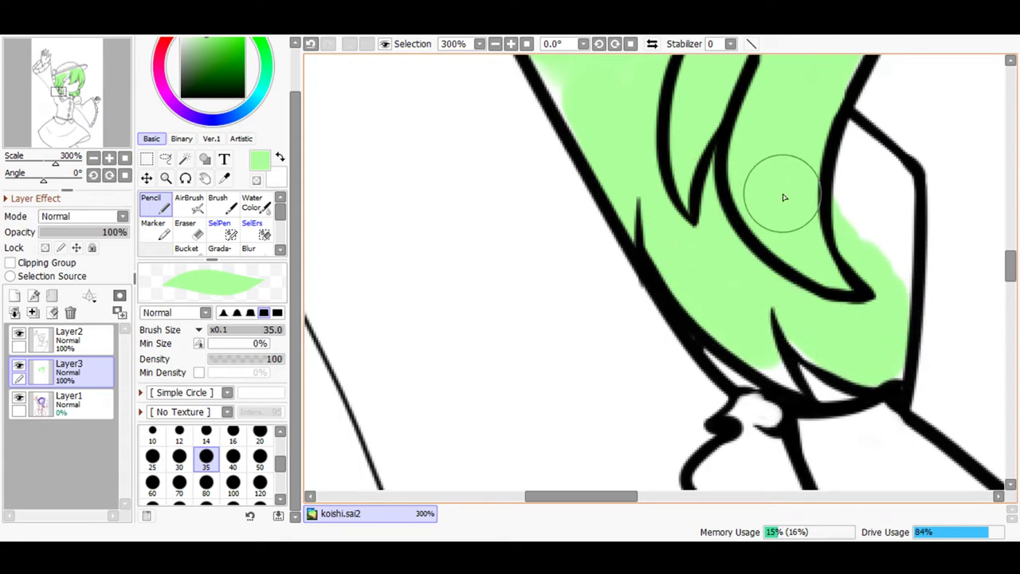
mouse_move(811, 220)
left_mouse_down()
mouse_move(828, 158)
mouse_move(851, 161)
mouse_move(876, 191)
mouse_move(877, 317)
mouse_move(857, 231)
mouse_move(828, 164)
left_mouse_up()
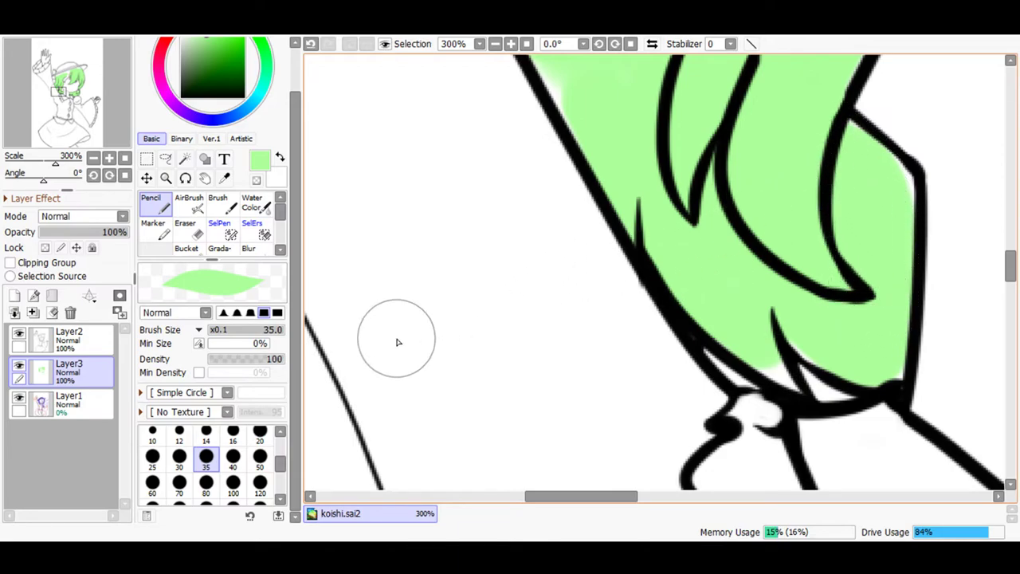
- Fill the small gaps at the lower hair tips and along the arm outline light green at brush size 12
key("bracketleft")
key("bracketleft")
key("bracketleft")
key("bracketleft")
key("bracketleft")
key("bracketleft")
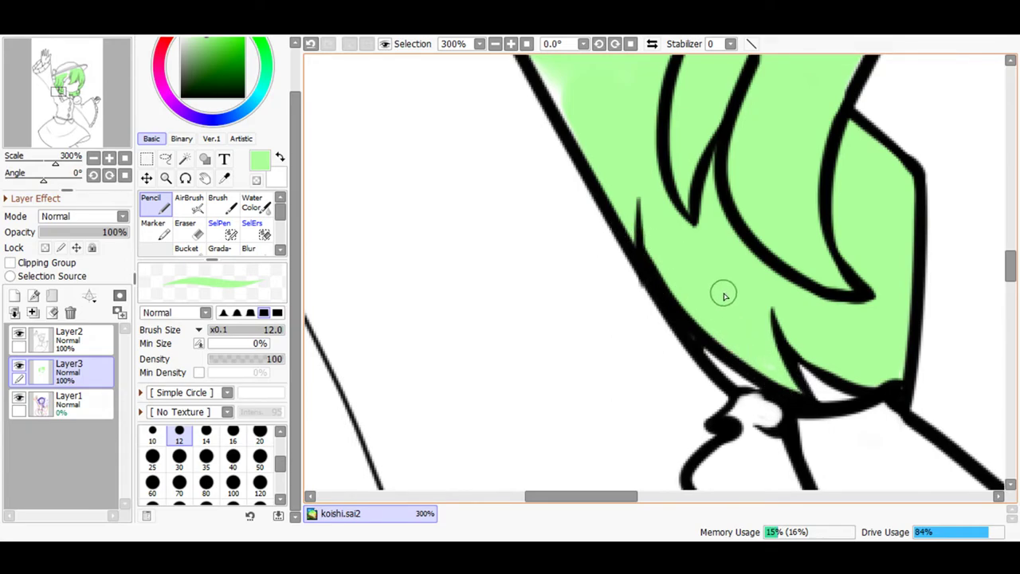
left_click_drag(607, 496, 585, 499)
left_click_drag(1015, 283, 1013, 263)
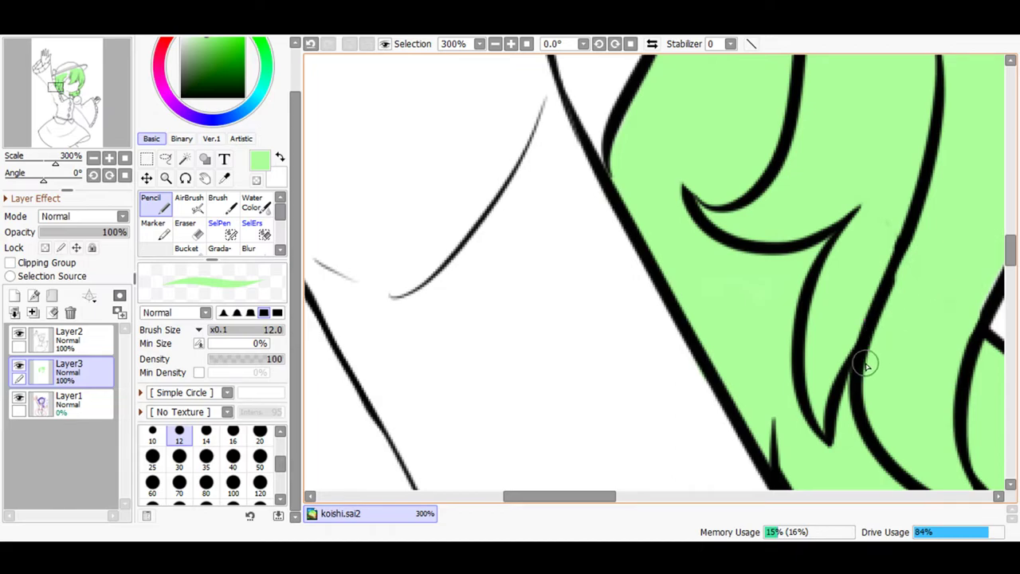
- Fill the hair beneath the hat brim light green from the arm-side corner toward the bangs, using brush sizes 12 and 40
left_click_drag(1010, 249, 1016, 223)
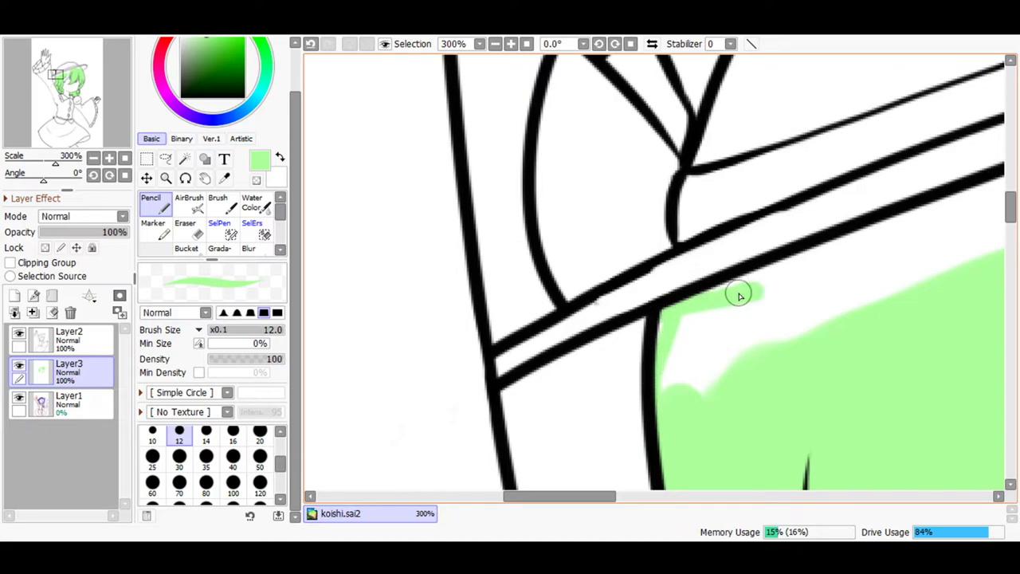
left_click(233, 456)
mouse_move(761, 327)
left_mouse_down()
mouse_move(736, 359)
mouse_move(704, 351)
left_mouse_up()
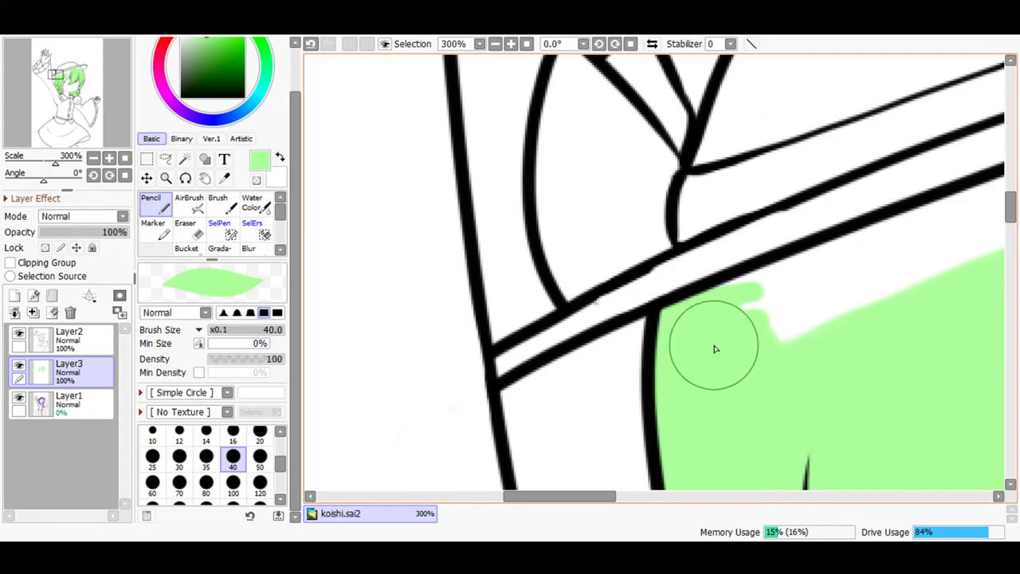
left_click(494, 44)
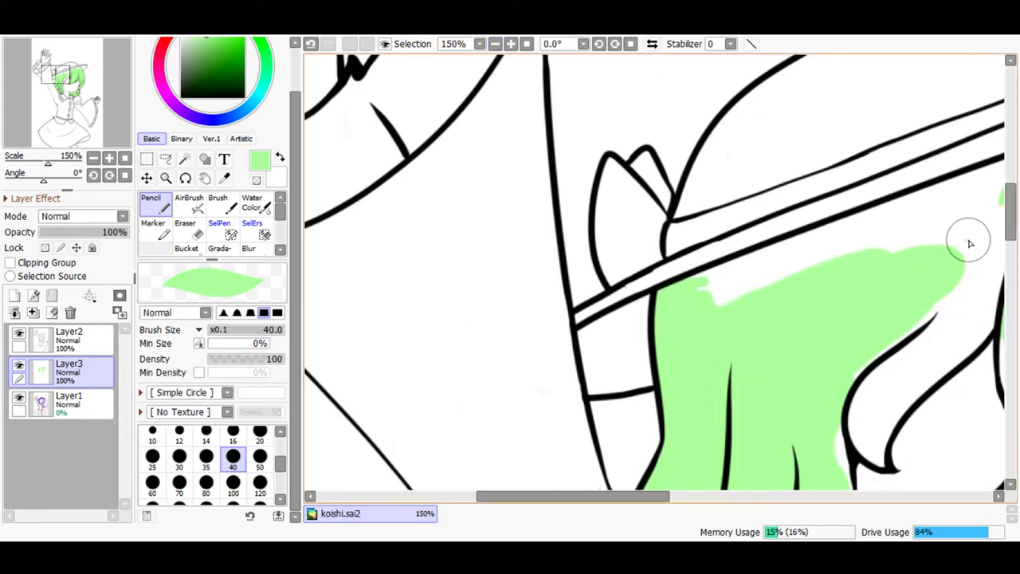
left_click_drag(968, 243, 748, 304)
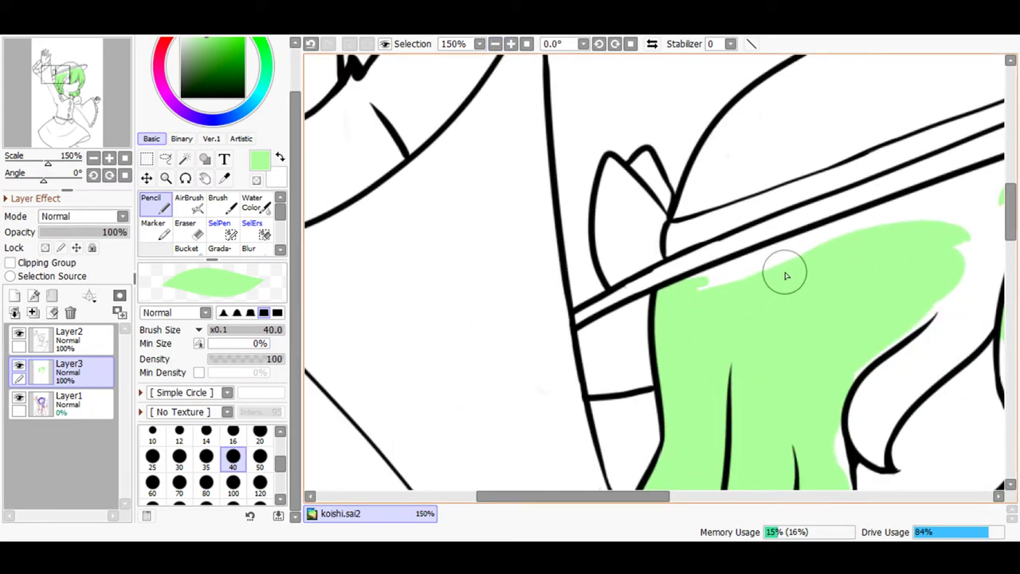
mouse_move(720, 281)
left_mouse_down()
mouse_move(933, 202)
mouse_move(975, 242)
left_mouse_up()
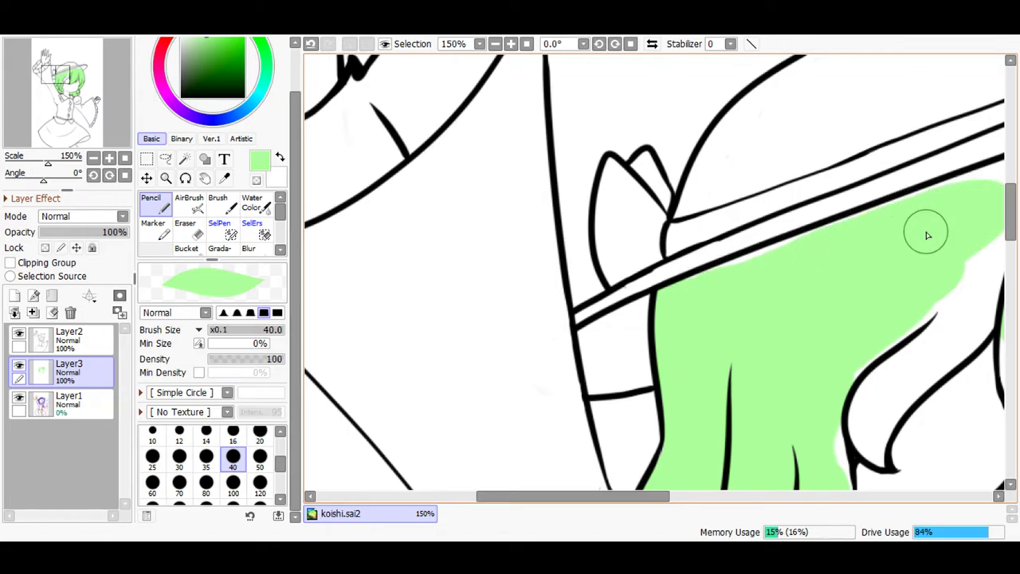
- Join the arm-side hair to the bangs in light green and block in the curved bang lock
left_click_drag(658, 492, 717, 491)
mouse_move(819, 215)
left_mouse_down()
mouse_move(713, 358)
mouse_move(683, 335)
mouse_move(644, 389)
left_mouse_up()
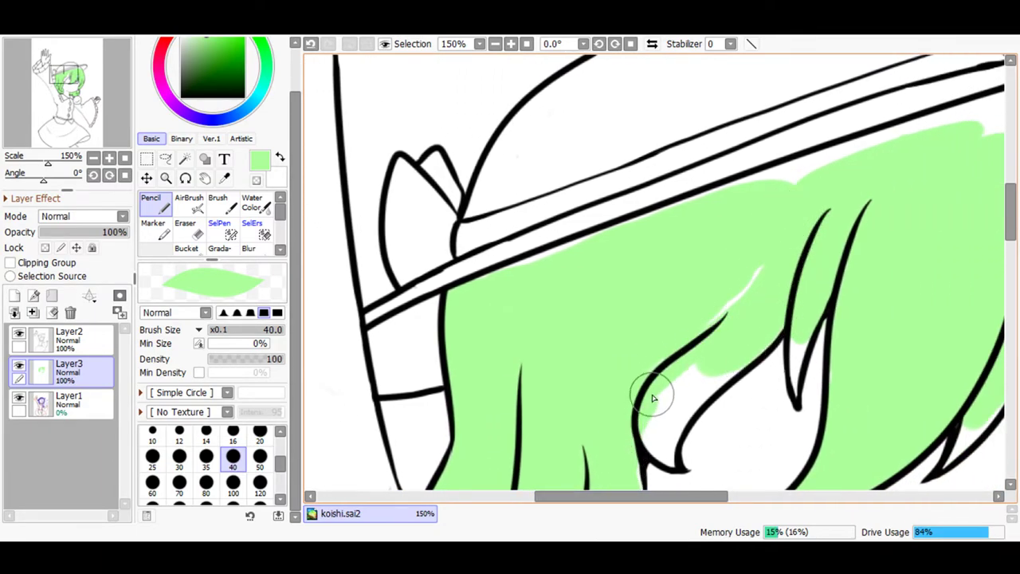
left_click_drag(721, 358, 670, 416)
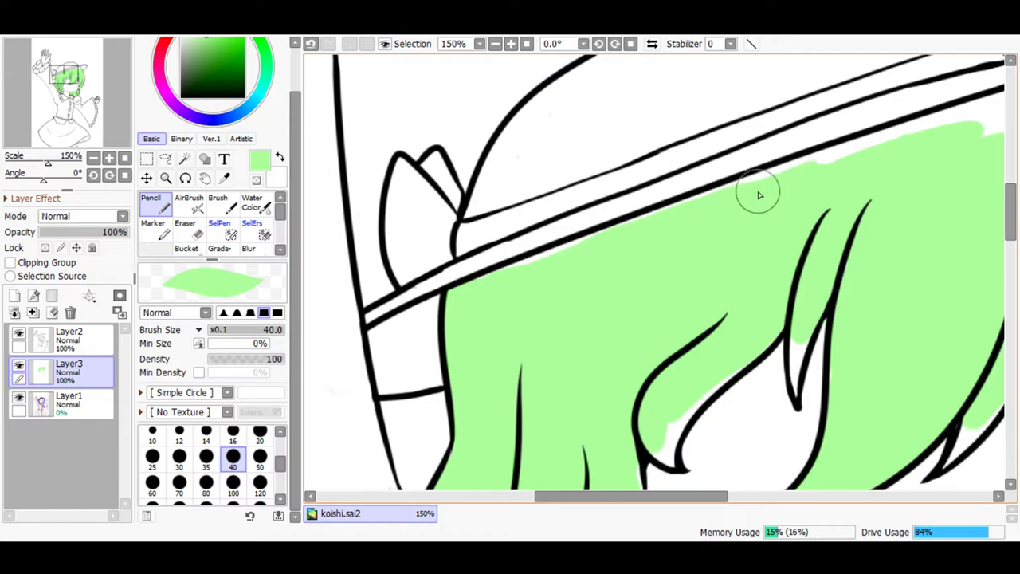
- Fill the crown light green up to the hat brim, undoing the stroke that spills over the brim
left_click_drag(658, 495, 712, 495)
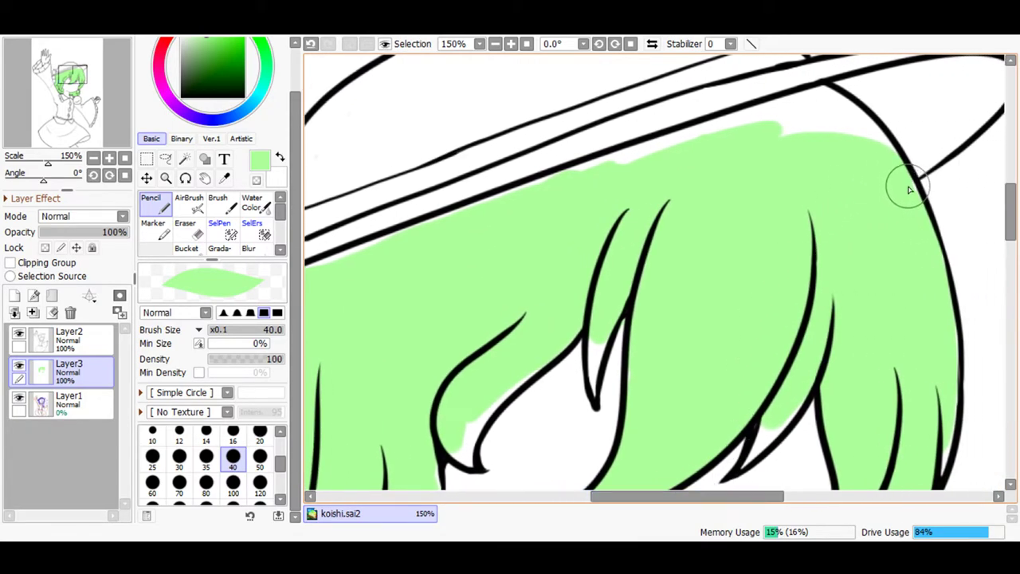
mouse_move(818, 117)
left_mouse_down()
mouse_move(605, 172)
mouse_move(809, 110)
mouse_move(833, 112)
mouse_move(875, 151)
mouse_move(882, 161)
mouse_move(791, 134)
mouse_move(827, 102)
mouse_move(762, 142)
mouse_move(695, 257)
mouse_move(781, 374)
mouse_move(571, 290)
mouse_move(572, 239)
mouse_move(622, 172)
mouse_move(559, 184)
mouse_move(491, 221)
mouse_move(419, 243)
mouse_move(504, 205)
mouse_move(448, 220)
mouse_move(408, 245)
left_mouse_up()
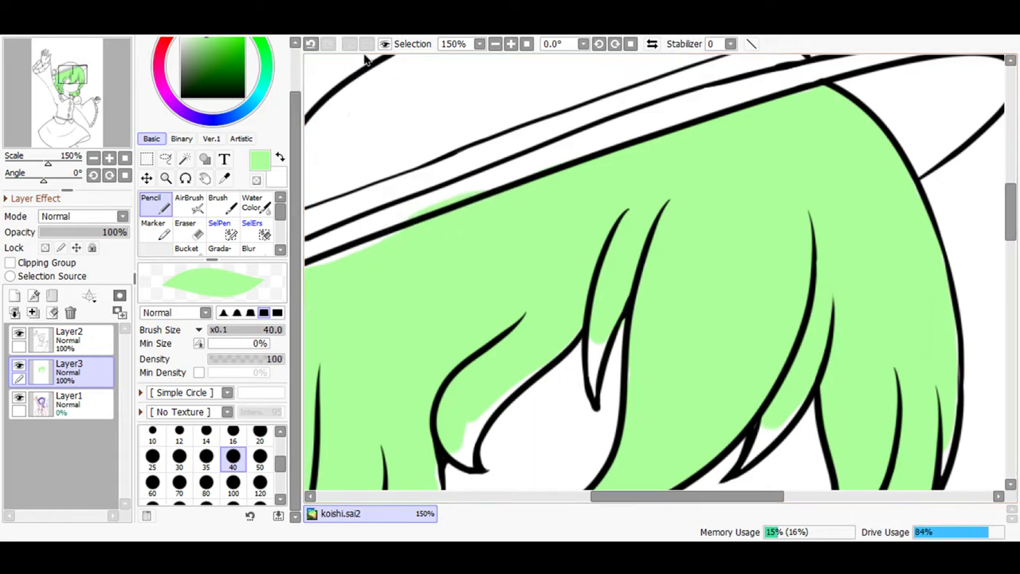
left_click(310, 43)
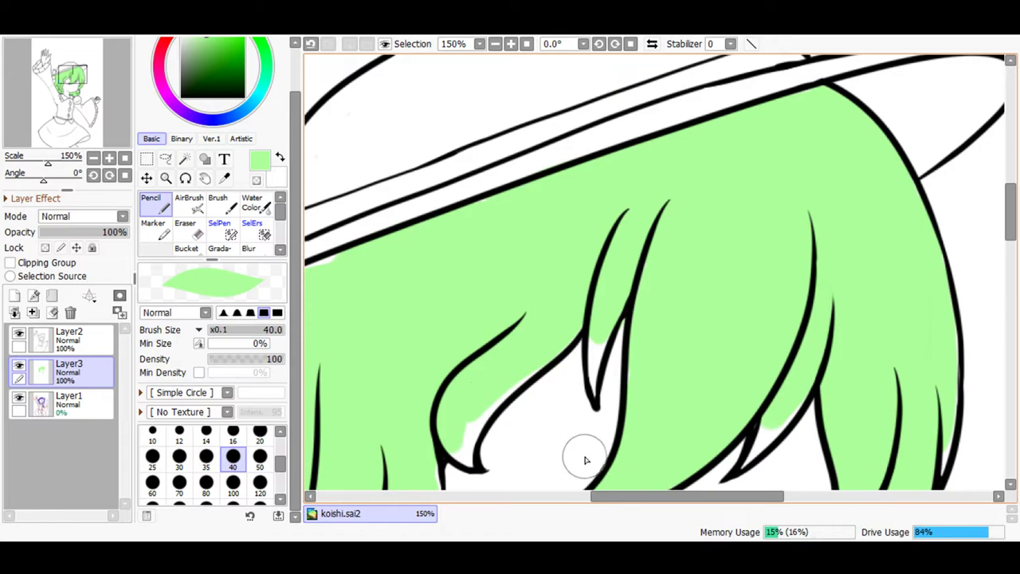
- Fill the curved bang lock light green up to its inner outline, including the neighbouring side hair edge
left_click_drag(615, 496, 558, 496)
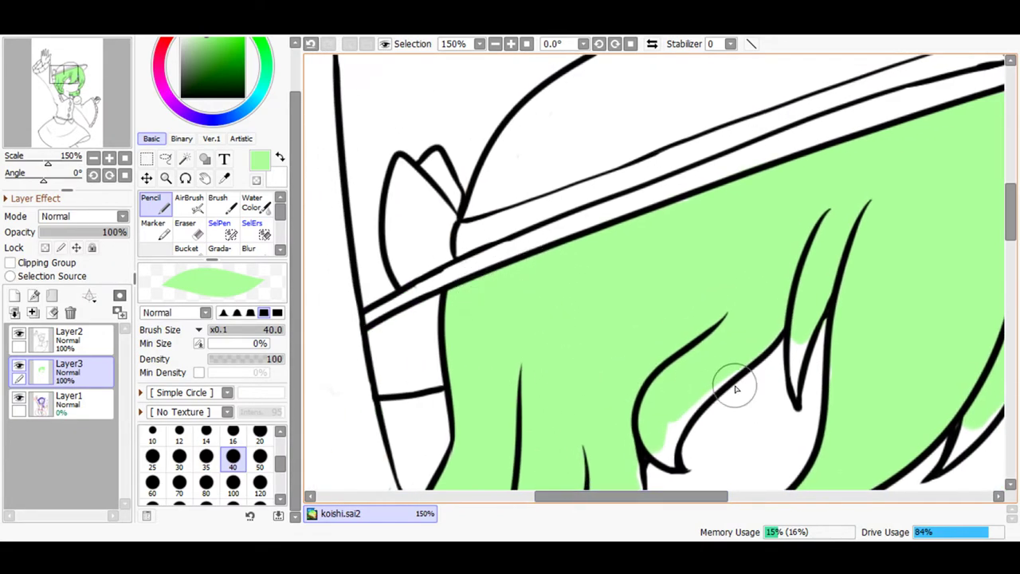
left_click_drag(1010, 211, 1009, 231)
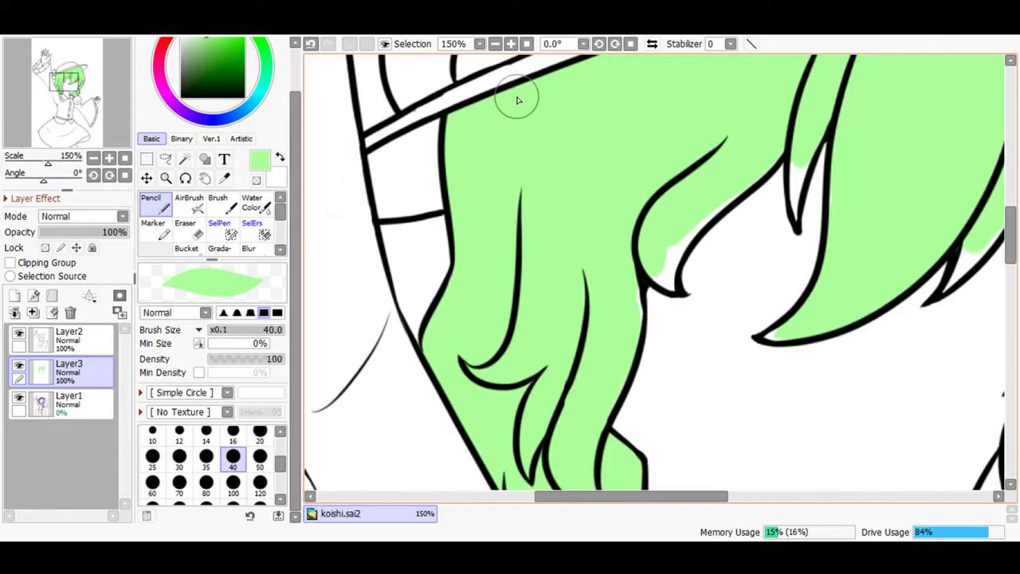
left_click(495, 43)
left_click(510, 44)
left_click(511, 44)
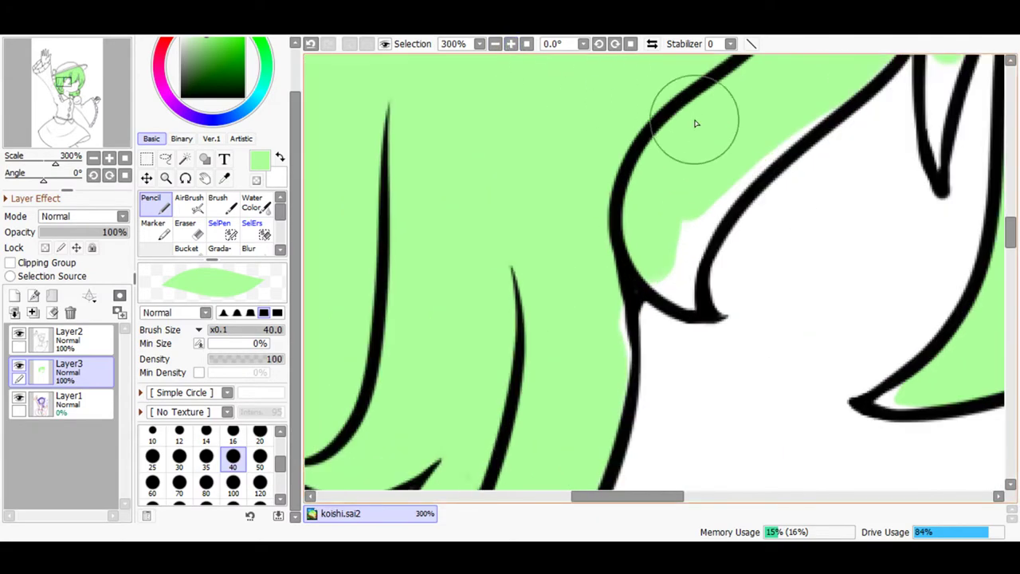
mouse_move(703, 231)
left_mouse_down()
mouse_move(685, 275)
mouse_move(658, 255)
mouse_move(607, 292)
mouse_move(608, 354)
mouse_move(597, 369)
mouse_move(569, 266)
mouse_move(621, 206)
mouse_move(696, 236)
mouse_move(709, 193)
mouse_move(807, 114)
left_mouse_up()
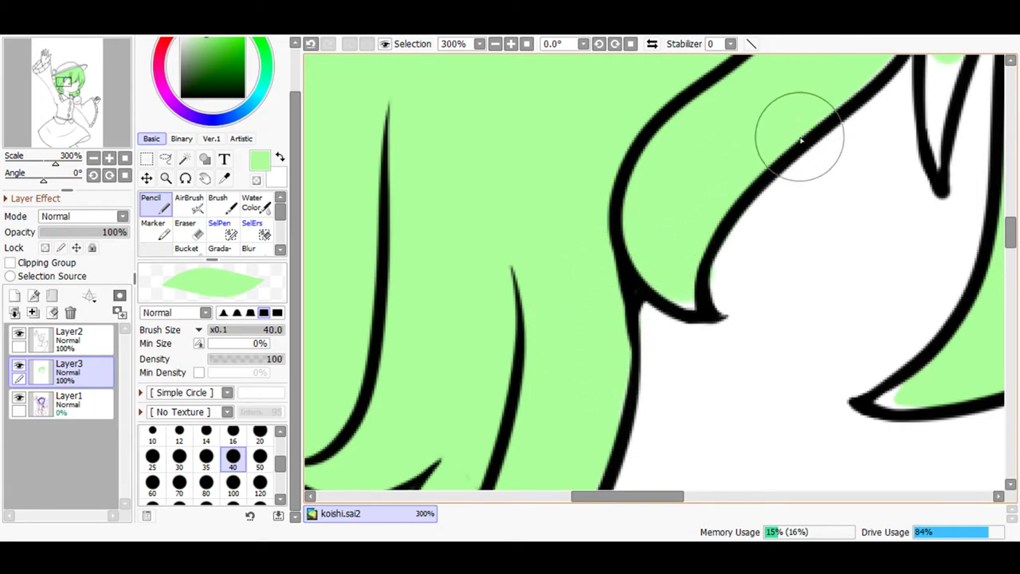
- Fill the curved lock's tip, the large bang's point and the thin strand between them light green at brush size 12
left_click_drag(621, 496, 637, 490)
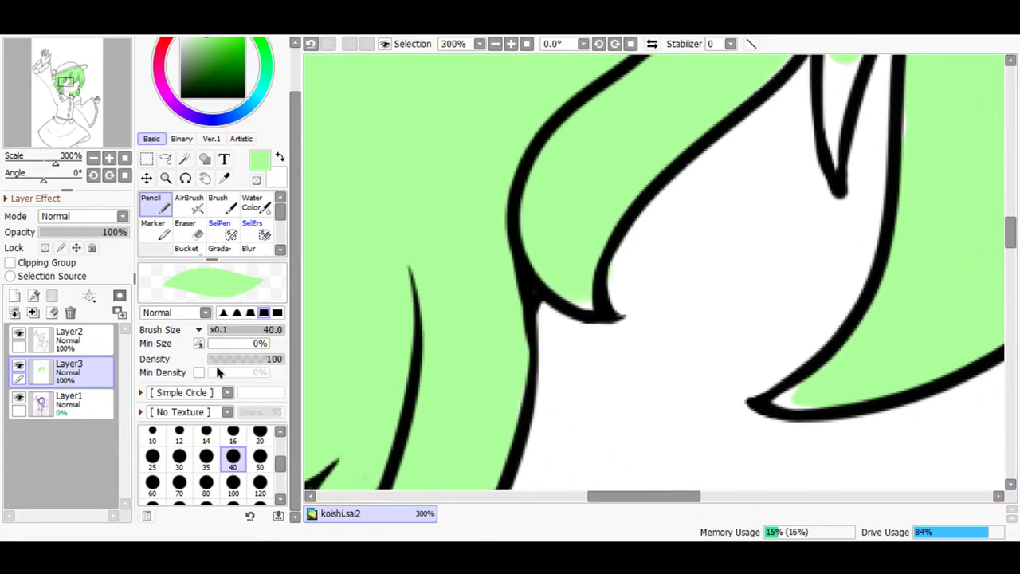
left_click(179, 431)
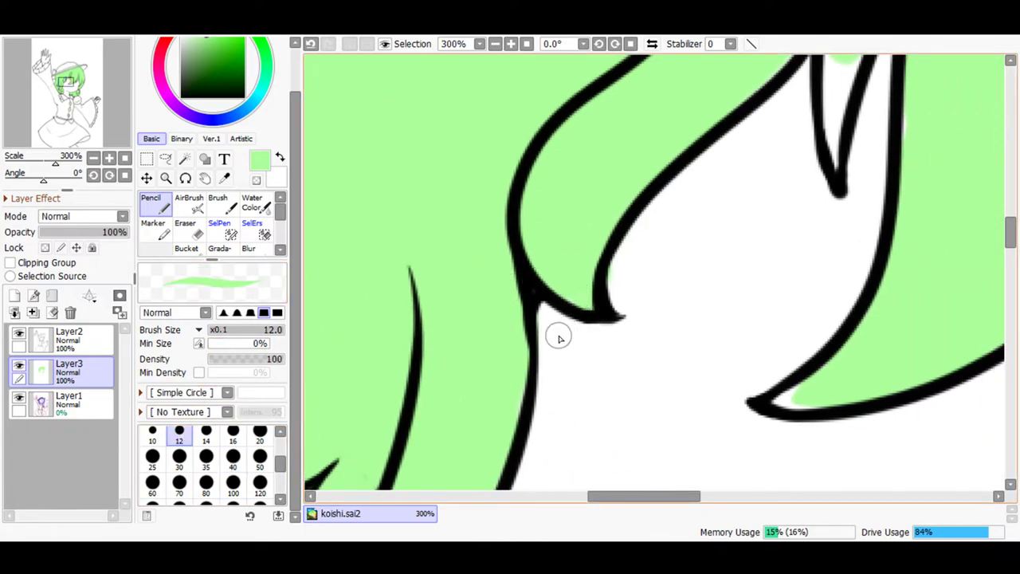
left_click_drag(813, 382, 786, 409)
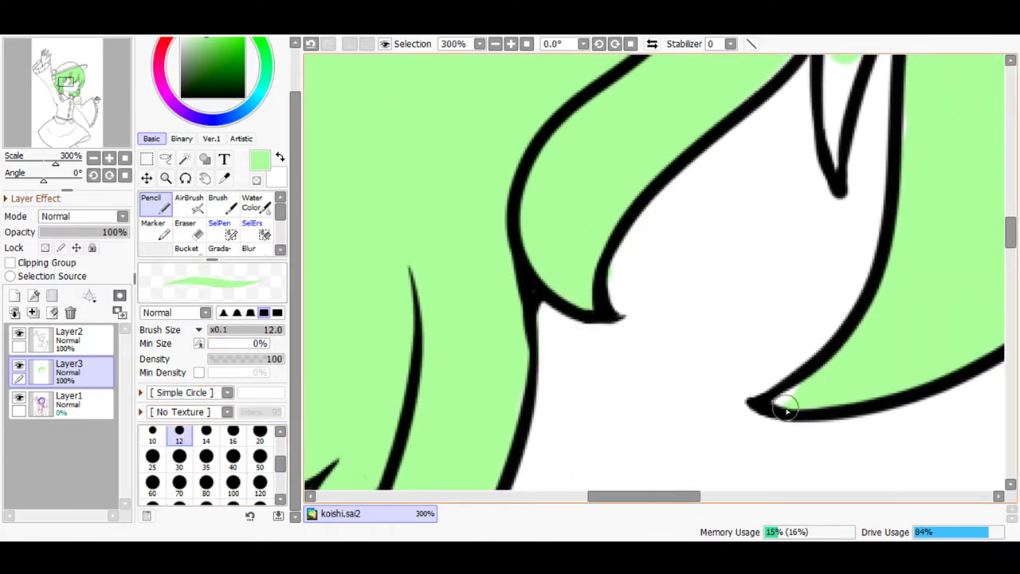
scroll(996, 263, "up", 5)
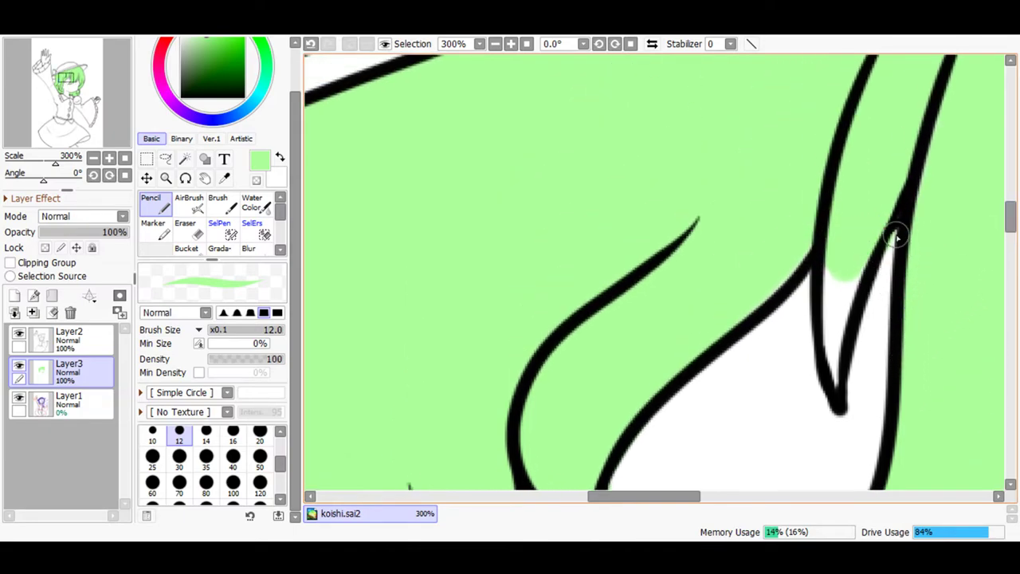
mouse_move(866, 244)
left_mouse_down()
mouse_move(840, 345)
mouse_move(864, 268)
mouse_move(835, 337)
mouse_move(838, 249)
left_mouse_up()
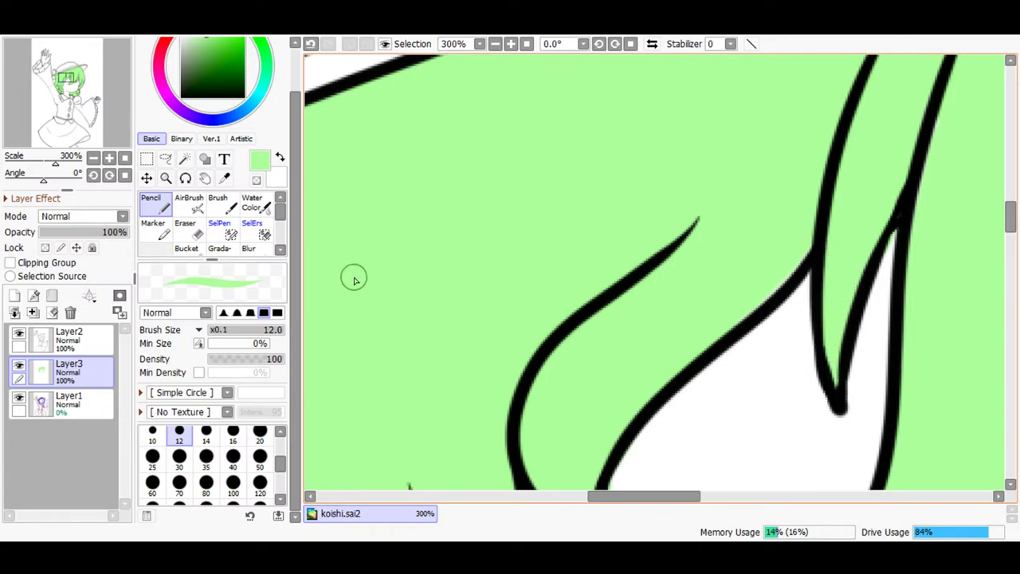
- Clean up the green in the narrow gap beside the thin strand with the Eraser at size 6, and return to the Pencil
left_click(511, 43)
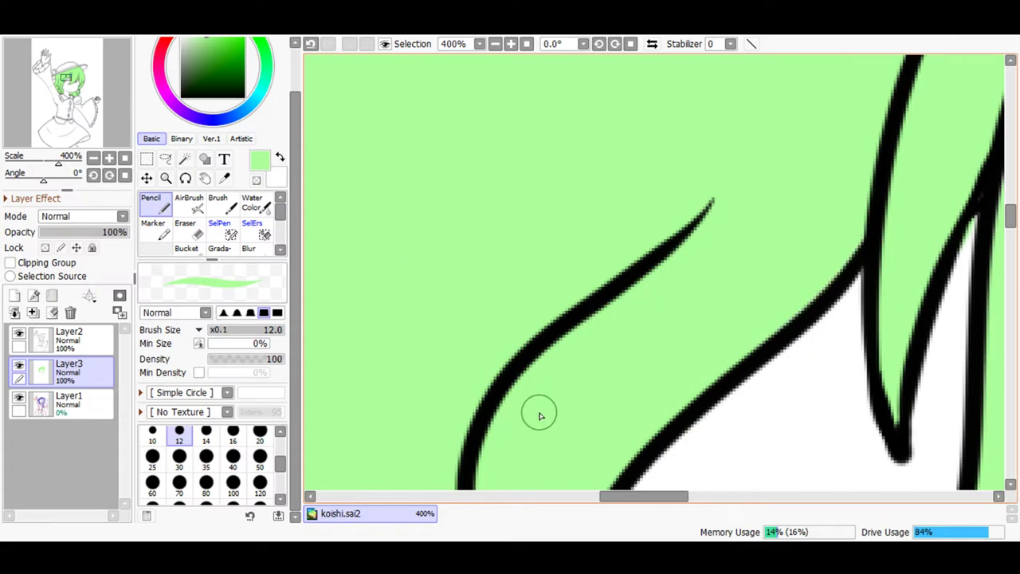
left_click(185, 230)
left_click(178, 439)
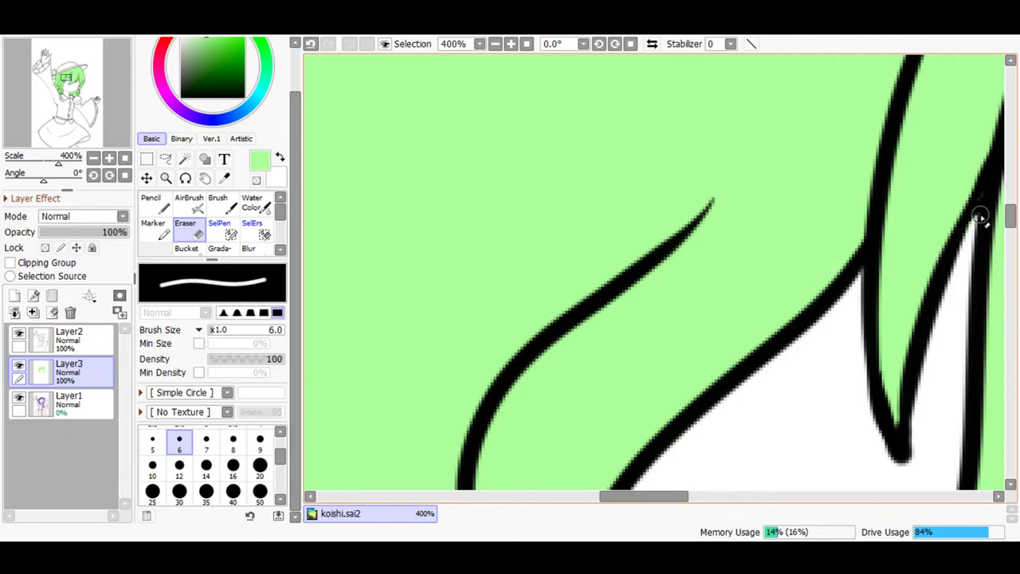
key("n")
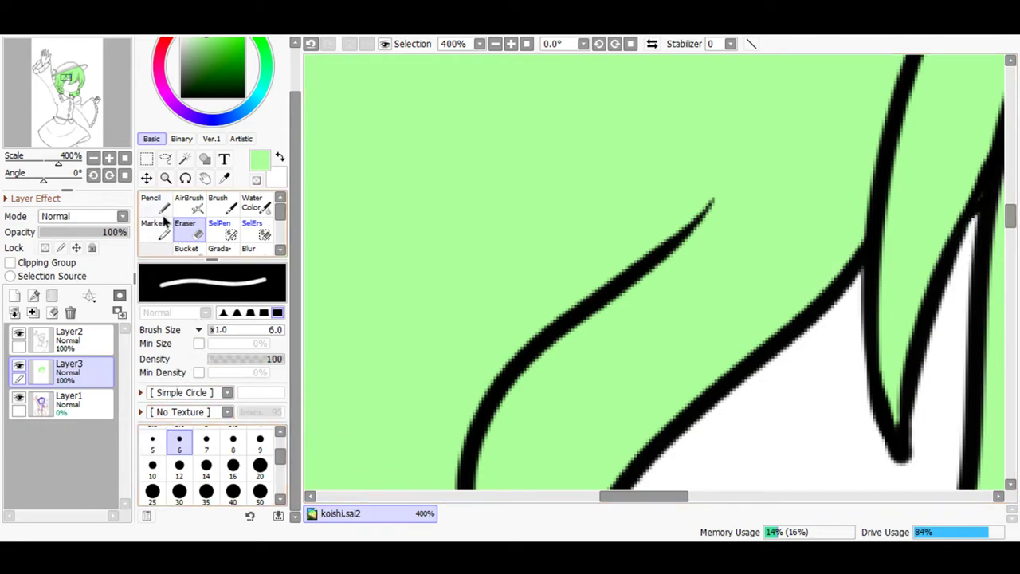
left_click_drag(603, 497, 729, 496)
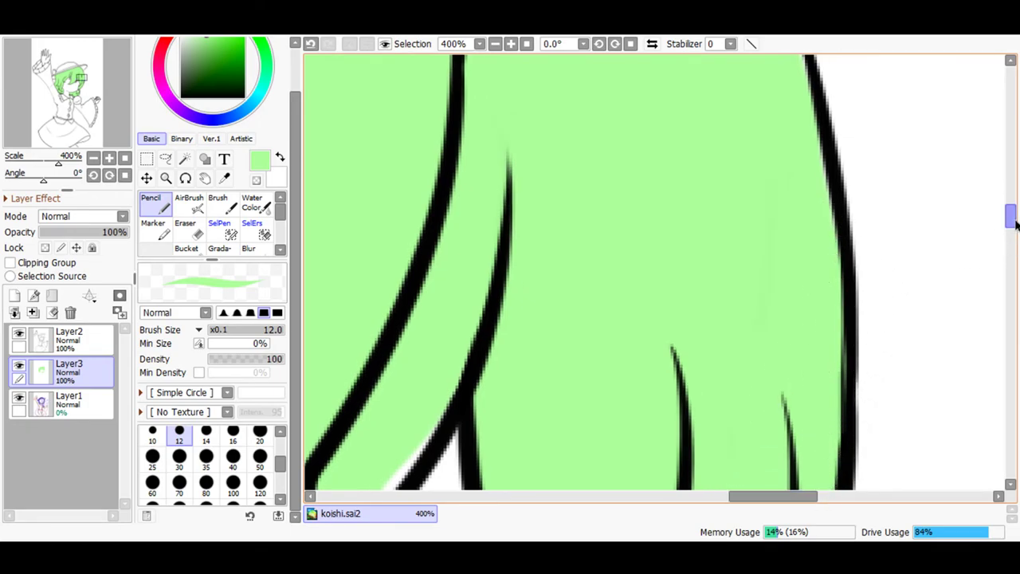
- Fill the white slivers along the side lock, its narrow outer strand and the thin strand's edge light green up to the outlines
left_click_drag(1013, 225, 1013, 247)
mouse_move(784, 118)
left_mouse_down()
mouse_move(821, 116)
mouse_move(790, 263)
mouse_move(835, 102)
left_mouse_up()
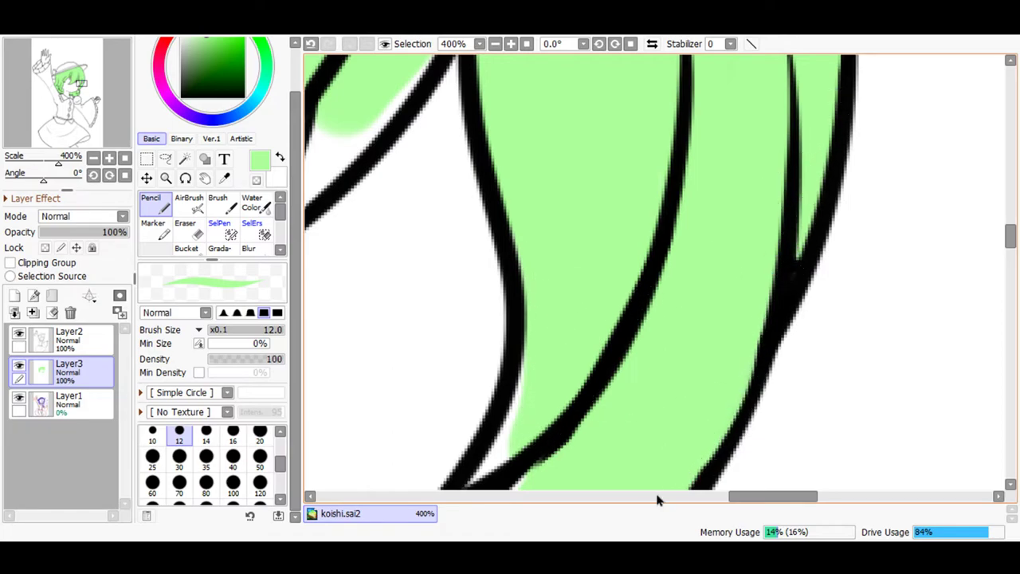
left_click_drag(747, 496, 723, 495)
mouse_move(724, 381)
left_mouse_down()
mouse_move(697, 424)
mouse_move(708, 397)
mouse_move(696, 405)
mouse_move(700, 333)
left_mouse_up()
mouse_move(555, 69)
left_mouse_down()
mouse_move(515, 175)
mouse_move(569, 115)
mouse_move(522, 140)
mouse_move(487, 191)
mouse_move(503, 105)
mouse_move(503, 169)
mouse_move(548, 125)
mouse_move(492, 185)
left_mouse_up()
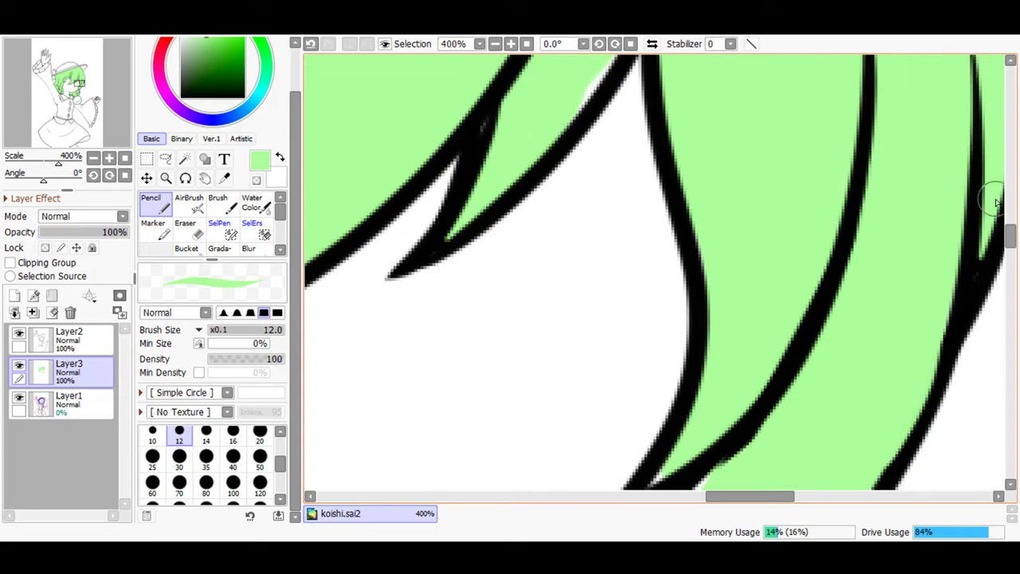
left_click_drag(1009, 243, 1009, 232)
left_click_drag(608, 183, 566, 265)
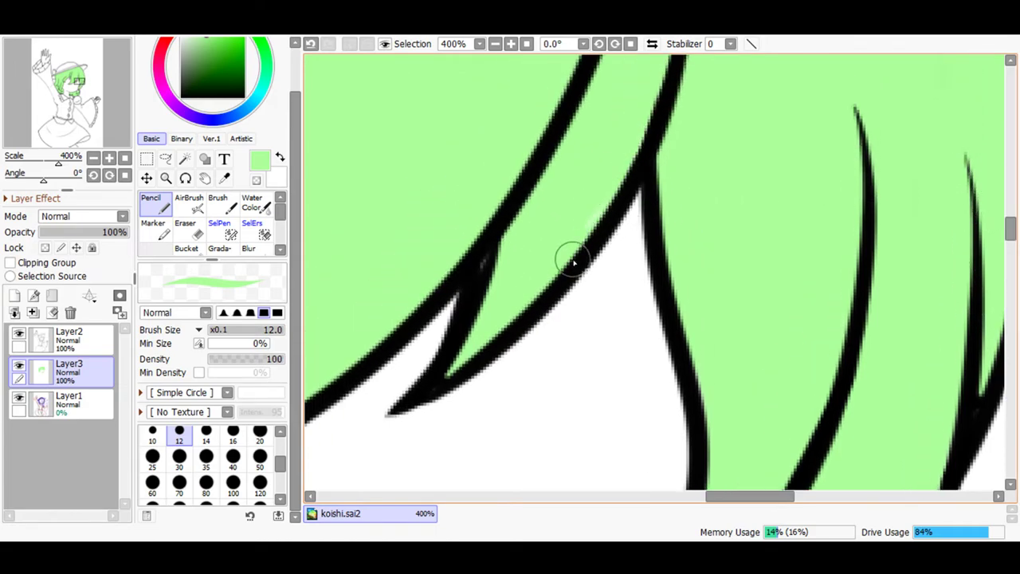
- Fill the lower side lock's pointed tip and the gap in the hair beside the jaw outline light green
left_click(495, 44)
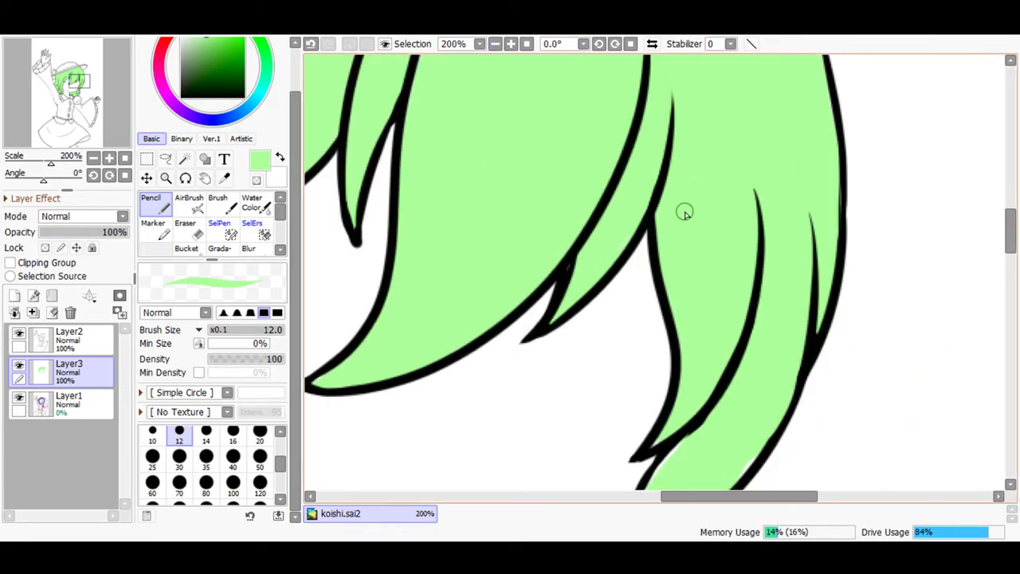
left_click_drag(1009, 239, 1009, 286)
mouse_move(653, 226)
left_mouse_down()
mouse_move(658, 143)
mouse_move(633, 246)
mouse_move(628, 173)
left_mouse_up()
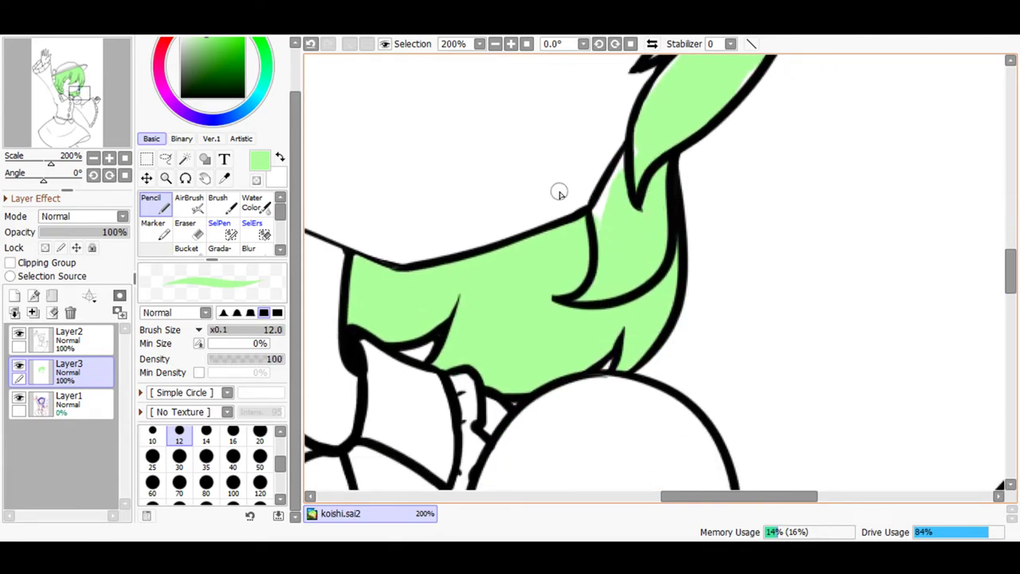
left_click(509, 44)
mouse_move(537, 172)
left_mouse_down()
mouse_move(563, 92)
mouse_move(551, 159)
left_mouse_up()
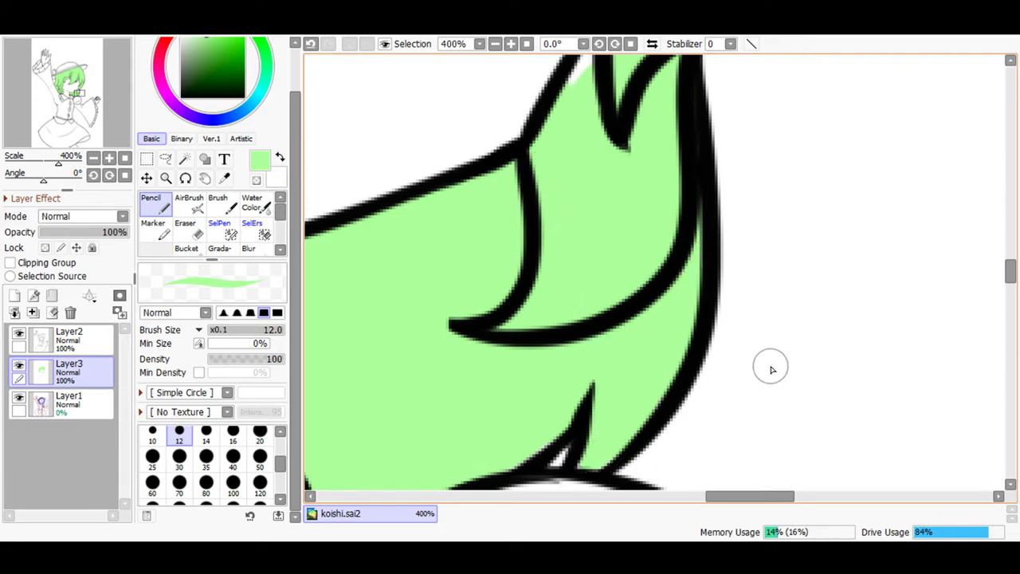
- Examine the green fill along the lower hair, side locks and hat brim for unfilled gaps, including the whole head
left_click_drag(713, 496, 678, 510)
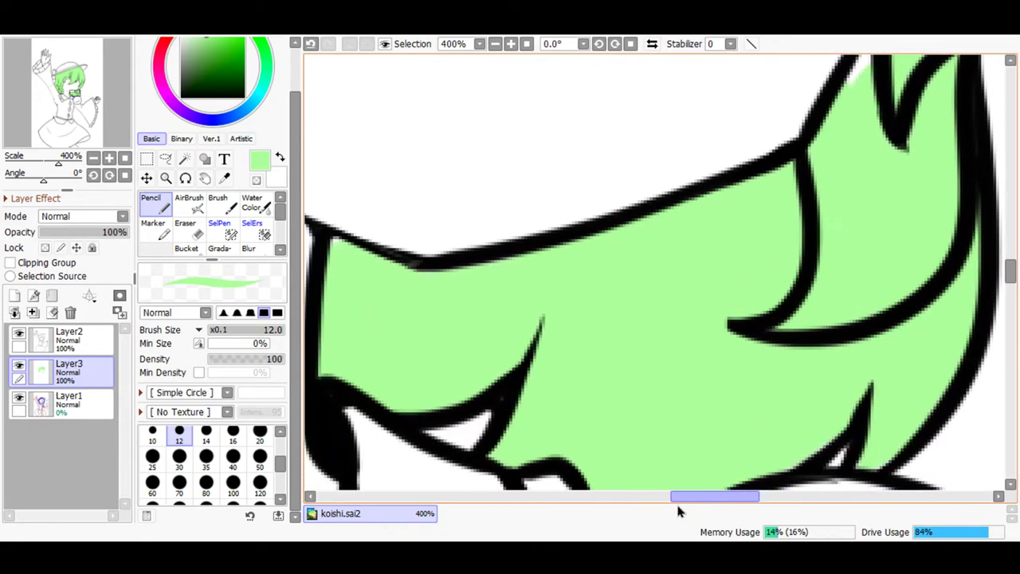
scroll(988, 279, "up", 5)
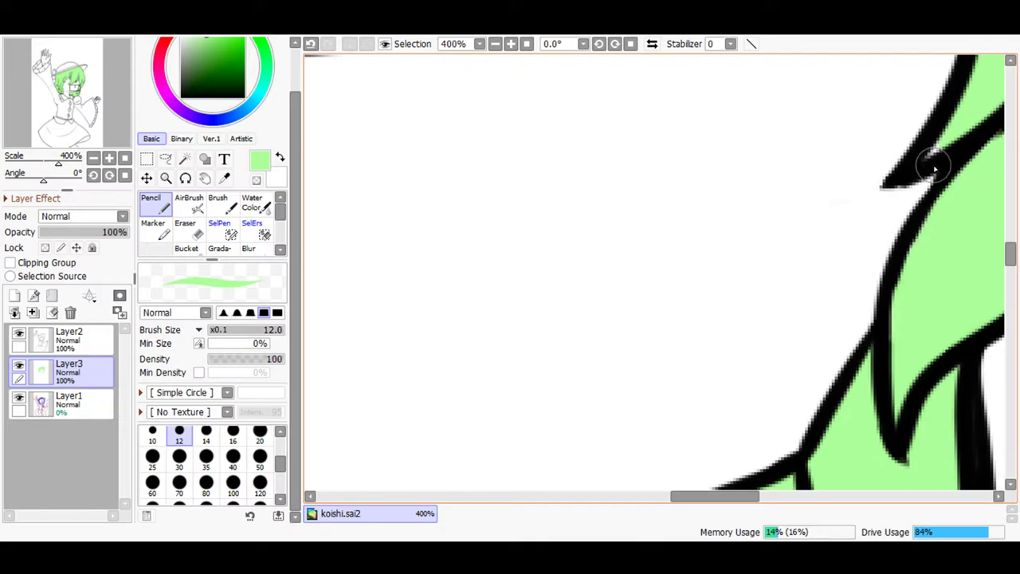
left_click_drag(706, 497, 744, 498)
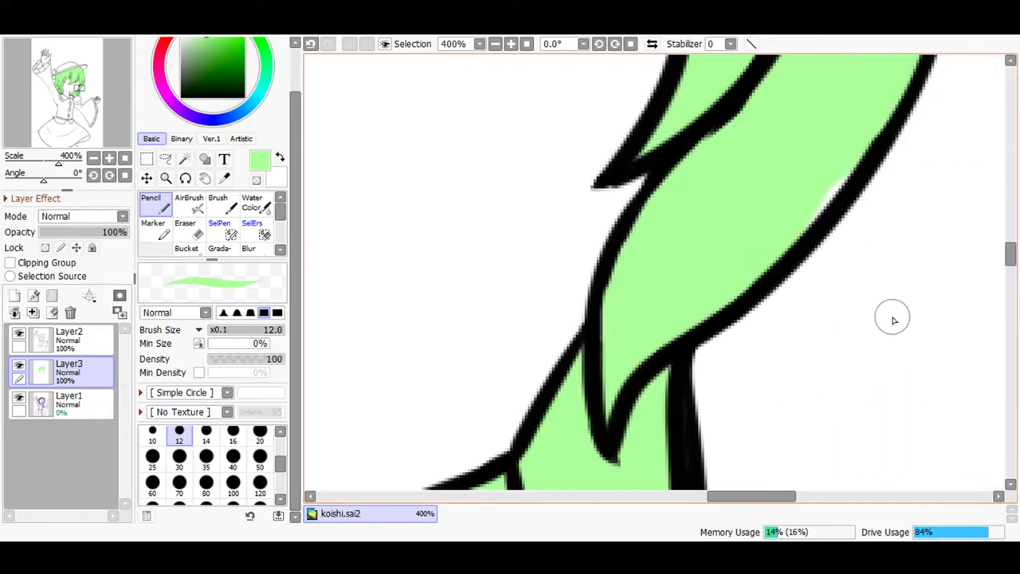
left_click_drag(1008, 255, 1010, 229)
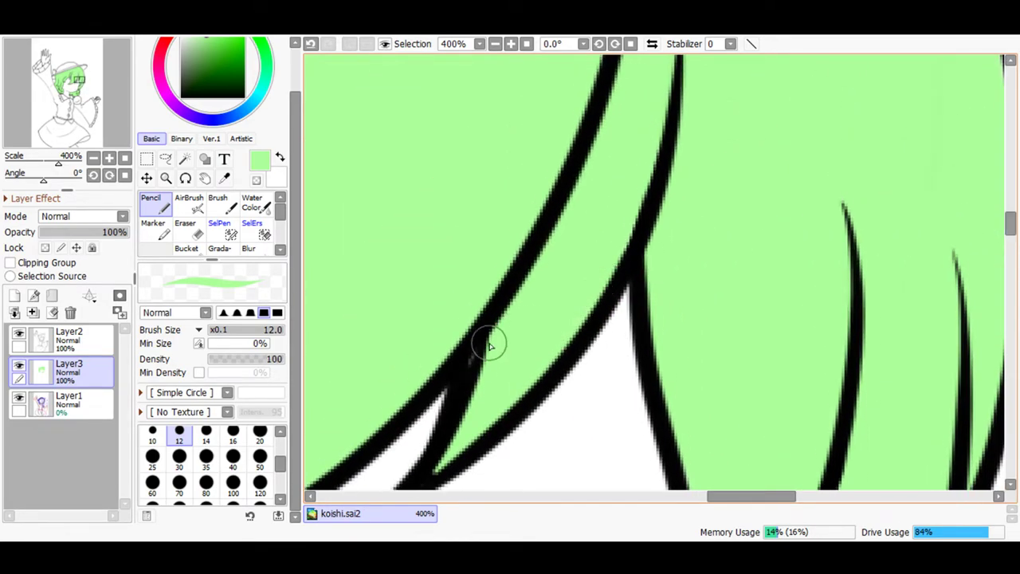
left_click_drag(1009, 217, 1008, 198)
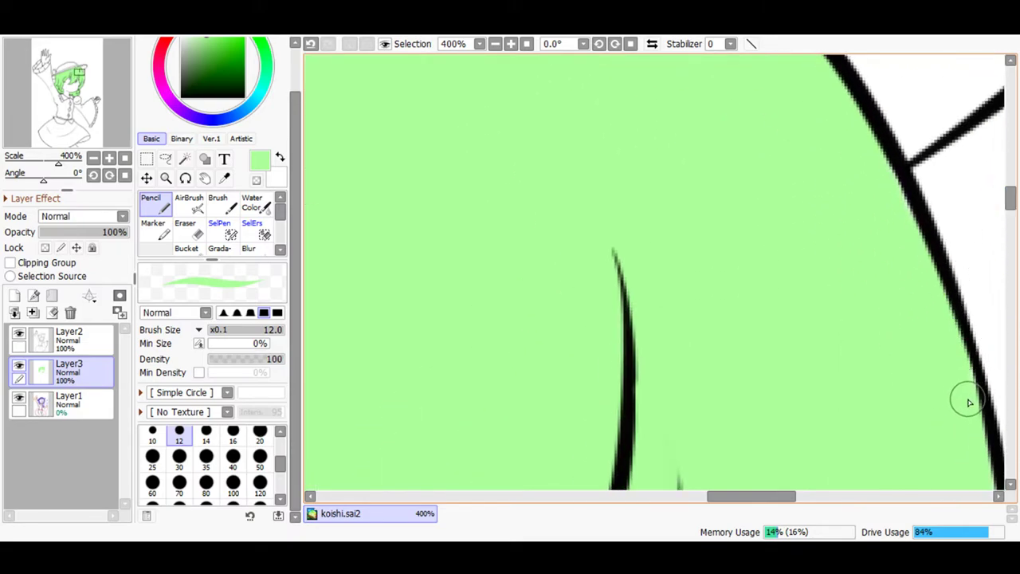
mouse_move(1009, 191)
left_mouse_down()
mouse_move(1011, 208)
mouse_move(1009, 181)
left_mouse_up()
left_click_drag(733, 496, 617, 529)
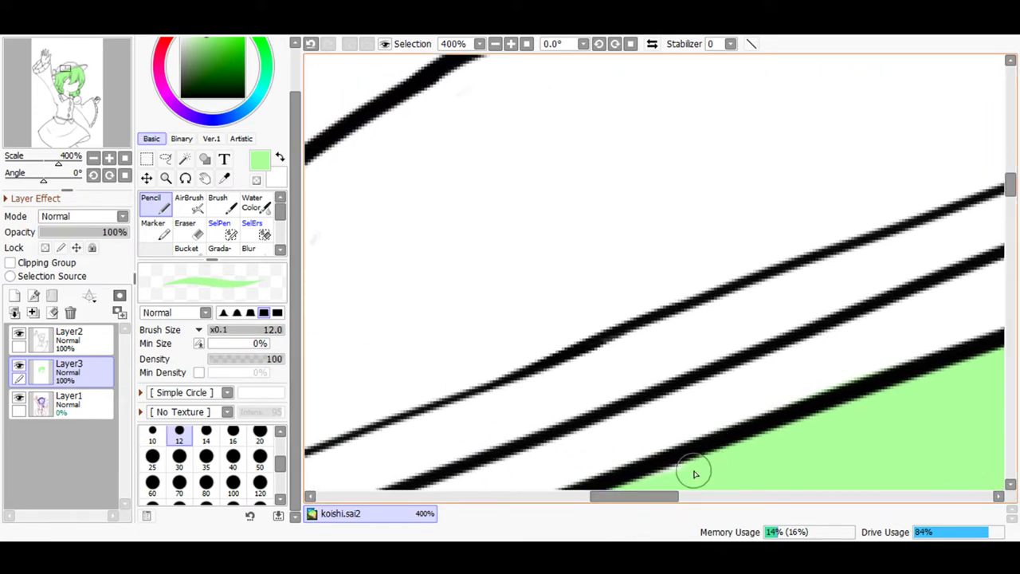
scroll(1002, 206, "down", 2)
left_click_drag(656, 496, 593, 520)
left_click_drag(1008, 199, 1008, 246)
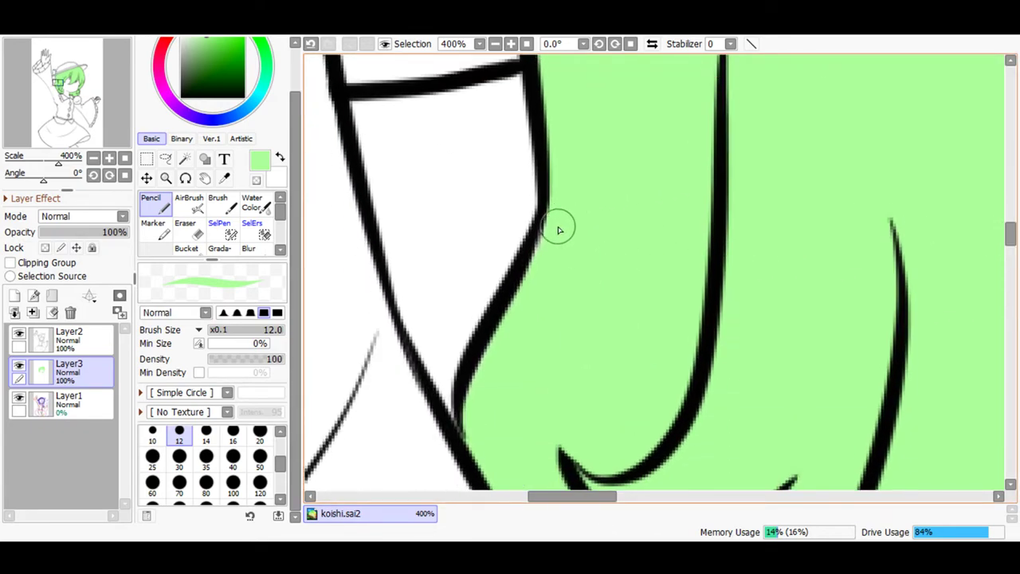
left_click_drag(1008, 245, 1009, 267)
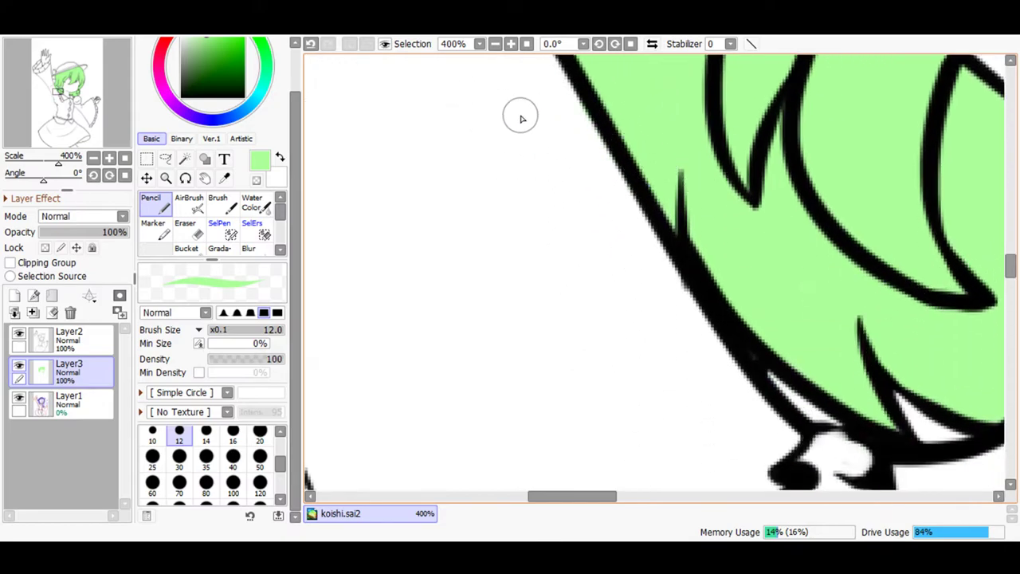
left_click(494, 44)
left_click(495, 44)
left_click(495, 44)
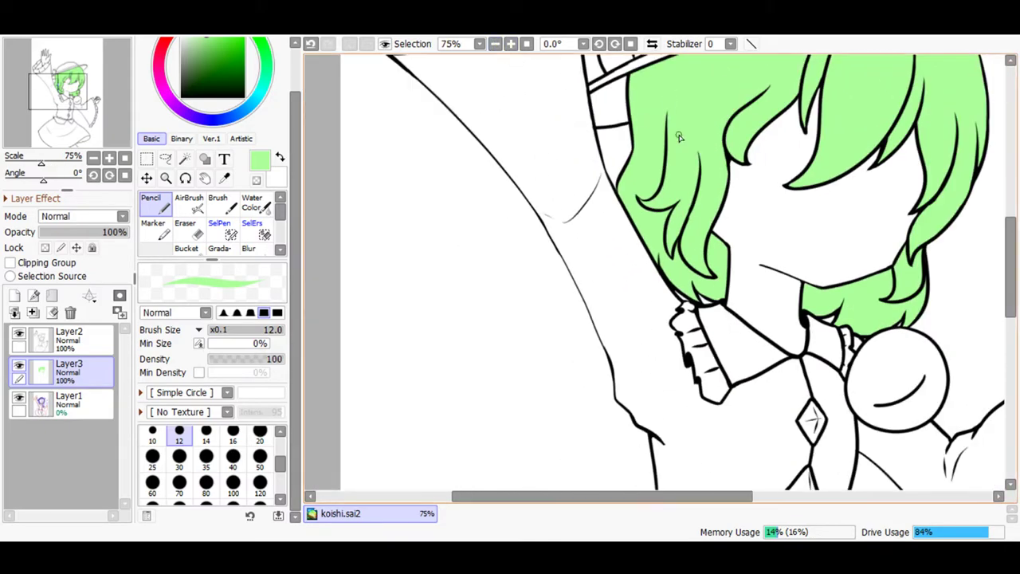
scroll(992, 257, "up", 3)
left_click_drag(586, 496, 638, 505)
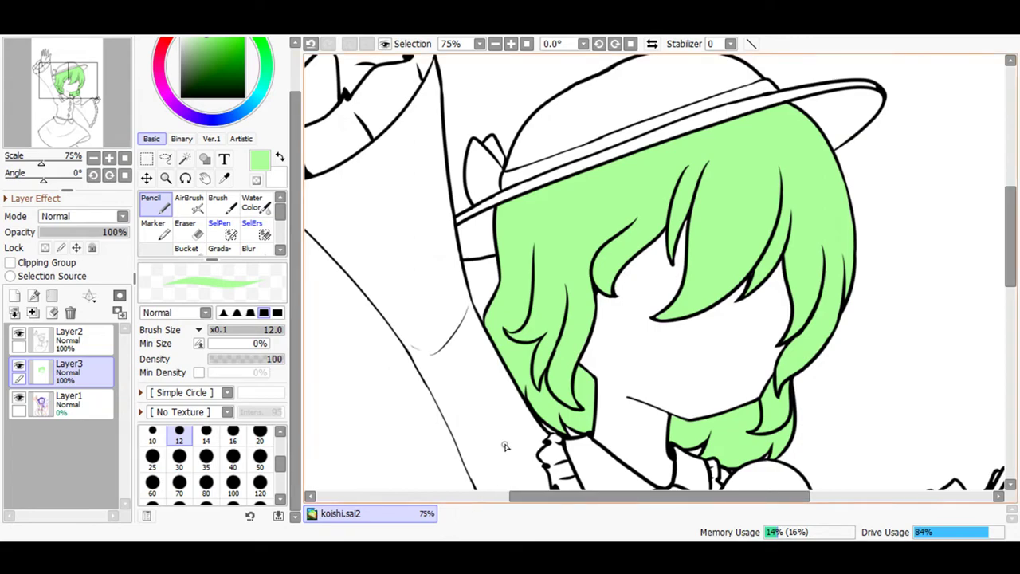
scroll(300, 162, "up", 1)
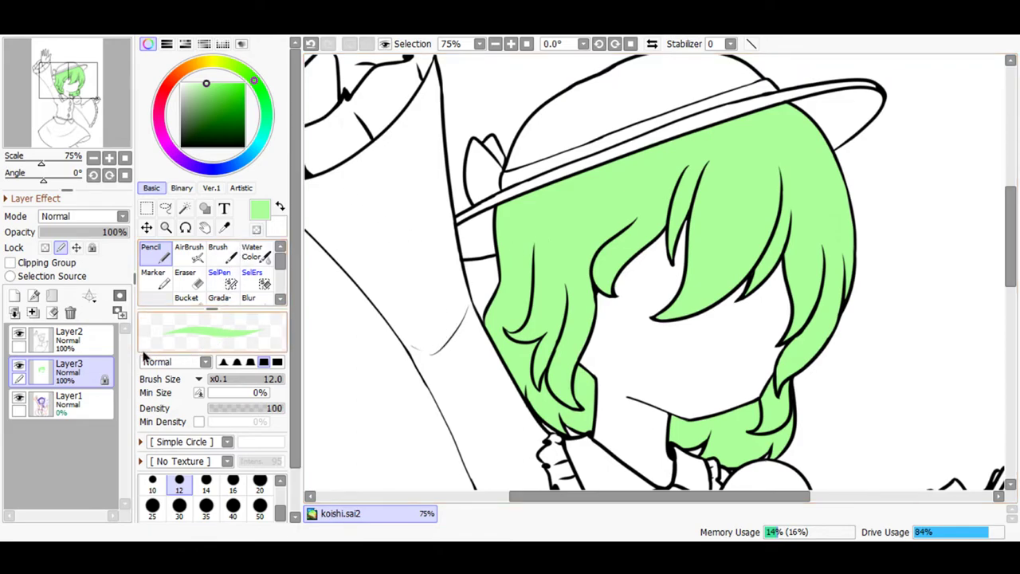
left_click(44, 266)
left_click(48, 269)
left_click(45, 266)
left_click(49, 269)
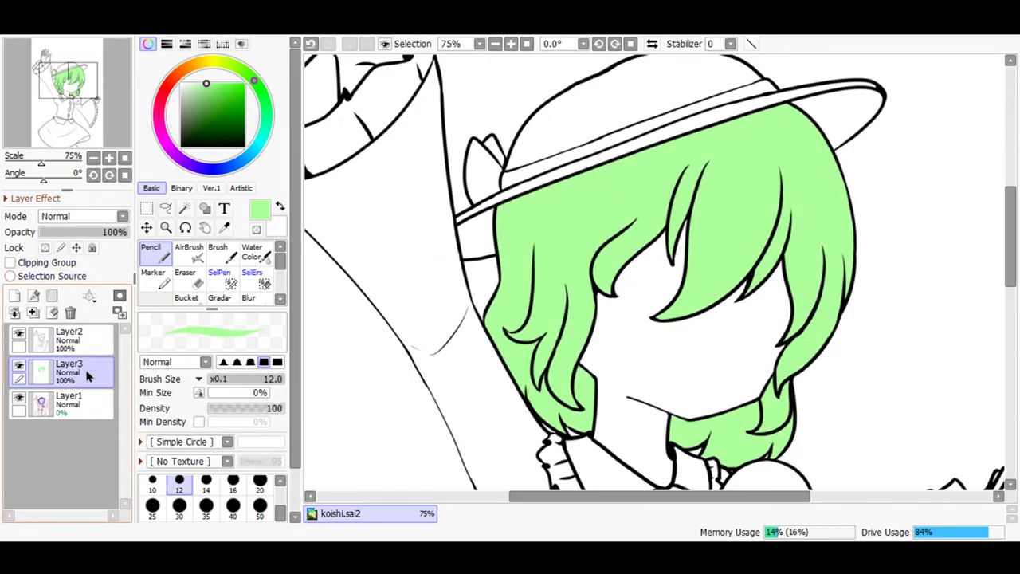
- Add a new layer directly above the green hair layer and clip it to the hair with Clipping Group
left_click(15, 296)
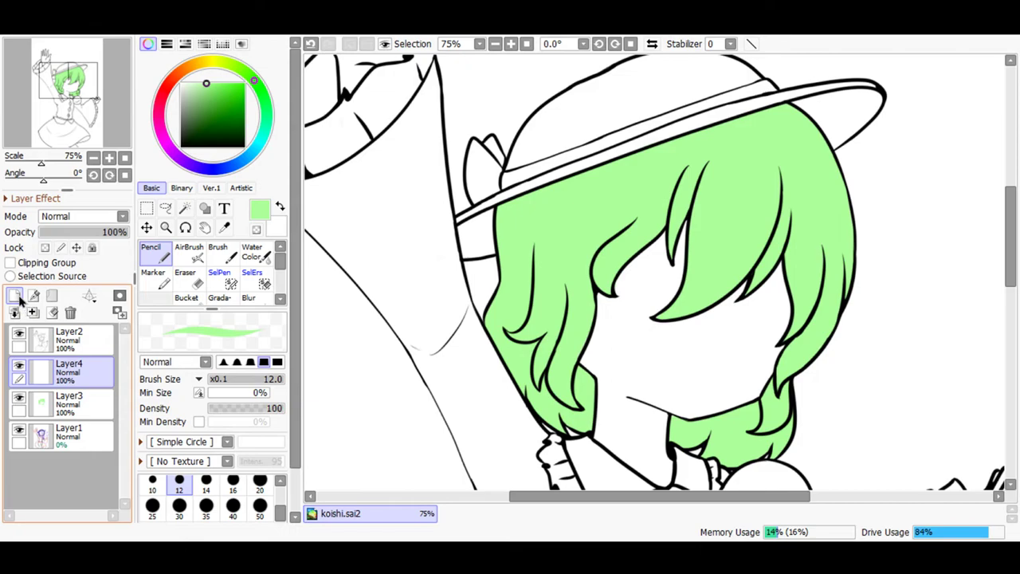
left_click(24, 263)
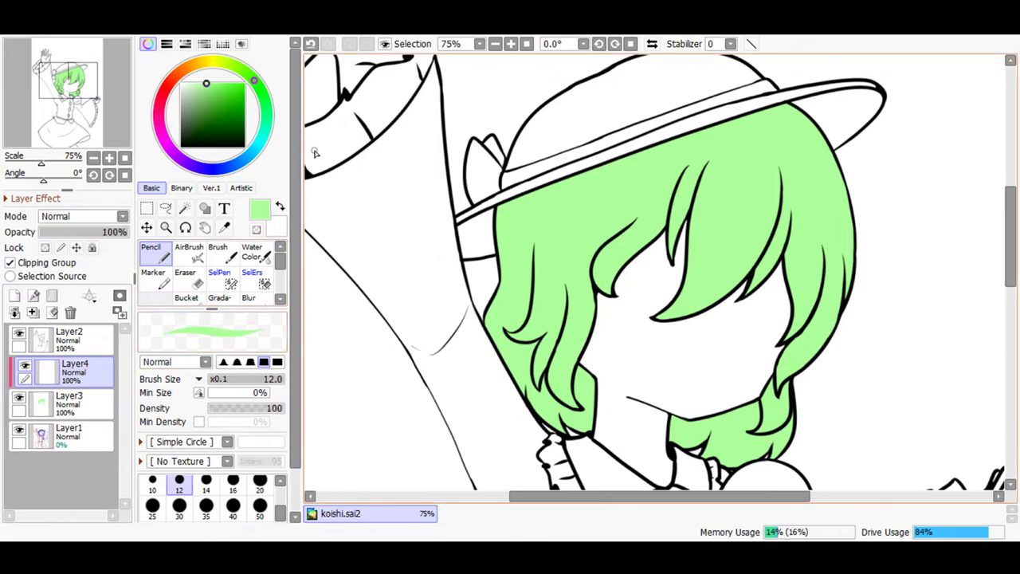
- Try the green hair layer at 27% opacity and restore it to 100%
left_click(198, 287)
scroll(267, 494, "down", 4)
left_click(260, 510)
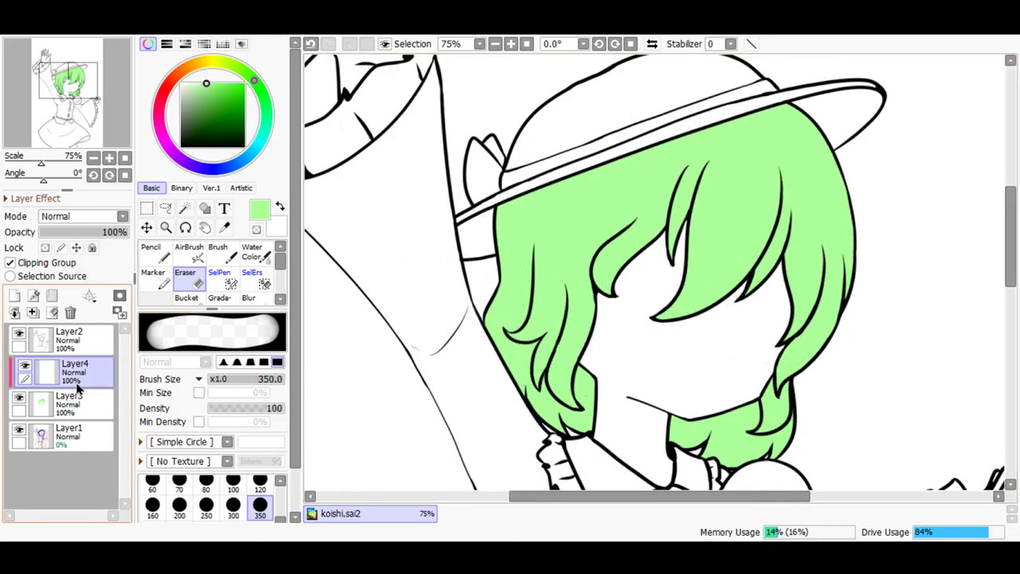
left_click(94, 403)
left_click(64, 232)
left_click(97, 363)
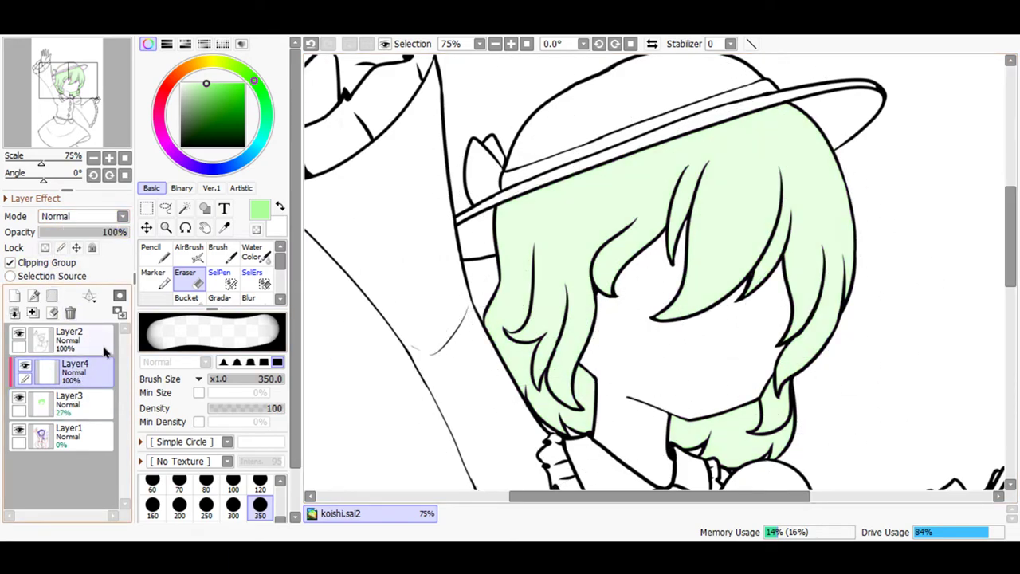
left_click(80, 403)
left_click(127, 232)
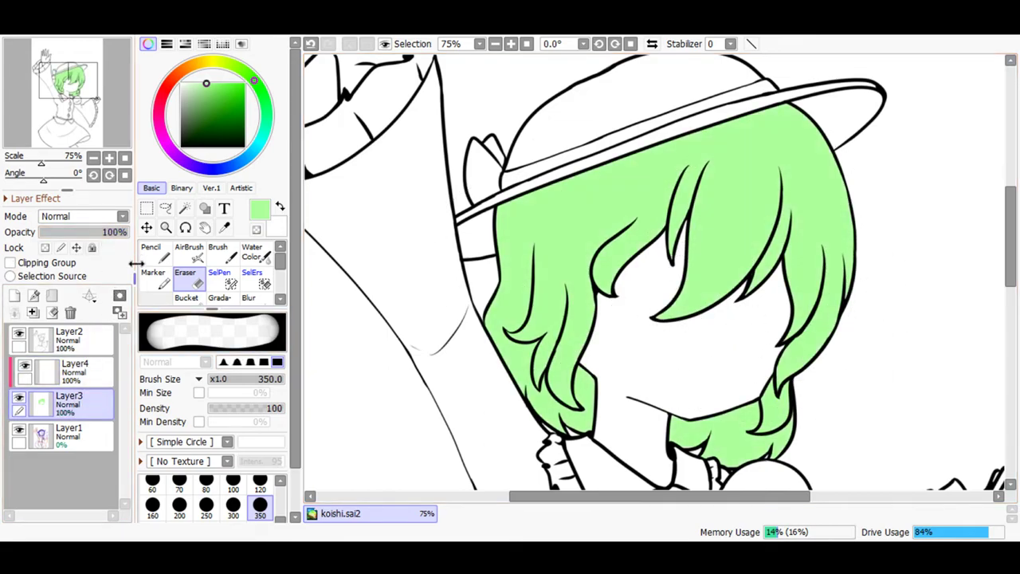
- Try a pale green AirBrush highlight on the clipped layer at size 120, minimum size 100% and minimum density 84%, and undo it
left_click(80, 364)
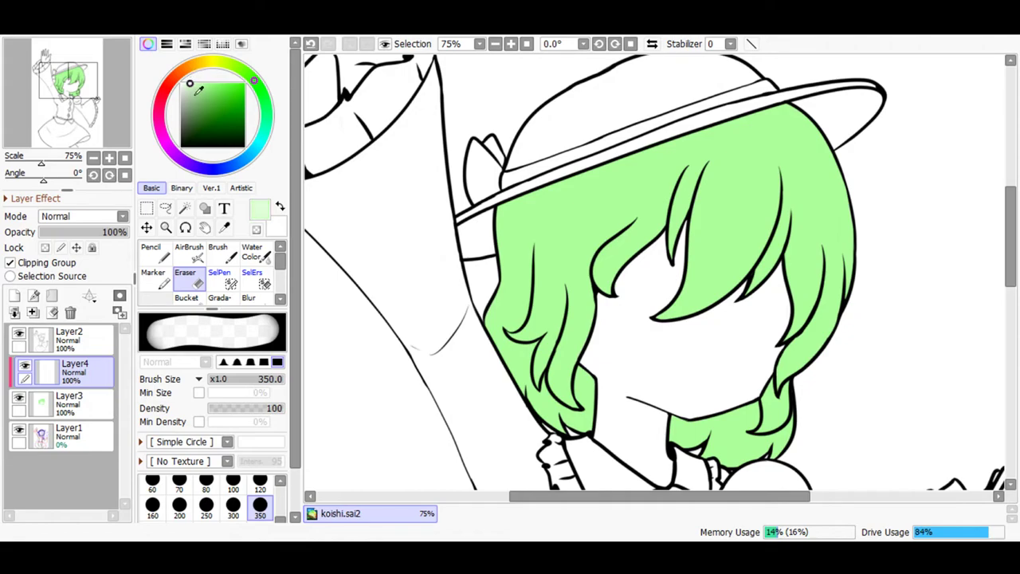
left_click(191, 253)
left_click(277, 516)
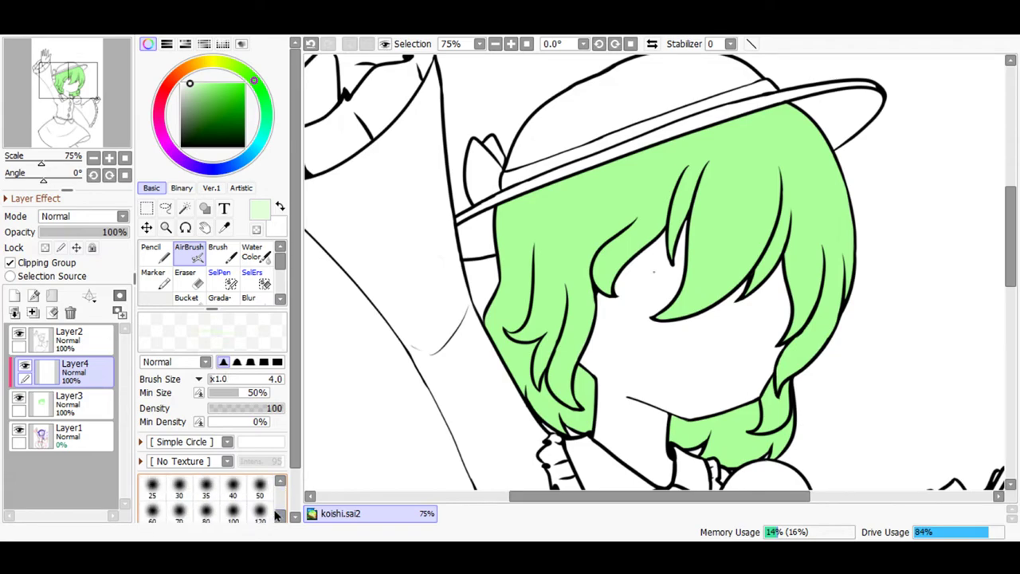
left_click(260, 514)
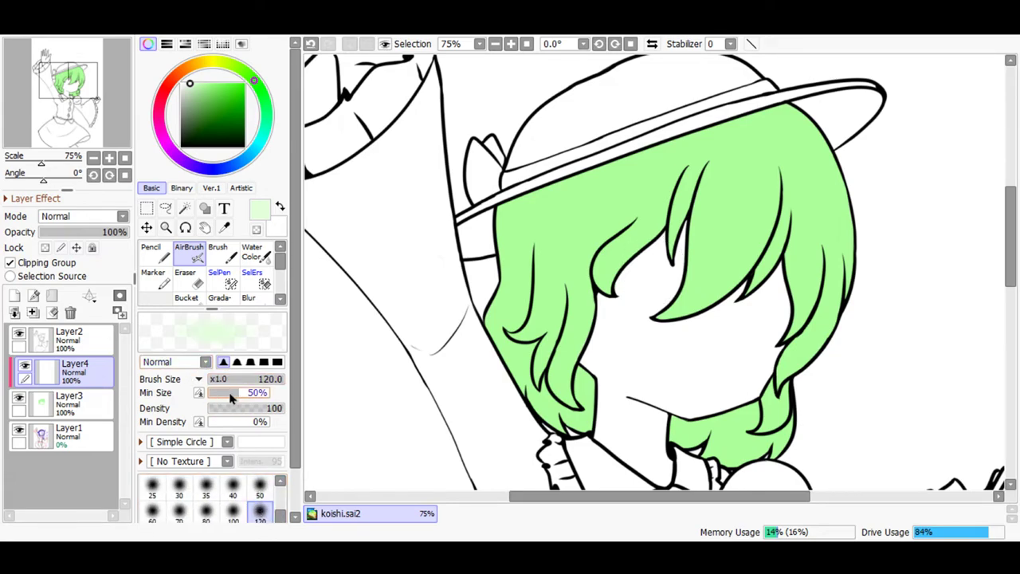
left_click_drag(217, 422, 259, 422)
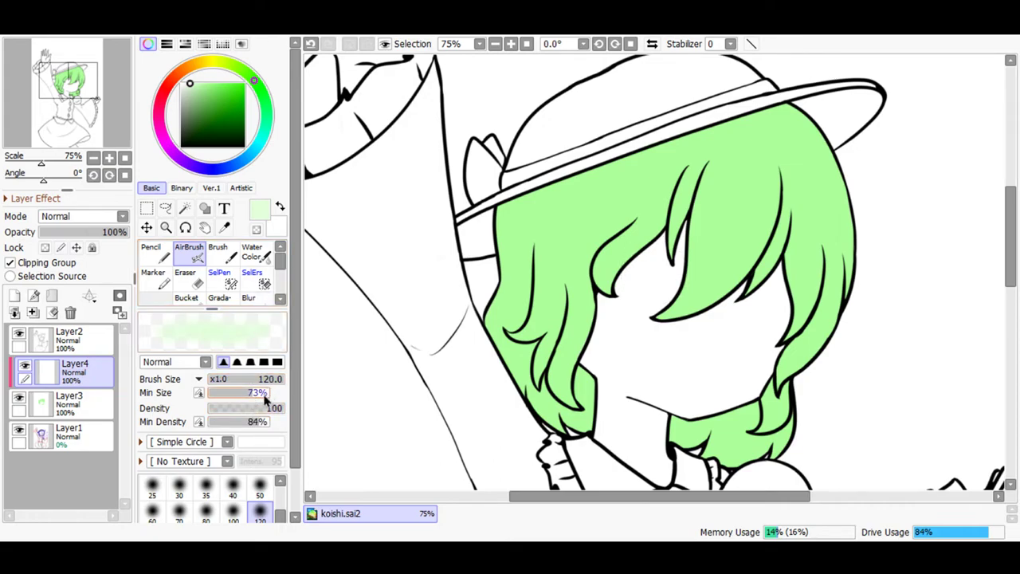
mouse_move(792, 167)
left_mouse_down()
mouse_move(769, 194)
mouse_move(632, 216)
left_mouse_up()
left_click(310, 43)
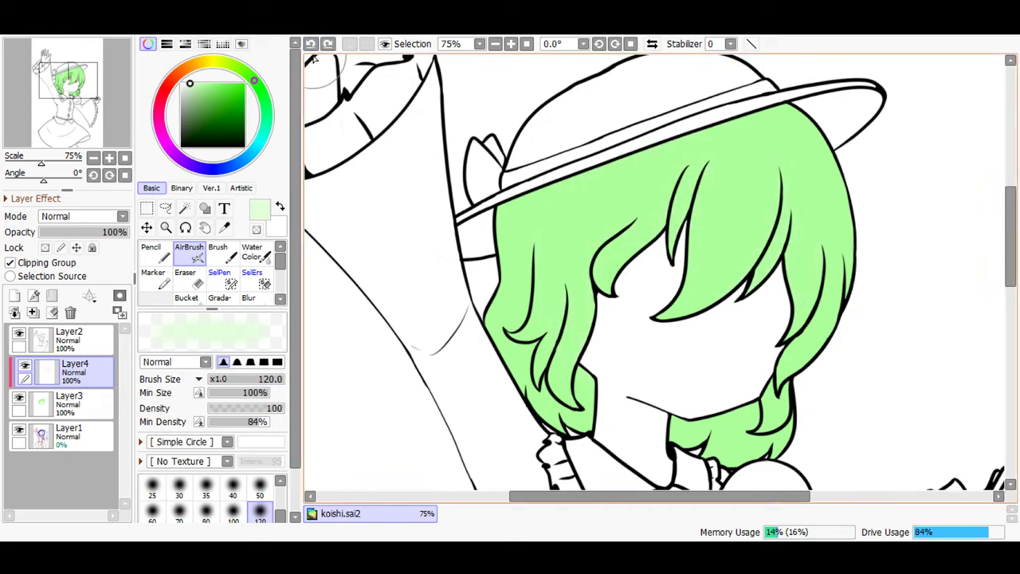
- Try bright green AirBrush shading over the side locks at size 78, minimum size 66% and density 60, and undo it
left_click(228, 83)
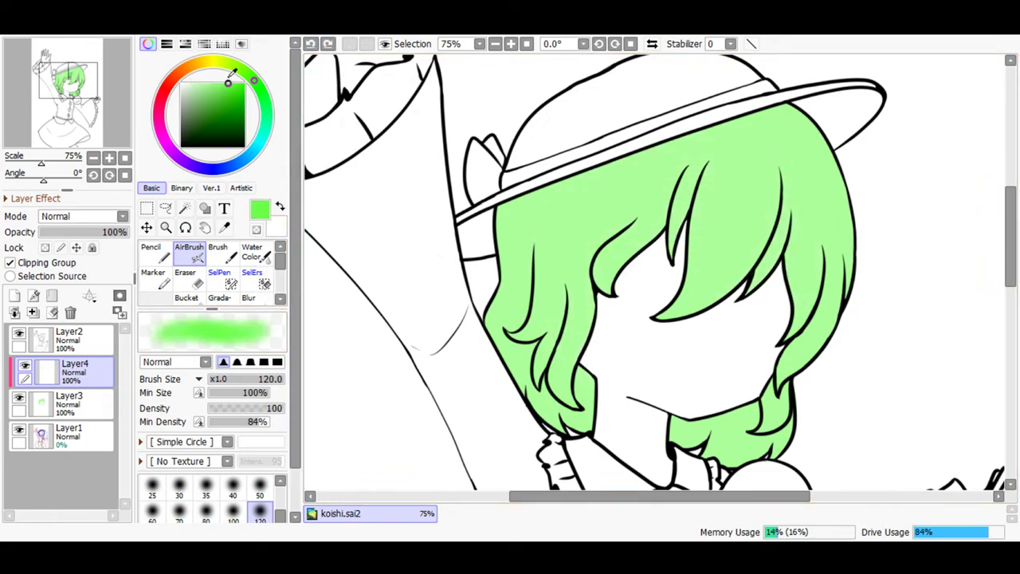
mouse_move(257, 383)
left_mouse_down()
mouse_move(245, 381)
mouse_move(275, 382)
mouse_move(252, 396)
mouse_move(196, 394)
mouse_move(246, 394)
mouse_move(236, 410)
left_mouse_up()
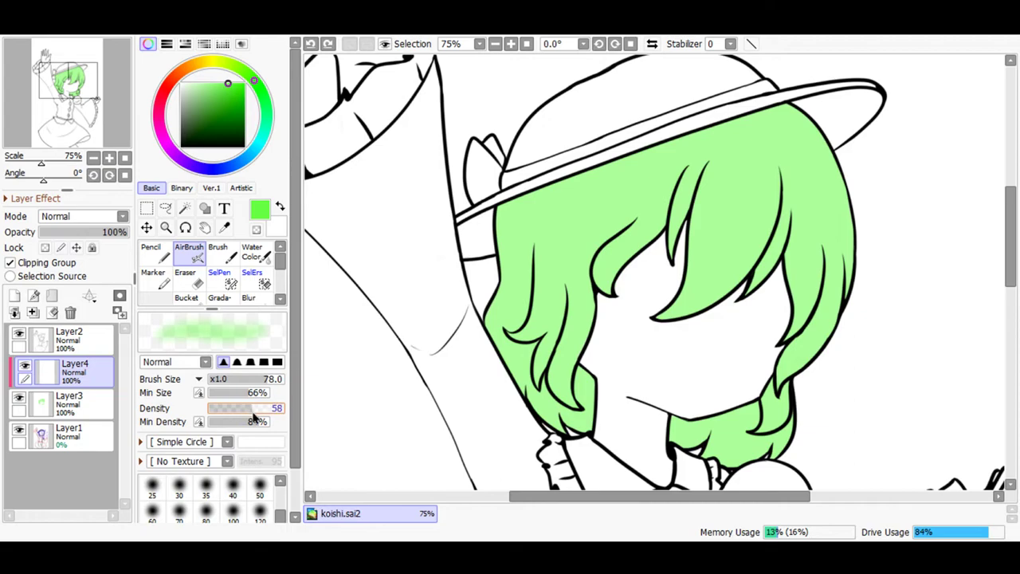
mouse_move(578, 311)
left_mouse_down()
mouse_move(558, 239)
mouse_move(549, 334)
mouse_move(510, 263)
left_mouse_up()
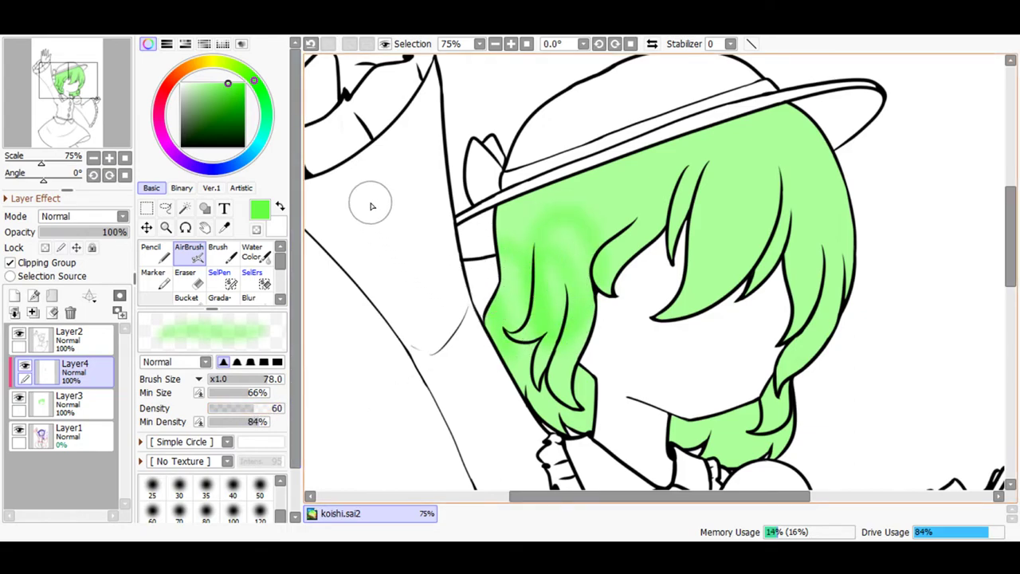
left_click(310, 44)
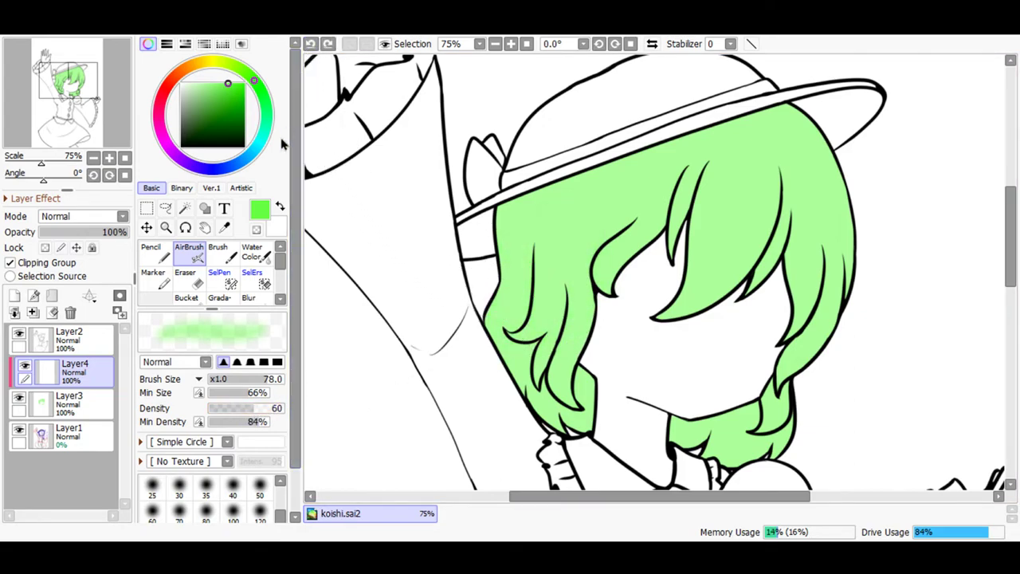
- Return to the green hair layer with a light green colour and the Pencil at size 12
left_click(75, 401)
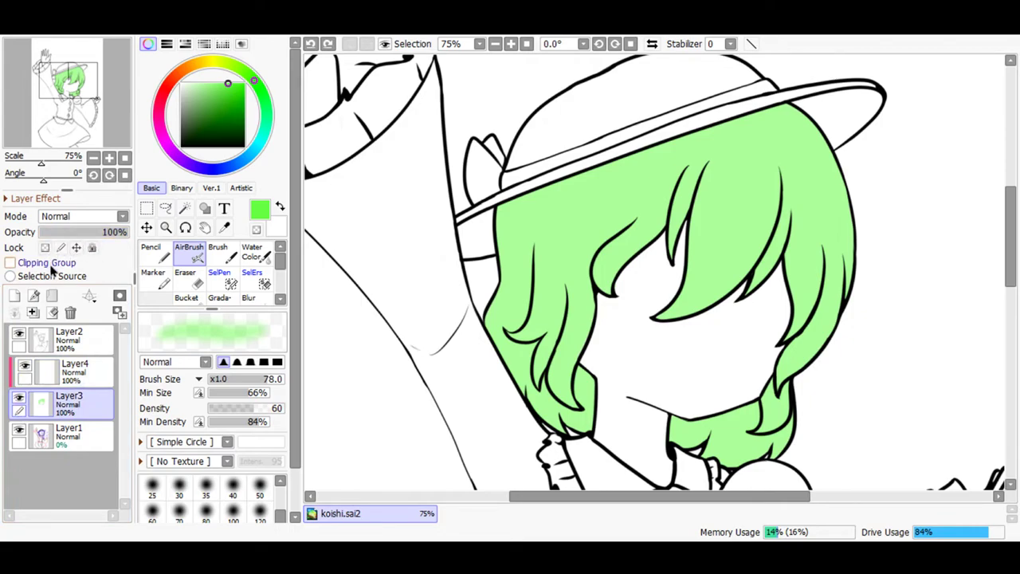
left_click_drag(226, 121, 204, 81)
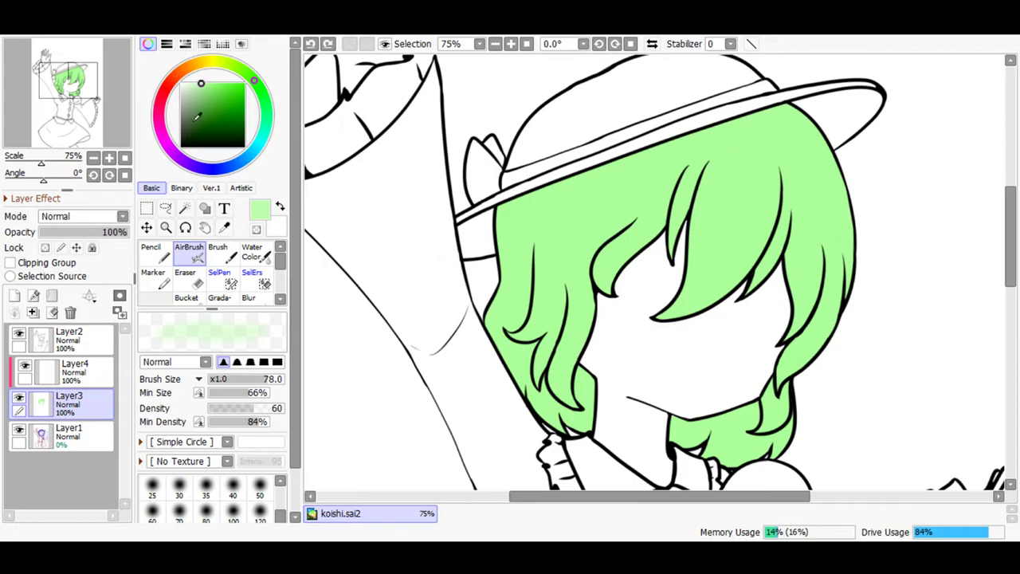
left_click(151, 252)
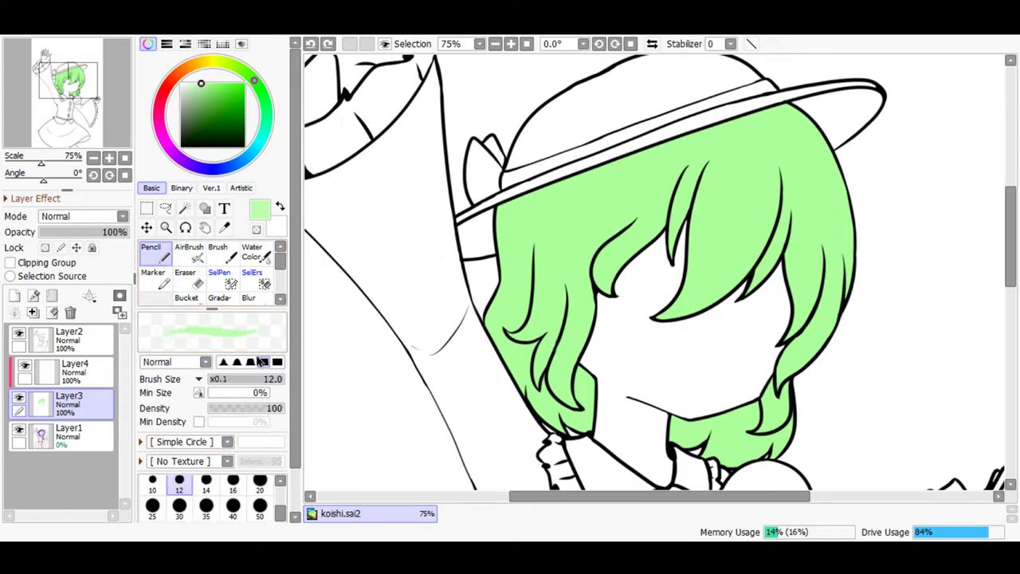
- Try a light green Pencil stroke at size 350 on the hair layer and undo it
left_click(259, 507)
scroll(267, 507, "down", 2)
left_click(259, 508)
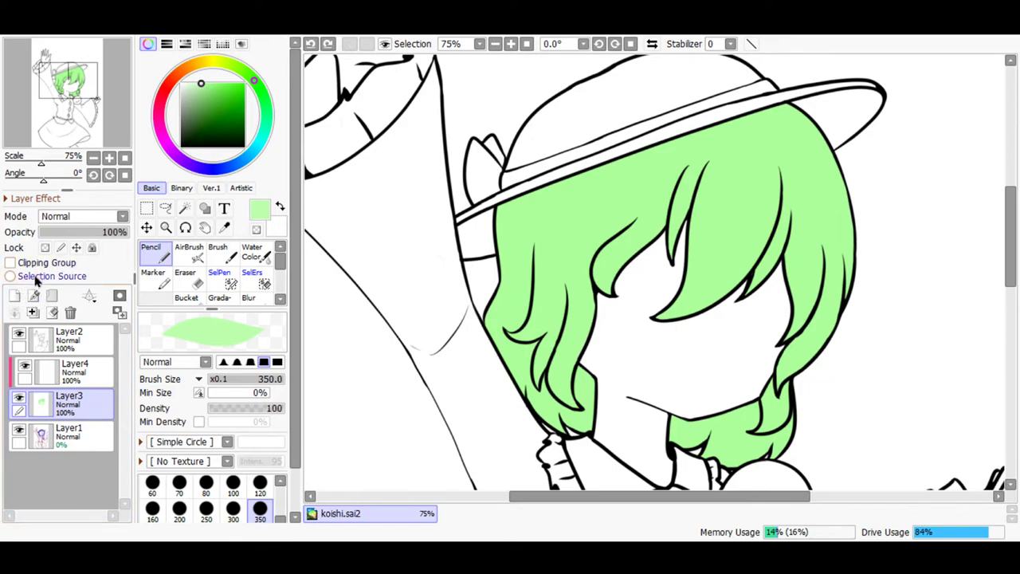
mouse_move(598, 362)
left_mouse_down()
mouse_move(455, 187)
mouse_move(614, 396)
mouse_move(733, 372)
mouse_move(899, 194)
mouse_move(876, 334)
left_mouse_up()
left_click(310, 44)
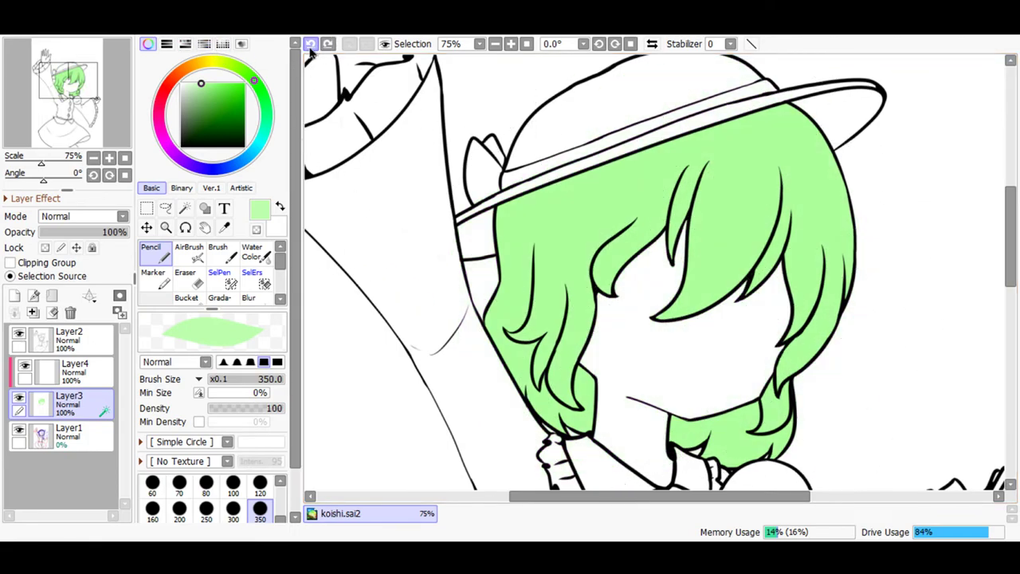
left_click(210, 188)
left_click(240, 188)
left_click(210, 189)
left_click(181, 189)
left_click(152, 189)
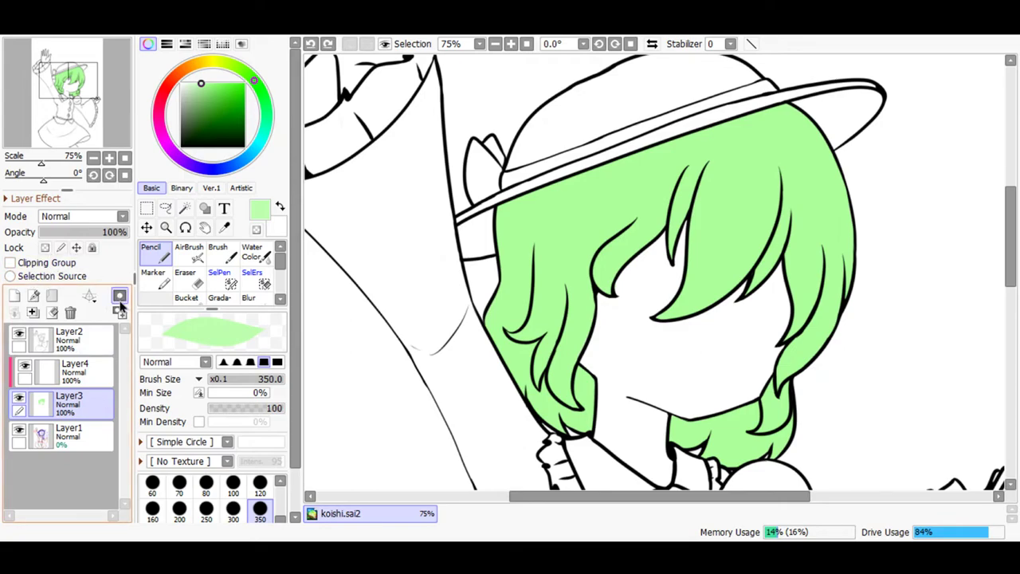
left_click_drag(62, 232, 131, 233)
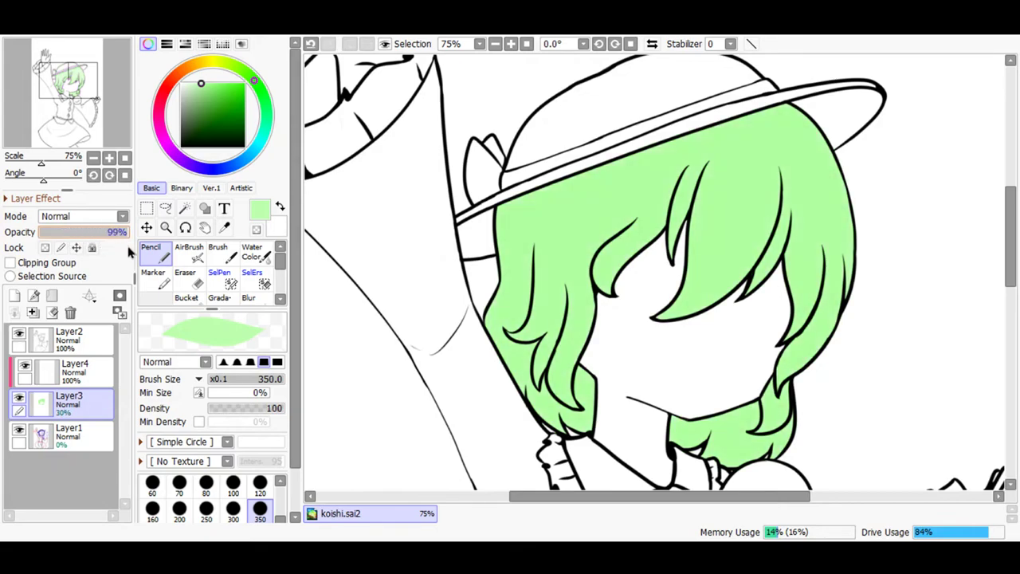
- Lock the hair layer's transparent pixels and repaint the hair very pale green with the Pencil at size 2000
left_click(45, 249)
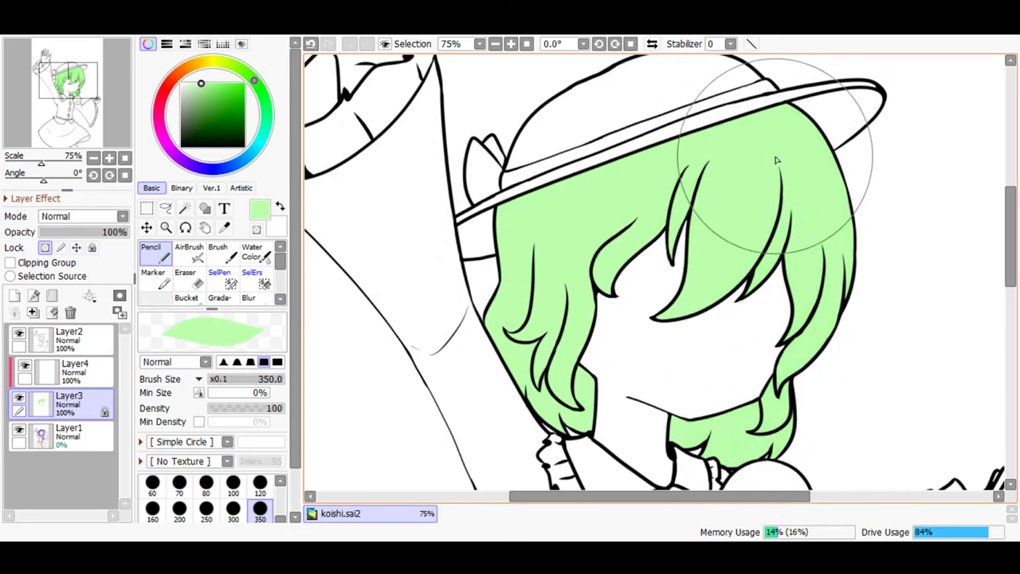
mouse_move(200, 86)
left_mouse_down()
mouse_move(199, 99)
mouse_move(193, 80)
left_mouse_up()
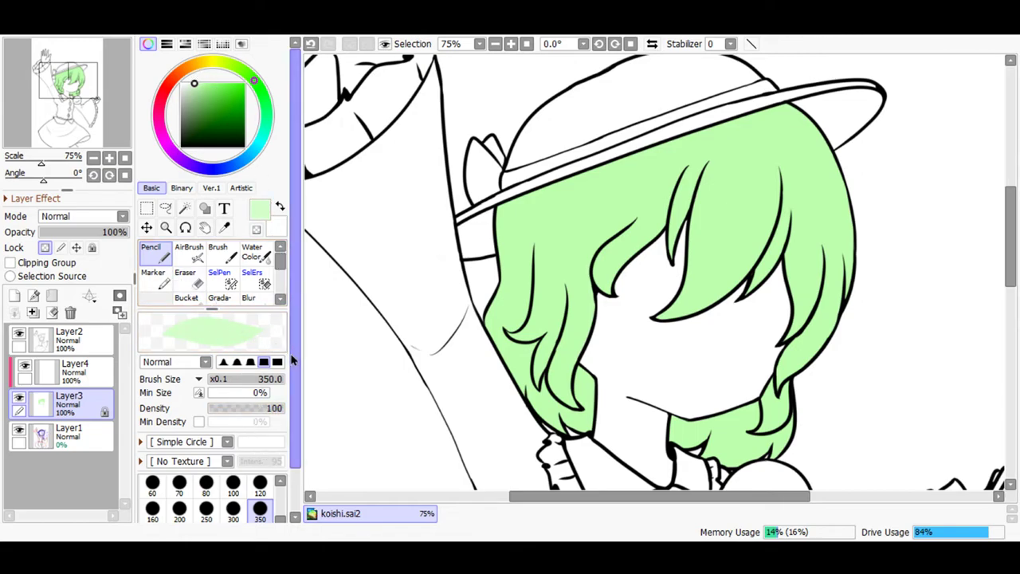
left_click(279, 518)
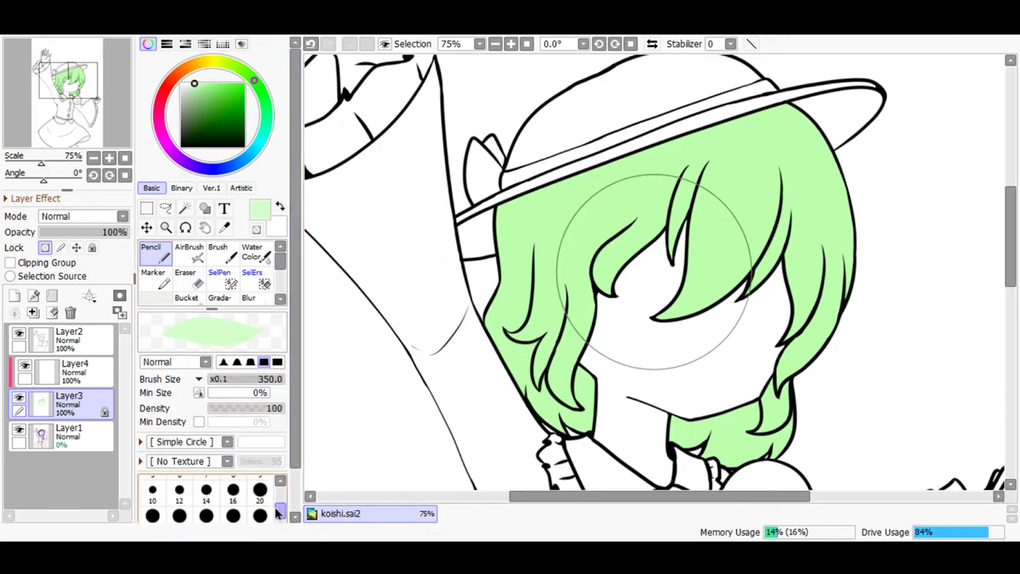
left_click(260, 514)
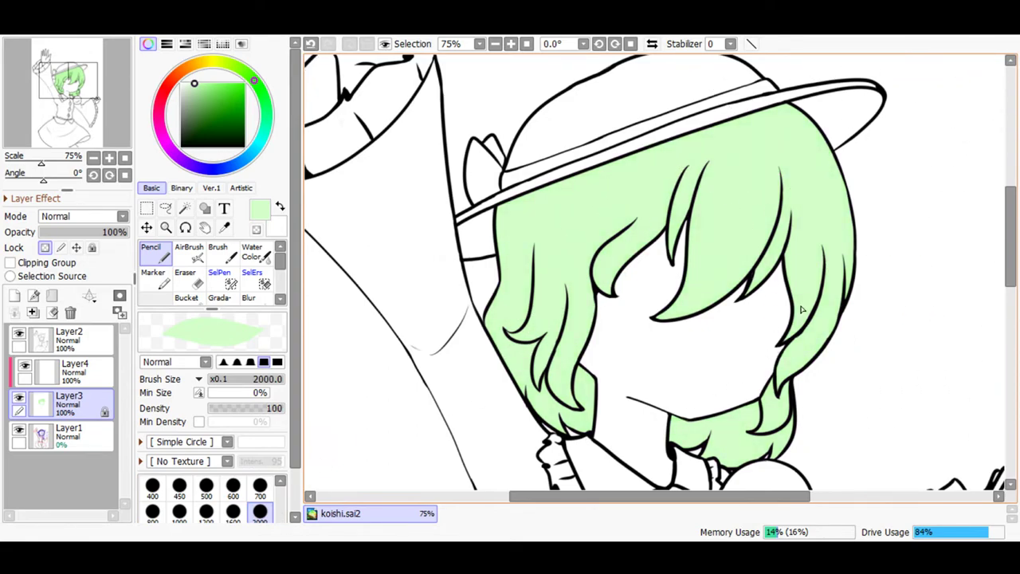
left_click_drag(229, 113, 188, 78)
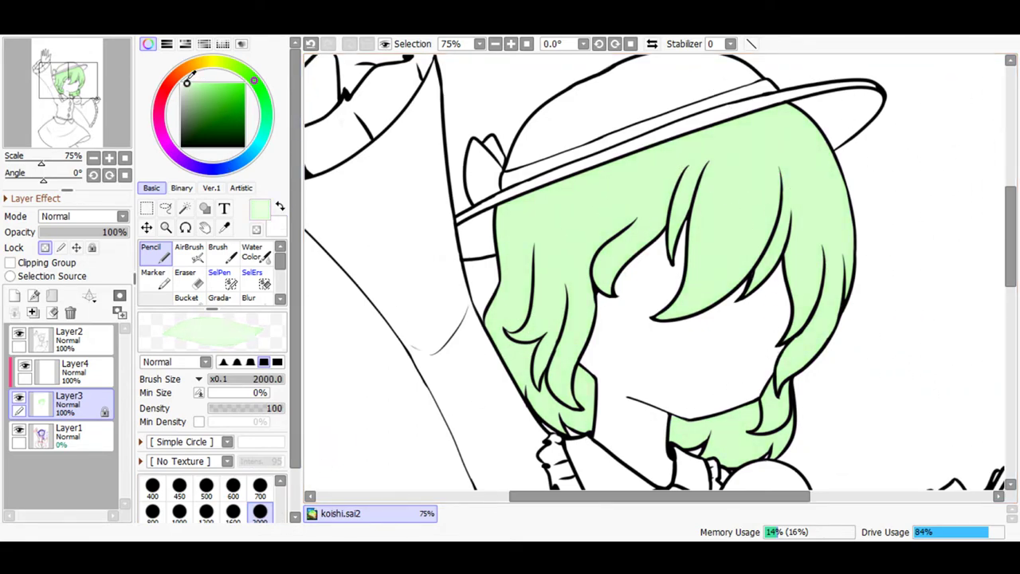
mouse_move(797, 175)
left_mouse_down()
mouse_move(765, 263)
mouse_move(528, 298)
left_mouse_up()
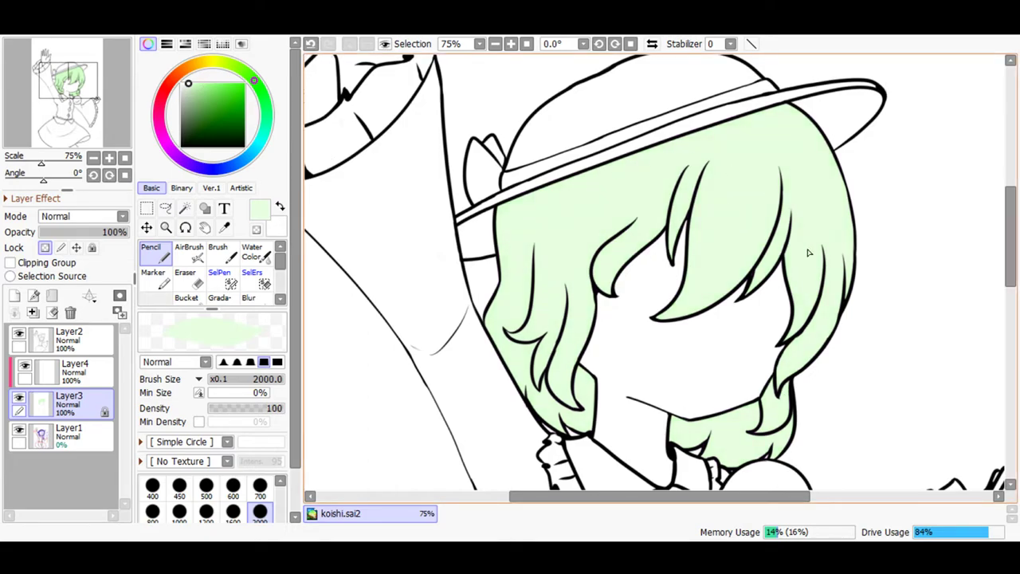
- Switch to the clipped layer above the hair and set up the AirBrush in a more saturated light green, undoing any test stroke
left_click(75, 368)
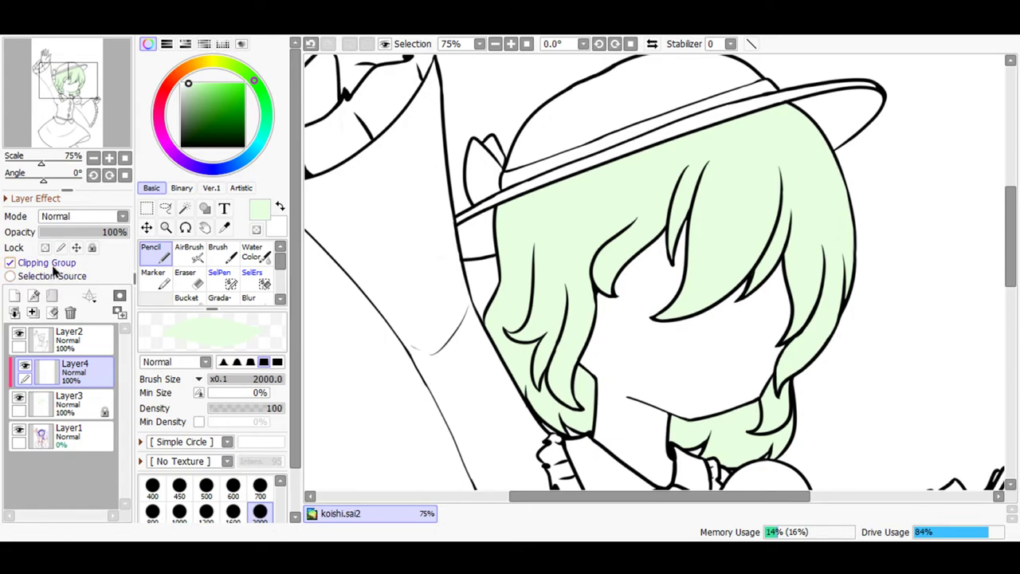
mouse_move(207, 124)
left_mouse_down()
mouse_move(226, 72)
mouse_move(211, 76)
left_mouse_up()
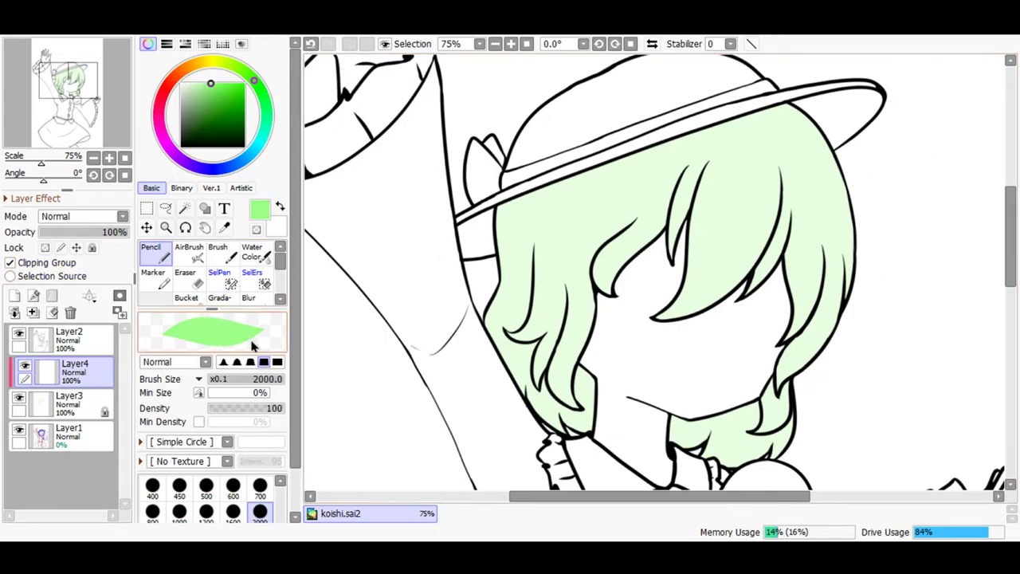
left_click(189, 252)
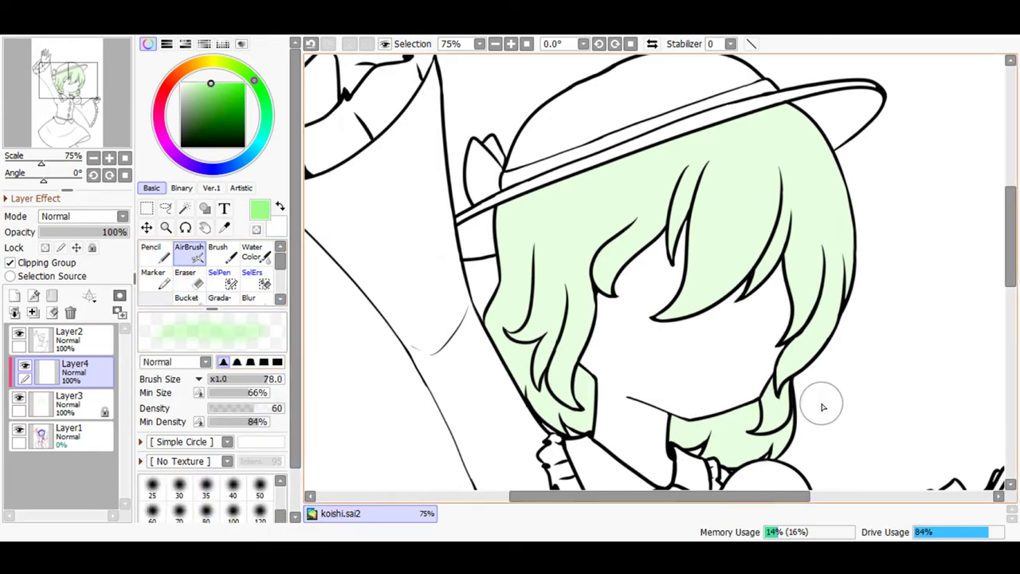
left_click(310, 44)
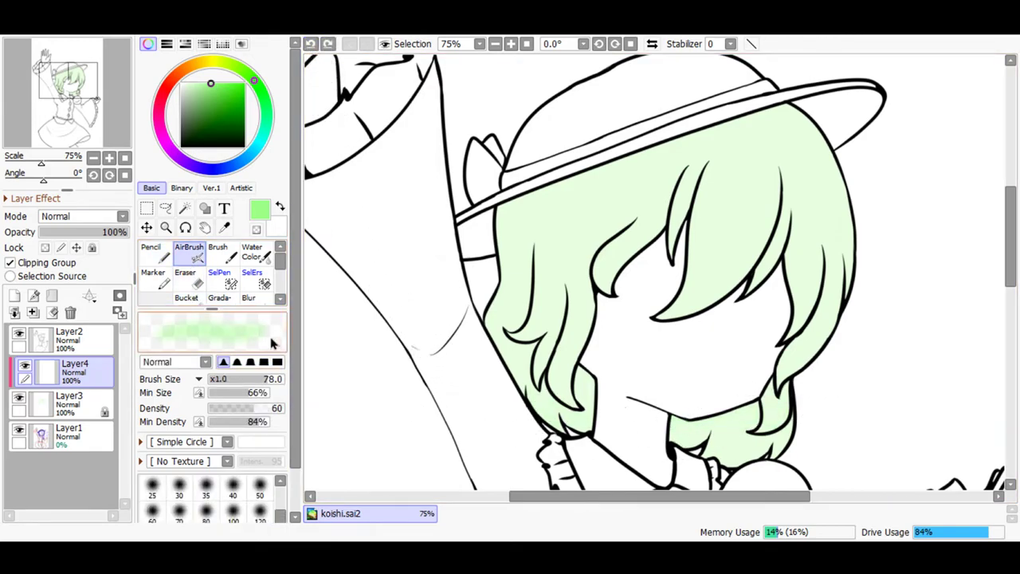
- Try light green AirBrush shading over the hair at size 2000 and undo it
scroll(276, 523, "down", 3)
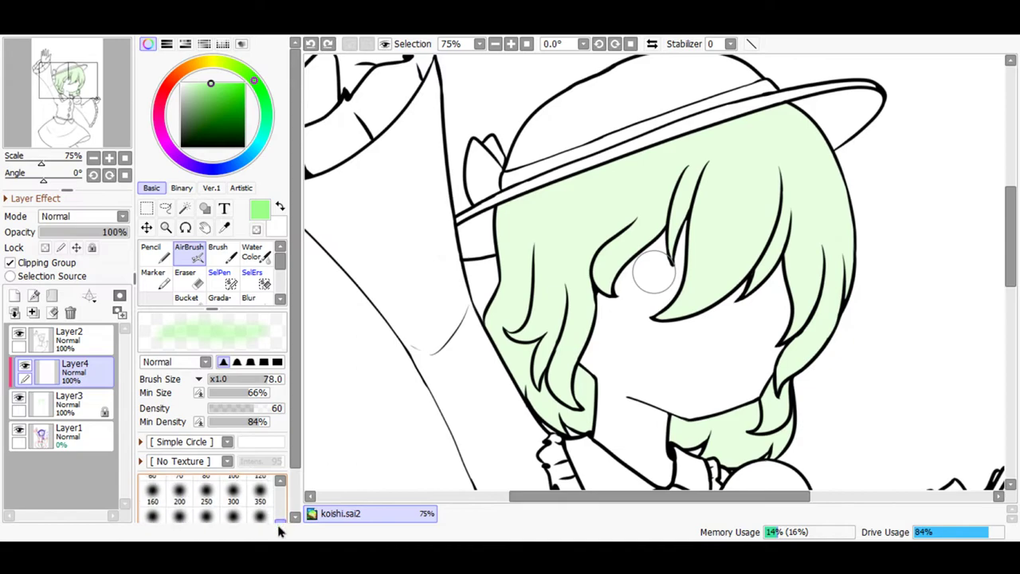
left_click(259, 514)
left_click_drag(809, 247, 821, 382)
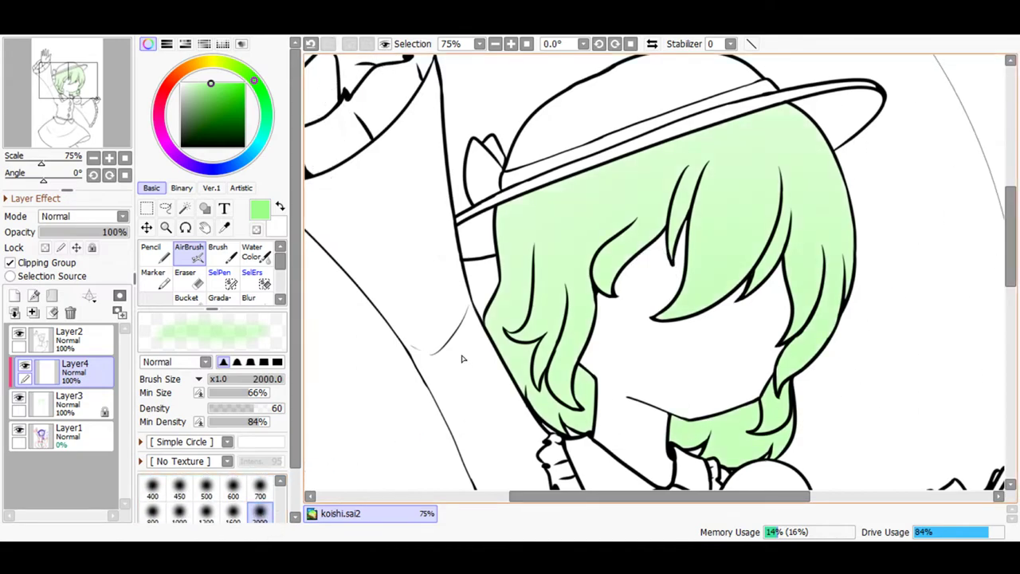
left_click(310, 46)
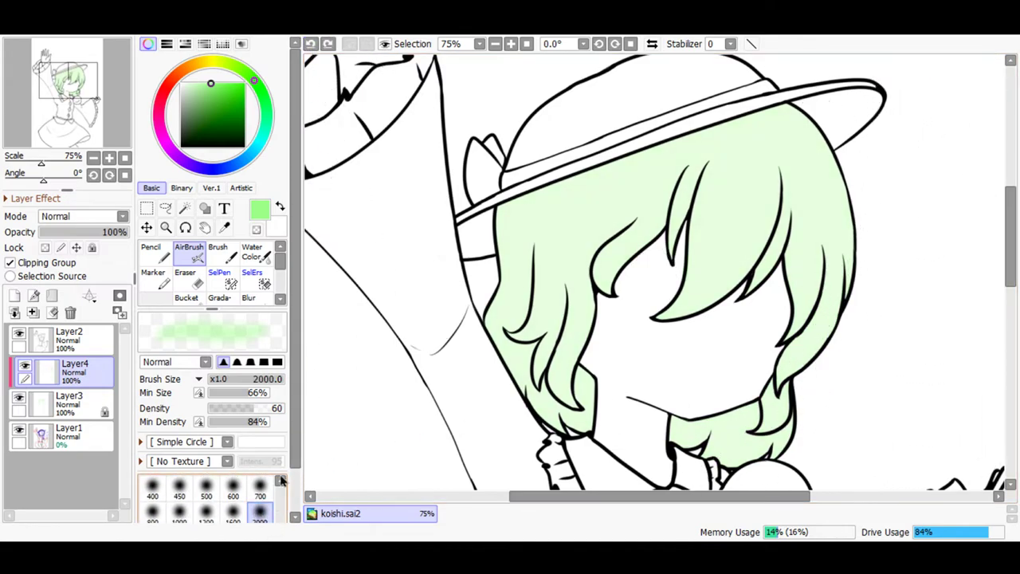
- Airbrush a light green gradient over the lower hair at size 1200, and set that layer to Multiply at 76% opacity
left_click(208, 514)
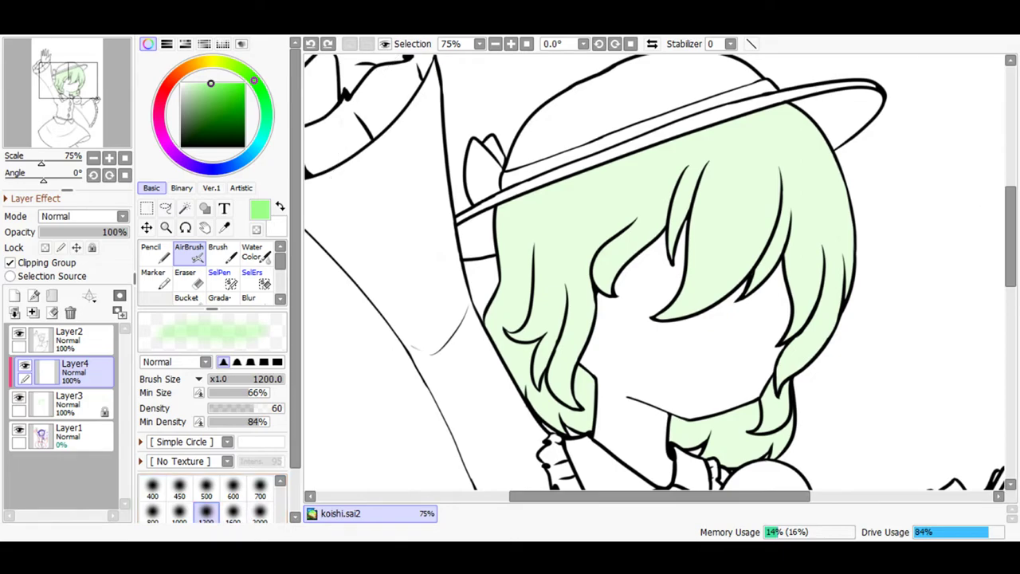
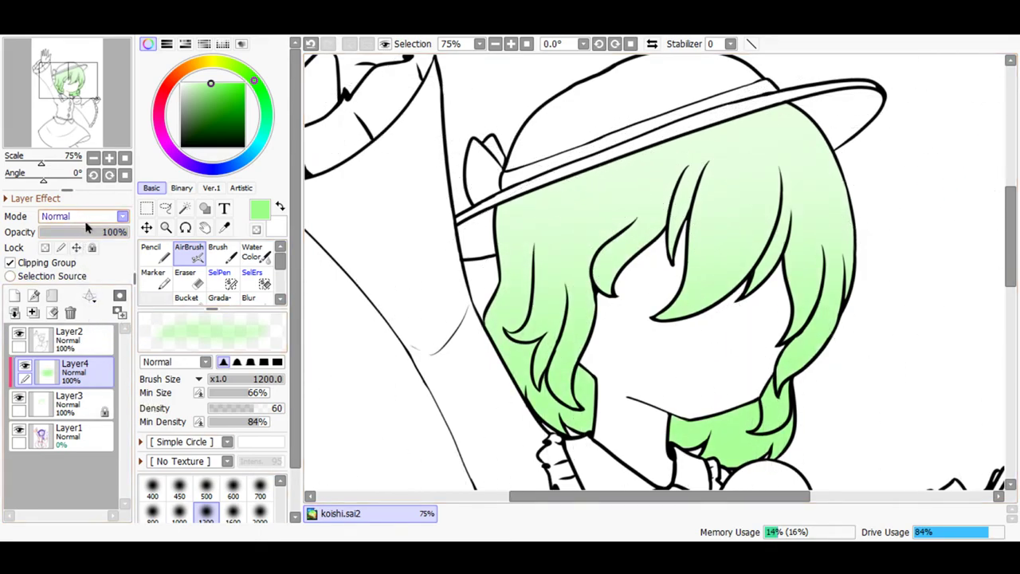
key("Down")
mouse_move(95, 232)
left_mouse_down()
mouse_move(80, 233)
mouse_move(110, 243)
left_mouse_up()
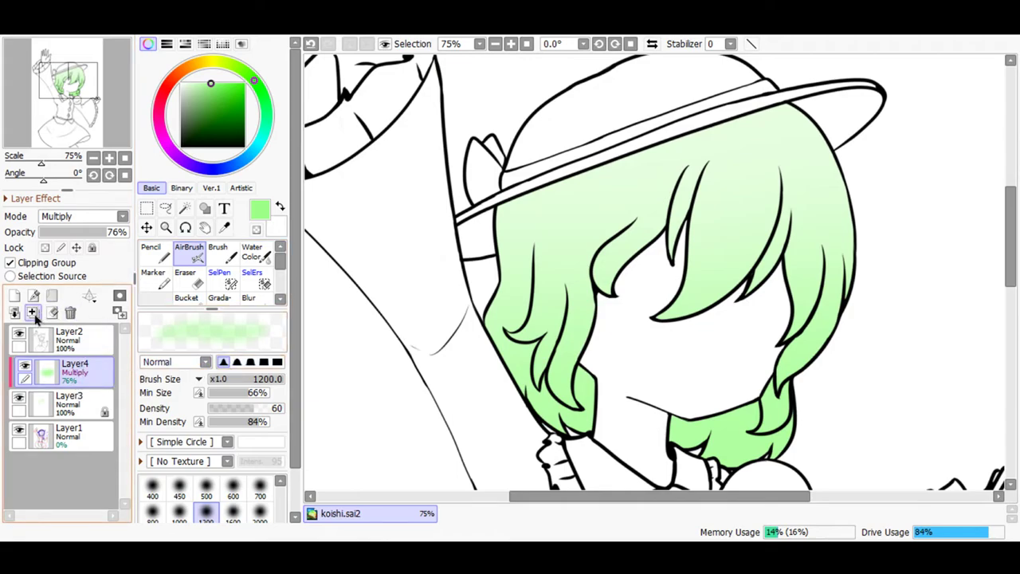
- Add a new layer clipped above the gradient layer and set up the Pencil at size 8 in dark green
left_click(13, 295)
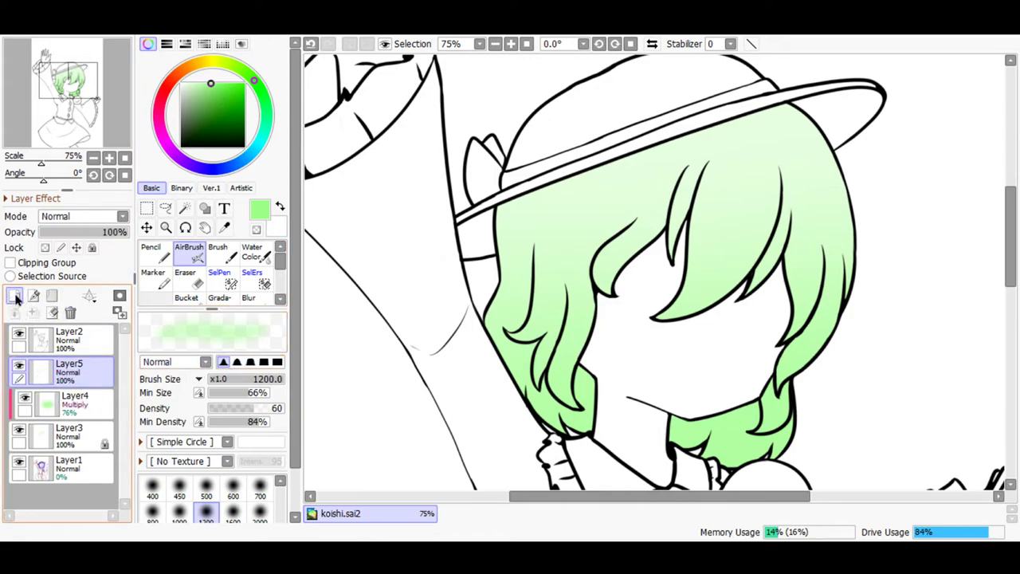
left_click_drag(209, 83, 232, 108)
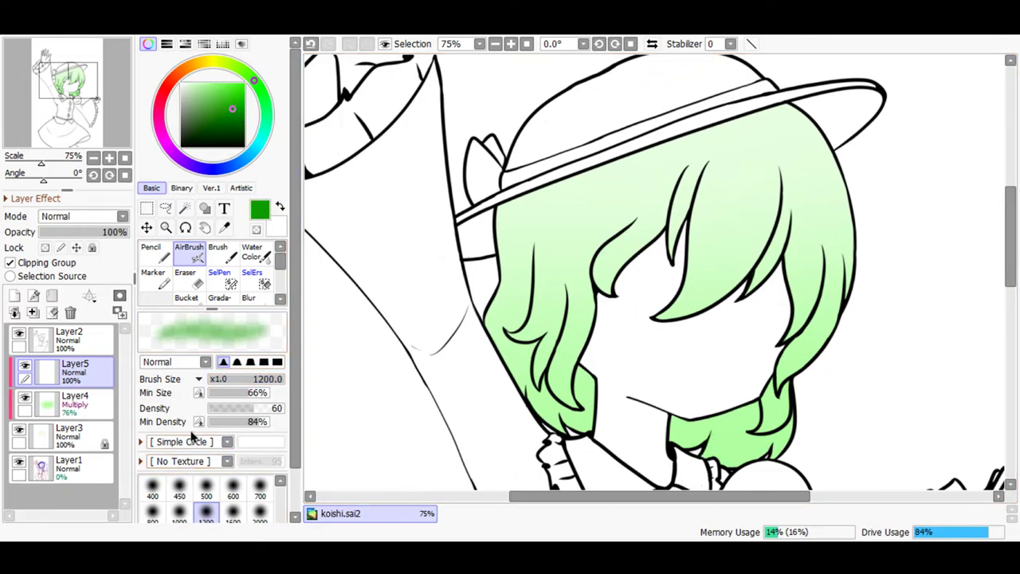
left_click(161, 255)
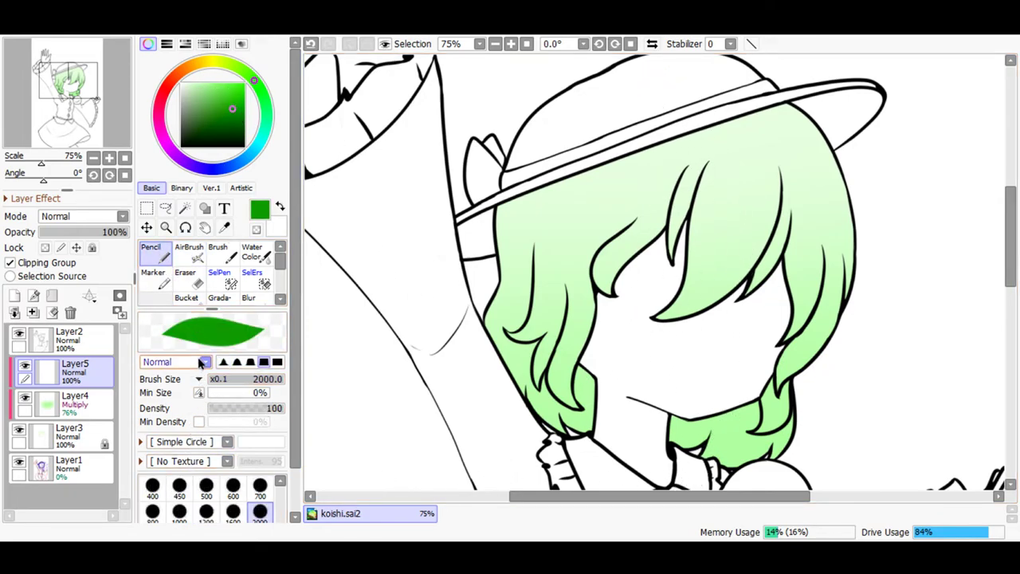
left_click(260, 486)
scroll(278, 494, "up", 5)
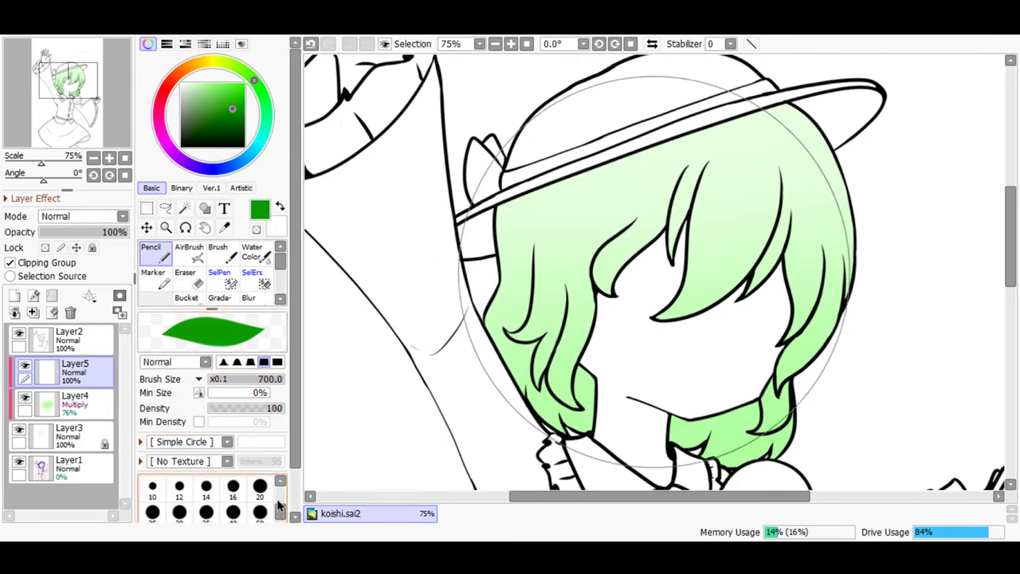
scroll(278, 514, "down", 3)
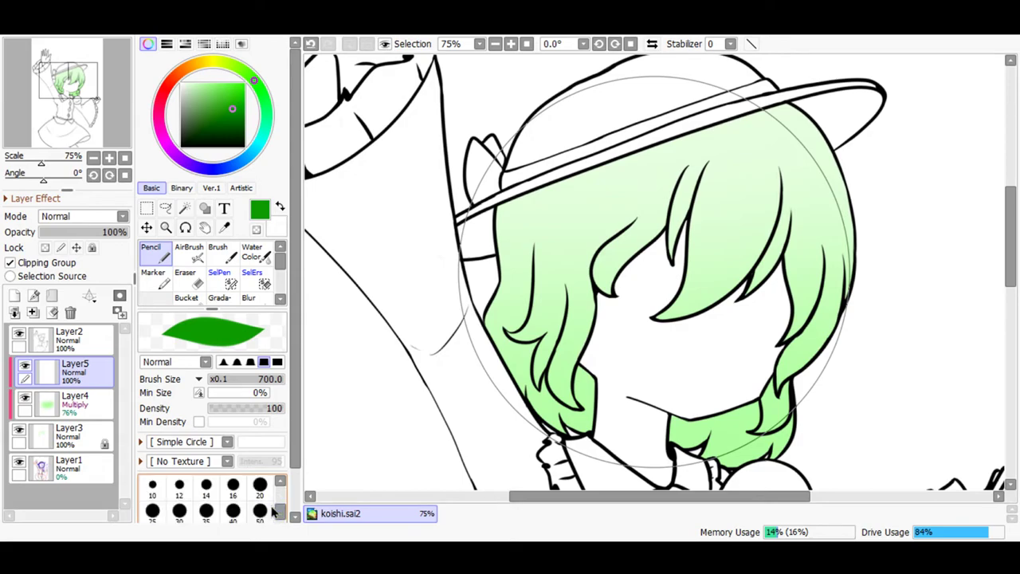
left_click(279, 483)
left_click(232, 486)
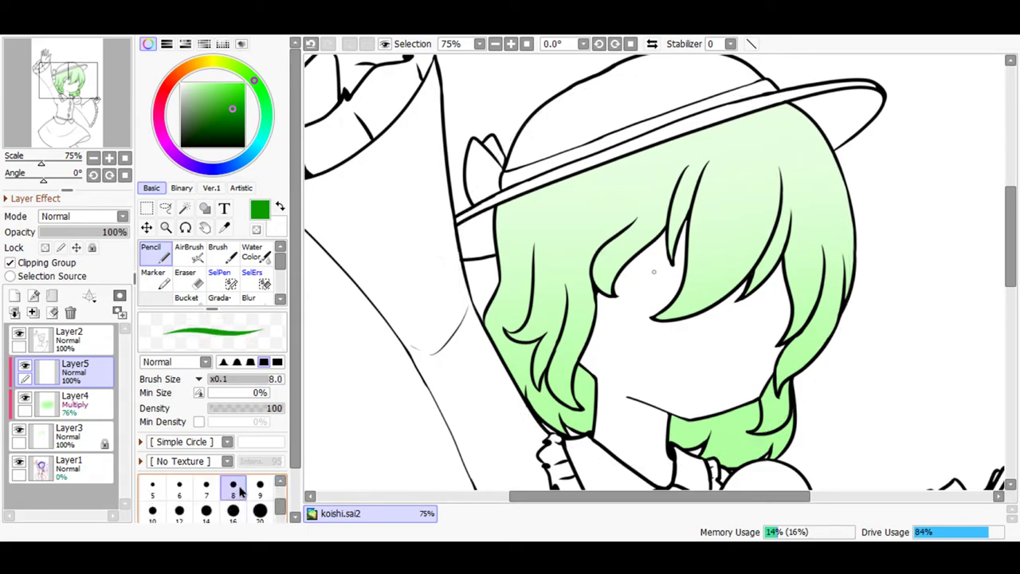
scroll(549, 60, "up", 2)
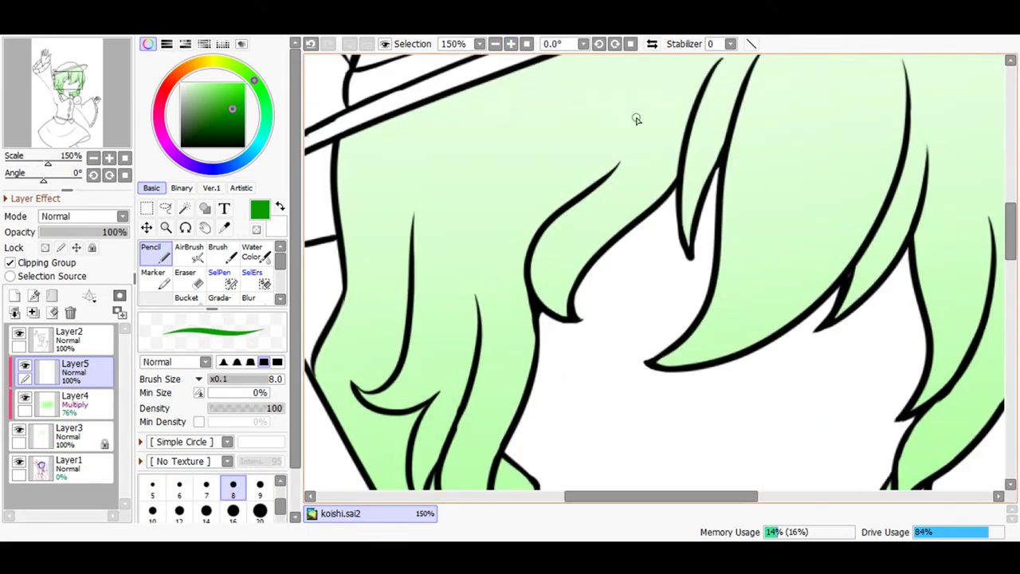
- Set the stabilizer to 10 and undo the trial dark green strokes beside the thin central bang
left_click_drag(651, 204, 693, 97)
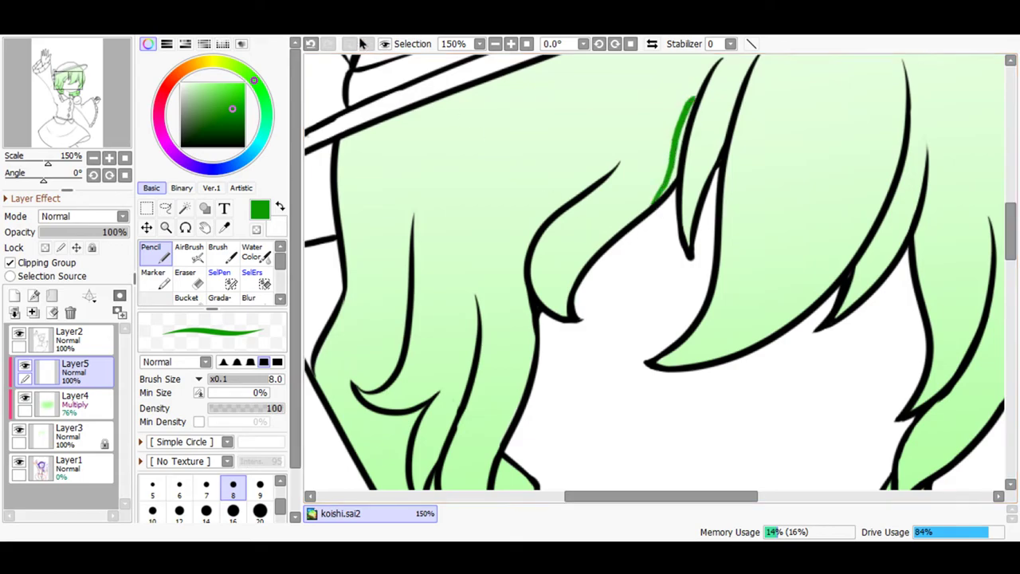
left_click(312, 44)
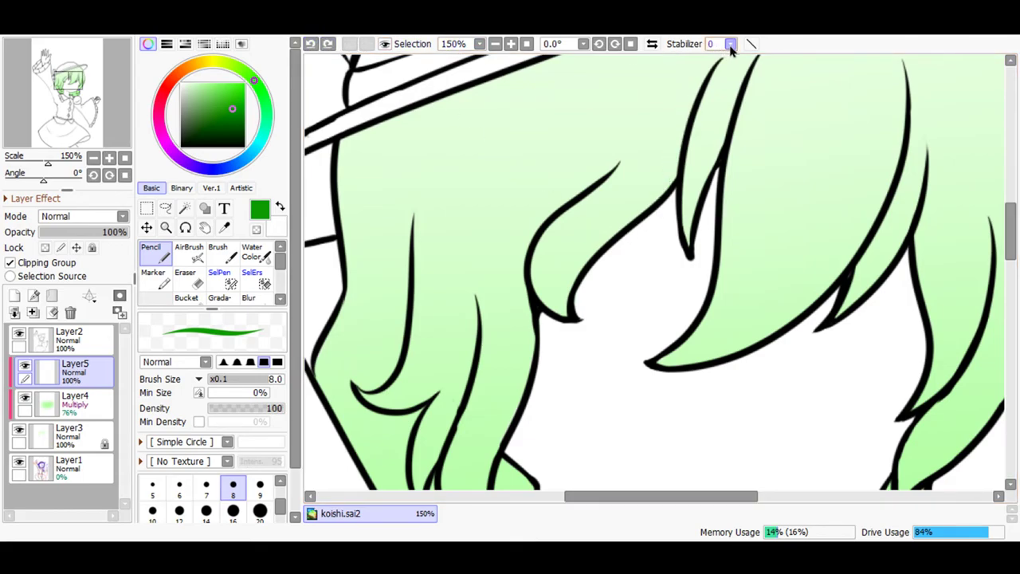
left_click_drag(668, 193, 679, 132)
left_click(310, 45)
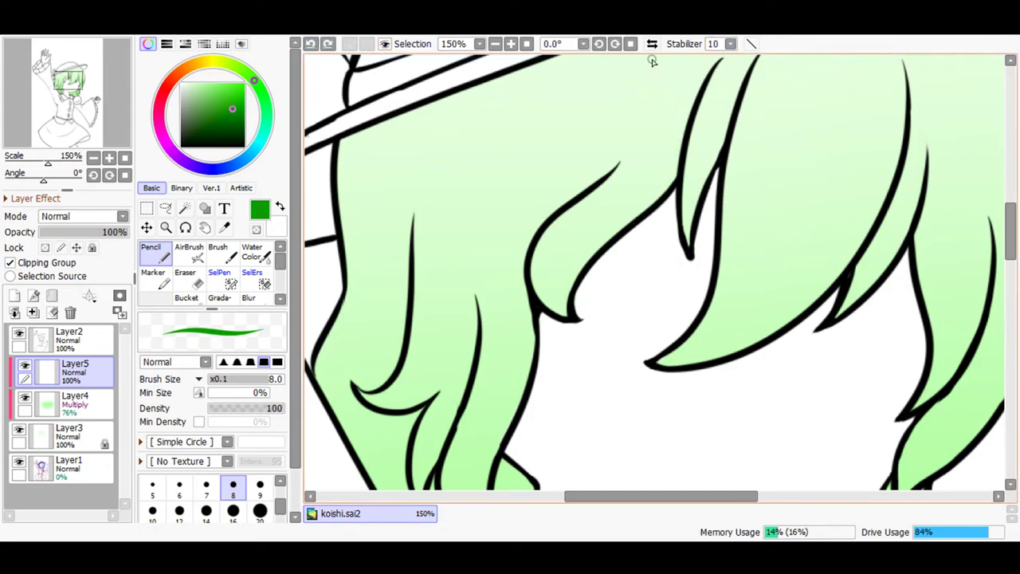
- Paint a dark green shadow along the outer left side of the thin central bang, down to the adjoining lock's edge
left_click(511, 44)
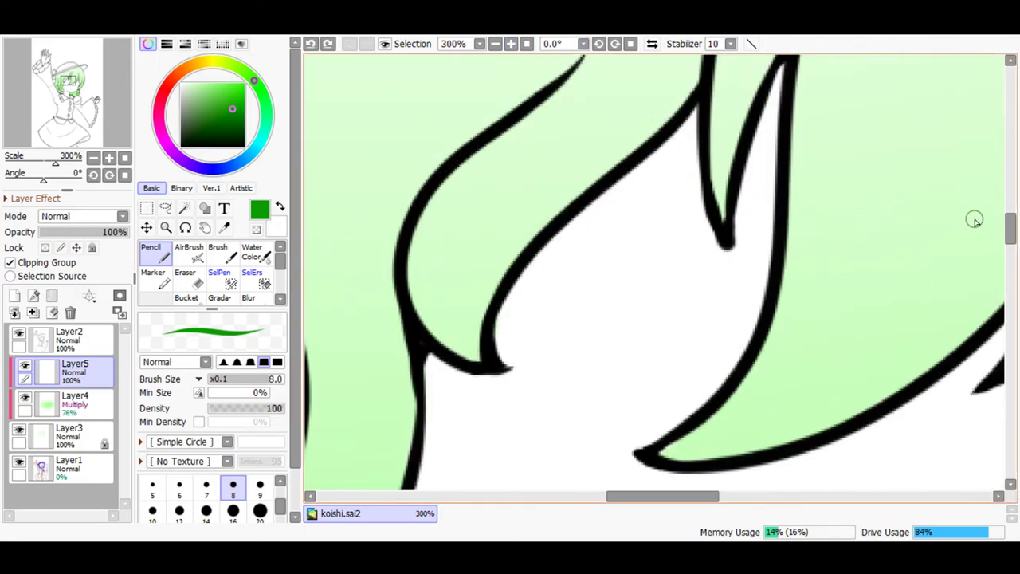
left_click_drag(1009, 228, 1008, 205)
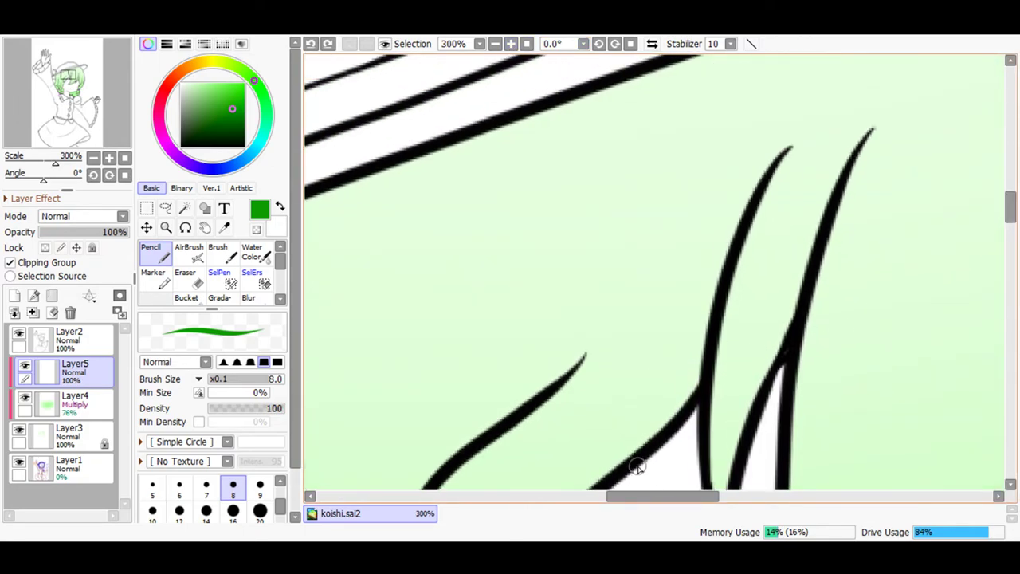
mouse_move(643, 450)
left_mouse_down()
mouse_move(691, 387)
mouse_move(705, 336)
mouse_move(675, 421)
mouse_move(698, 376)
left_mouse_up()
mouse_move(673, 429)
left_mouse_down()
mouse_move(742, 205)
mouse_move(788, 148)
left_mouse_up()
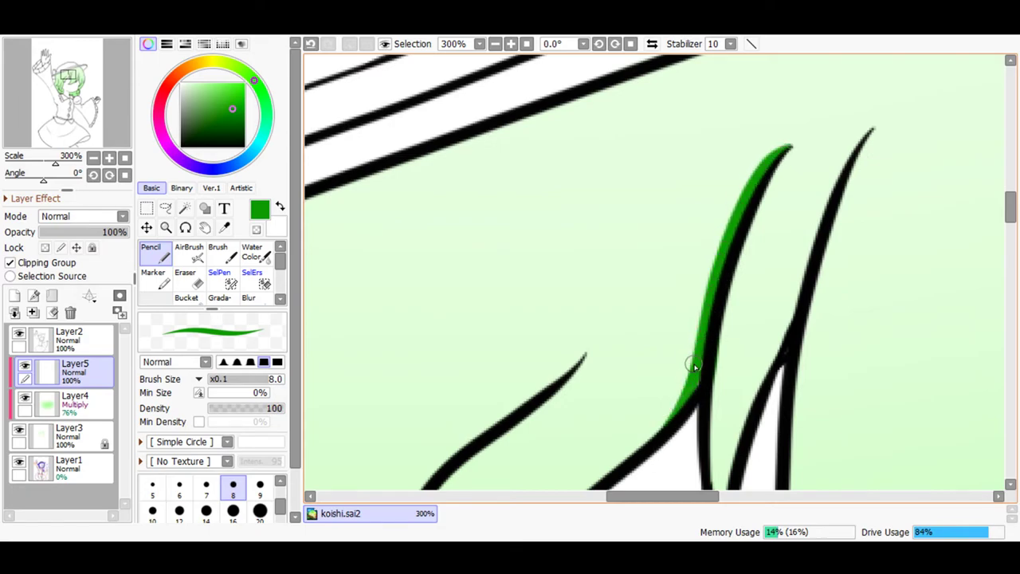
left_click_drag(655, 437, 700, 376)
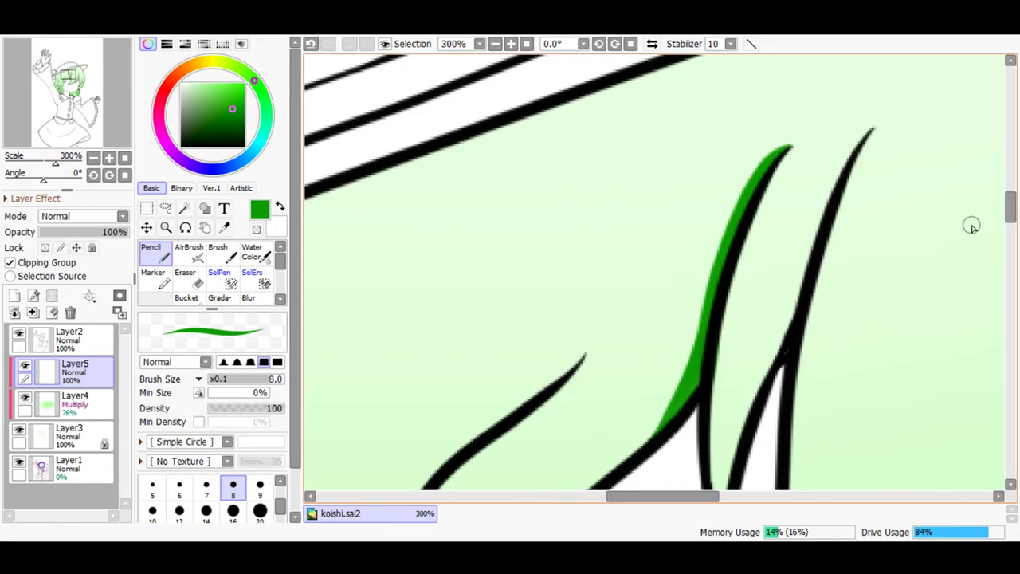
left_click_drag(1008, 205, 1006, 219)
left_click_drag(690, 201, 634, 284)
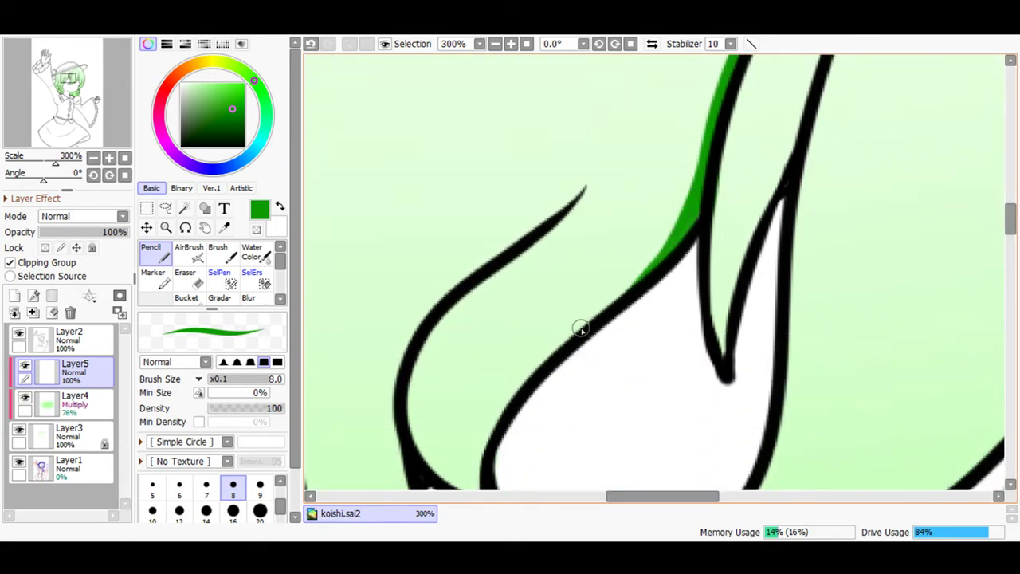
- Shade the inside of the thin central bang in dark green along its right-hand line, redoing the upper stroke up to the tip
mouse_move(759, 239)
left_mouse_down()
mouse_move(811, 86)
mouse_move(757, 227)
mouse_move(804, 133)
mouse_move(773, 210)
mouse_move(805, 116)
mouse_move(749, 255)
mouse_move(778, 204)
mouse_move(754, 217)
mouse_move(771, 209)
mouse_move(762, 180)
mouse_move(759, 247)
left_mouse_up()
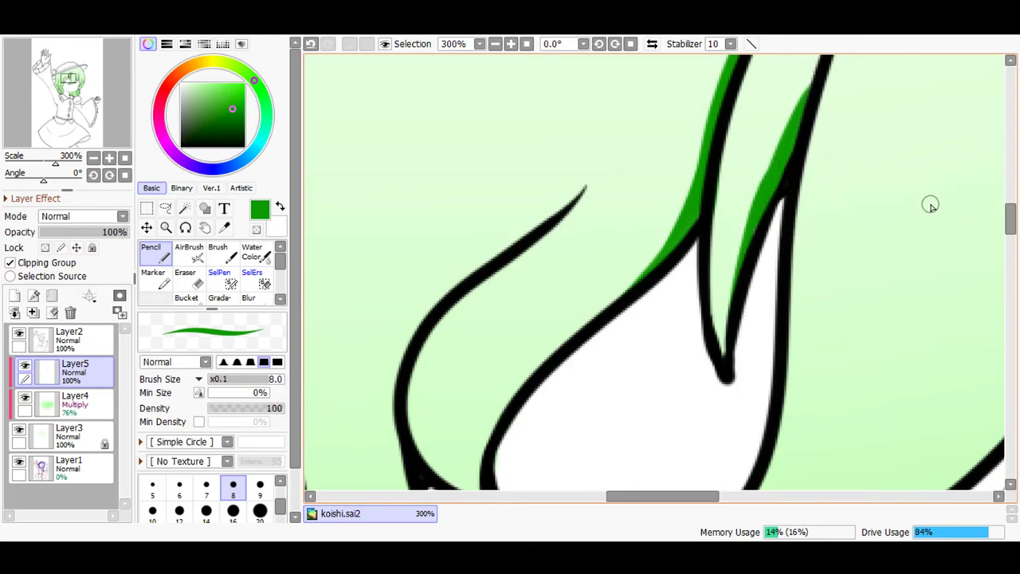
left_click_drag(1009, 219, 972, 204)
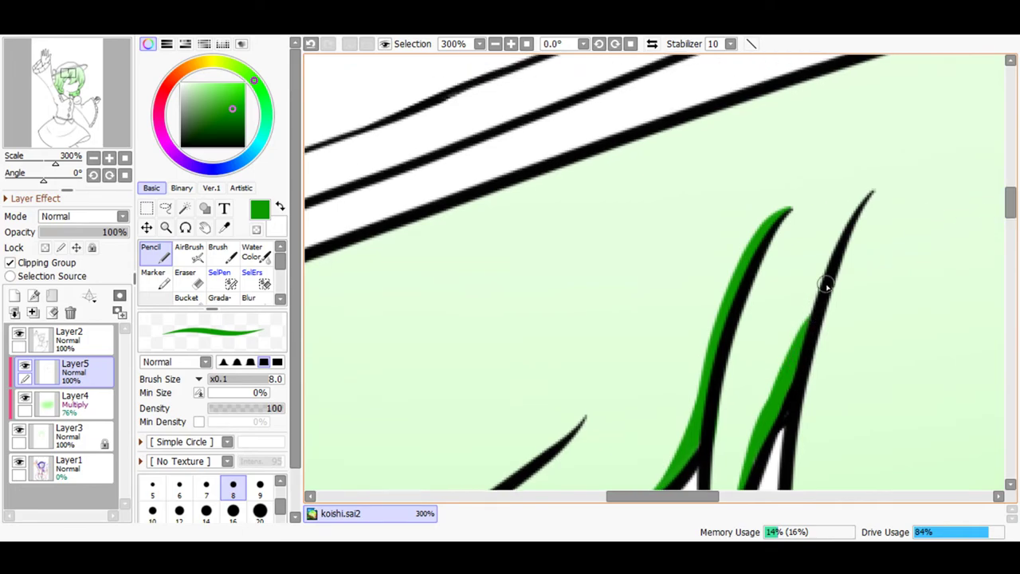
left_click_drag(823, 294, 868, 218)
key("ctrl+z")
left_click_drag(799, 345, 874, 193)
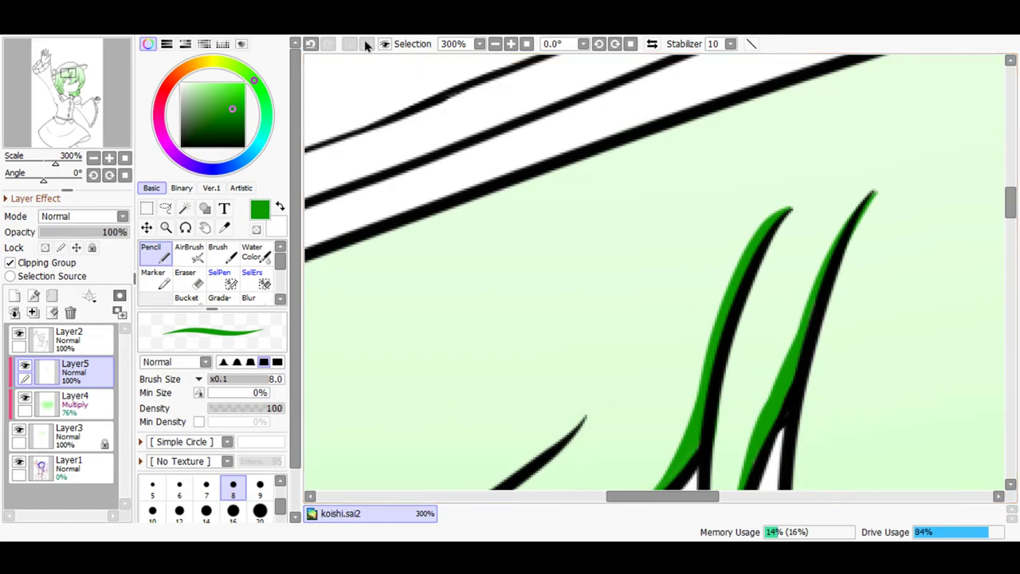
key("ctrl+z")
mouse_move(803, 339)
left_mouse_down()
mouse_move(822, 261)
mouse_move(874, 189)
mouse_move(827, 248)
mouse_move(868, 183)
mouse_move(852, 206)
mouse_move(886, 172)
left_mouse_up()
mouse_move(685, 493)
left_mouse_down()
mouse_move(694, 490)
mouse_move(655, 492)
mouse_move(711, 495)
mouse_move(689, 495)
left_mouse_up()
left_click(310, 46)
- Paint a dark green shadow along the right side of the large bang's long curved line, tapering at its upper tip
left_click_drag(1011, 201, 1011, 221)
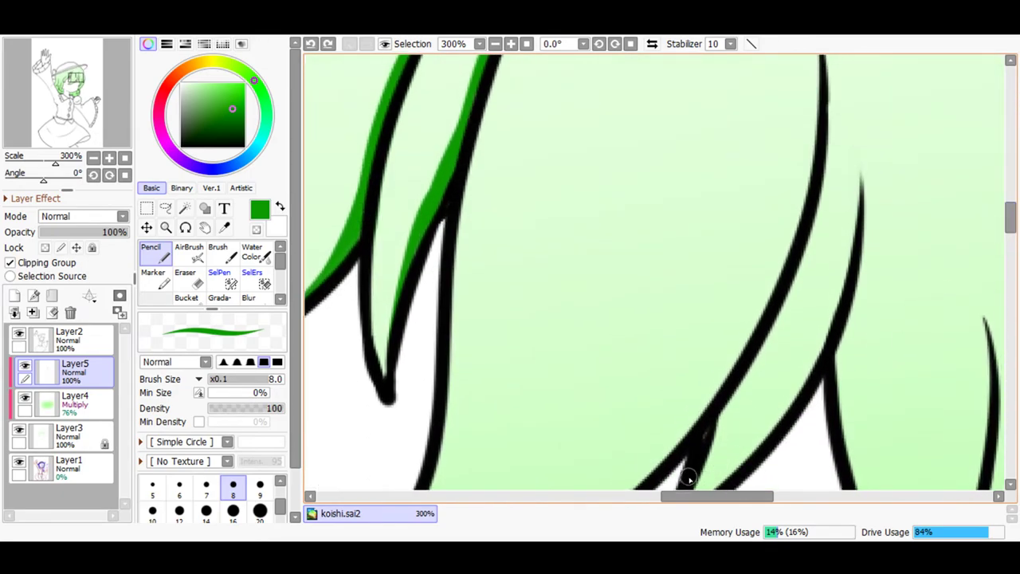
mouse_move(730, 417)
left_mouse_down()
mouse_move(784, 322)
mouse_move(815, 201)
left_mouse_up()
mouse_move(775, 333)
left_mouse_down()
mouse_move(701, 439)
mouse_move(710, 433)
left_mouse_up()
scroll(1010, 227, "up", 3)
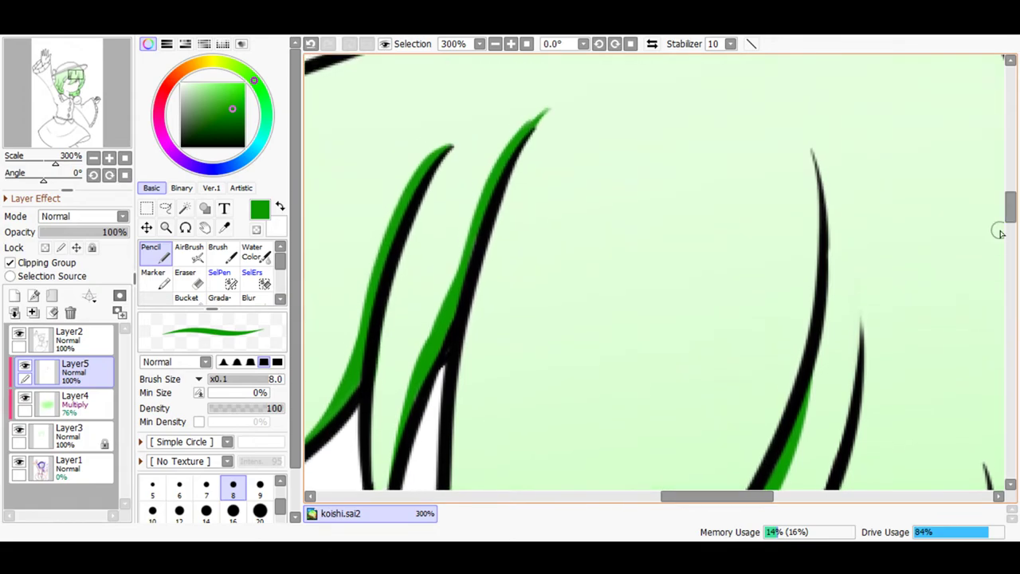
mouse_move(785, 443)
left_mouse_down()
mouse_move(828, 350)
mouse_move(819, 222)
left_mouse_up()
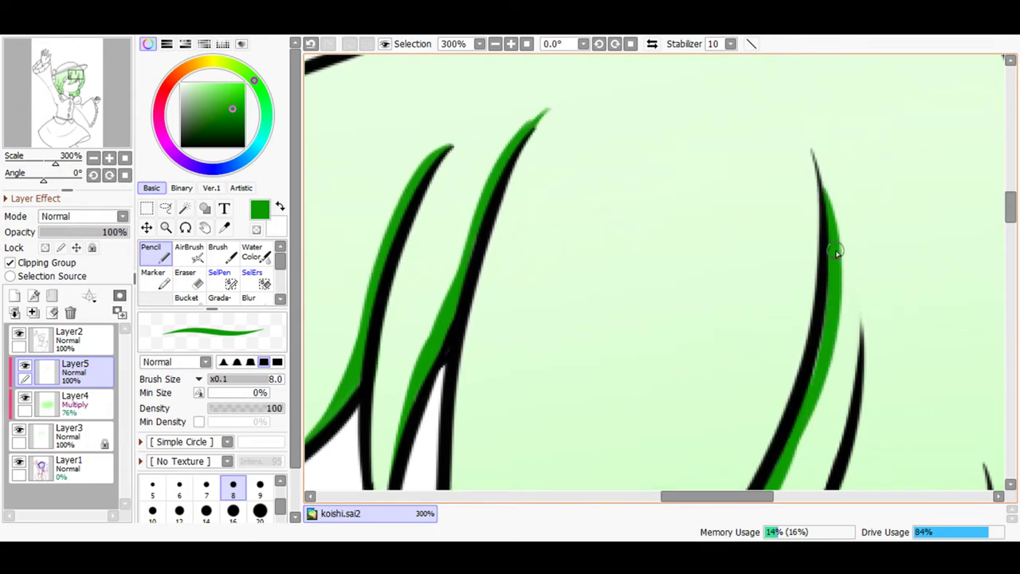
left_click_drag(837, 266, 811, 143)
scroll(1002, 201, "down", 2)
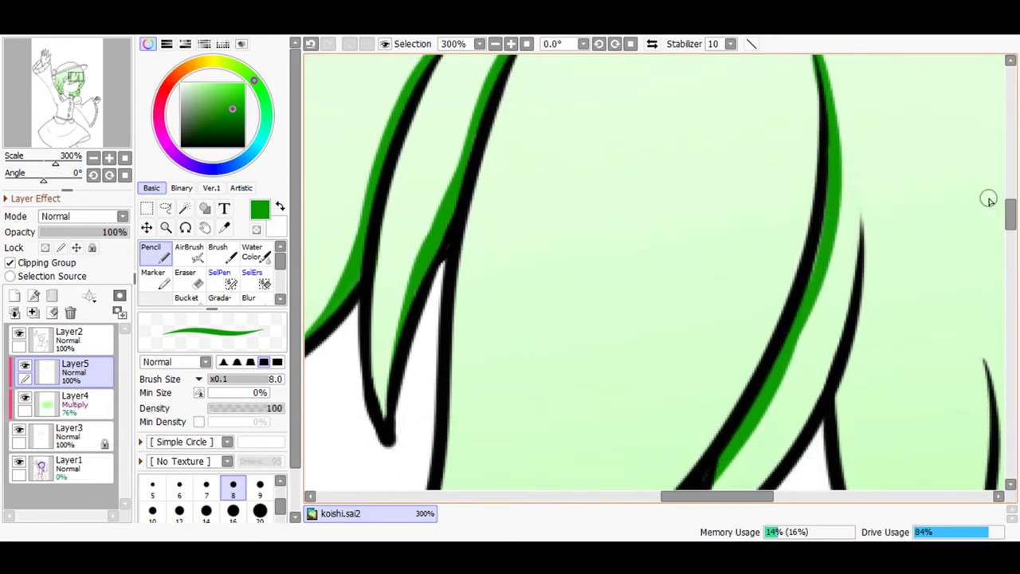
- Shade the inner face-side edge of the right side lock in dark green, from its pointed end up to the bang
left_click_drag(1009, 212, 1009, 235)
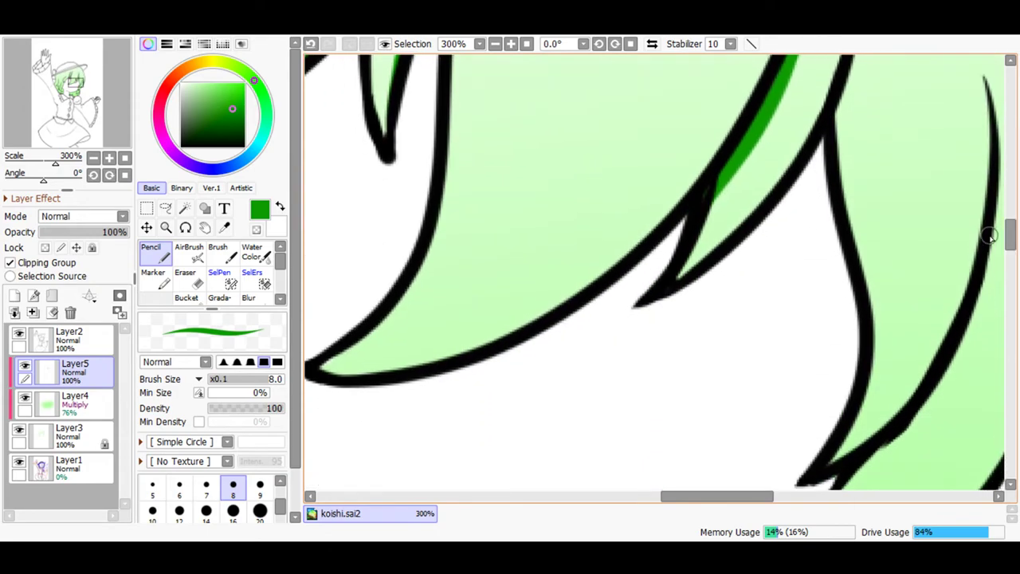
mouse_move(858, 423)
left_mouse_down()
mouse_move(875, 319)
mouse_move(832, 162)
left_mouse_up()
left_click_drag(872, 295, 843, 95)
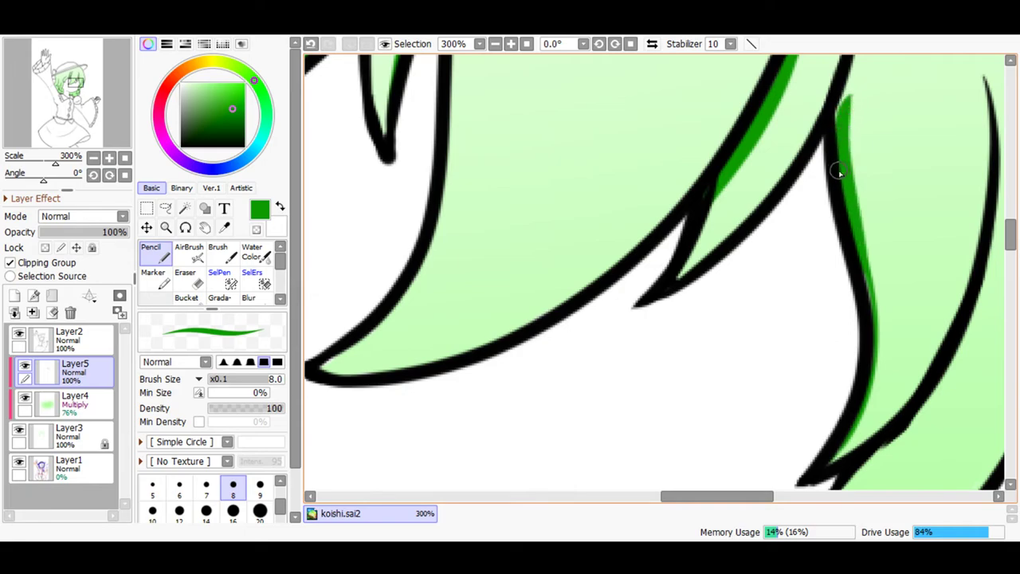
- Extend the dark green shadow up the short strand line beside the large bang, undoing uneven strokes and tapering it at the tip
left_click_drag(1008, 234, 1008, 212)
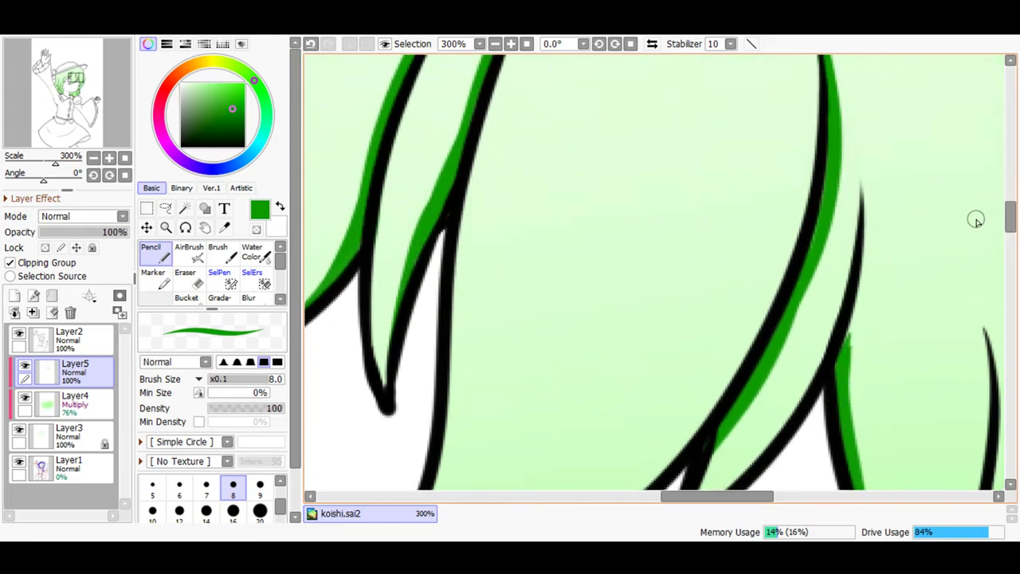
left_click_drag(839, 387, 876, 237)
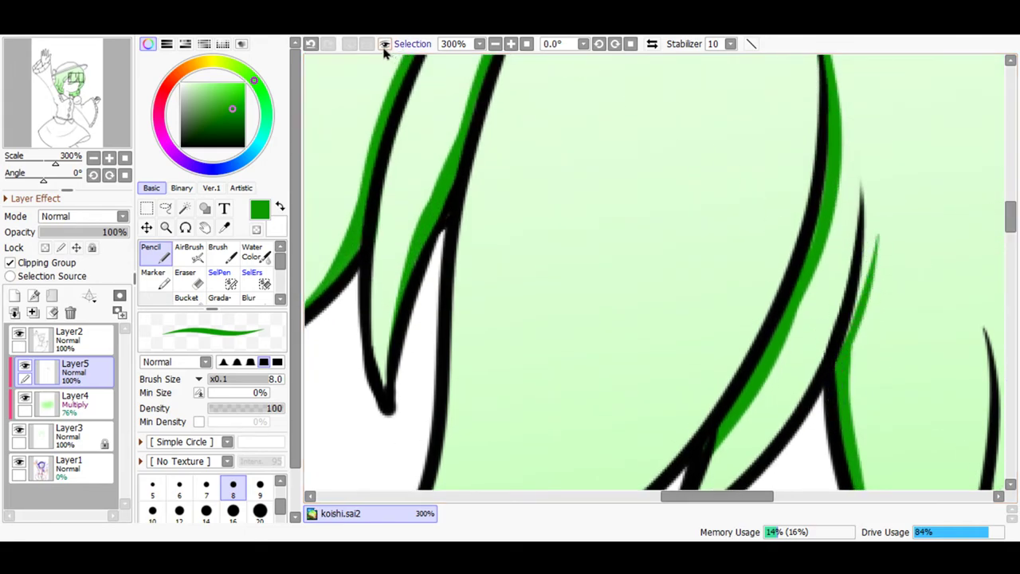
left_click(309, 48)
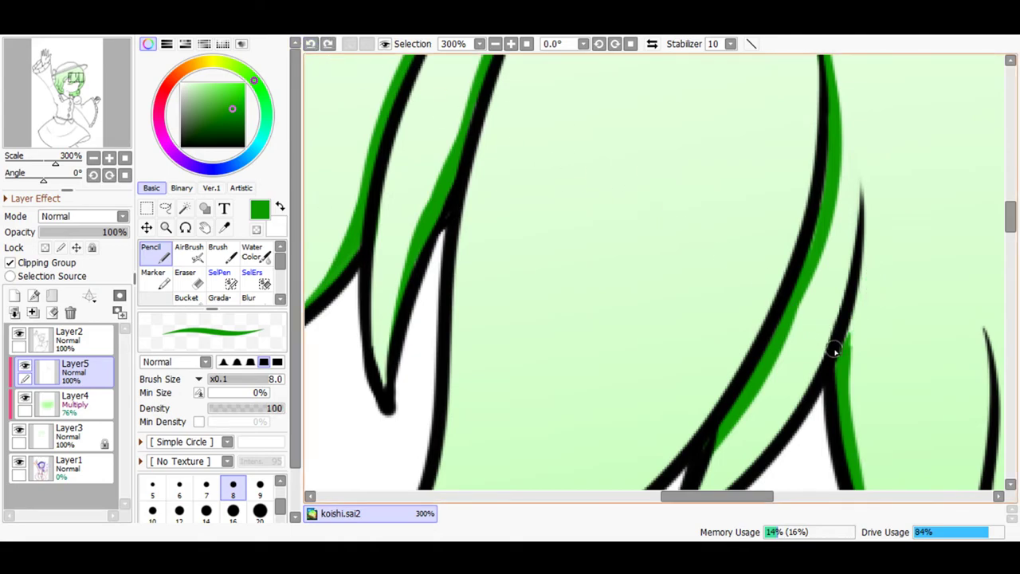
left_click_drag(851, 358, 860, 239)
left_click_drag(838, 357, 860, 182)
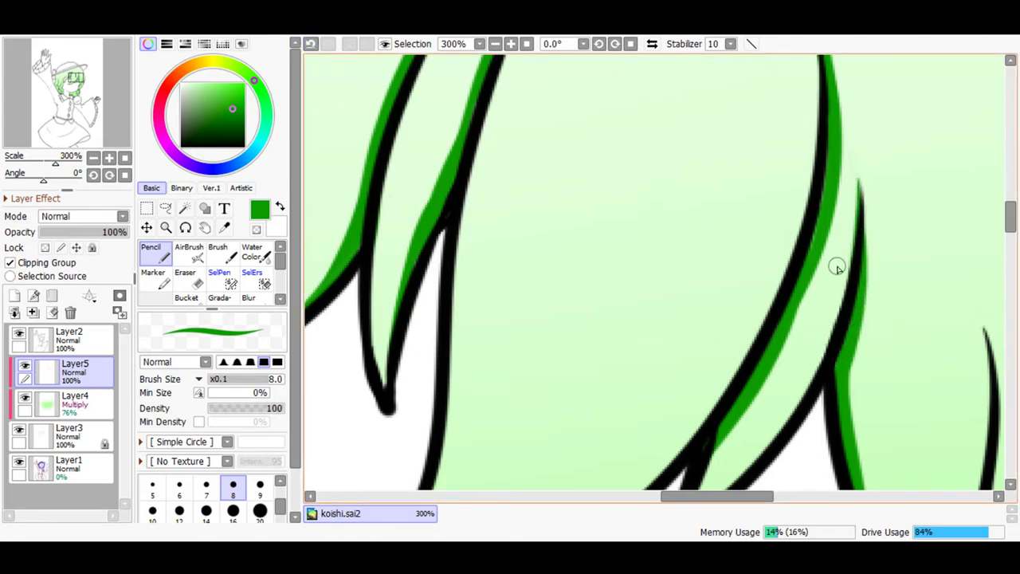
left_click(310, 44)
left_click_drag(821, 247, 823, 193)
mouse_move(837, 380)
left_mouse_down()
mouse_move(856, 330)
mouse_move(865, 189)
left_mouse_up()
mouse_move(847, 337)
left_mouse_down()
mouse_move(858, 264)
mouse_move(856, 169)
left_mouse_up()
left_click(310, 44)
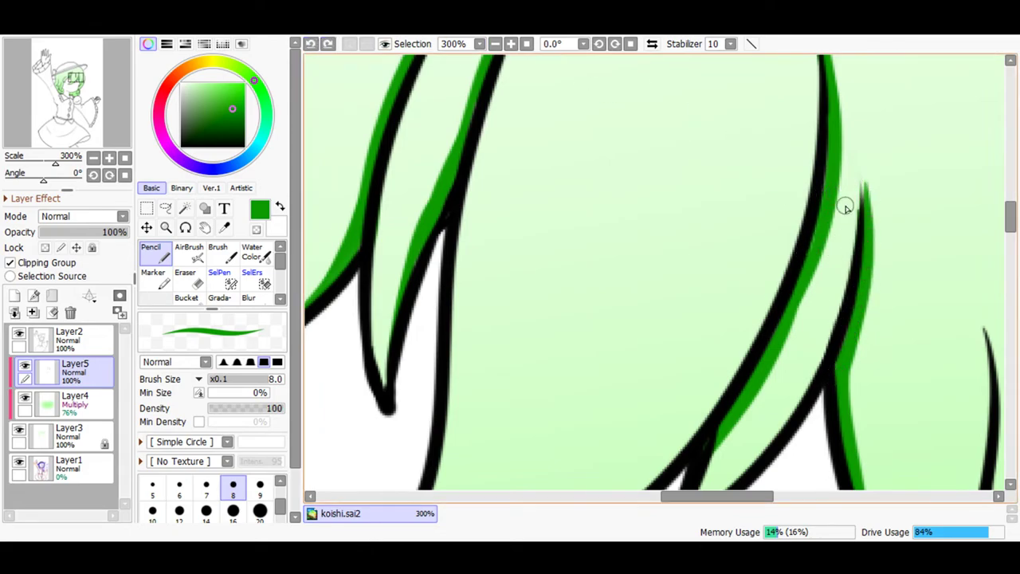
mouse_move(871, 241)
left_mouse_down()
mouse_move(866, 195)
mouse_move(865, 231)
left_mouse_up()
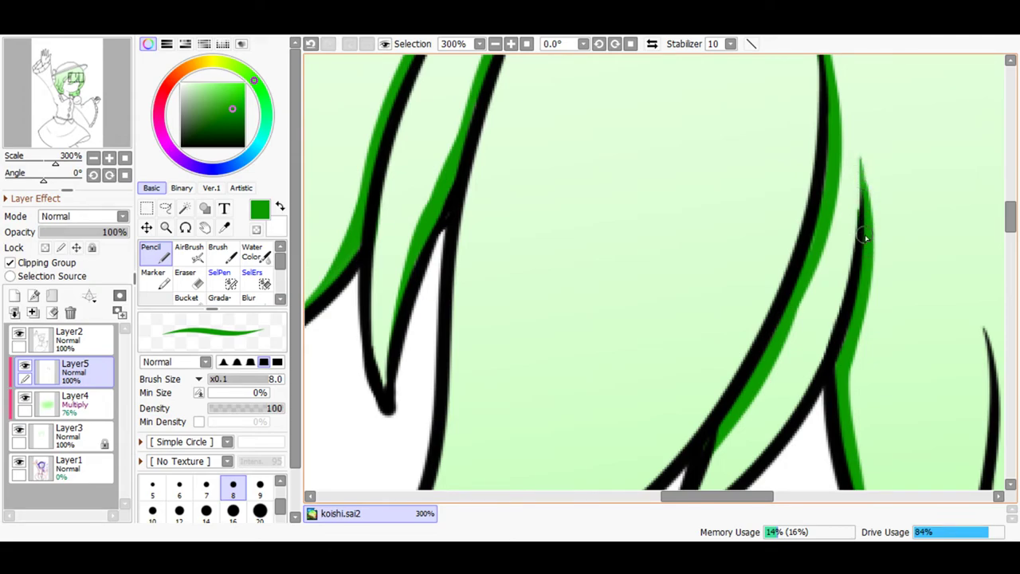
- Paint a dark green shadow on the twisted right lock just beneath the pointed end of the side lock
left_click_drag(670, 497, 719, 497)
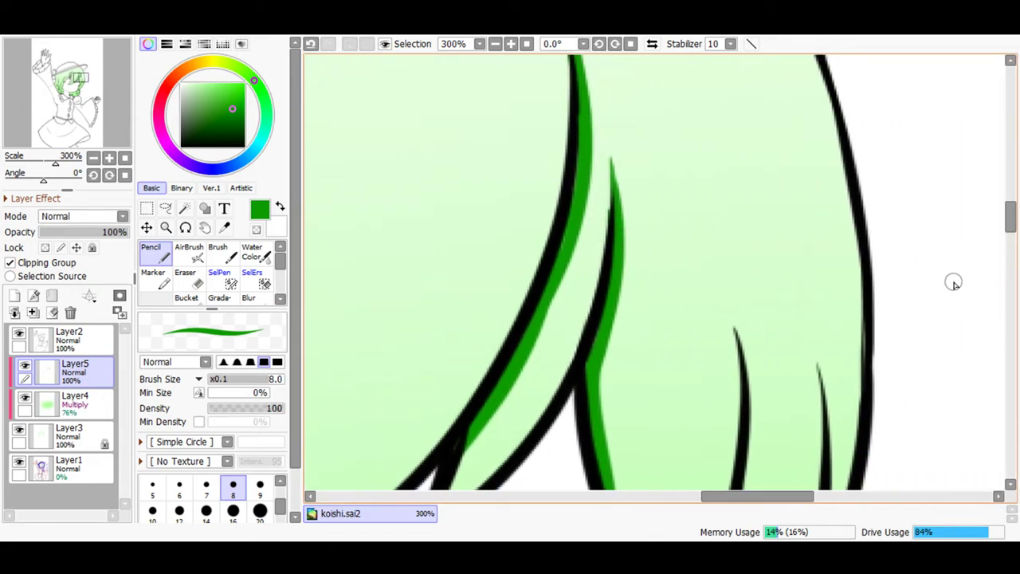
left_click_drag(1006, 223, 1009, 253)
mouse_move(551, 432)
left_mouse_down()
mouse_move(579, 351)
mouse_move(670, 227)
left_mouse_up()
mouse_move(572, 336)
left_mouse_down()
mouse_move(548, 407)
mouse_move(595, 292)
mouse_move(639, 257)
left_mouse_up()
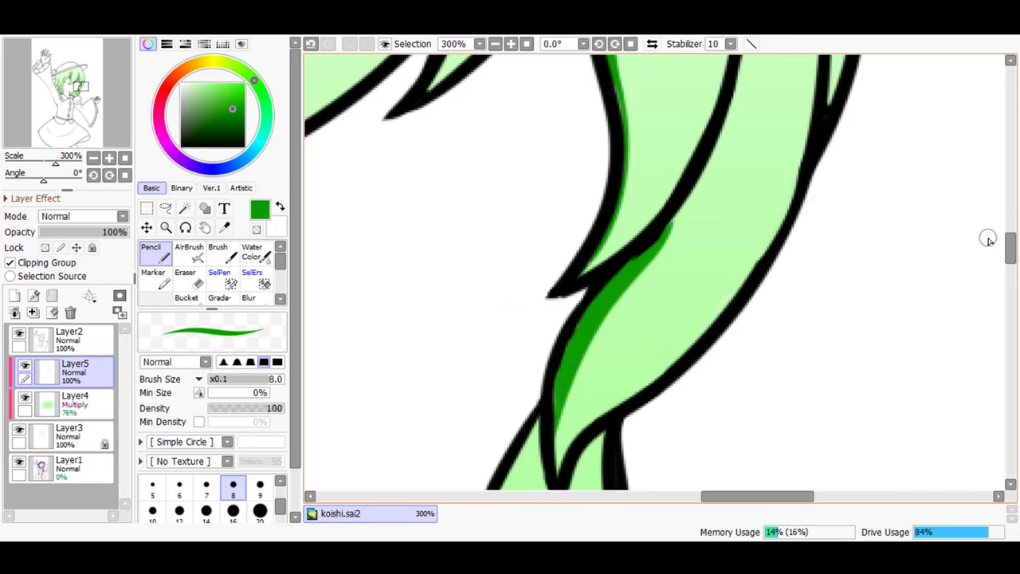
- Continue the dark green shadow up along the right side lock's long curved line and past its upper tip
left_click_drag(1008, 250, 1008, 239)
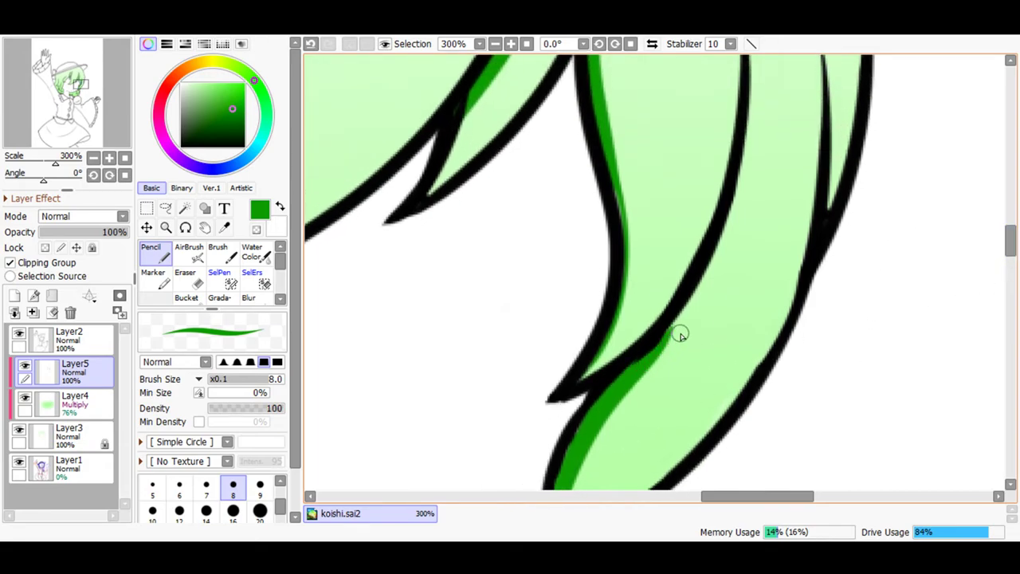
mouse_move(657, 357)
left_mouse_down()
mouse_move(731, 256)
mouse_move(755, 133)
left_mouse_up()
left_click(311, 43)
mouse_move(644, 363)
left_mouse_down()
mouse_move(738, 179)
mouse_move(728, 167)
mouse_move(737, 195)
mouse_move(661, 342)
left_mouse_up()
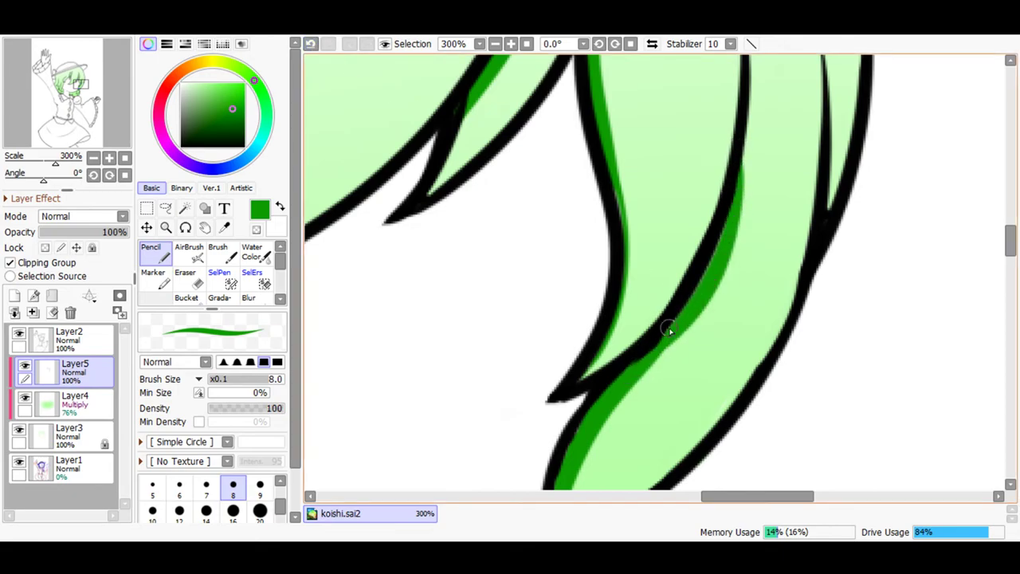
left_click_drag(1008, 235, 1008, 225)
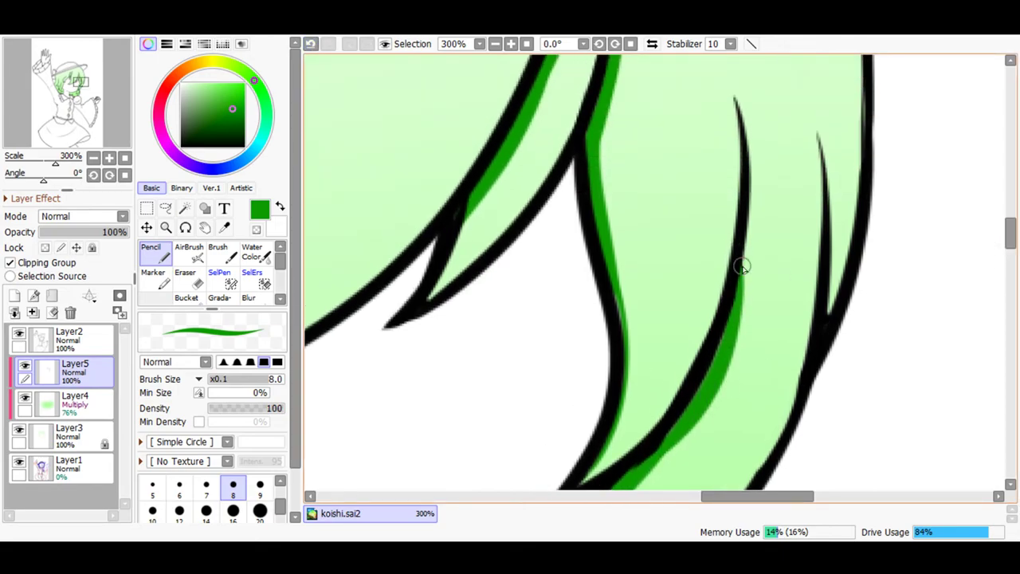
mouse_move(729, 351)
left_mouse_down()
mouse_move(759, 263)
mouse_move(752, 122)
left_mouse_up()
left_click_drag(735, 319, 753, 129)
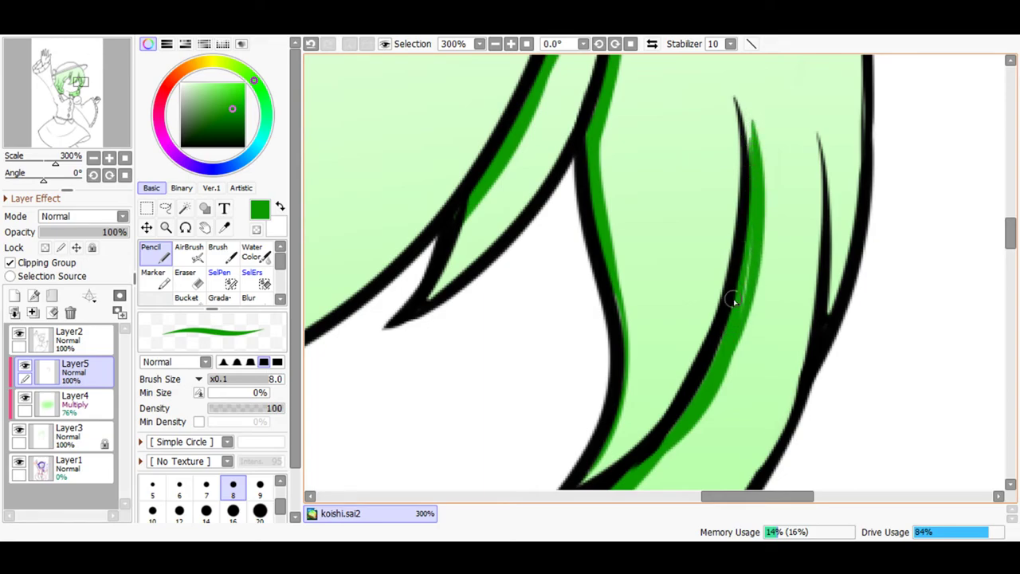
mouse_move(742, 313)
left_mouse_down()
mouse_move(753, 201)
mouse_move(761, 261)
mouse_move(741, 75)
mouse_move(763, 187)
mouse_move(732, 68)
mouse_move(759, 171)
mouse_move(734, 74)
mouse_move(762, 155)
mouse_move(742, 73)
mouse_move(754, 137)
mouse_move(738, 93)
left_mouse_up()
- Shade the right side of the short strand line near the hair's outer edge in dark green, undoing the unwanted strokes
mouse_move(835, 295)
left_mouse_down()
mouse_move(819, 303)
mouse_move(809, 105)
left_mouse_up()
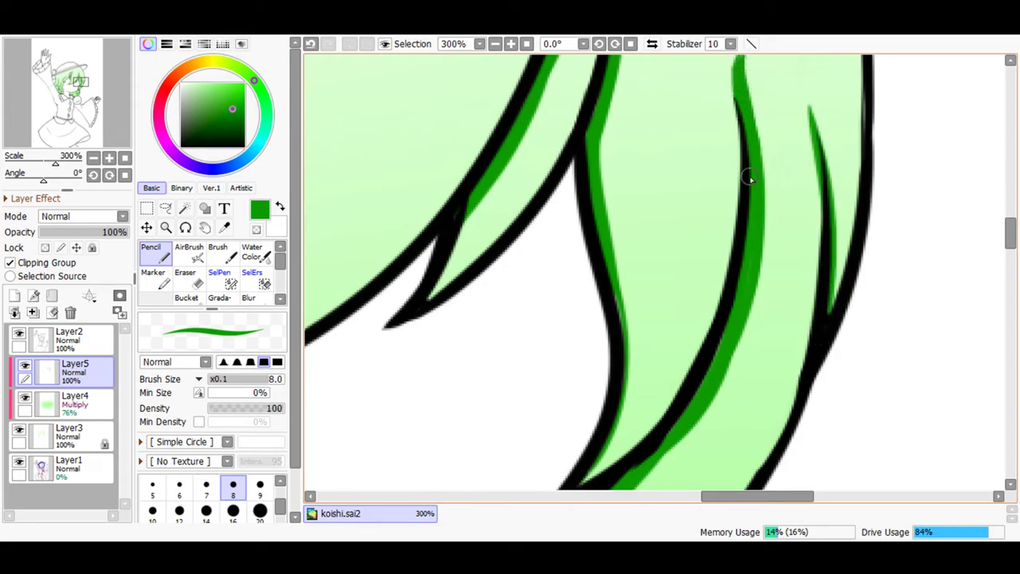
left_click(310, 44)
left_click_drag(829, 312, 808, 127)
left_click(310, 43)
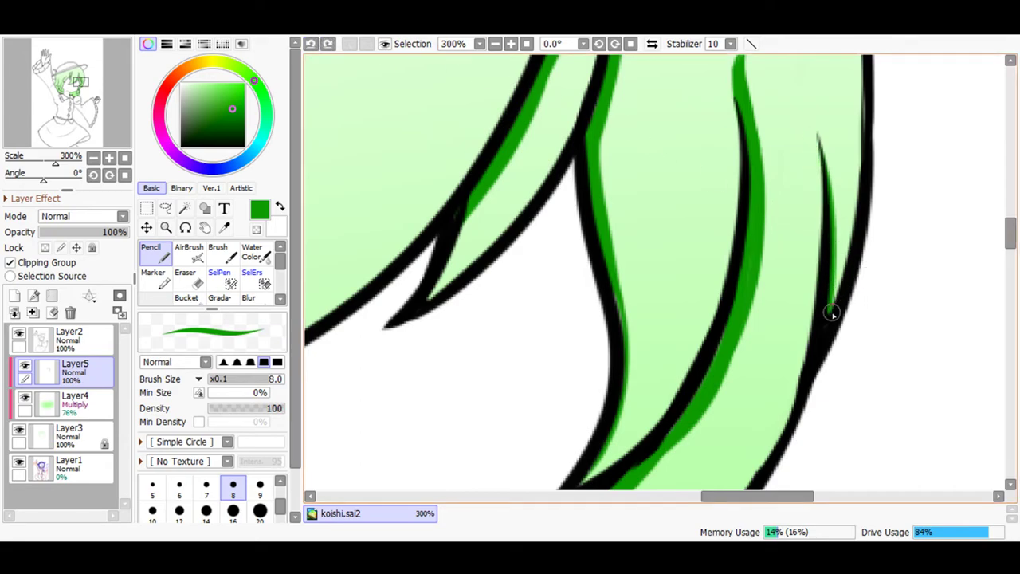
left_click_drag(833, 303, 826, 208)
mouse_move(831, 292)
left_mouse_down()
mouse_move(833, 216)
mouse_move(813, 102)
left_mouse_up()
left_click(310, 44)
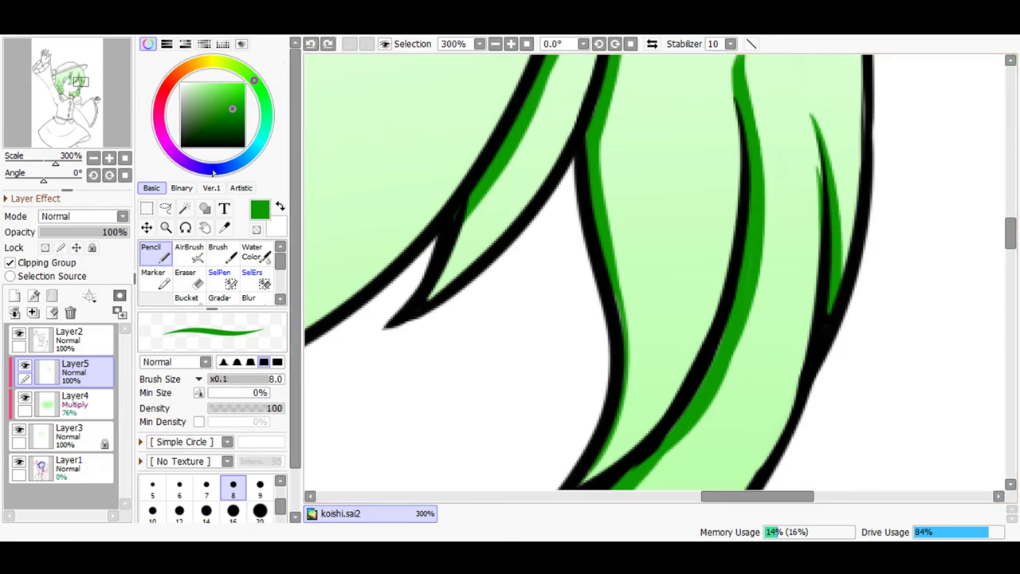
- Erase the stray green on the left of the short outer strand line using the Eraser at size 8
left_click(185, 272)
left_click(205, 482)
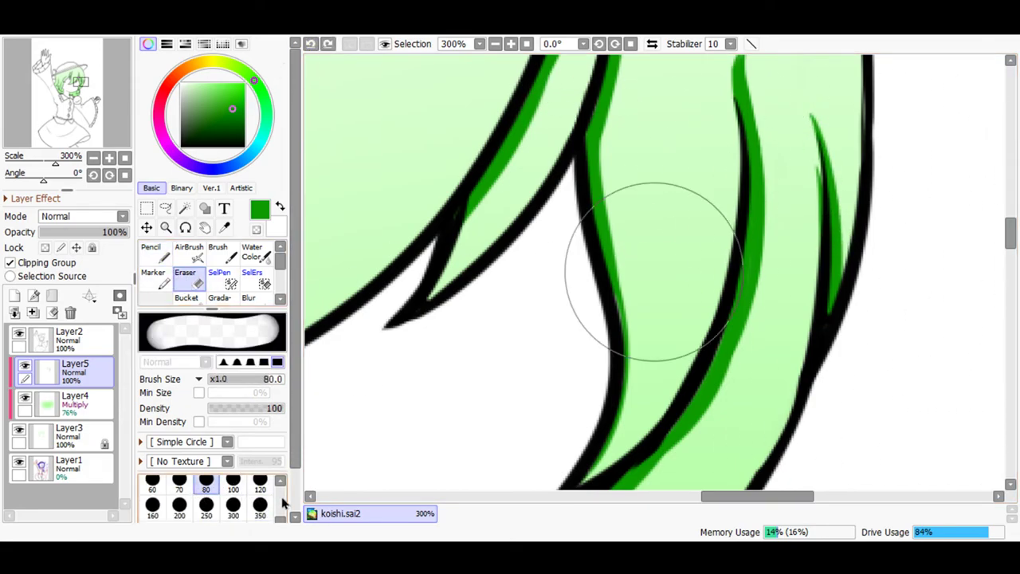
scroll(284, 514, "up", 2)
scroll(283, 514, "up", 3)
left_click(233, 500)
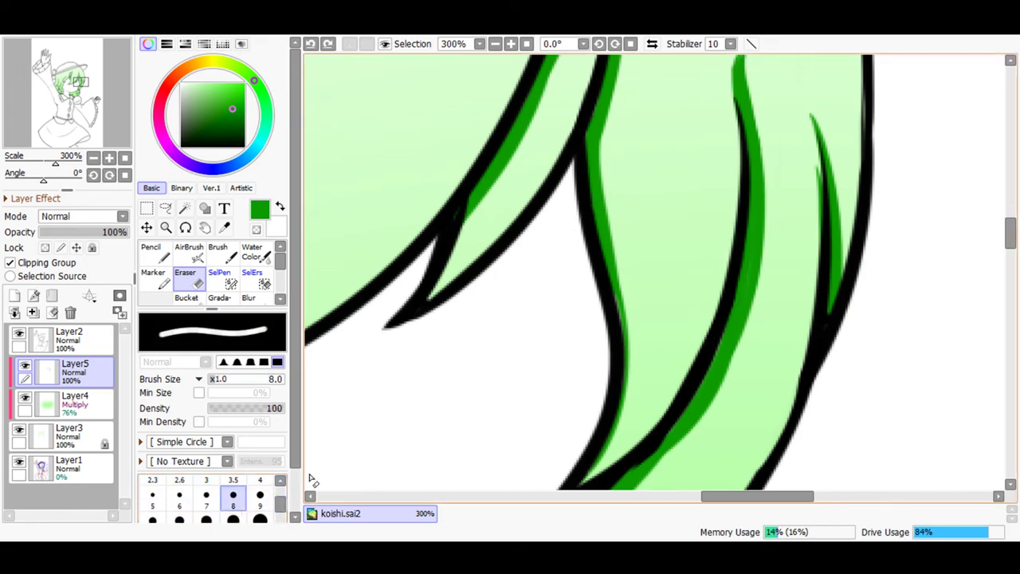
left_click_drag(819, 182, 815, 166)
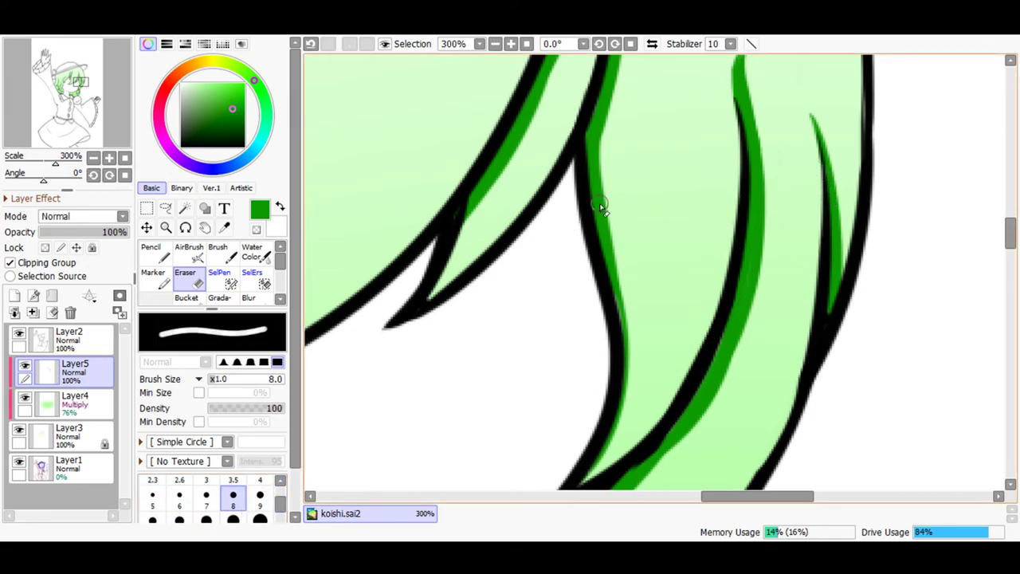
- With the Pencil, shade the top of the lower right lock in dark green around the pointed tip of the lock above it
left_click(151, 252)
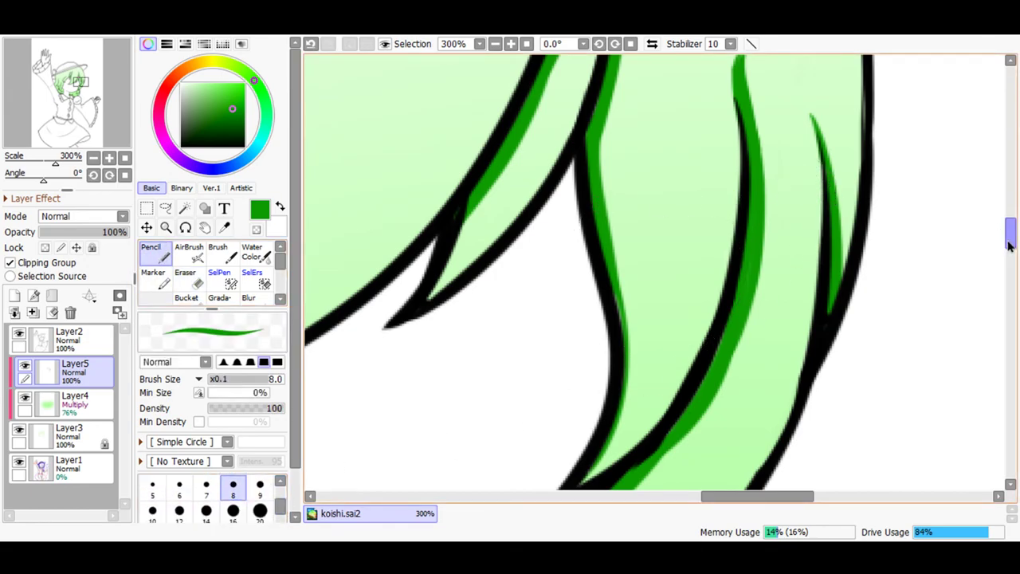
left_click_drag(1008, 229, 1009, 262)
mouse_move(593, 202)
left_mouse_down()
mouse_move(603, 183)
mouse_move(599, 190)
left_mouse_up()
mouse_move(492, 239)
left_mouse_down()
mouse_move(522, 220)
mouse_move(557, 250)
mouse_move(523, 229)
mouse_move(542, 223)
mouse_move(532, 165)
mouse_move(532, 216)
mouse_move(539, 211)
mouse_move(499, 231)
left_mouse_up()
left_click_drag(568, 238, 566, 195)
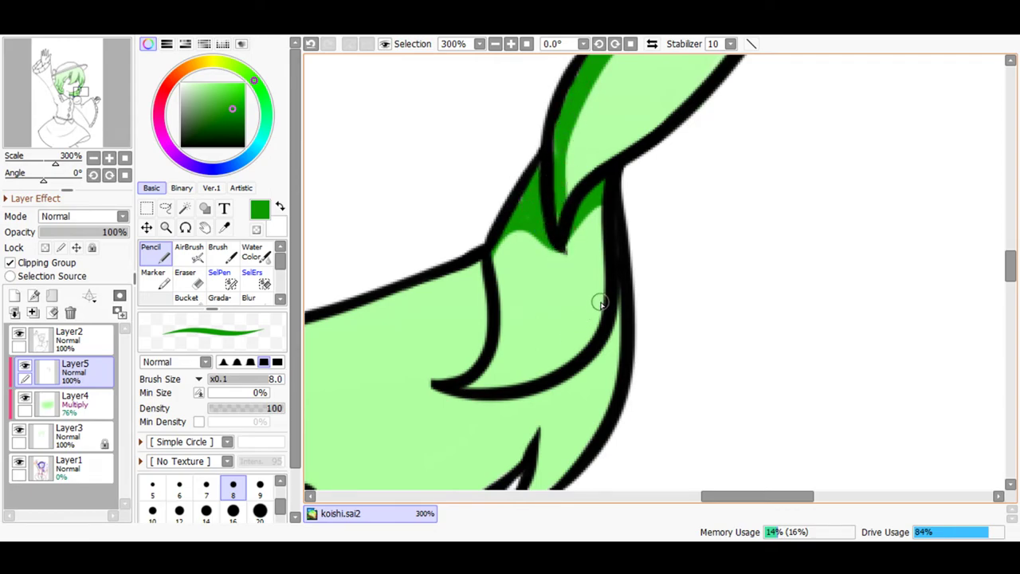
- Shade beneath and along the left side of the curled strand on the lower right lock, plus the short strand line below it
mouse_move(619, 315)
left_mouse_down()
mouse_move(579, 374)
mouse_move(537, 404)
mouse_move(478, 402)
mouse_move(540, 390)
mouse_move(497, 411)
mouse_move(466, 395)
mouse_move(538, 390)
mouse_move(521, 413)
mouse_move(434, 397)
left_mouse_up()
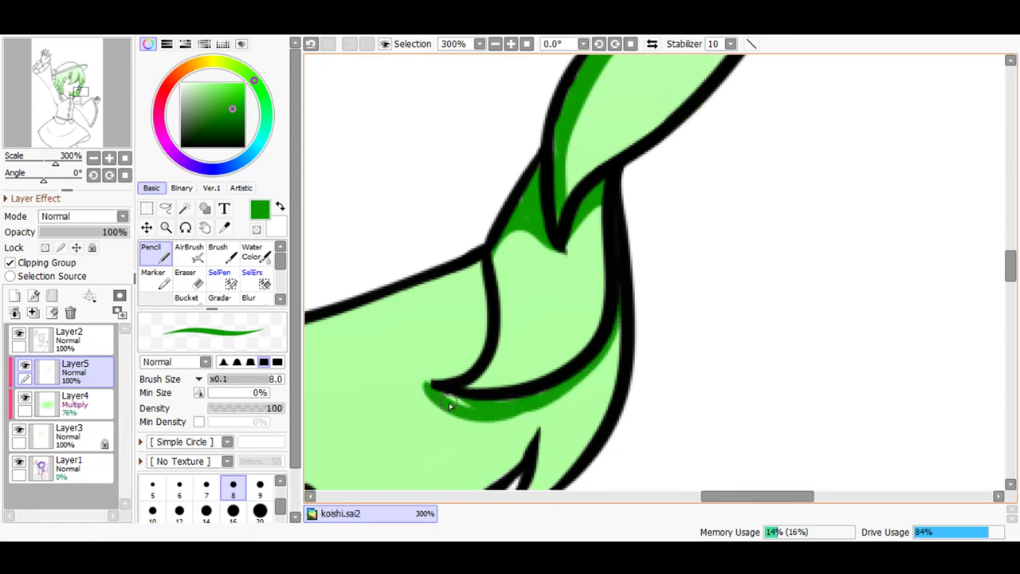
mouse_move(626, 292)
left_mouse_down()
mouse_move(598, 374)
mouse_move(538, 409)
mouse_move(490, 418)
left_mouse_up()
mouse_move(431, 388)
left_mouse_down()
mouse_move(476, 295)
mouse_move(466, 250)
mouse_move(486, 317)
mouse_move(474, 365)
mouse_move(435, 399)
left_mouse_up()
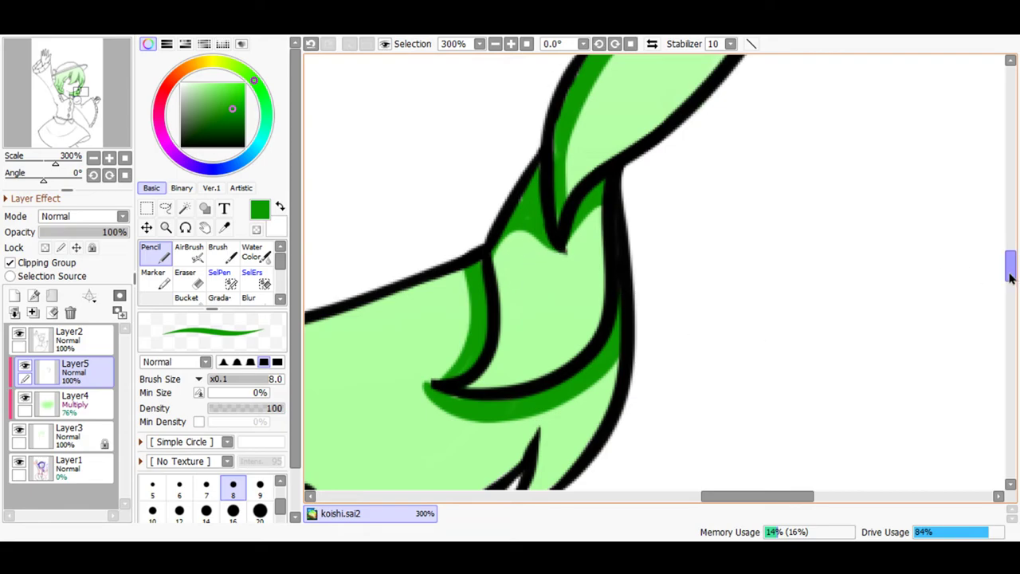
left_click_drag(1009, 266, 1009, 290)
left_click_drag(532, 190, 542, 99)
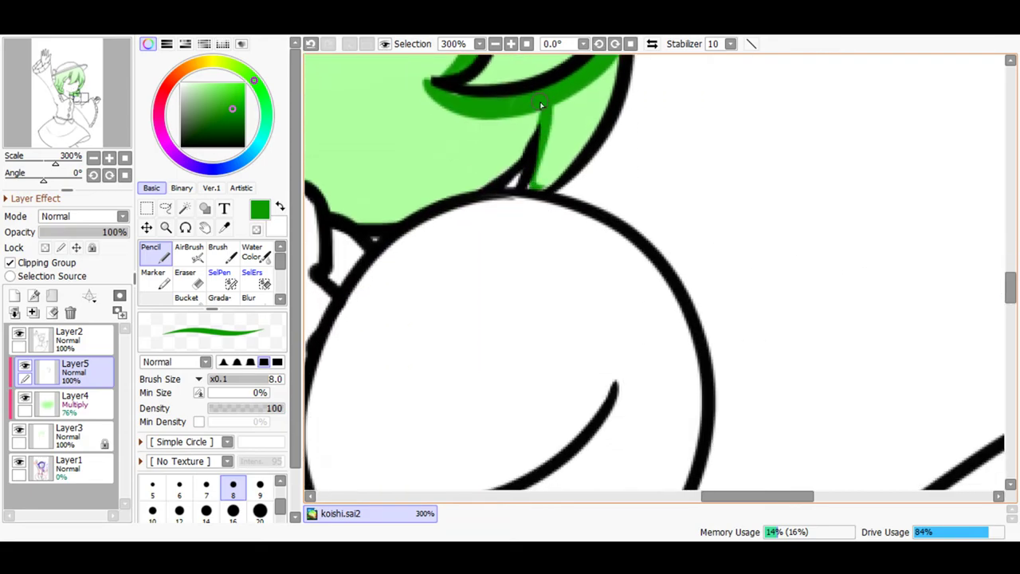
- Paint dark green shadows on the hair behind the neck: along the strand line, in the neck corner and under the jaw's right end
left_click_drag(706, 496, 642, 470)
left_click_drag(1010, 296, 1009, 275)
left_click_drag(666, 269, 687, 163)
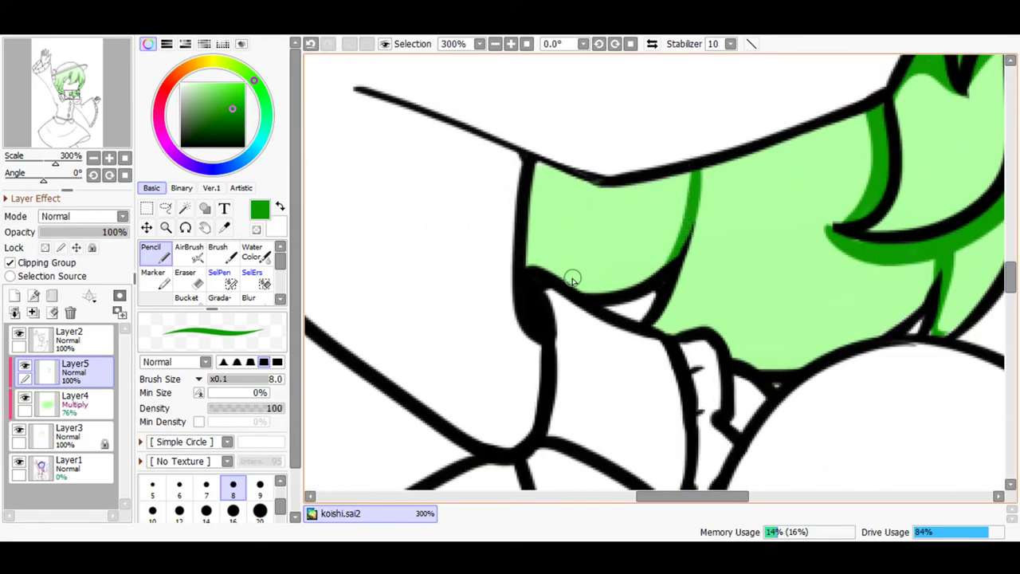
left_click_drag(542, 164, 542, 158)
mouse_move(526, 257)
left_mouse_down()
mouse_move(566, 174)
mouse_move(534, 206)
mouse_move(544, 178)
mouse_move(527, 204)
left_mouse_up()
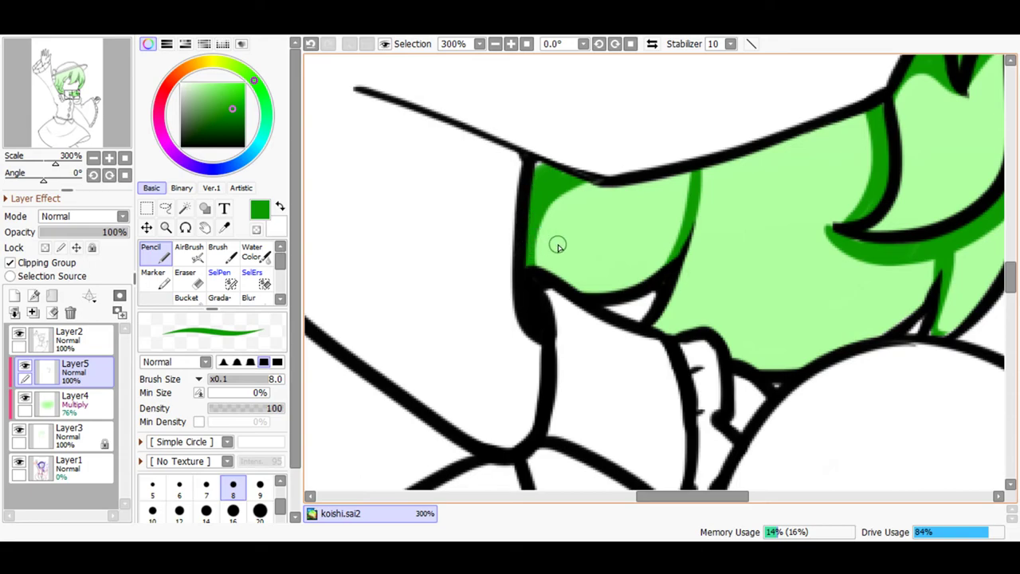
mouse_move(876, 160)
left_mouse_down()
mouse_move(808, 132)
mouse_move(886, 140)
mouse_move(796, 141)
left_mouse_up()
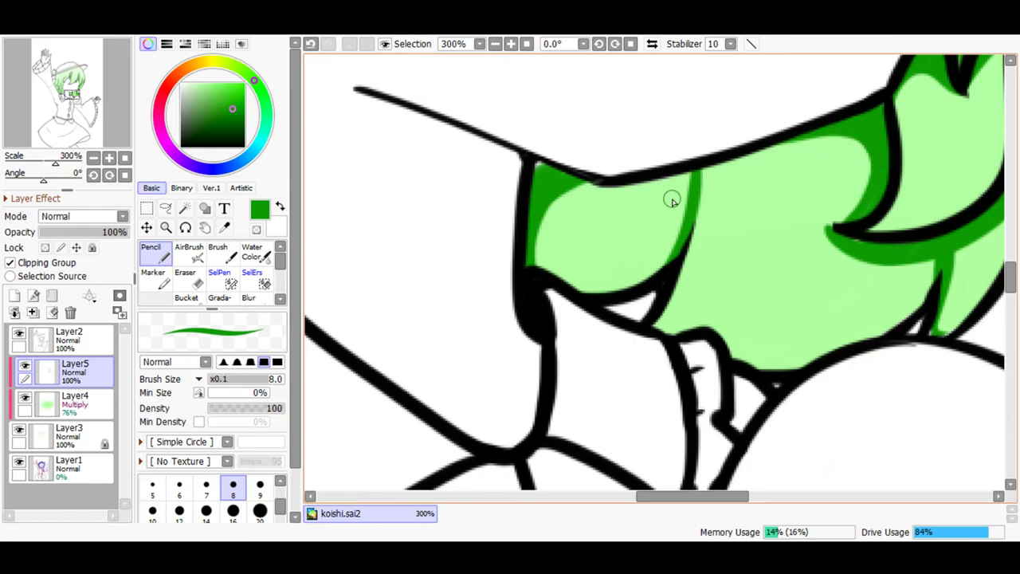
- Shade the inner right edge of the lower left lock in dark green and around the pointed strand tip beside it
left_click_drag(693, 496, 607, 505)
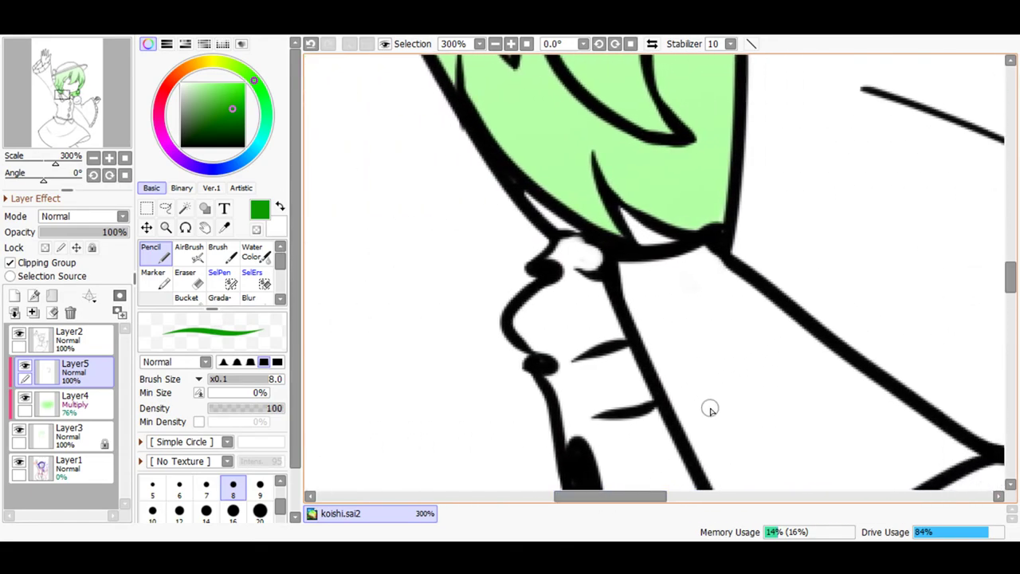
left_click_drag(1009, 276, 1009, 263)
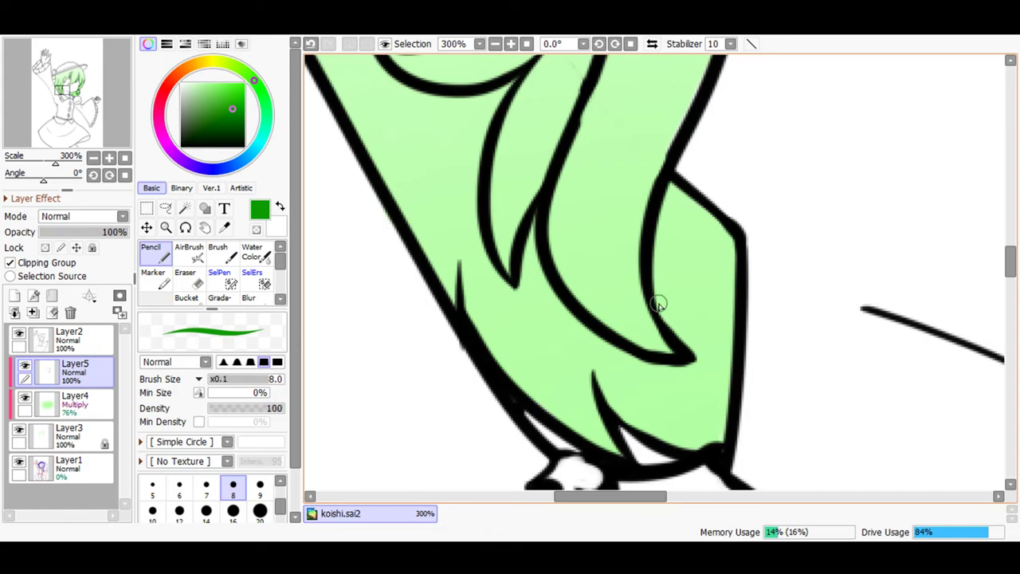
mouse_move(653, 275)
left_mouse_down()
mouse_move(710, 239)
mouse_move(694, 438)
mouse_move(666, 445)
mouse_move(736, 391)
mouse_move(682, 451)
mouse_move(690, 459)
left_mouse_up()
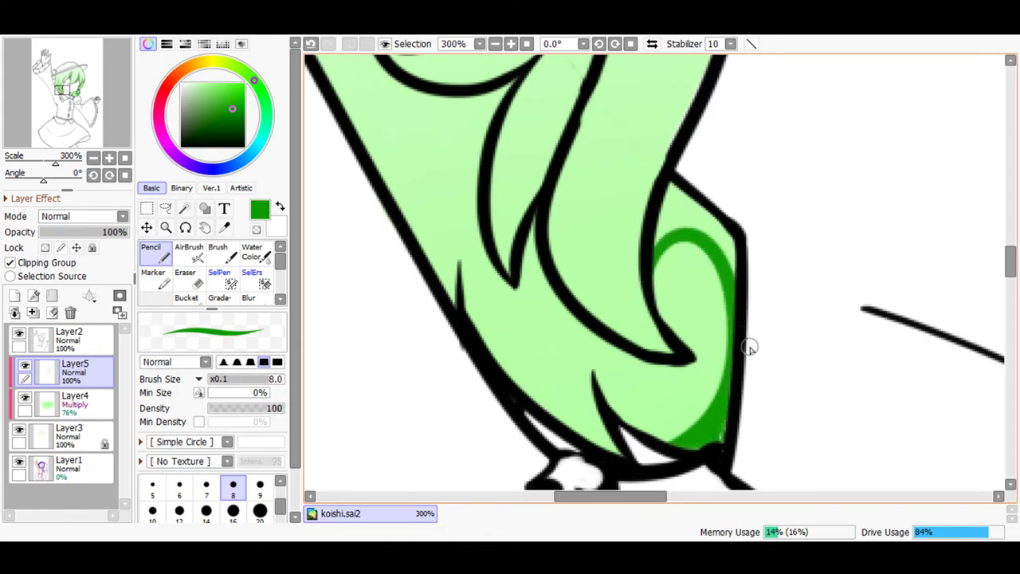
mouse_move(744, 285)
left_mouse_down()
mouse_move(712, 223)
mouse_move(671, 231)
mouse_move(669, 203)
left_mouse_up()
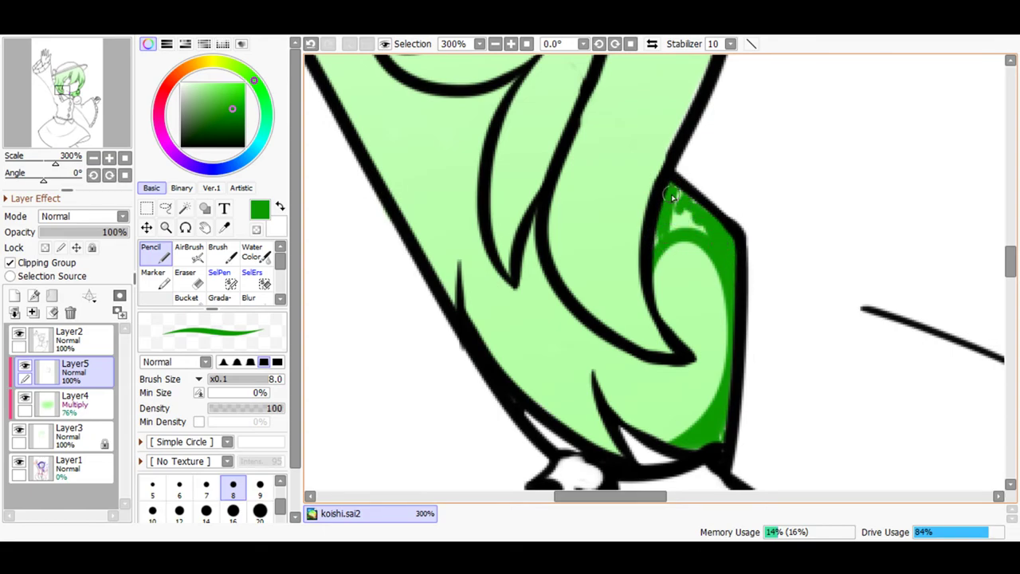
mouse_move(655, 247)
left_mouse_down()
mouse_move(700, 222)
mouse_move(702, 203)
mouse_move(688, 371)
mouse_move(677, 348)
mouse_move(678, 221)
mouse_move(668, 321)
mouse_move(704, 364)
mouse_move(639, 373)
mouse_move(565, 314)
mouse_move(532, 216)
mouse_move(533, 279)
mouse_move(610, 363)
mouse_move(686, 374)
mouse_move(560, 357)
left_mouse_up()
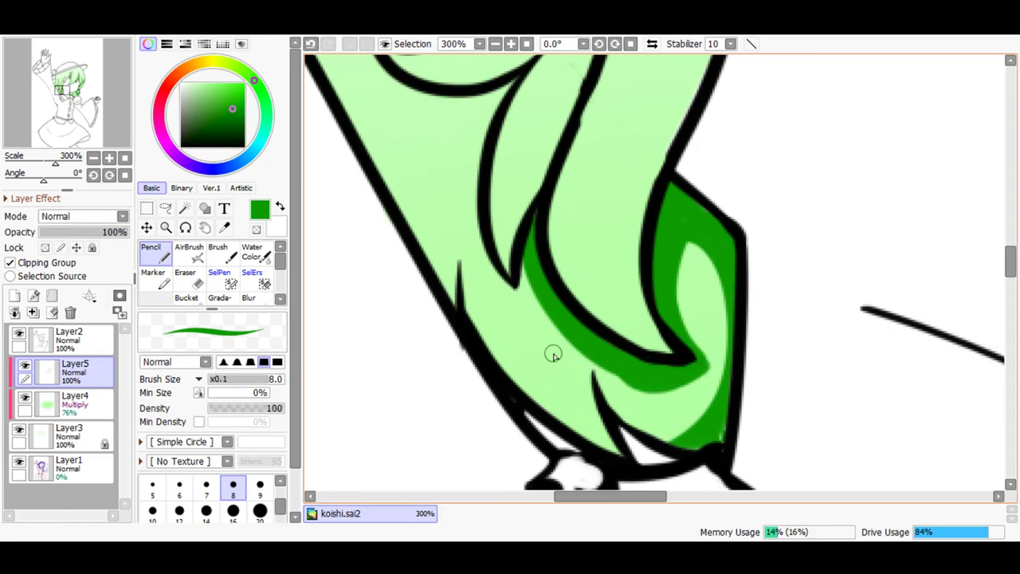
- Widen the dark green shadow beneath the left lock's pointed strand and fill it down to the hair's bottom edge
mouse_move(702, 372)
left_mouse_down()
mouse_move(578, 378)
mouse_move(524, 266)
left_mouse_up()
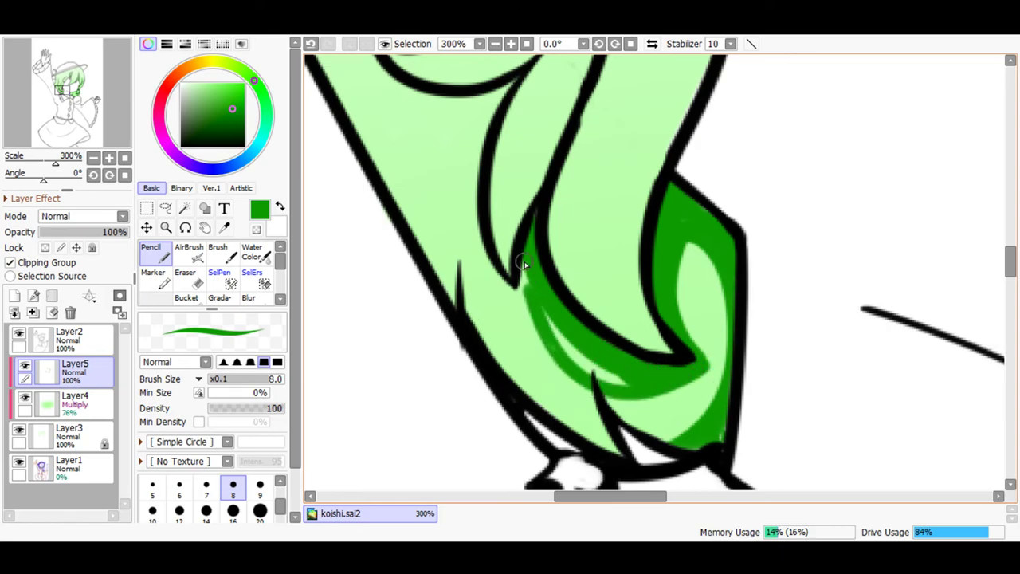
left_click_drag(625, 388, 561, 330)
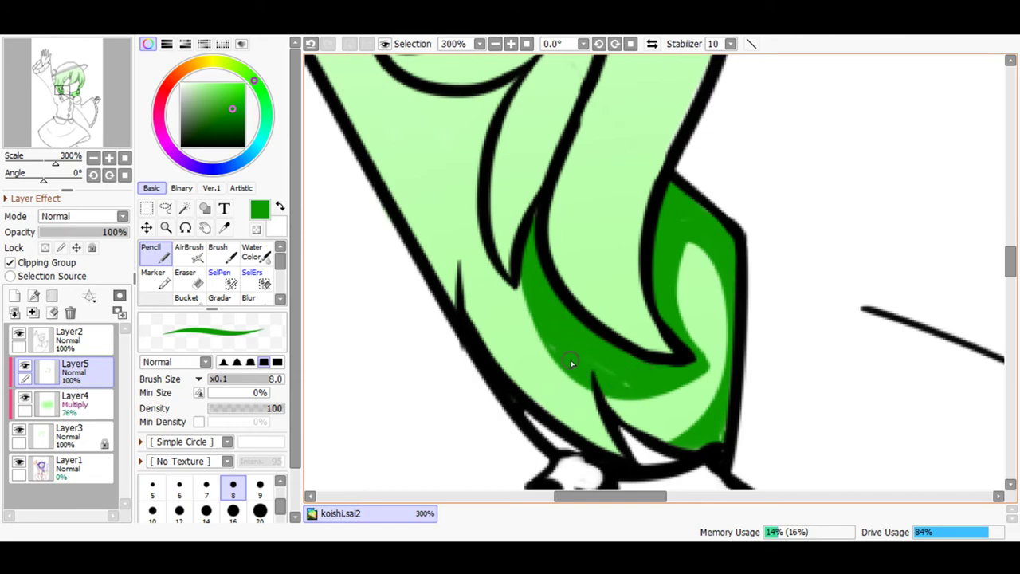
mouse_move(627, 388)
left_mouse_down()
mouse_move(619, 413)
mouse_move(587, 363)
left_mouse_up()
mouse_move(601, 418)
left_mouse_down()
mouse_move(622, 451)
mouse_move(530, 301)
left_mouse_up()
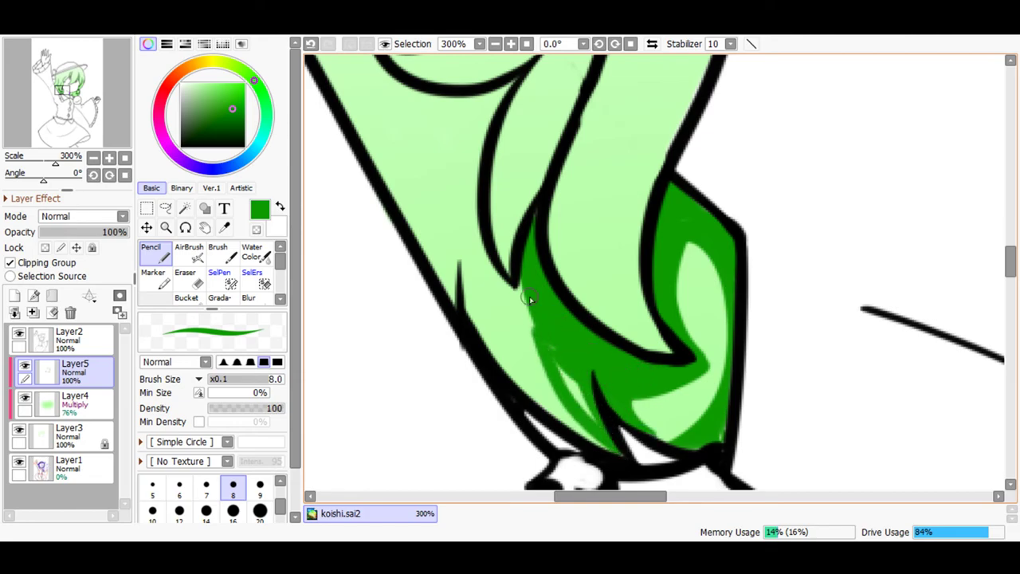
left_click_drag(544, 337, 568, 351)
left_click_drag(672, 447, 746, 411)
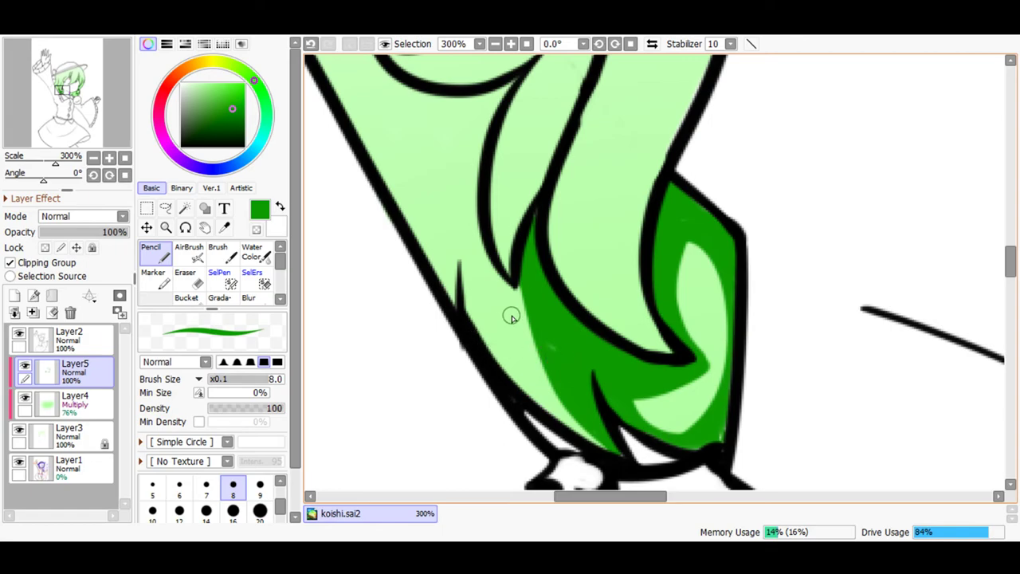
- Shade the left side of the narrow pointed strand in dark green and carry a thin shadow up from the short outer line
mouse_move(529, 280)
left_mouse_down()
mouse_move(515, 312)
mouse_move(480, 267)
mouse_move(467, 141)
mouse_move(503, 79)
mouse_move(518, 73)
left_mouse_up()
left_click_drag(481, 125, 473, 188)
mouse_move(494, 114)
left_mouse_down()
mouse_move(477, 209)
mouse_move(516, 298)
mouse_move(497, 264)
left_mouse_up()
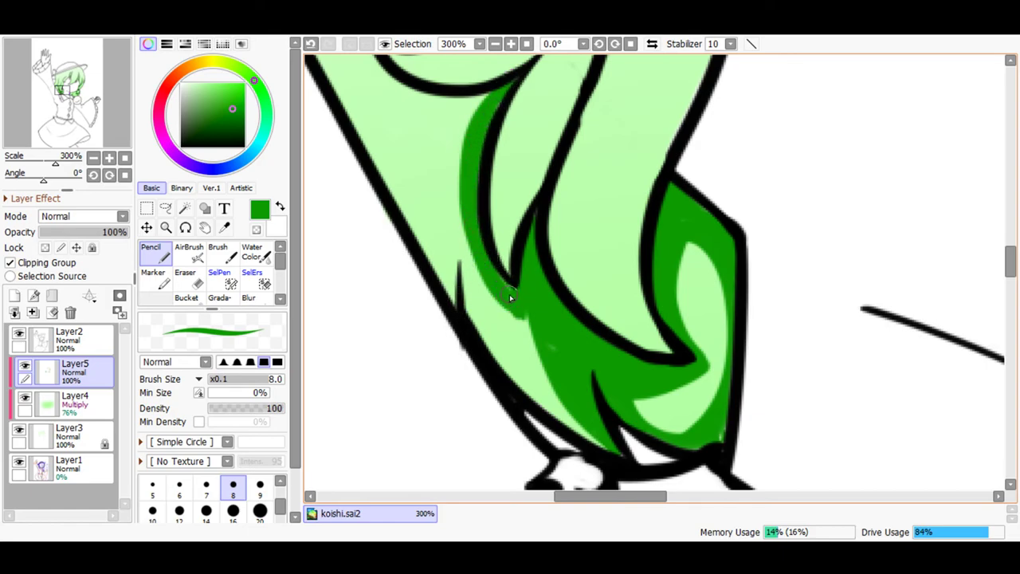
left_click_drag(462, 330, 470, 181)
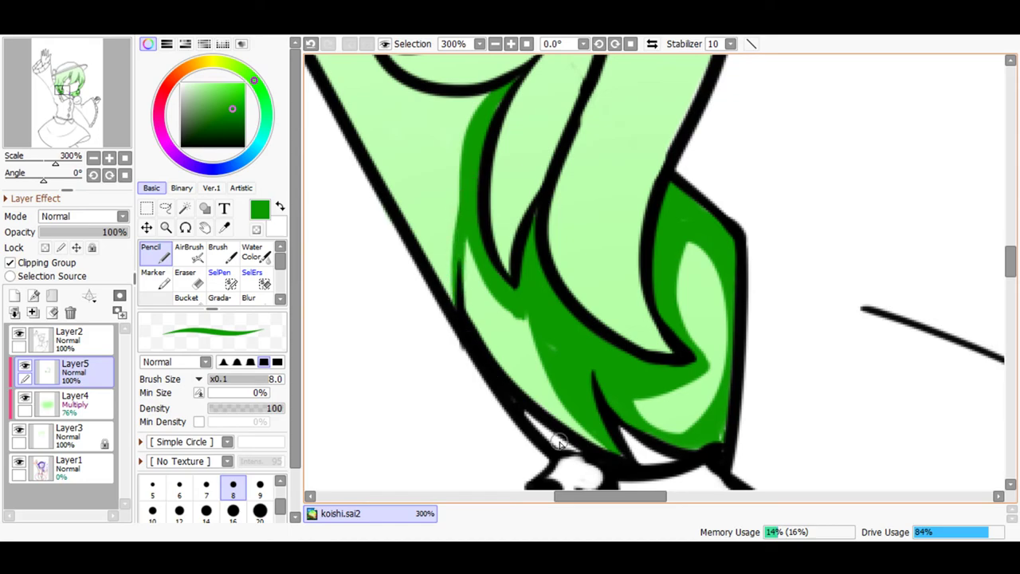
- Fill the area beneath the left curl with dark green, joining it to the narrow strand's shadow
left_click_drag(588, 497, 542, 497)
scroll(1012, 263, "up", 2)
scroll(1013, 275, "up", 2)
left_click_drag(714, 299, 663, 250)
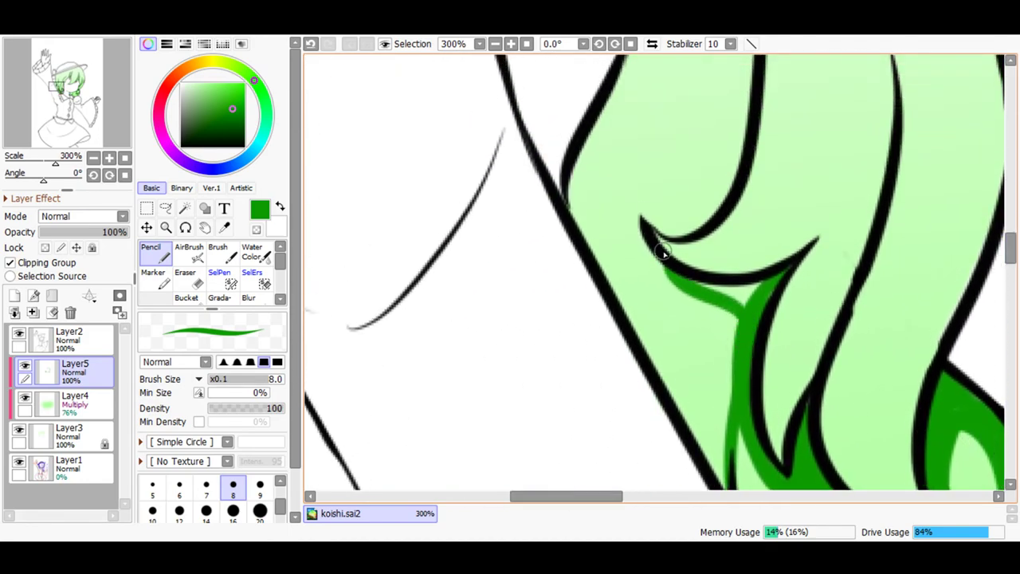
mouse_move(760, 282)
left_mouse_down()
mouse_move(698, 289)
mouse_move(769, 283)
left_mouse_up()
- Shade the left side of the strand line right of the curl and add a tapered wisp rising from the curl's right tip
mouse_move(786, 473)
left_mouse_down()
mouse_move(781, 401)
mouse_move(865, 234)
mouse_move(891, 120)
left_mouse_up()
left_click_drag(853, 294, 858, 274)
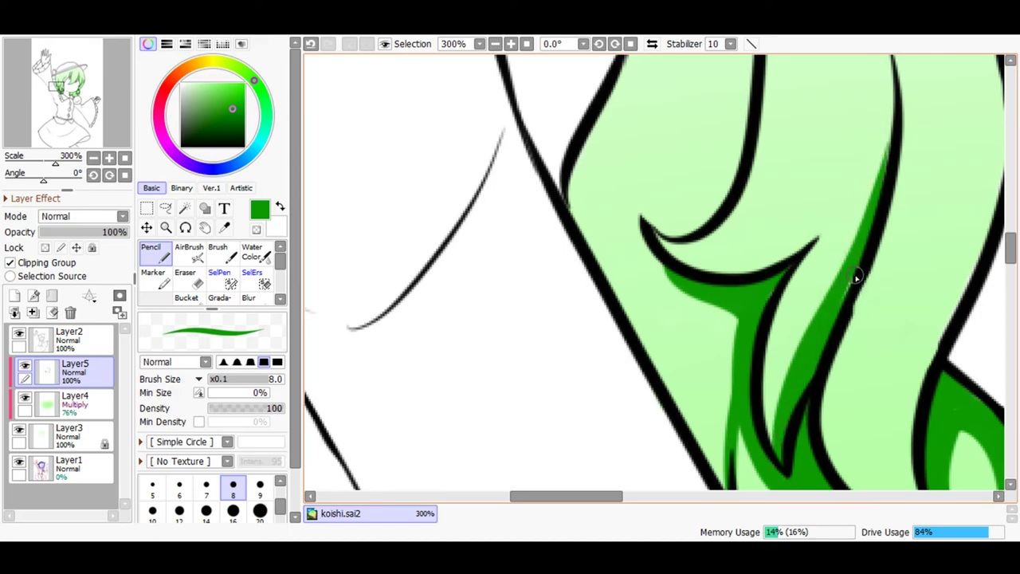
mouse_move(836, 148)
left_mouse_down()
mouse_move(783, 261)
mouse_move(840, 129)
left_mouse_up()
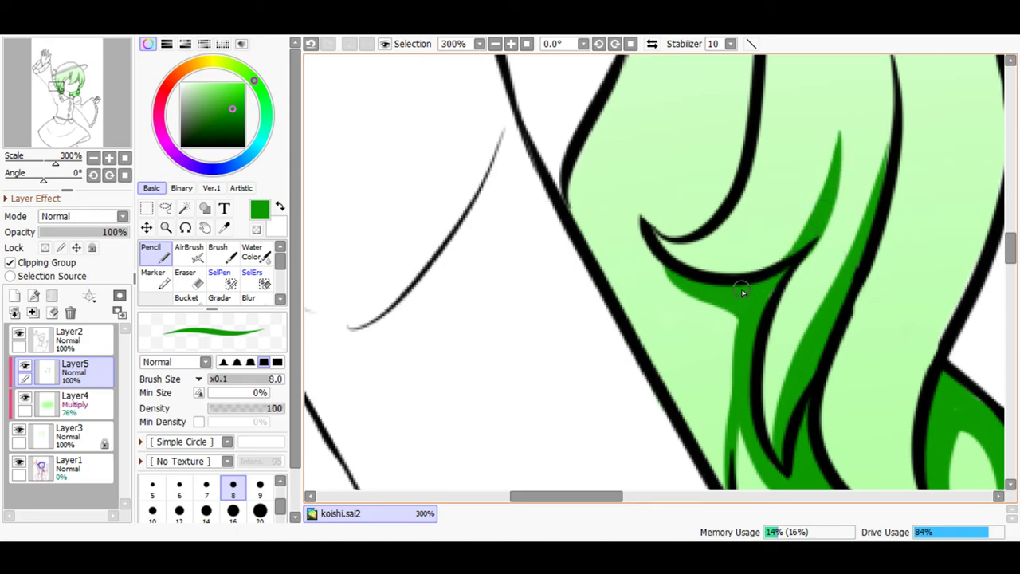
- Extend the dark green shadow up along the strand line right of the curl and past its upper tip
left_click_drag(1010, 248, 1009, 227)
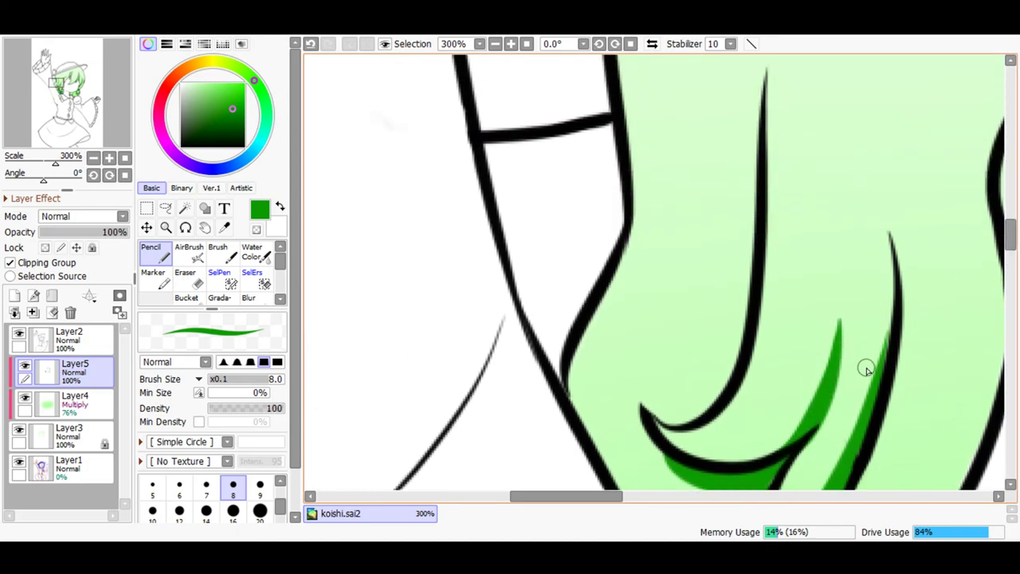
mouse_move(889, 251)
left_mouse_down()
mouse_move(885, 357)
mouse_move(897, 350)
left_mouse_up()
left_click_drag(880, 217, 888, 292)
left_click_drag(877, 196, 906, 292)
- Shade the left side of the long curved strand line from the curl to above its upper tip, undoing the unwanted strokes
left_click_drag(1010, 227, 968, 221)
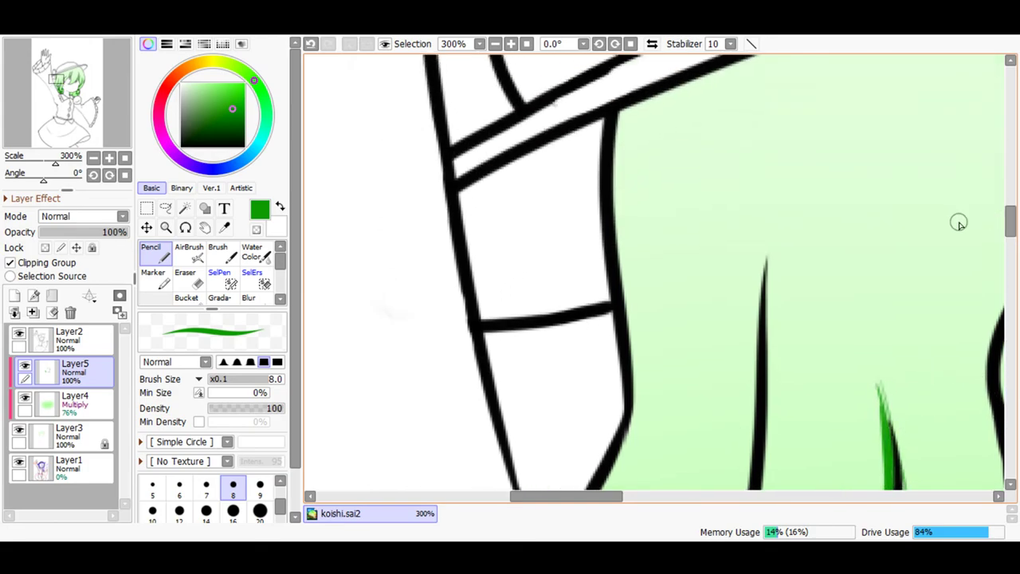
left_click_drag(758, 428, 786, 189)
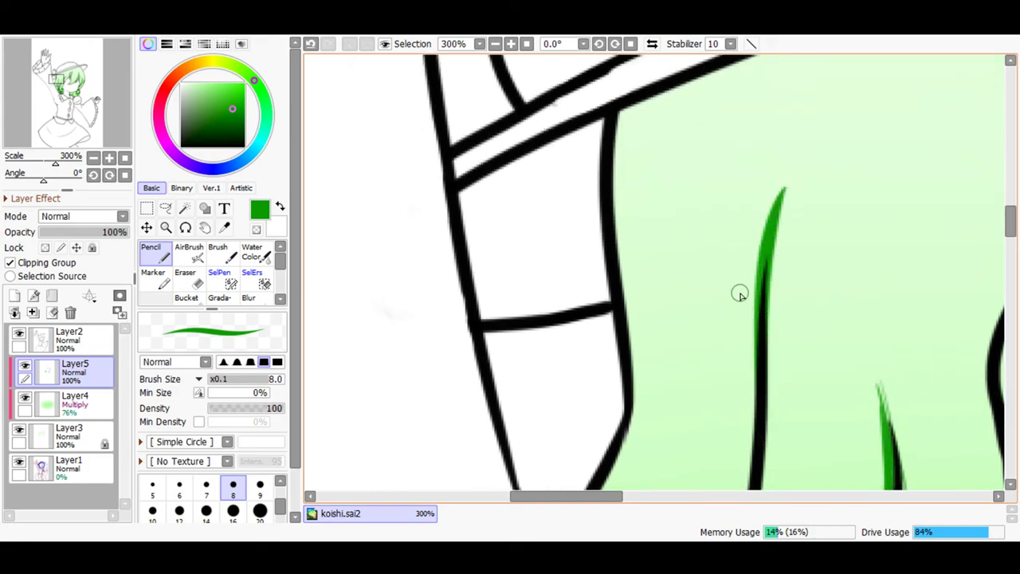
left_click_drag(757, 246, 758, 478)
left_click_drag(1010, 221, 1009, 235)
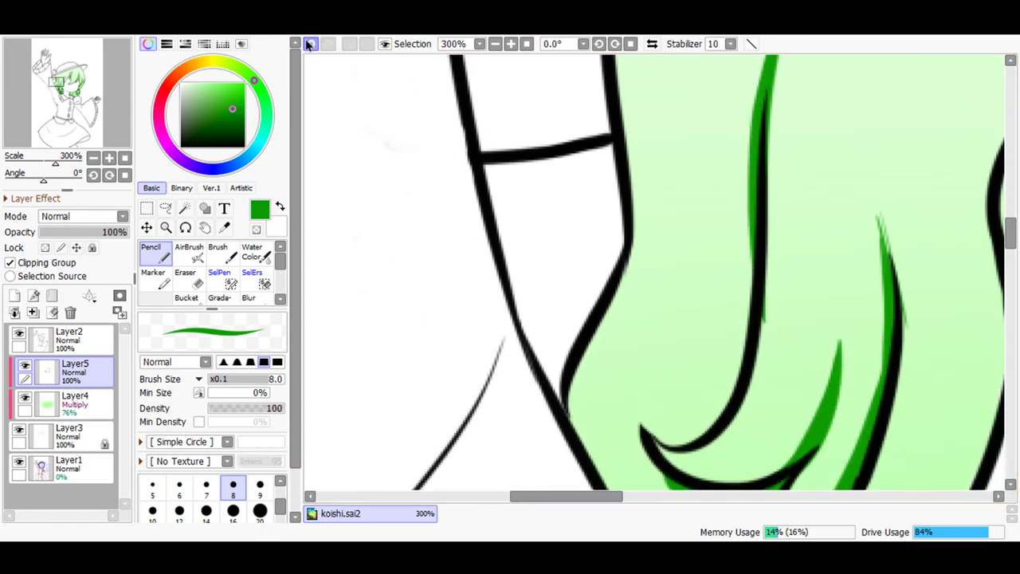
key("ctrl+z")
mouse_move(765, 116)
left_mouse_down()
mouse_move(755, 301)
mouse_move(753, 195)
mouse_move(747, 298)
mouse_move(719, 400)
mouse_move(747, 313)
mouse_move(725, 406)
mouse_move(722, 380)
mouse_move(737, 384)
mouse_move(680, 439)
mouse_move(713, 426)
mouse_move(669, 448)
mouse_move(753, 192)
mouse_move(751, 283)
mouse_move(774, 123)
left_mouse_up()
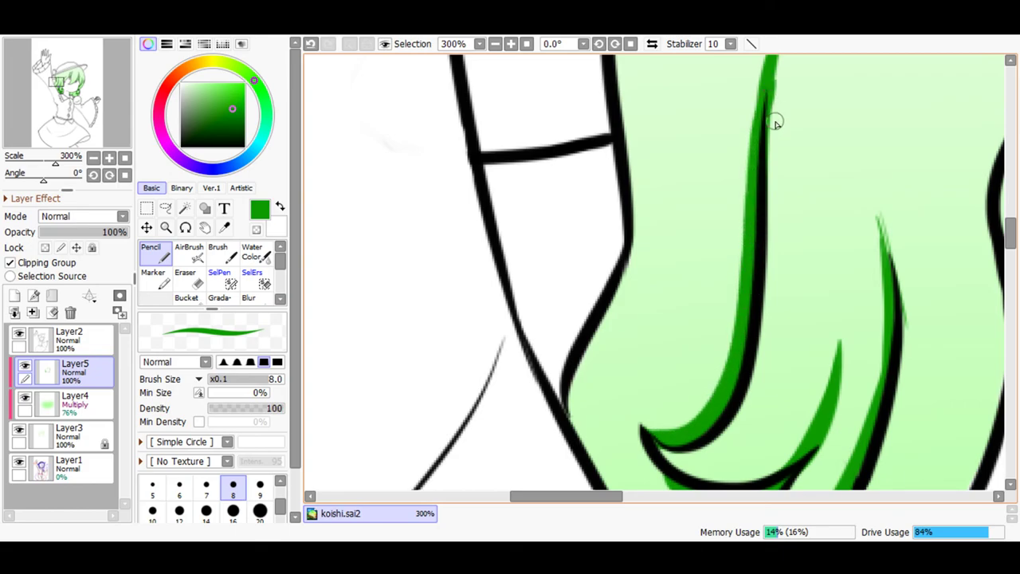
left_click(310, 44)
left_click_drag(748, 264, 753, 112)
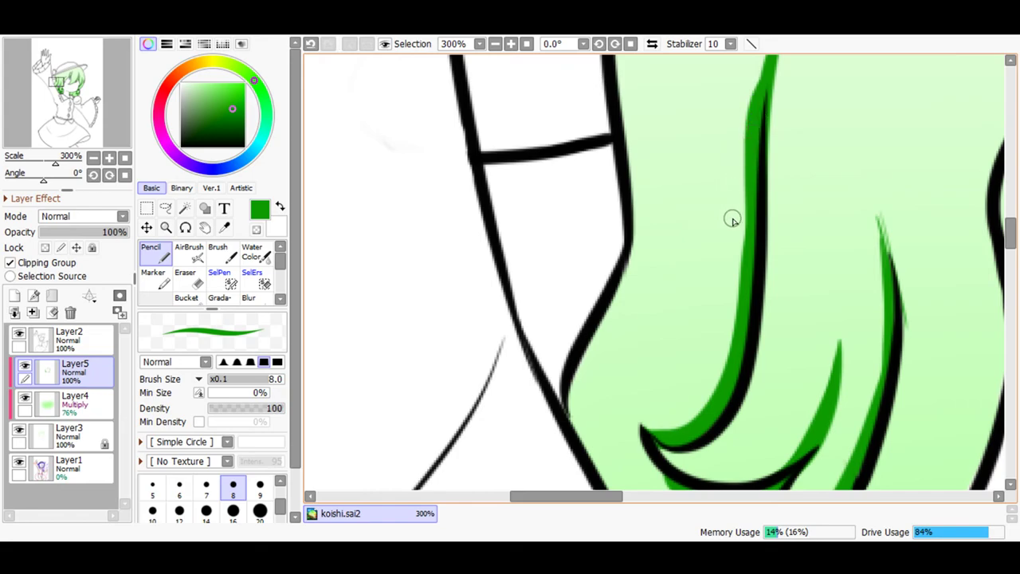
mouse_move(752, 255)
left_mouse_down()
mouse_move(757, 121)
mouse_move(763, 67)
left_mouse_up()
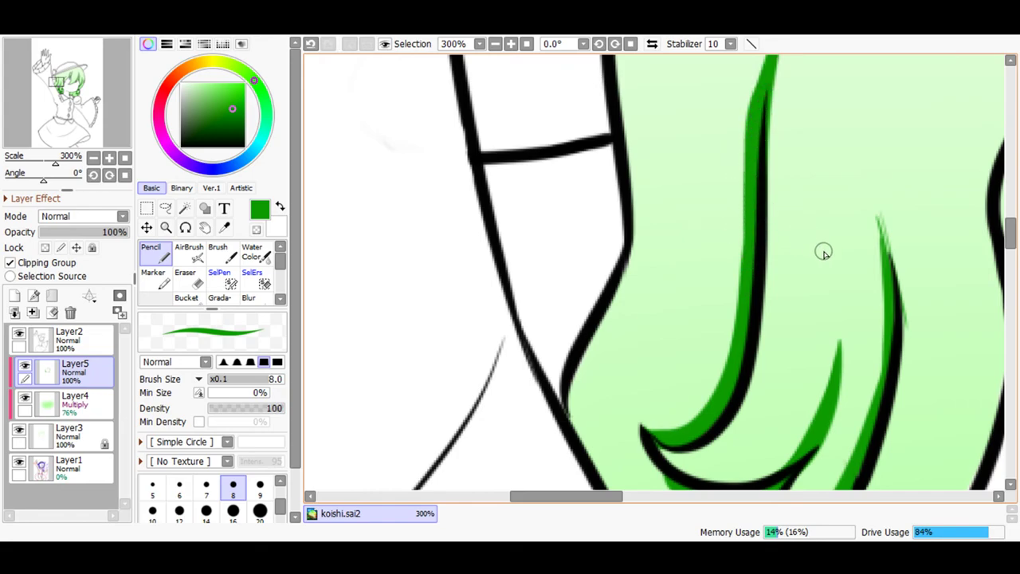
- Shade the upper edge of the left bang's curved strand line in dark green past its tip, undoing the unwanted strokes
left_click(495, 44)
left_click(495, 44)
left_click(495, 44)
left_click(495, 43)
left_click_drag(660, 496, 718, 496)
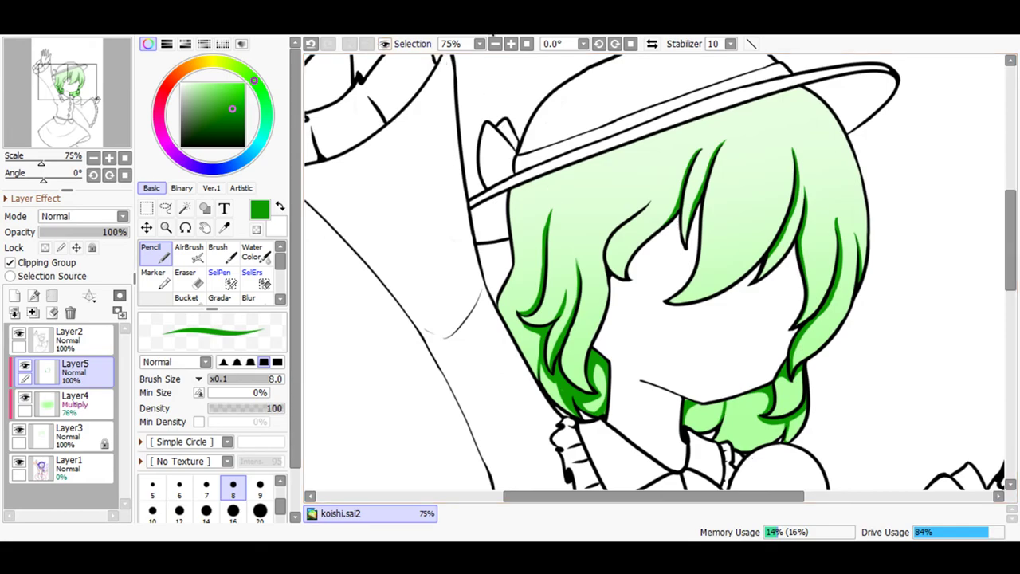
left_click(511, 44)
left_click(511, 44)
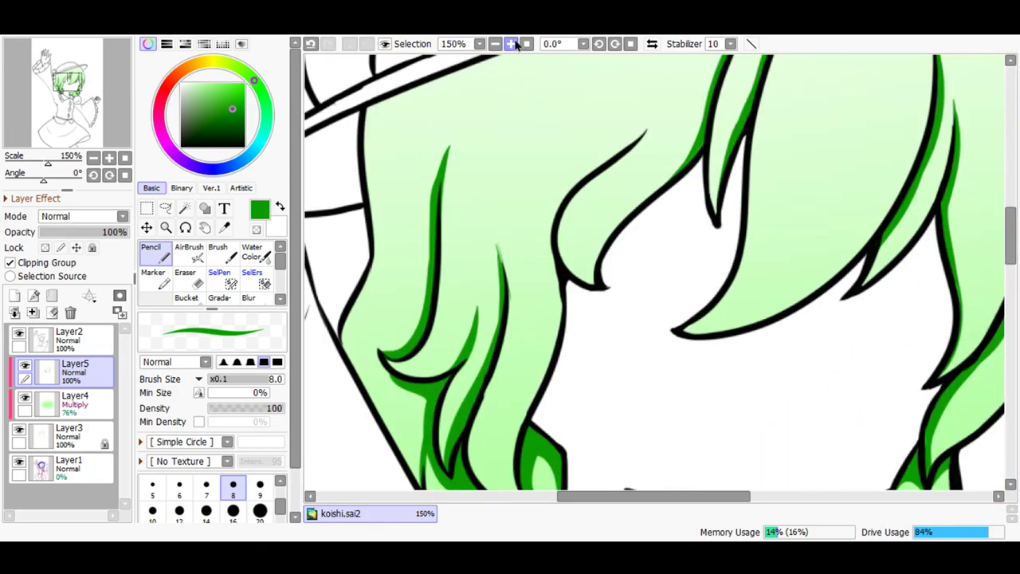
left_click(510, 44)
mouse_move(530, 301)
left_mouse_down()
mouse_move(514, 221)
mouse_move(534, 176)
mouse_move(626, 95)
mouse_move(645, 49)
left_mouse_up()
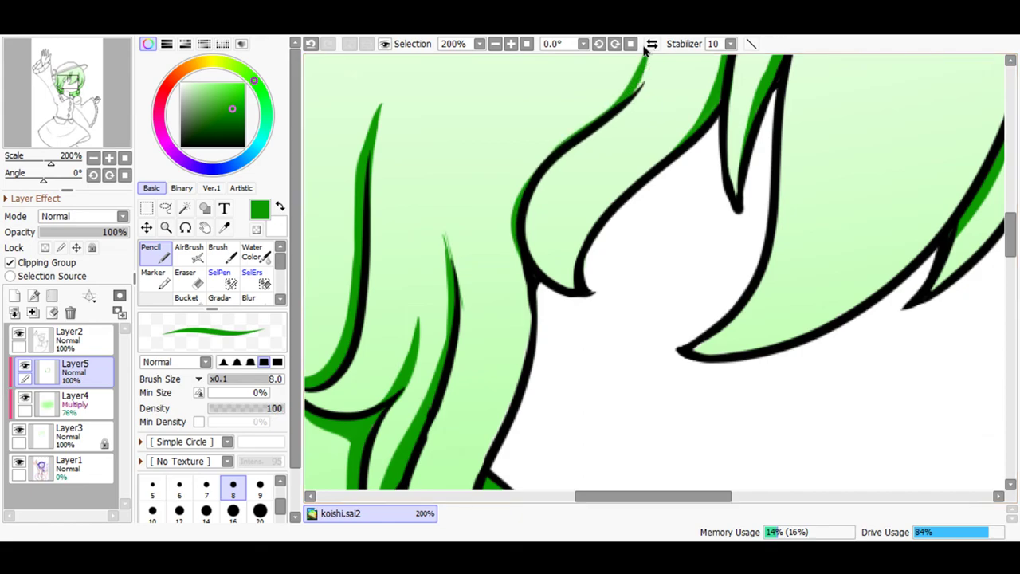
left_click(311, 44)
scroll(978, 250, "up", 4)
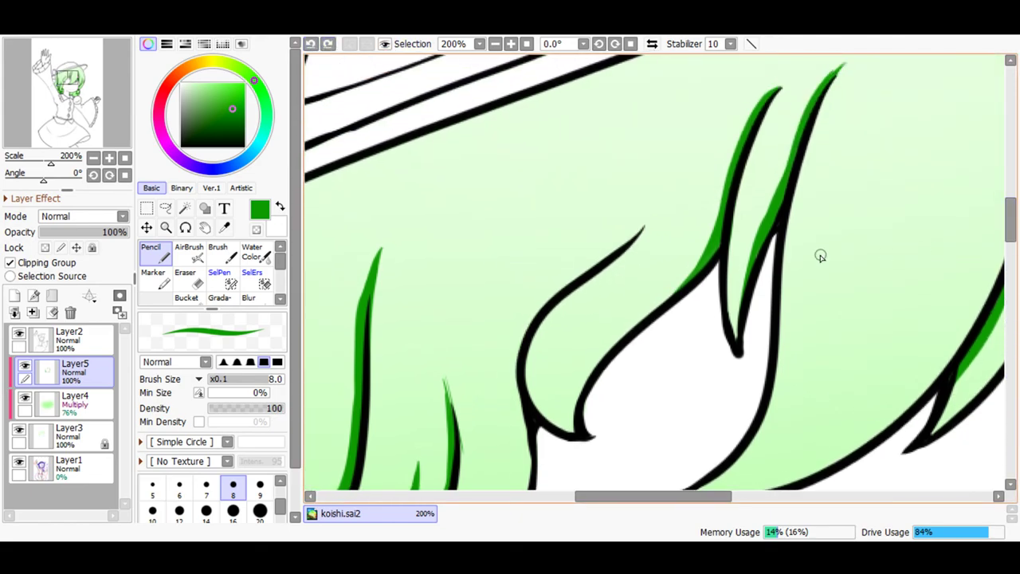
mouse_move(621, 253)
left_mouse_down()
mouse_move(640, 200)
mouse_move(631, 231)
mouse_move(640, 227)
mouse_move(637, 192)
mouse_move(643, 229)
mouse_move(635, 237)
mouse_move(645, 215)
mouse_move(598, 268)
left_mouse_up()
mouse_move(637, 238)
left_mouse_down()
mouse_move(569, 286)
mouse_move(632, 240)
mouse_move(580, 274)
mouse_move(596, 261)
mouse_move(555, 316)
left_mouse_up()
left_click(311, 45)
- Set the shadow layer Layer5 to 35% opacity and Hard Light blending mode
mouse_move(88, 232)
left_mouse_down()
mouse_move(82, 242)
mouse_move(70, 232)
left_mouse_up()
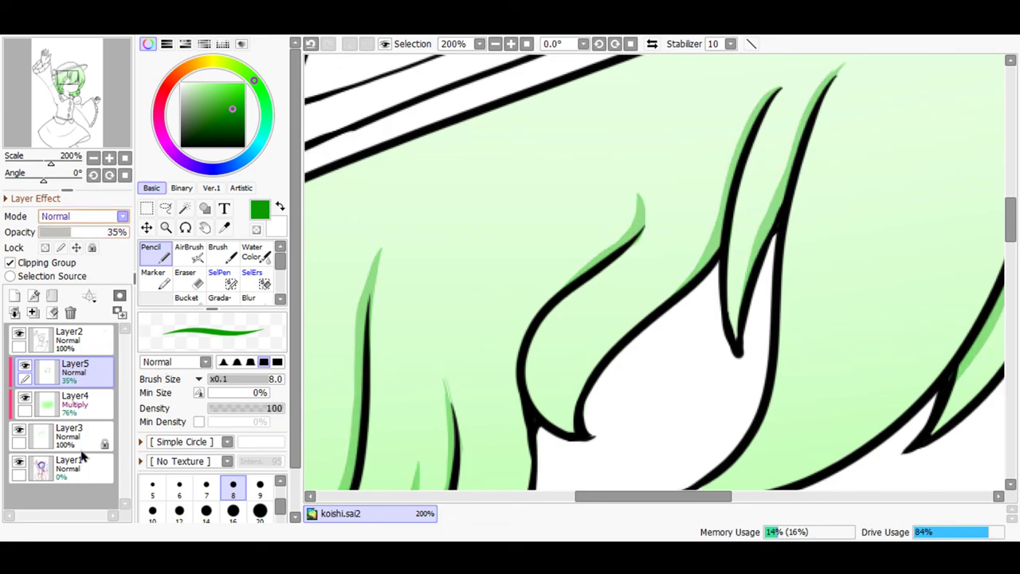
left_click(72, 331)
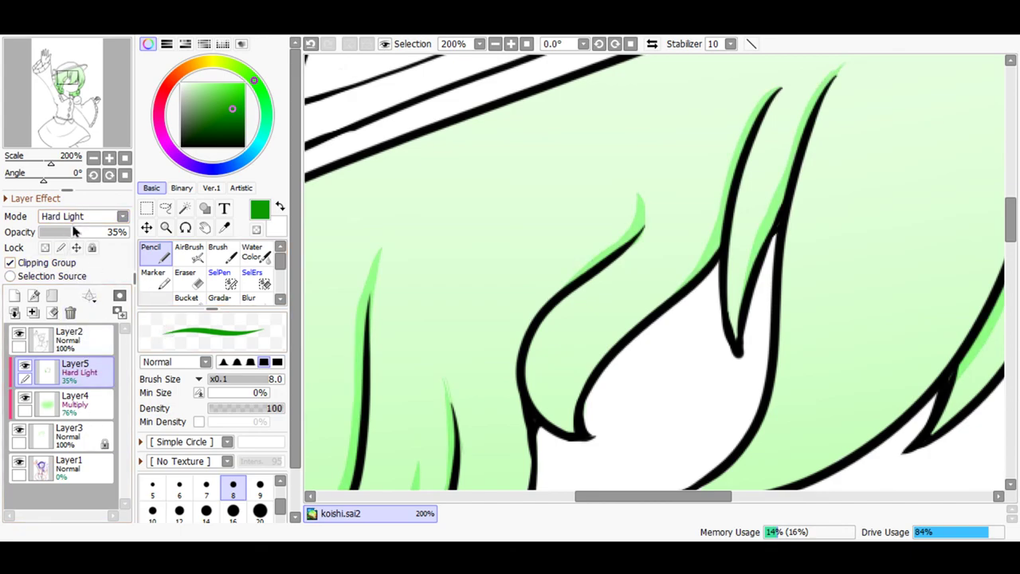
- Change the shadow layer Layer5's blending mode to Multiply and set its opacity to 24%
scroll(84, 269, "up", 3)
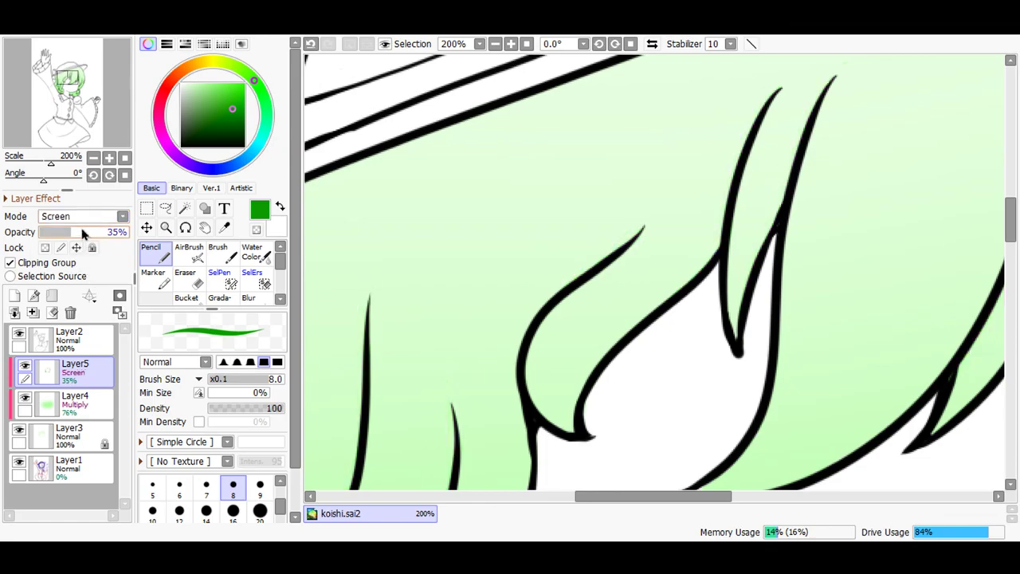
scroll(82, 271, "down", 1)
scroll(77, 250, "up", 2)
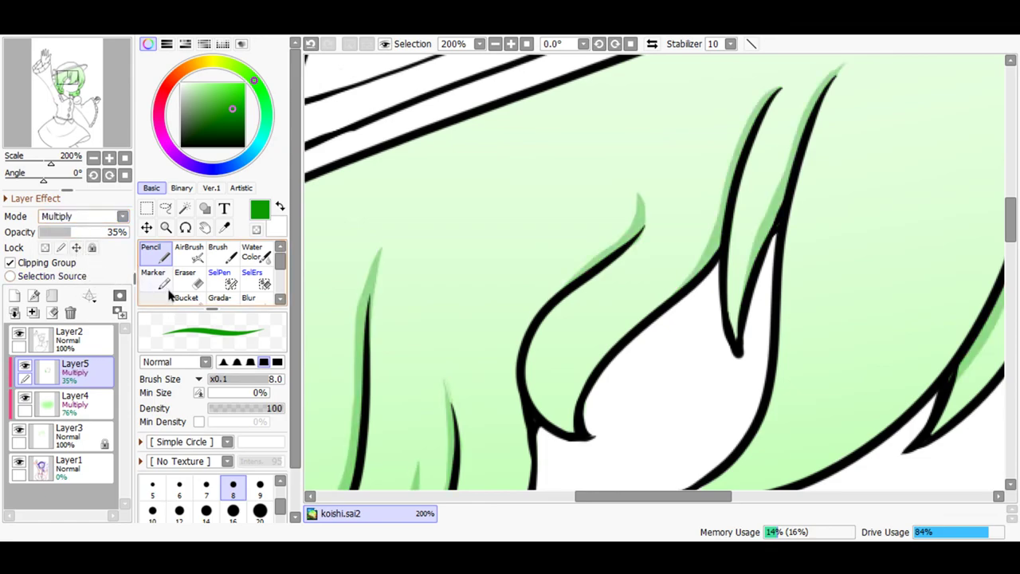
left_click(60, 232)
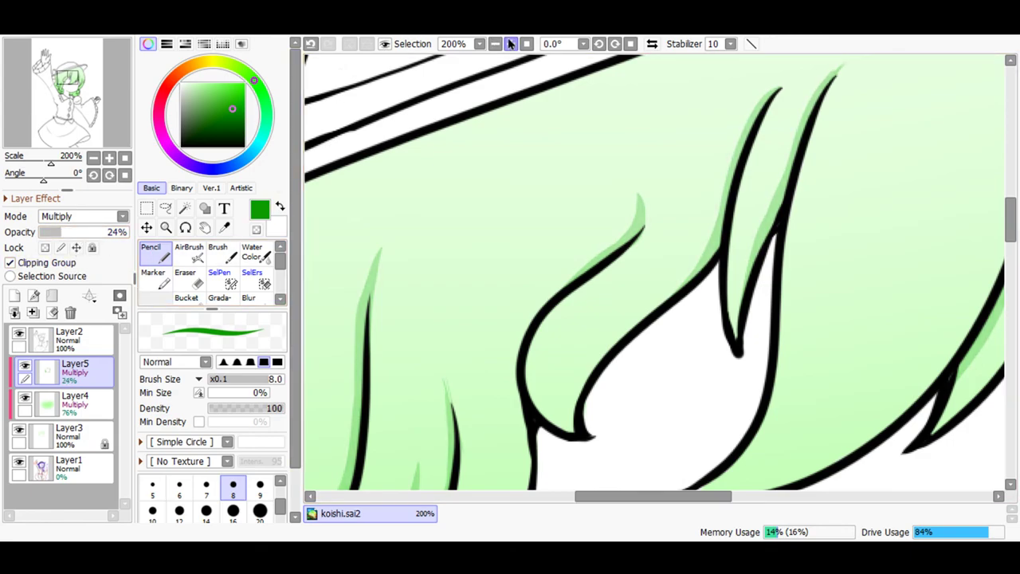
- Check the hair shading at a wider view and set the shadow layer Layer5's opacity to 18%
left_click(519, 44)
left_click(511, 44)
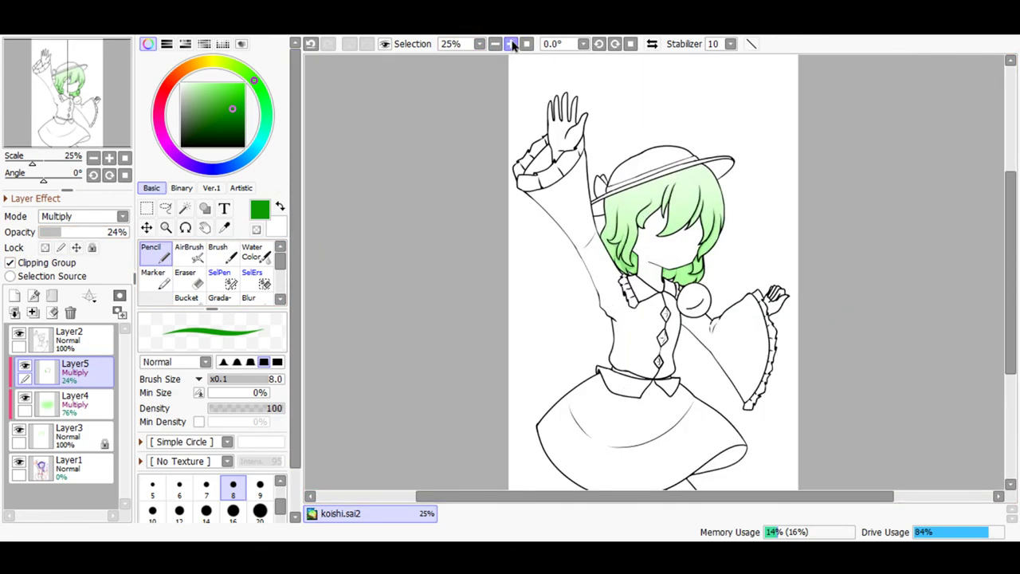
left_click(511, 44)
left_click(510, 44)
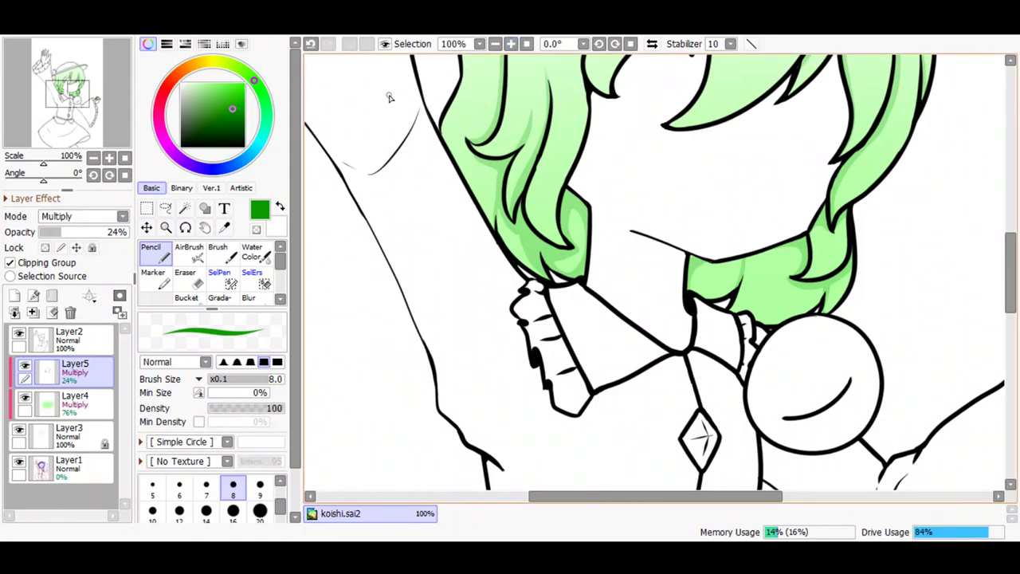
left_click(69, 232)
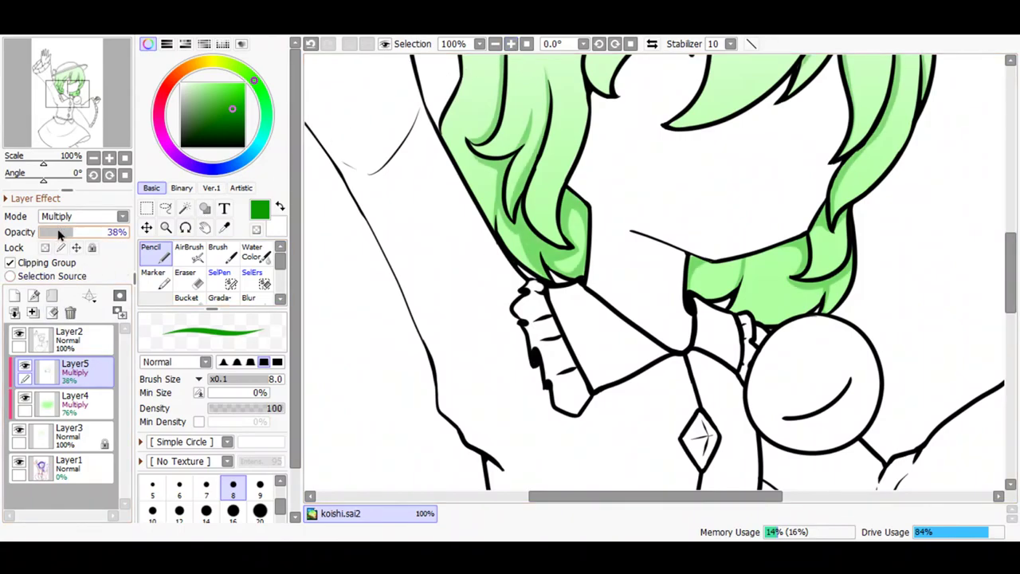
left_click(58, 233)
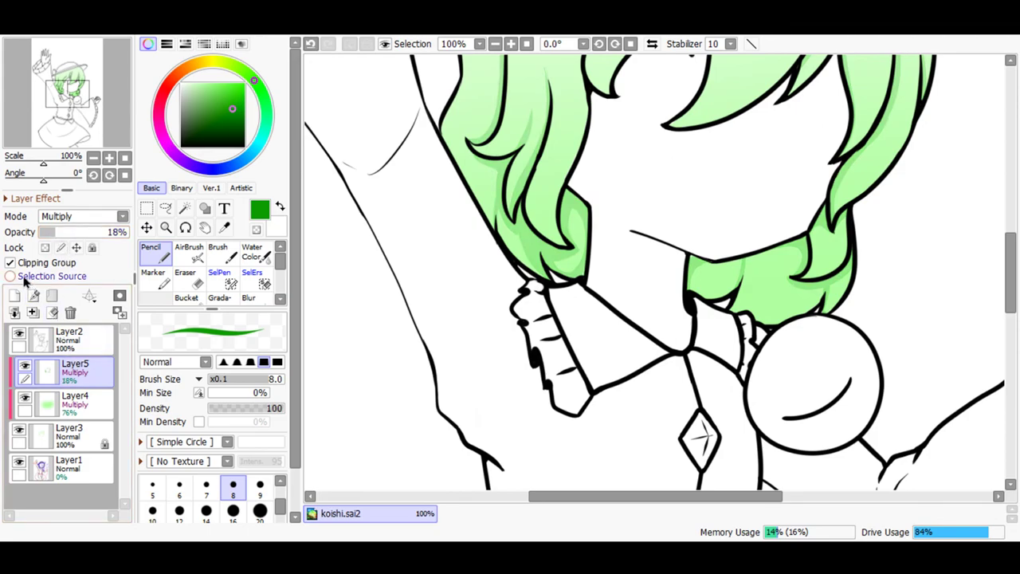